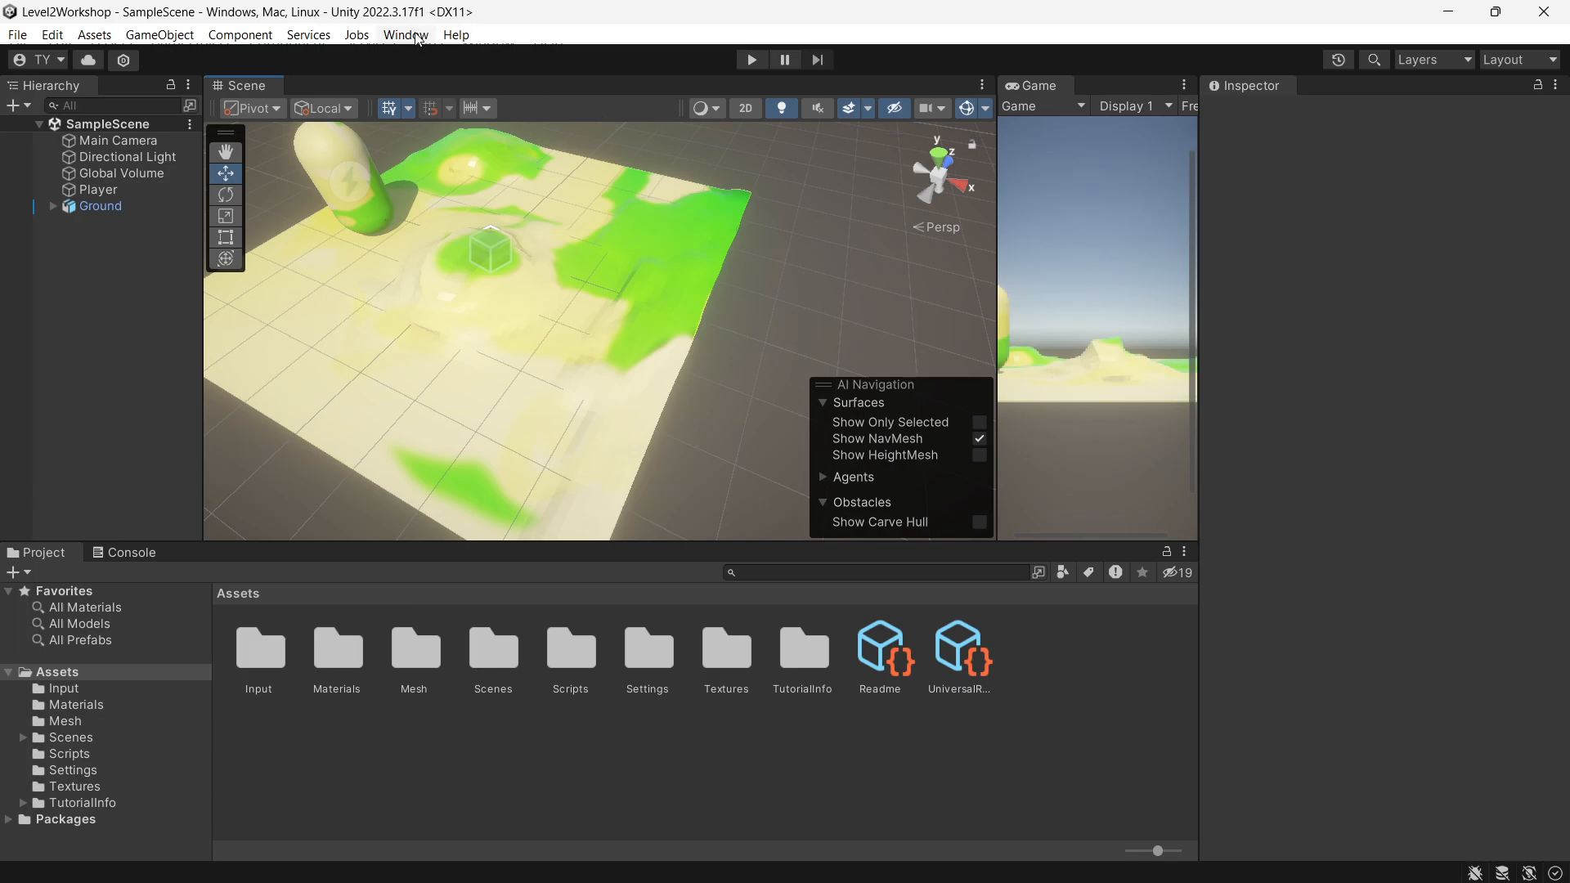
# Open the Package Manager, search the Unity Registry for "AI" to check the AI Navigation package, and close the window
pyautogui.click(456, 34)
pyautogui.click(400, 35)
pyautogui.click(425, 35)
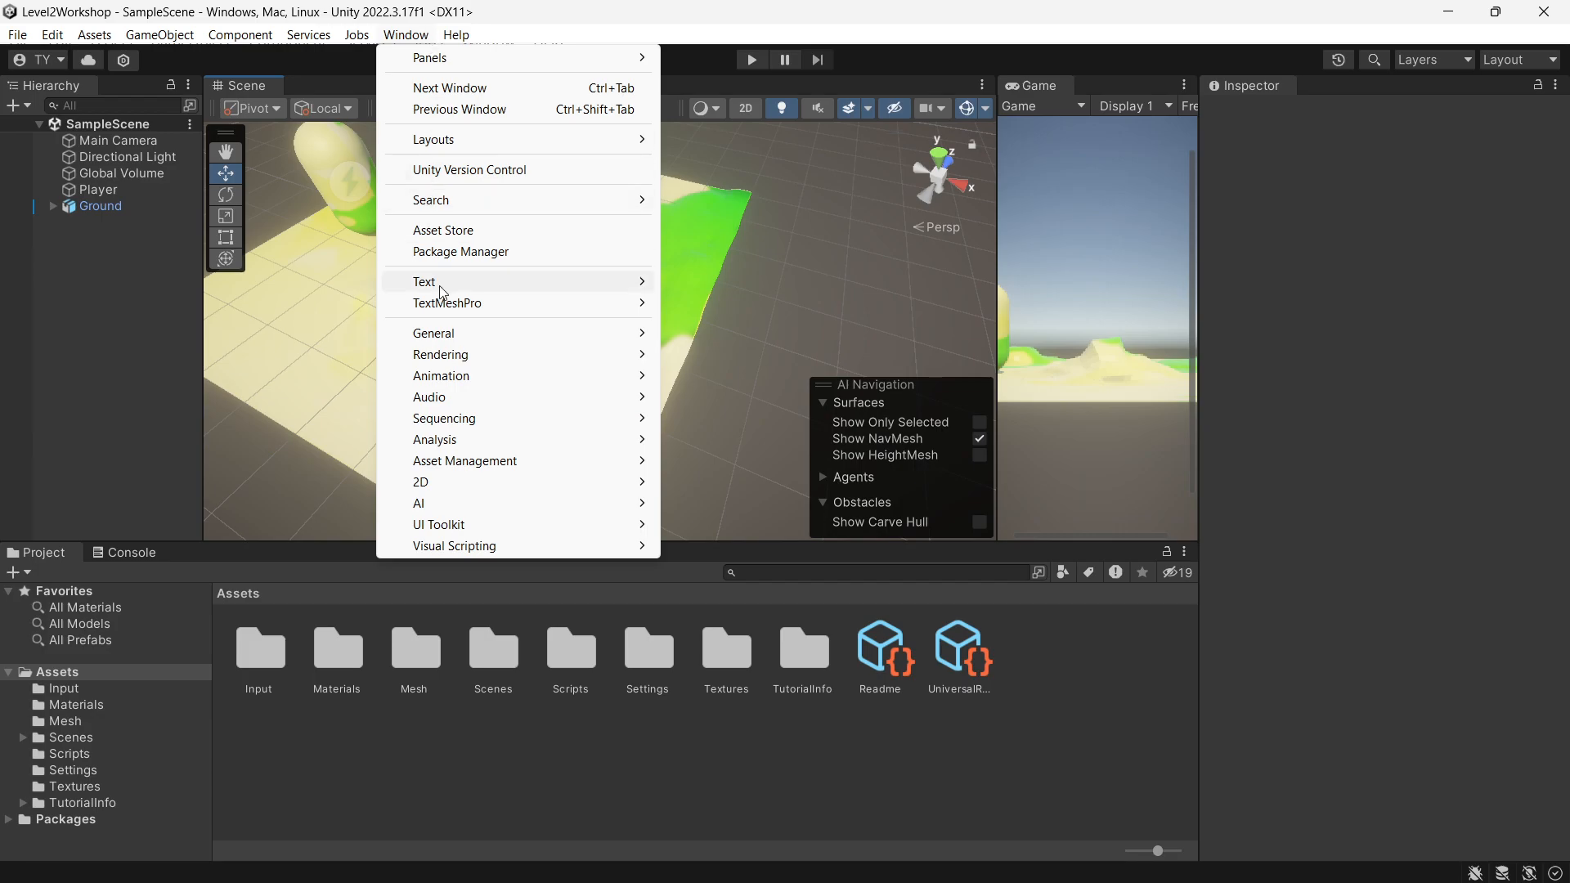
pyautogui.click(458, 252)
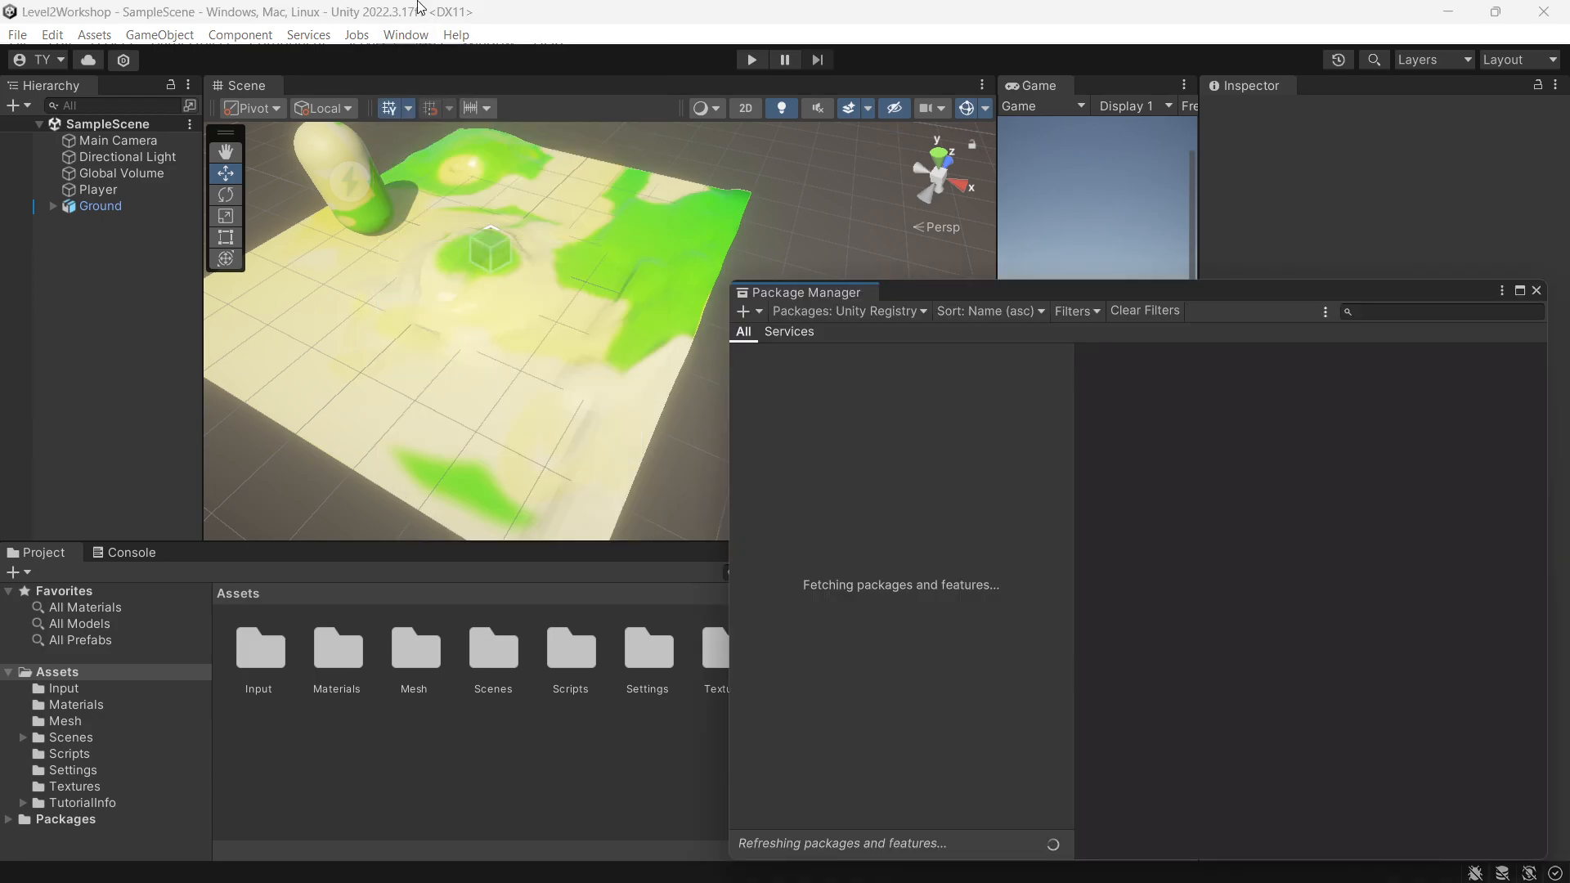
pyautogui.click(406, 36)
pyautogui.click(403, 40)
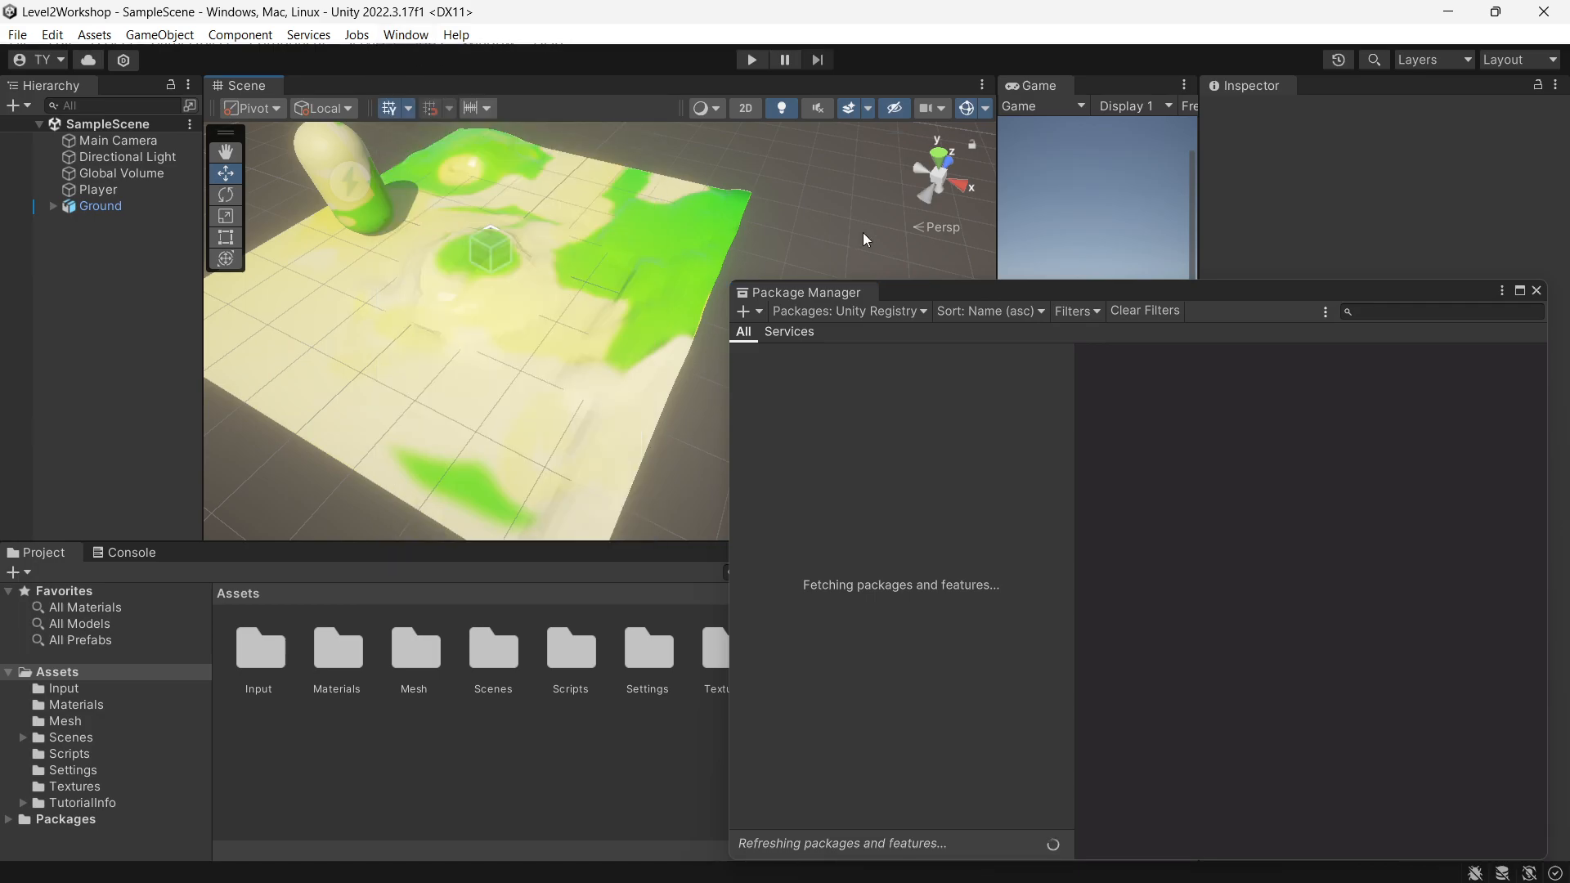
pyautogui.moveTo(963, 290); pyautogui.dragTo(806, 175)
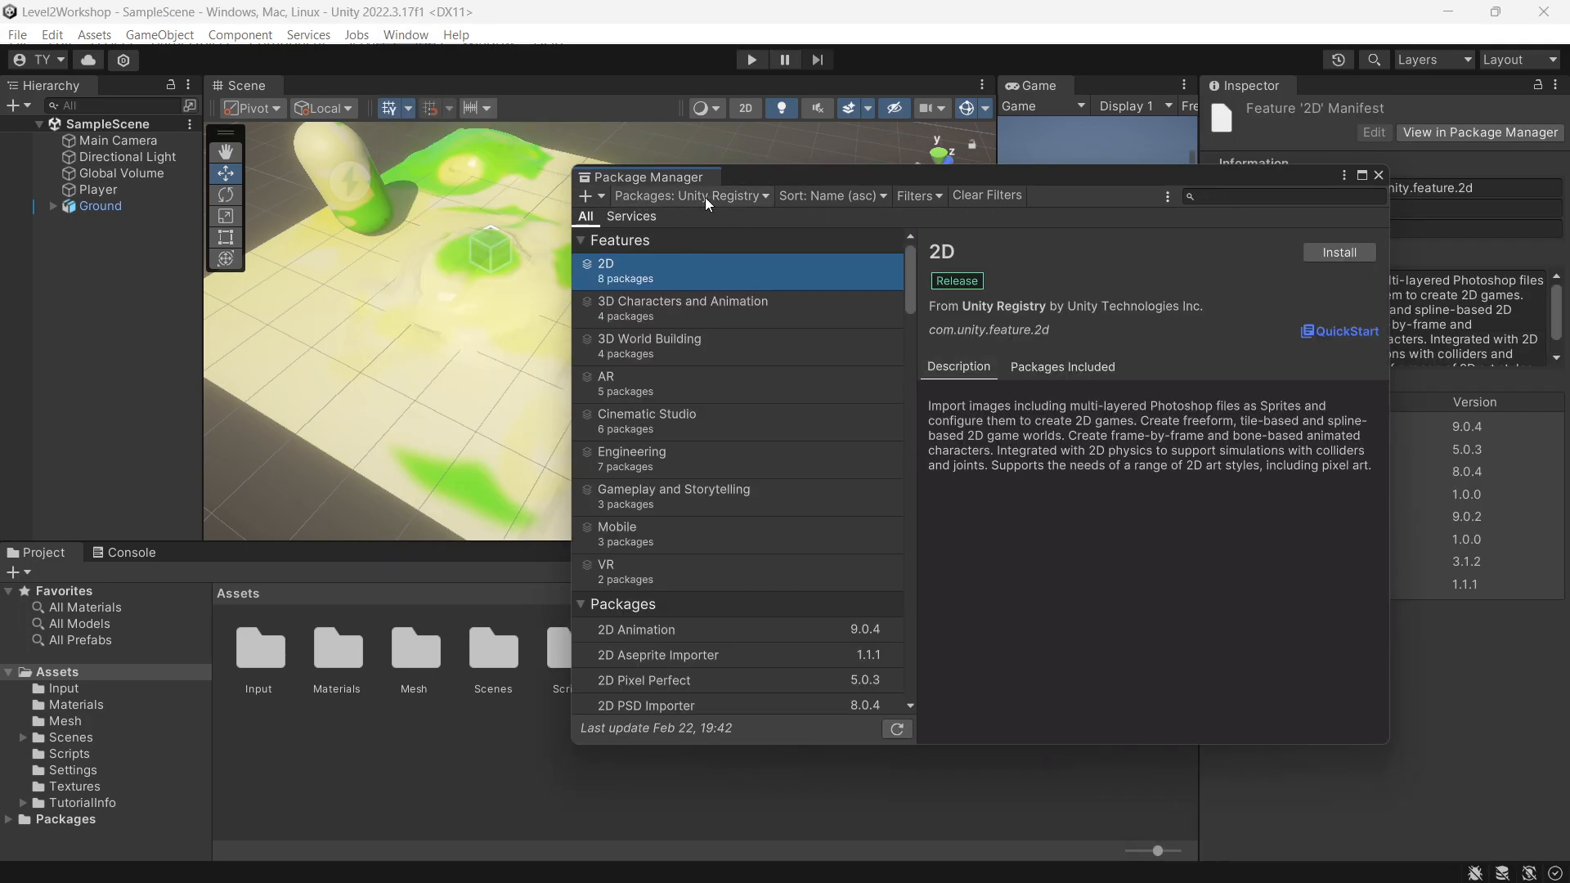
pyautogui.click(1223, 198)
pyautogui.write('A')
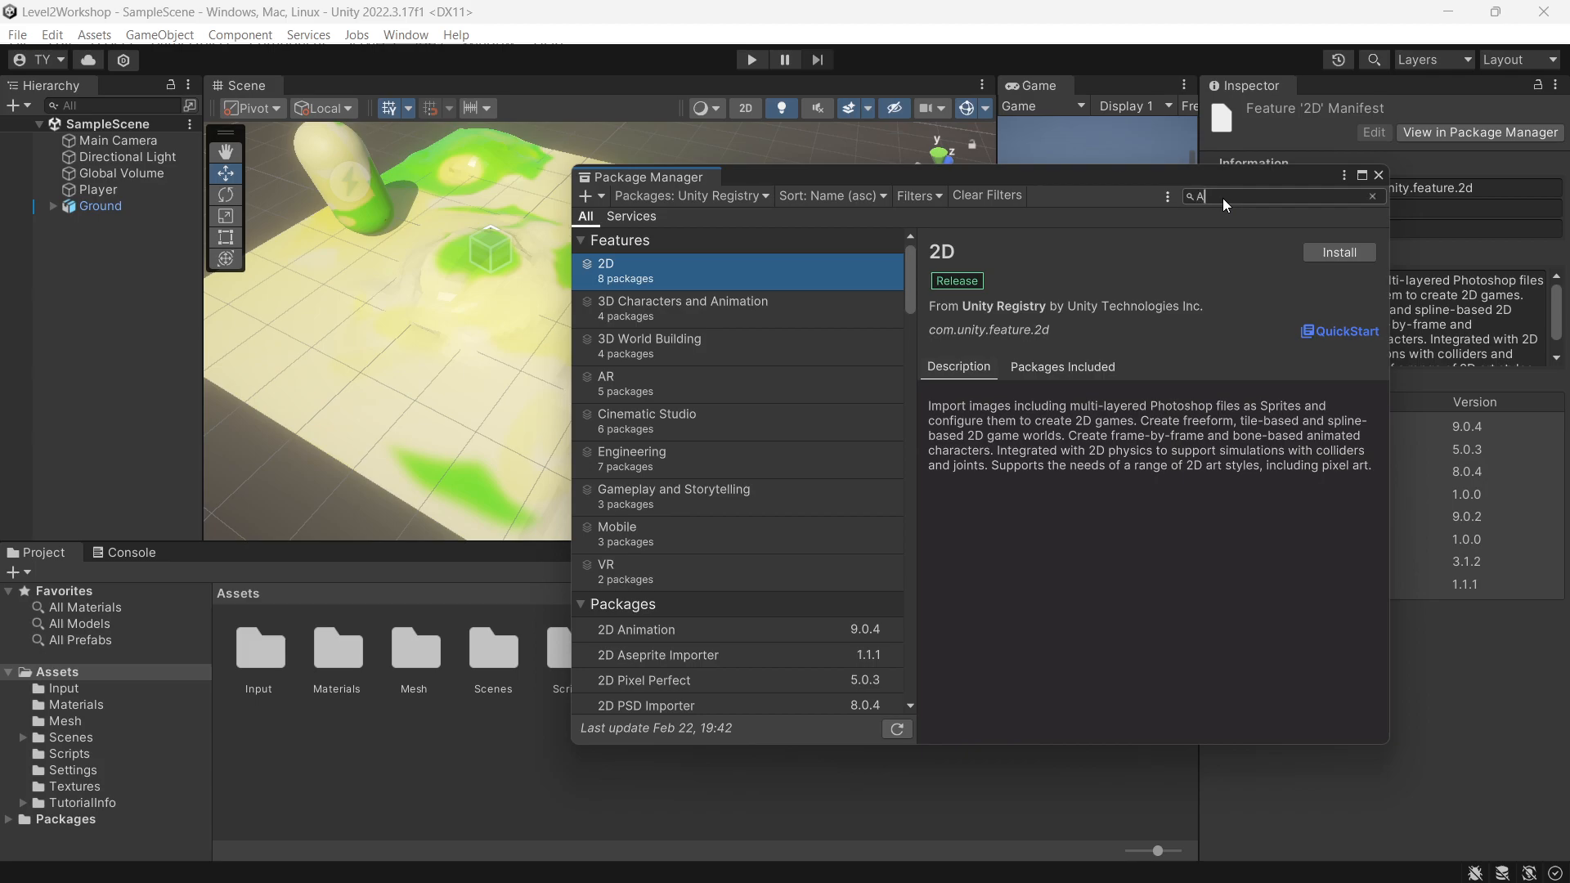
pyautogui.write('I')
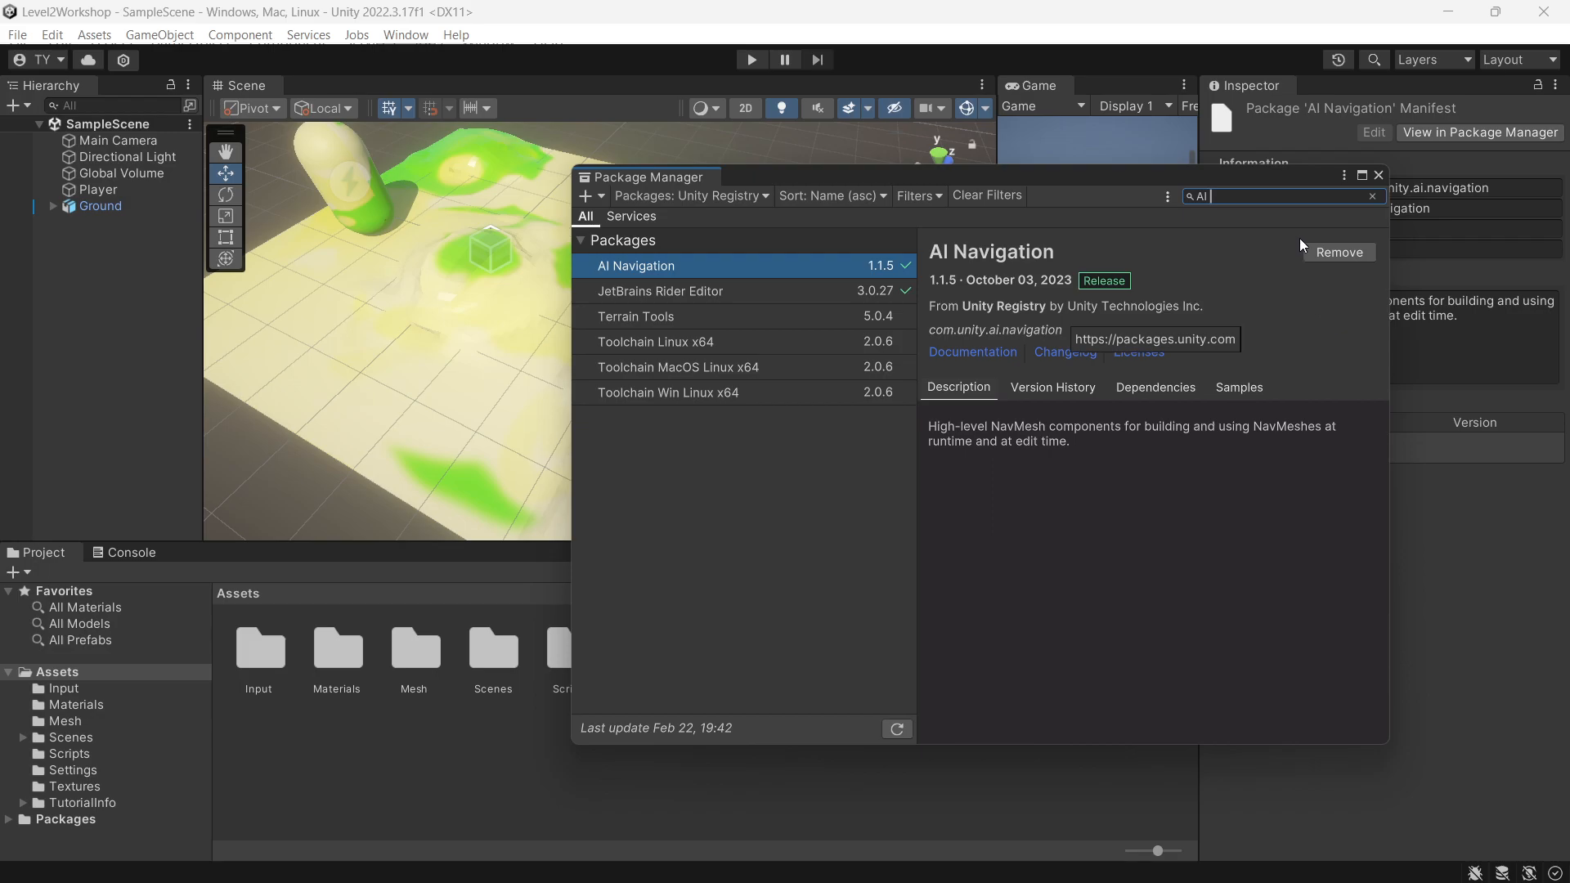
pyautogui.click(1379, 177)
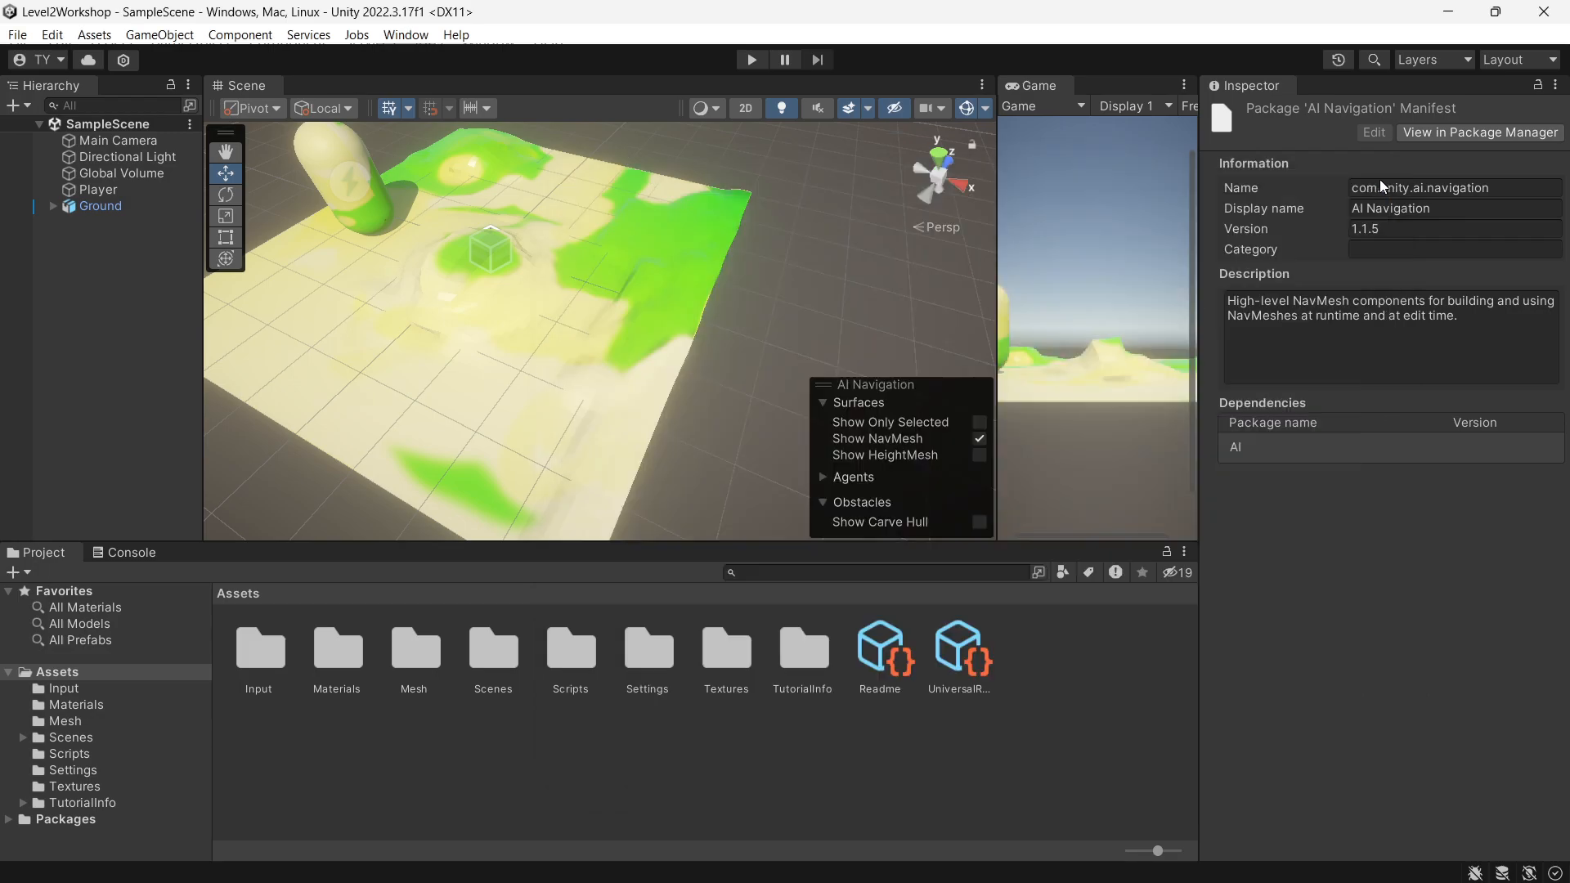
# Resize the editor layout to widen the Game view, narrowing the Scene view and the Inspector
pyautogui.moveTo(998, 273); pyautogui.dragTo(885, 274)
pyautogui.moveTo(1200, 313); pyautogui.dragTo(1266, 309)
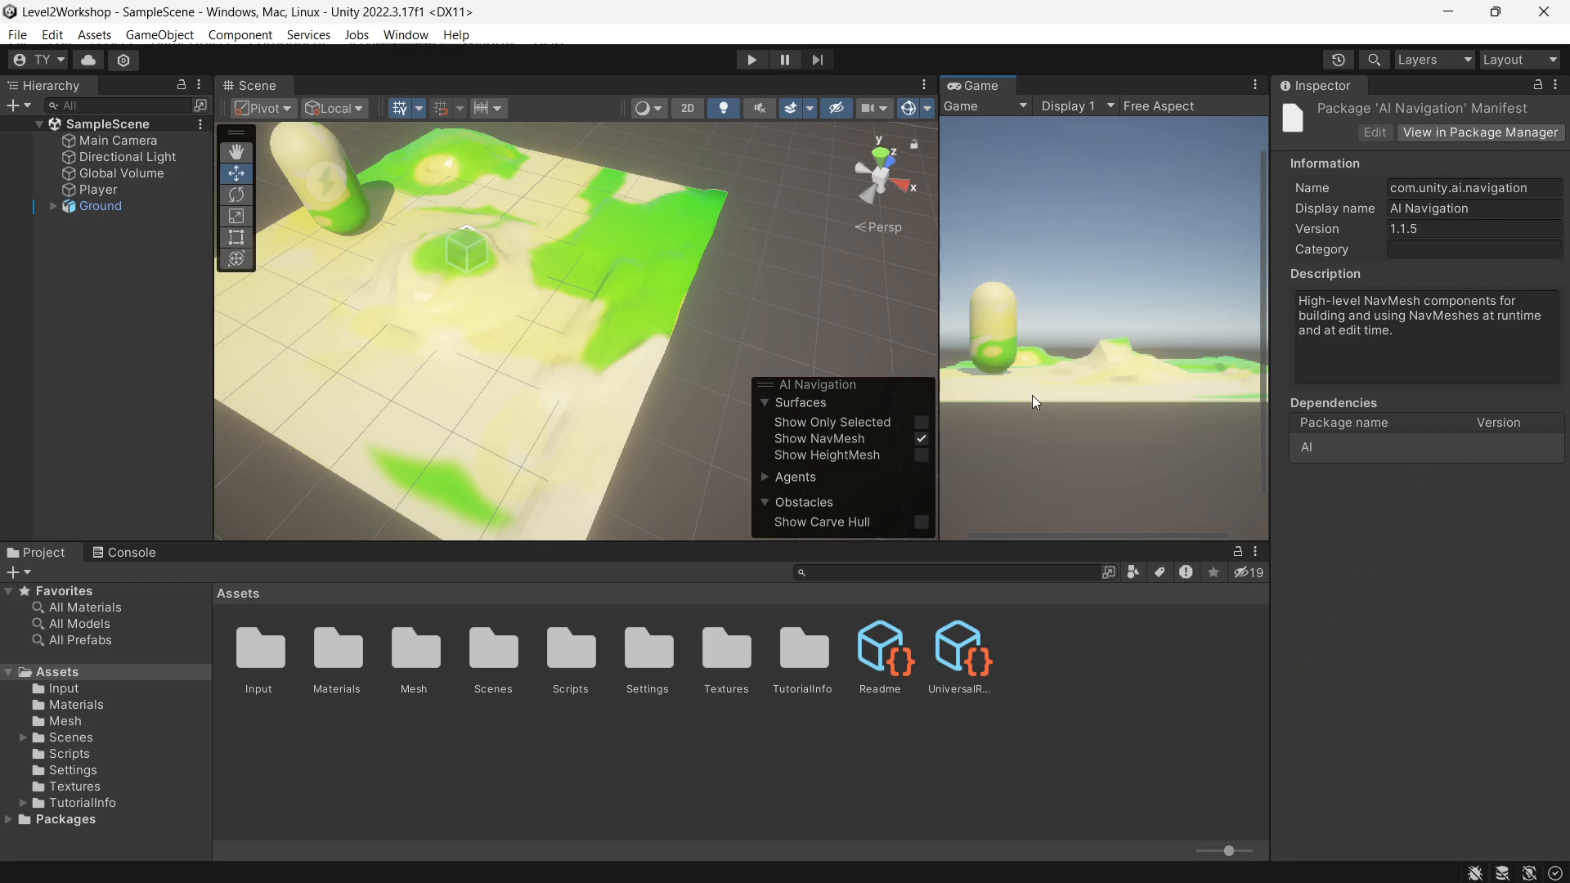
pyautogui.scroll(-3, 434, 332)
pyautogui.moveTo(427, 327); pyautogui.dragTo(441, 376, button='middle')
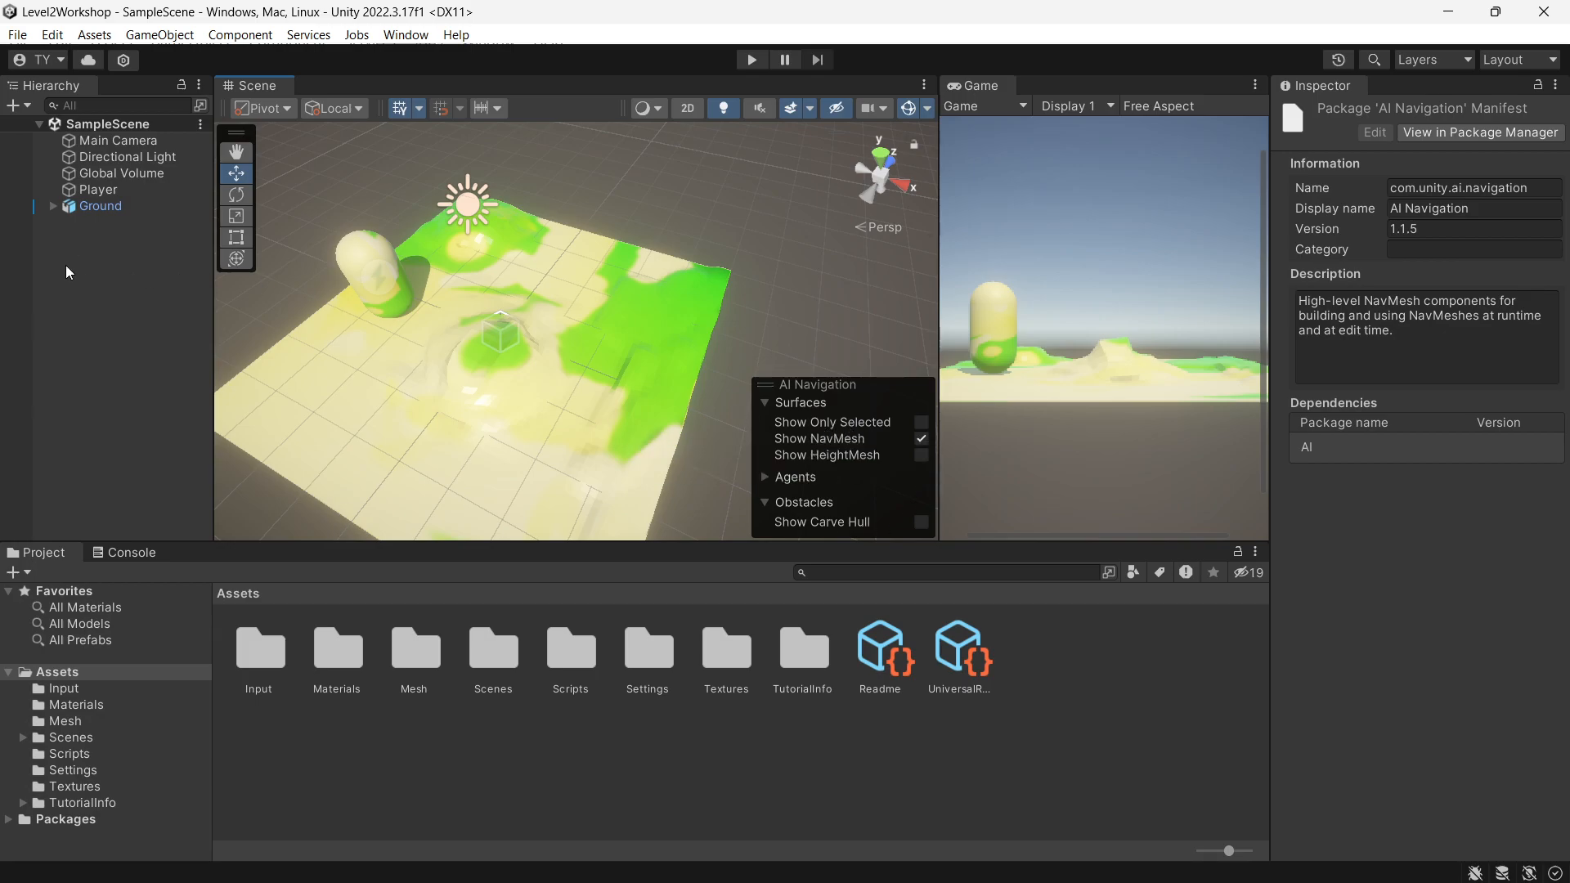
# Add a NavMeshSurface component to the Ground object
pyautogui.click(91, 291)
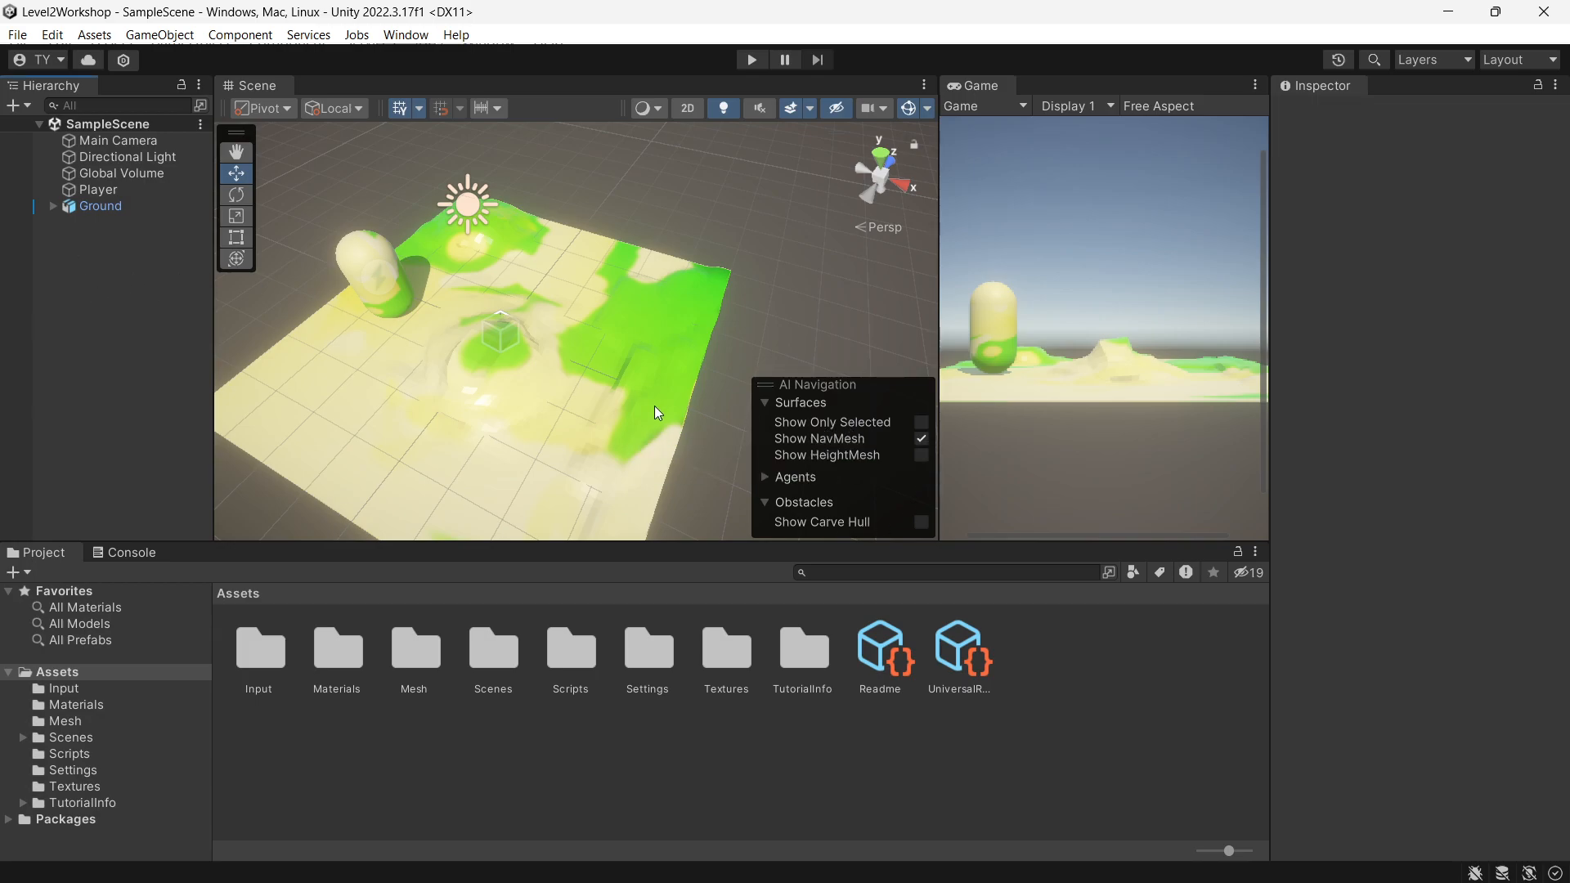
pyautogui.click(124, 205)
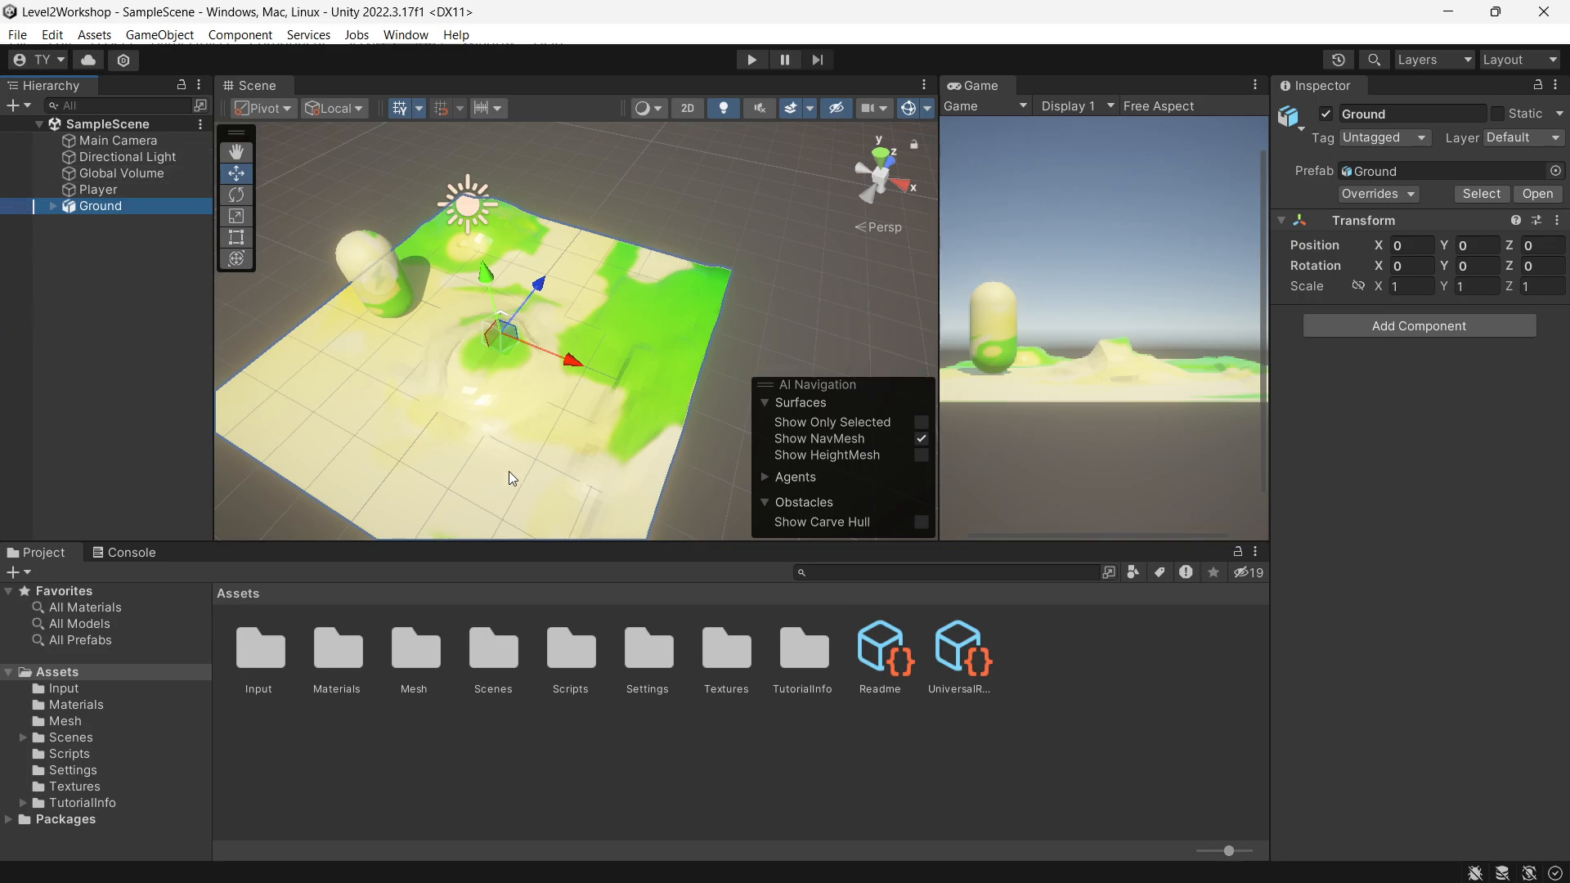
pyautogui.click(1481, 326)
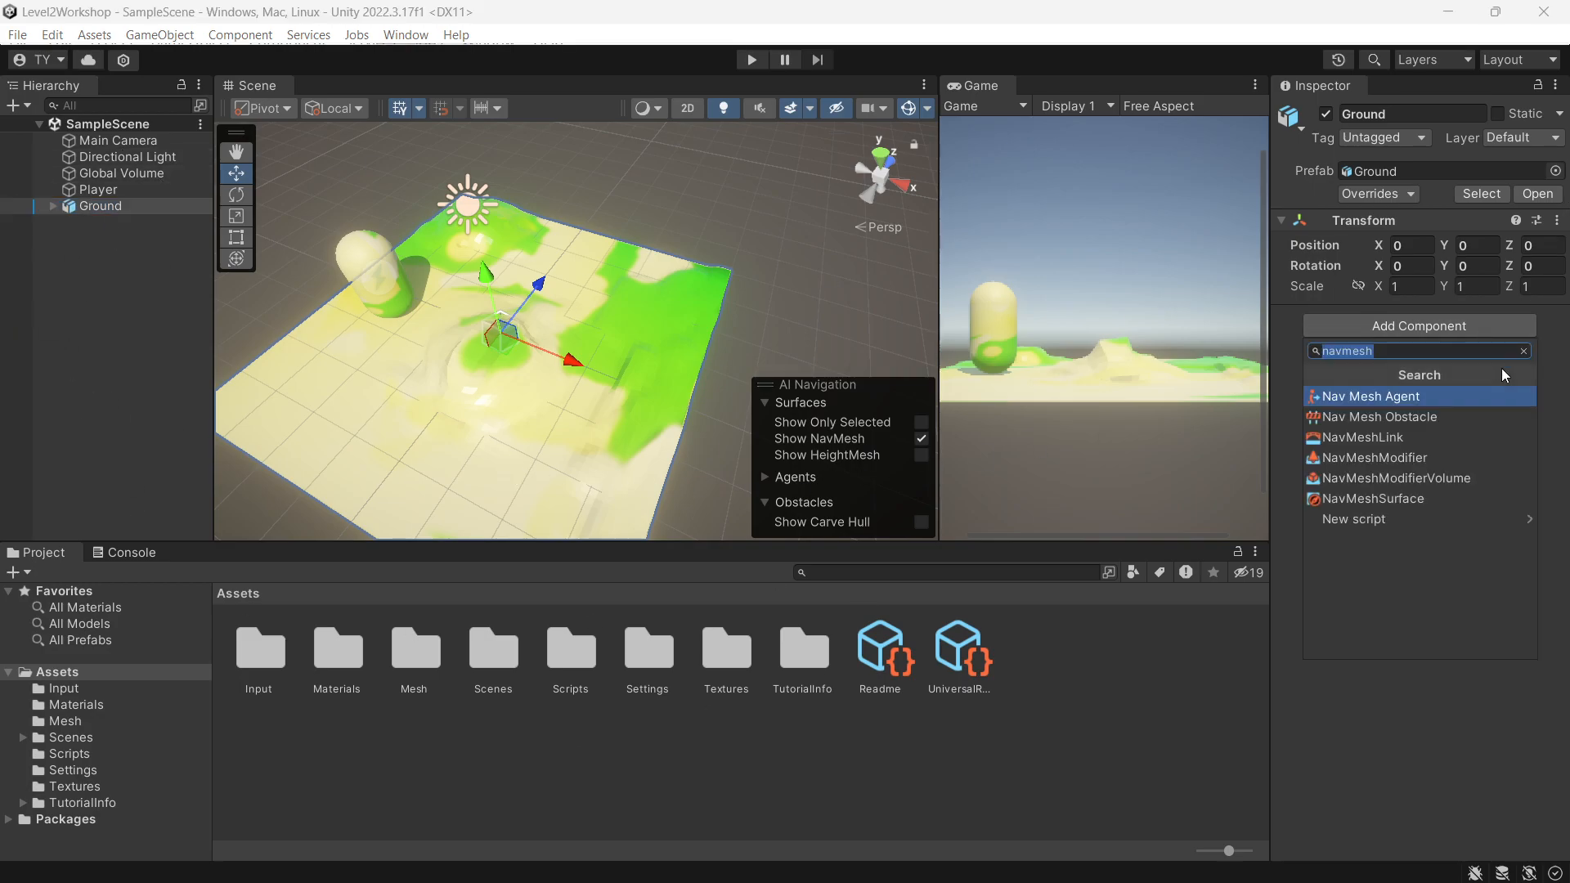
pyautogui.click(1356, 507)
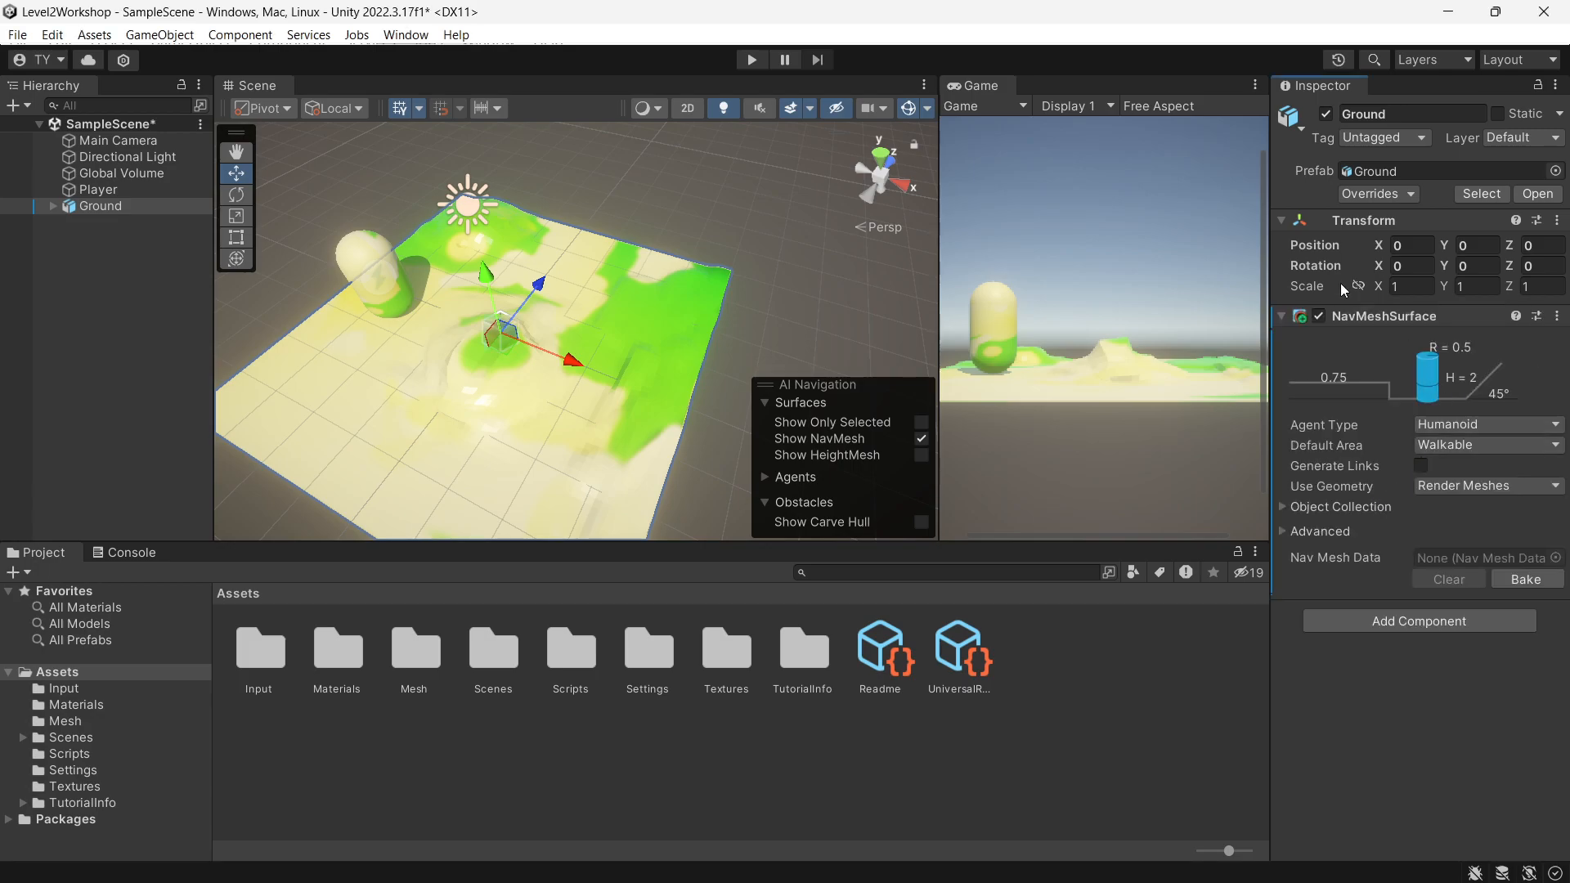
# Examine the Agent Type and Default Area options of the Ground's NavMeshSurface without changing them
pyautogui.click(1489, 428)
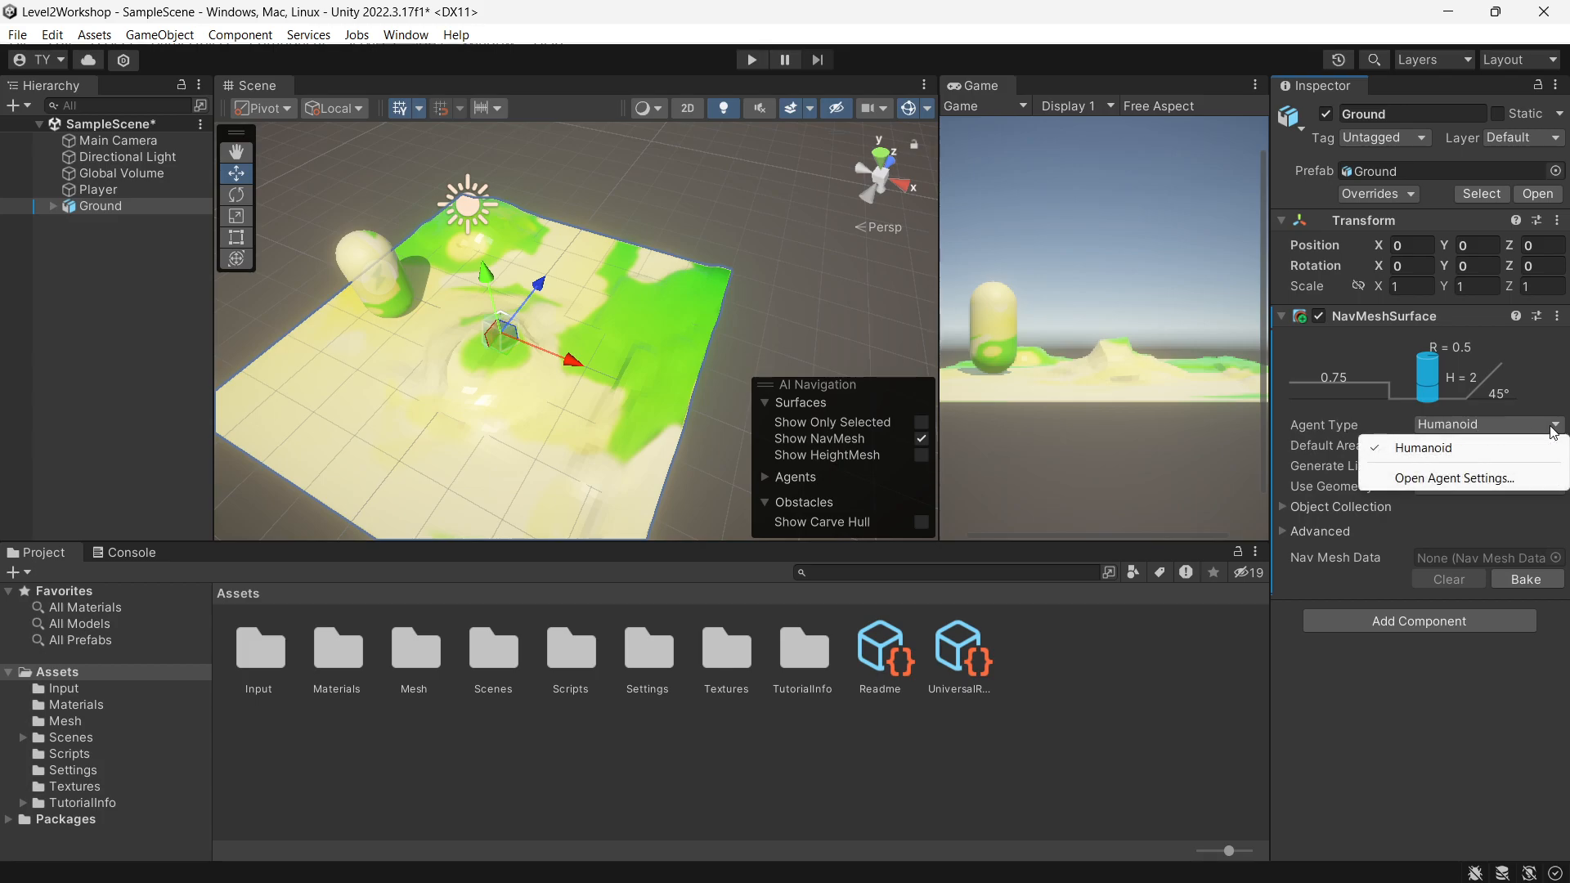
pyautogui.click(1549, 426)
pyautogui.click(1410, 650)
pyautogui.click(1460, 426)
pyautogui.click(1403, 793)
pyautogui.click(1509, 448)
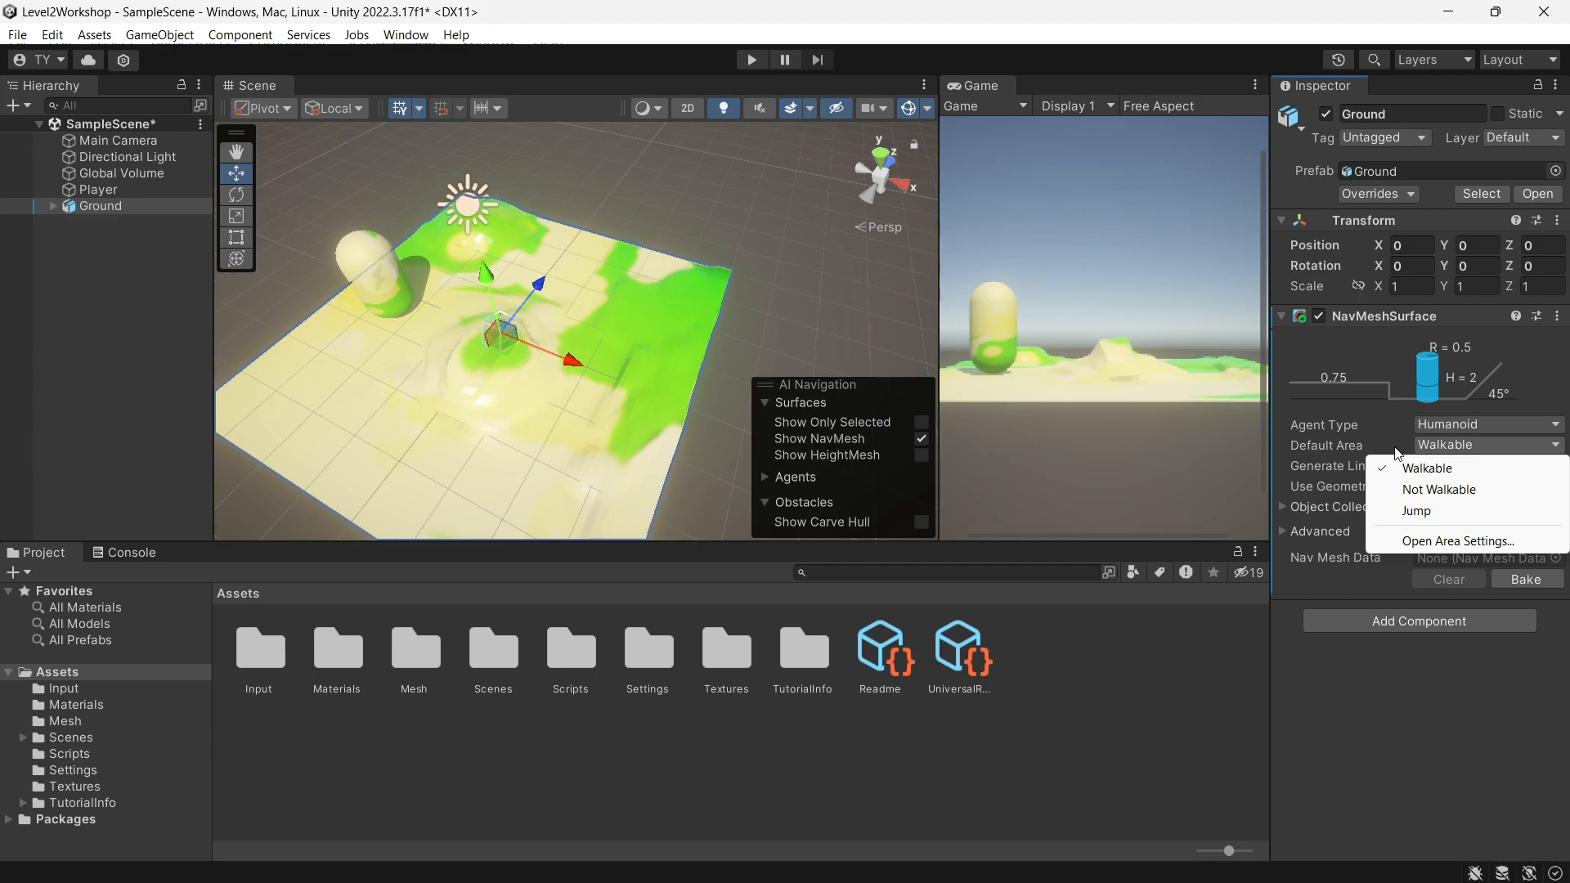
pyautogui.click(1366, 726)
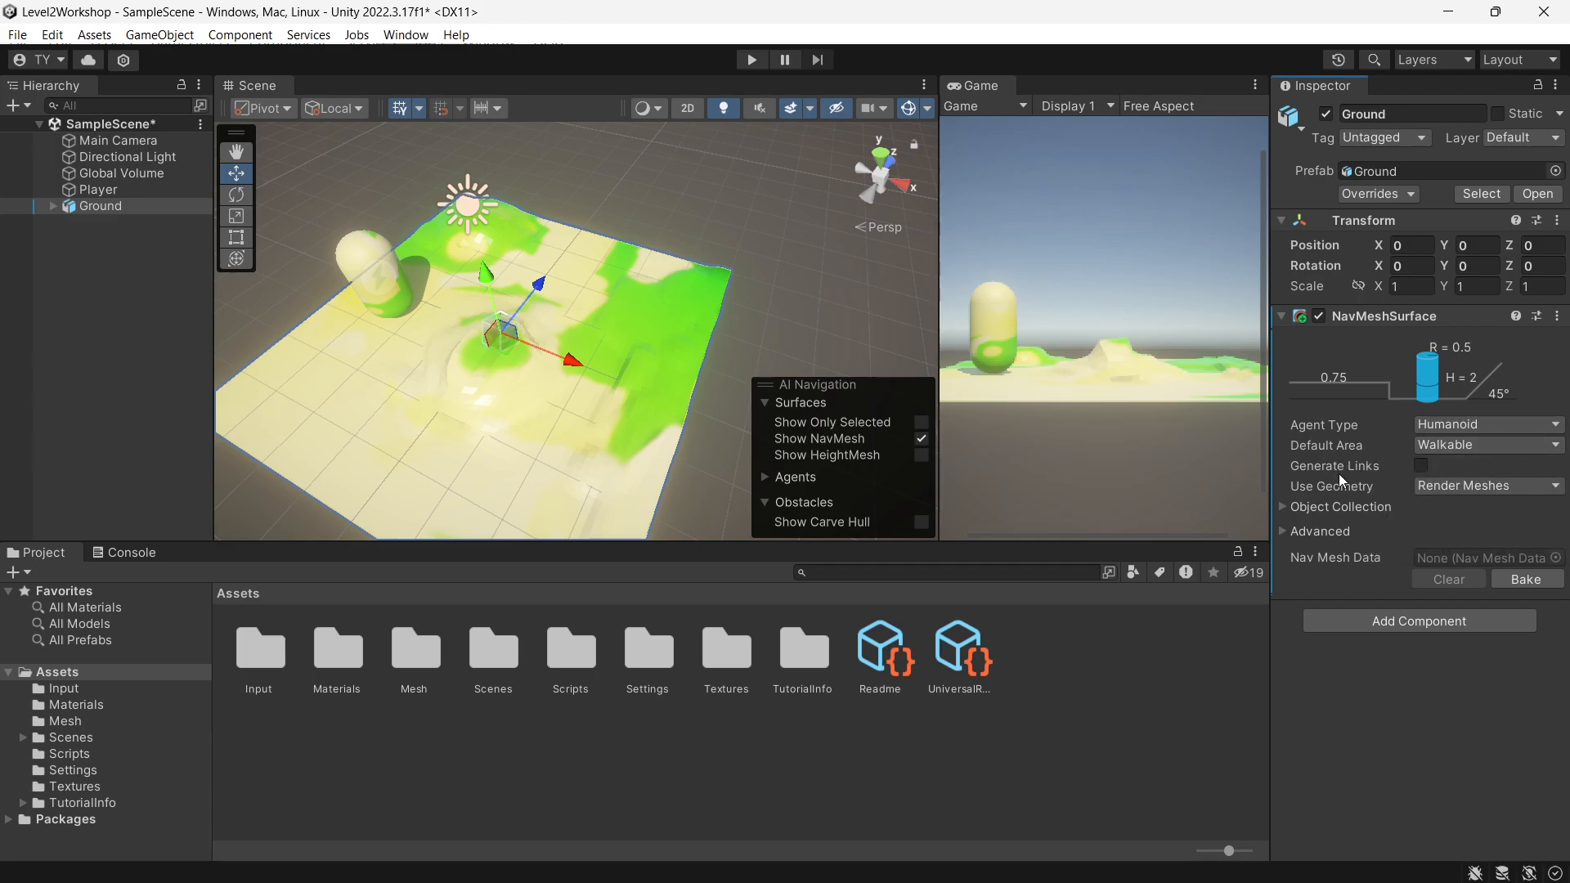
# Review the NavMeshSurface's Use Geometry options, keeping Render Meshes, and inspect its Object Collection and Advanced settings
pyautogui.click(1462, 485)
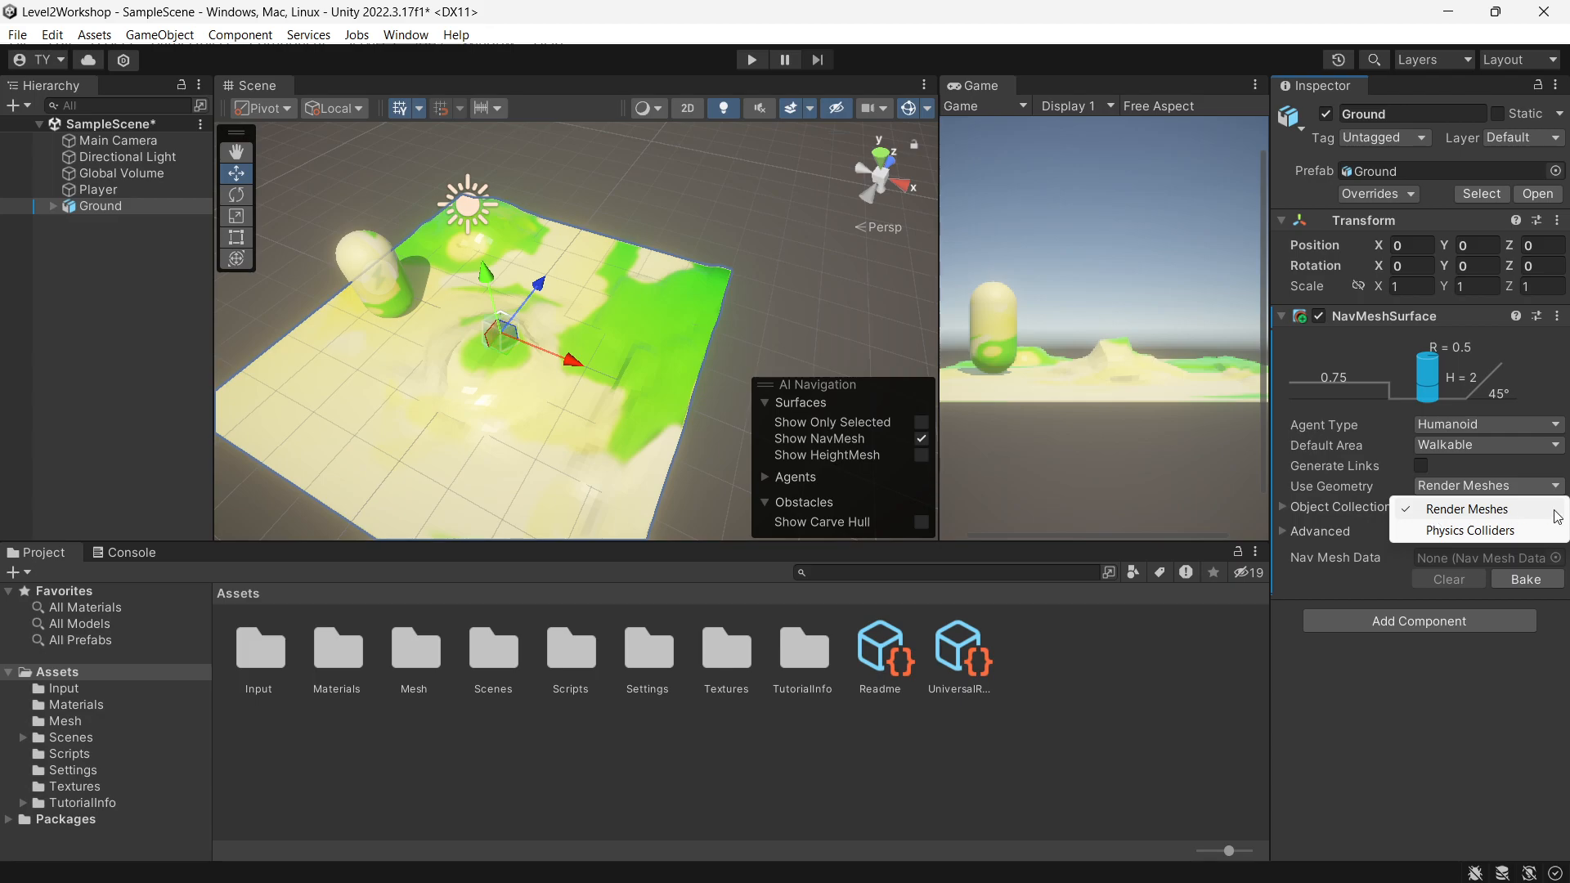
pyautogui.click(1460, 509)
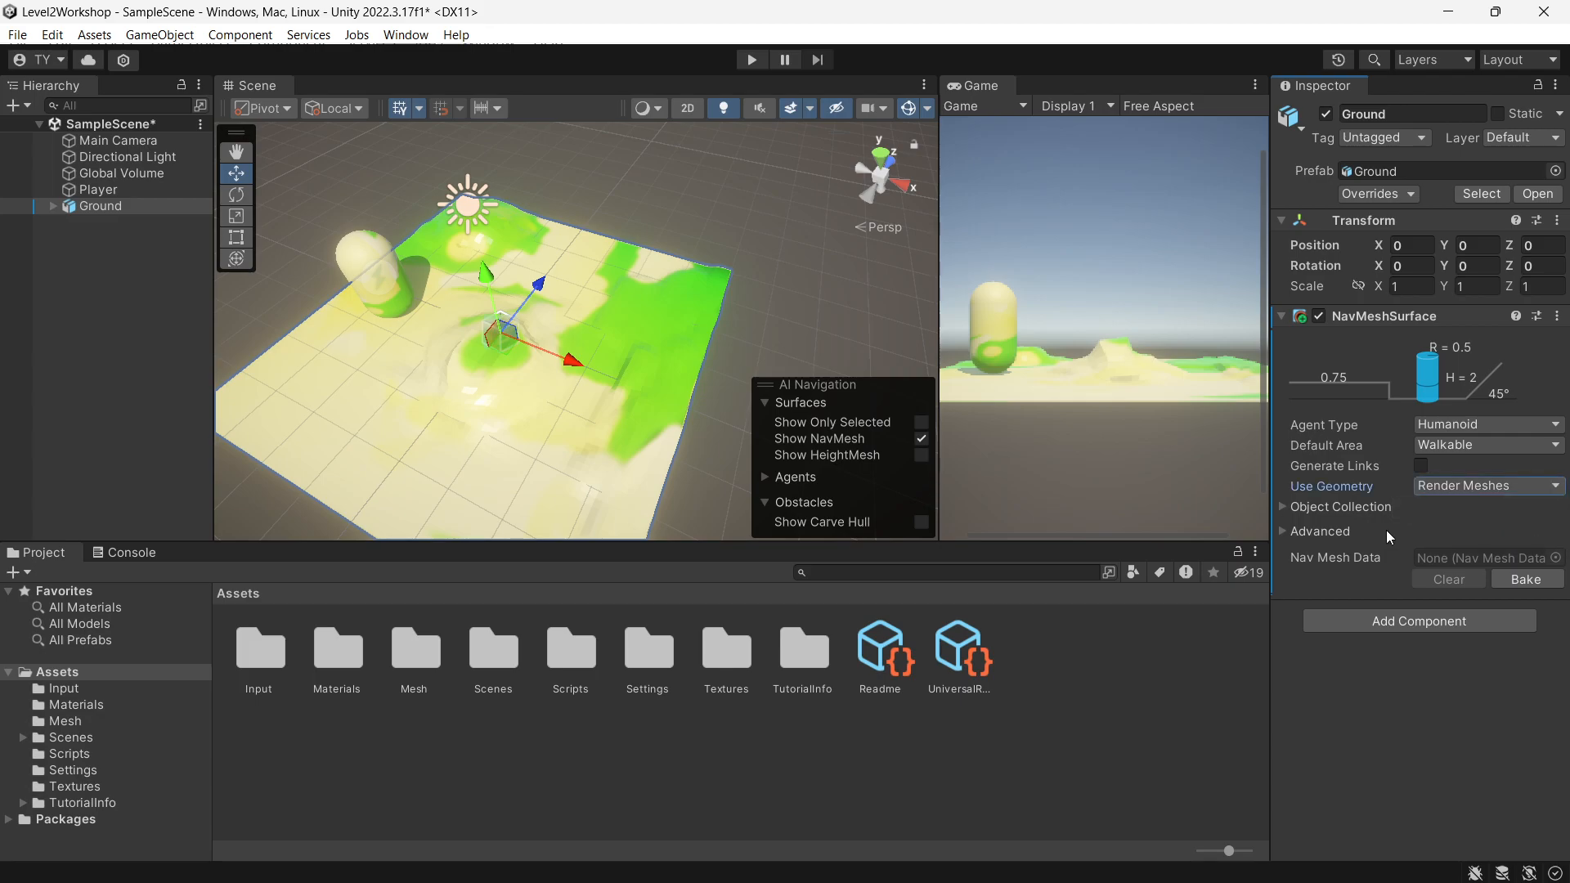
pyautogui.click(1285, 508)
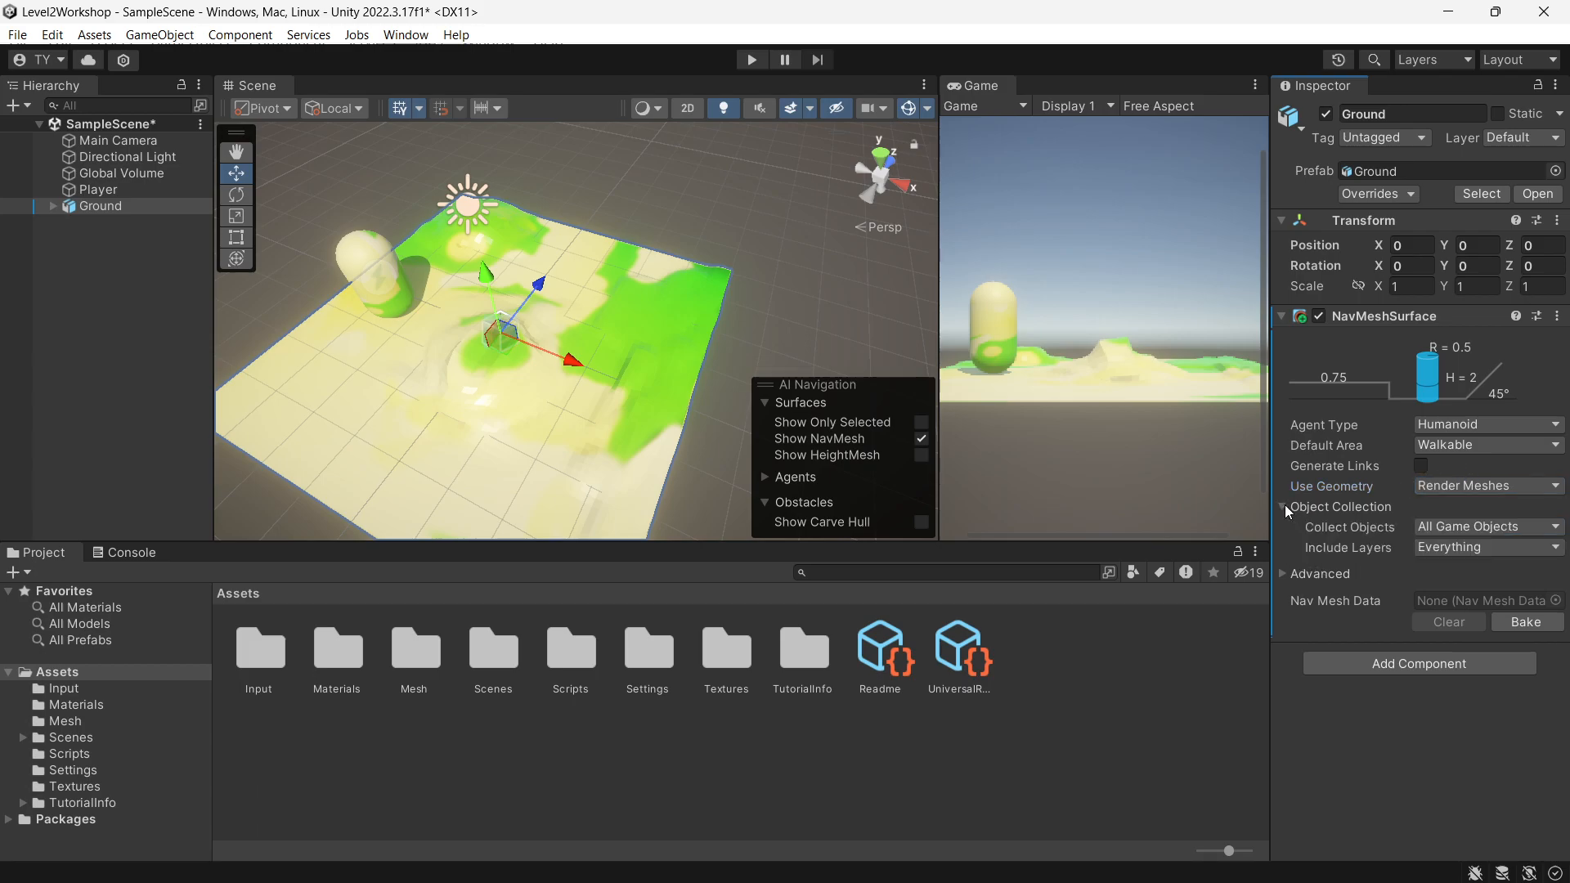
pyautogui.click(1479, 531)
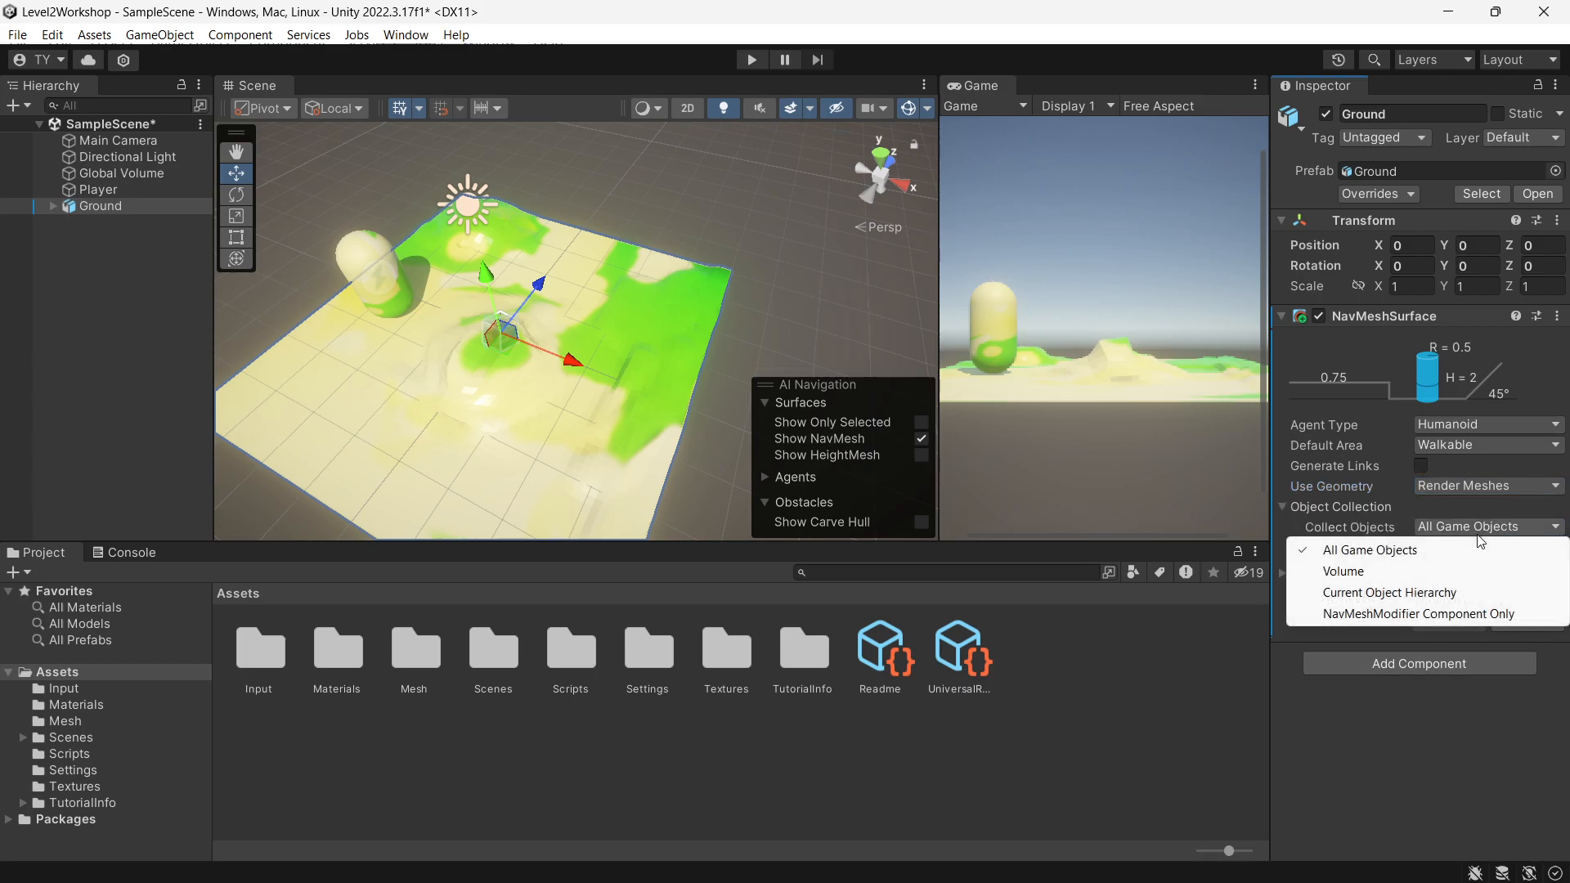
pyautogui.click(1401, 737)
pyautogui.click(1284, 572)
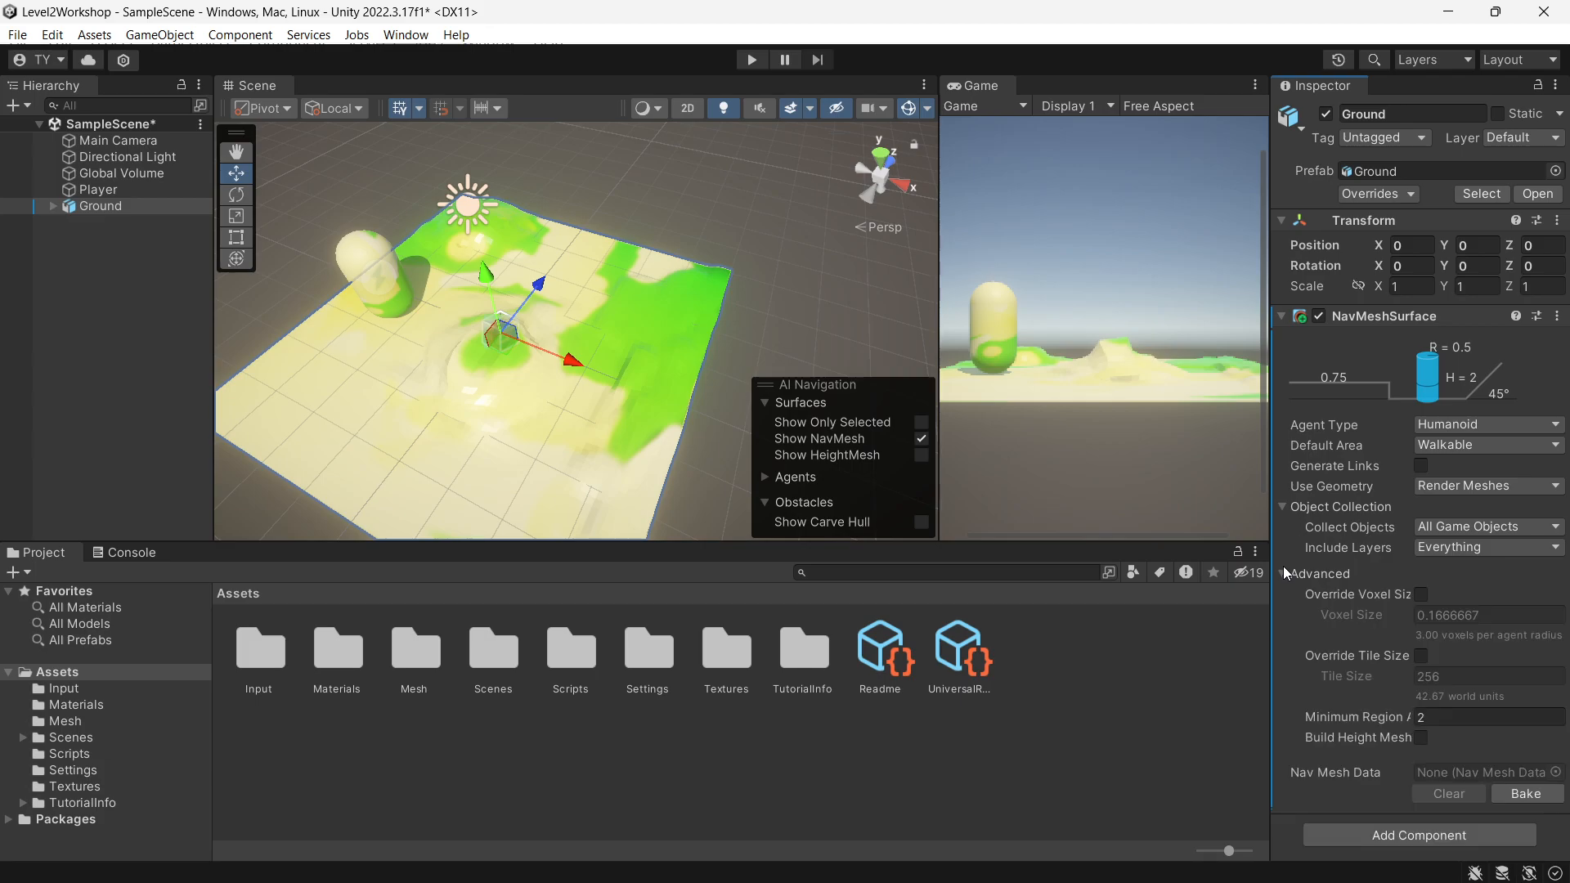
pyautogui.click(1284, 573)
pyautogui.click(1283, 507)
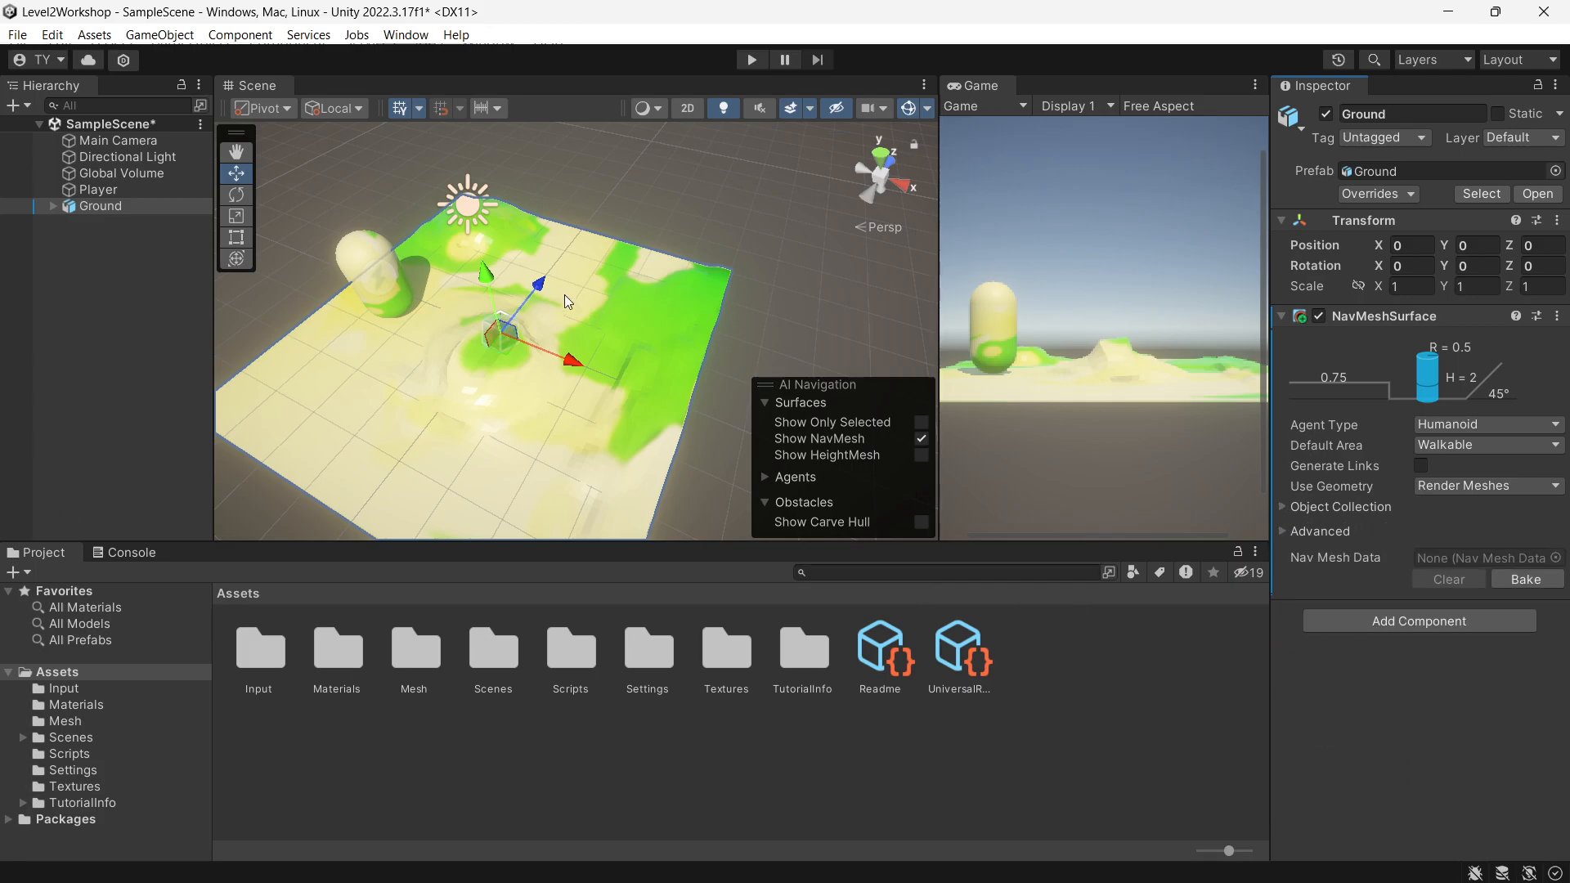
# Bake the NavMesh for the Ground's NavMeshSurface and save the scene
pyautogui.hotkey('ctrl', 's')
pyautogui.click(1526, 579)
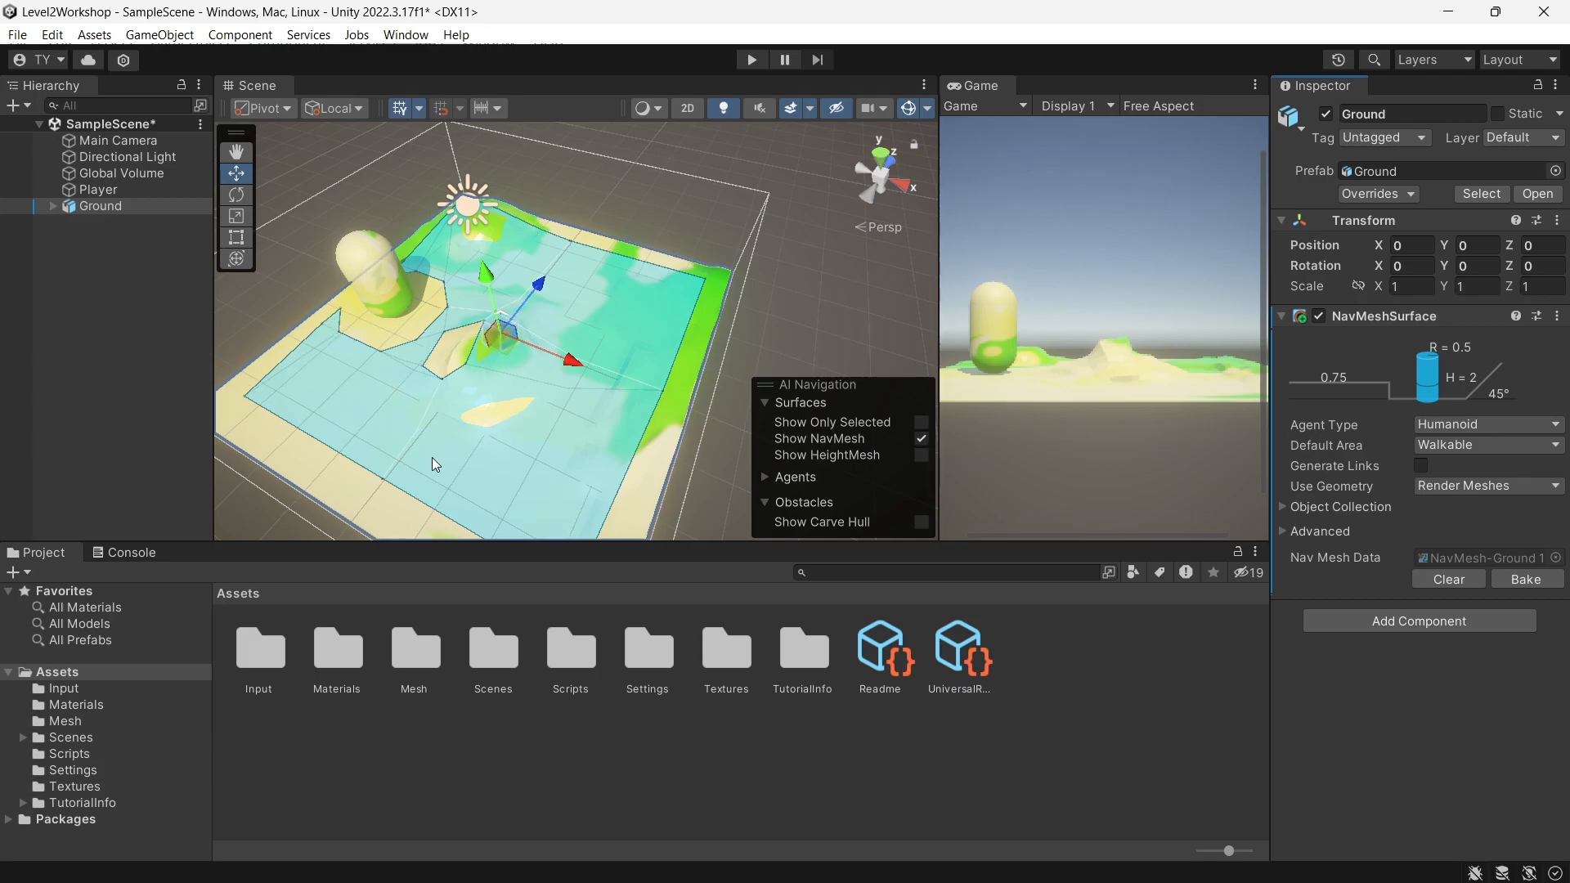
pyautogui.scroll(3, 429, 454)
pyautogui.moveTo(380, 415); pyautogui.dragTo(478, 379, button='middle')
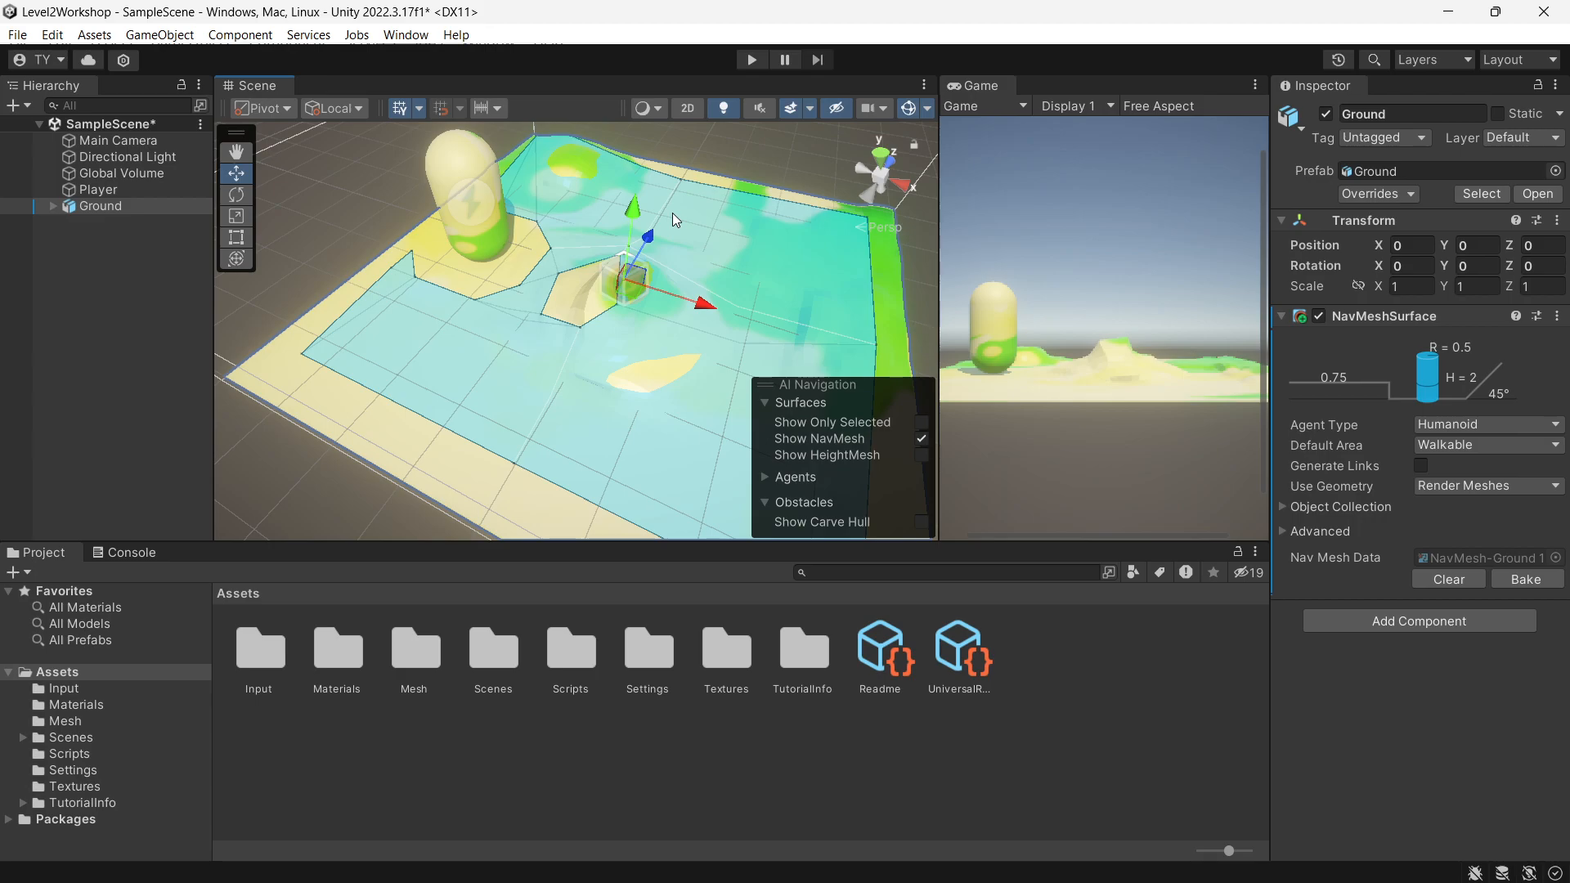
pyautogui.hotkey('ctrl', 's')
pyautogui.click(85, 263)
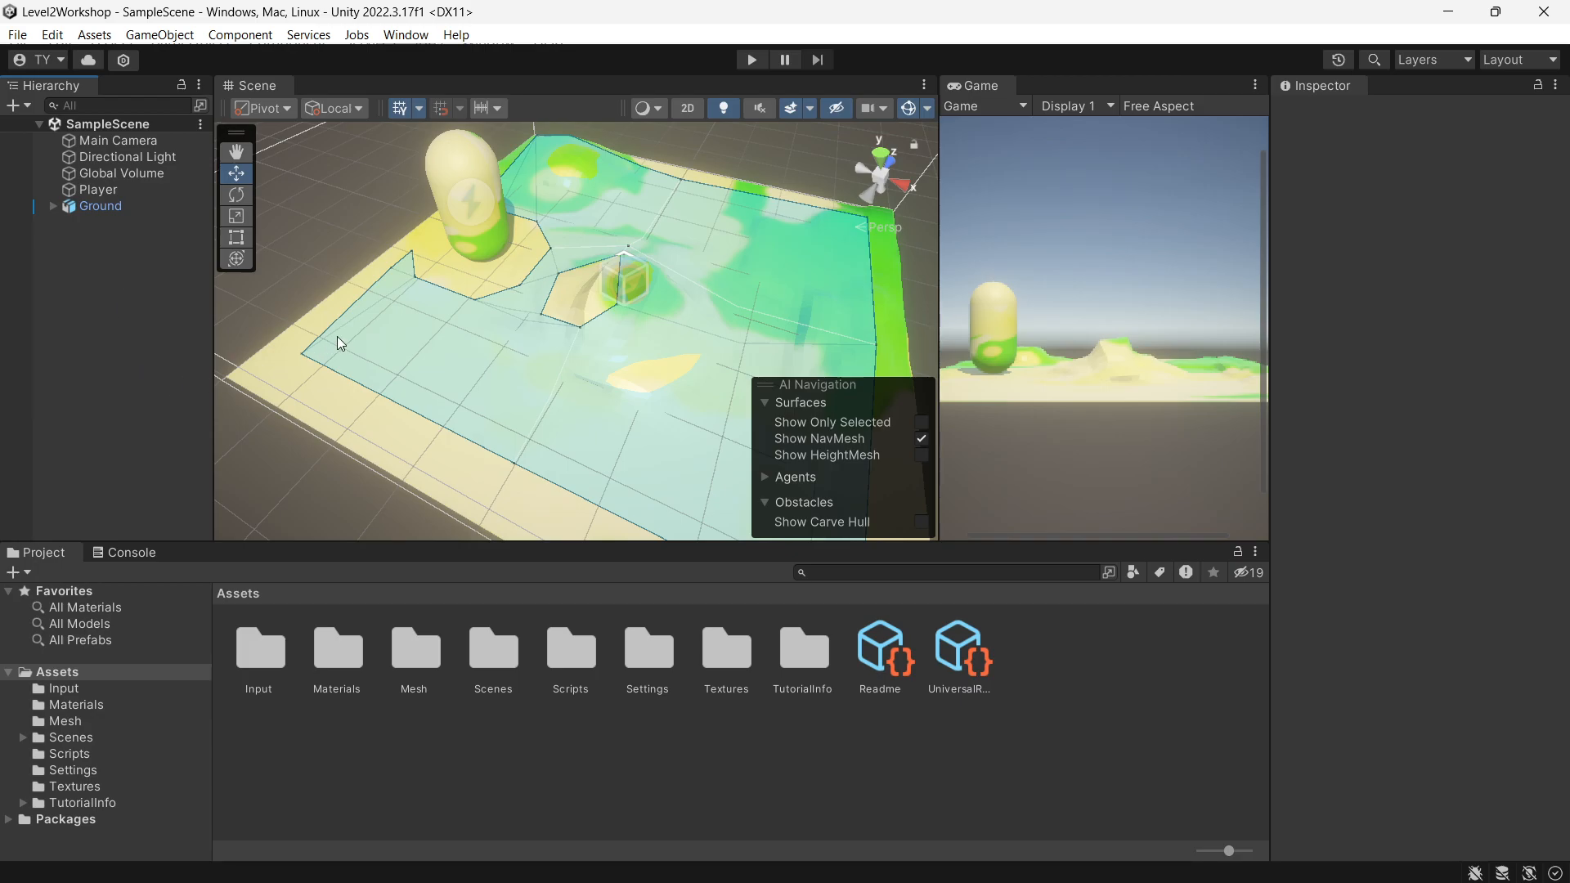
pyautogui.rightClick(112, 364)
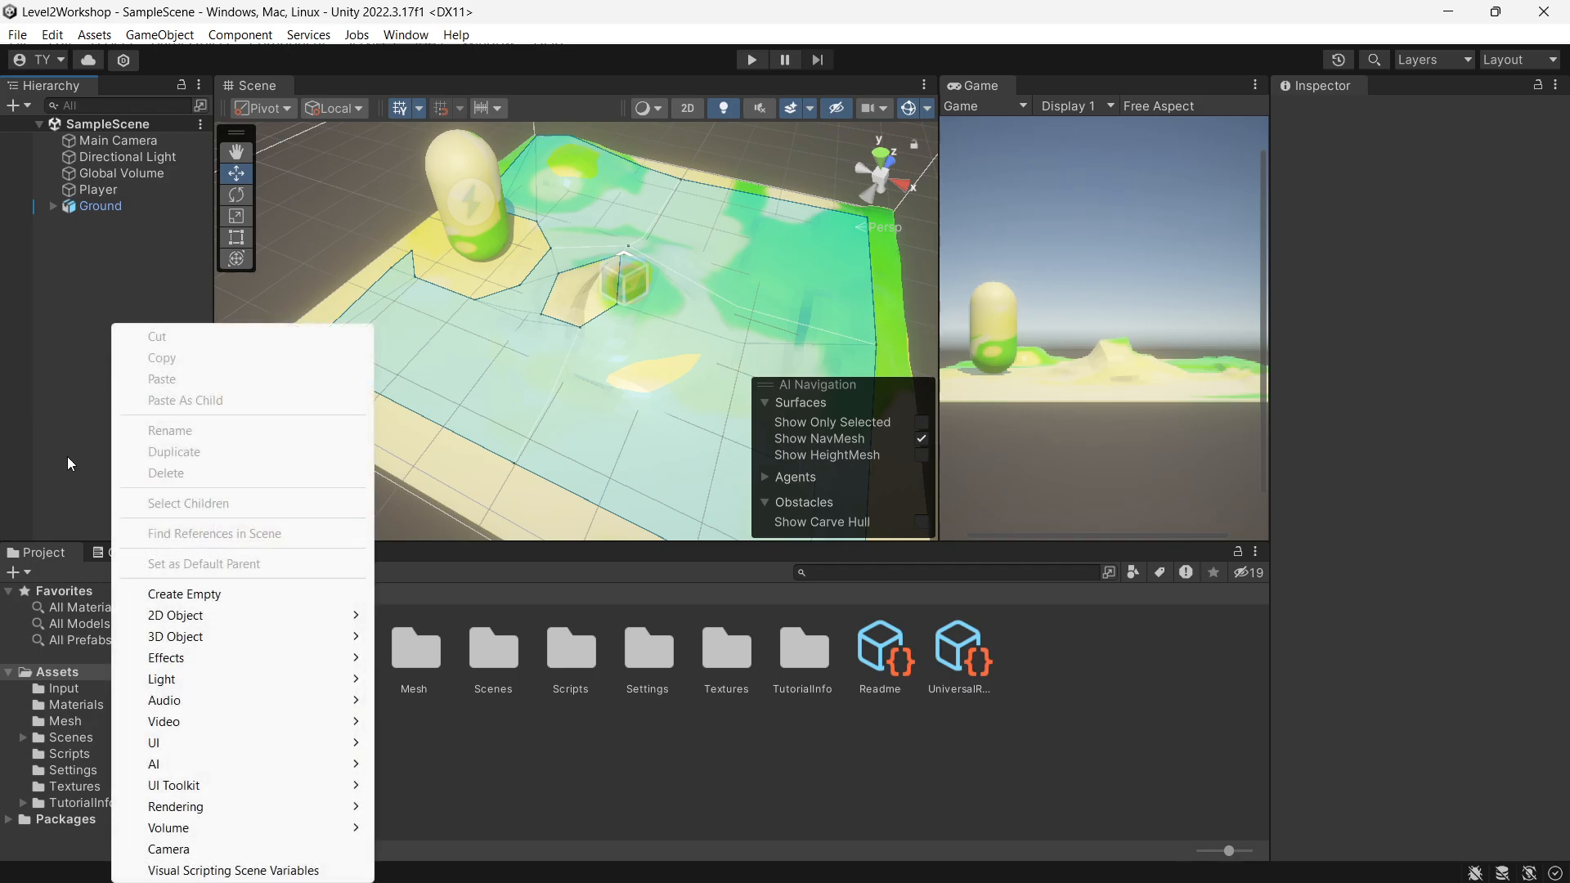
pyautogui.click(115, 243)
# Add a Nav Mesh Agent component to the Player object
pyautogui.click(116, 194)
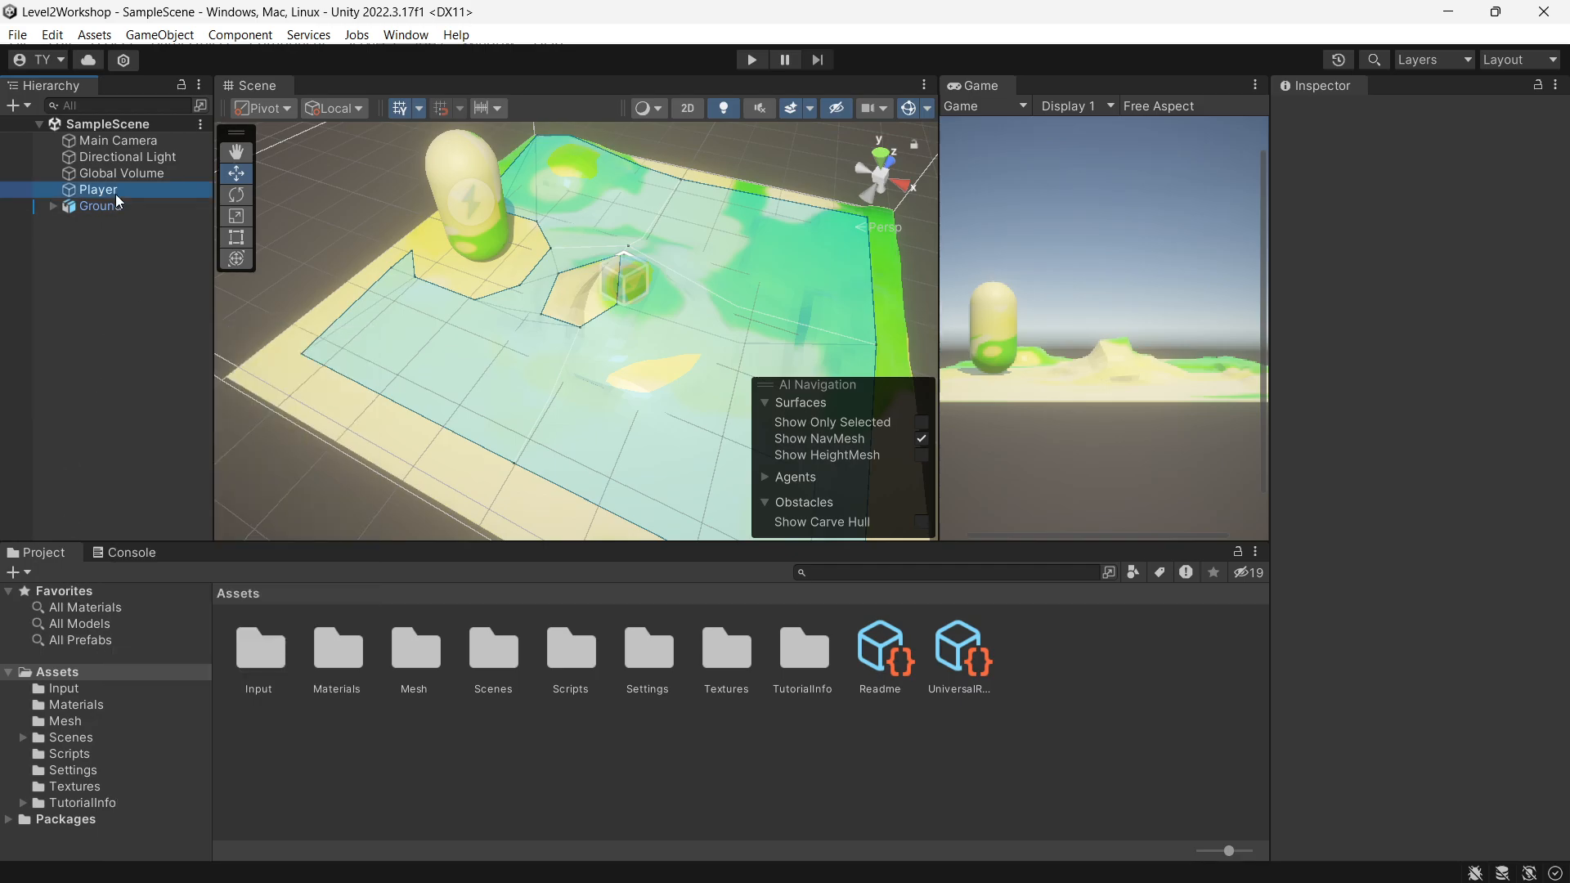
pyautogui.scroll(-5, 1429, 703)
pyautogui.scroll(-5, 1457, 703)
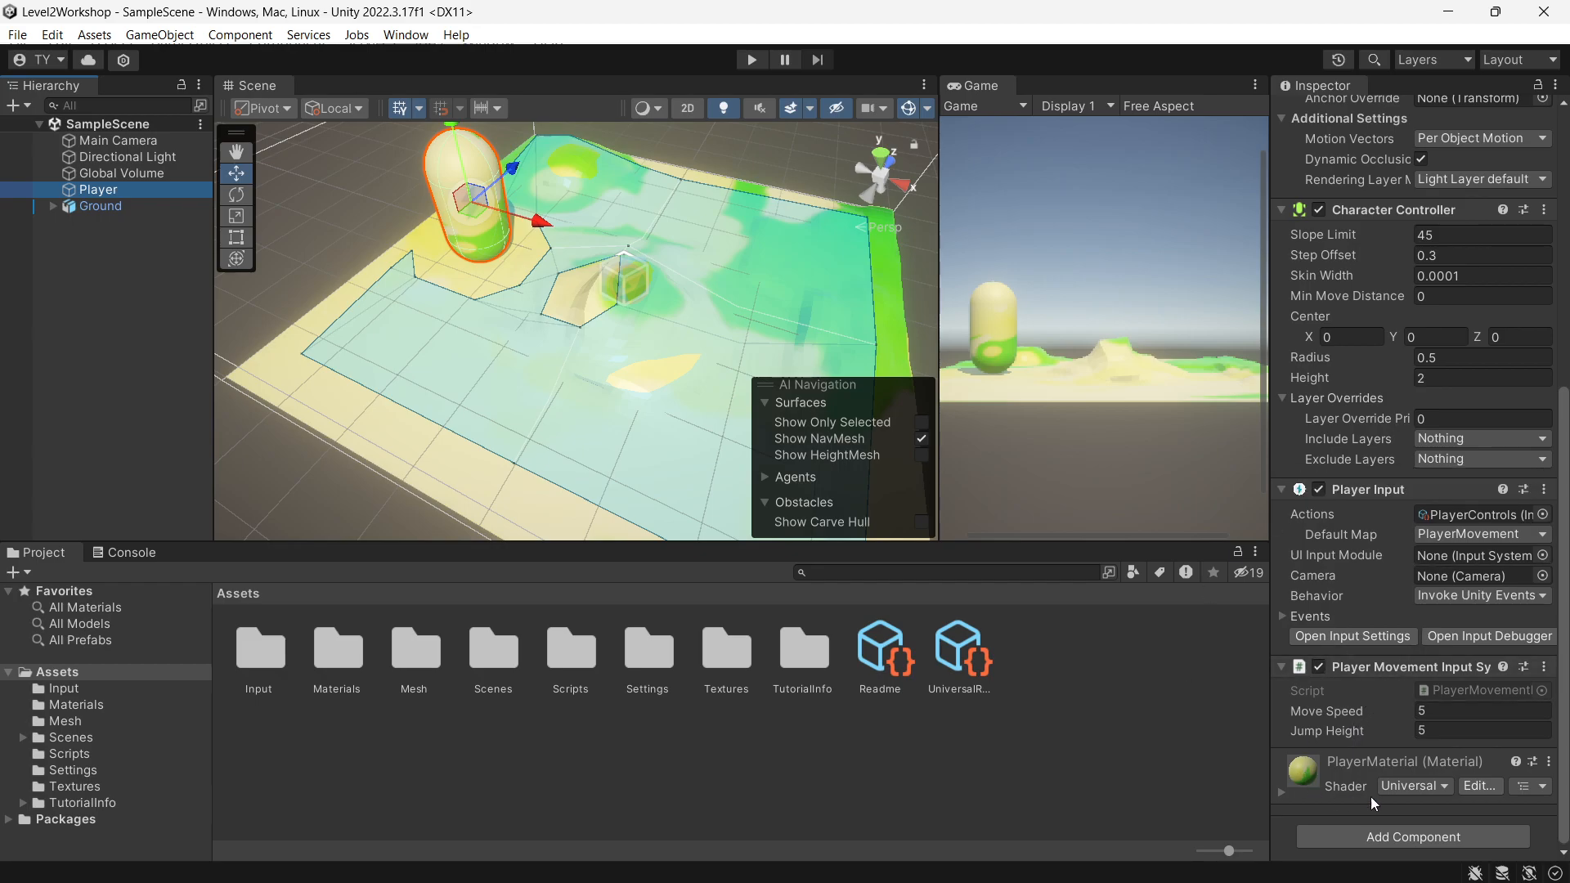
pyautogui.click(1413, 842)
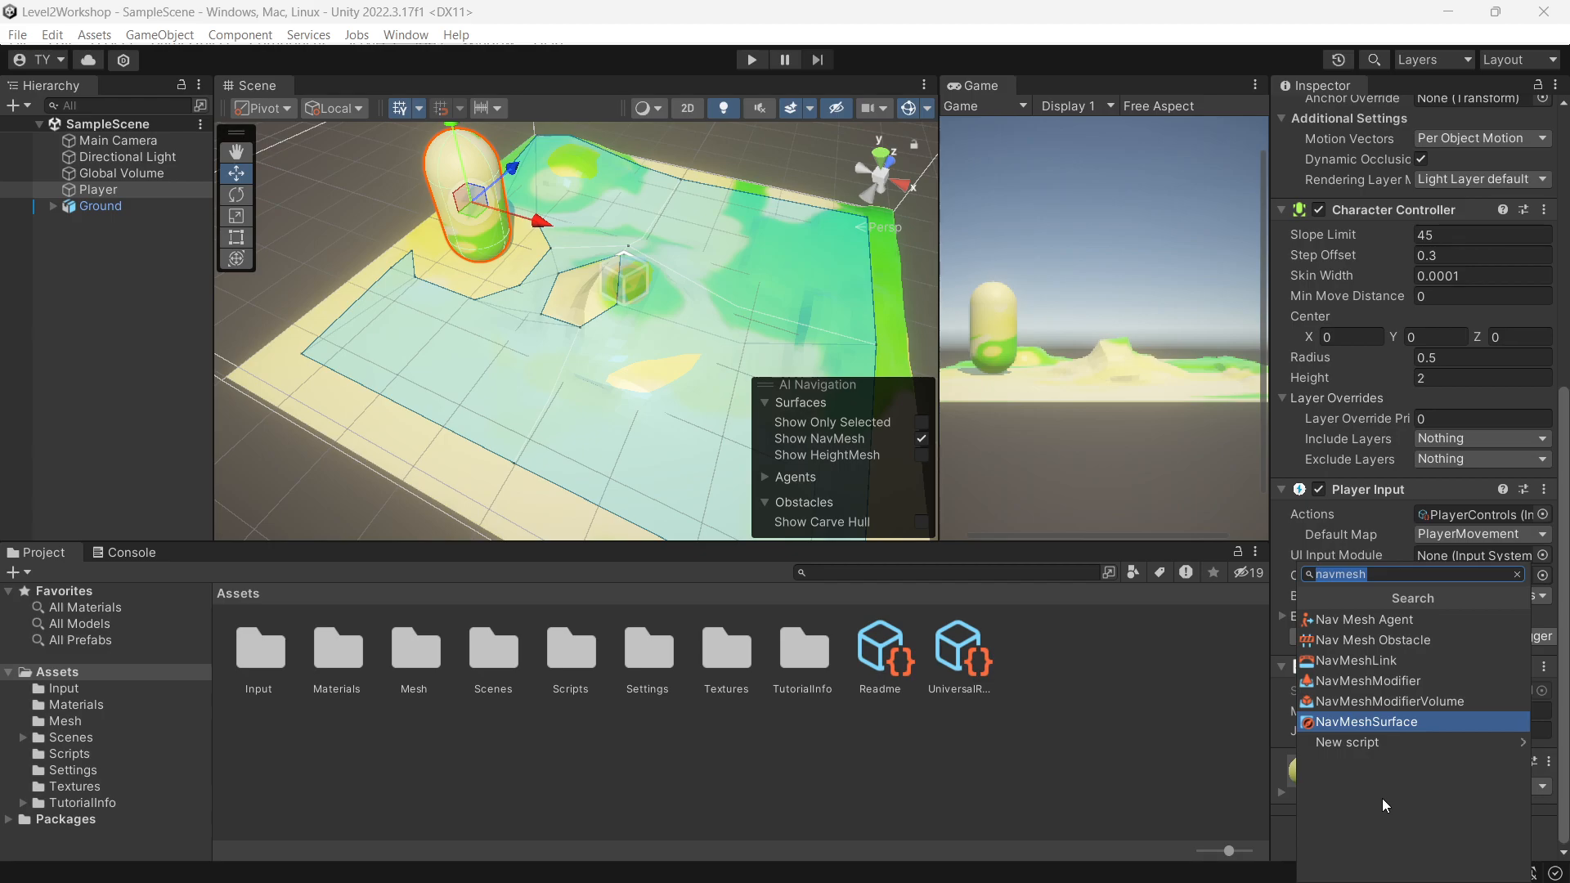
pyautogui.click(1390, 619)
# Examine the Player's Nav Mesh Agent steering, obstacle avoidance and path finding settings, including the Quality options, and deselect the object
pyautogui.scroll(-7, 1400, 548)
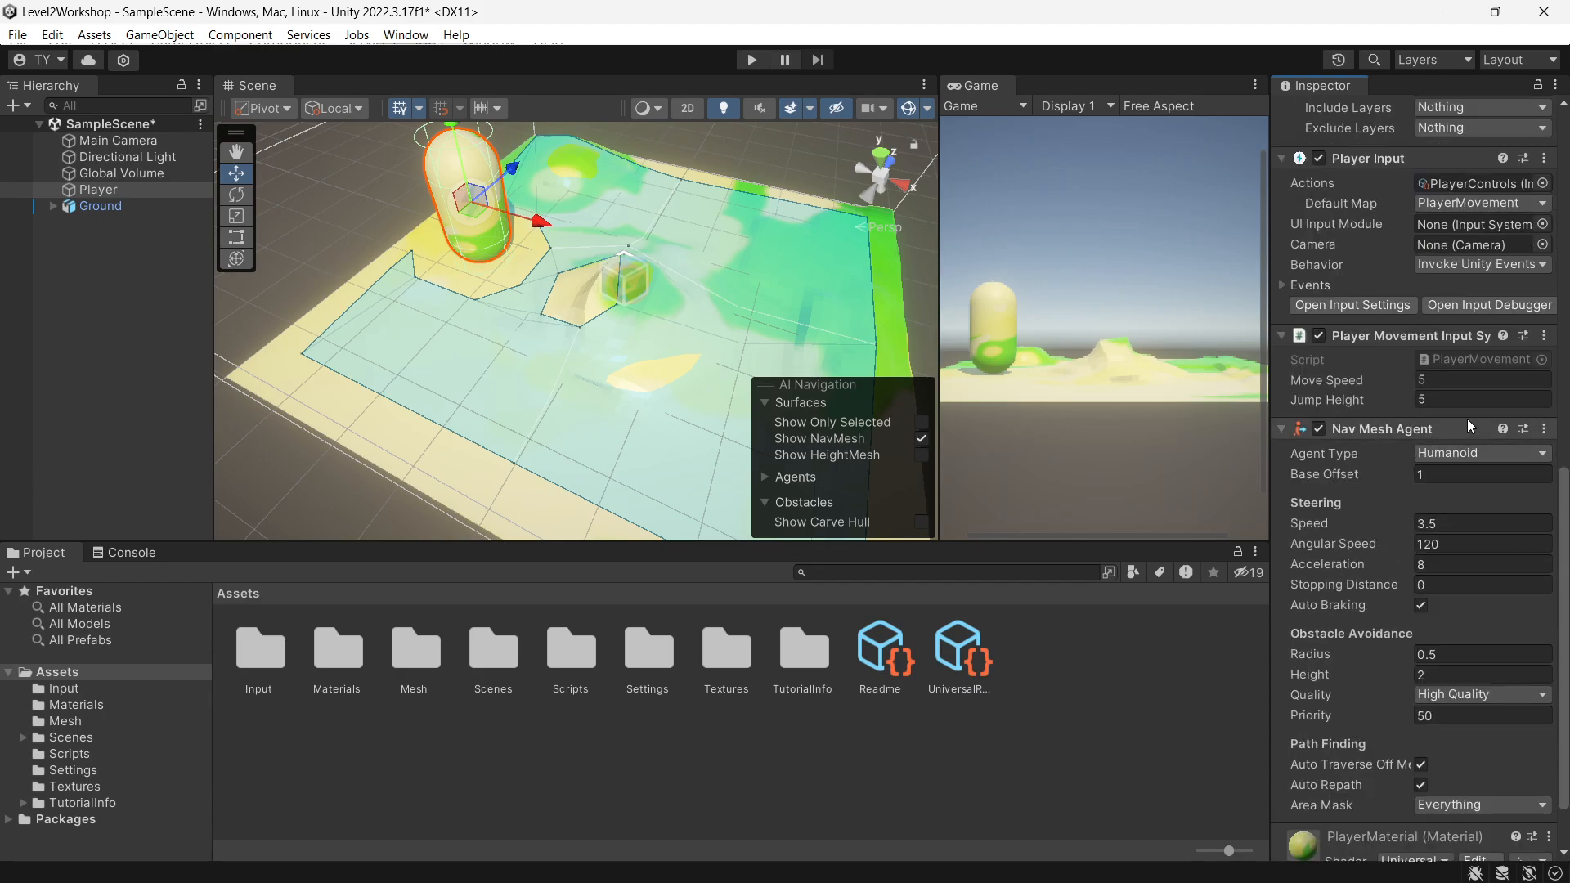
pyautogui.scroll(-2, 1464, 421)
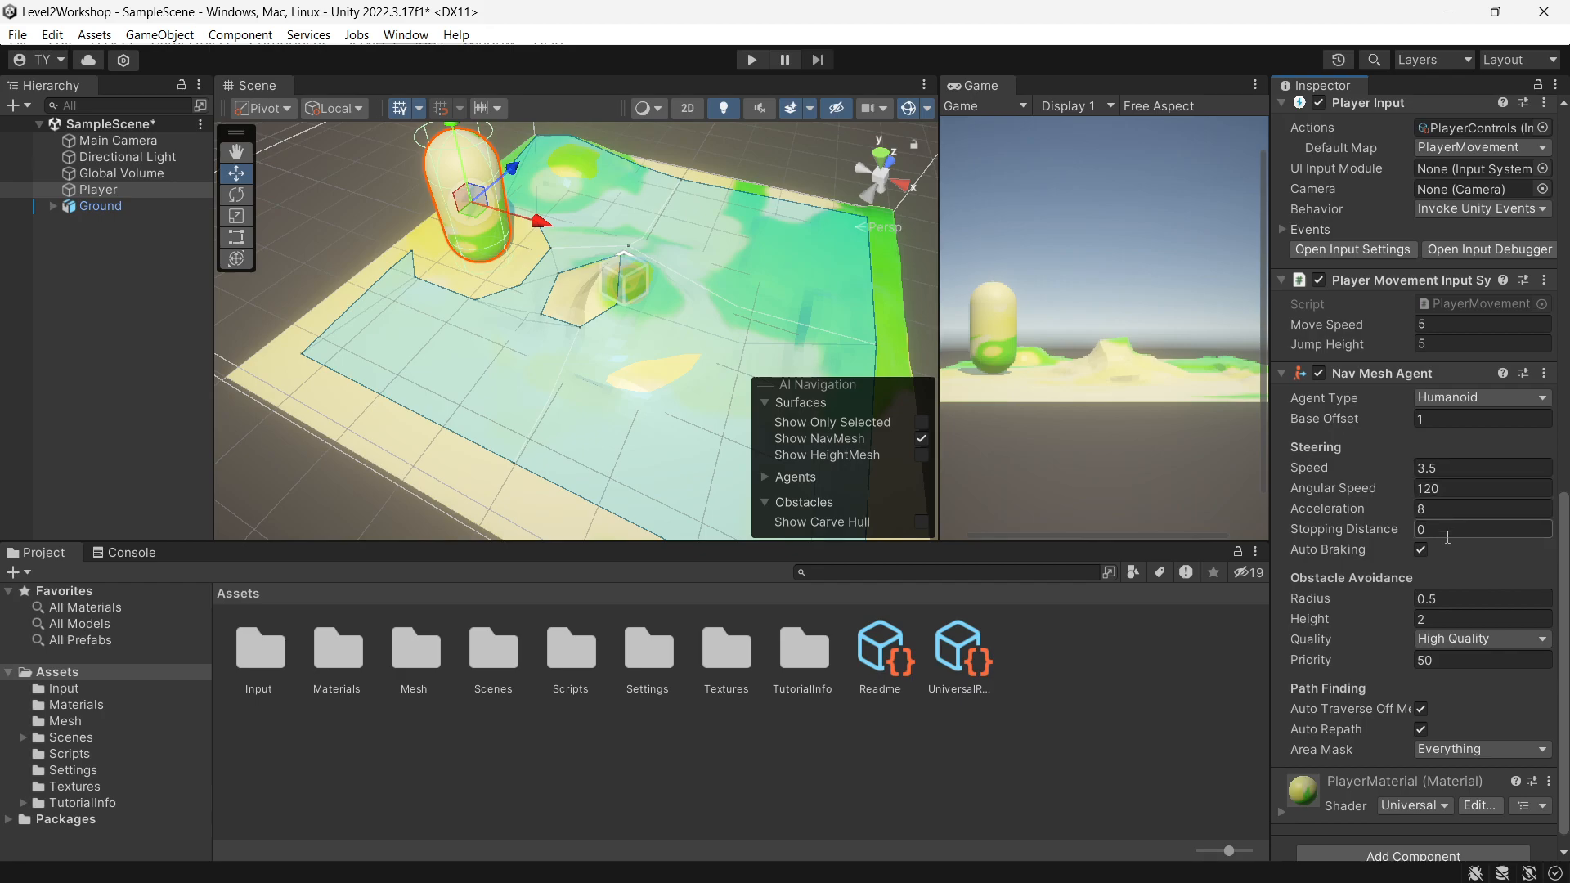
pyautogui.scroll(-1, 1453, 630)
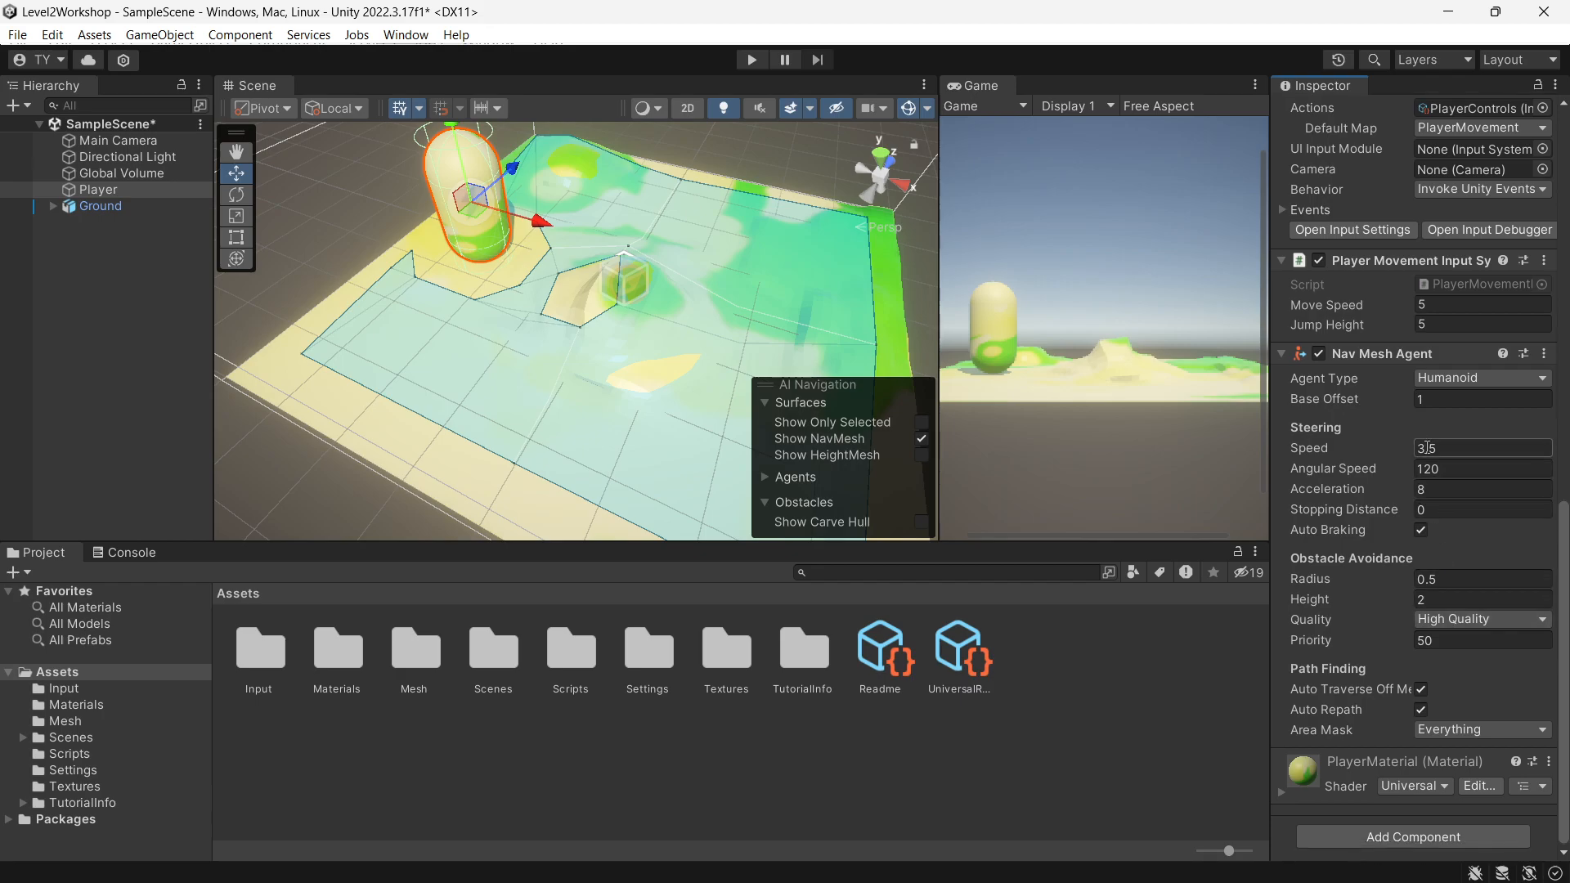
pyautogui.moveTo(1344, 478)
pyautogui.moveTo(1317, 598)
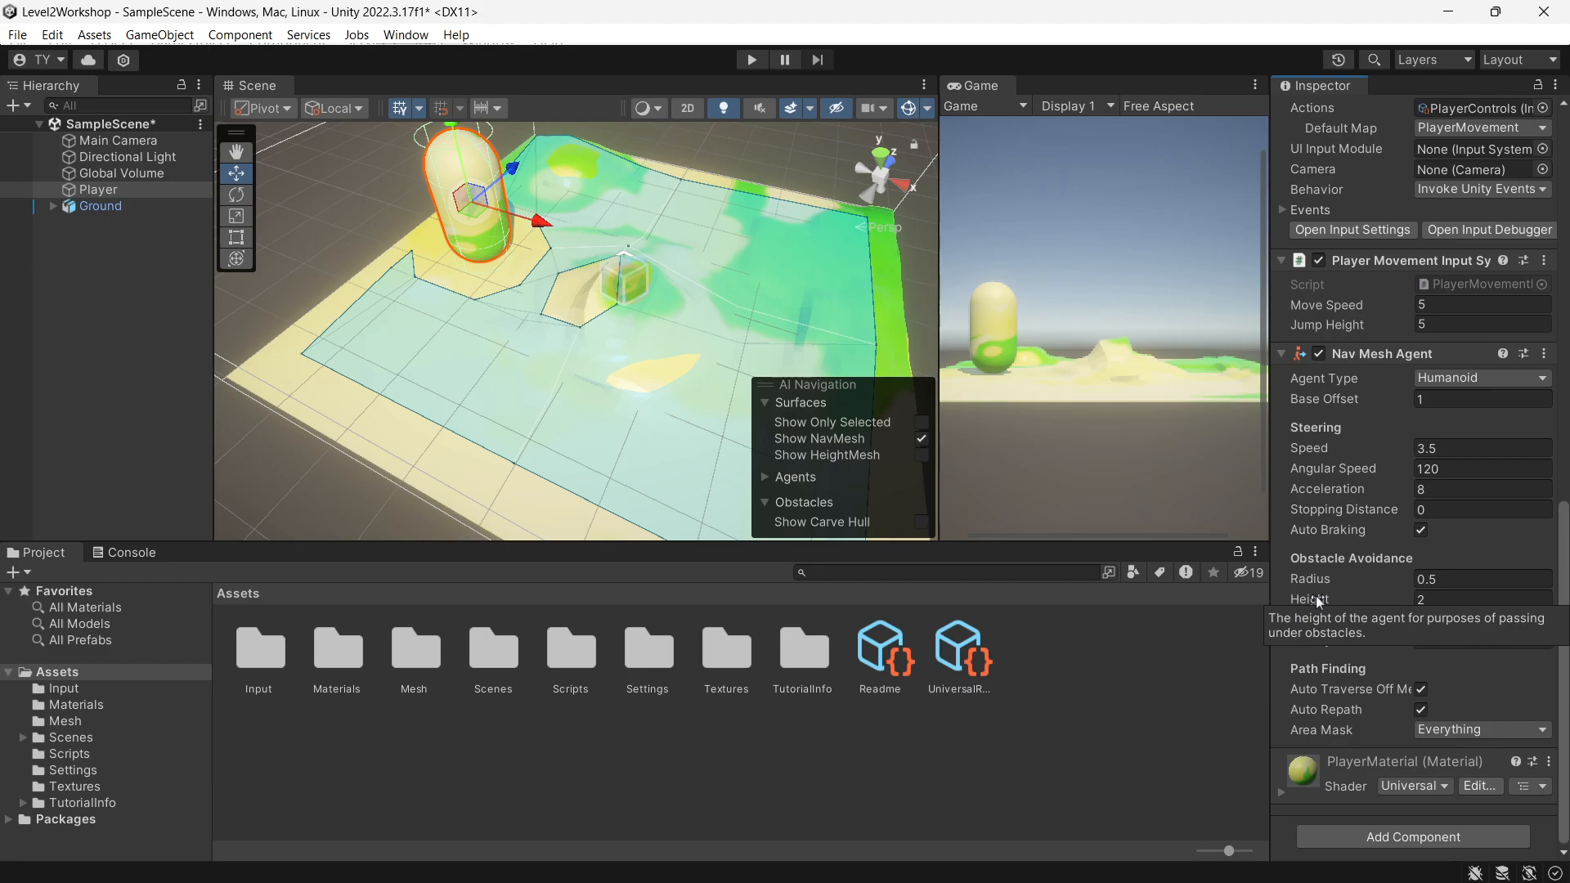
pyautogui.click(1480, 623)
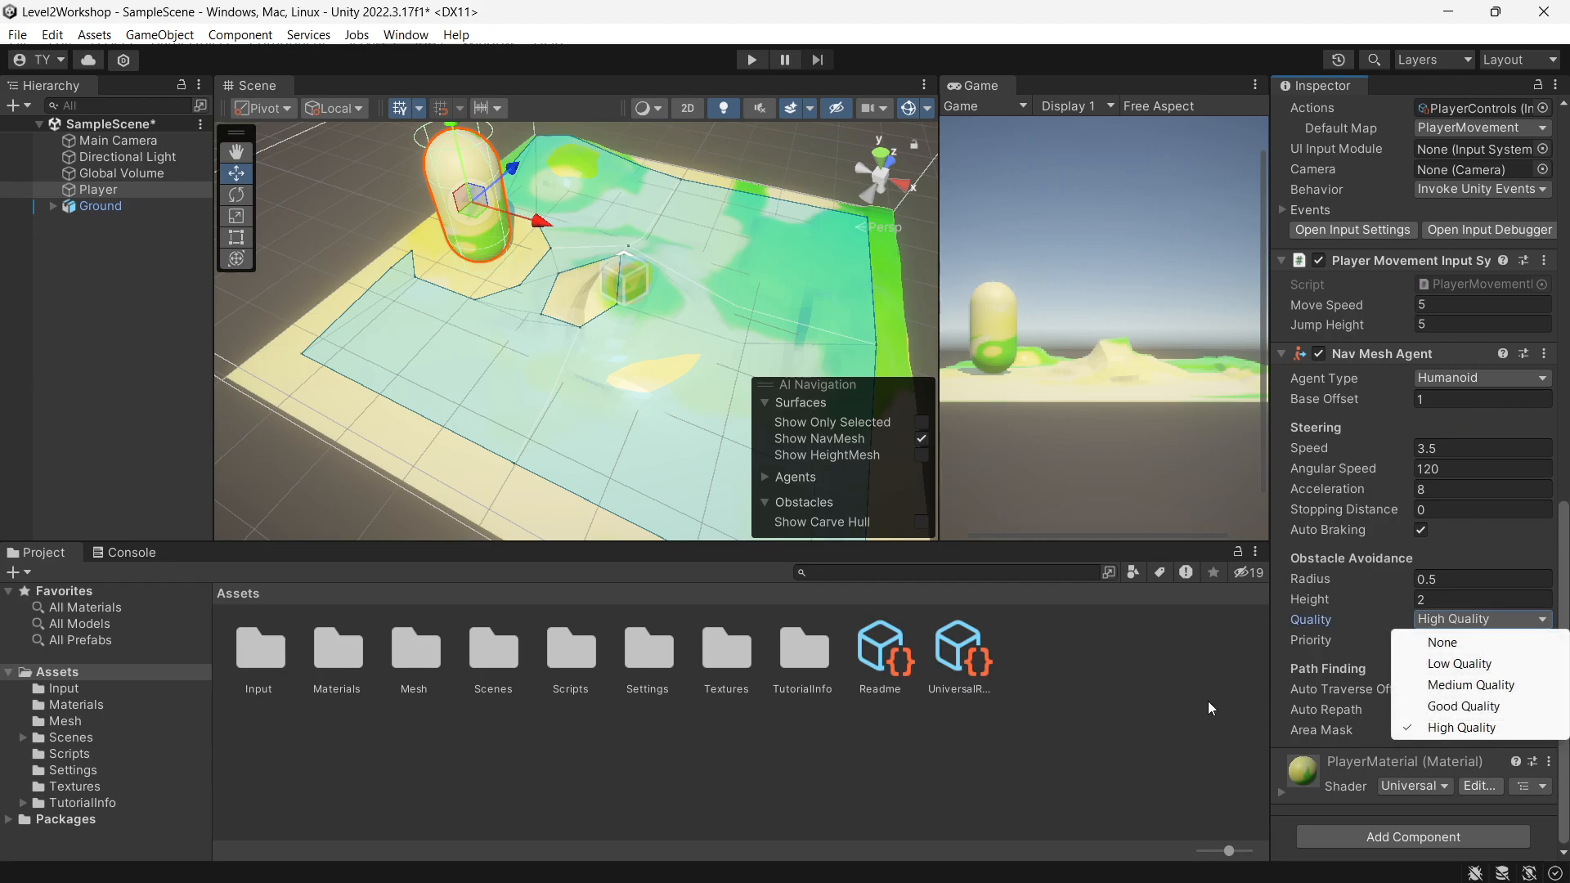
pyautogui.click(1170, 680)
pyautogui.click(1145, 682)
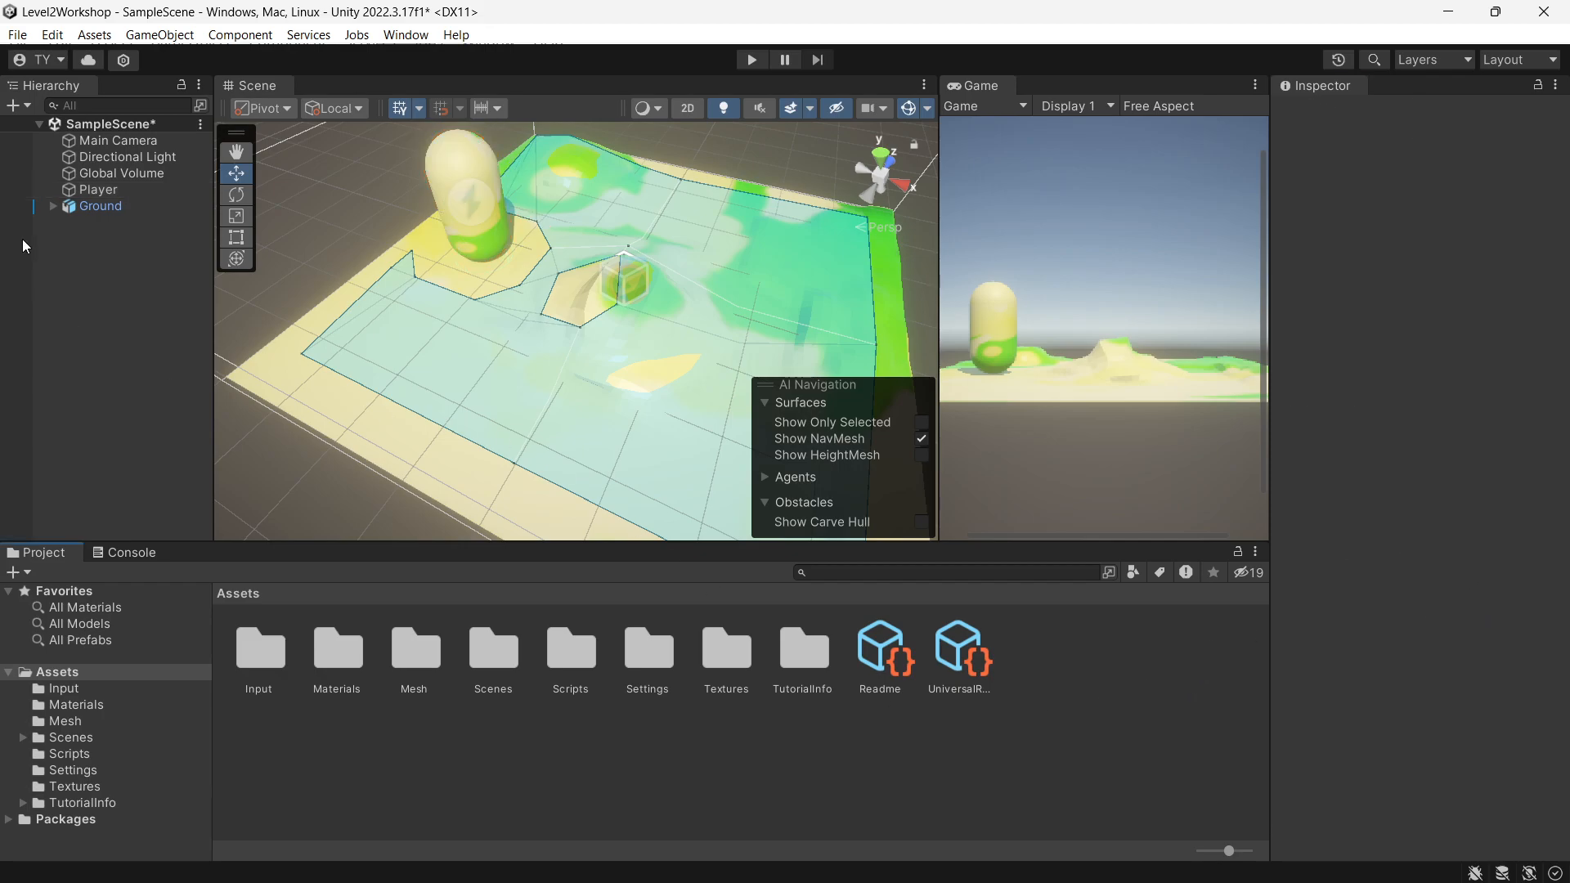
# Review the steering, obstacle avoidance and path finding settings of the Player's Nav Mesh Agent, and save the scene
pyautogui.click(135, 194)
pyautogui.scroll(-10, 1431, 667)
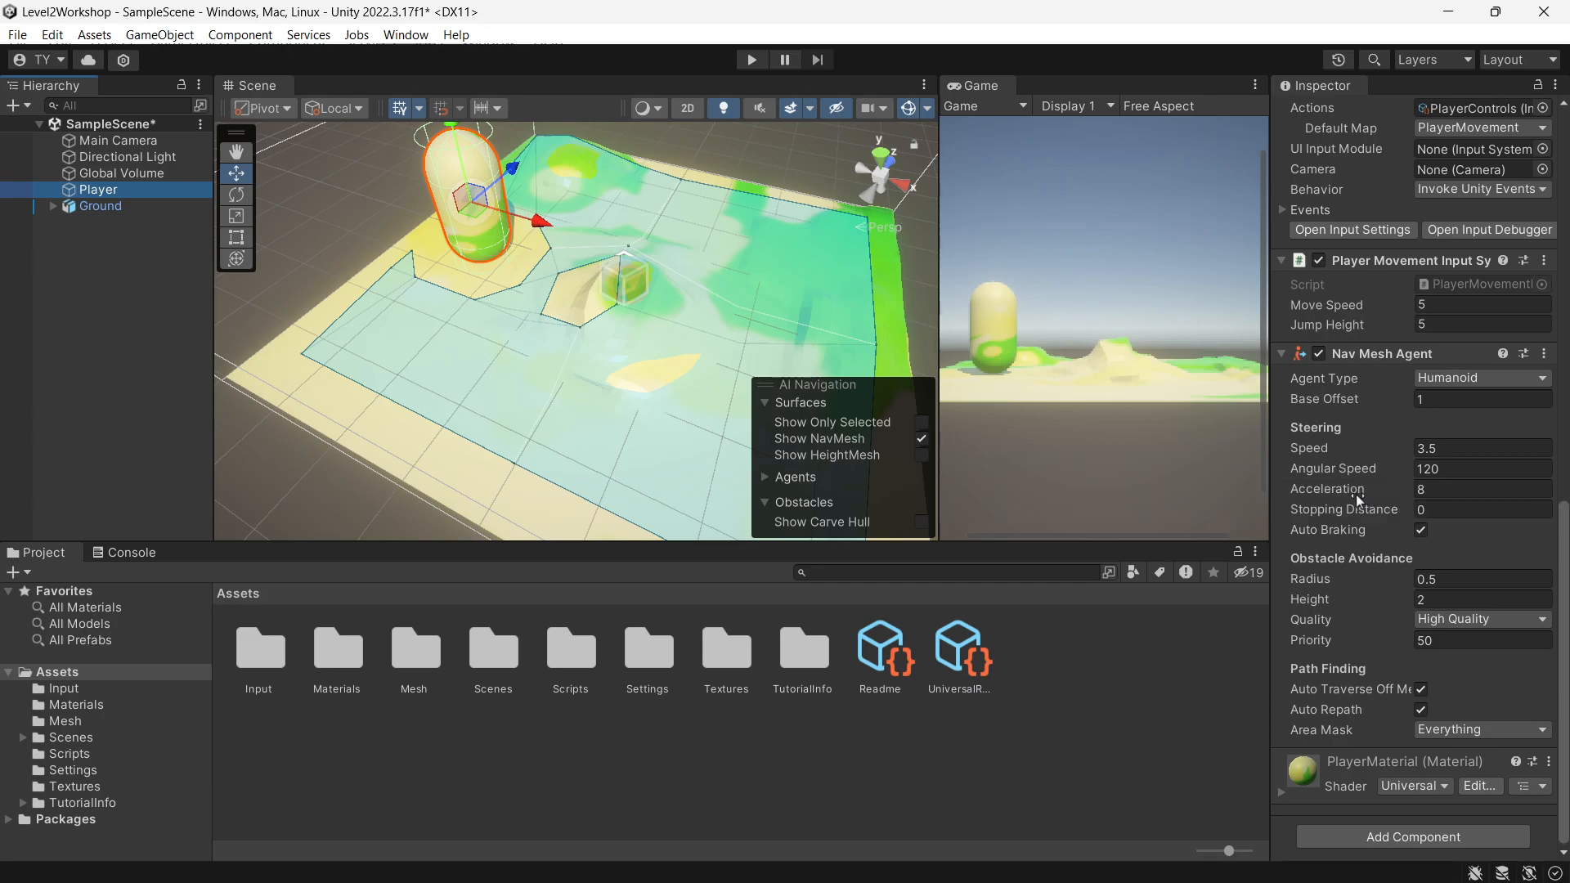
pyautogui.moveTo(1355, 494)
pyautogui.moveTo(1350, 530)
pyautogui.moveTo(1325, 641)
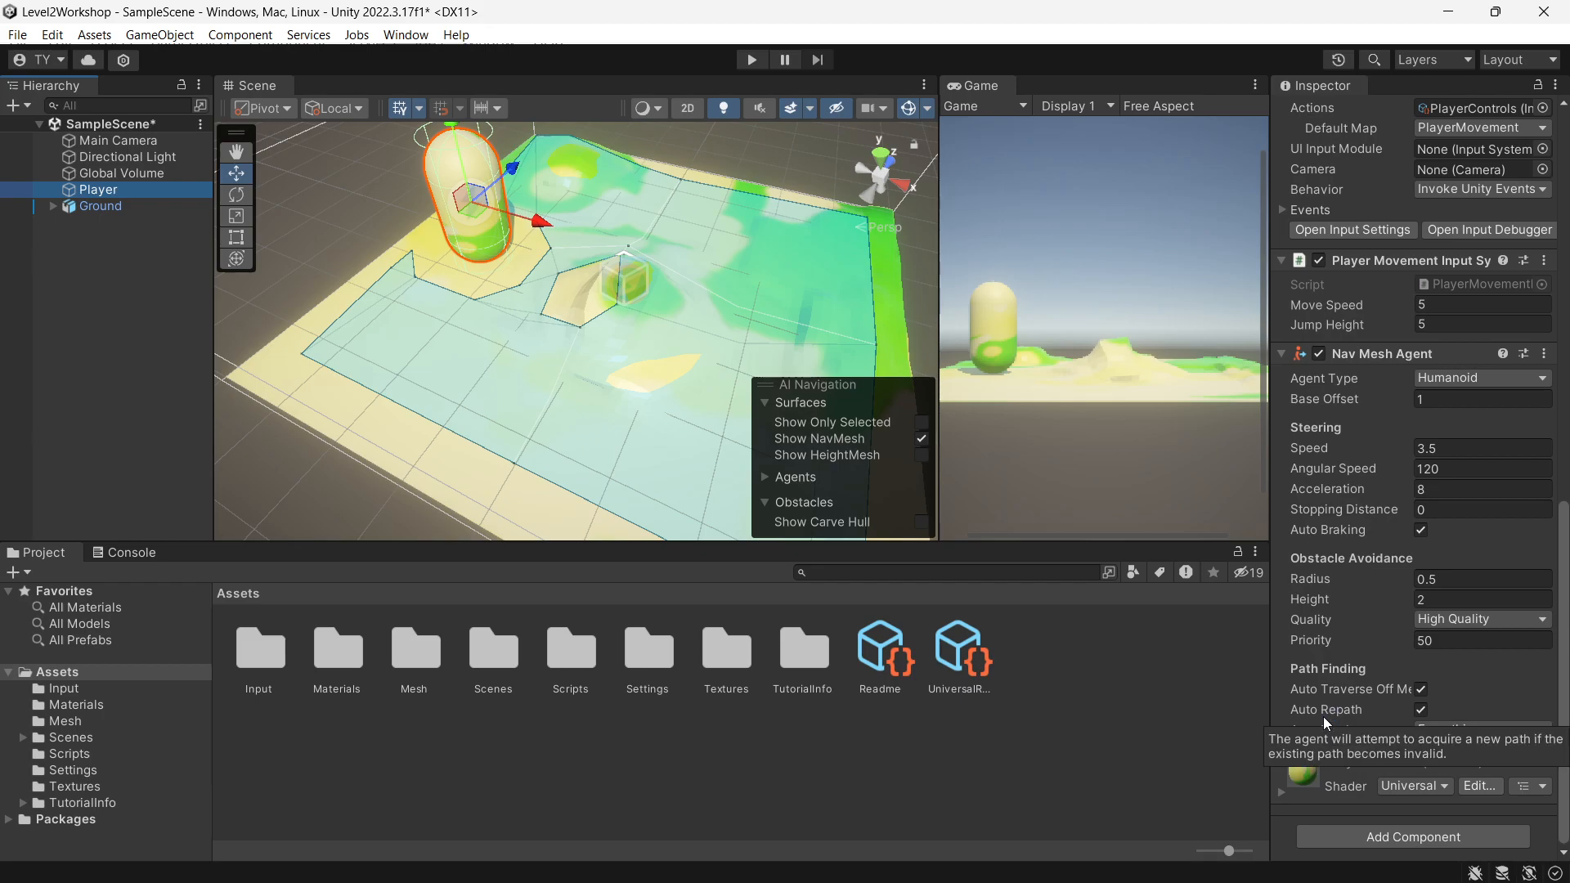
pyautogui.click(1093, 739)
pyautogui.hotkey('ctrl', 's')
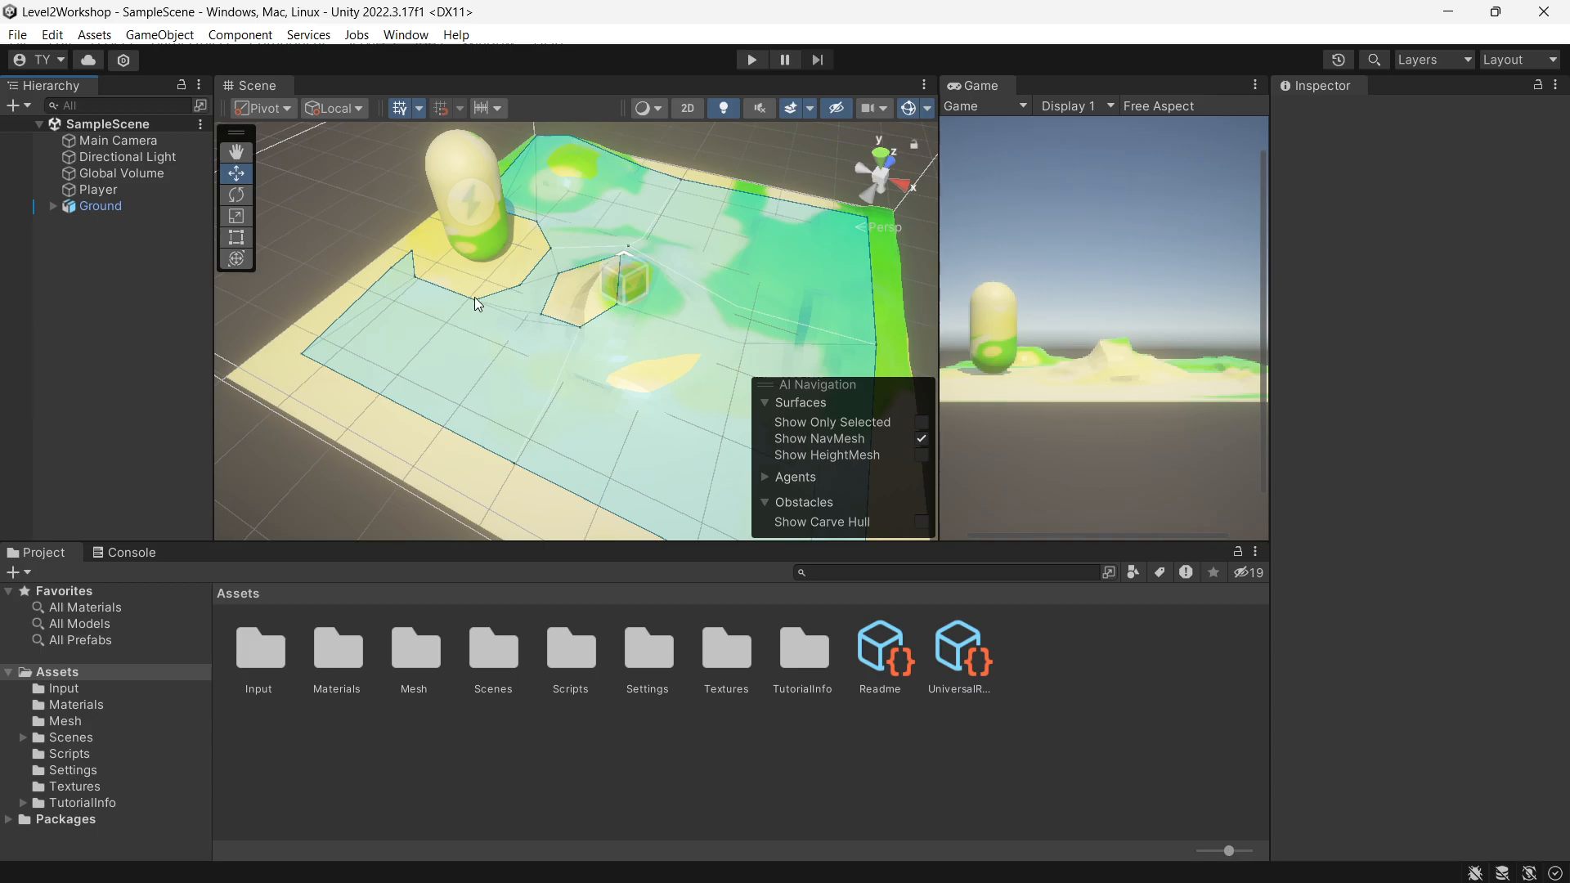
pyautogui.click(126, 209)
pyautogui.click(116, 191)
pyautogui.scroll(-10, 1546, 521)
pyautogui.scroll(-8, 1546, 522)
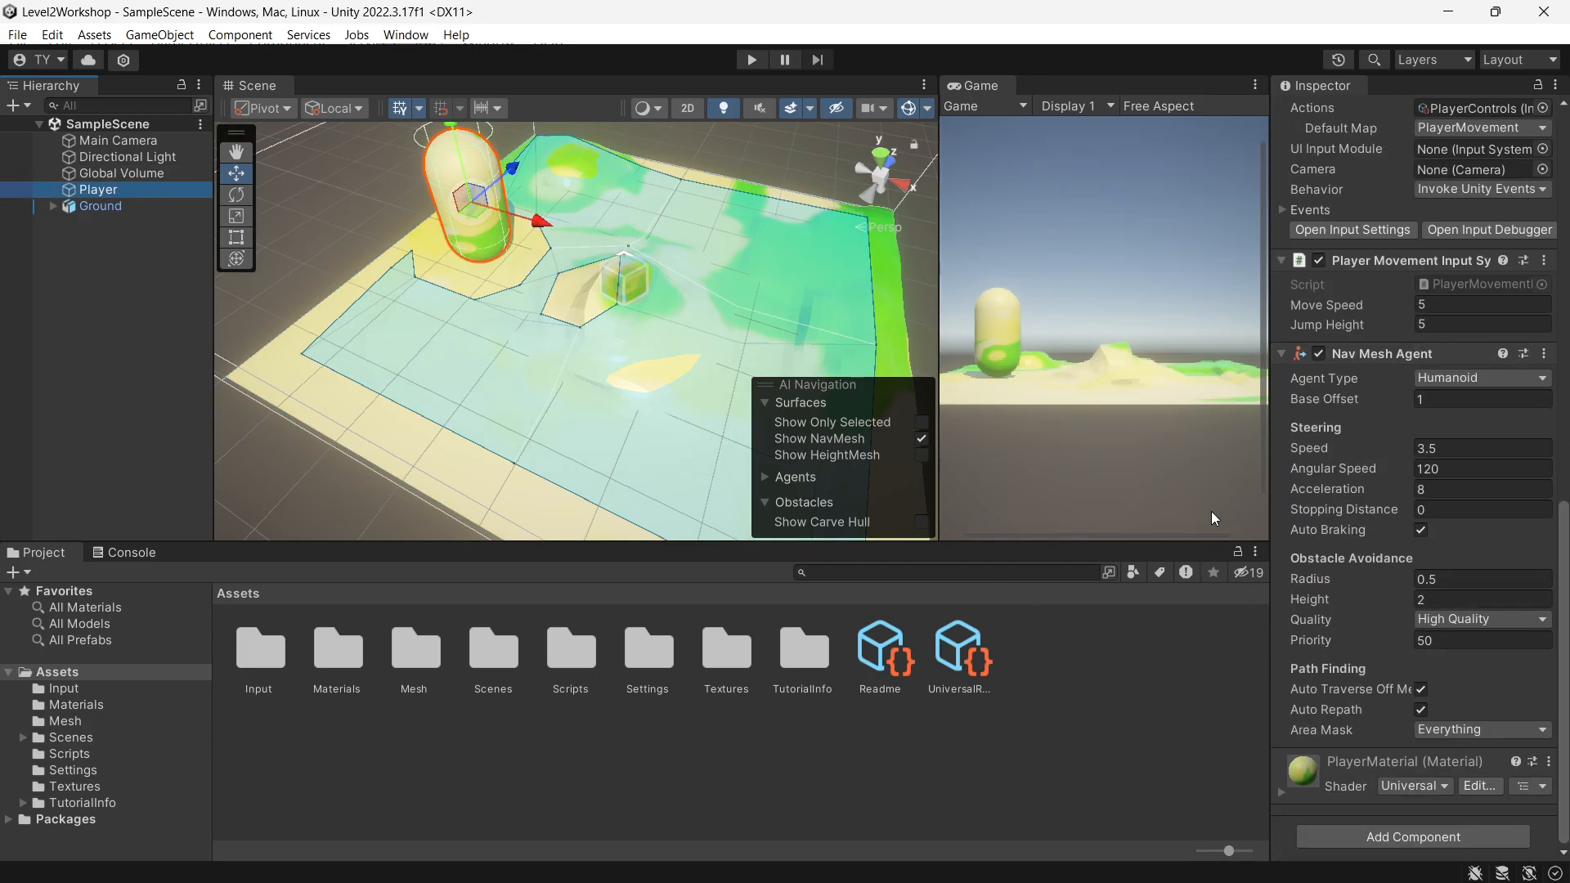
pyautogui.click(1372, 838)
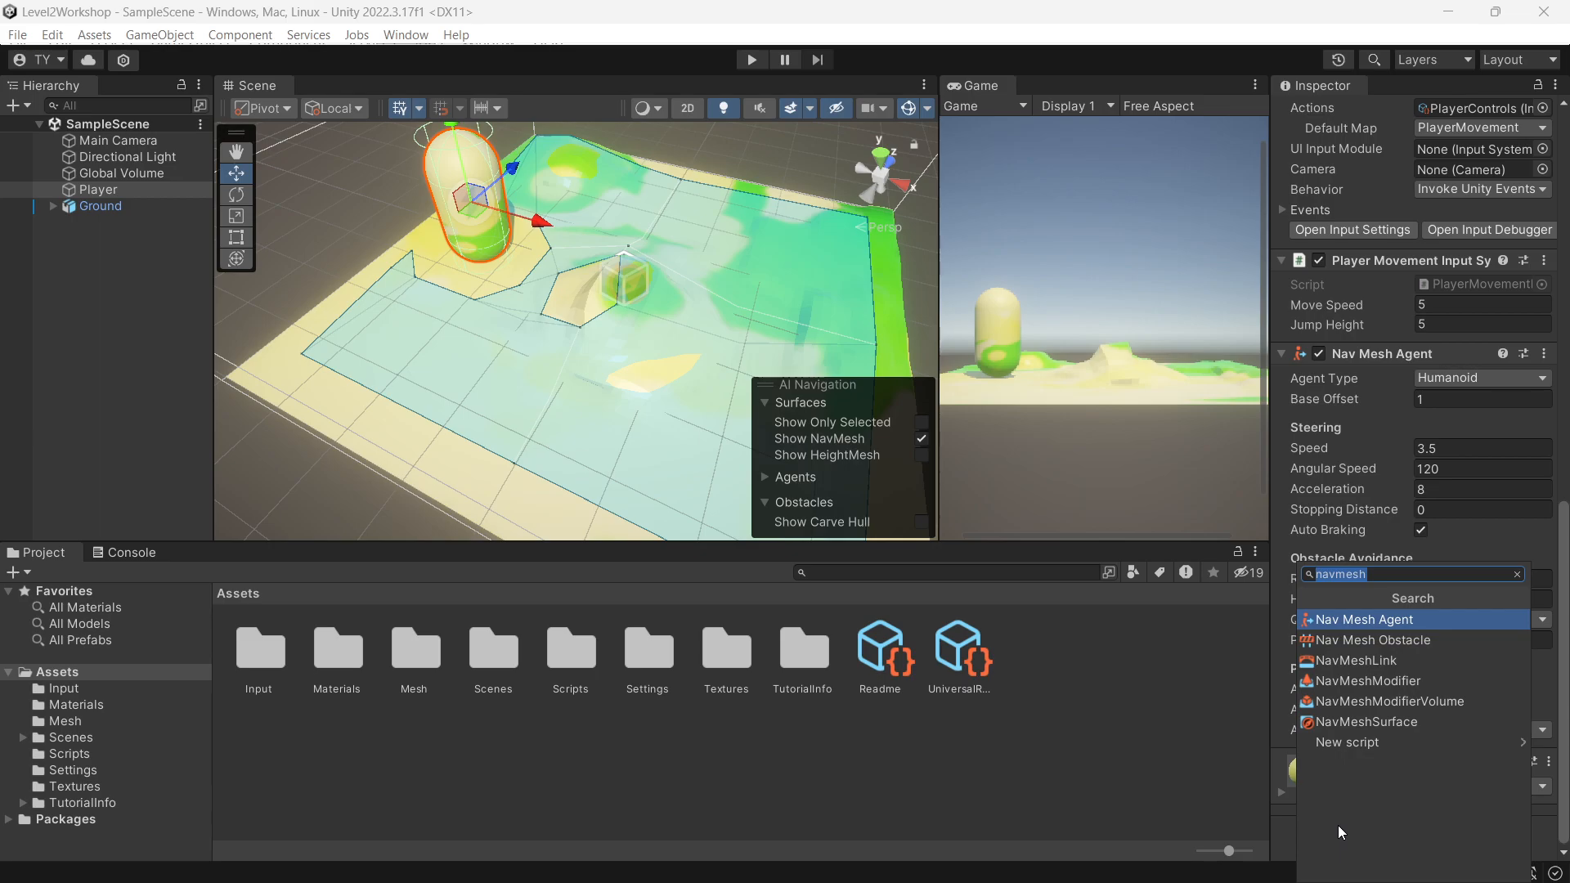
pyautogui.press('BackSpace')
# Create a C# script named NavMeshAi in the Scripts folder and open it in Visual Studio
pyautogui.doubleClick(546, 661)
pyautogui.rightClick(536, 677)
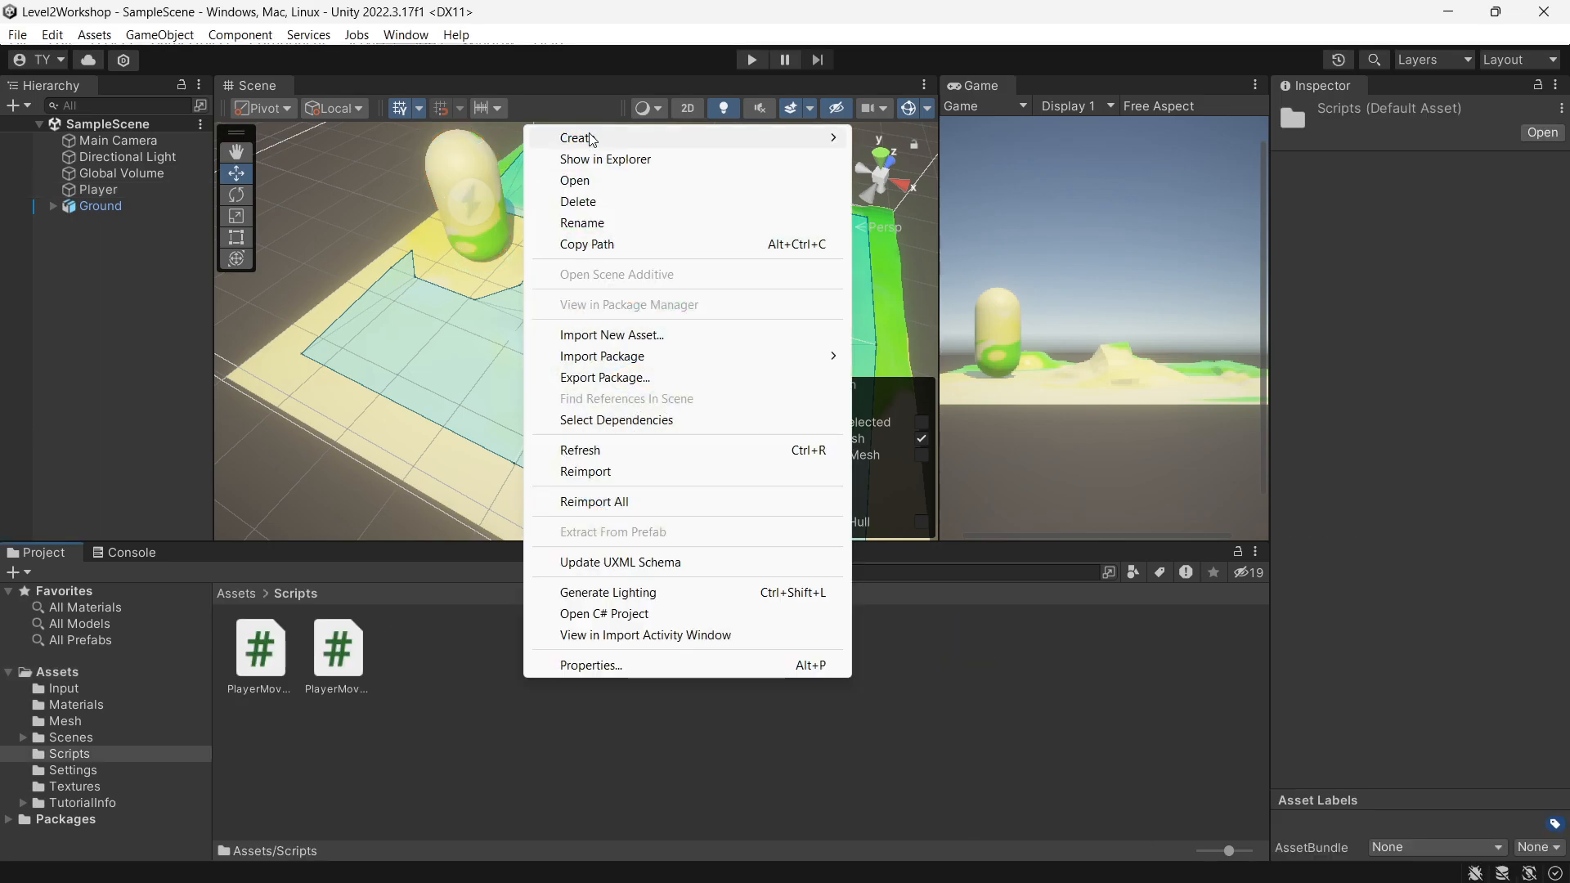
pyautogui.moveTo(544, 140)
pyautogui.click(1017, 80)
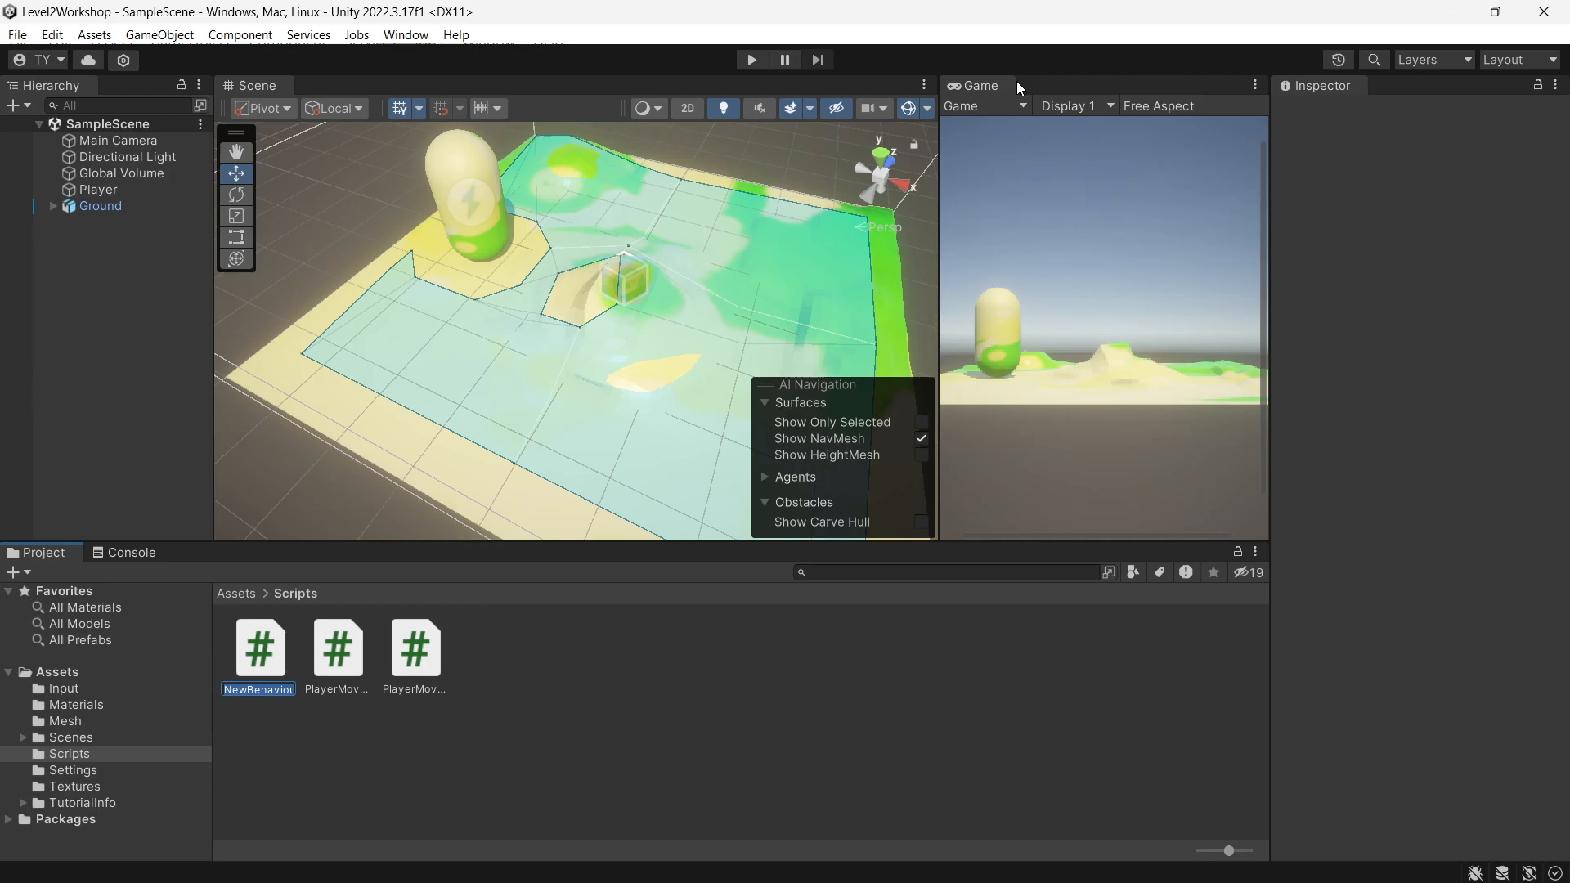
pyautogui.press('BackSpace')
pyautogui.write('NavMeshAi')
pyautogui.press('Return')
pyautogui.press('Return')
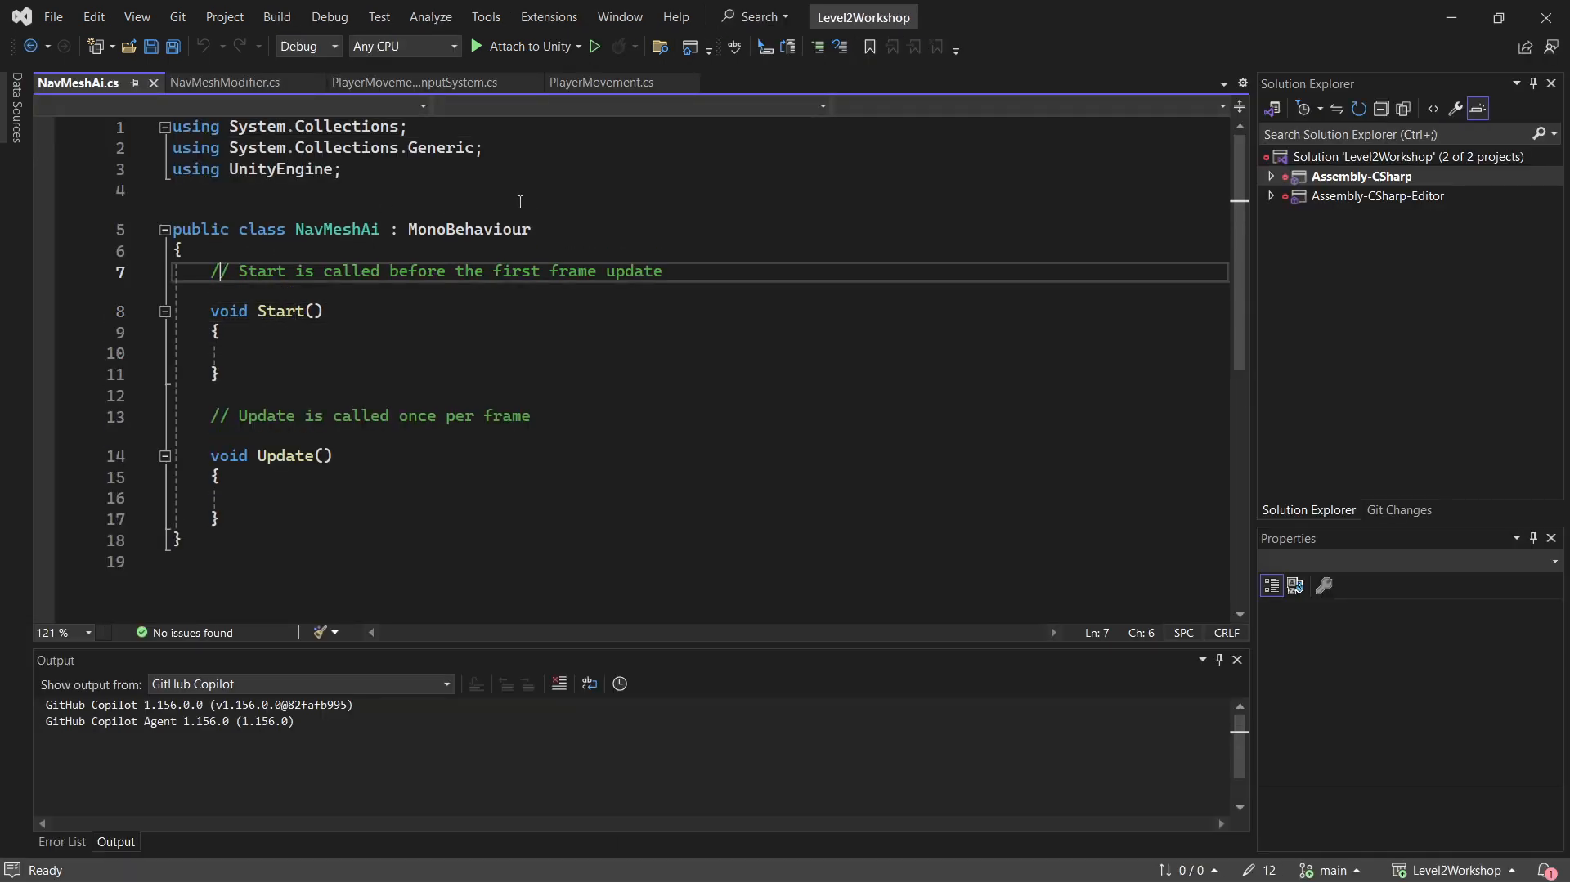
# Declare the field "private NavMeshAgent agent;" at the top of the NavMeshAi class, importing UnityEngine.AI, and save the script
pyautogui.hotkey('ctrl', 'Return')
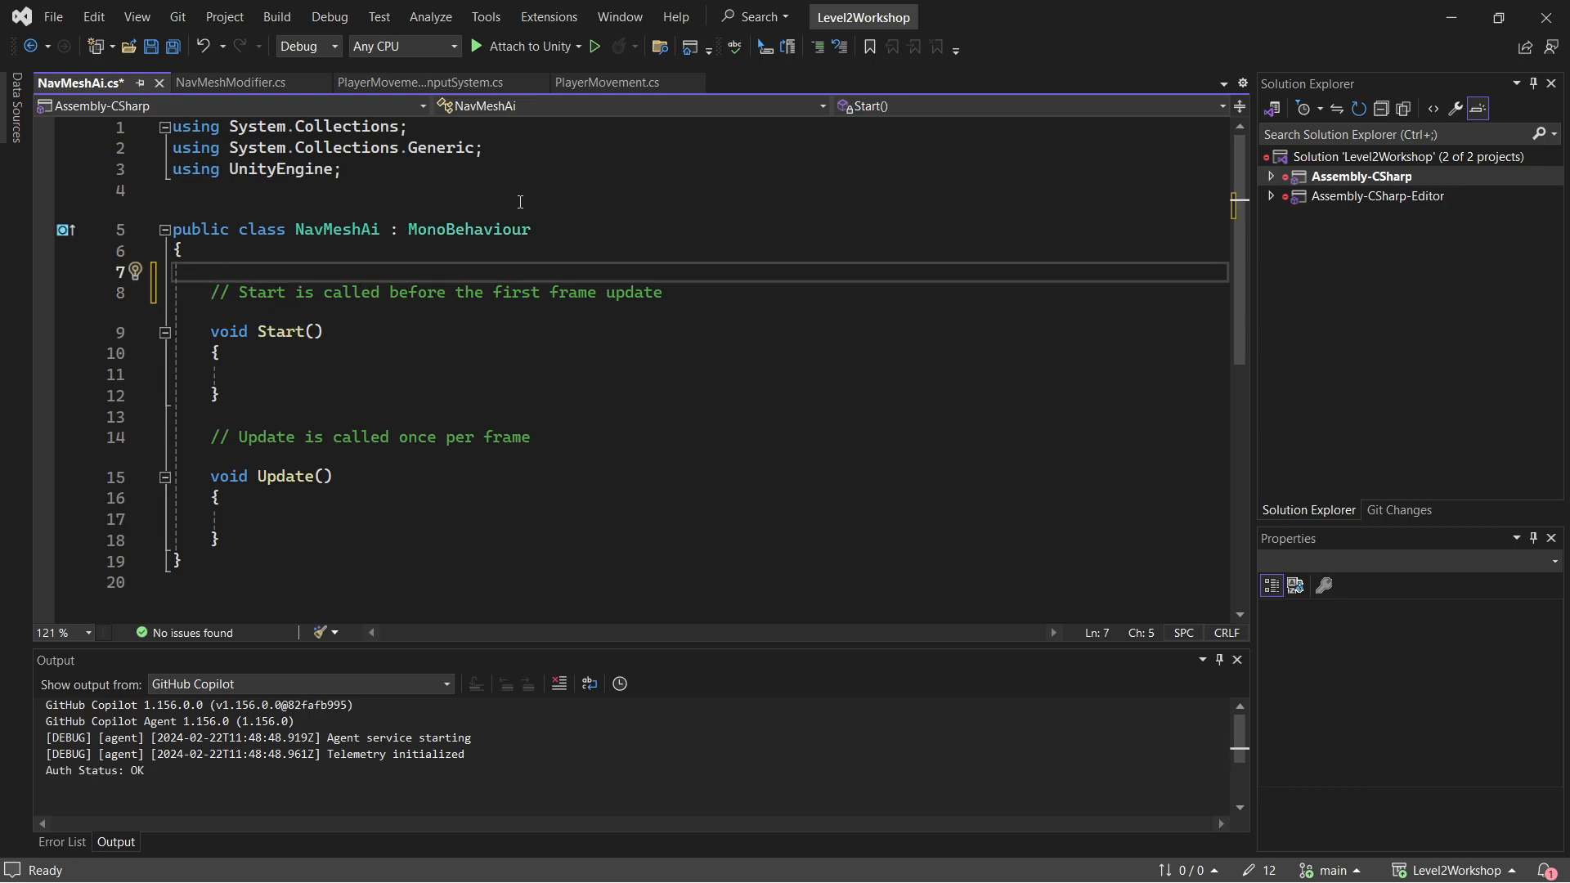
pyautogui.write('private N')
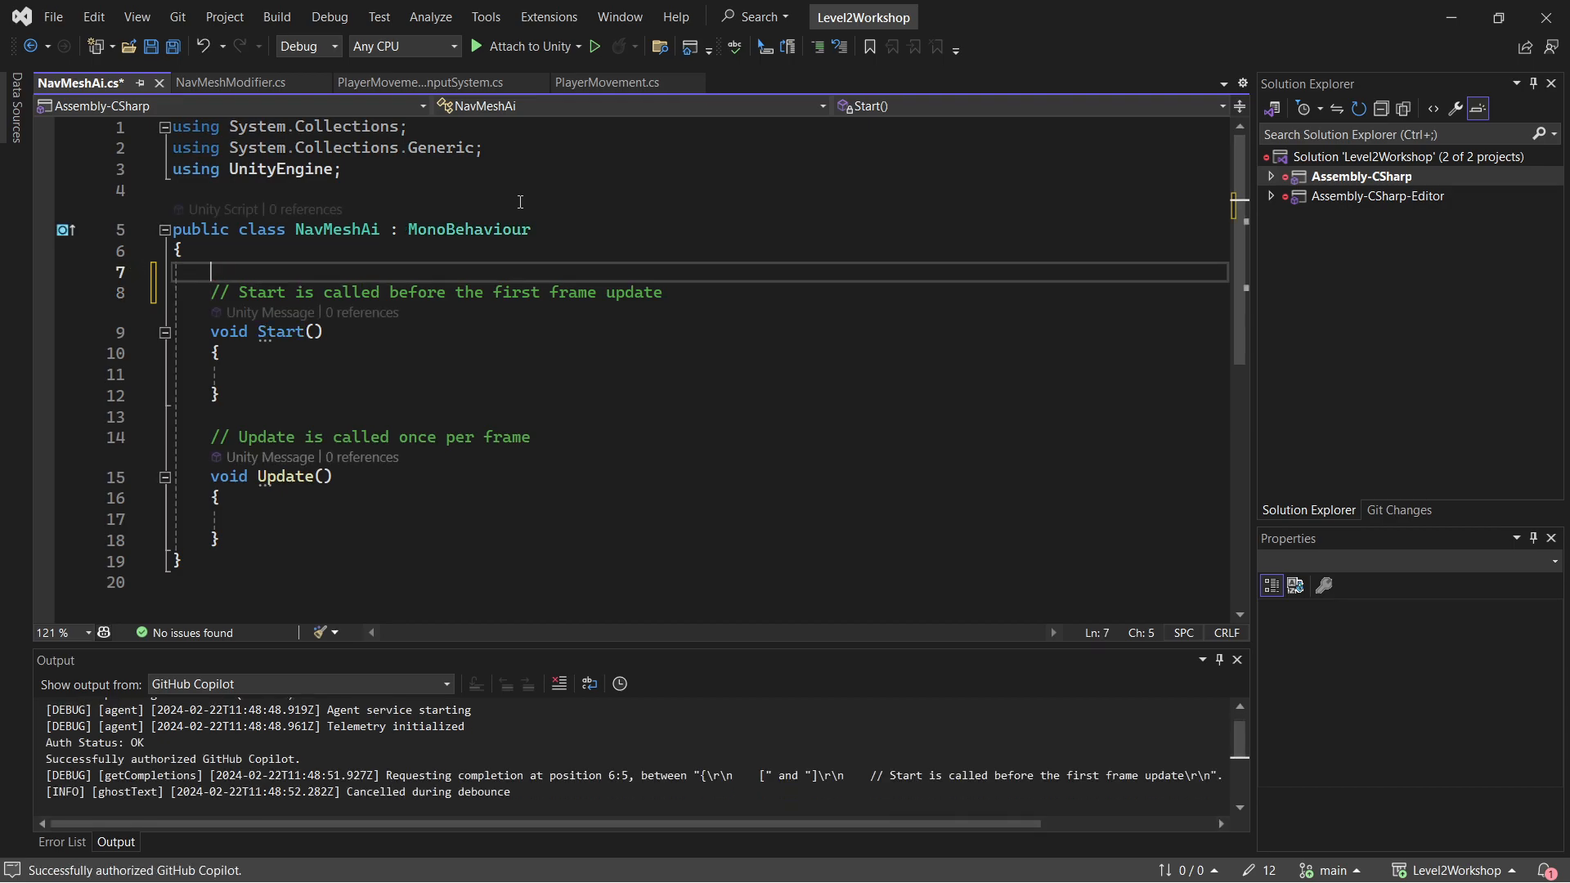
pyautogui.write('avMeshAgent')
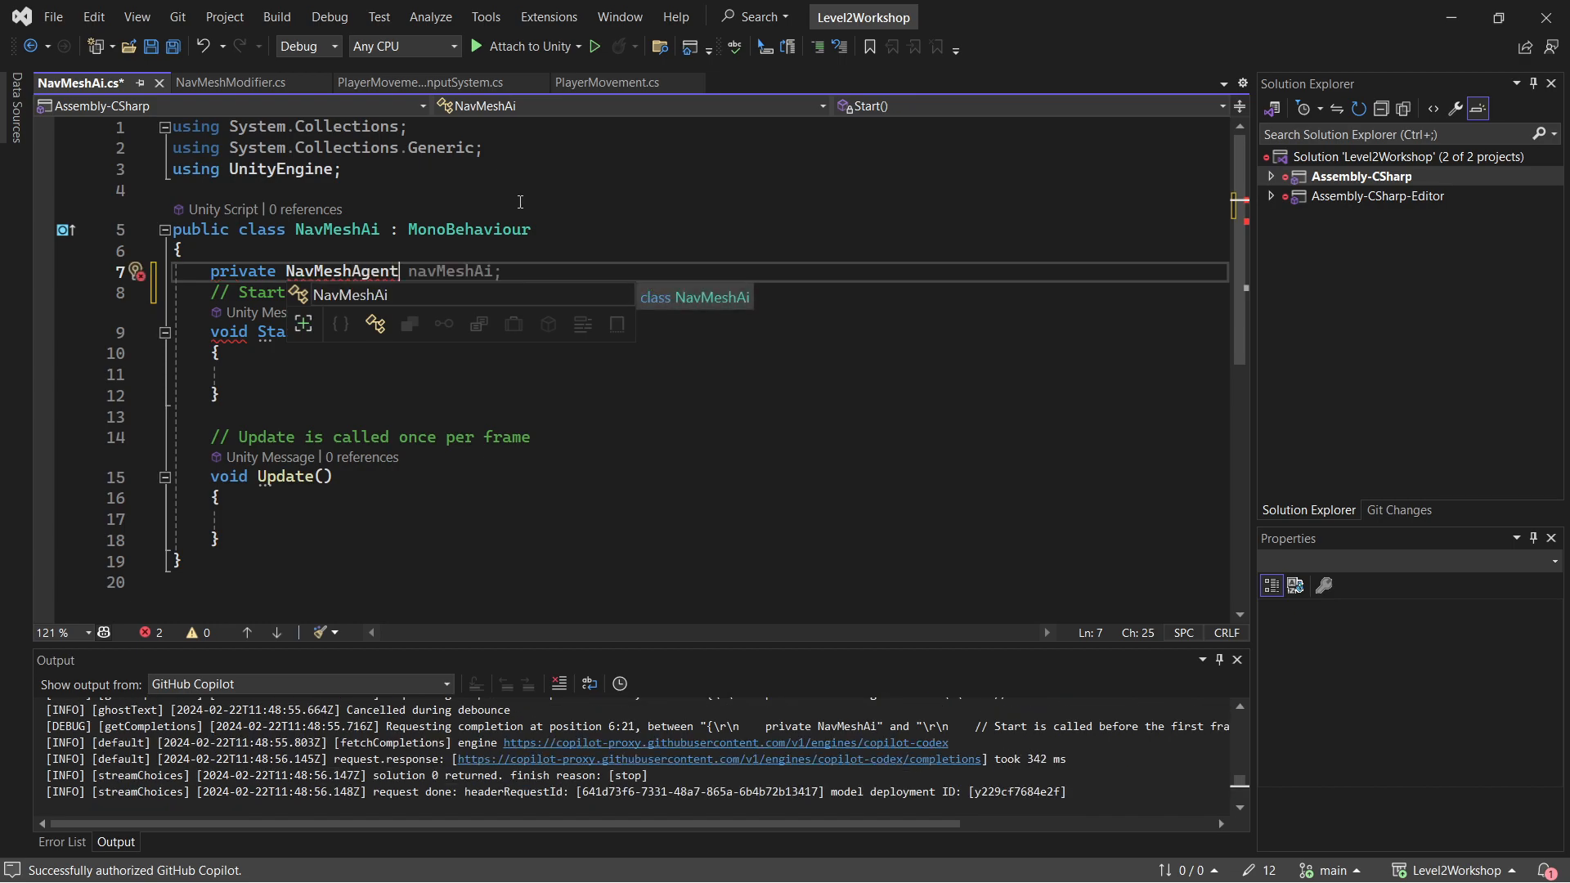
pyautogui.press('Tab')
pyautogui.hotkey('ctrl', 'BackSpace')
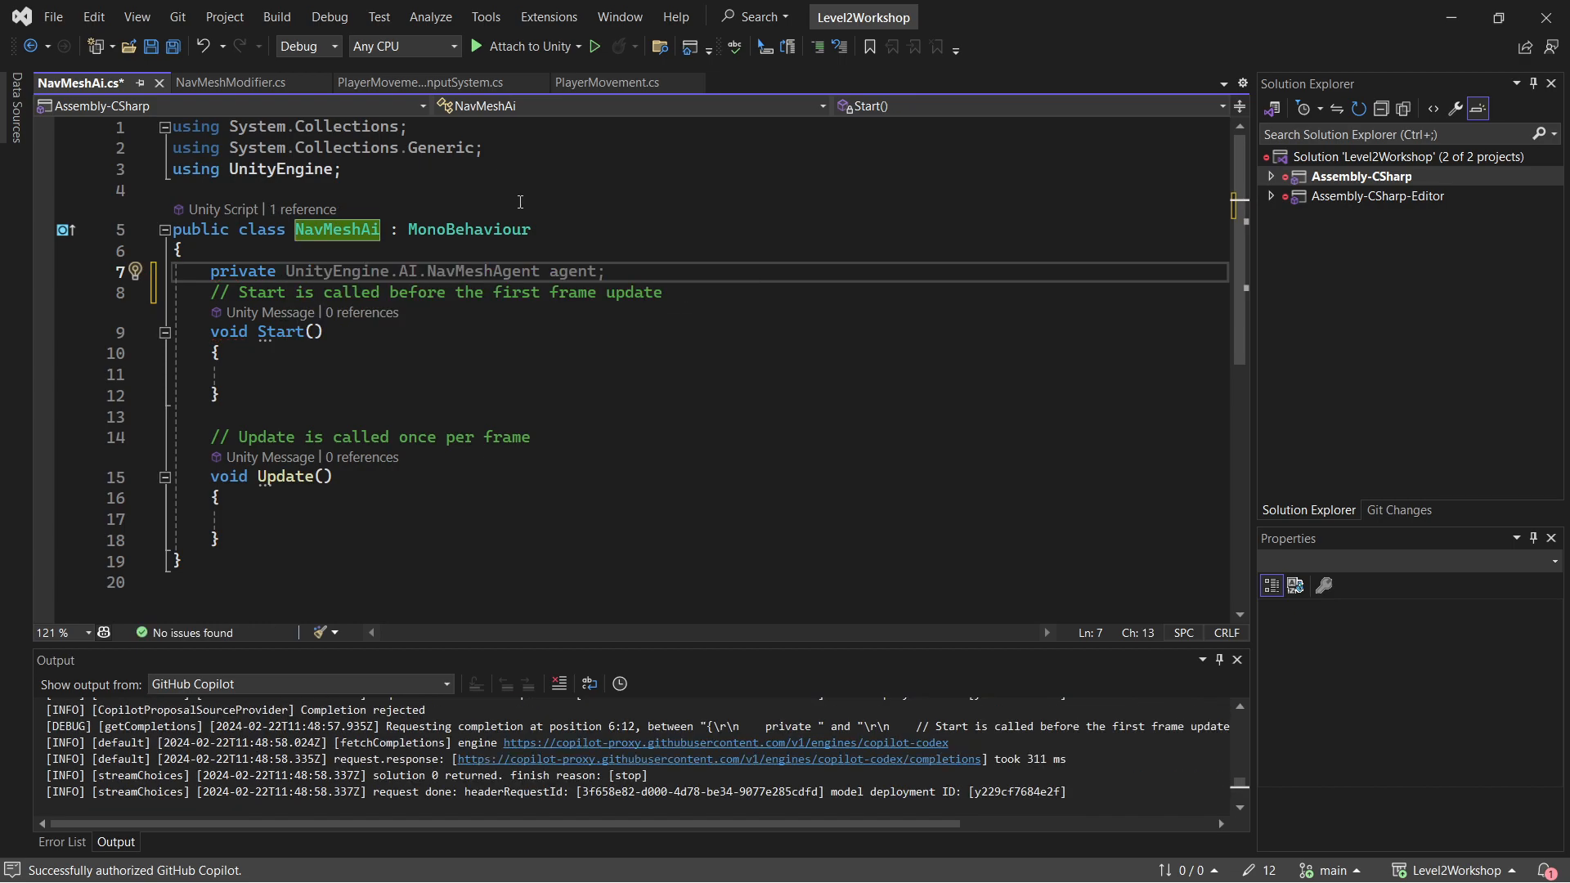
pyautogui.hotkey('ctrl', 'z')
pyautogui.hotkey('ctrl', 'BackSpace')
pyautogui.write('NavMeshAgen')
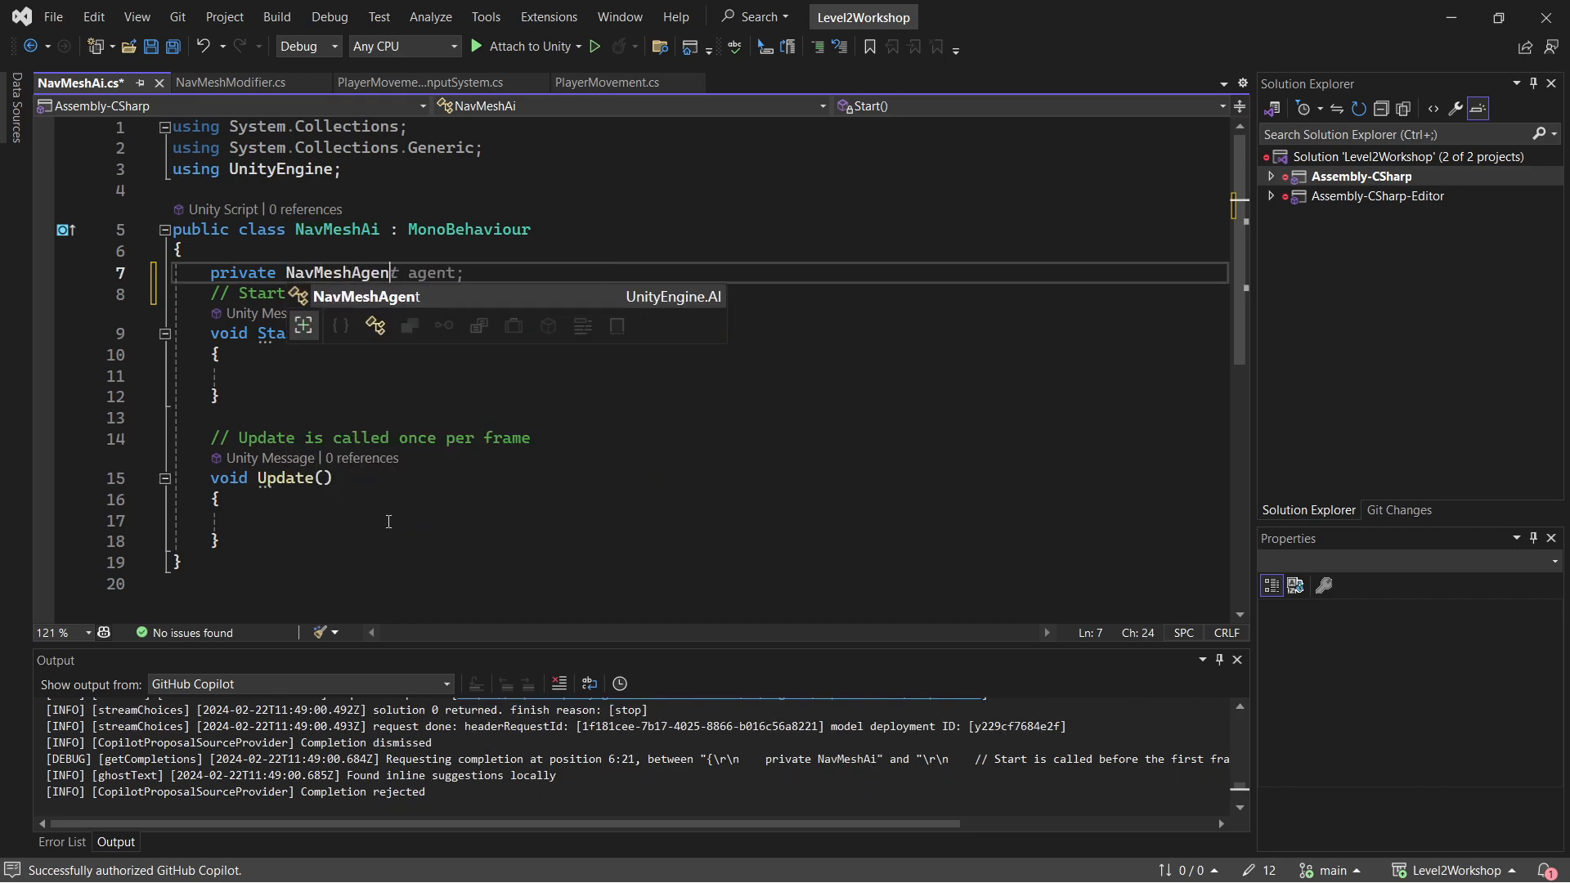
pyautogui.press('Tab')
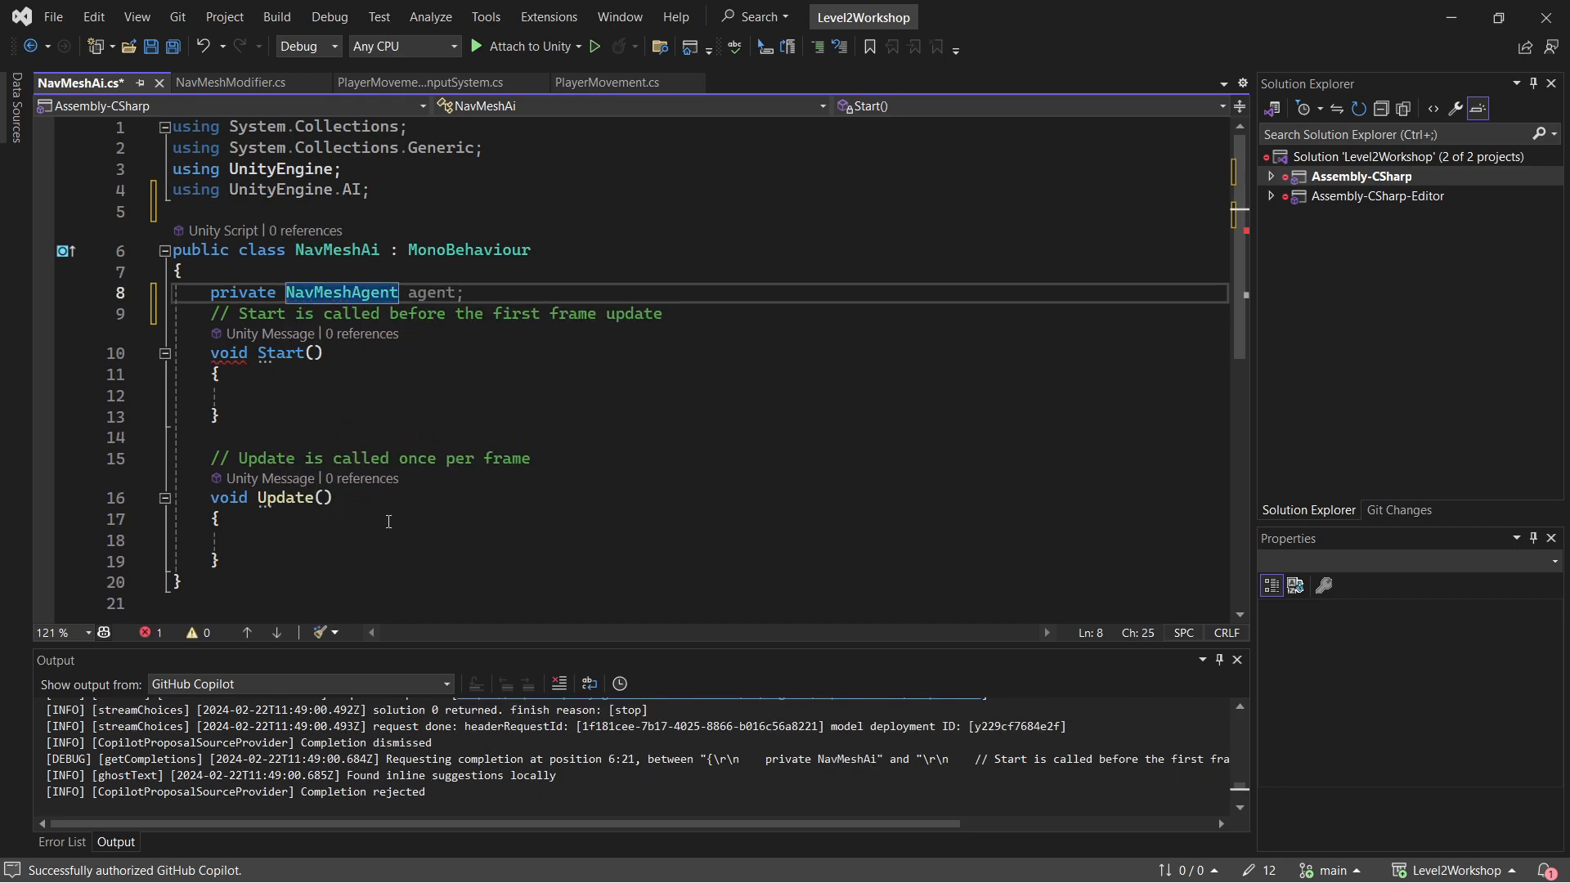
pyautogui.press('Tab')
pyautogui.hotkey('ctrl', 's')
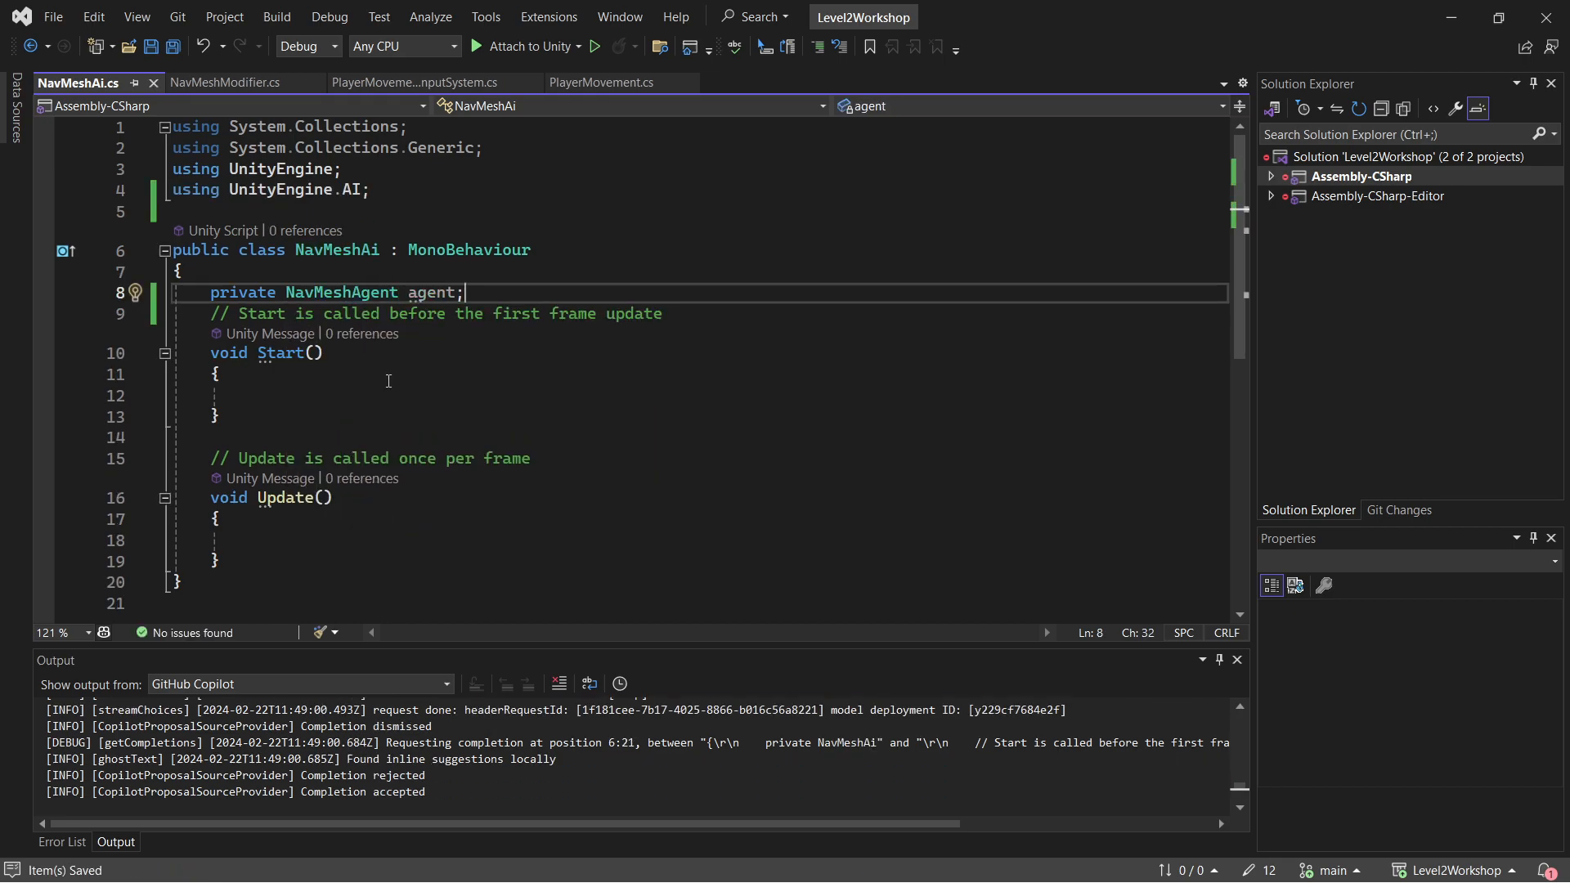
# Assign the agent field in Start() with "agent = GetComponent<NavMeshAgent>();" and save the script
pyautogui.click(376, 191)
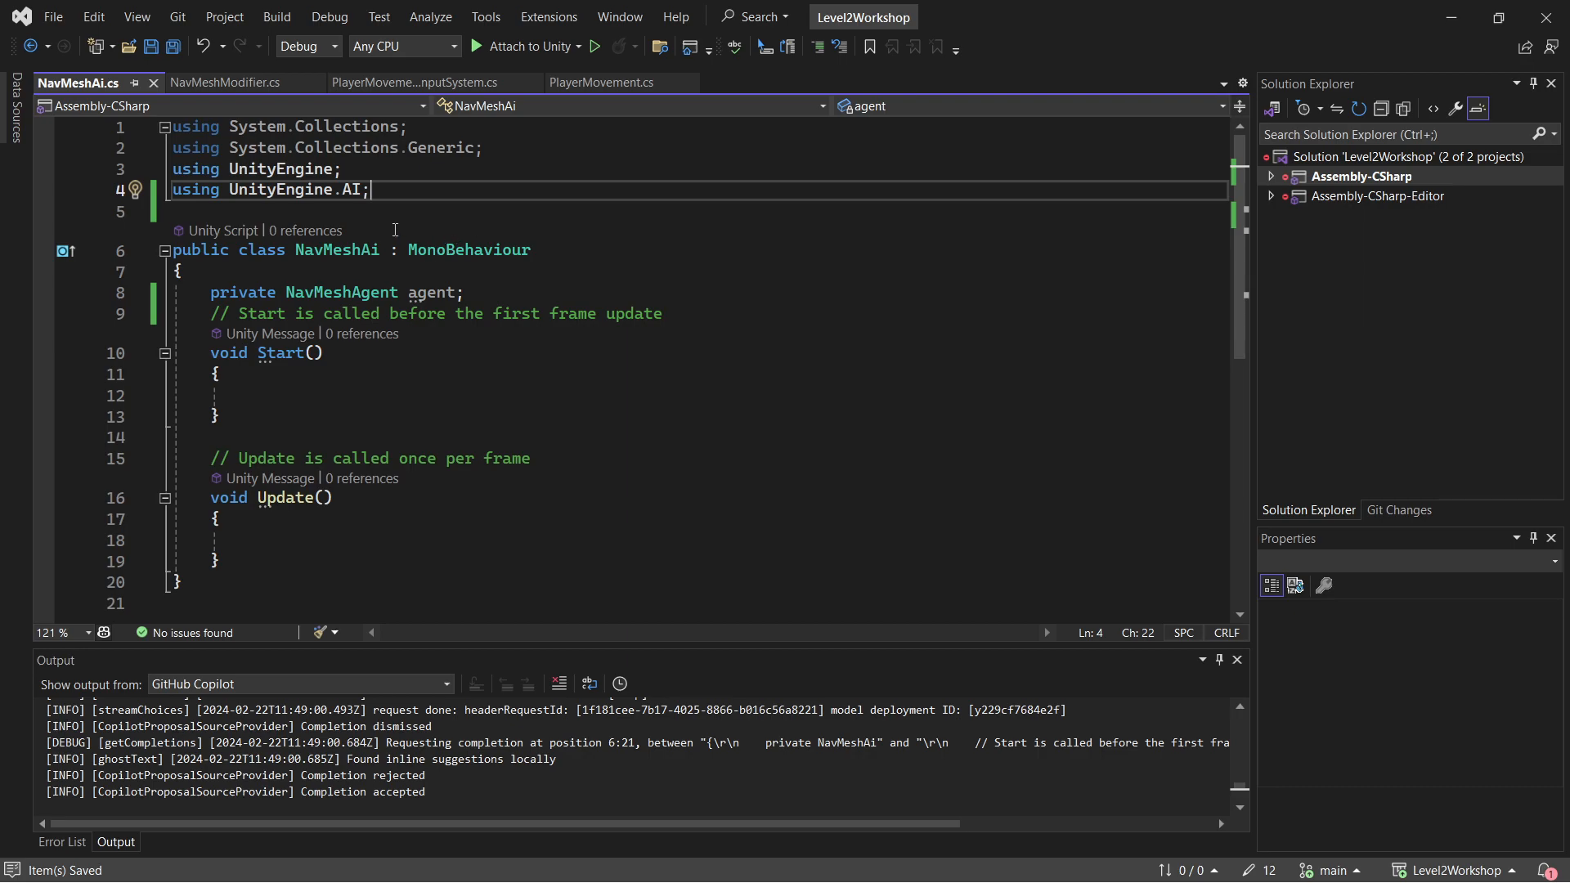
pyautogui.hotkey('shift', 'Home')
pyautogui.click(440, 397)
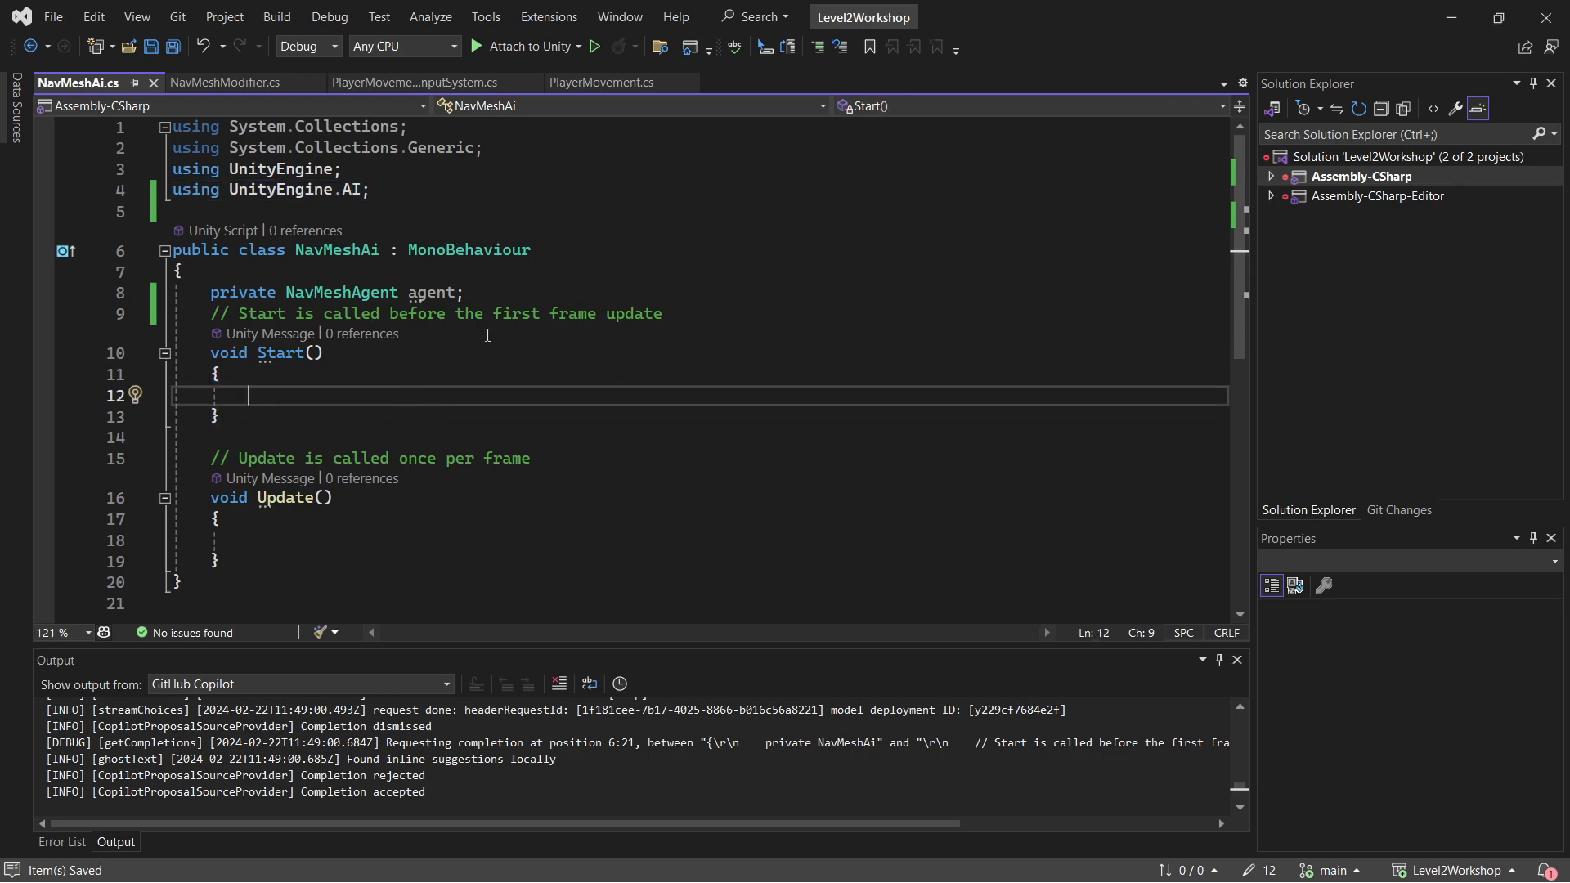
pyautogui.doubleClick(416, 296)
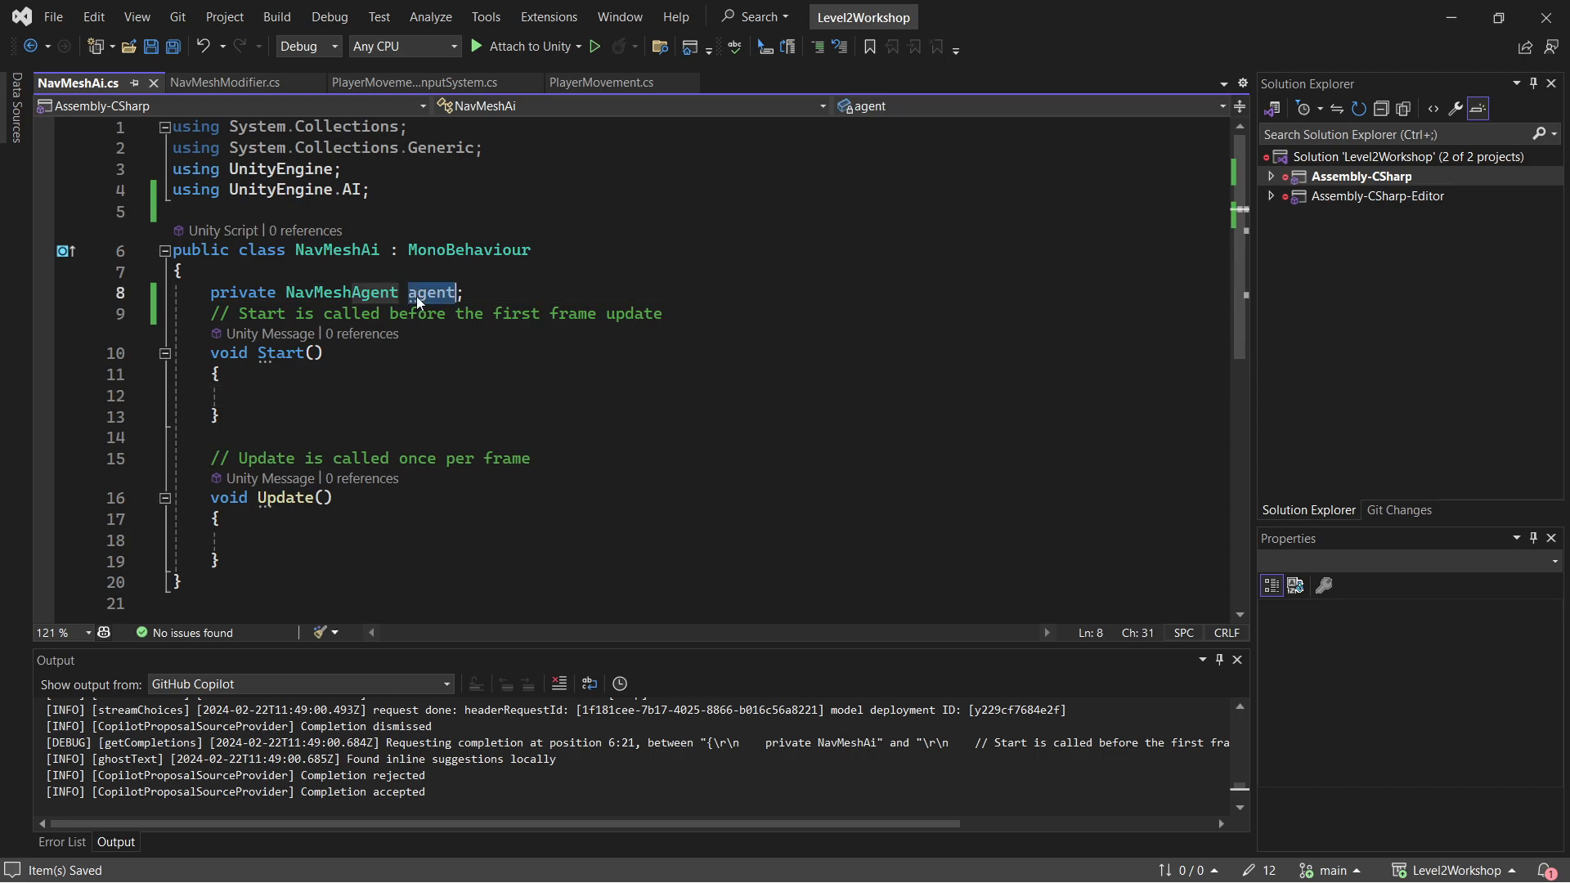
pyautogui.click(446, 372)
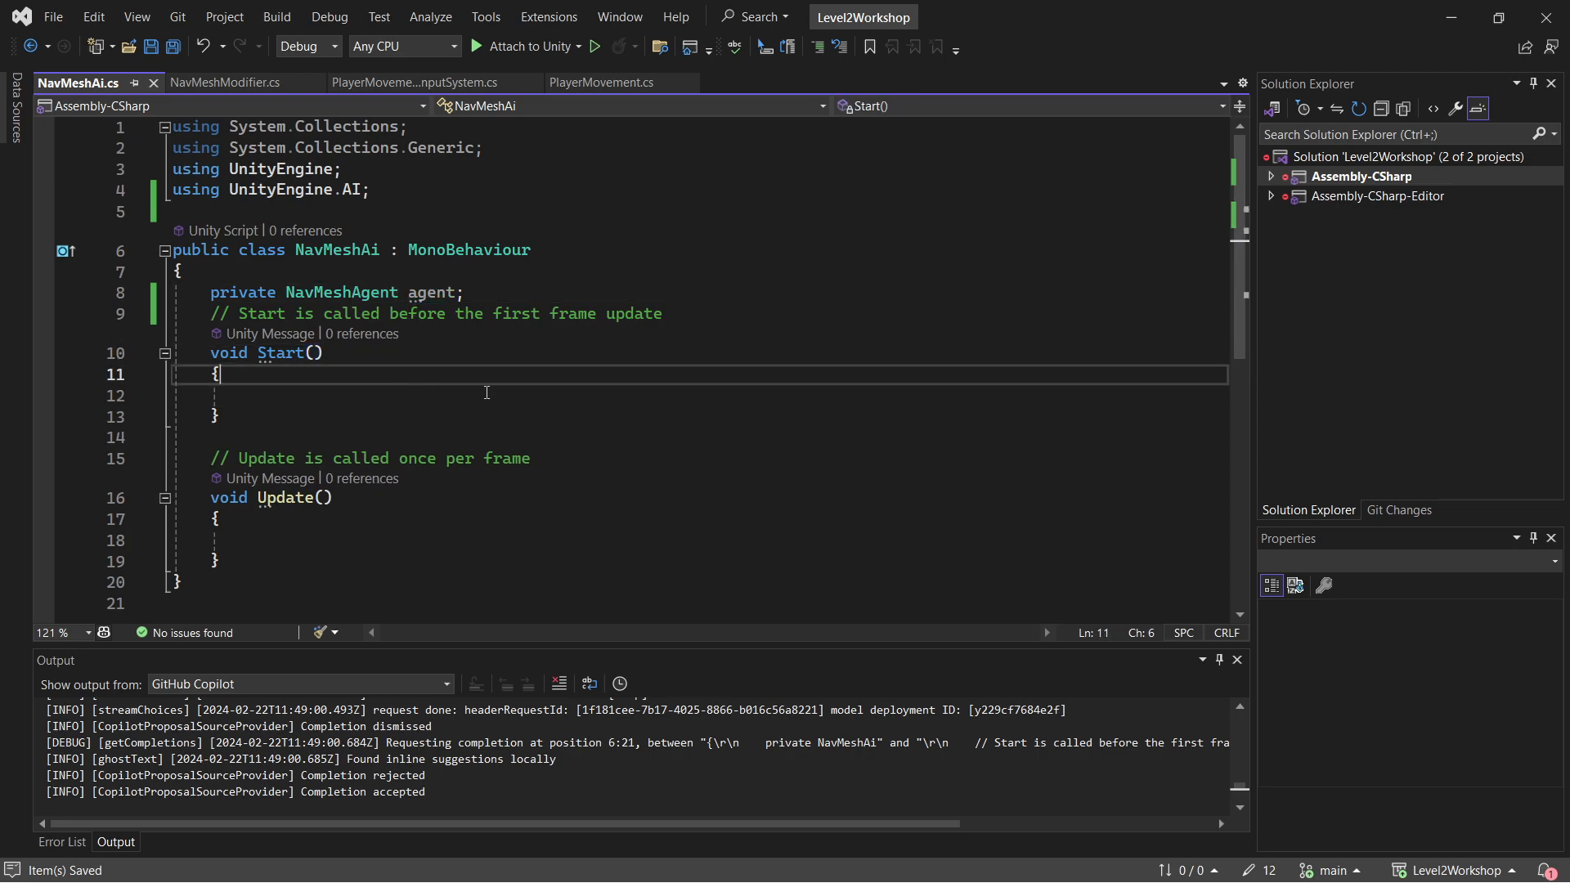
pyautogui.press('Up')
pyautogui.press('Down')
pyautogui.press('Down')
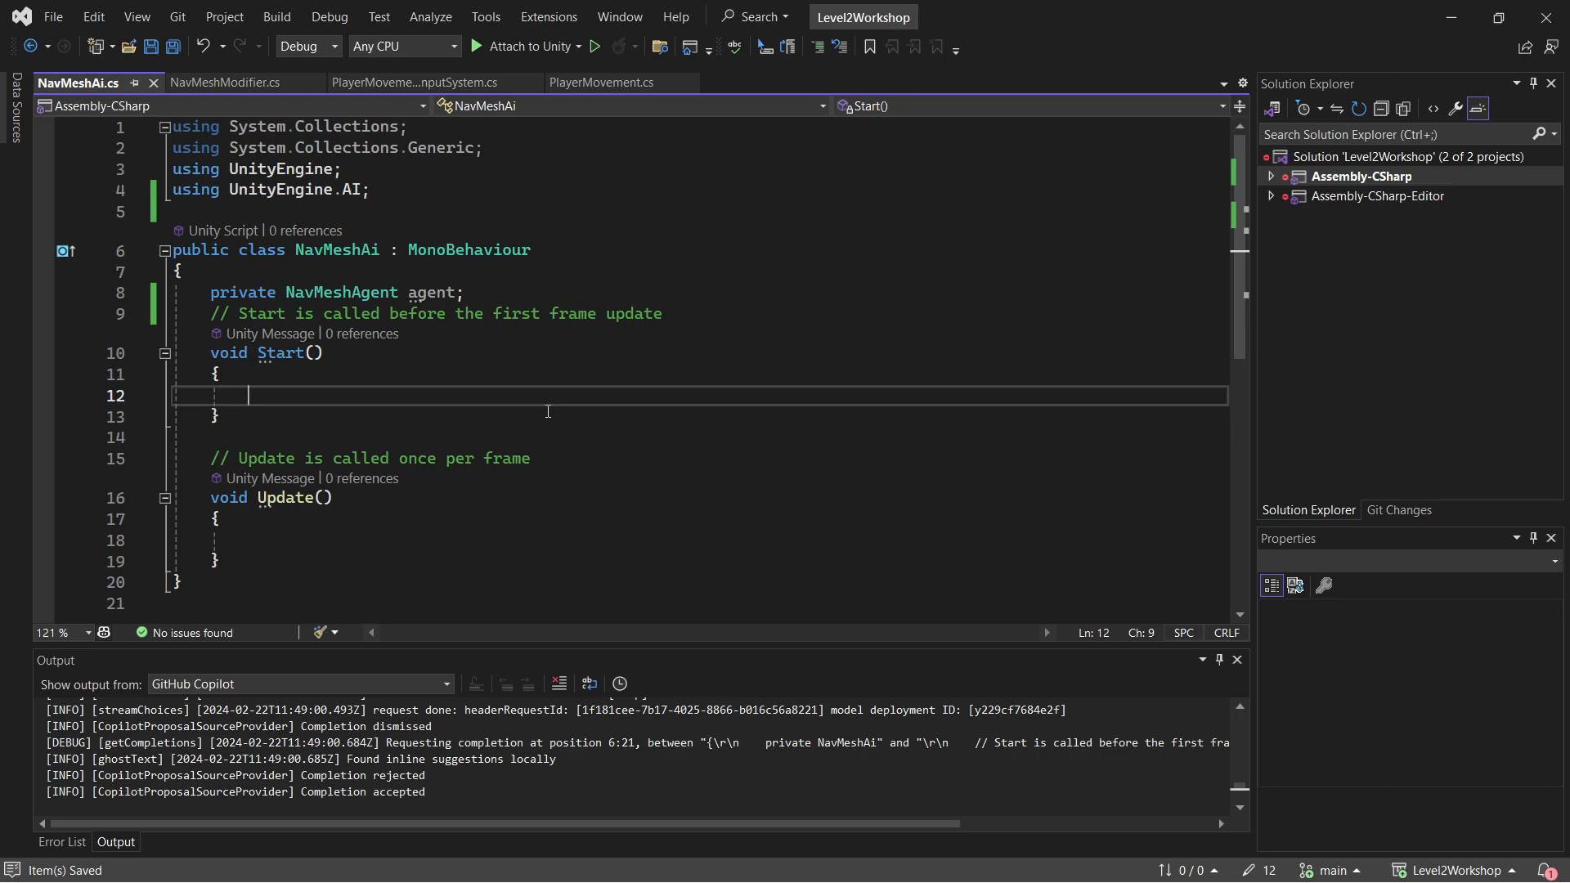
pyautogui.write('agent = G')
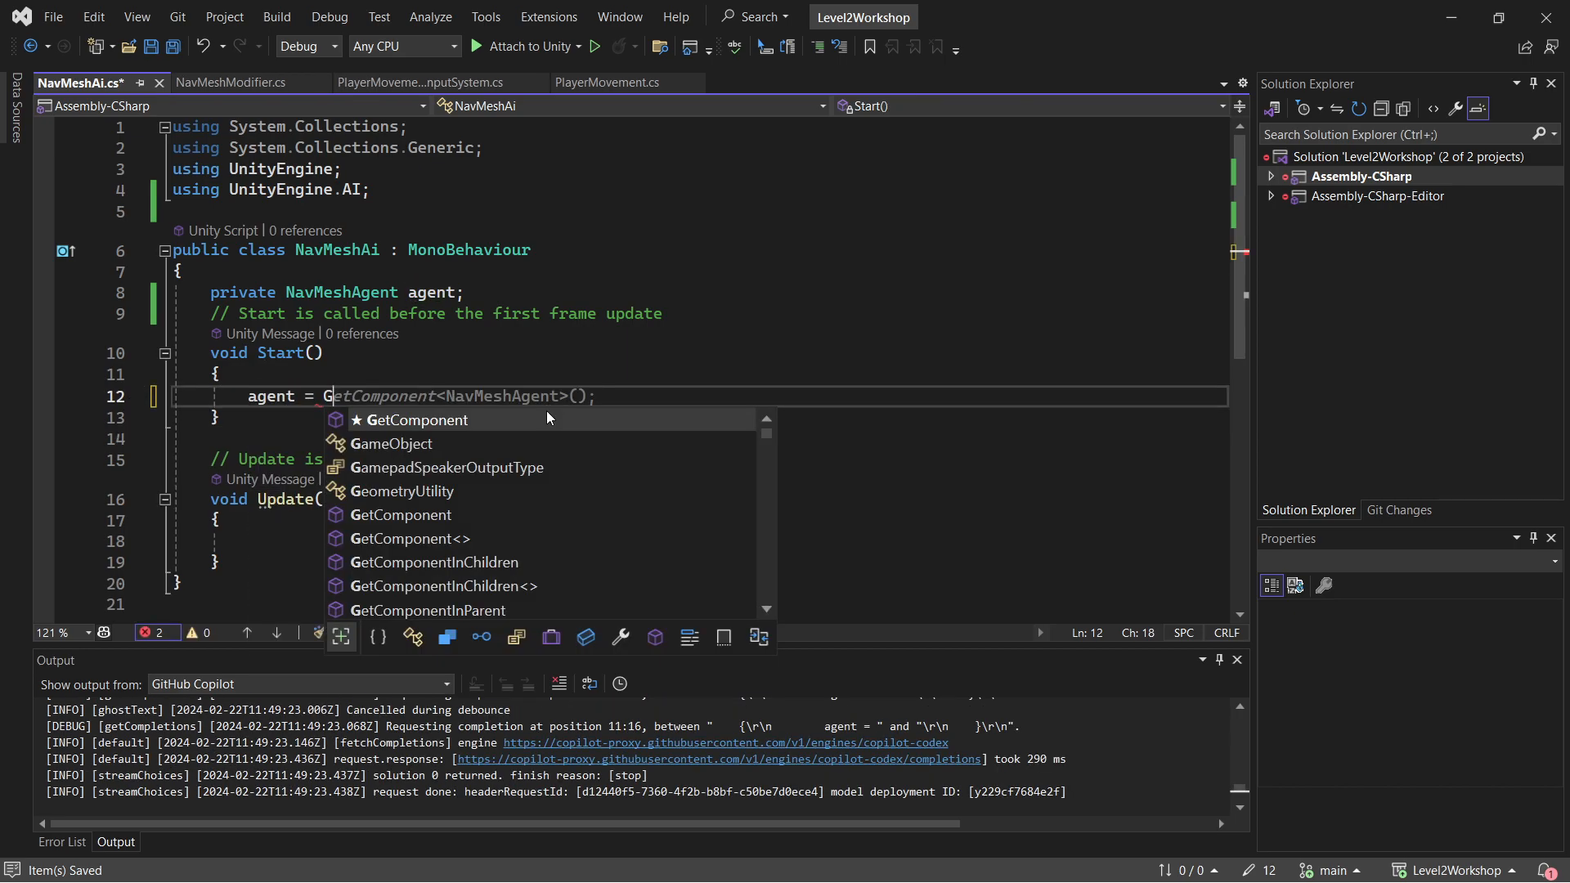
pyautogui.press('Tab')
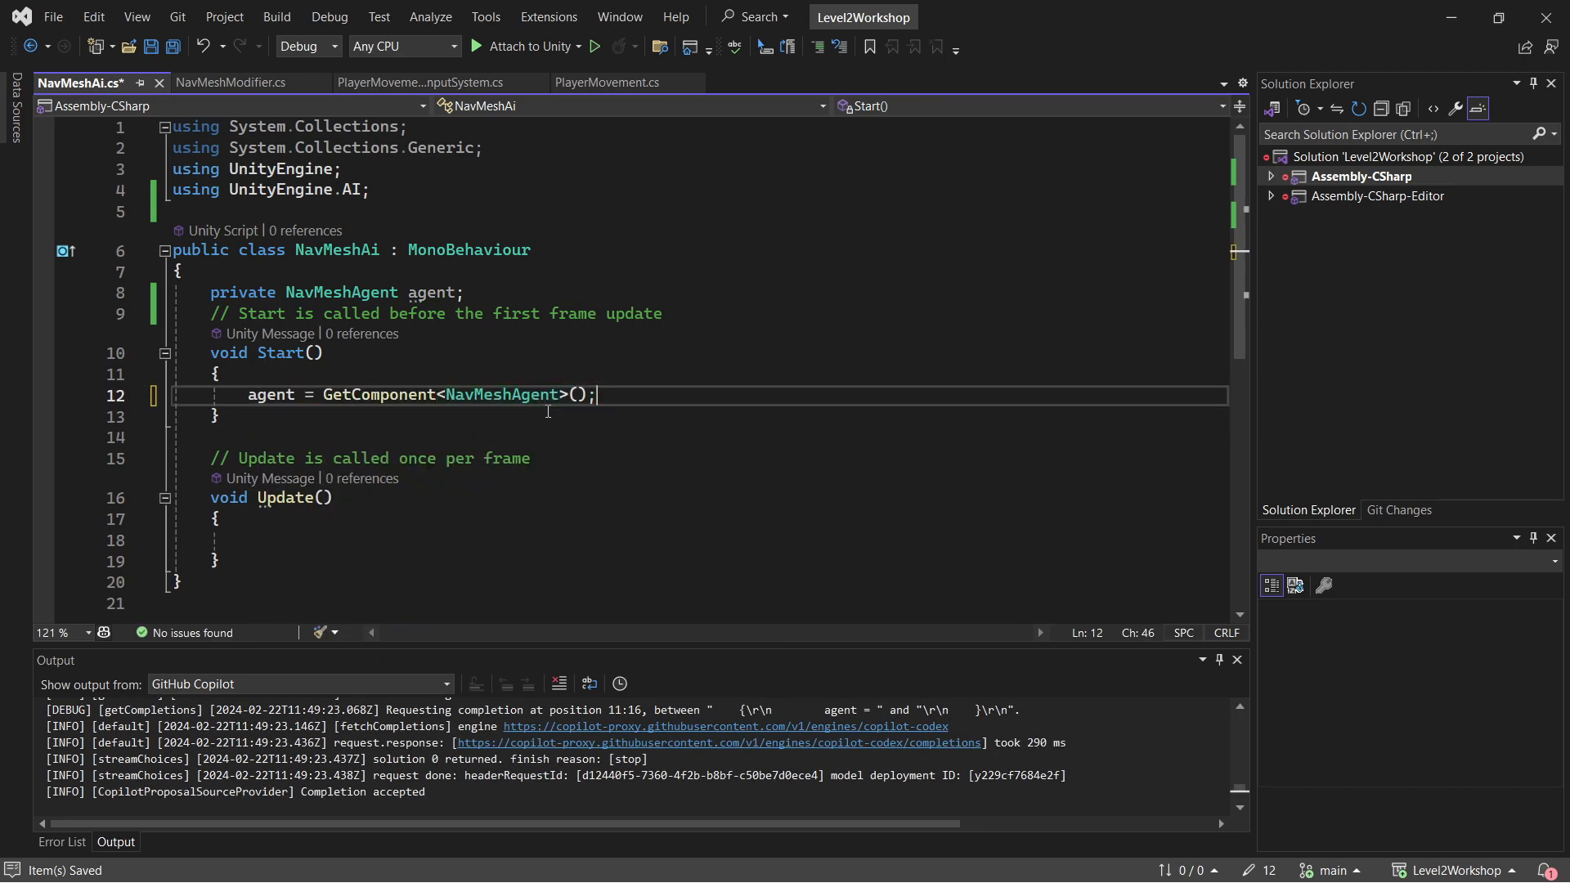
# Add "agent.Move(agent.transform.forward * Time.deltaTime * 5f);" to the body of Update() and save the script
pyautogui.scroll(-3, 464, 305)
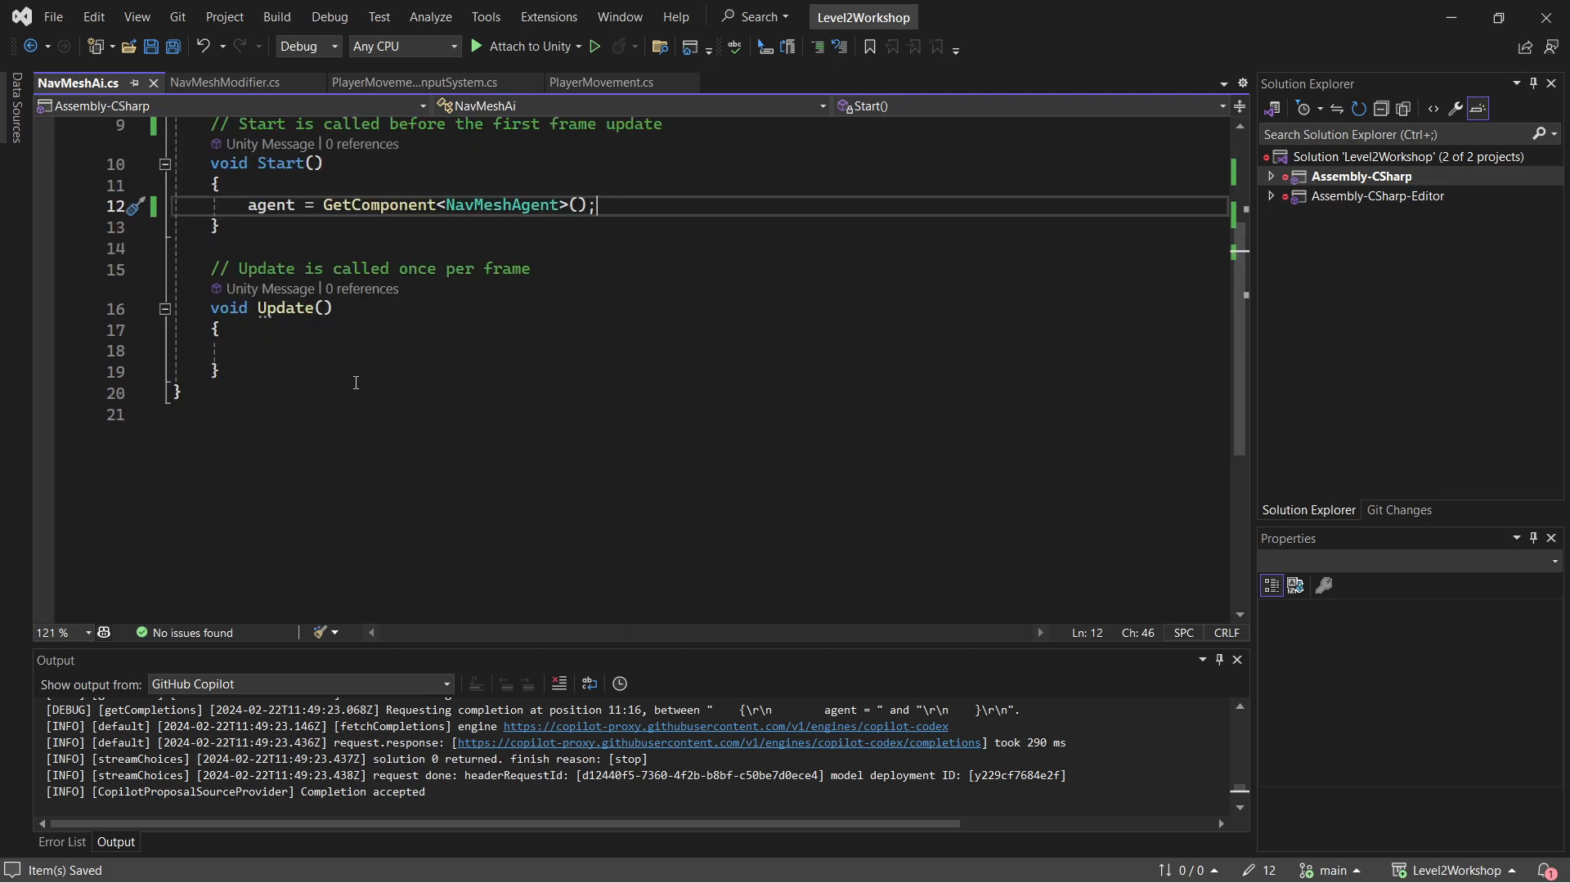
pyautogui.click(460, 351)
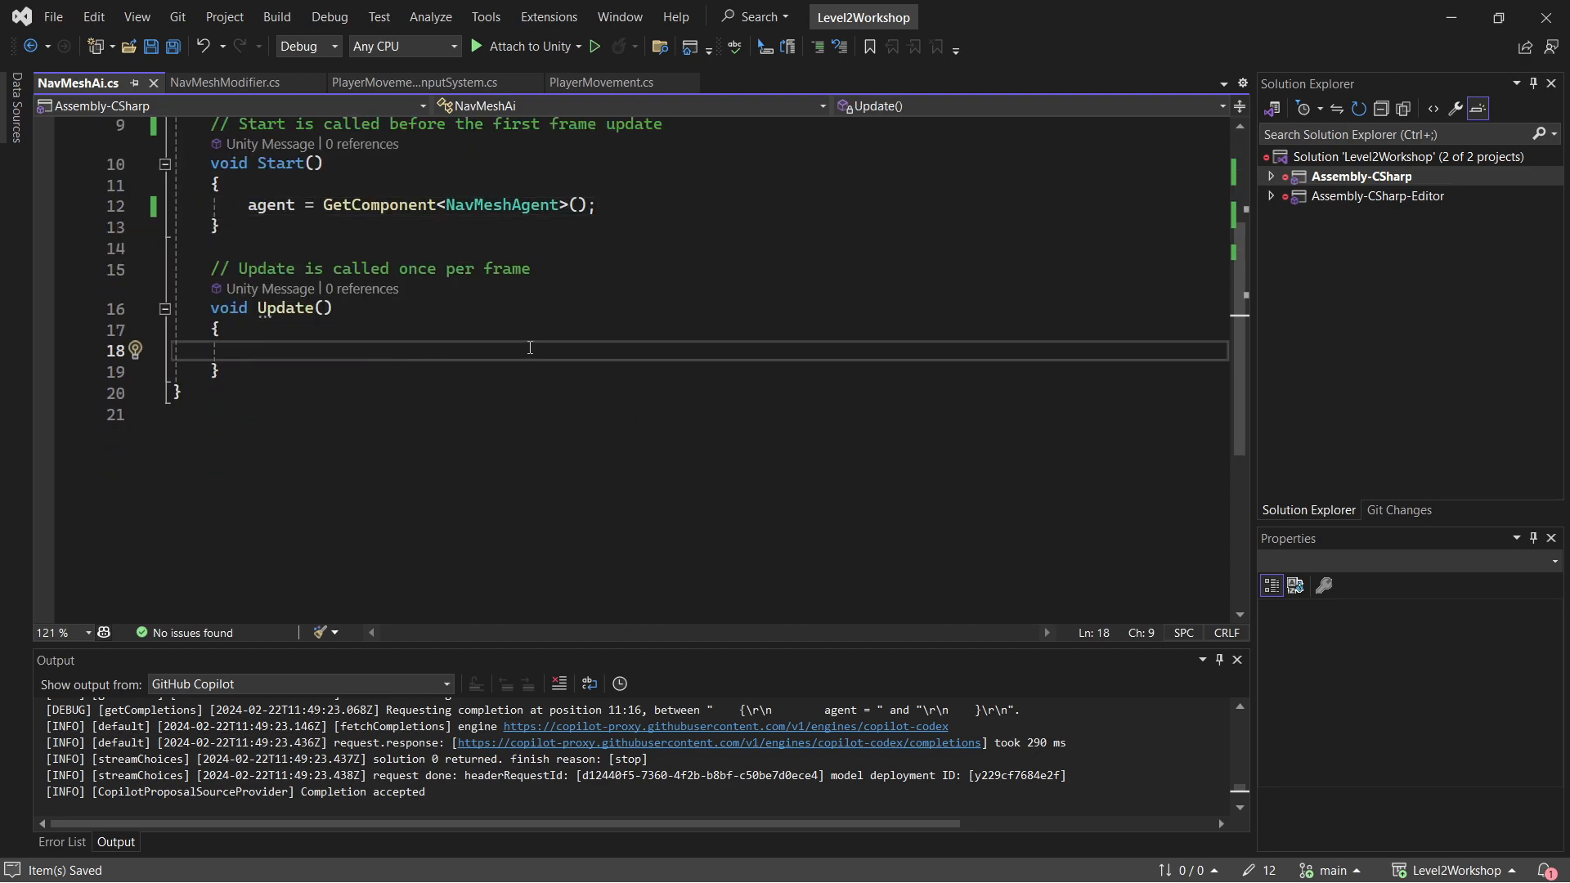
pyautogui.write('agent.')
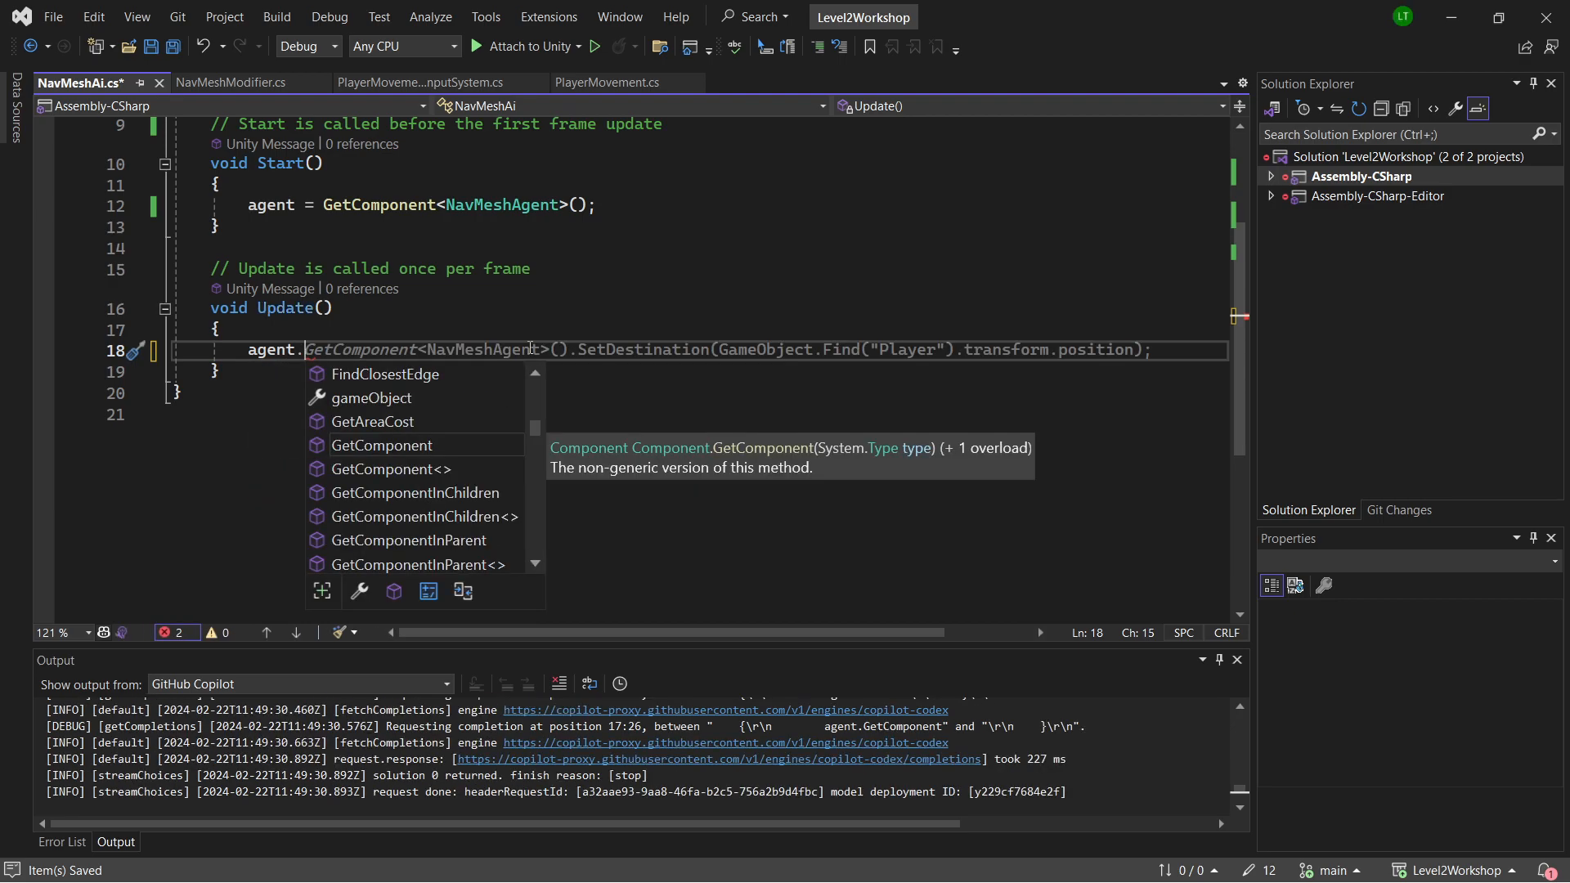
pyautogui.write('Move')
pyautogui.press('Escape')
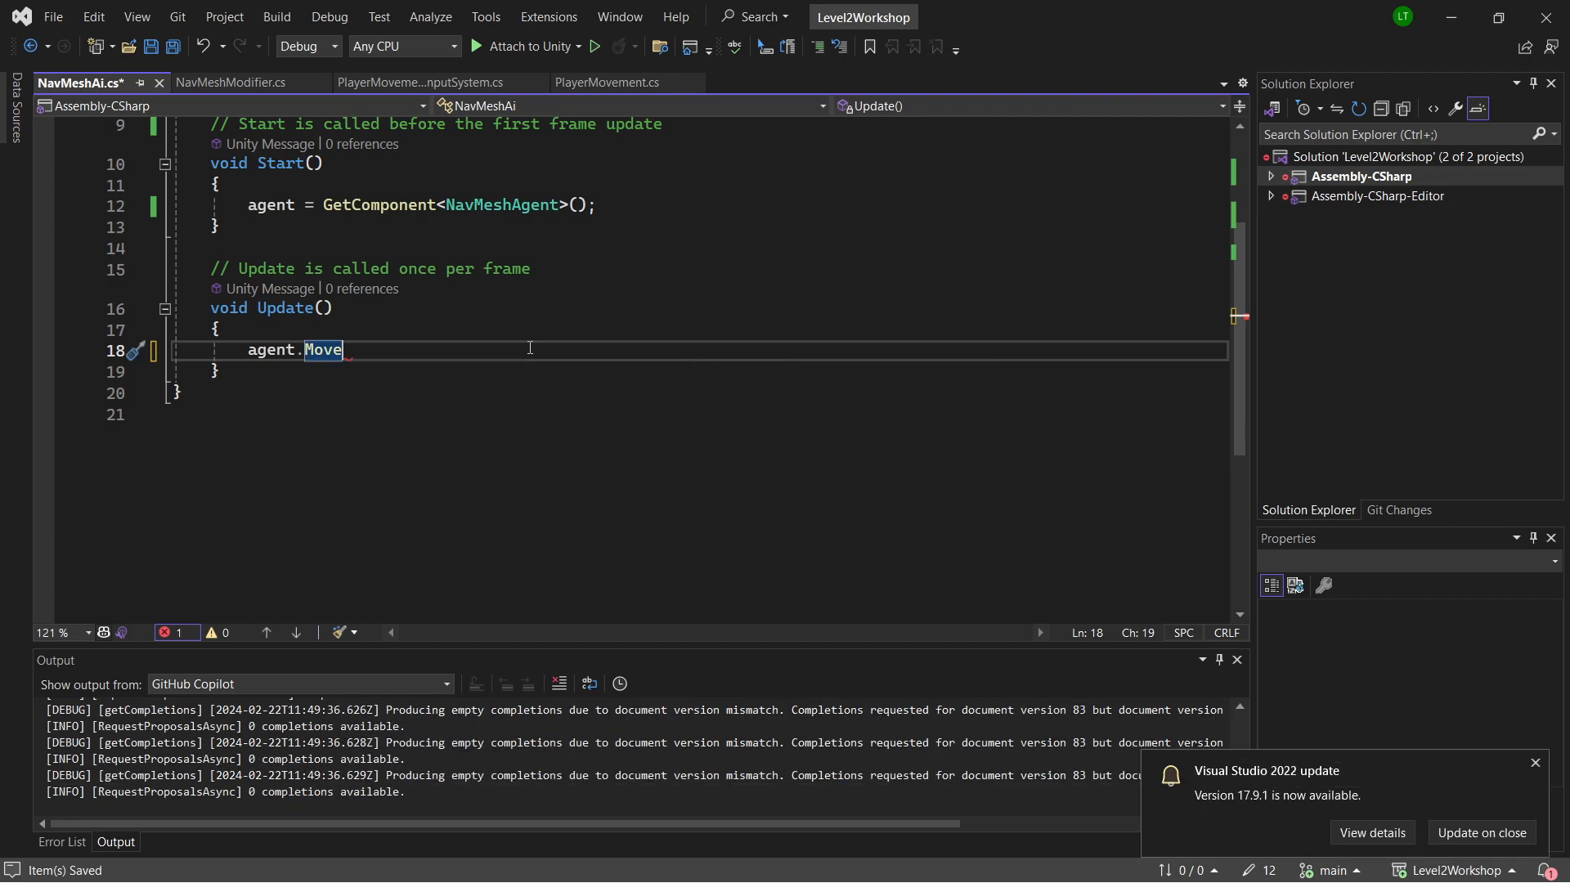
pyautogui.write('(')
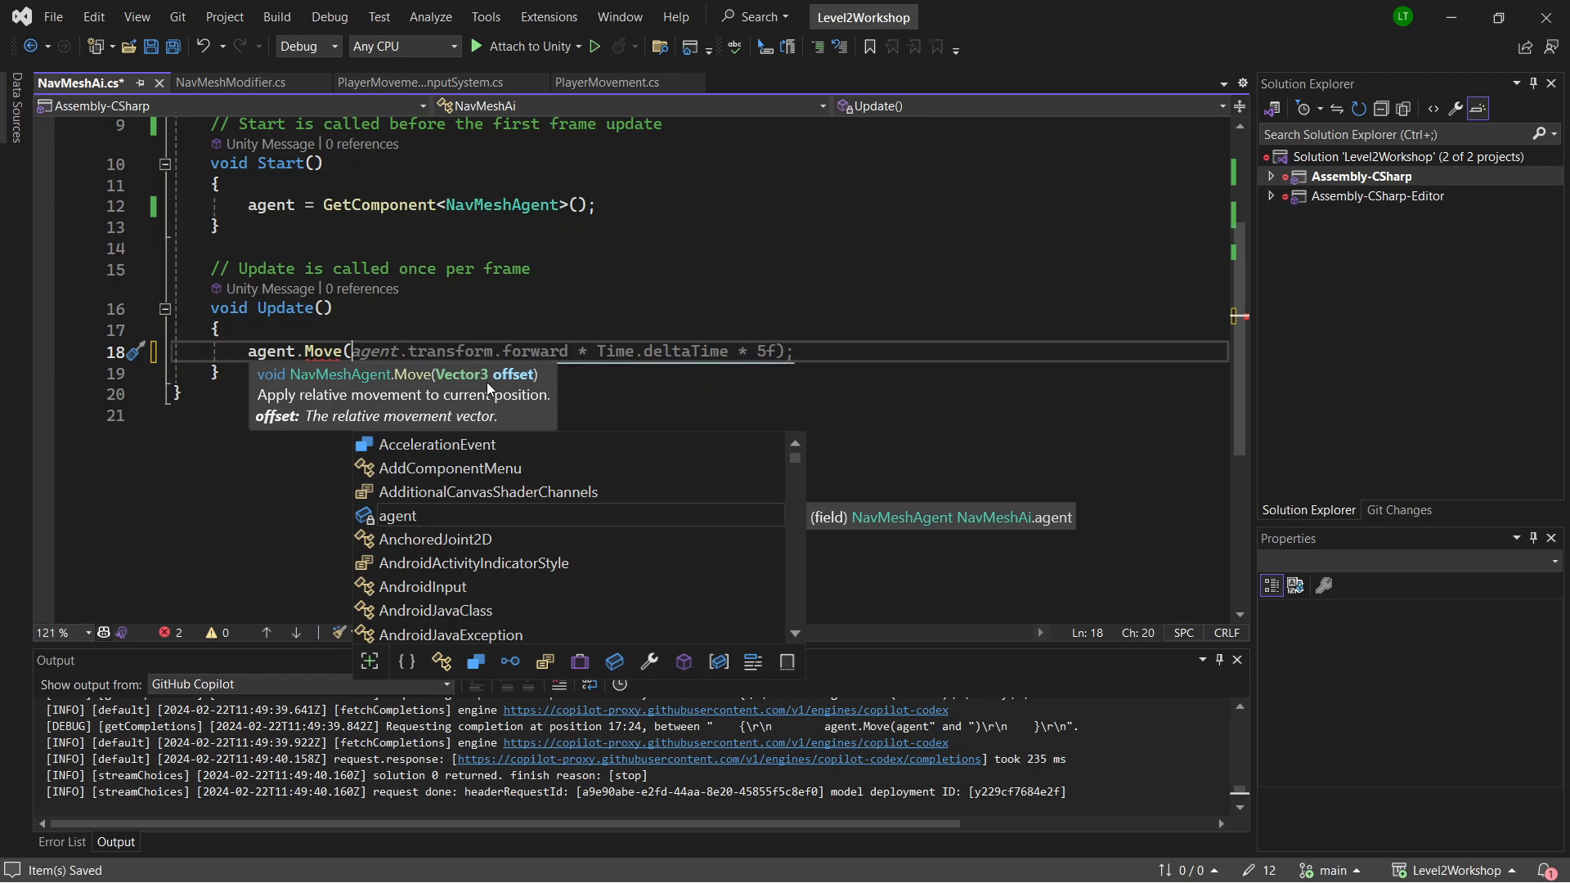
pyautogui.press('Escape')
pyautogui.press('Tab')
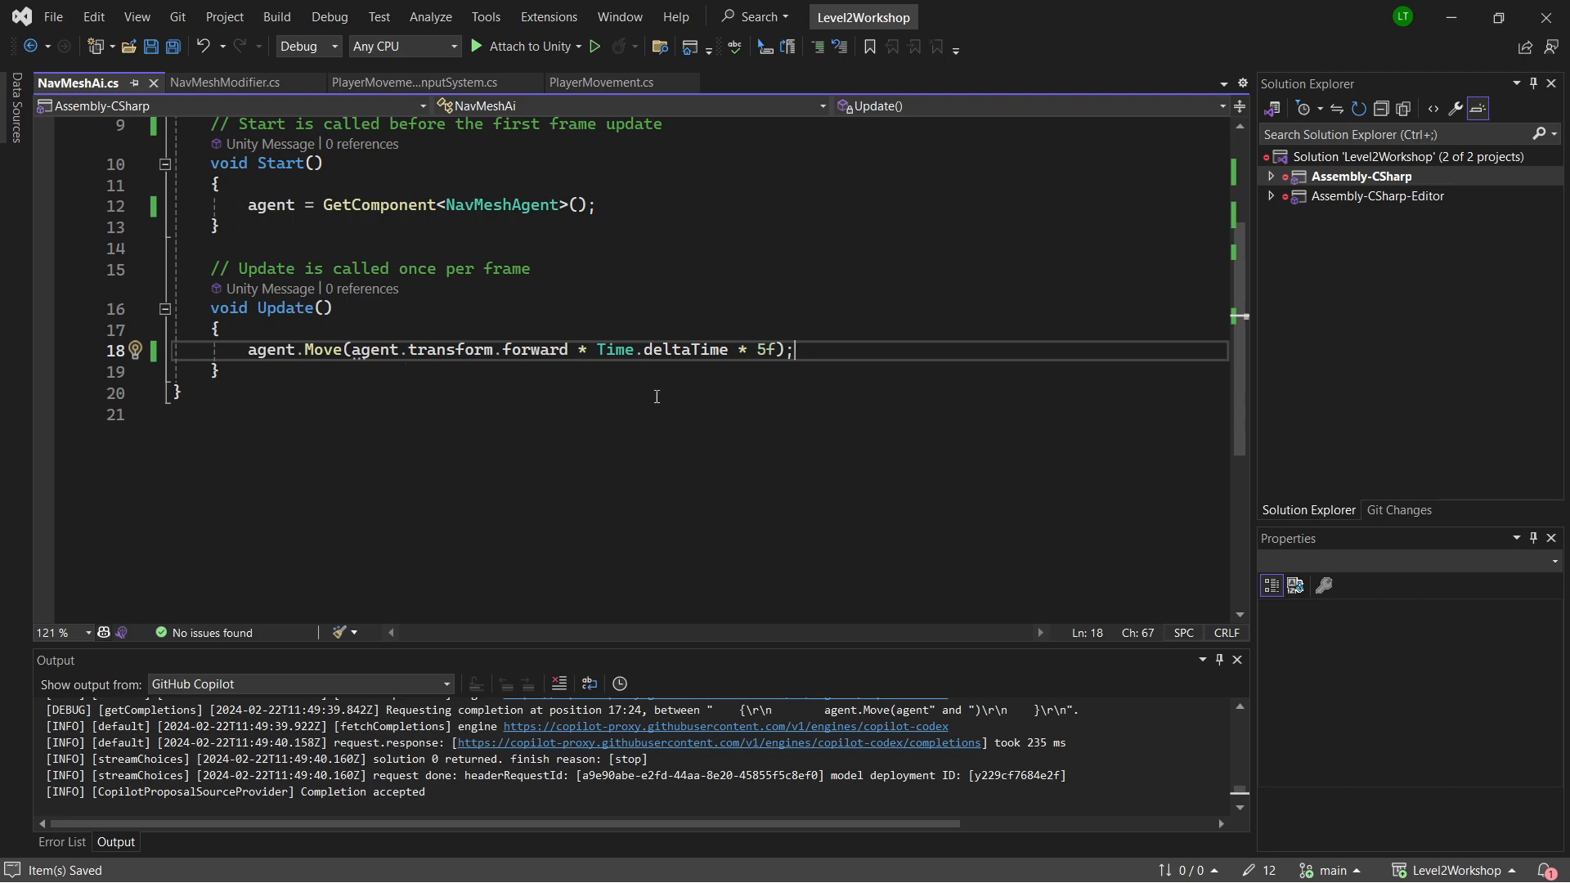
# Add the line "agent.SetDestination(new Vector3(0, 0, 0));" below the agent.Move call in Update() and save the script
pyautogui.moveTo(801, 352); pyautogui.dragTo(303, 352)
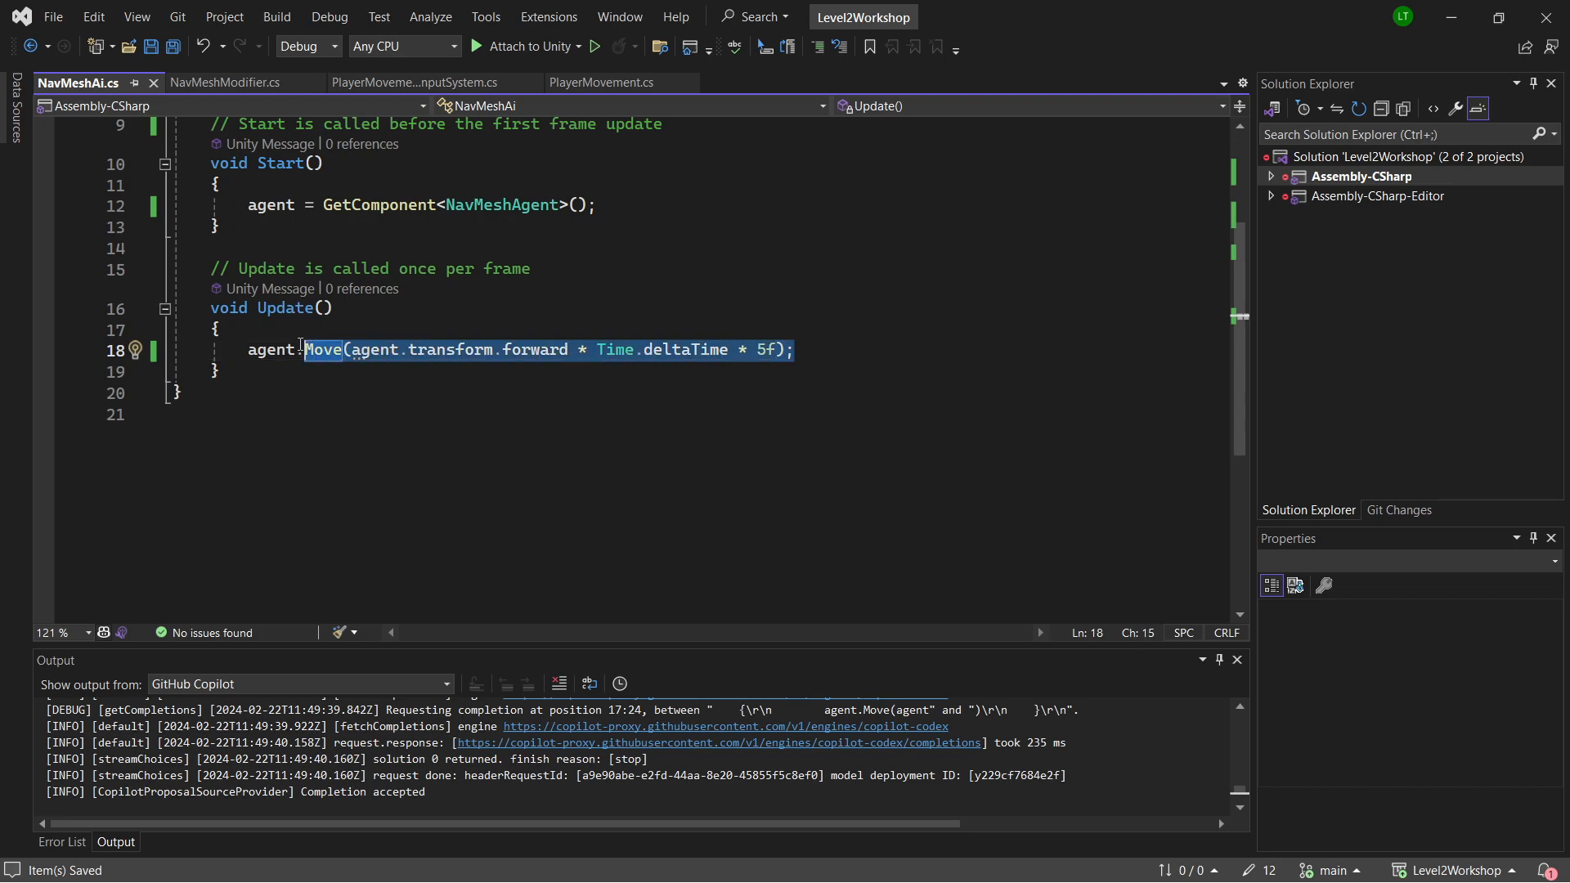
pyautogui.click(276, 352)
pyautogui.press('Return')
pyautogui.write('age')
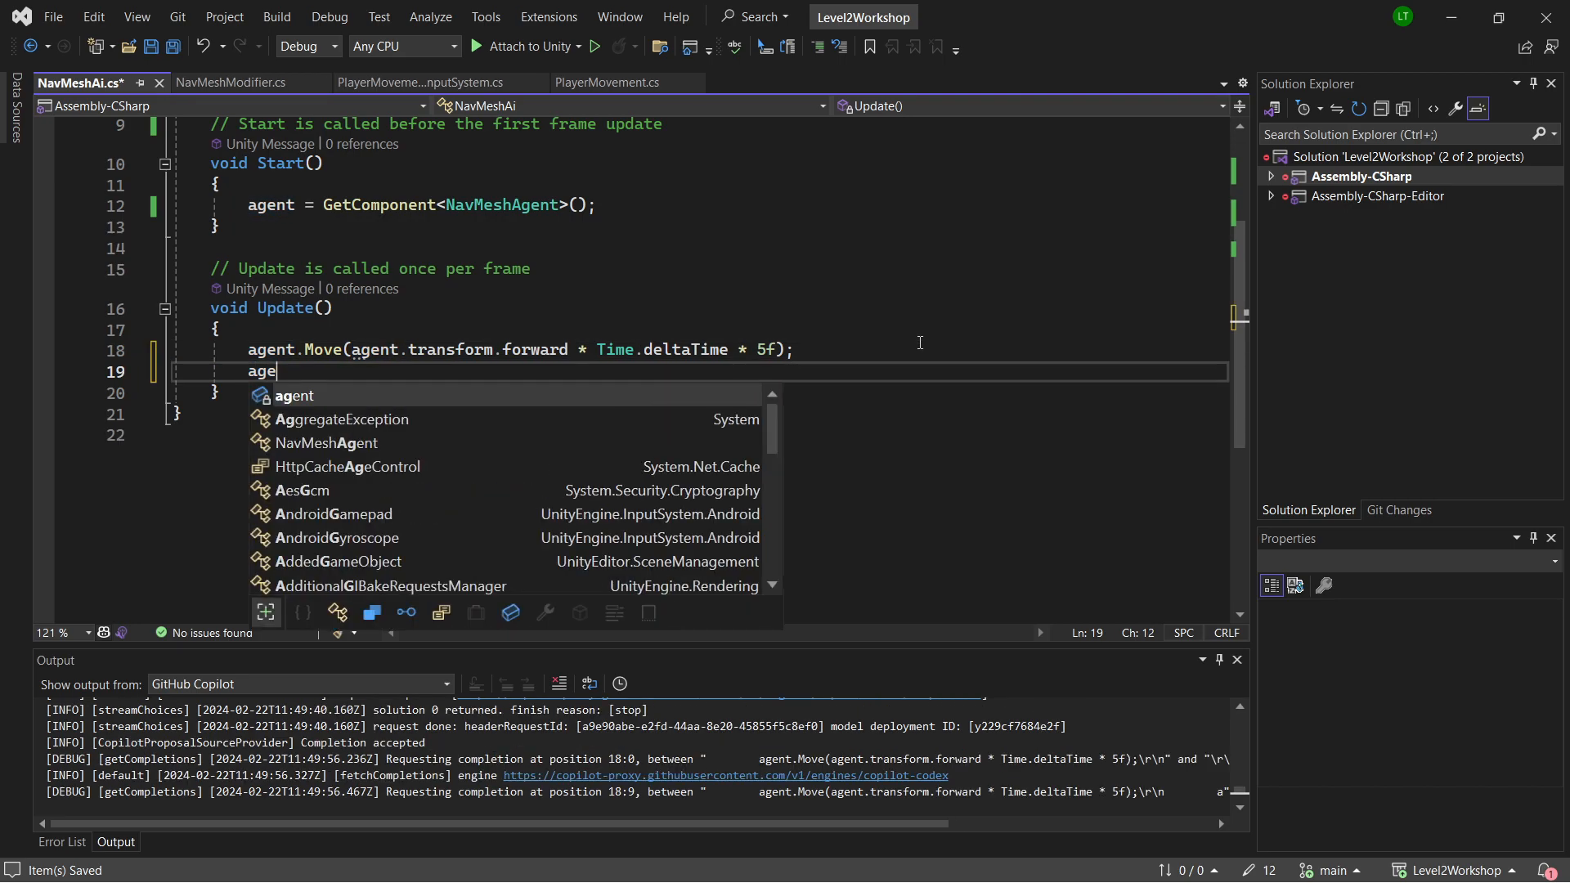
pyautogui.write('nt.SetD')
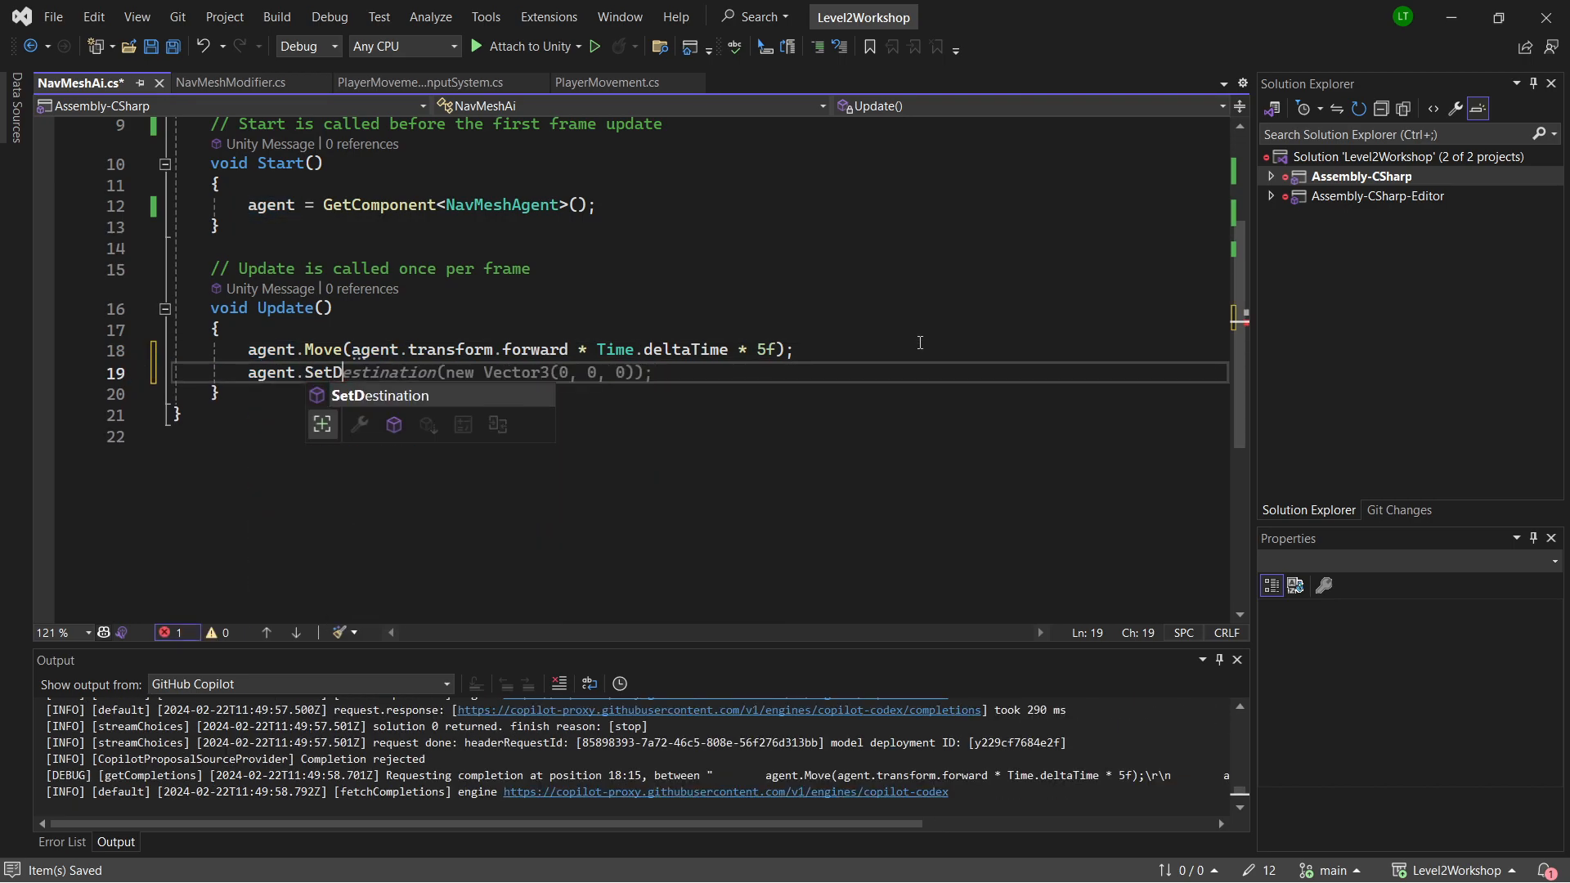
pyautogui.press('Tab')
pyautogui.press('Tab')
pyautogui.hotkey('ctrl', 's')
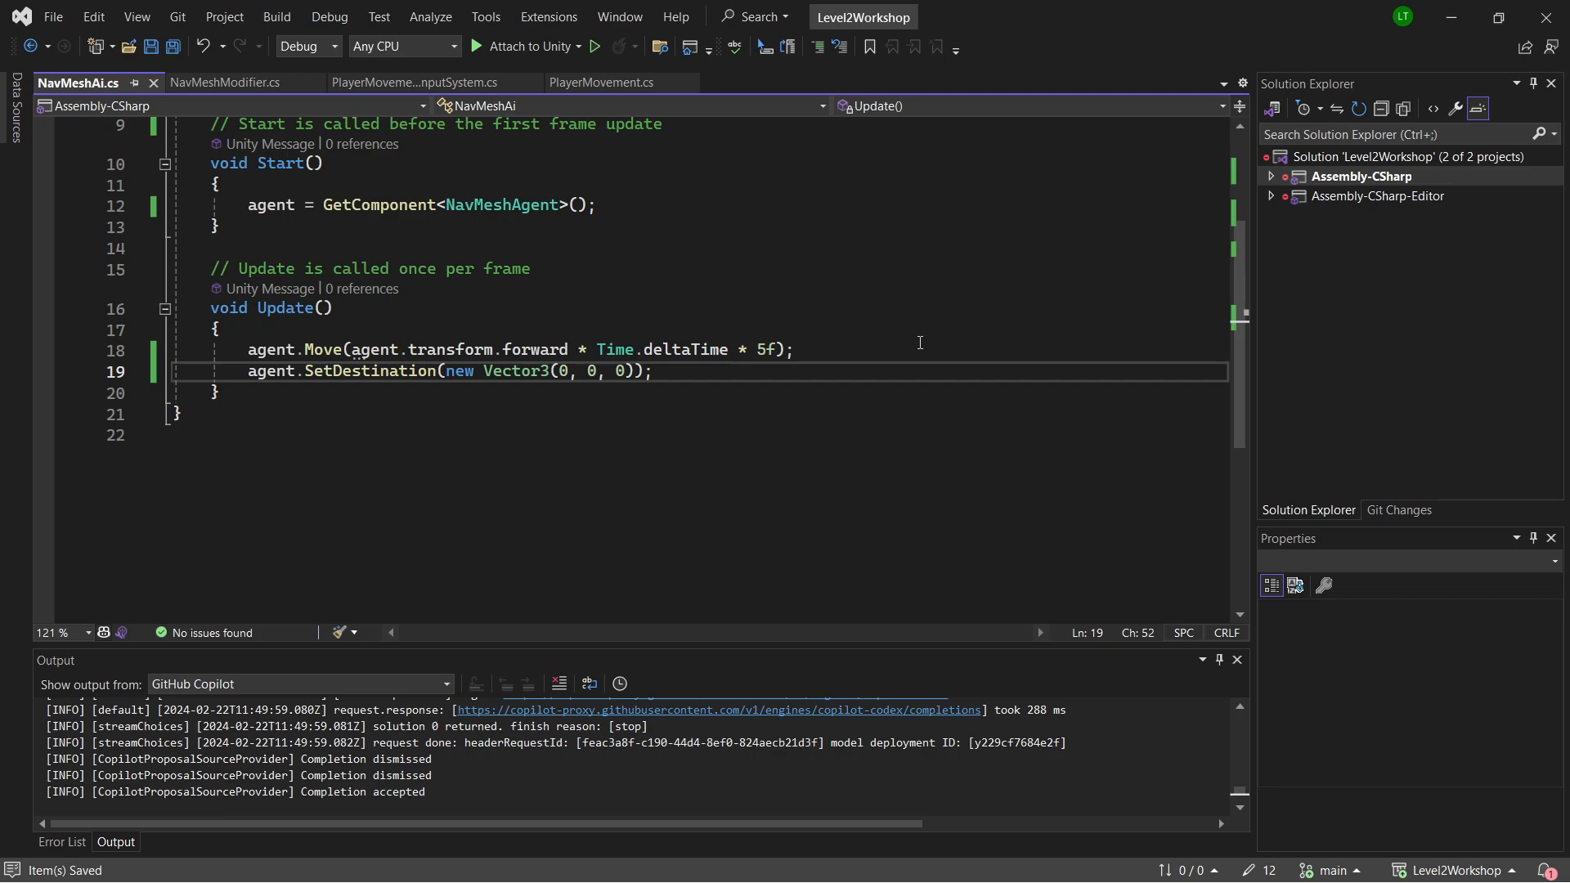
# Comment out the agent.Move line in Update() and save the script
pyautogui.click(257, 349)
pyautogui.hotkey('ctrl', 'k')
pyautogui.hotkey('ctrl', 'c')
pyautogui.hotkey('ctrl', 's')
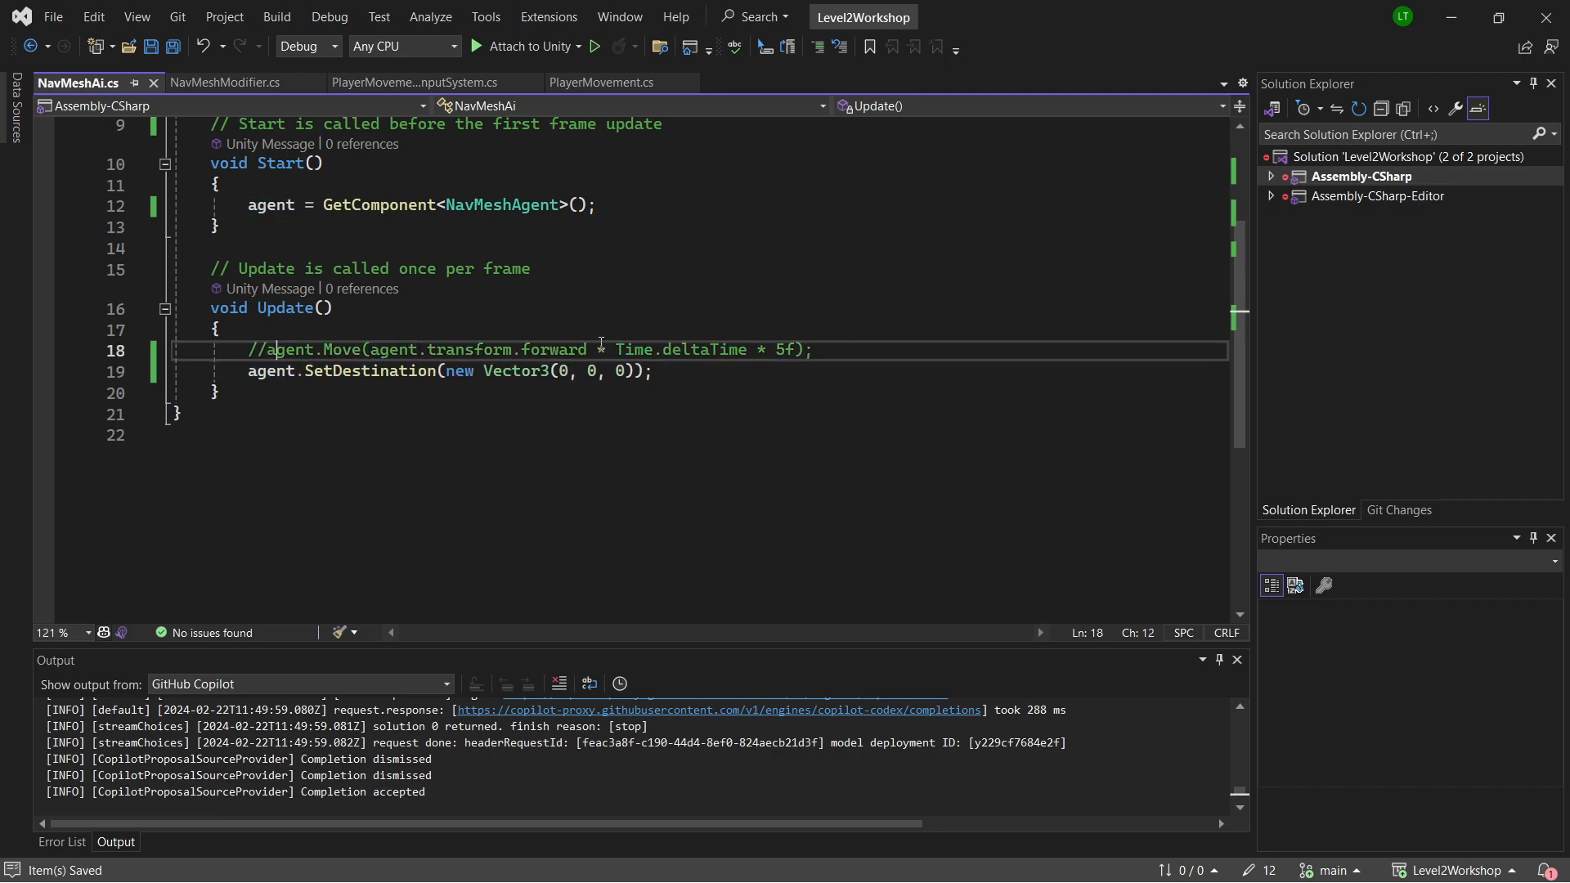
pyautogui.click(749, 372)
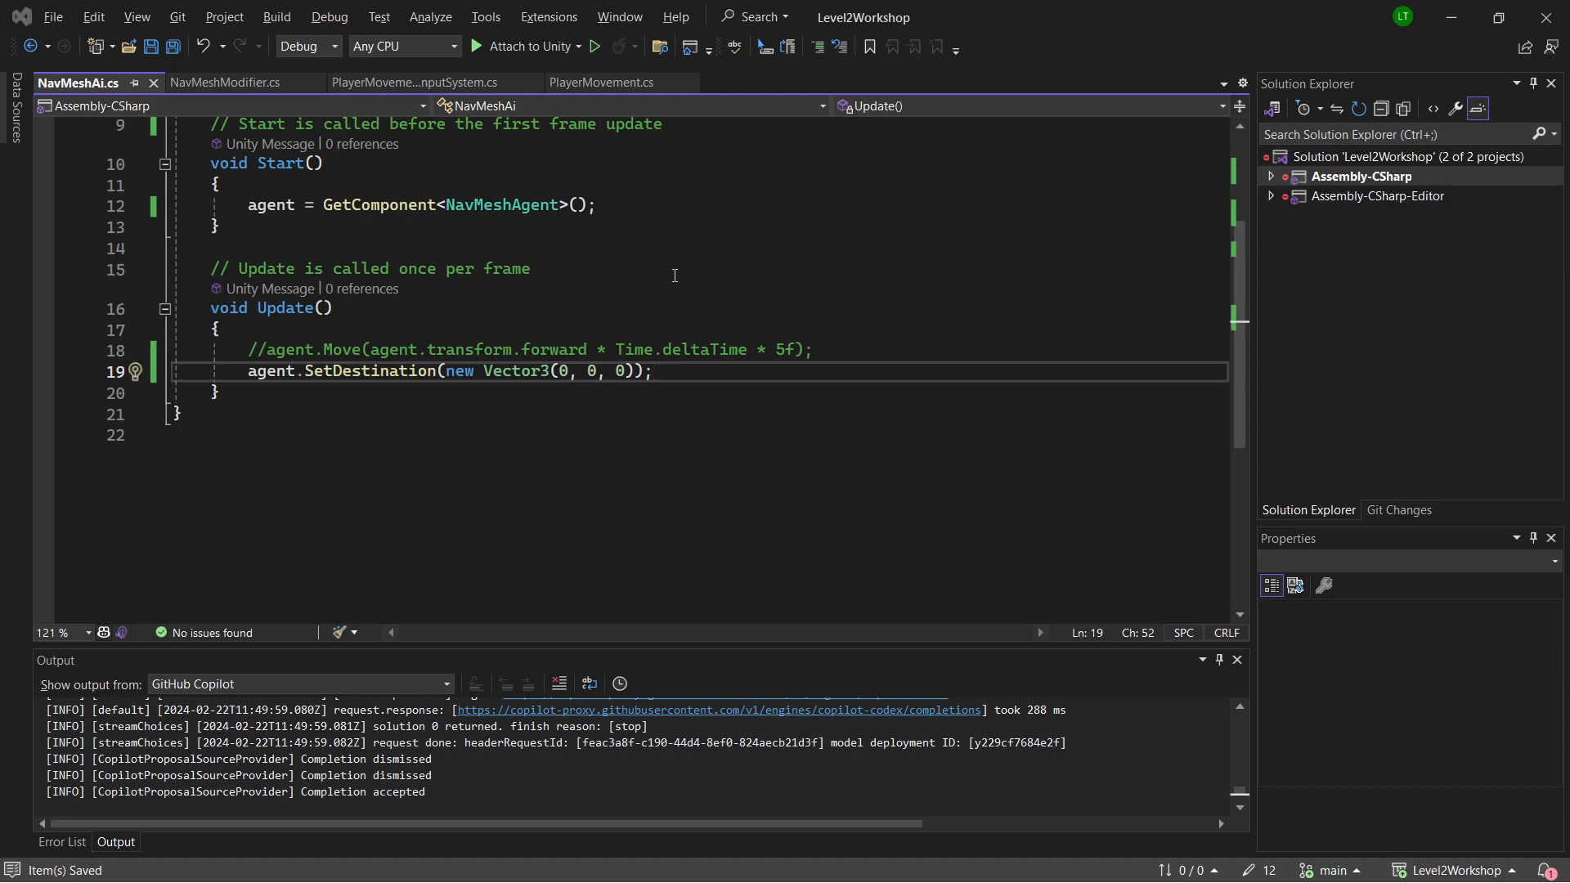
pyautogui.hotkey('alt', 'Tab')
pyautogui.hotkey('alt', 'Tab')
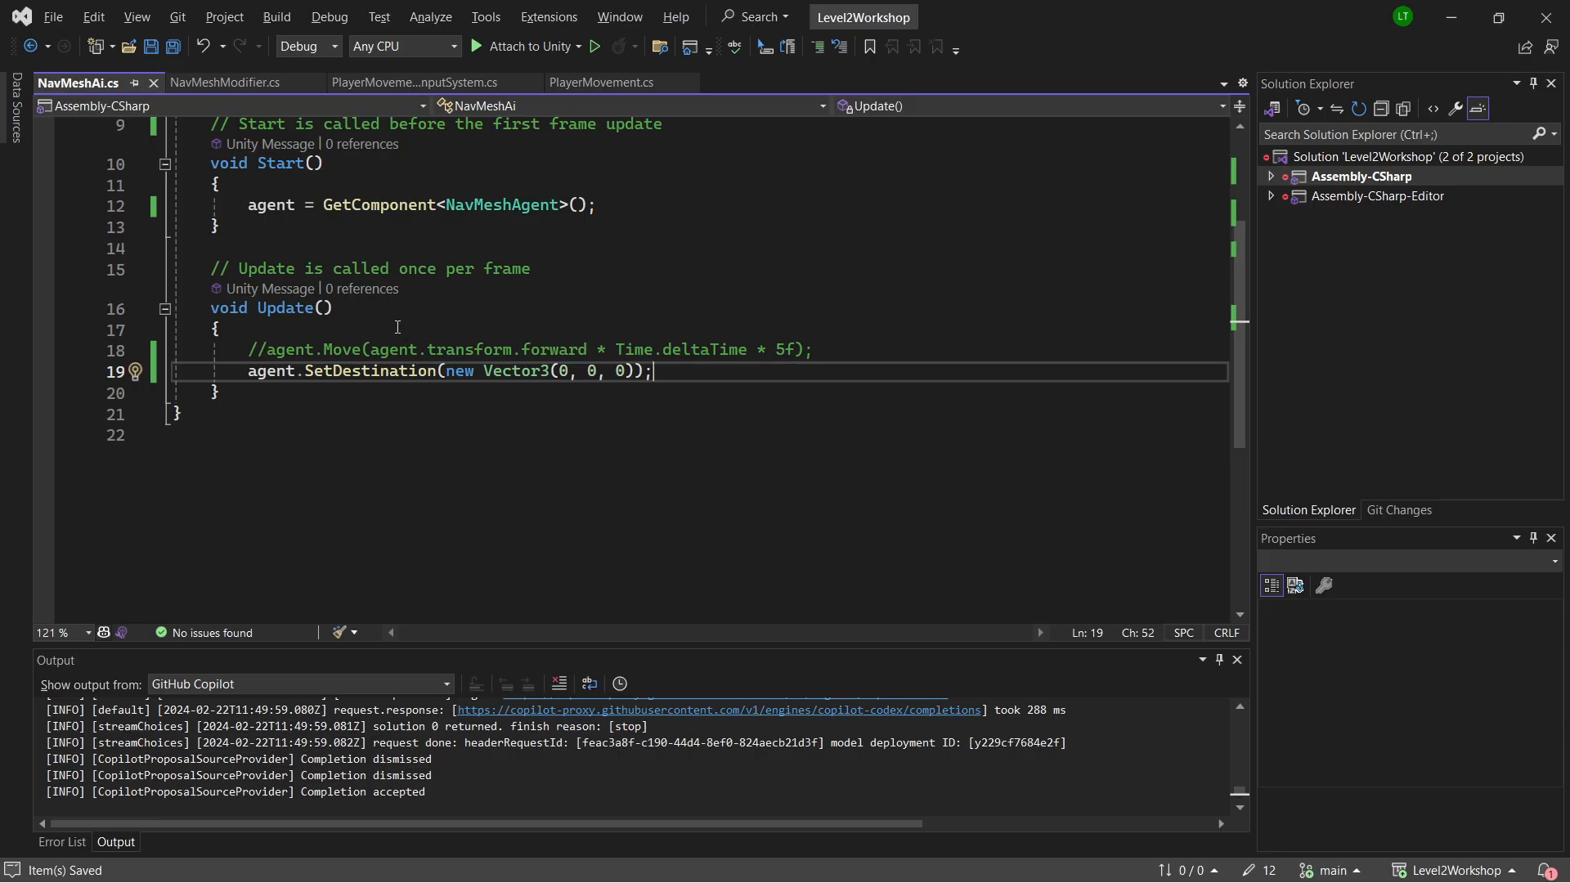
# Switch to Unity and raise the Player above the ground to a Y position of about 6.02
pyautogui.hotkey('alt', 'Tab')
pyautogui.click(506, 180)
pyautogui.click(477, 186)
pyautogui.scroll(-8, 394, 336)
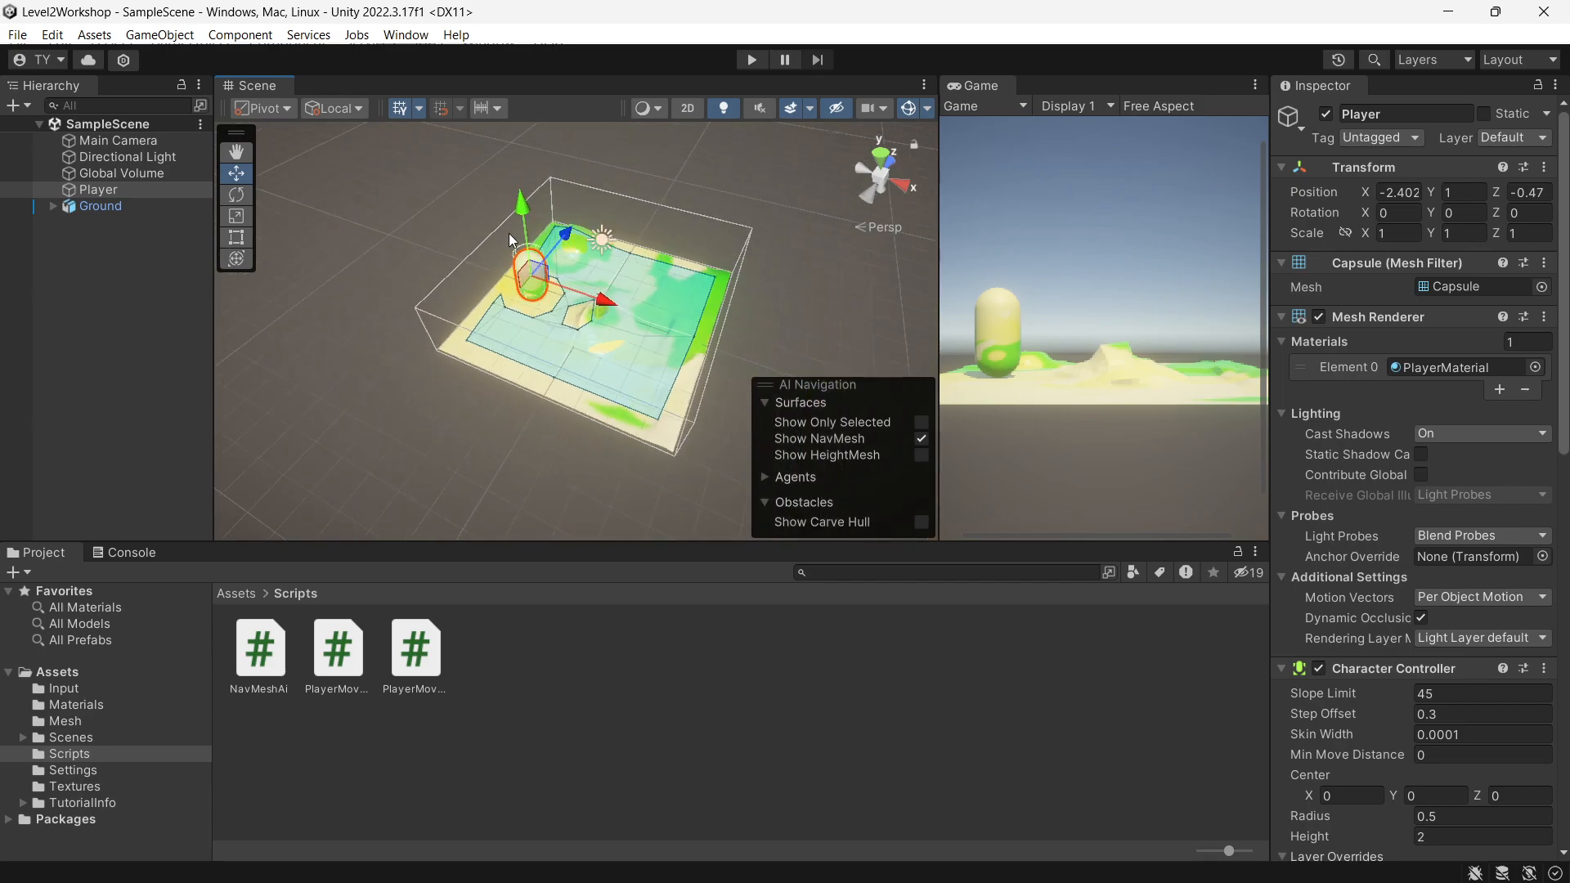
pyautogui.scroll(5, 520, 293)
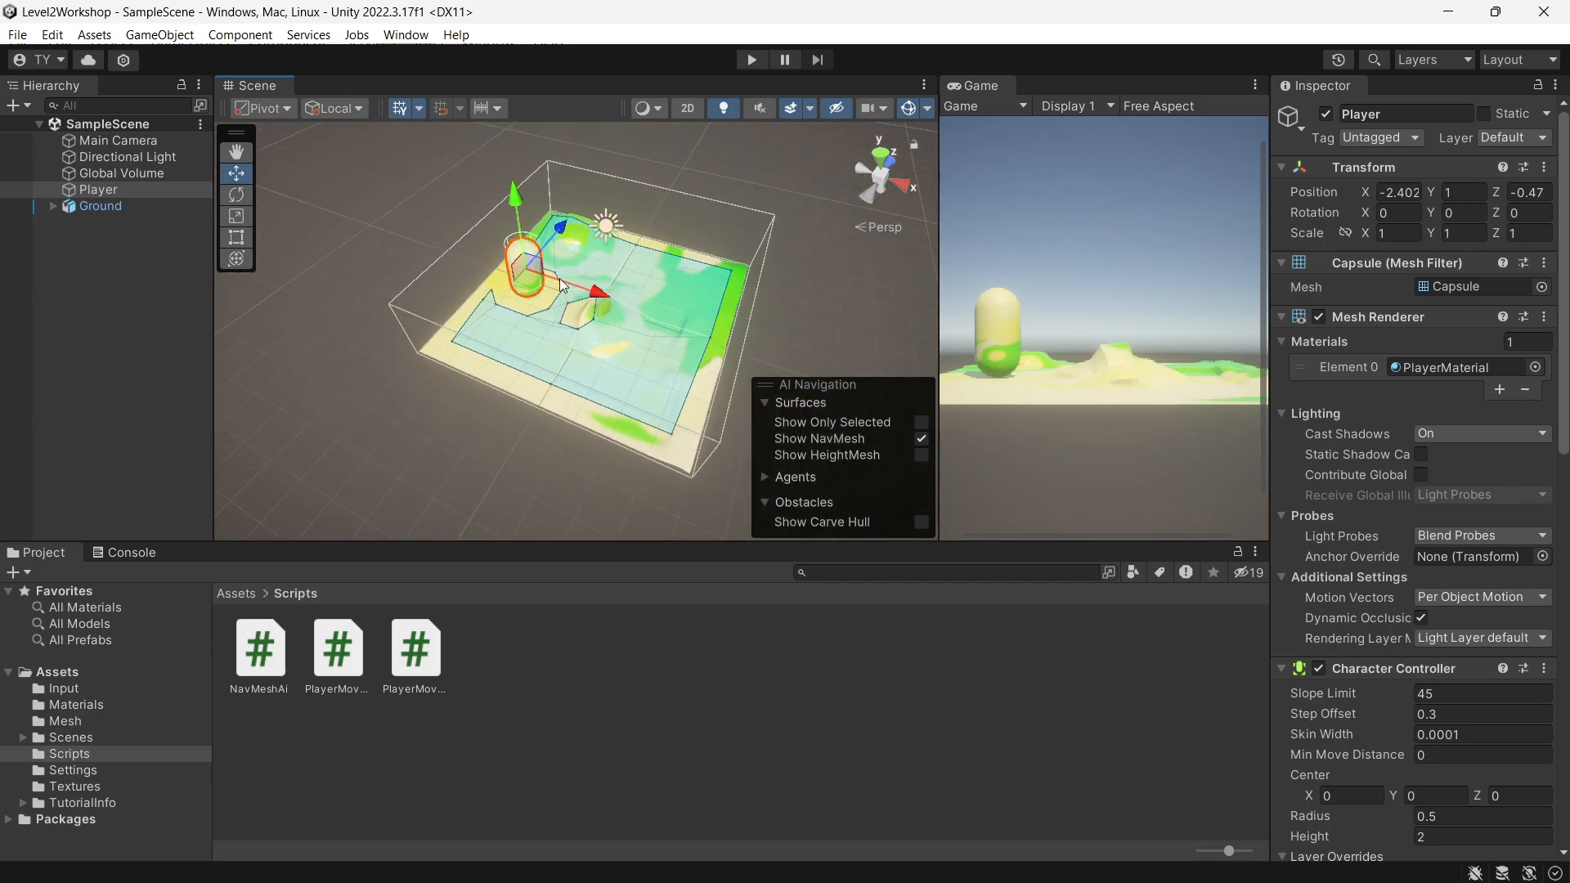
pyautogui.scroll(1, 520, 293)
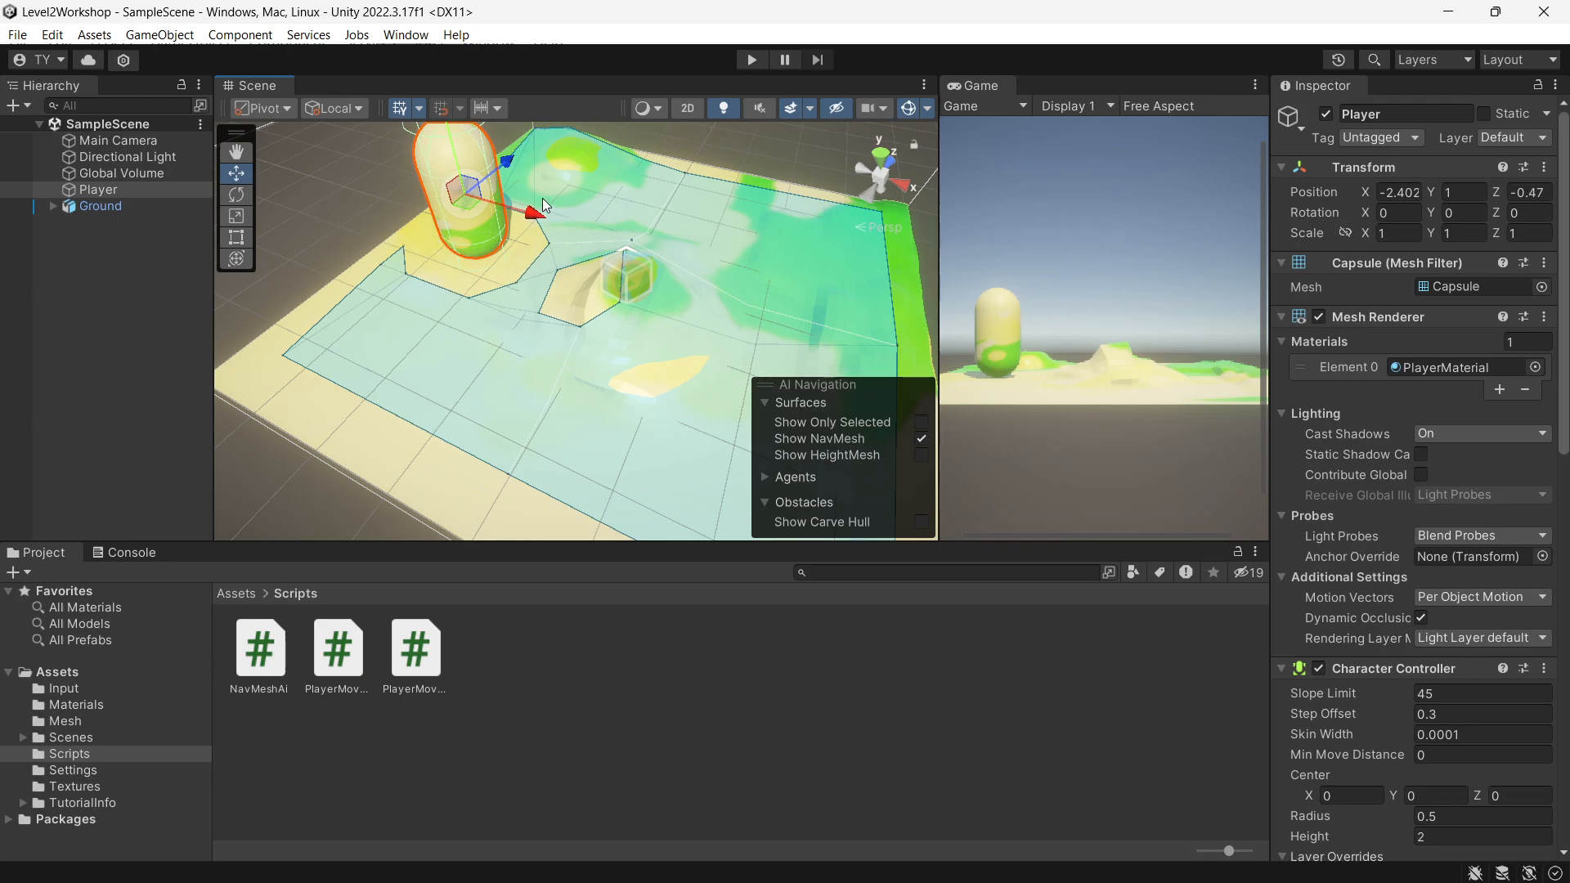
pyautogui.scroll(-4, 509, 193)
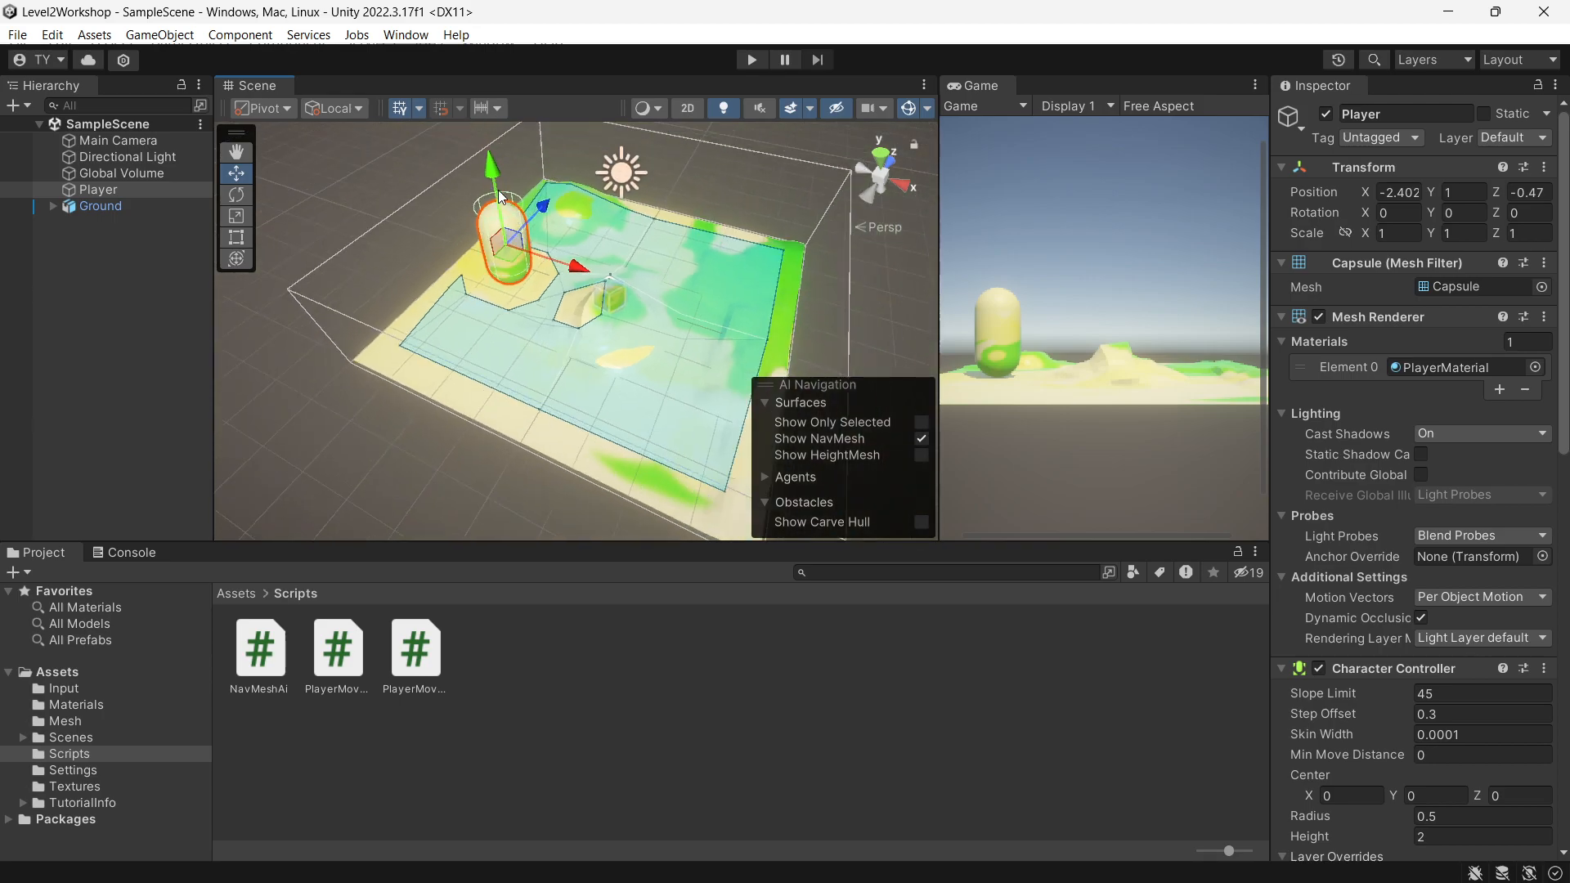
pyautogui.moveTo(490, 166); pyautogui.dragTo(449, 68)
pyautogui.scroll(-2, 494, 218)
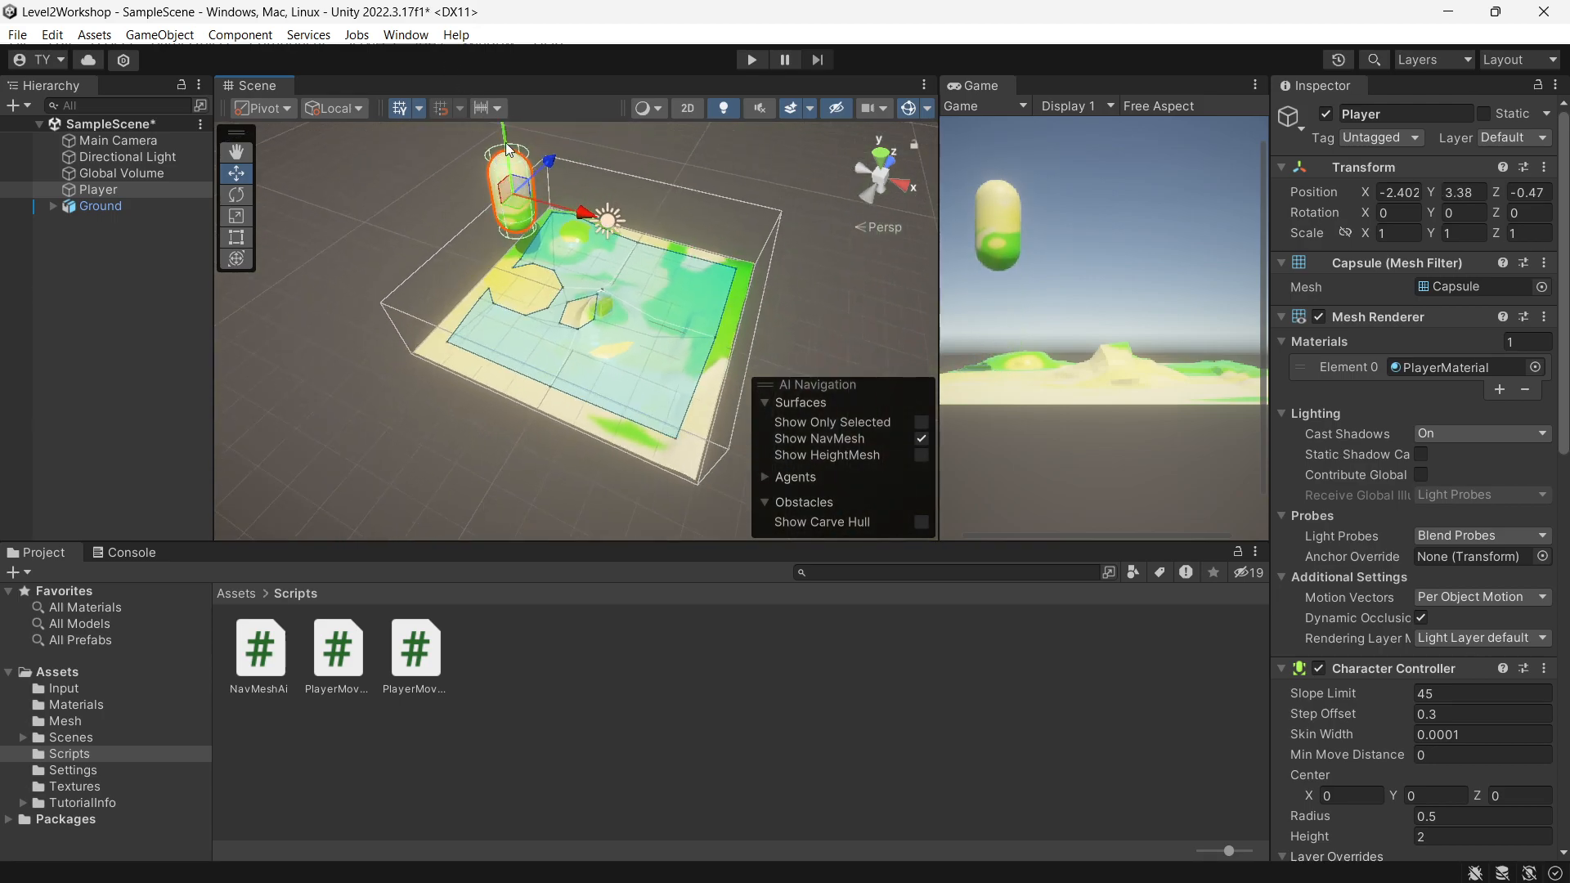
pyautogui.moveTo(505, 143); pyautogui.dragTo(496, 18)
# Rebake the NavMesh Surface on the Ground object
pyautogui.click(100, 188)
pyautogui.click(98, 205)
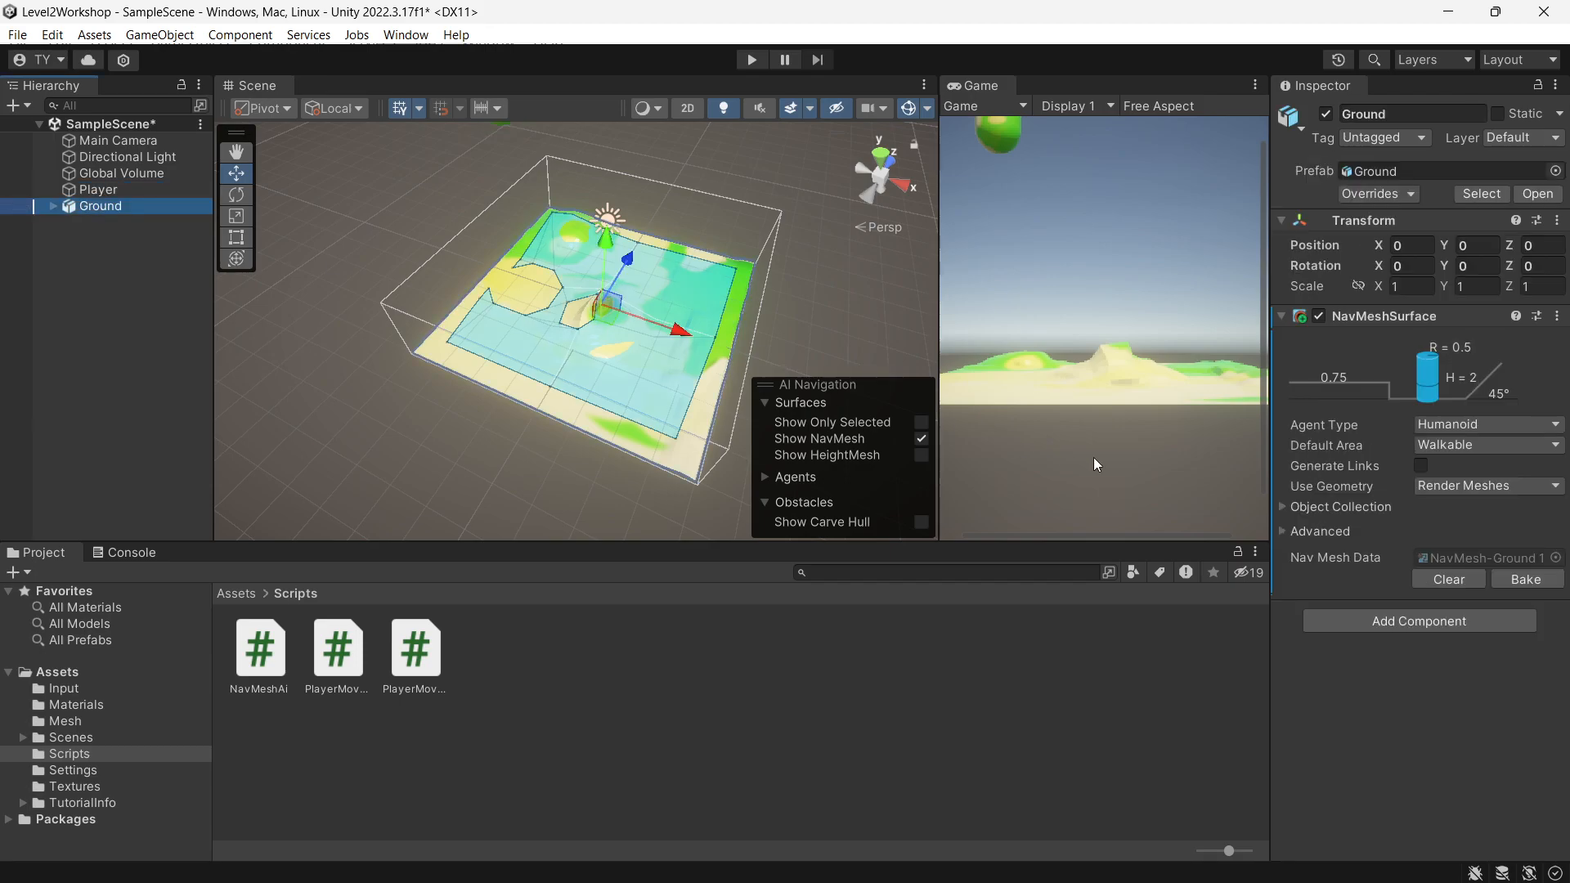
pyautogui.click(1526, 579)
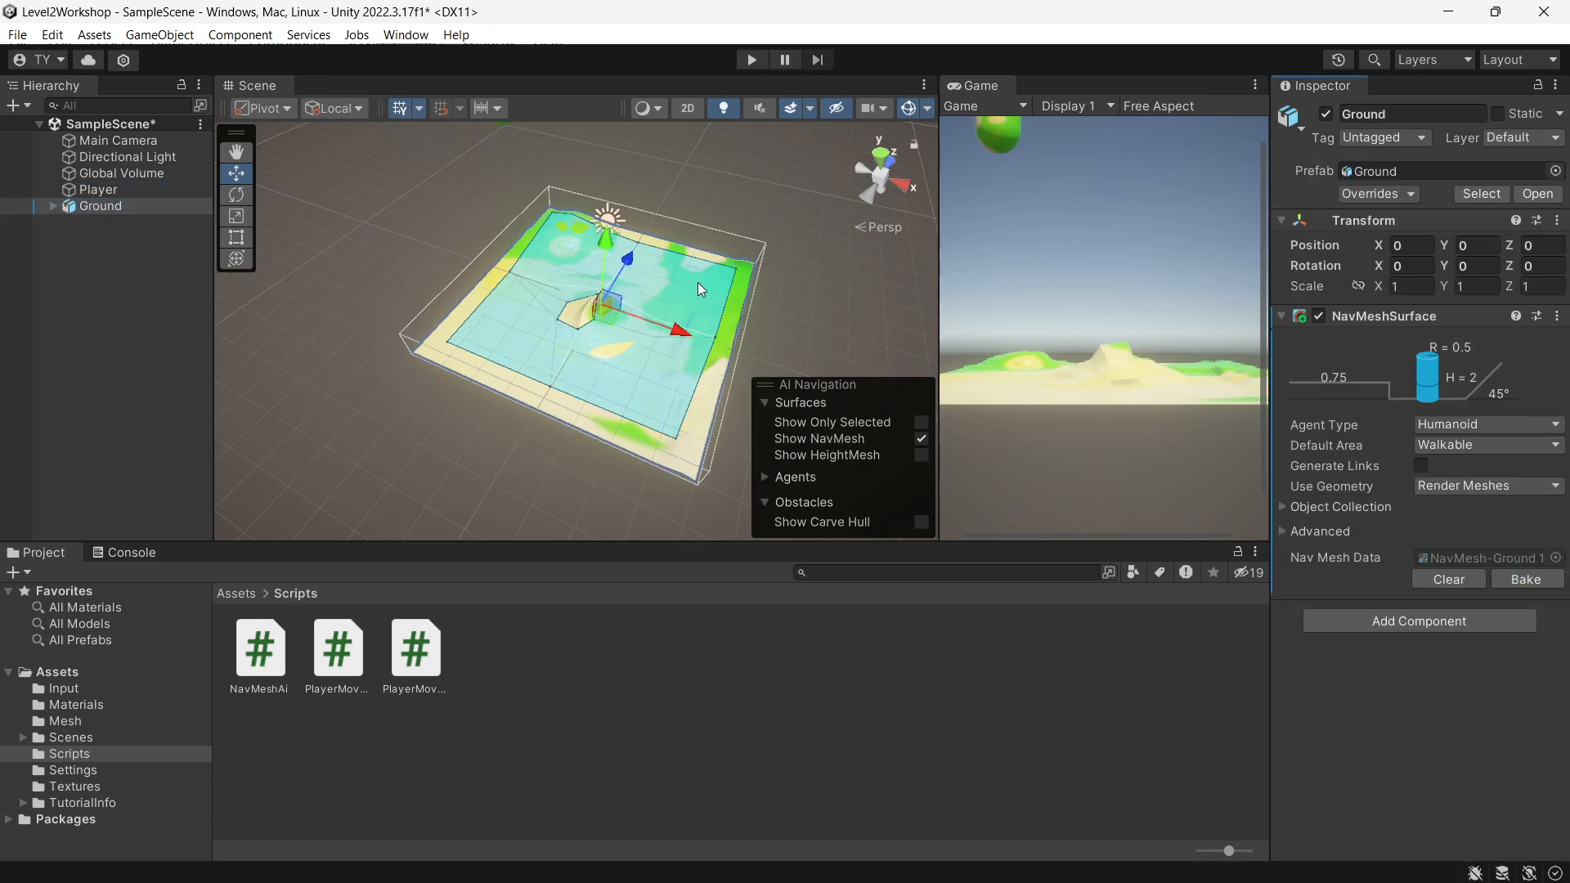
# Lower the Player onto the ground to a Y position of about 1.03 and save the scene
pyautogui.click(94, 189)
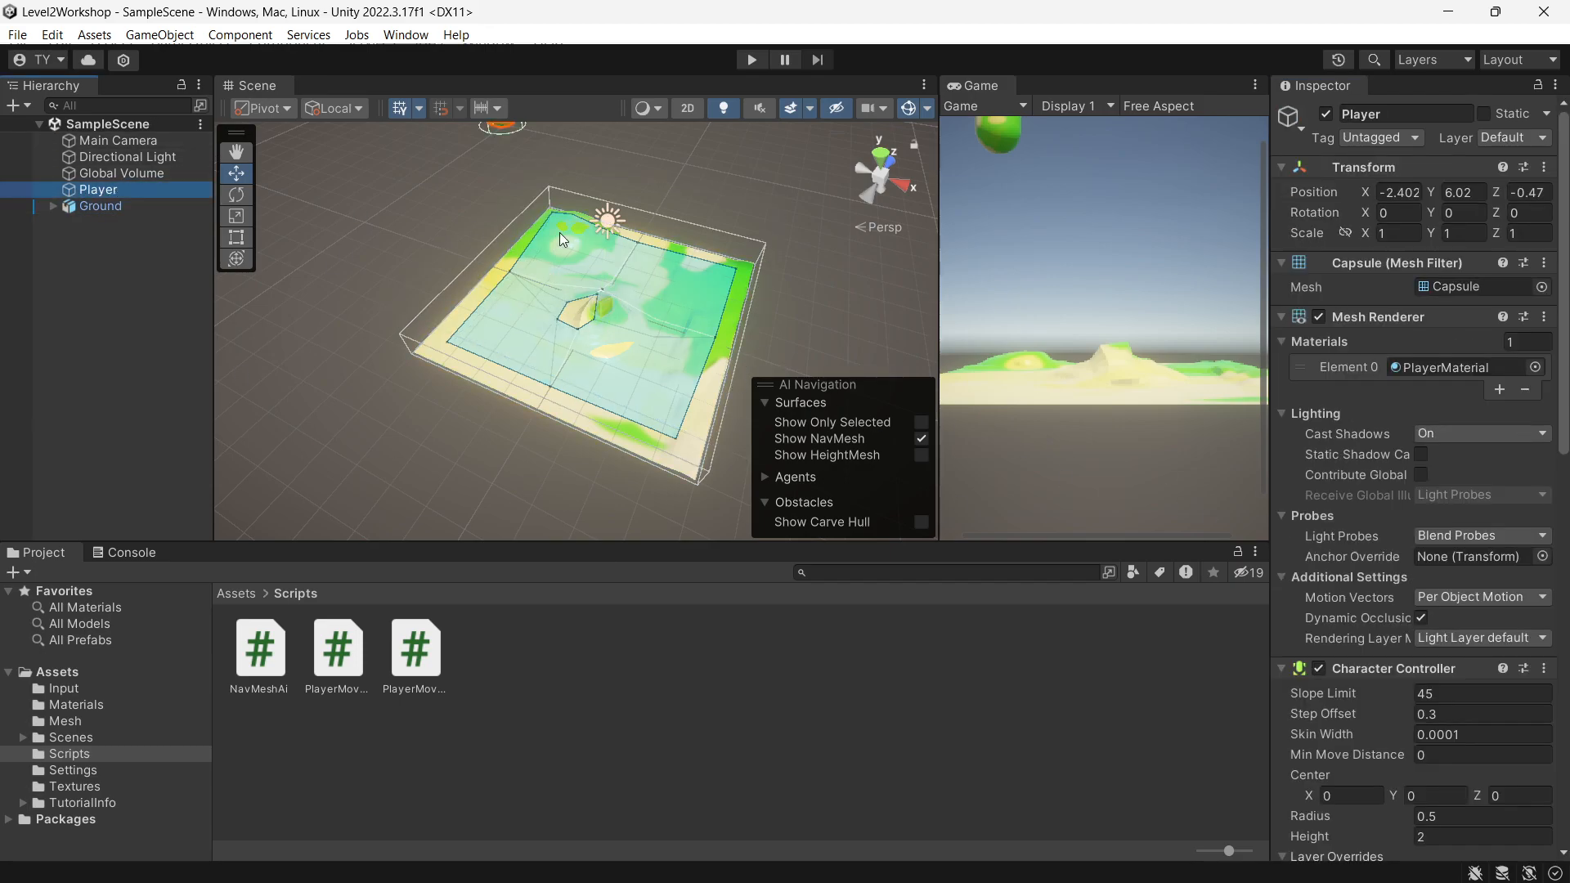
pyautogui.scroll(-5, 559, 232)
pyautogui.moveTo(533, 154); pyautogui.dragTo(519, 206)
pyautogui.scroll(5, 613, 319)
pyautogui.hotkey('ctrl', 's')
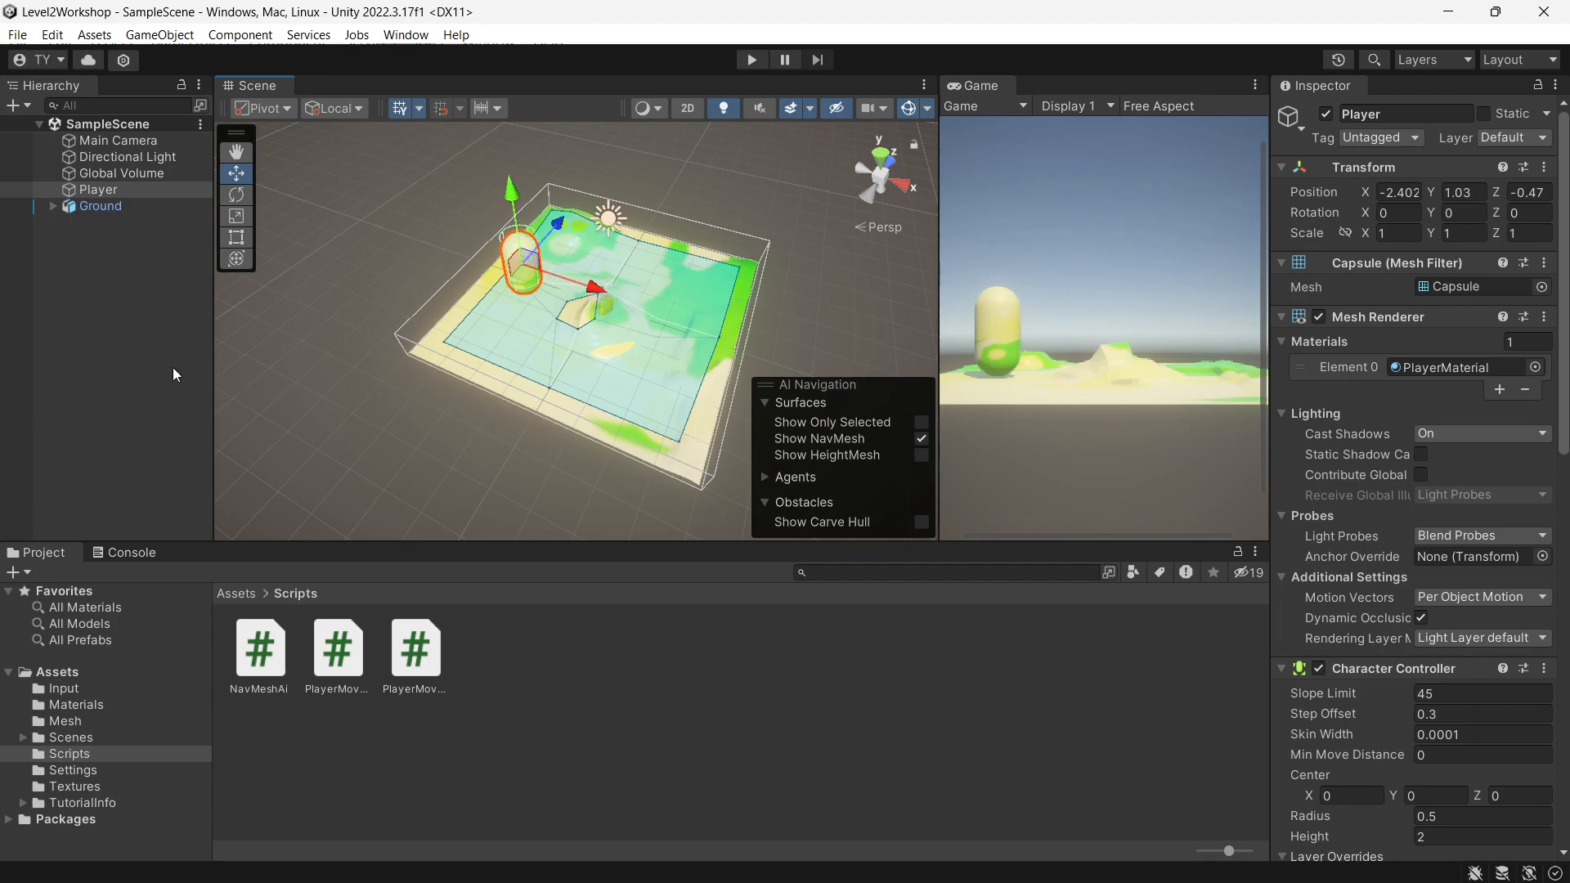
# Create an empty game object in the scene and name it Destination
pyautogui.click(100, 140)
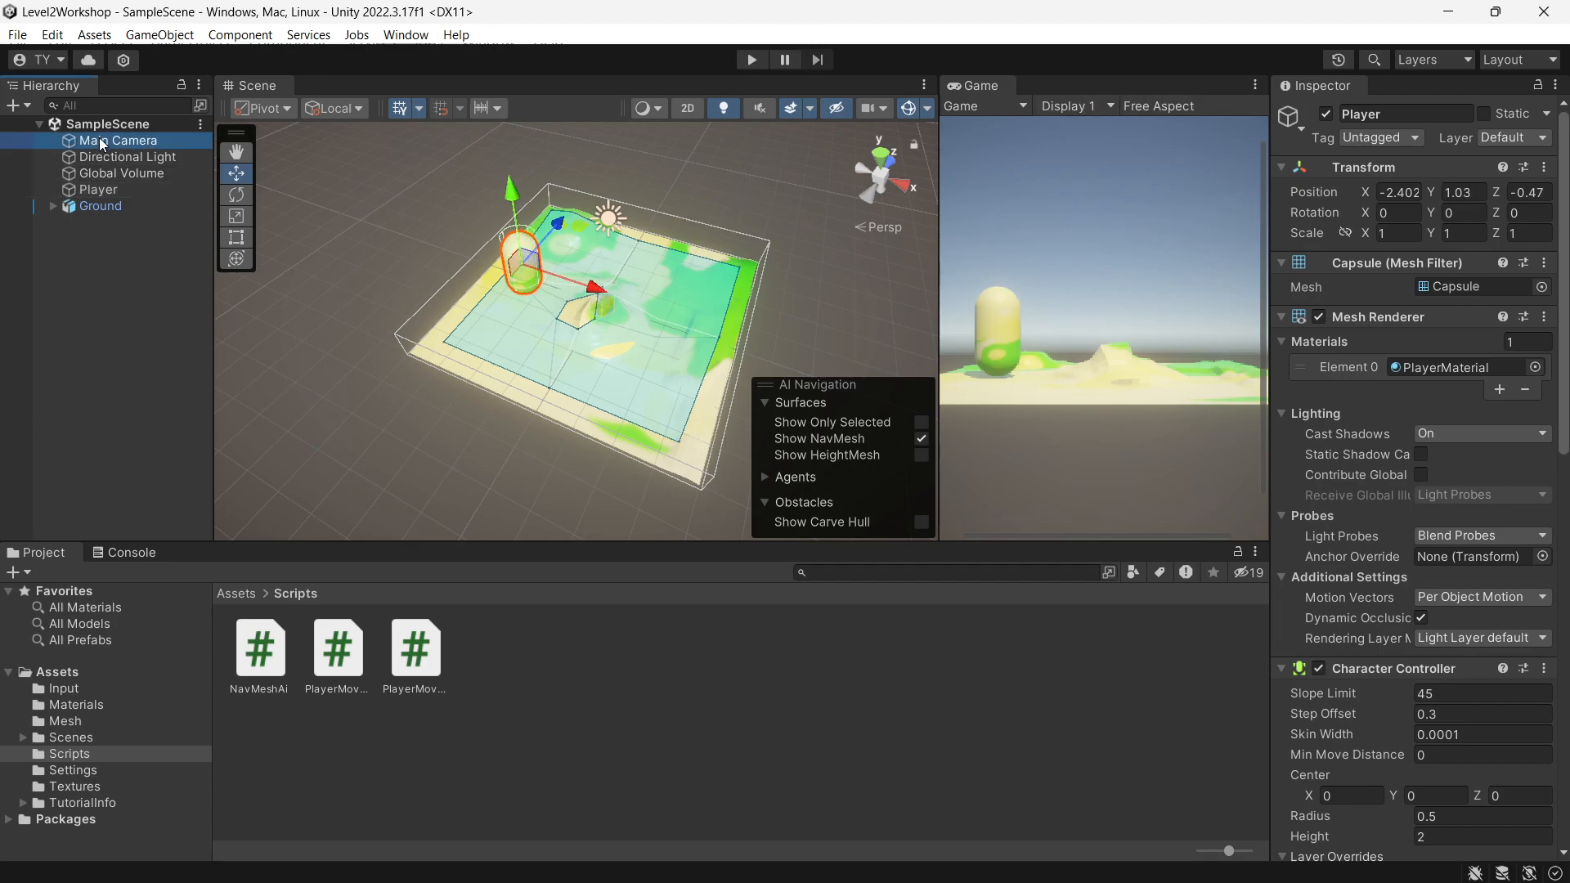
pyautogui.click(111, 303)
pyautogui.rightClick(145, 285)
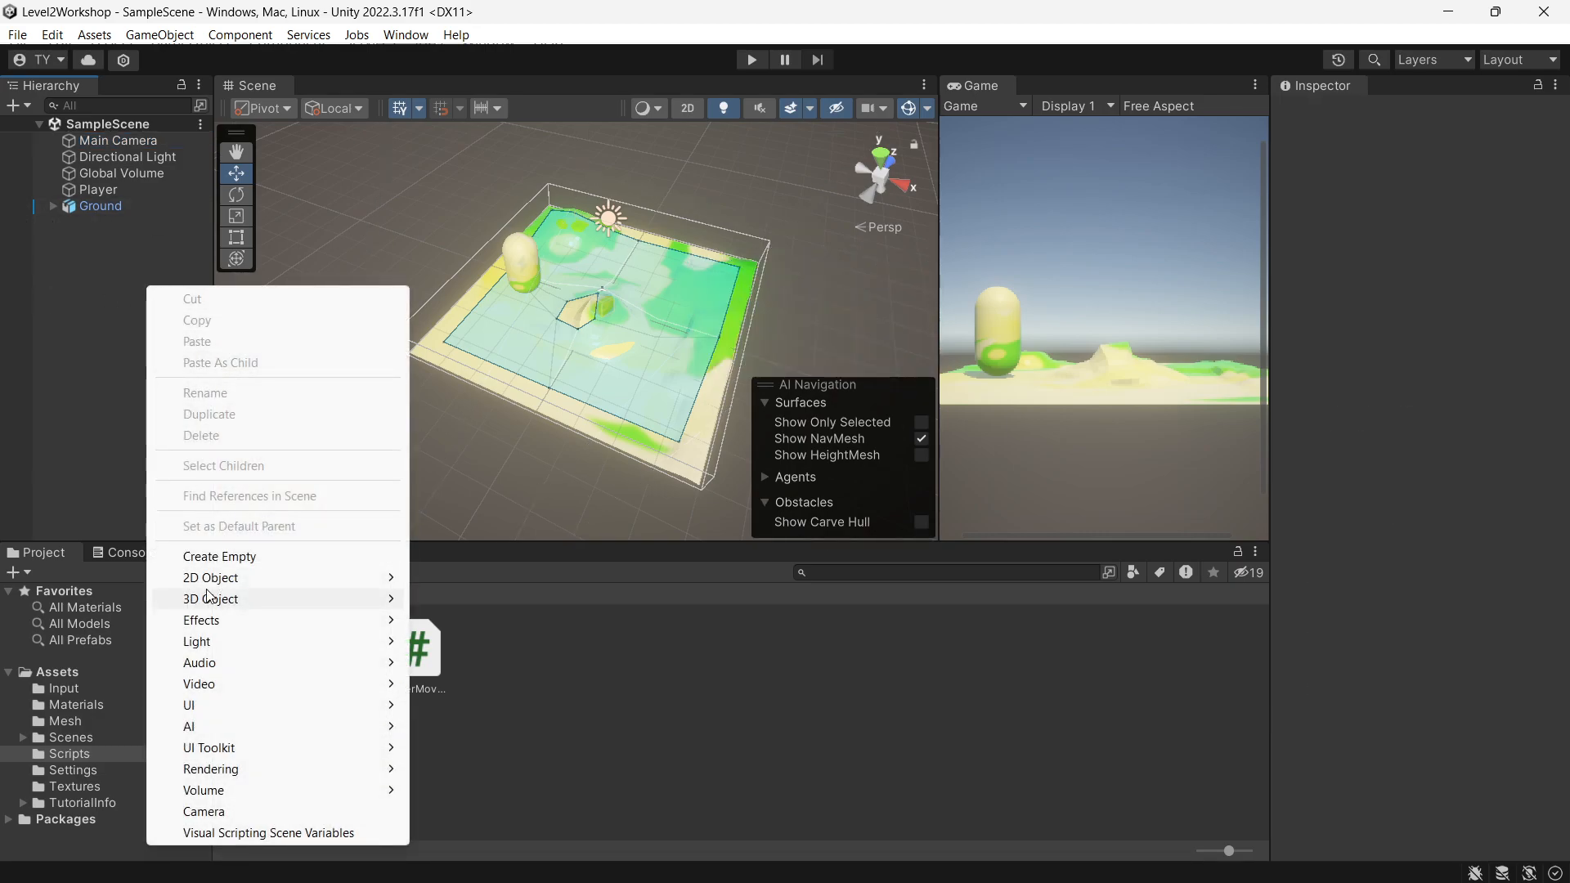
pyautogui.click(238, 556)
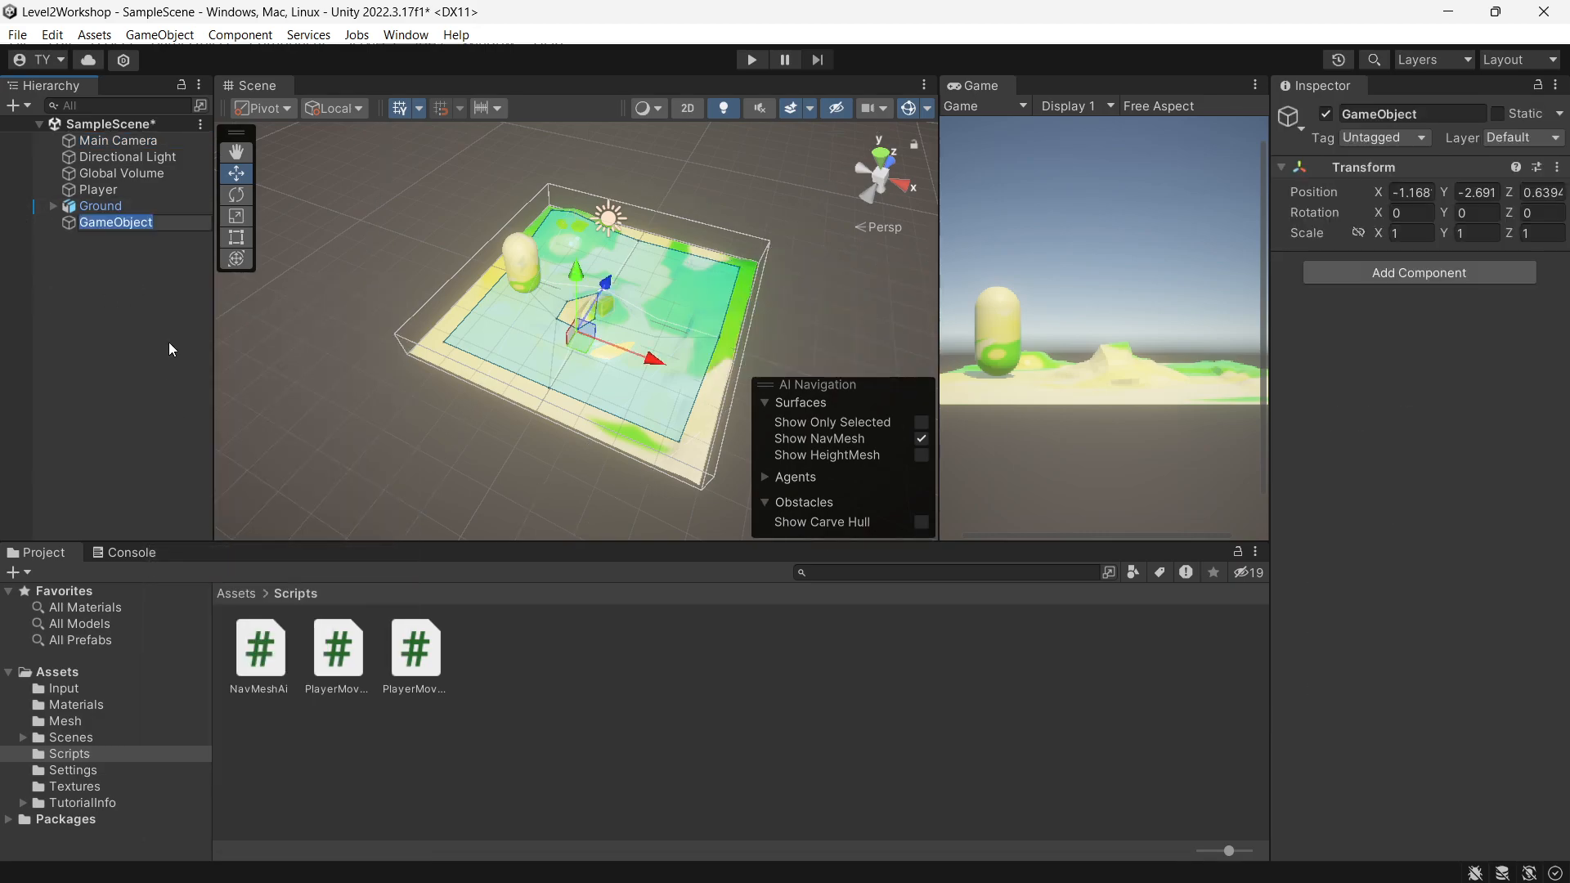
pyautogui.write('Destination')
pyautogui.press('Return')
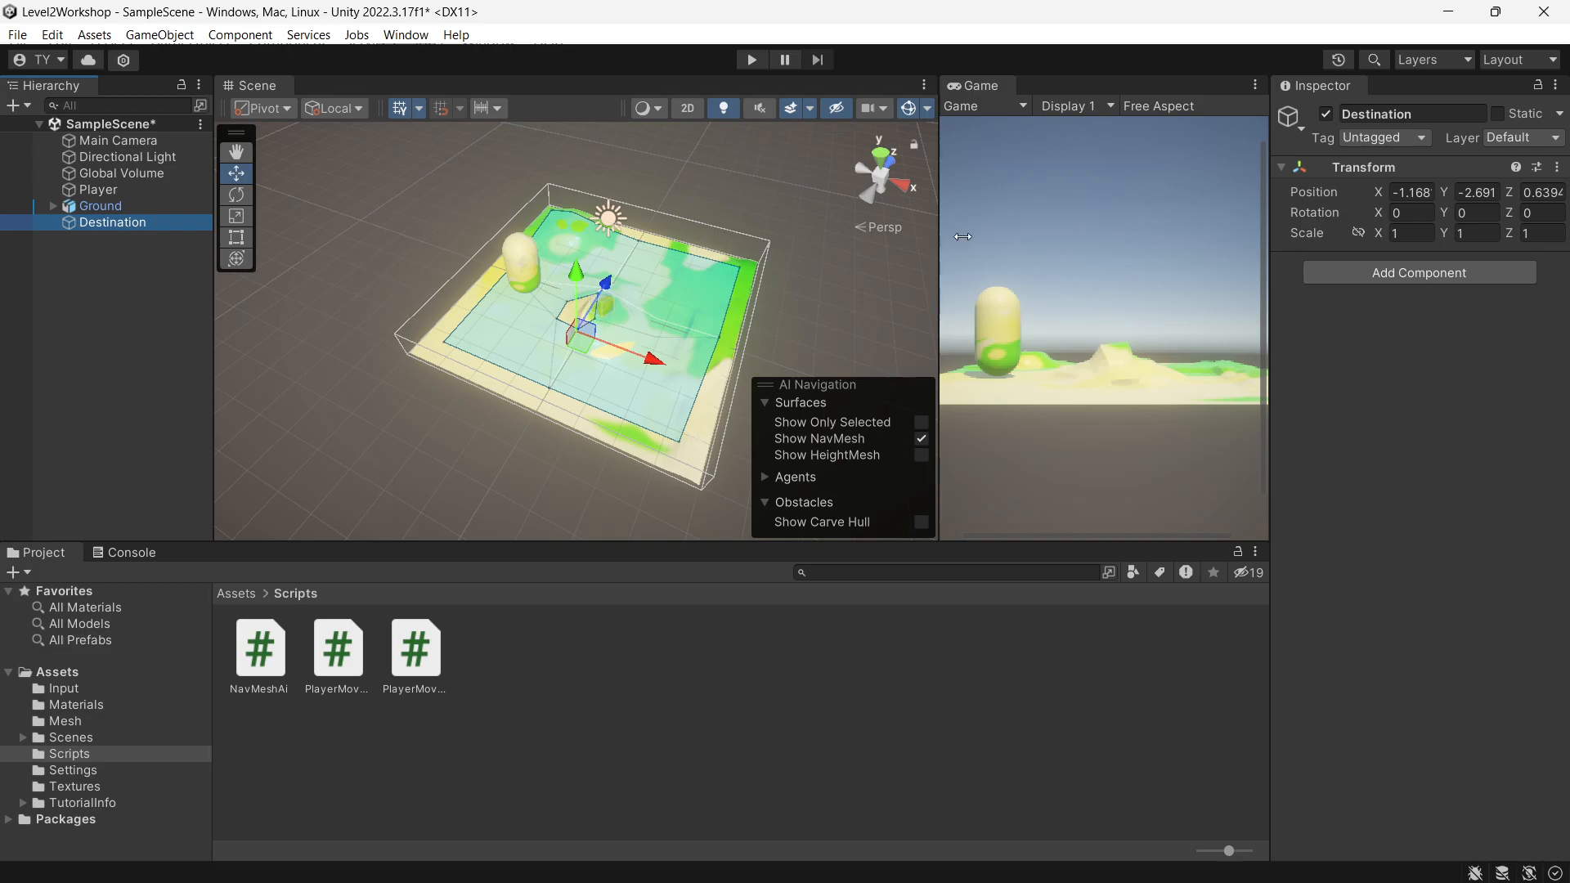
# Set the Destination object's position to 0 on the X, Y and Z axes
pyautogui.click(1424, 195)
pyautogui.write('0')
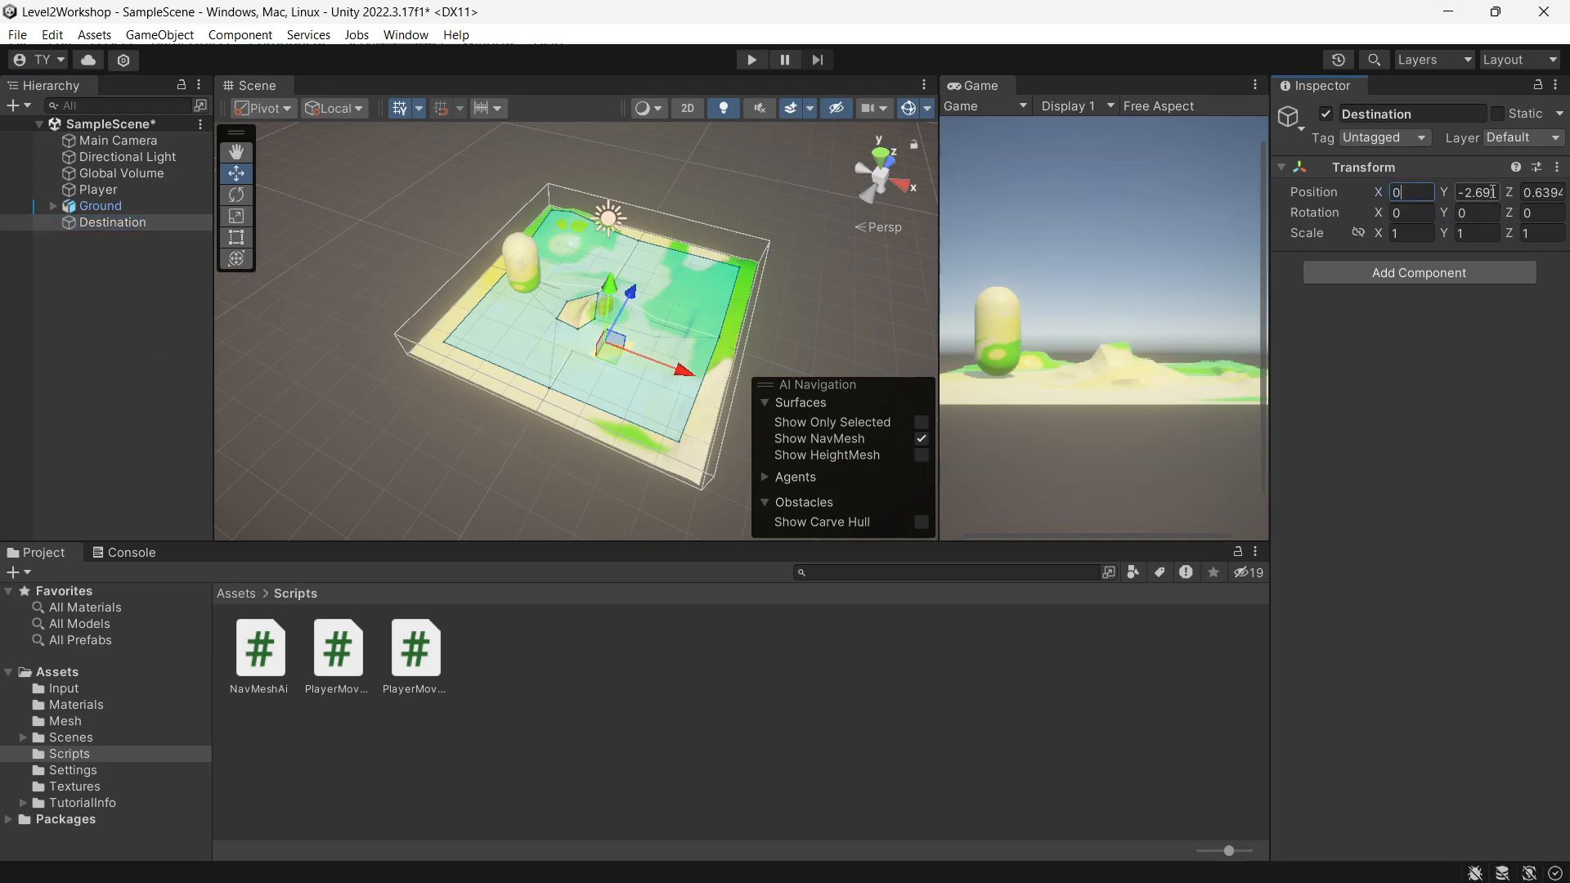
pyautogui.click(1481, 194)
pyautogui.write('0')
pyautogui.click(1533, 197)
pyautogui.write('0')
# Move the Destination object near the ground's far corner, to about X 2.3 and Z 2.57, and save the scene
pyautogui.scroll(5, 496, 372)
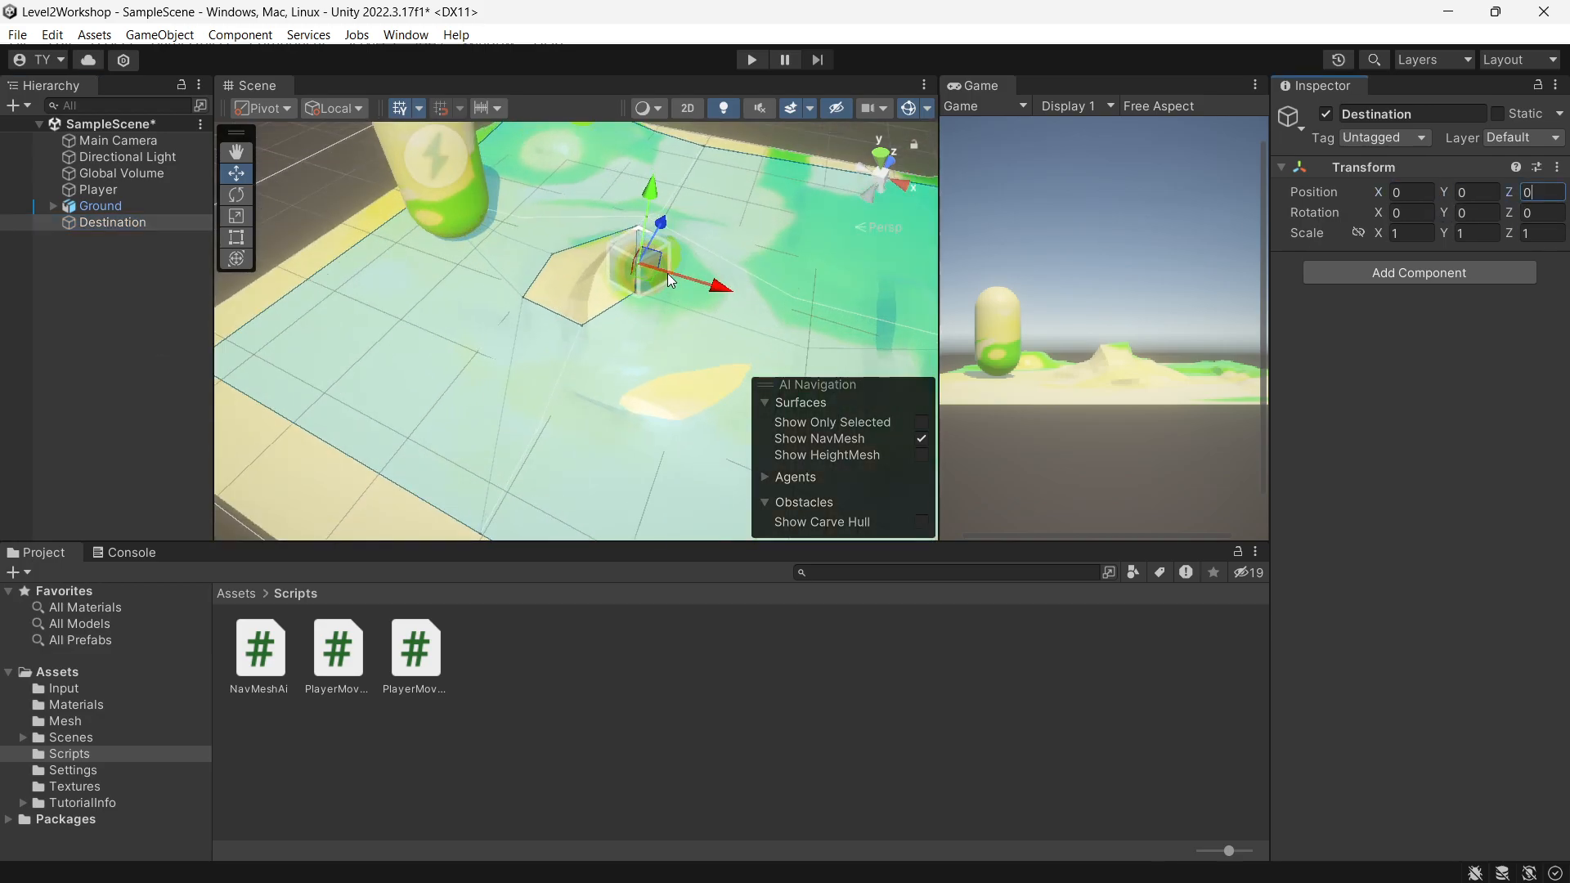
pyautogui.moveTo(702, 382); pyautogui.dragTo(544, 419, button='middle')
pyautogui.click(566, 380)
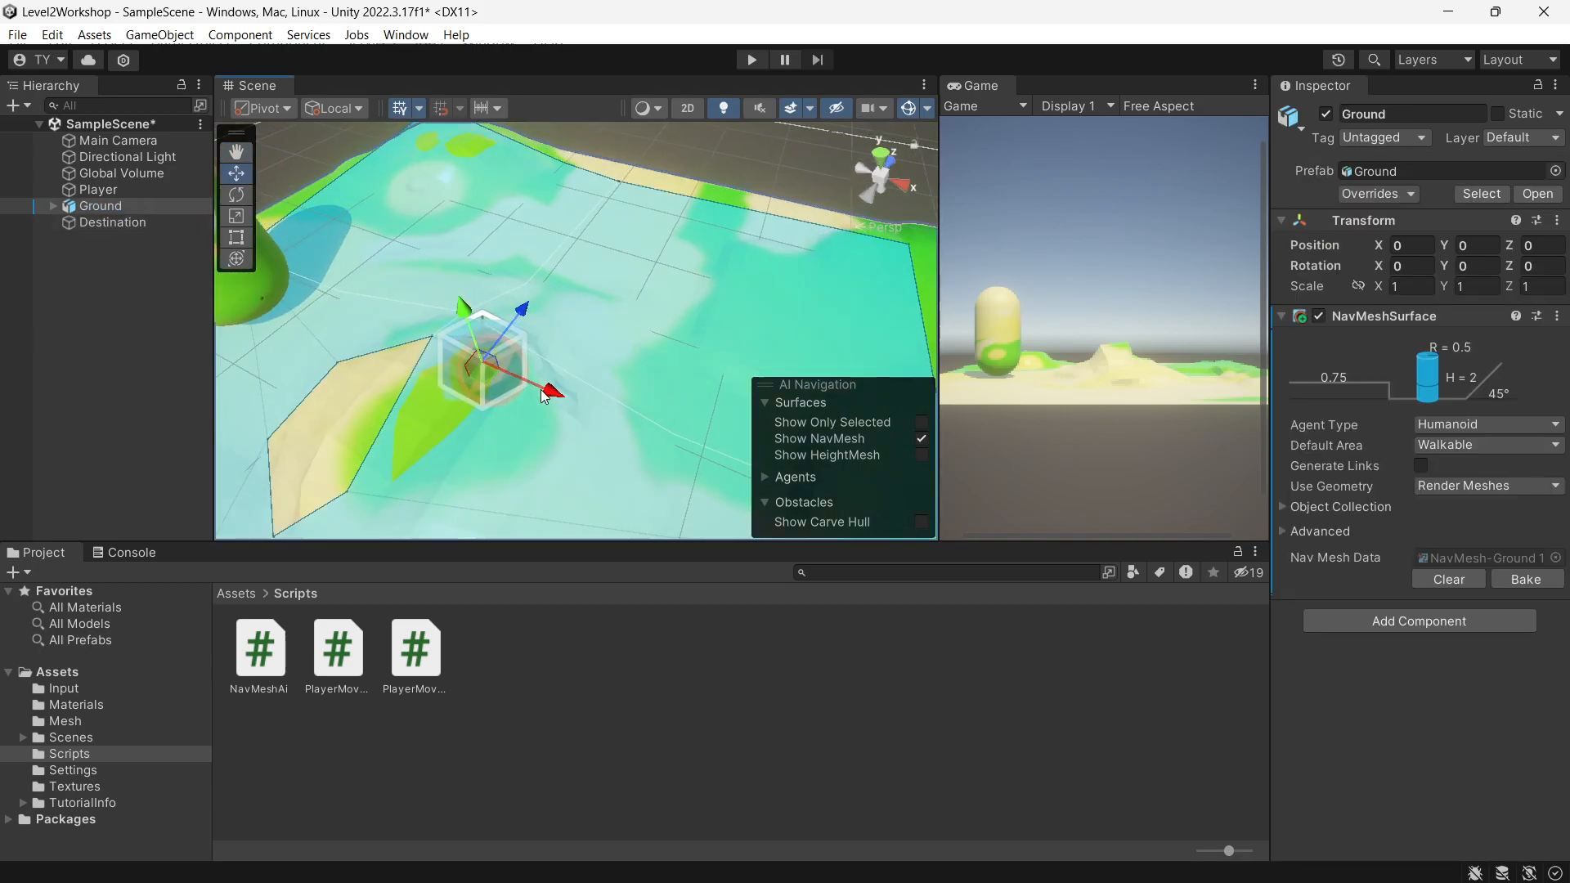
pyautogui.click(115, 223)
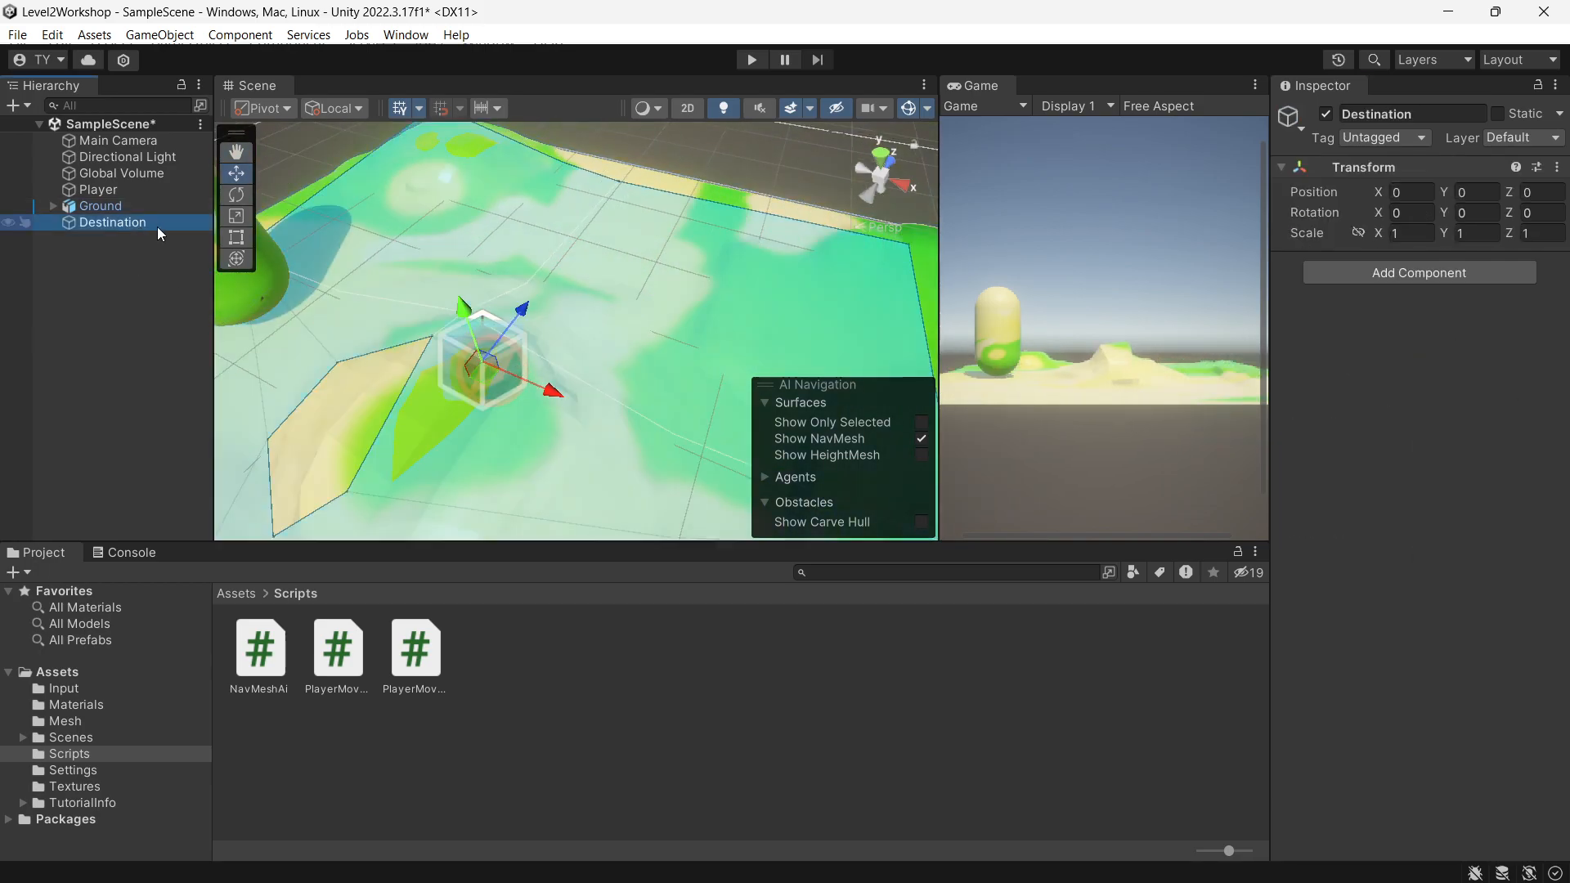
pyautogui.moveTo(541, 387); pyautogui.dragTo(816, 497)
pyautogui.moveTo(736, 337); pyautogui.dragTo(391, 286, button='middle')
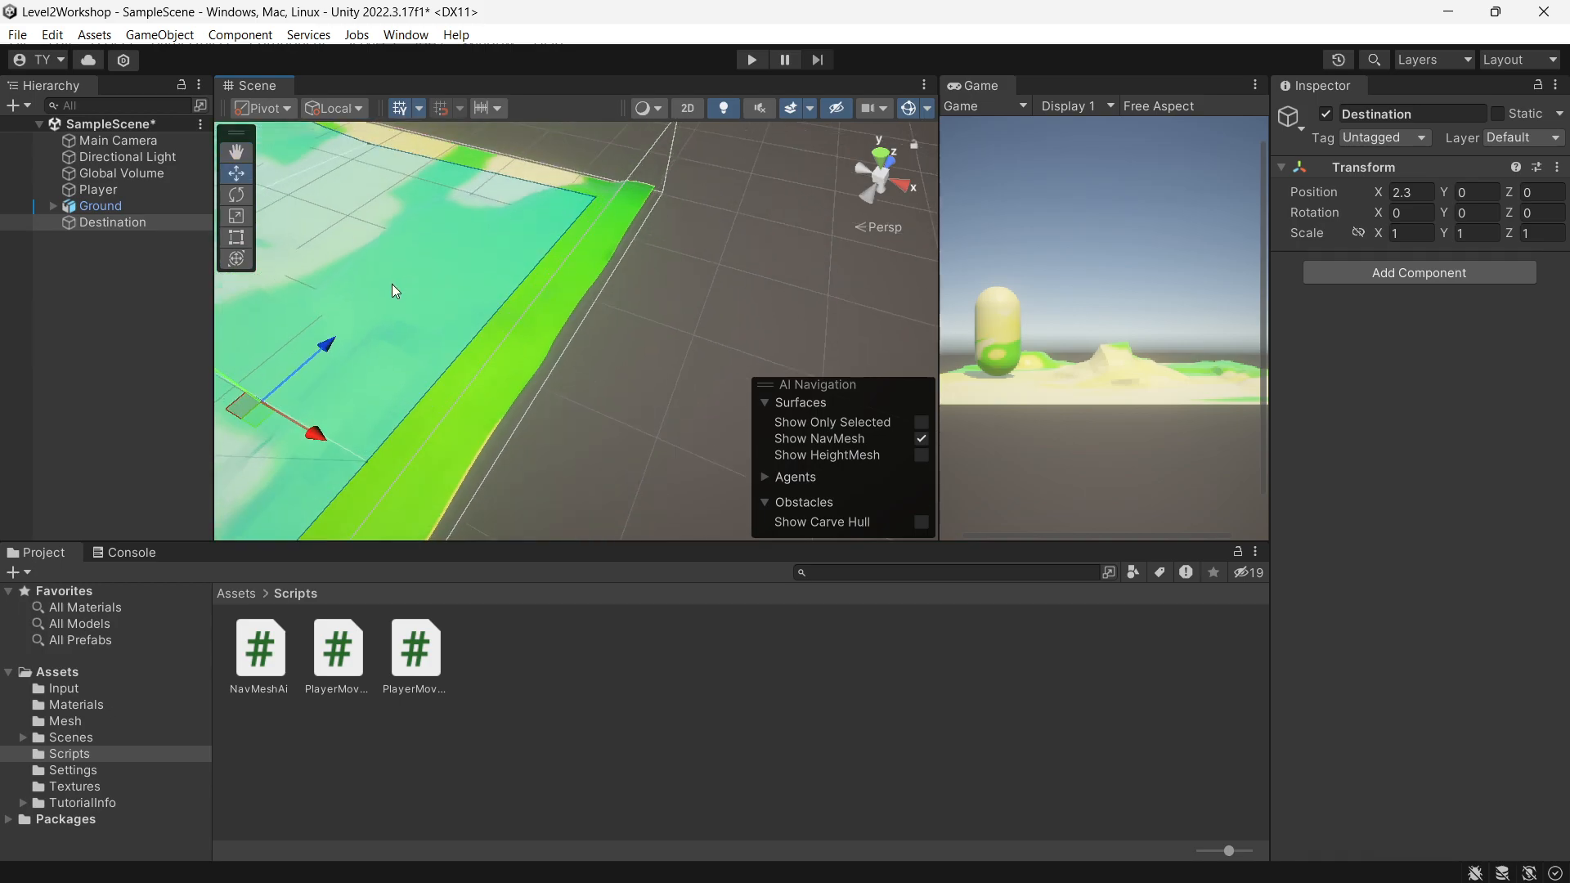
pyautogui.moveTo(329, 346); pyautogui.dragTo(541, 216)
pyautogui.moveTo(363, 301); pyautogui.dragTo(399, 370, button='middle')
pyautogui.scroll(-3, 399, 370)
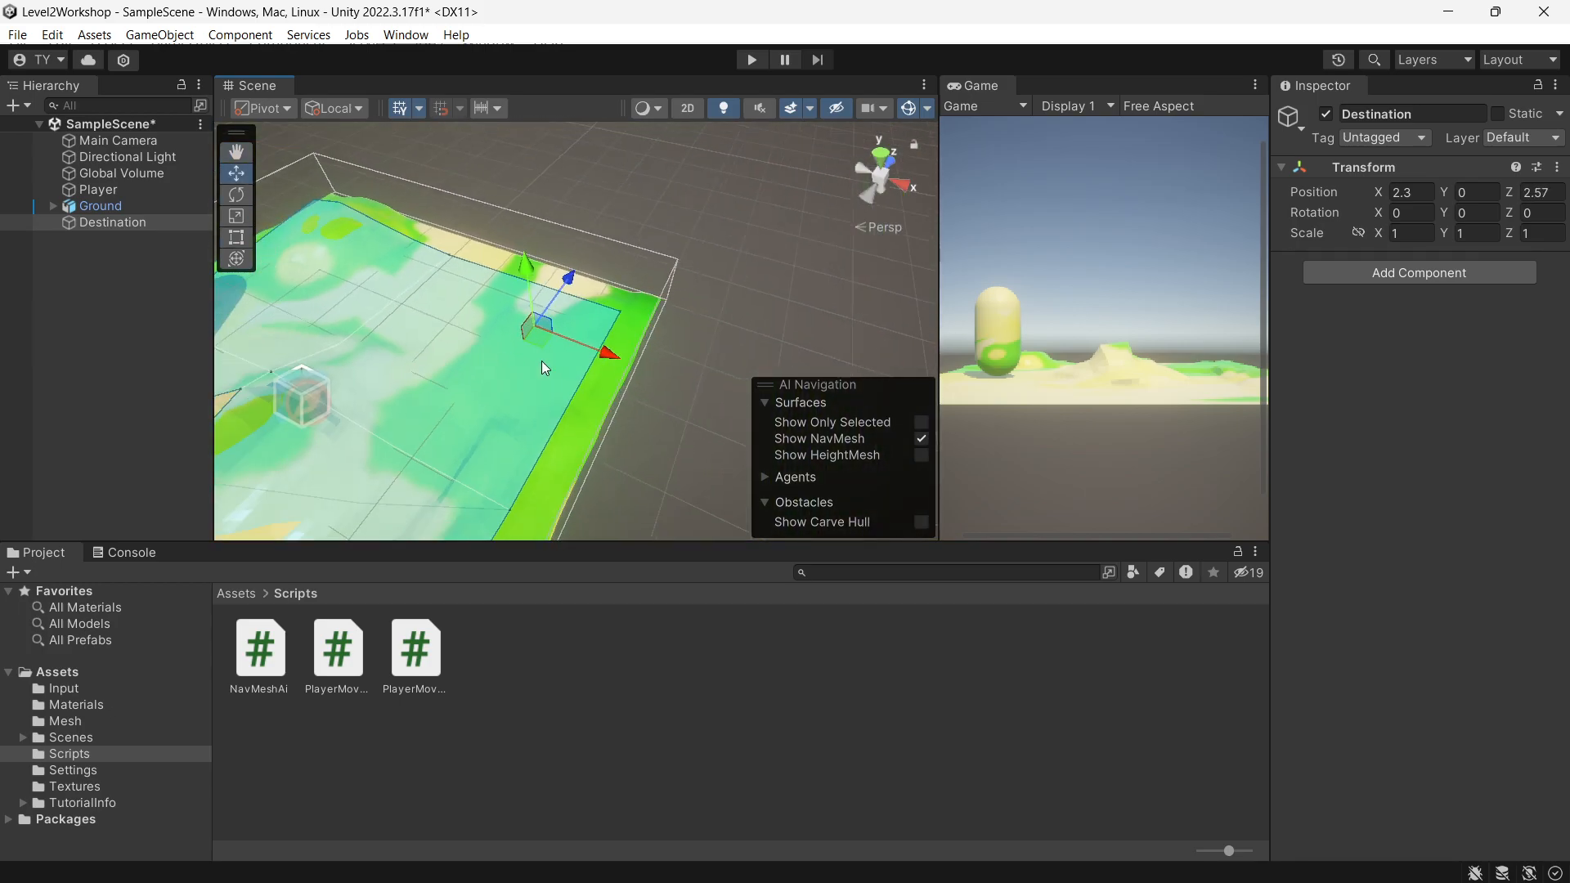
pyautogui.click(115, 219)
pyautogui.hotkey('ctrl', 's')
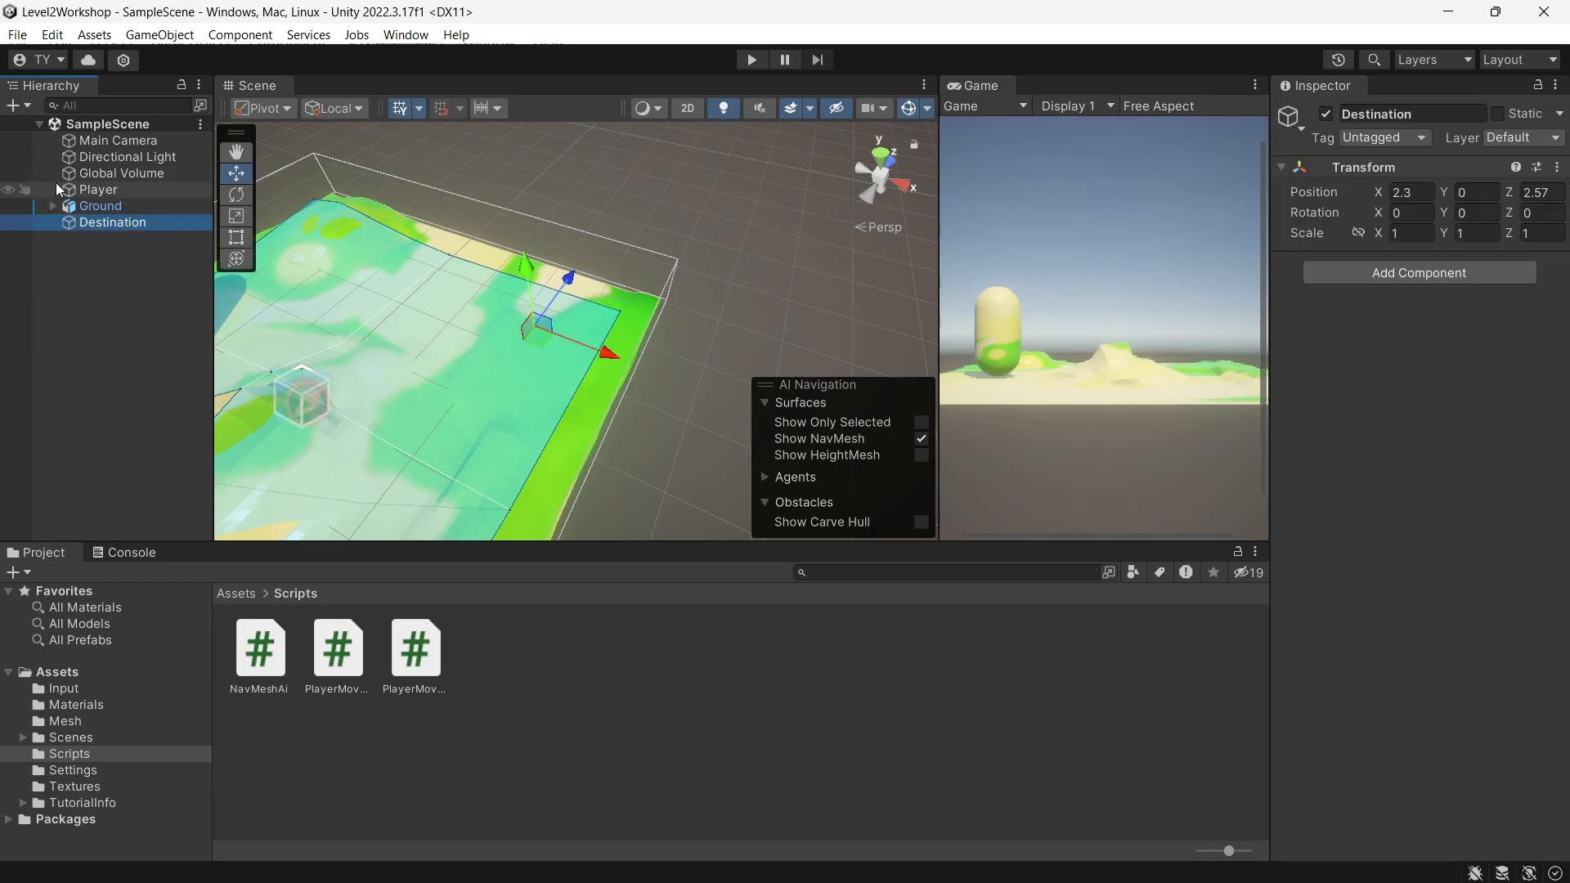
# Switch to Visual Studio, declare "[SerializeField] private Transform destination;" above the agent field in NavMeshAi and save the script
pyautogui.hotkey('alt', 'Tab')
pyautogui.scroll(4, 450, 191)
pyautogui.click(749, 292)
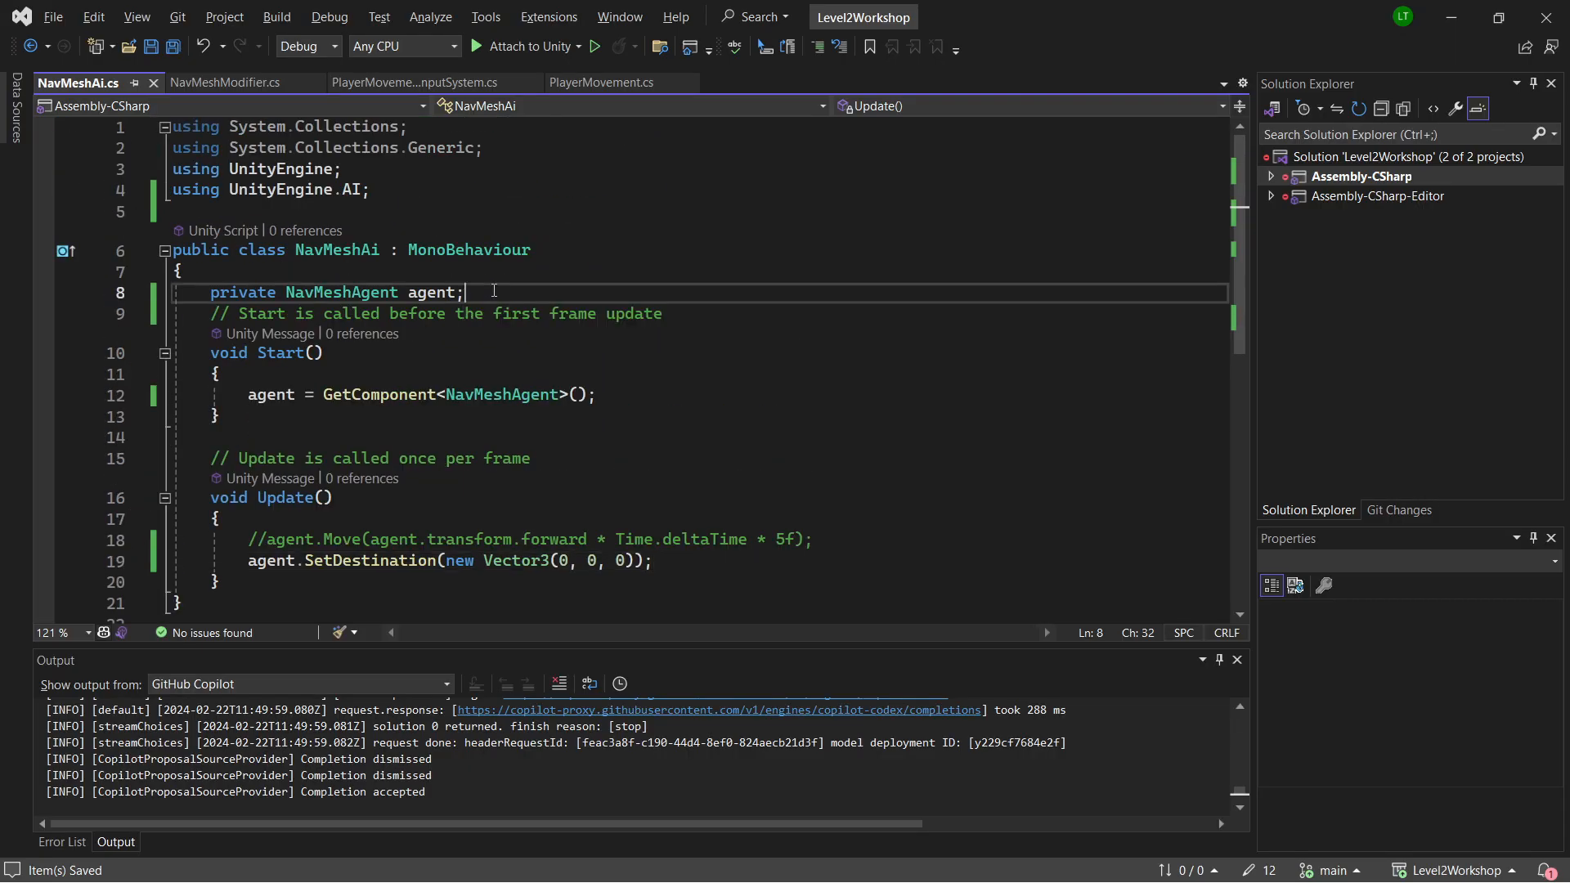
pyautogui.press('Return')
pyautogui.press('BackSpace')
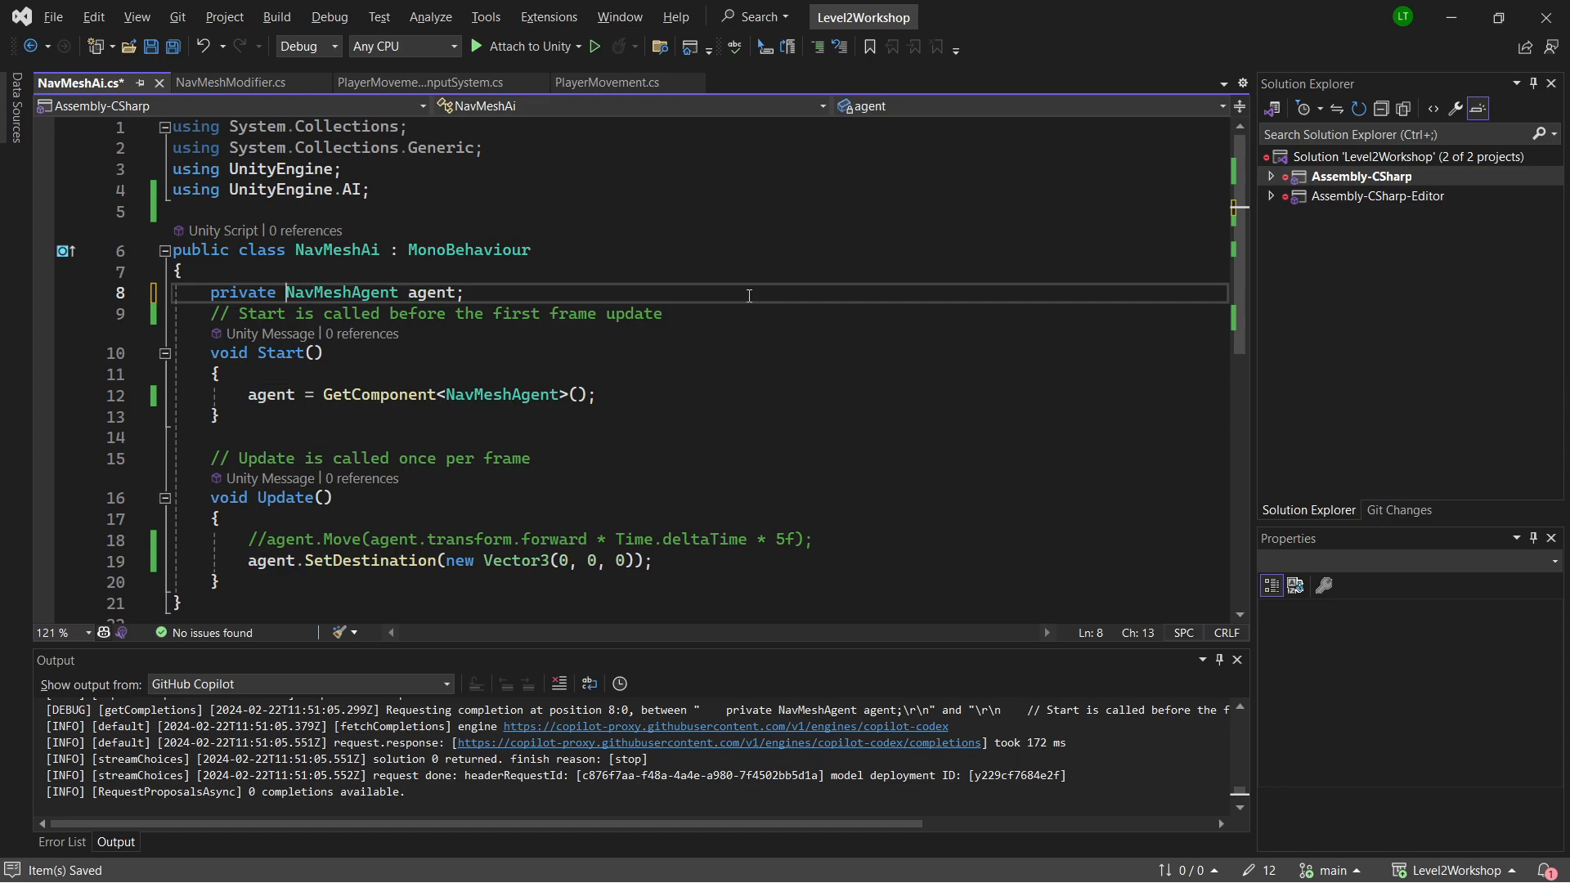
pyautogui.press('Home')
pyautogui.press('Return')
pyautogui.press('Up')
pyautogui.write('[Serial')
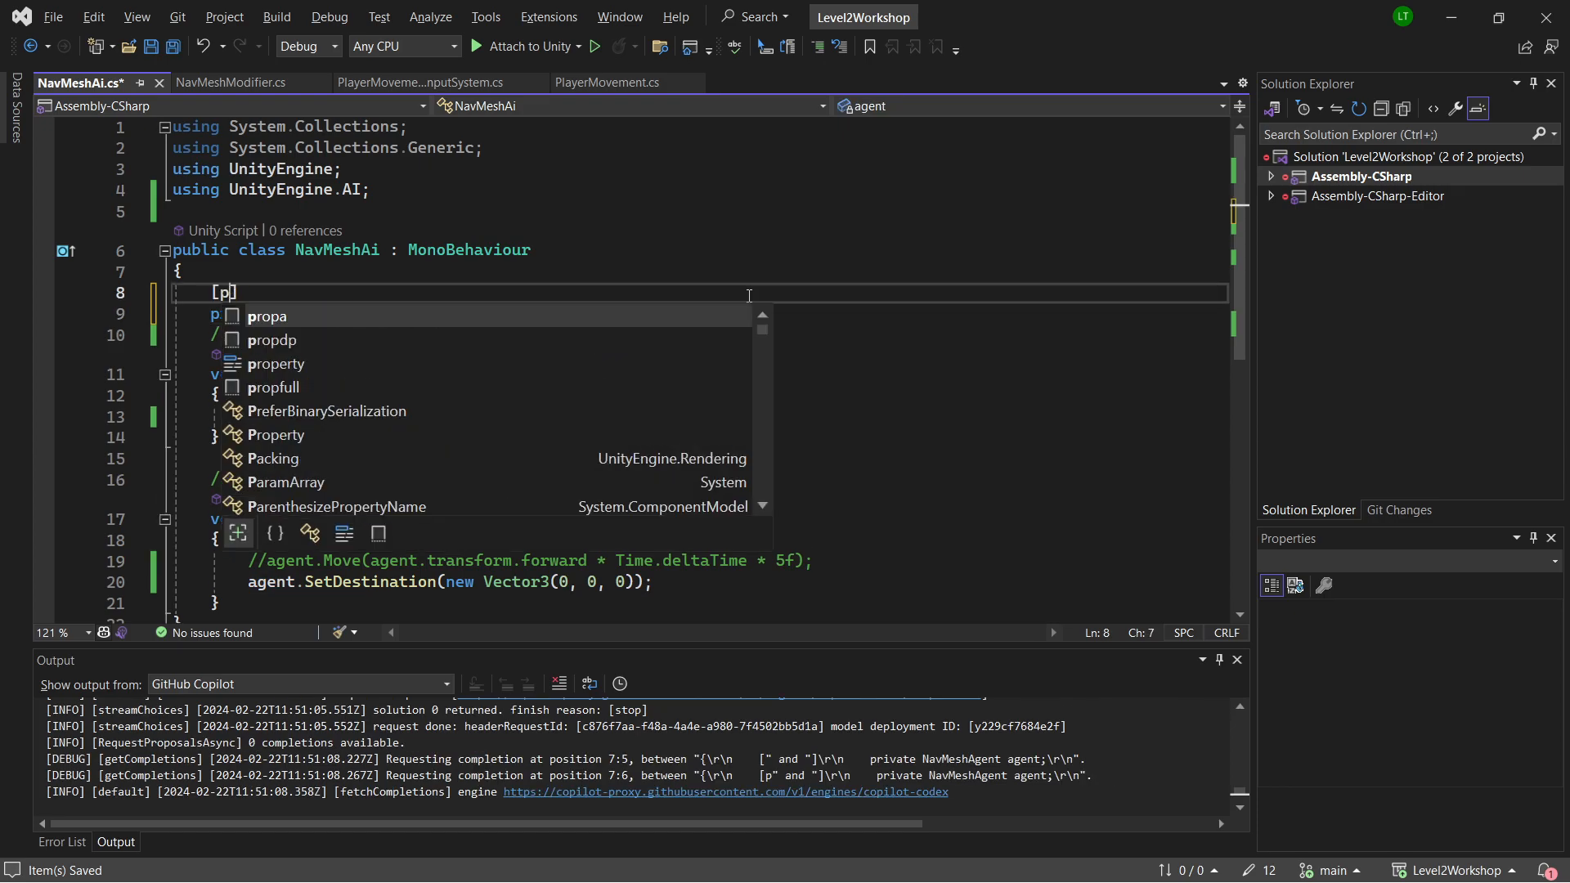
pyautogui.write('izeField] ')
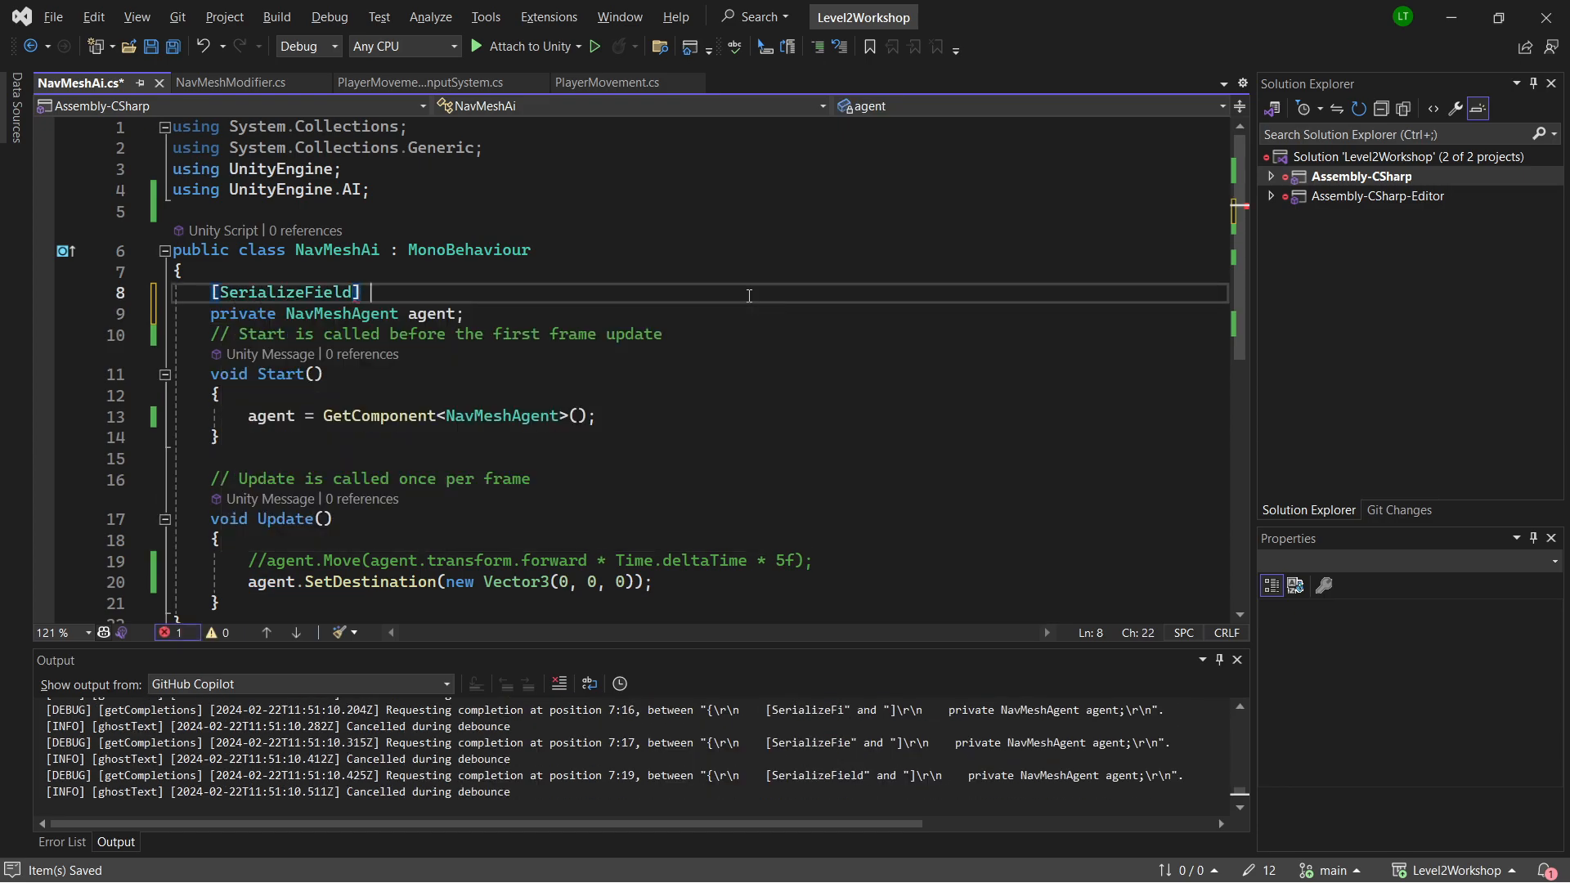
pyautogui.write('private Transfo')
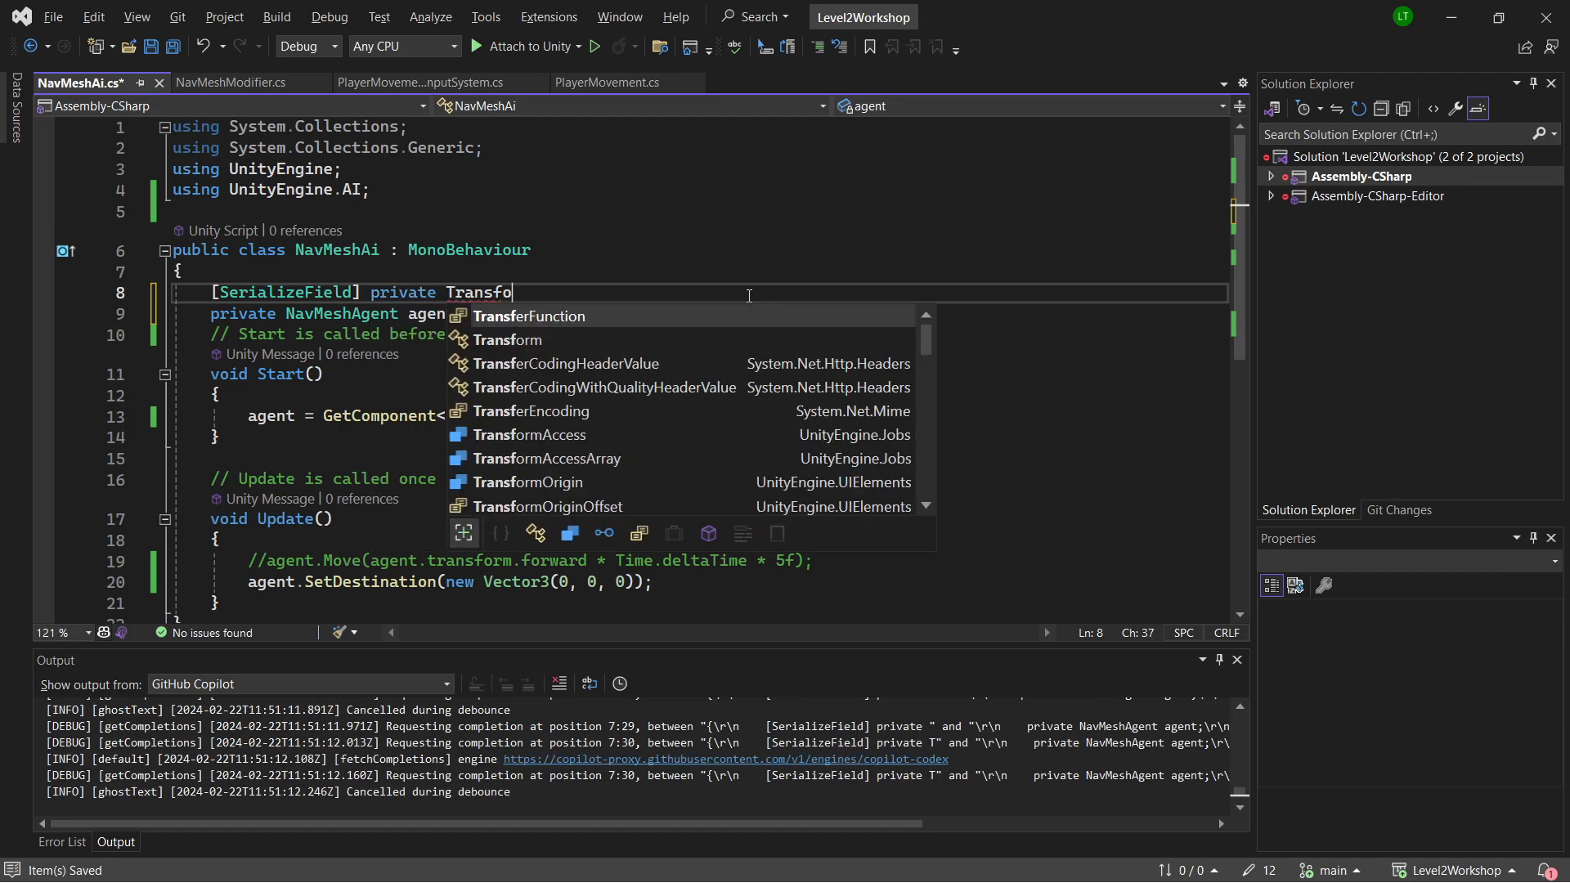
pyautogui.write('rm destination;')
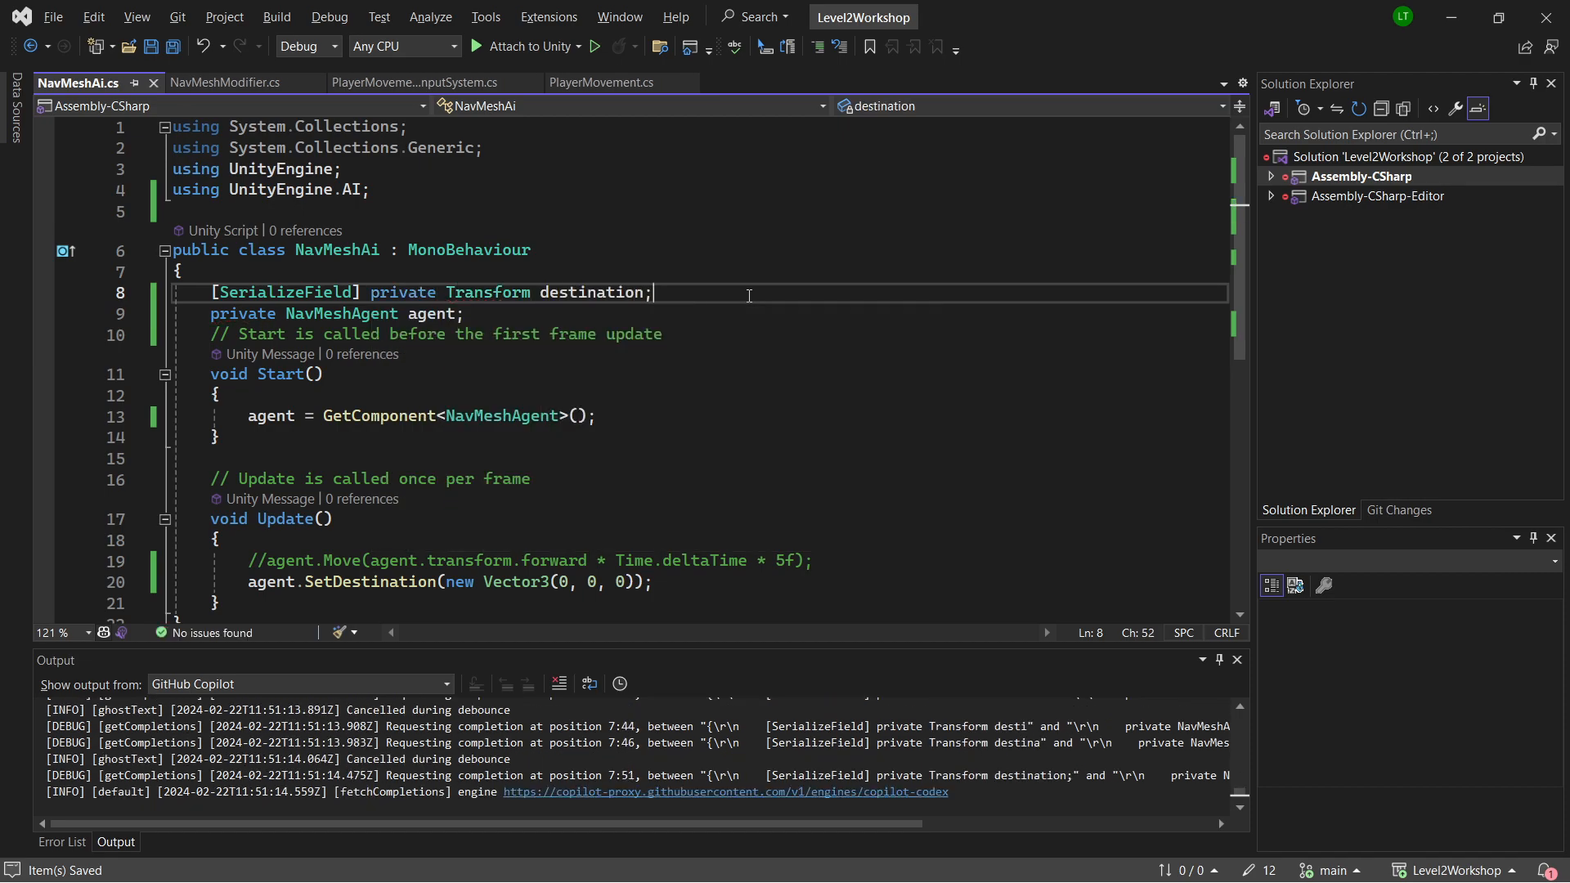
# Replace the new Vector3(0, 0, 0) argument of agent.SetDestination with destination.position and save the script
pyautogui.scroll(-3, 911, 509)
pyautogui.scroll(2, 726, 365)
pyautogui.click(752, 456)
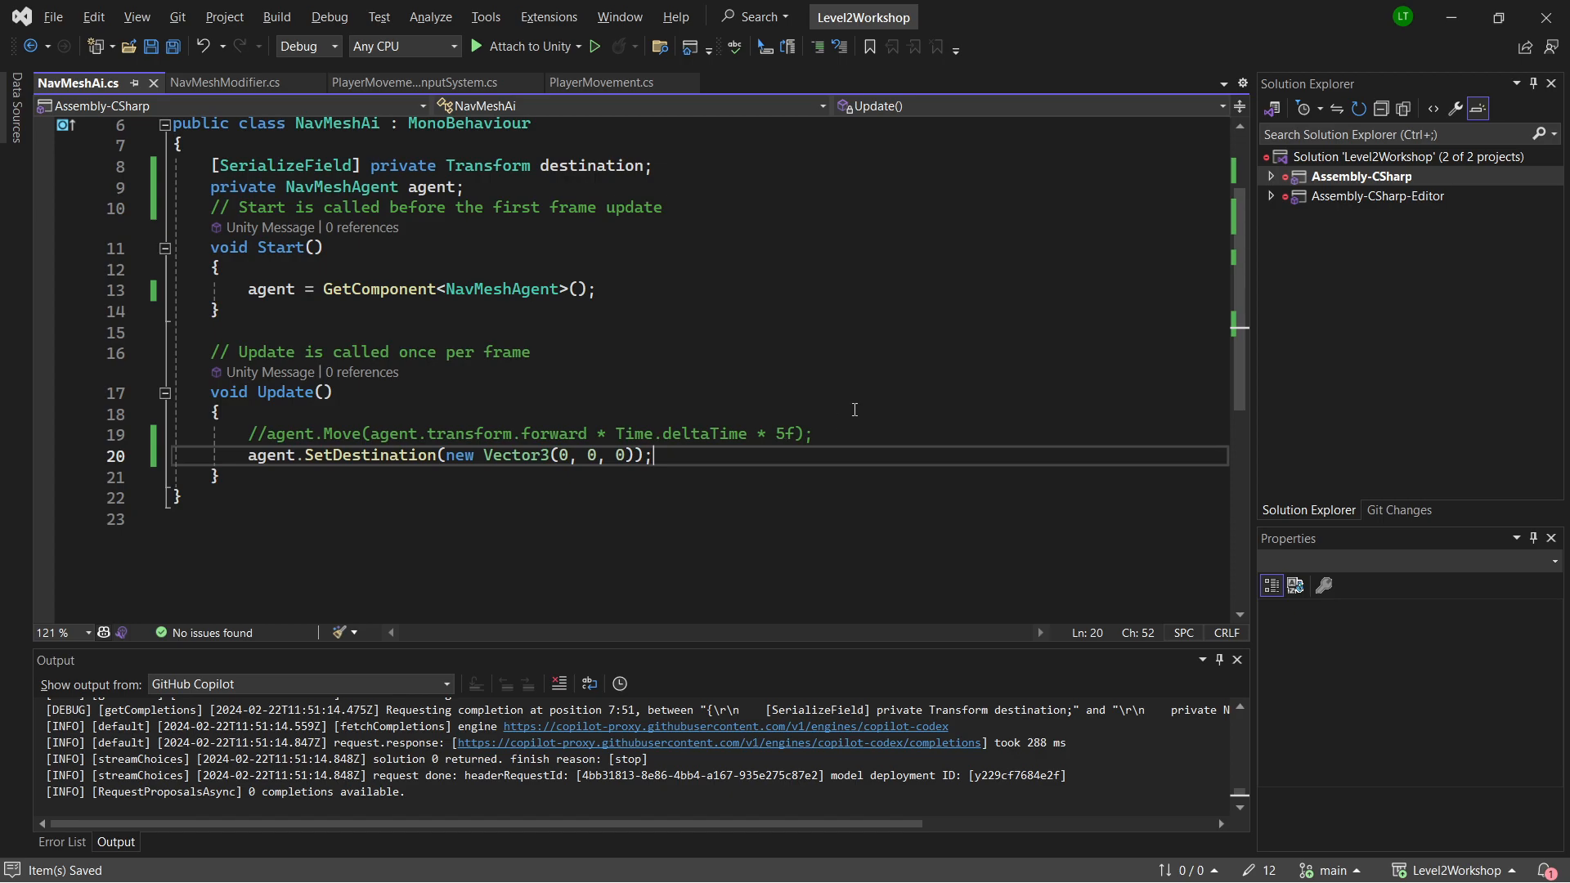
pyautogui.scroll(2, 619, 486)
pyautogui.scroll(-2, 493, 456)
pyautogui.moveTo(447, 456); pyautogui.dragTo(633, 456)
pyautogui.write('destination.')
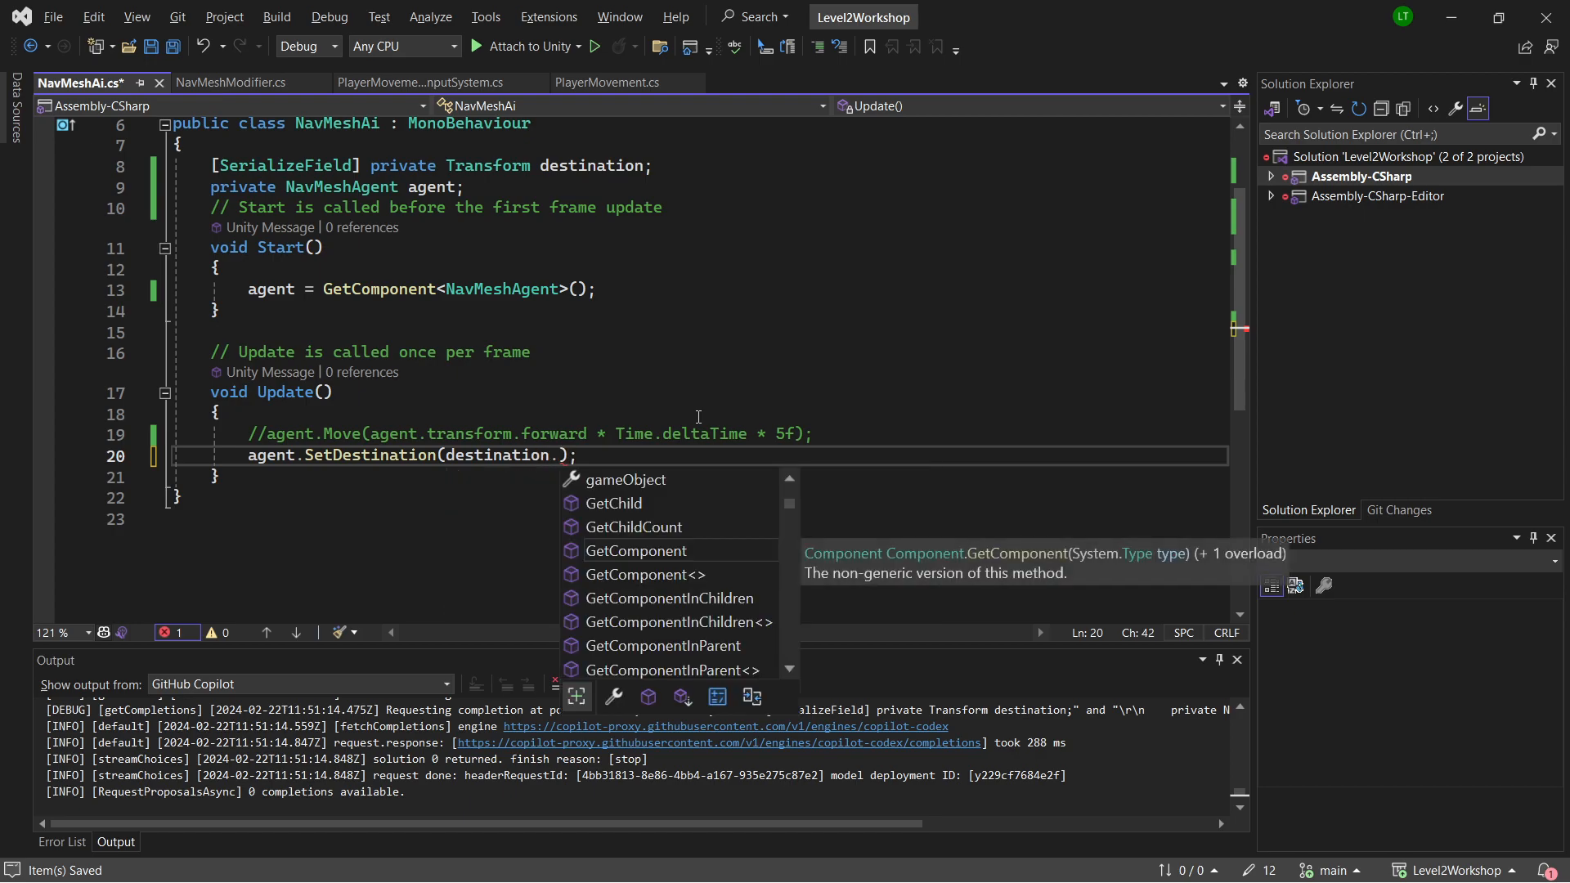
pyautogui.write('position')
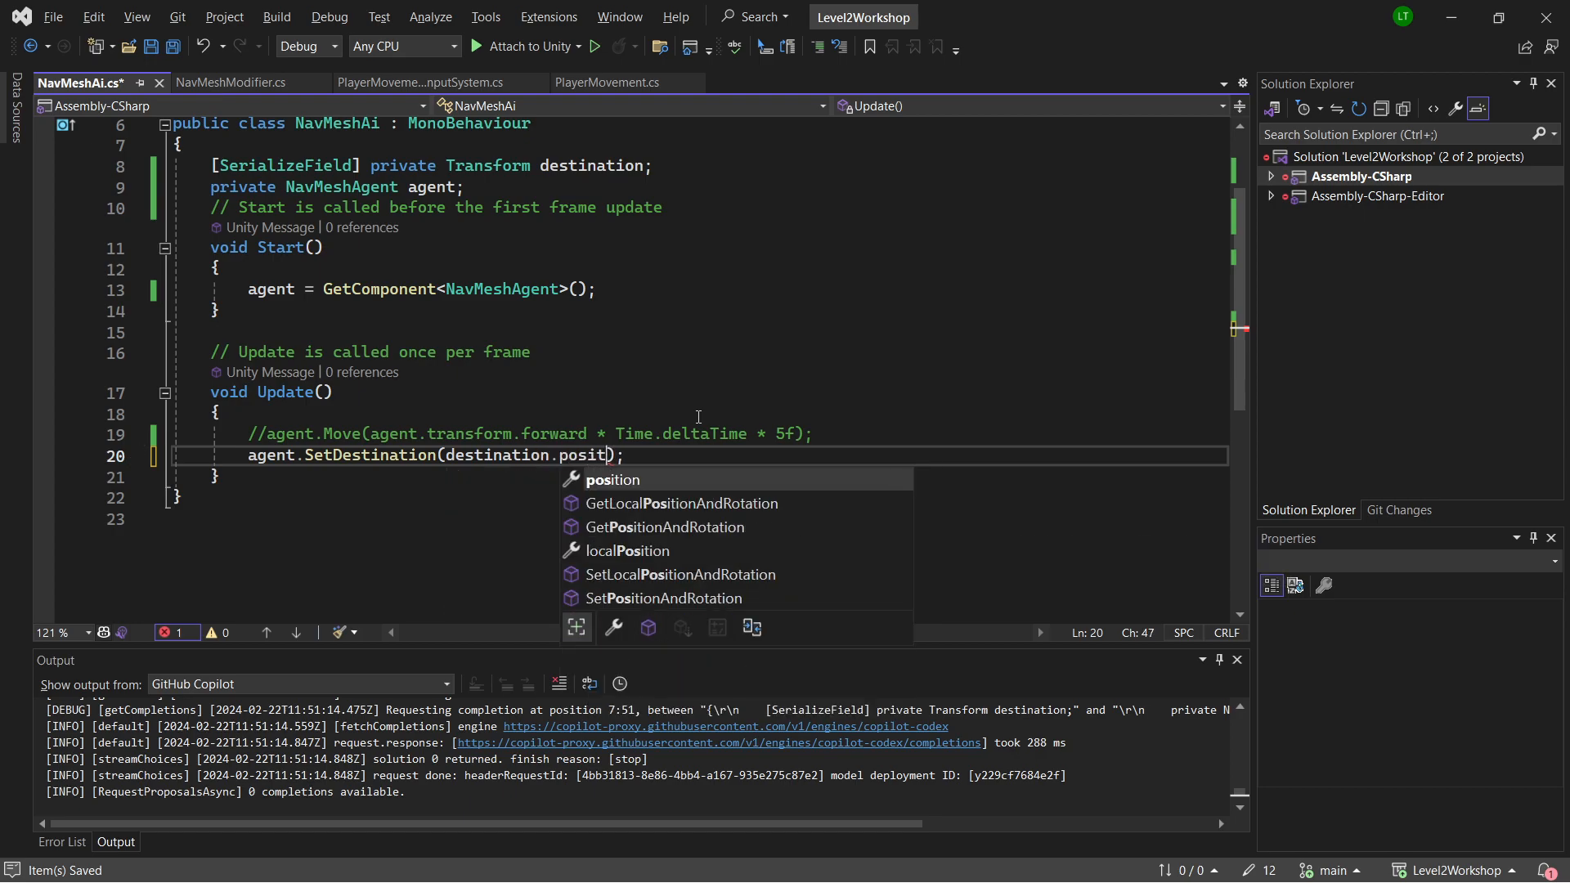
pyautogui.write(')')
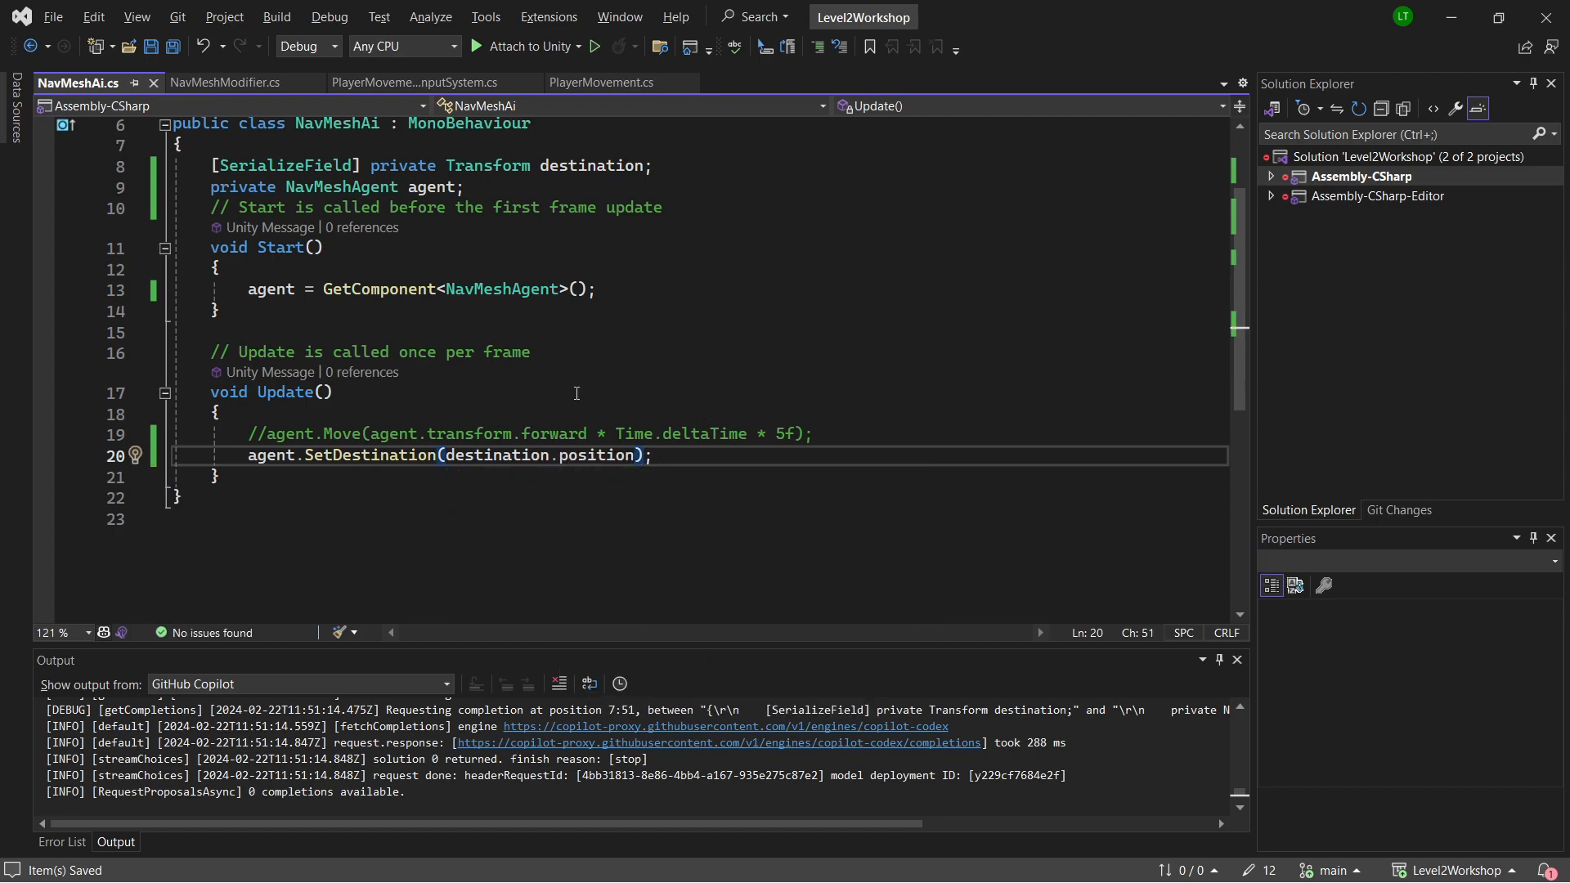
# Switch to Unity and remove the Character Controller component from the Player object
pyautogui.hotkey('alt', 'Tab')
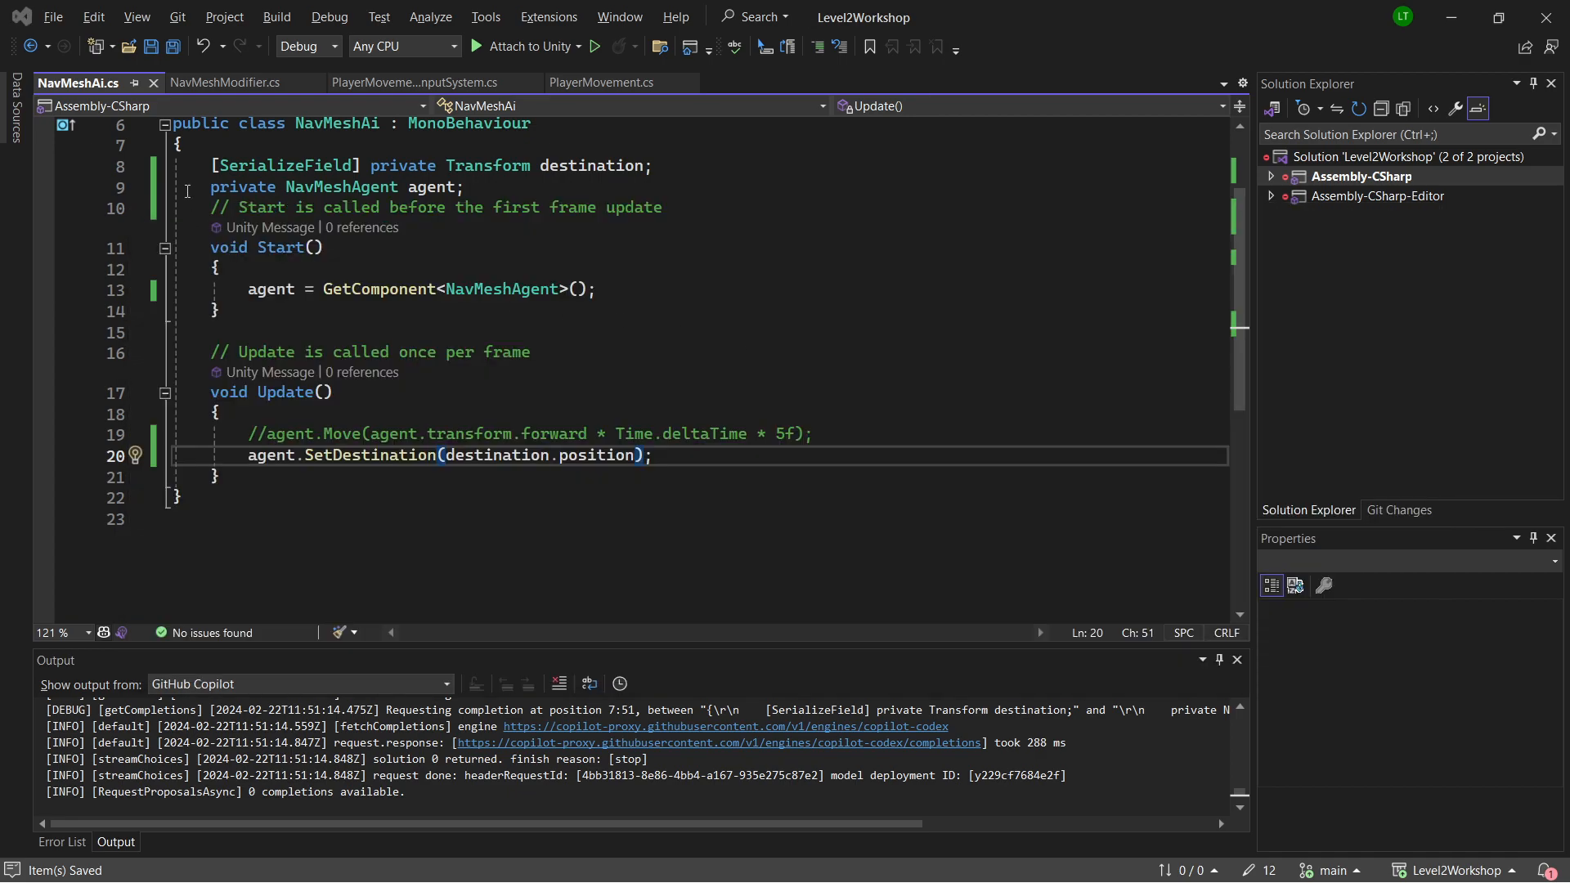
pyautogui.hotkey('alt', 'Tab')
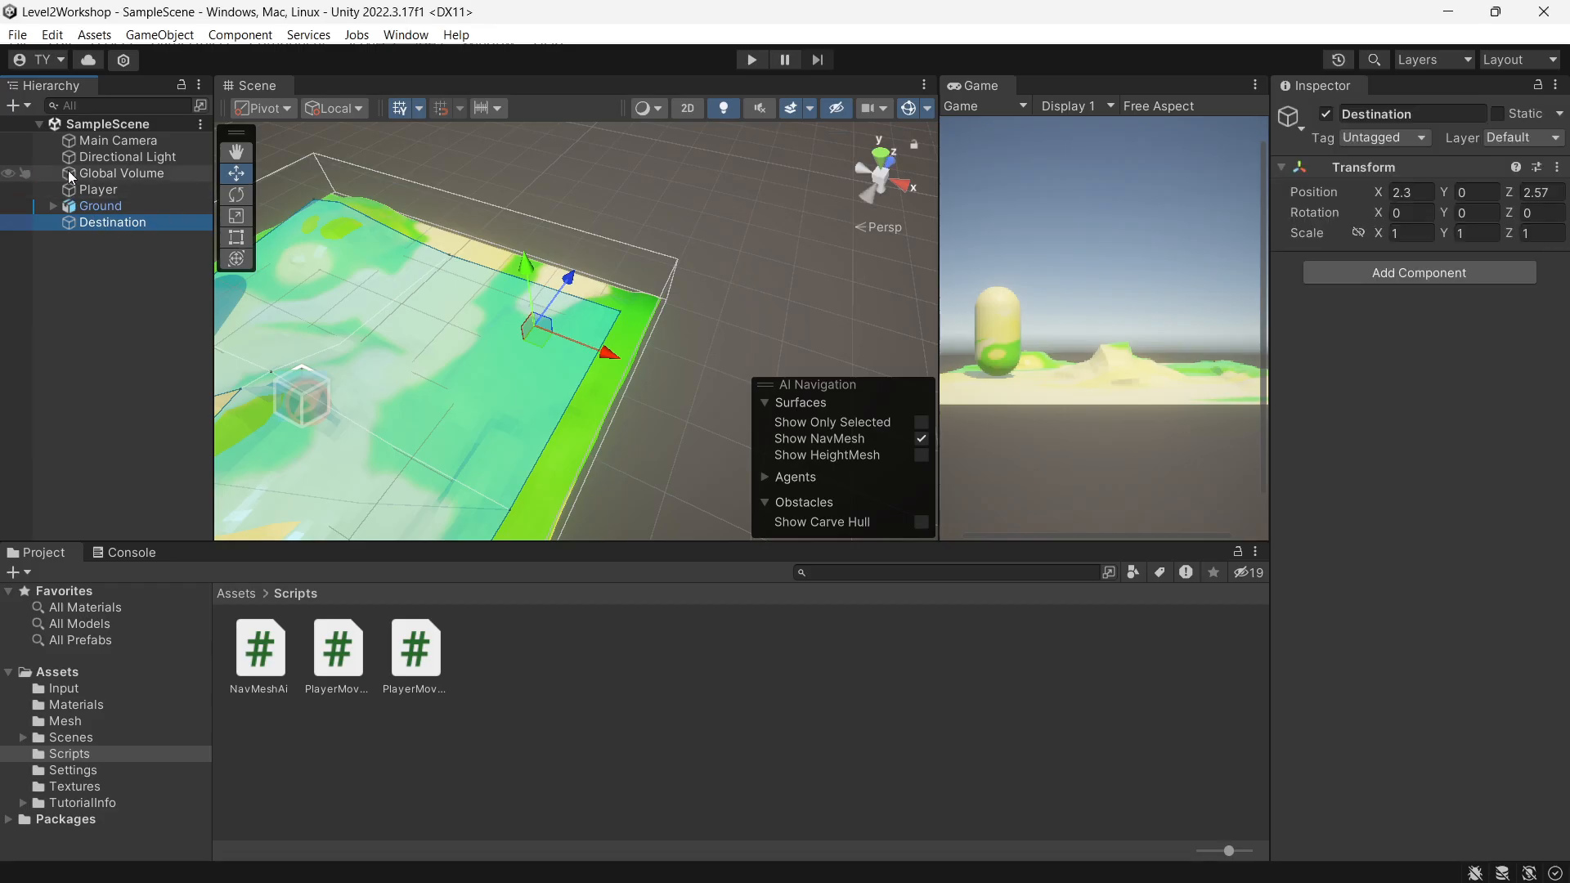
pyautogui.click(115, 210)
pyautogui.click(100, 174)
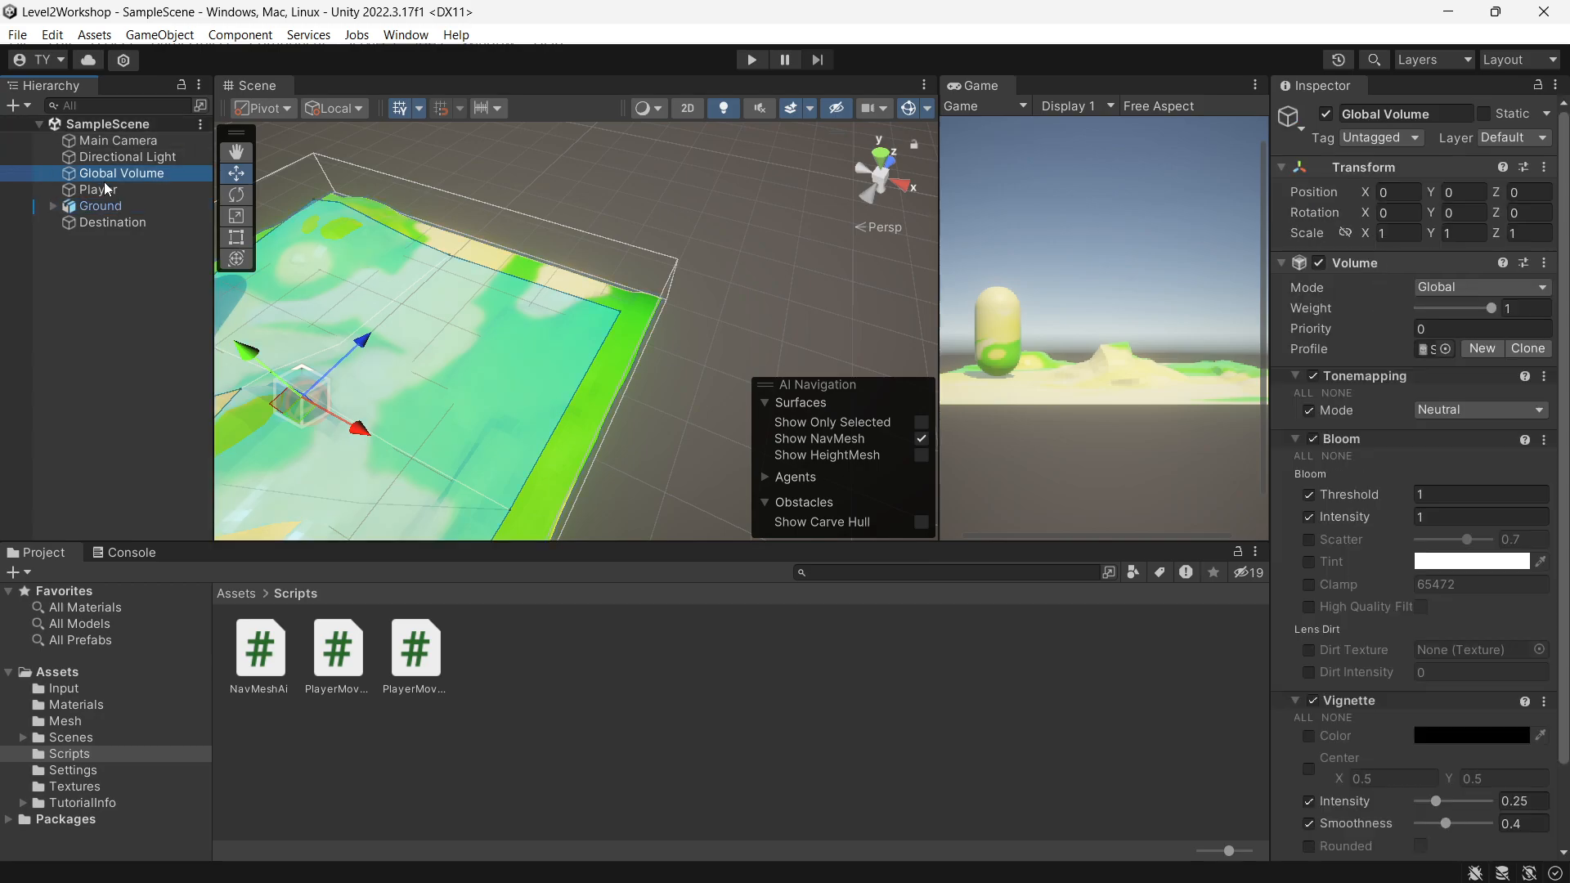
pyautogui.click(100, 190)
pyautogui.scroll(-6, 1450, 357)
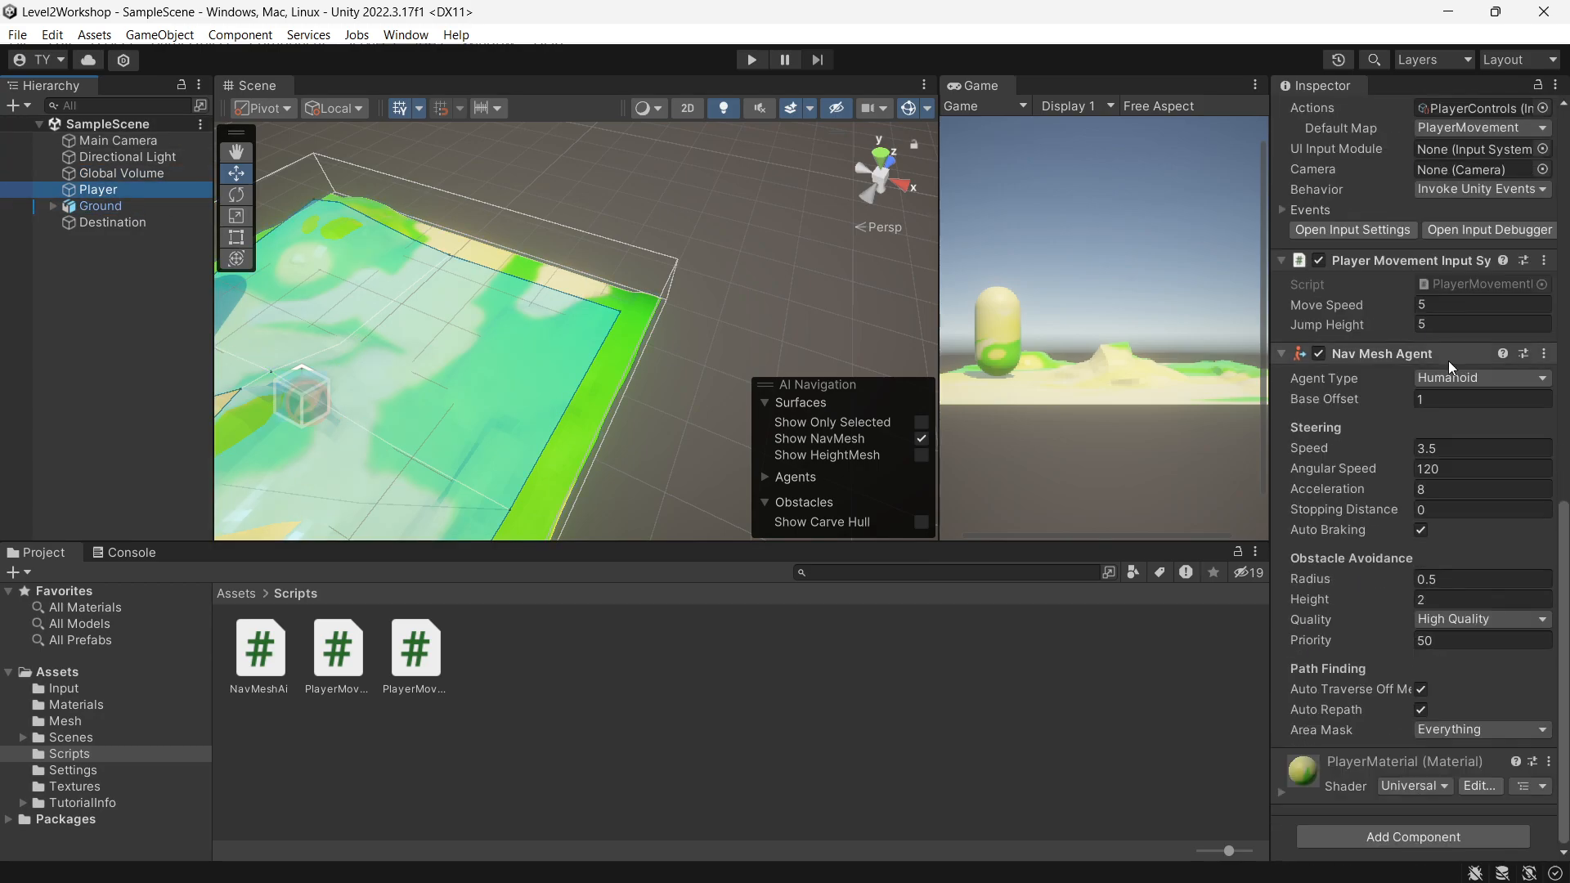
pyautogui.scroll(3, 1450, 358)
pyautogui.scroll(3, 1450, 358)
pyautogui.click(1543, 244)
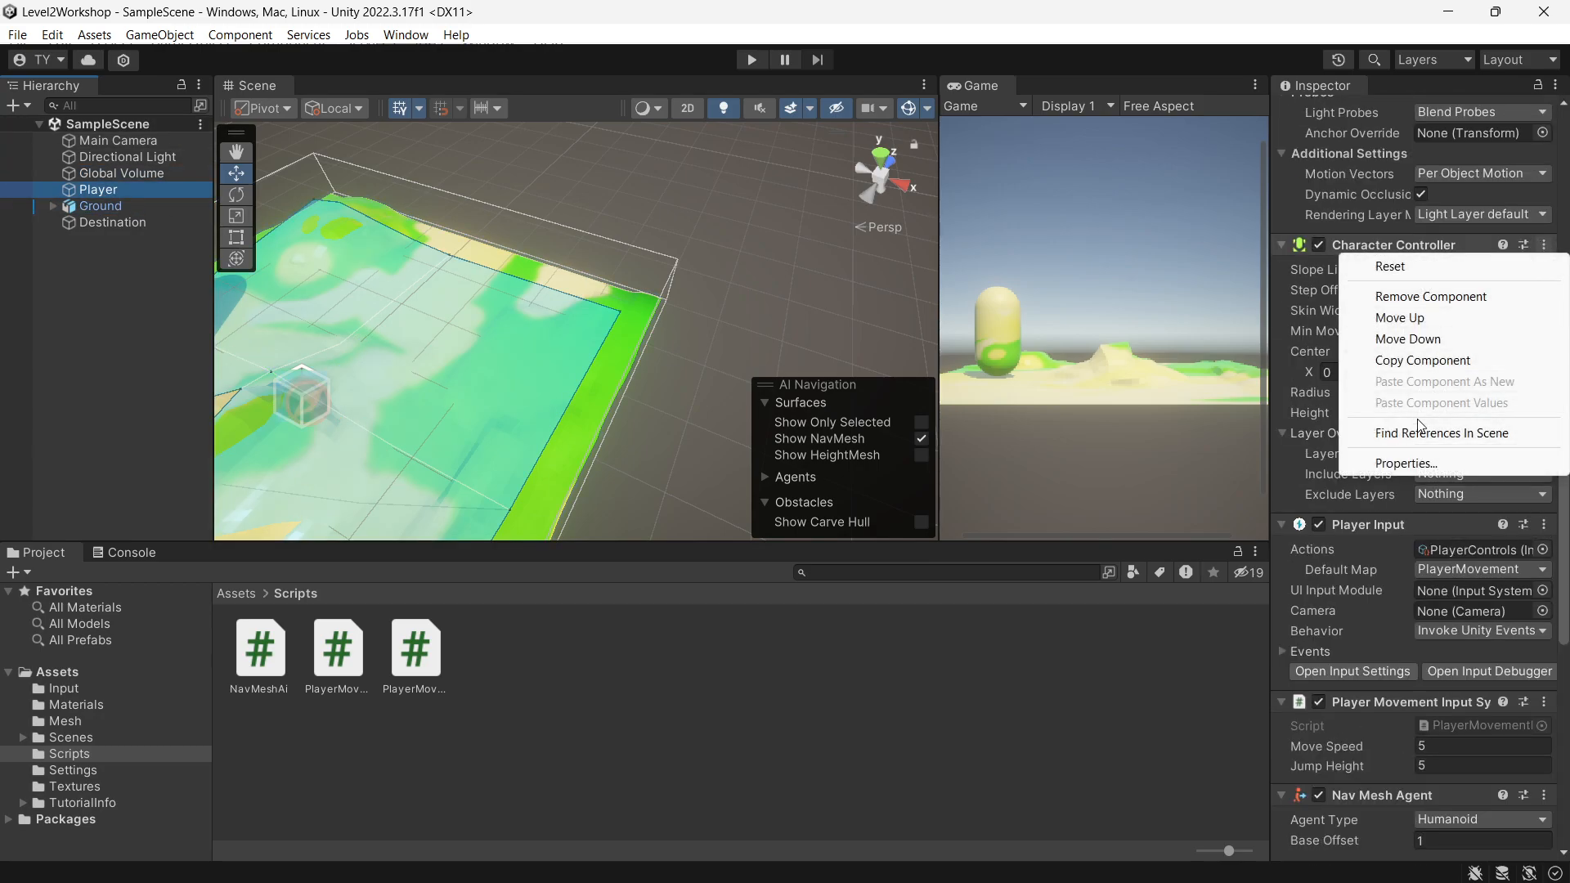
pyautogui.click(1442, 296)
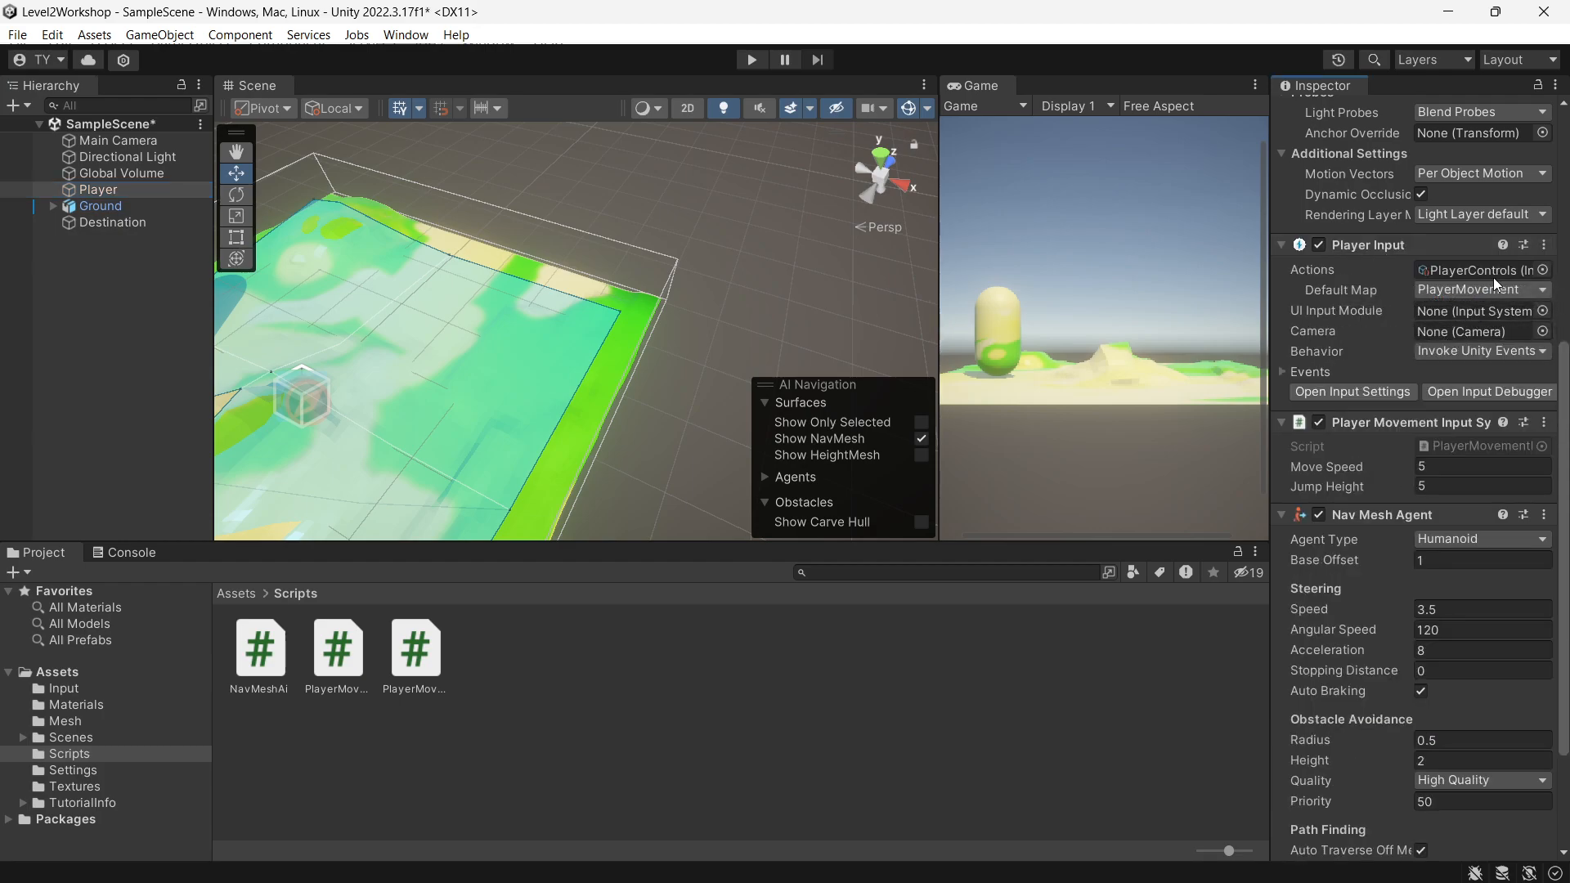
# Remove the Player Input and Player Movement Input System script components from the Player
pyautogui.click(1544, 245)
pyautogui.click(1431, 297)
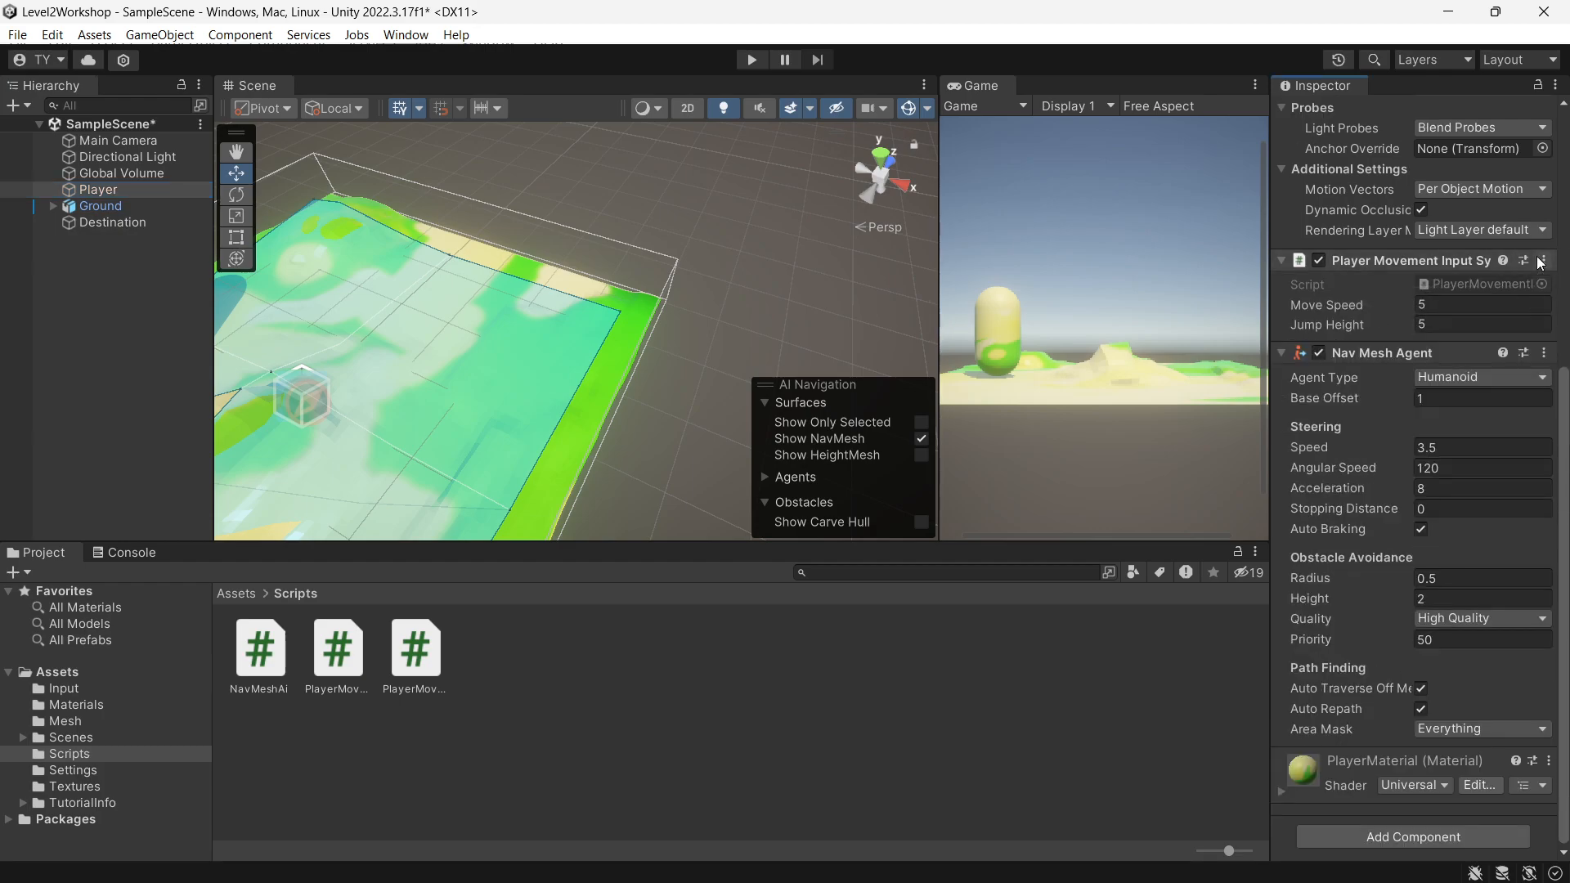
pyautogui.click(1544, 260)
pyautogui.click(1431, 312)
# Search the available components for "collider" and add a Capsule Collider to the Player
pyautogui.click(1413, 835)
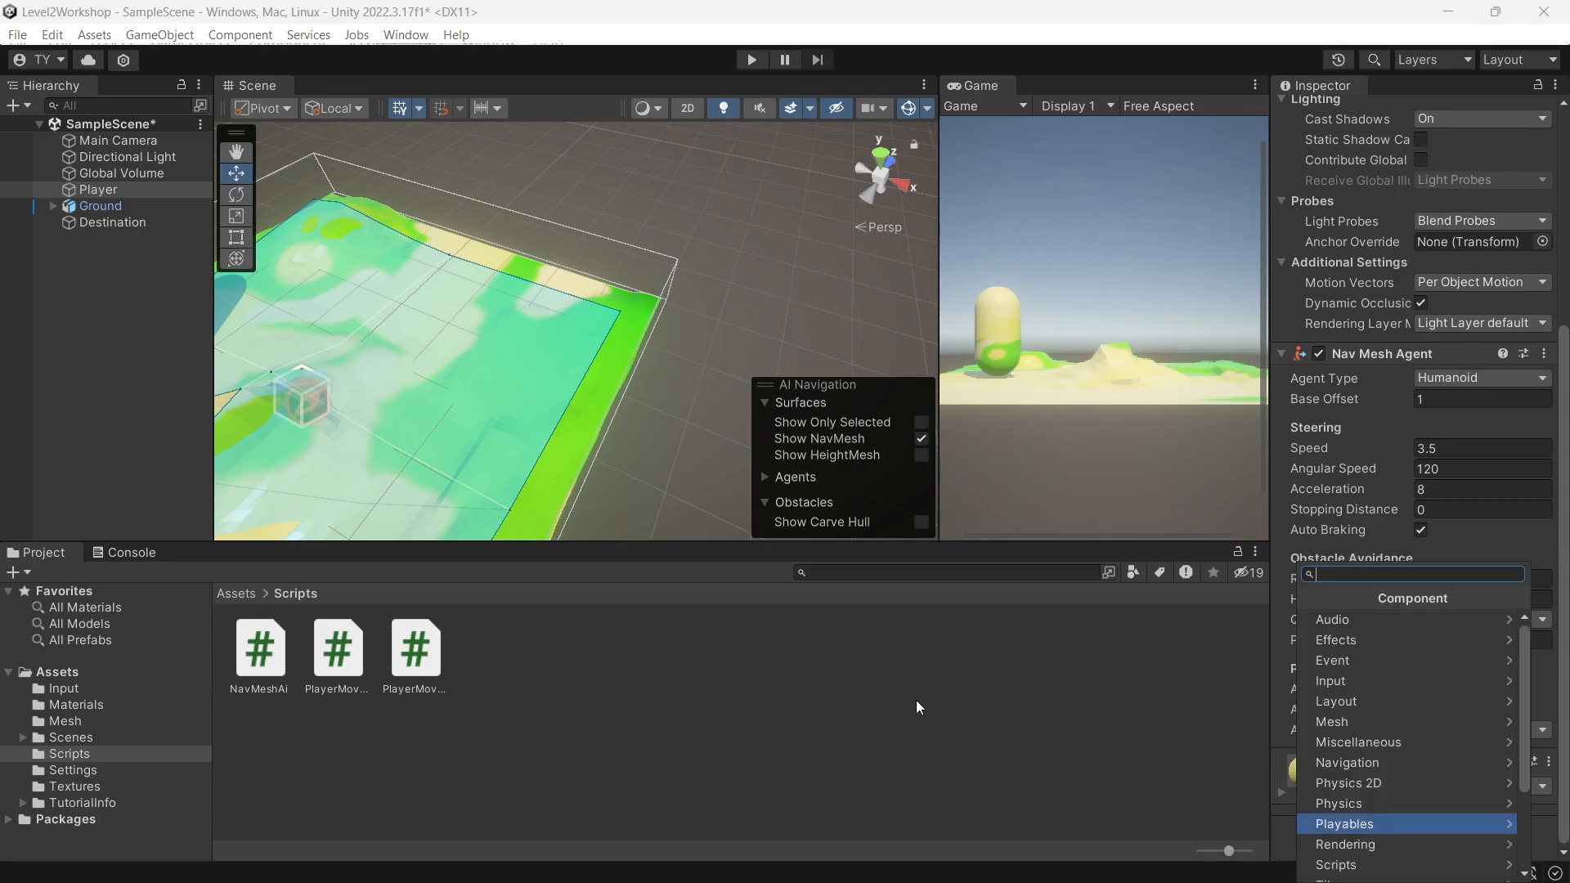
pyautogui.write('collider')
pyautogui.press('Down')
pyautogui.press('Down')
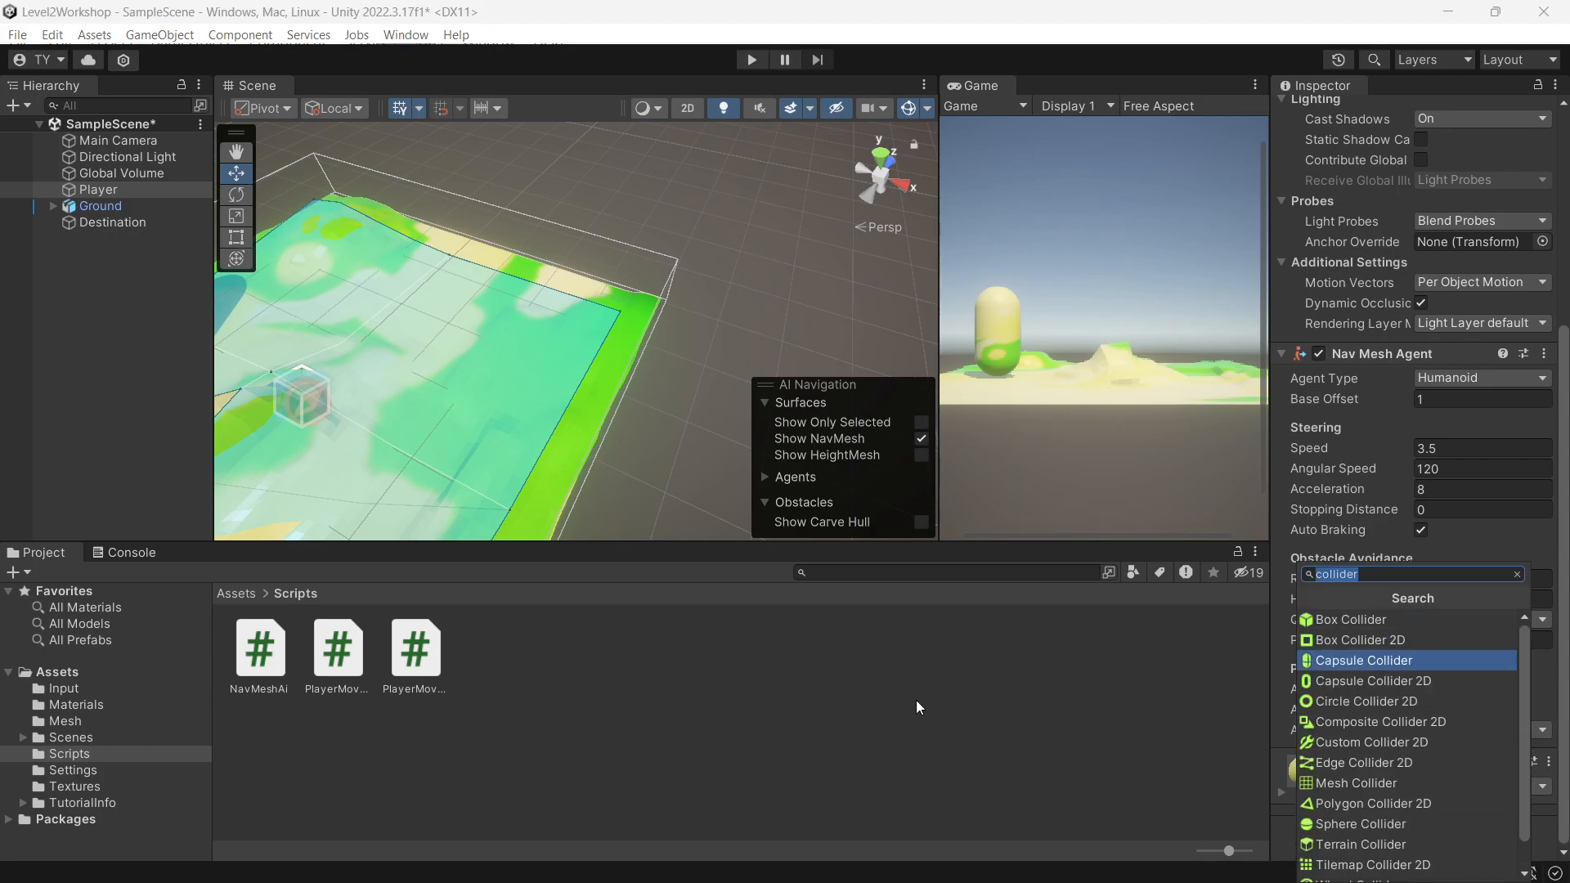
pyautogui.press('Return')
pyautogui.scroll(-5, 1513, 503)
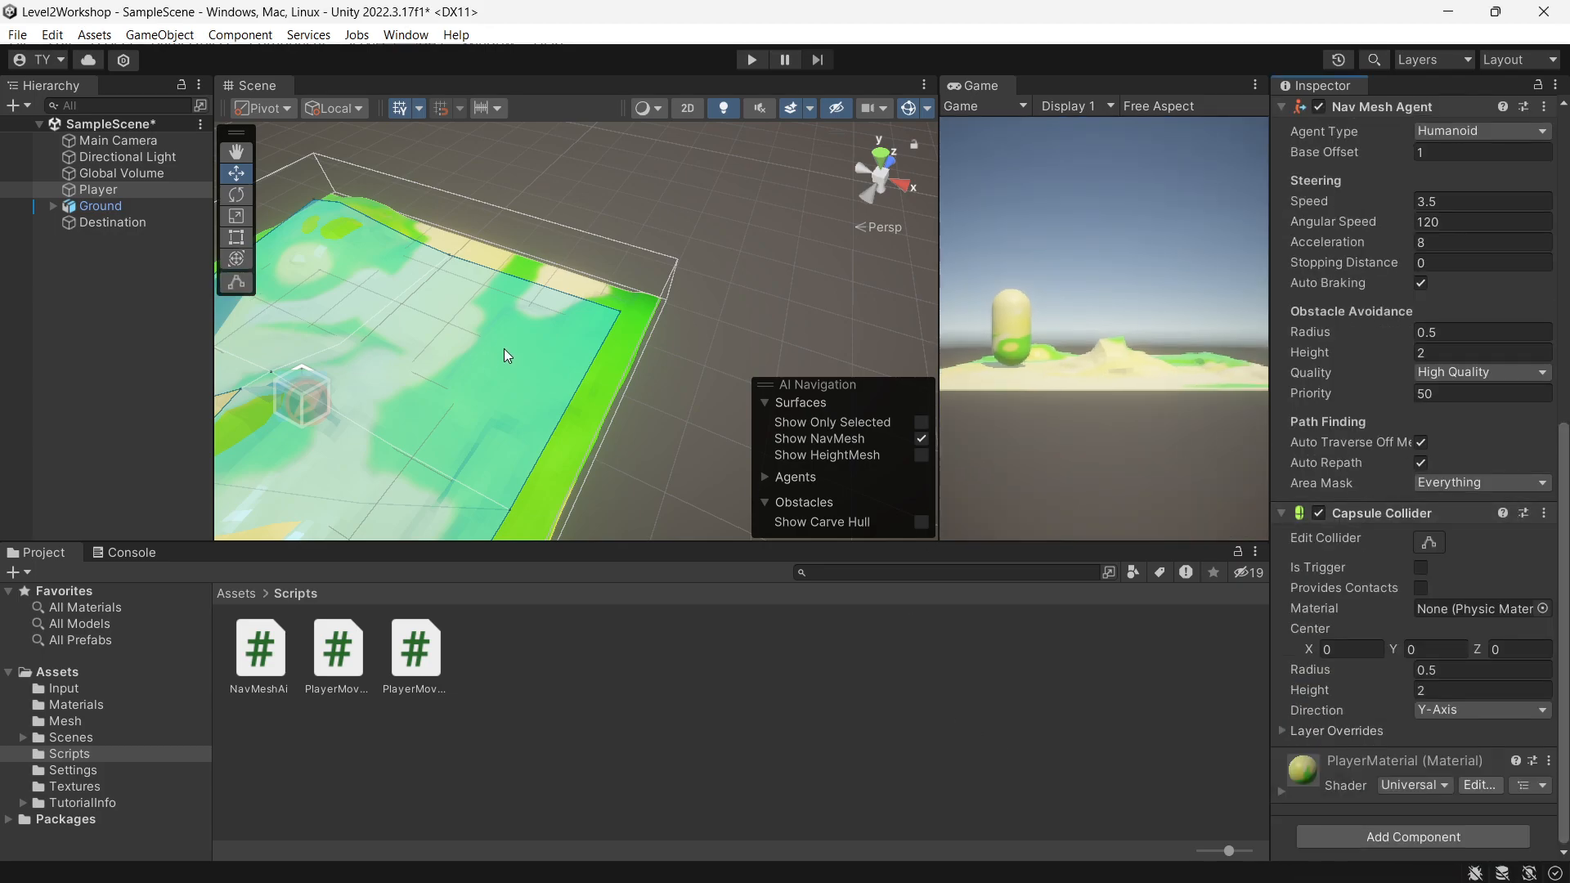
# Attach the NavMeshAi script to the Player, assign the Destination object as its destination, and save the scene
pyautogui.moveTo(504, 352); pyautogui.dragTo(718, 292, button='middle')
pyautogui.scroll(-2, 679, 270)
pyautogui.scroll(3, 572, 246)
pyautogui.moveTo(520, 246)
pyautogui.mouseDown(button='middle')
pyautogui.moveTo(582, 442)
pyautogui.moveTo(539, 258)
pyautogui.mouseUp(button='middle')
pyautogui.scroll(2, 1485, 414)
pyautogui.scroll(-1, 1486, 414)
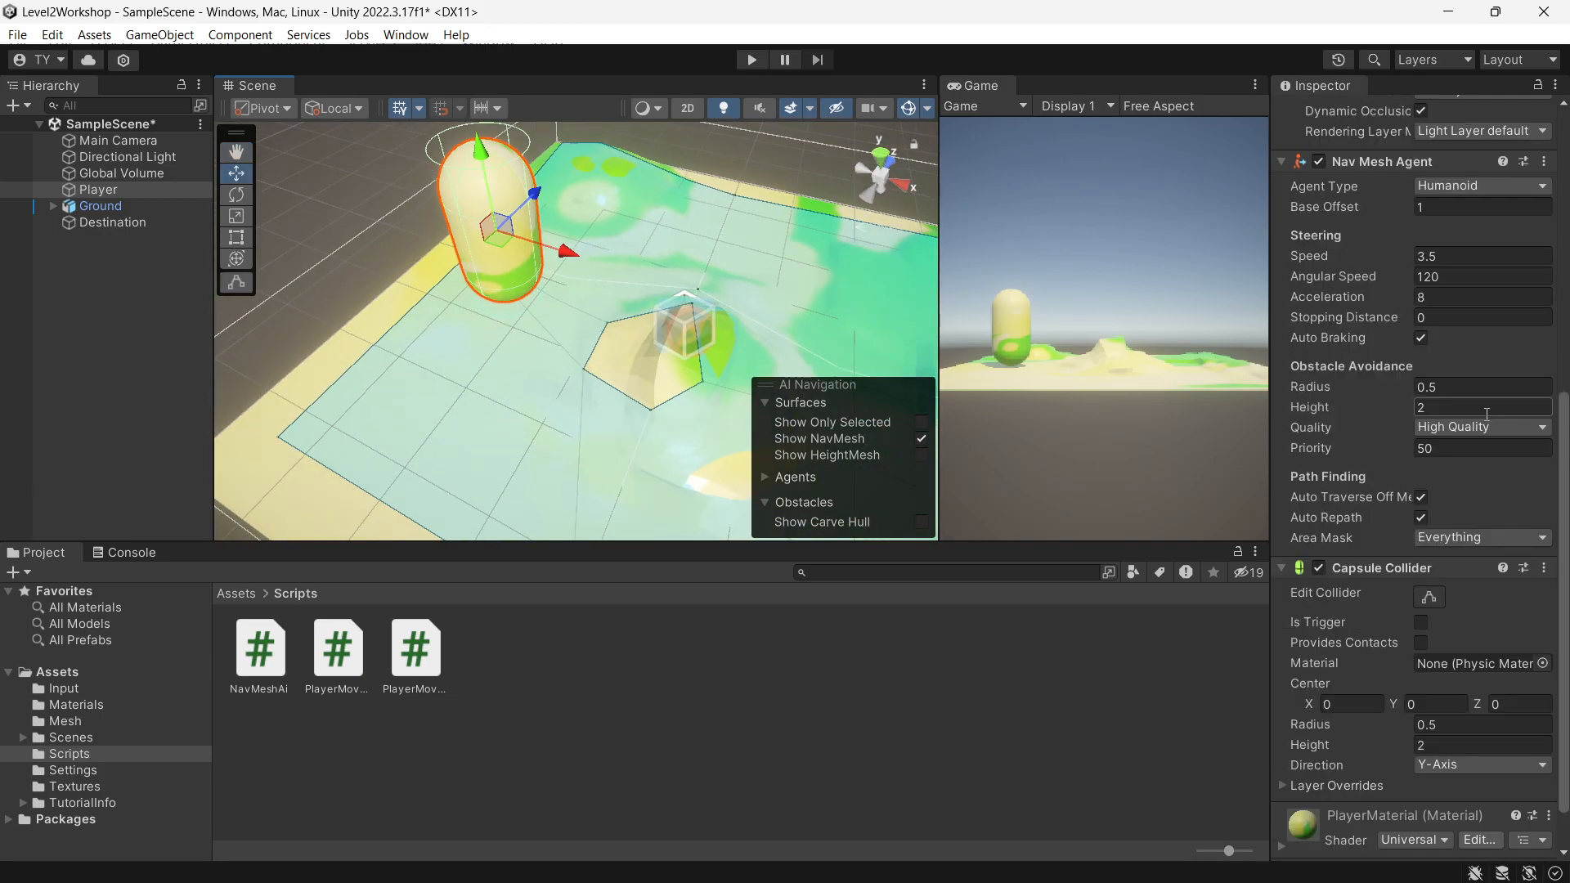
pyautogui.scroll(8, 1485, 413)
pyautogui.scroll(-9, 1459, 417)
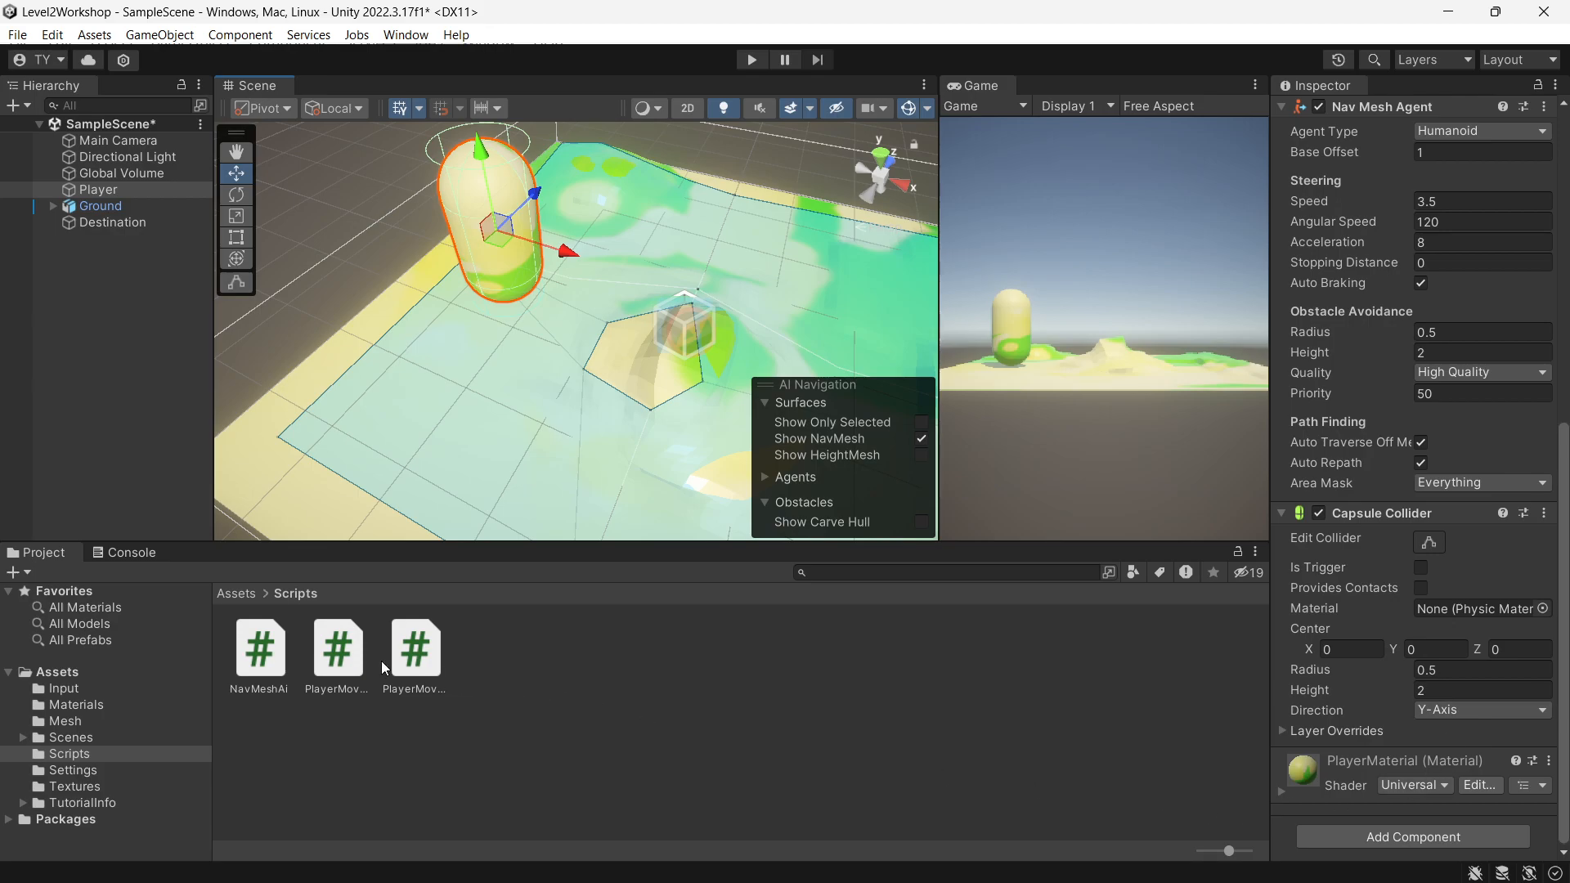
pyautogui.moveTo(262, 650); pyautogui.dragTo(1393, 828)
pyautogui.moveTo(1398, 838); pyautogui.dragTo(1400, 834)
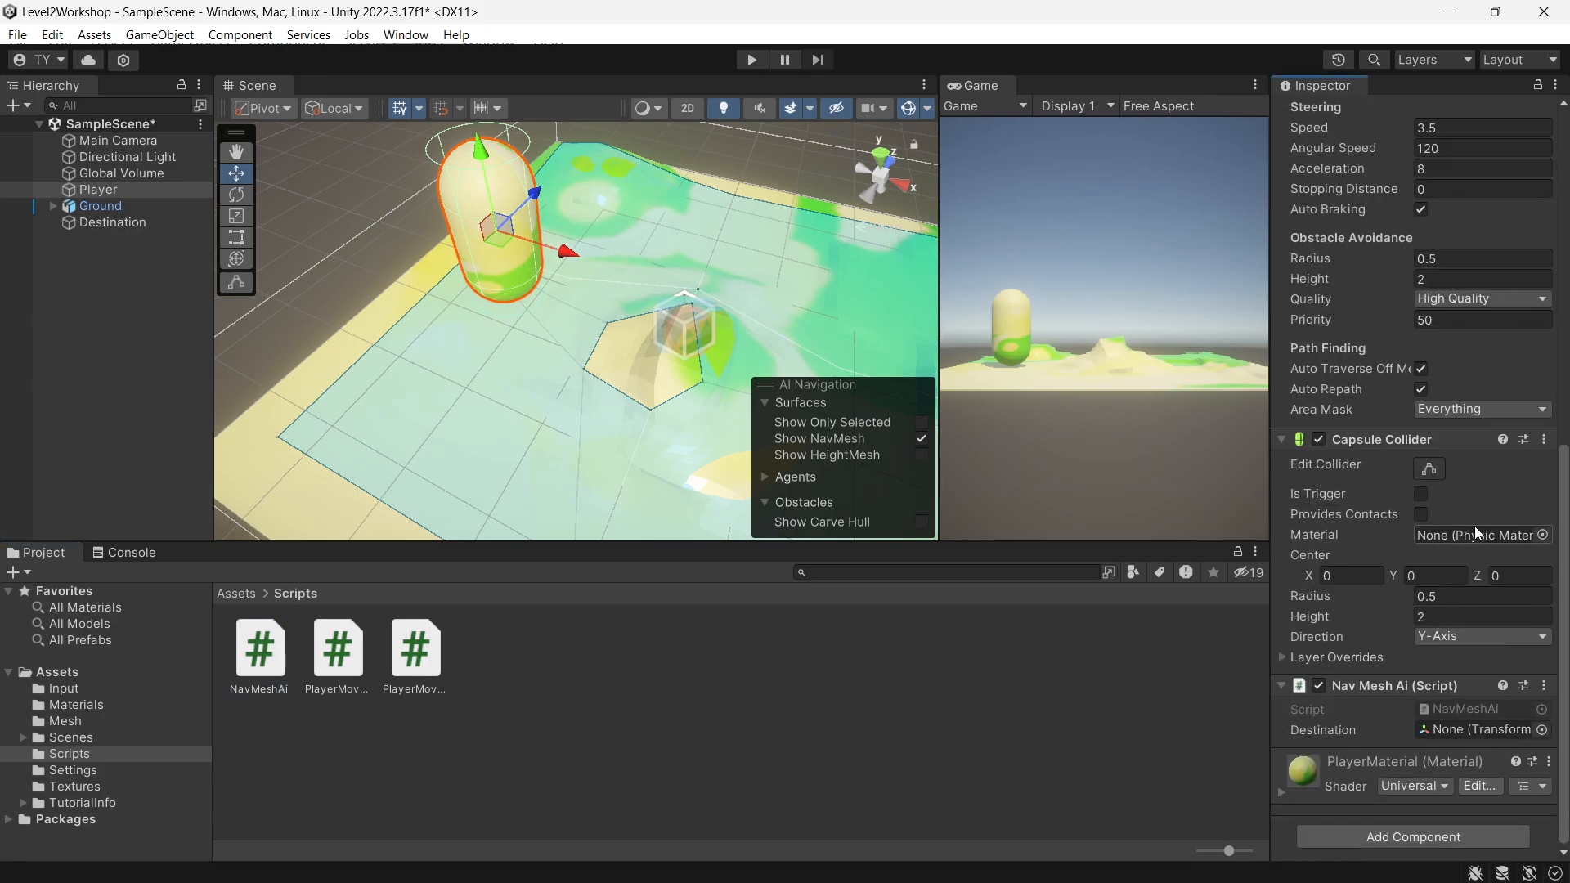
pyautogui.moveTo(106, 223); pyautogui.dragTo(1472, 729)
pyautogui.hotkey('ctrl', 's')
# Run the scene twice to watch the Player travel to the Destination object, stopping play mode after each run
pyautogui.scroll(-2, 658, 217)
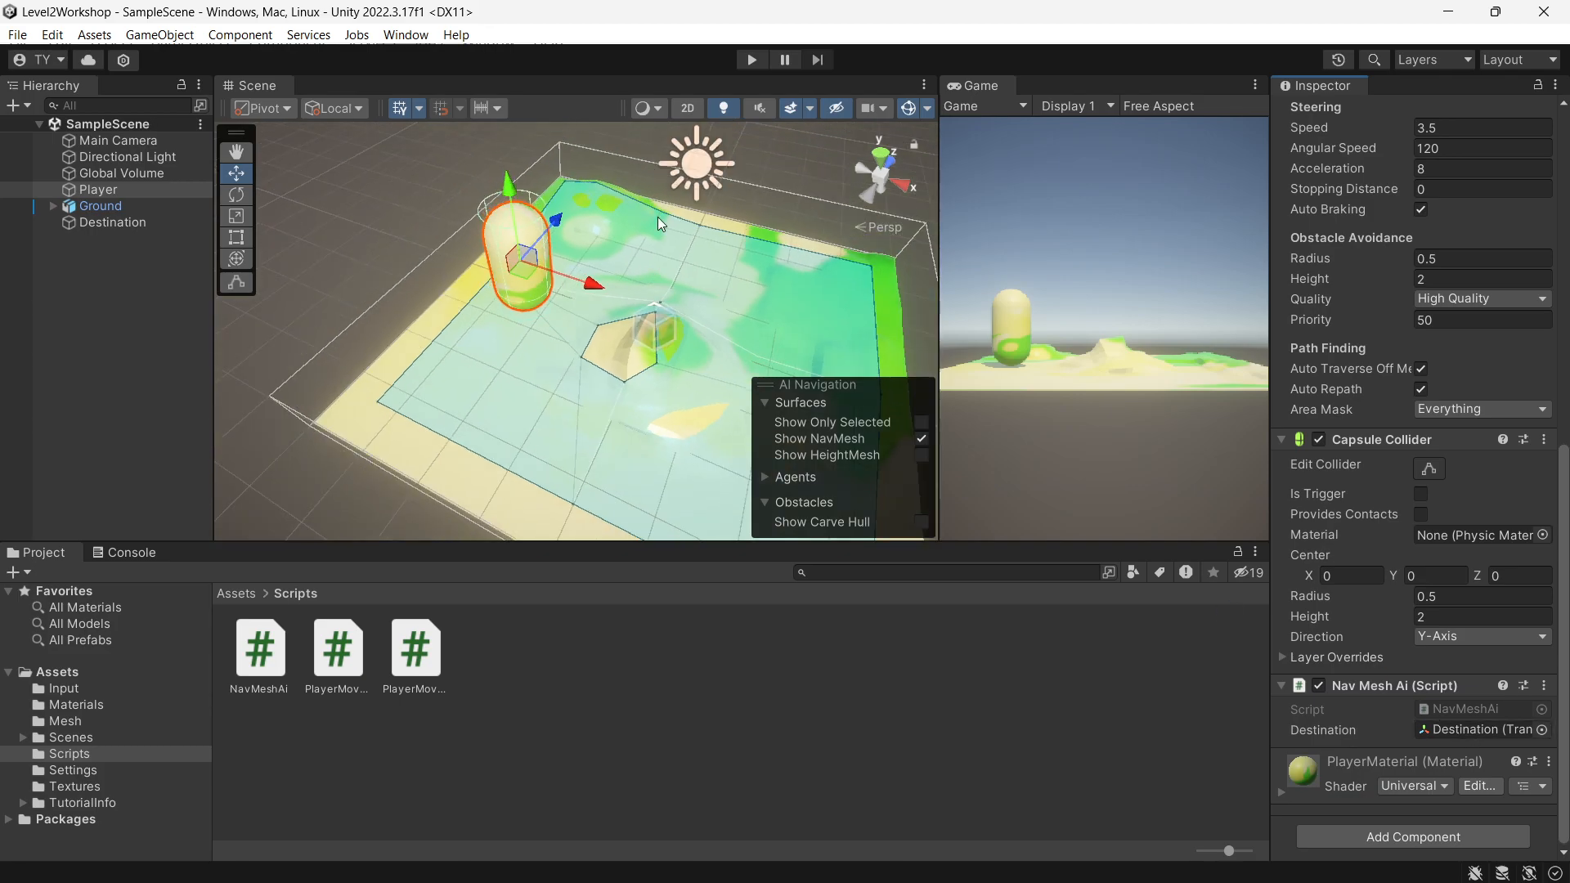
pyautogui.click(752, 61)
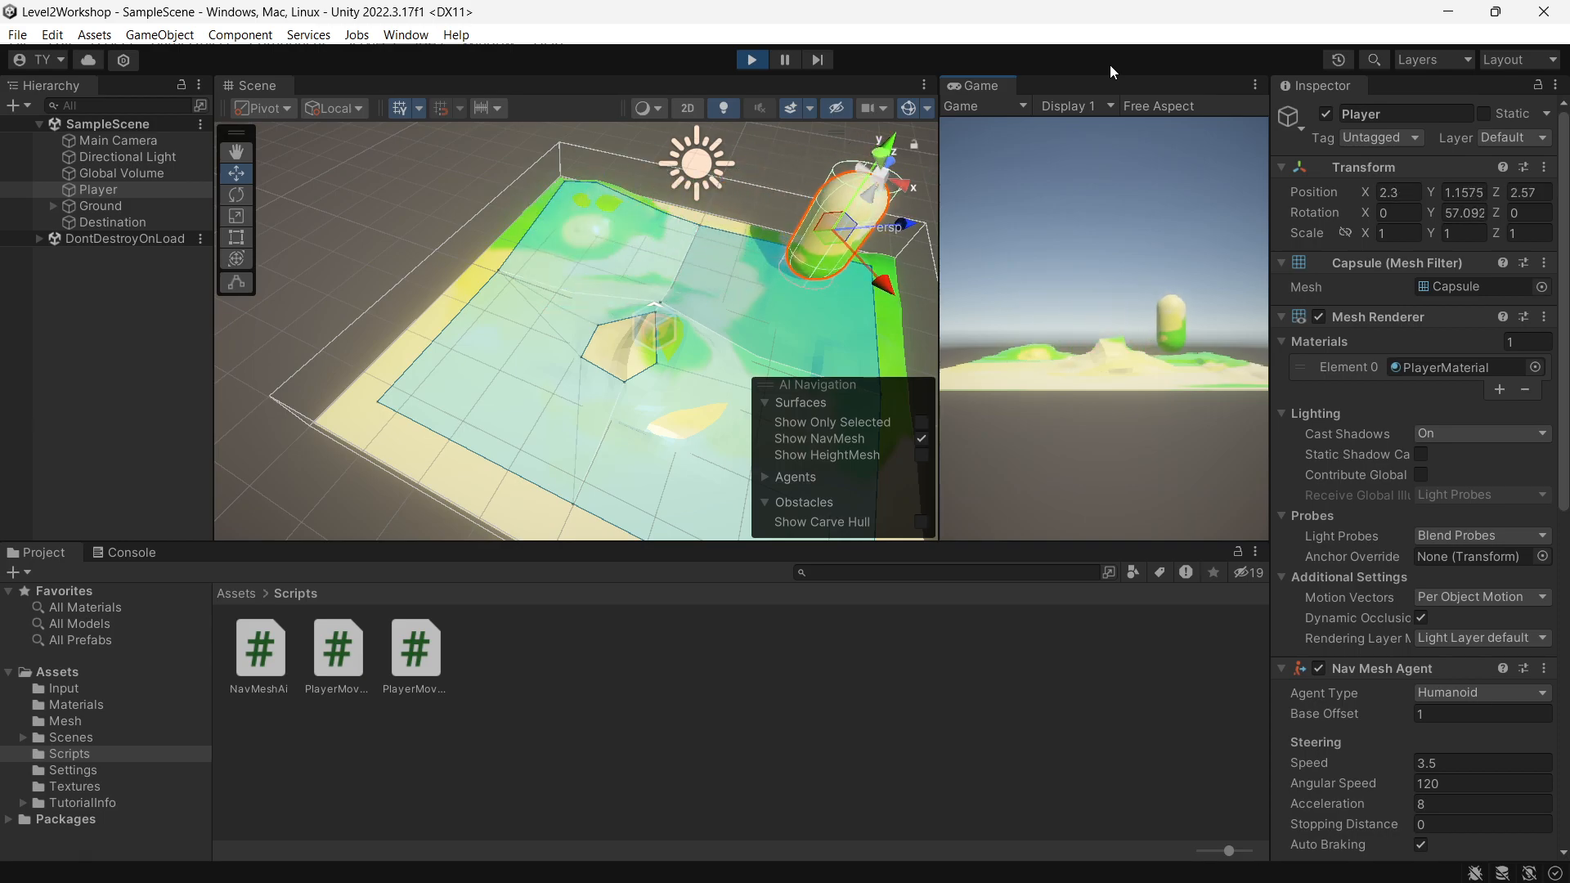
pyautogui.click(749, 62)
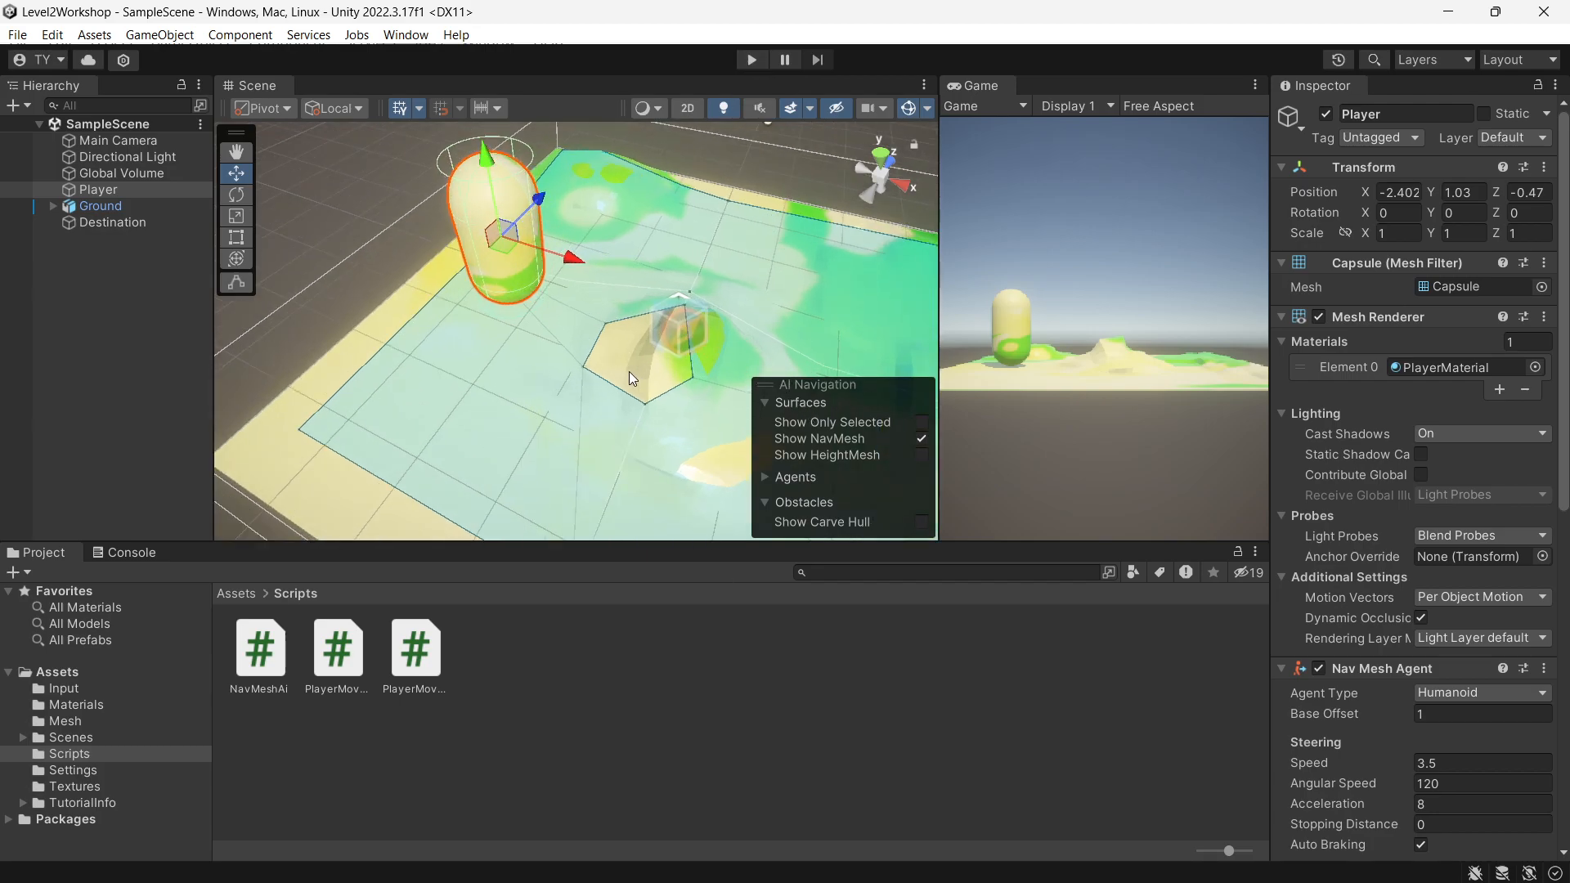
pyautogui.moveTo(630, 372); pyautogui.dragTo(553, 323, button='middle')
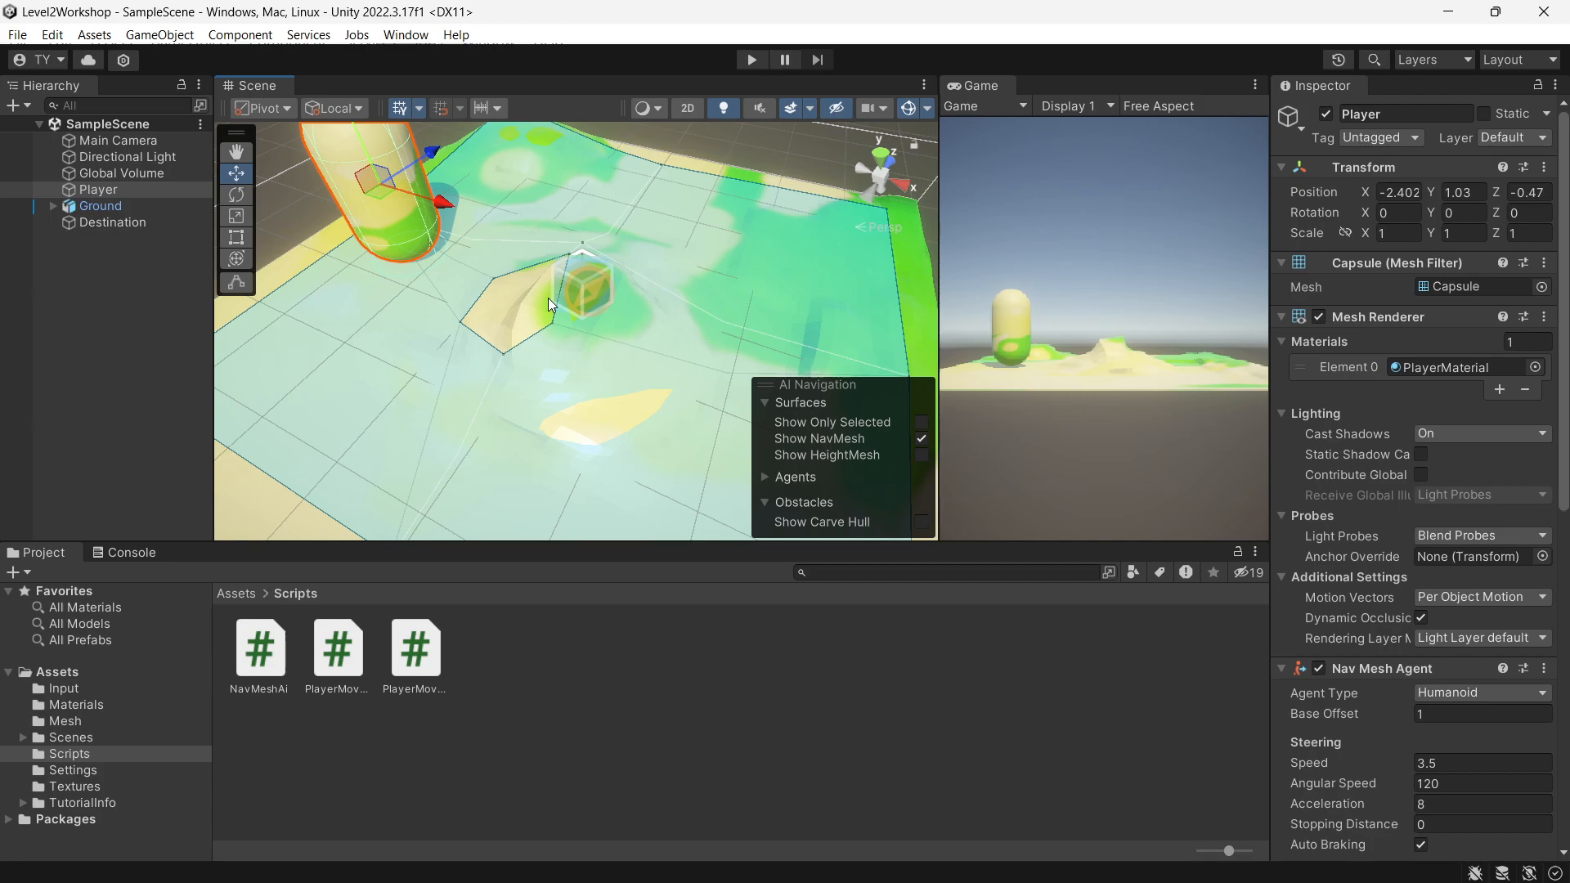
pyautogui.click(745, 64)
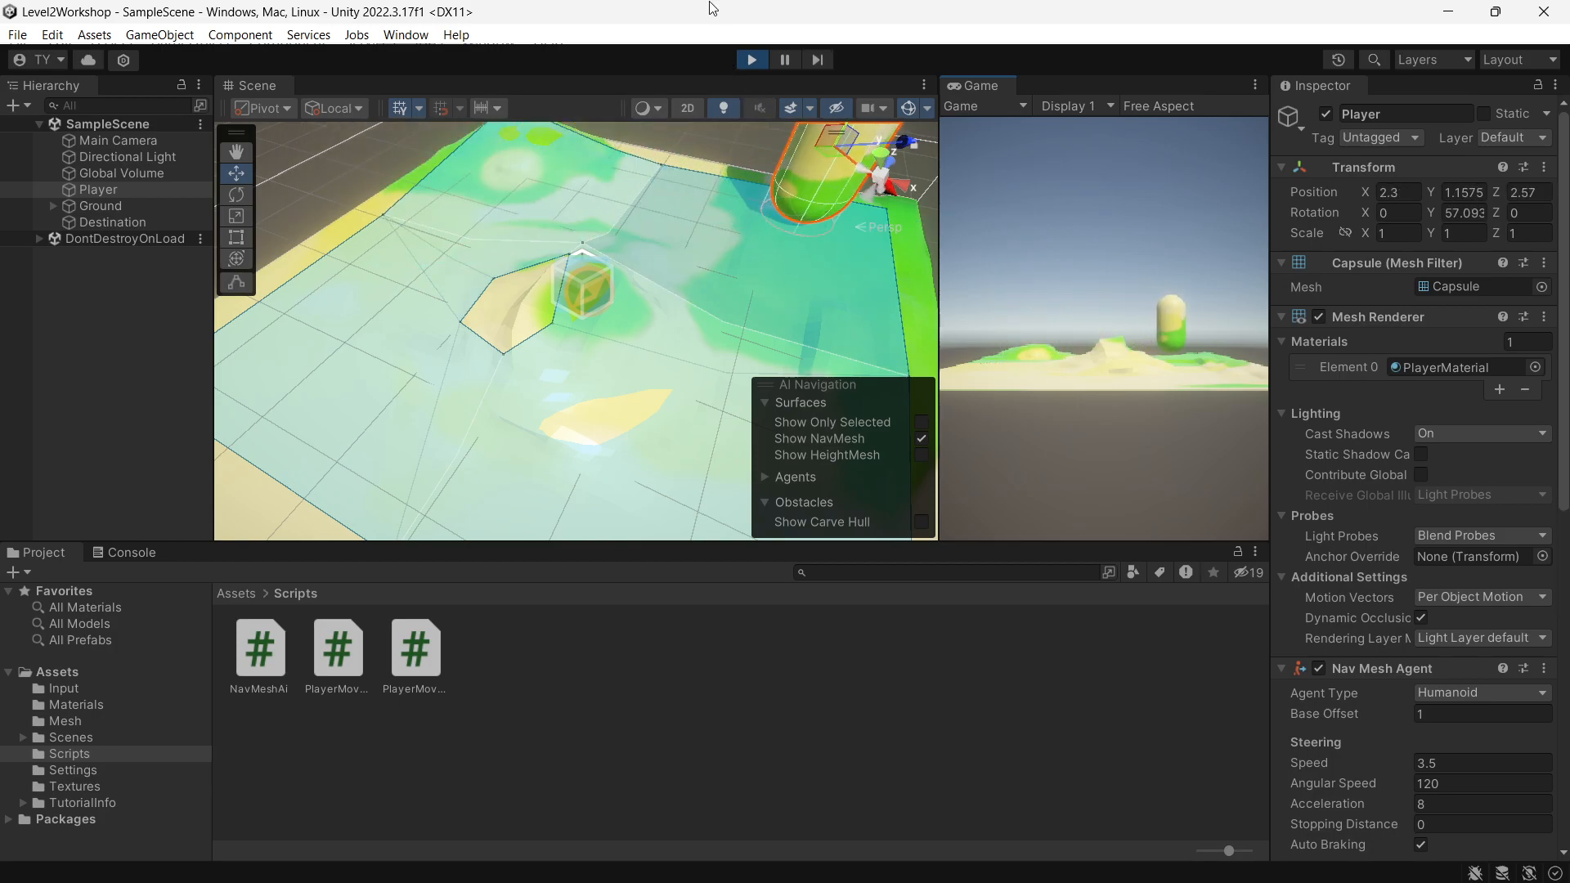
pyautogui.click(754, 62)
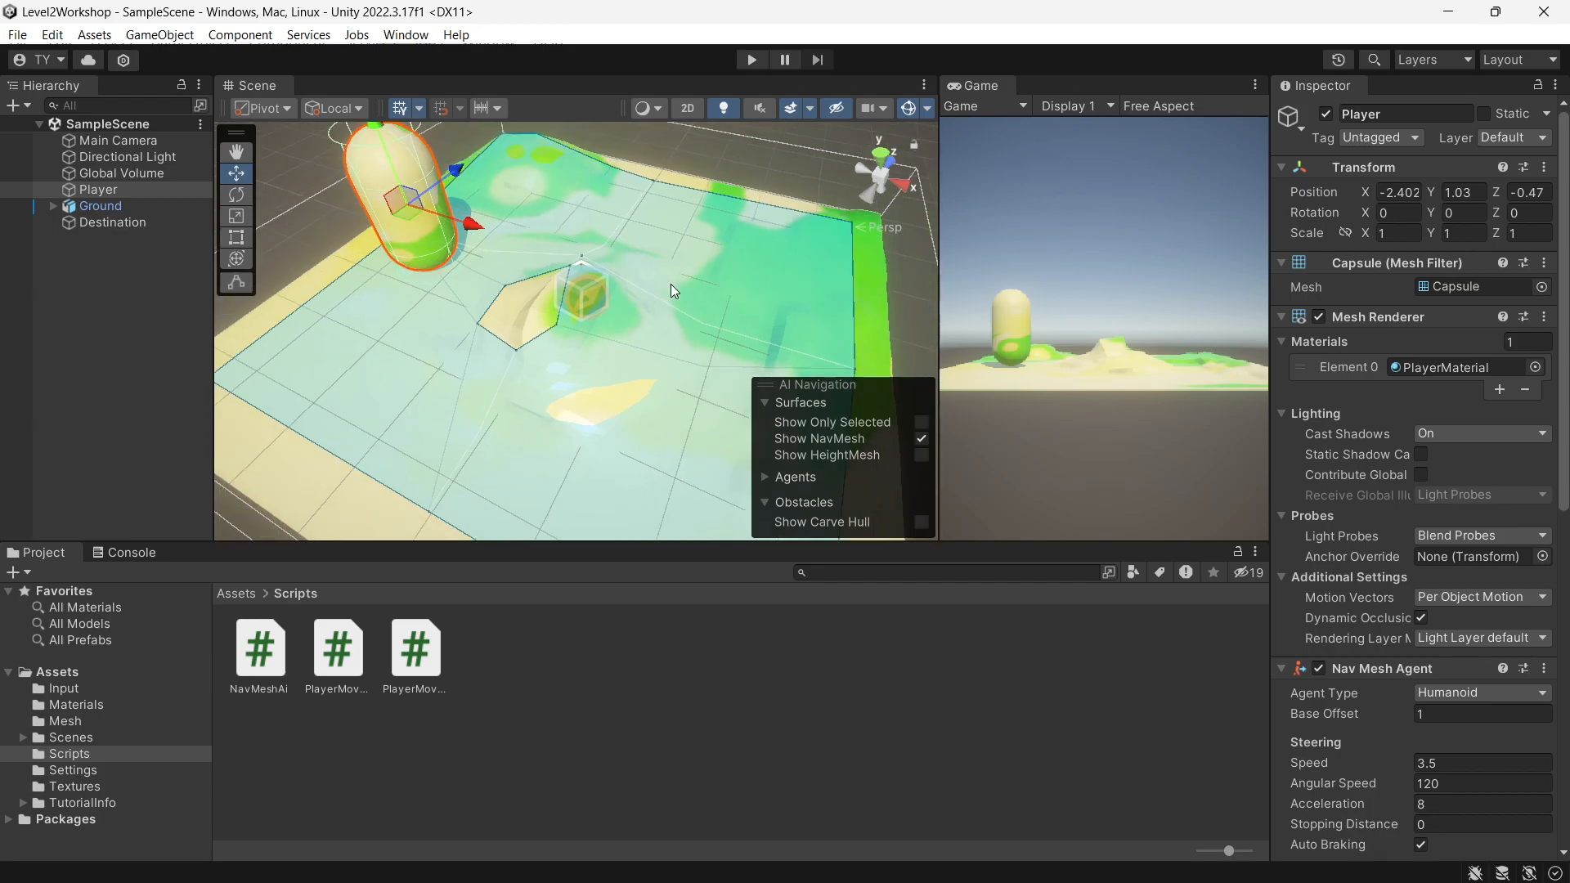
# Move the Destination object to the ground's near corner, at about X 2.84 and Z -2.47
pyautogui.click(123, 223)
pyautogui.moveTo(527, 293); pyautogui.dragTo(650, 269, button='middle')
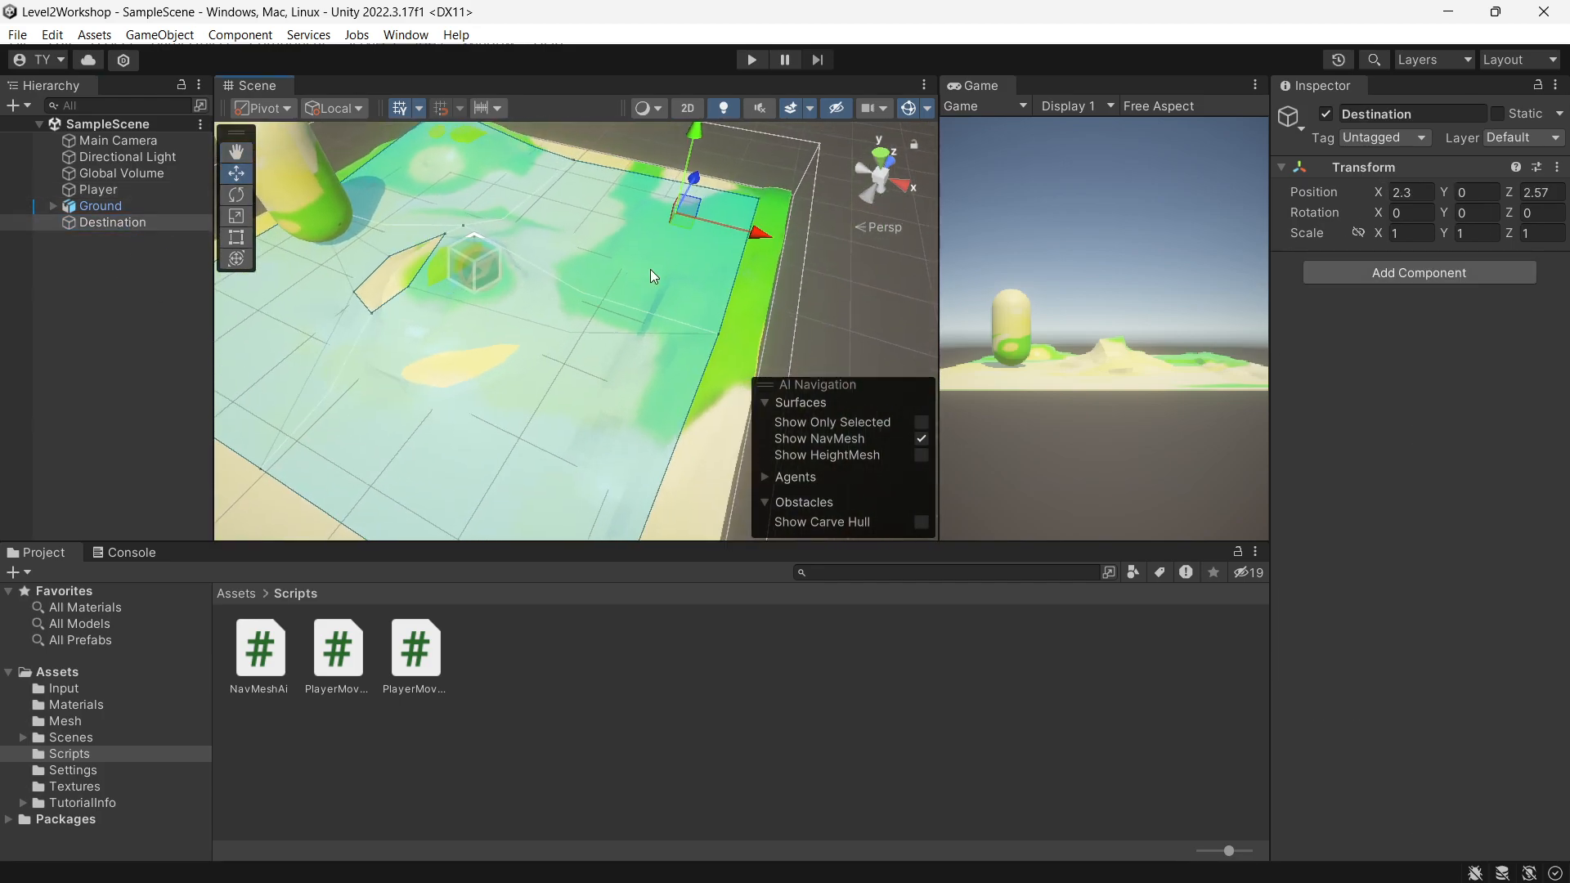
pyautogui.moveTo(689, 176); pyautogui.dragTo(551, 433)
pyautogui.moveTo(586, 343); pyautogui.dragTo(601, 131, button='middle')
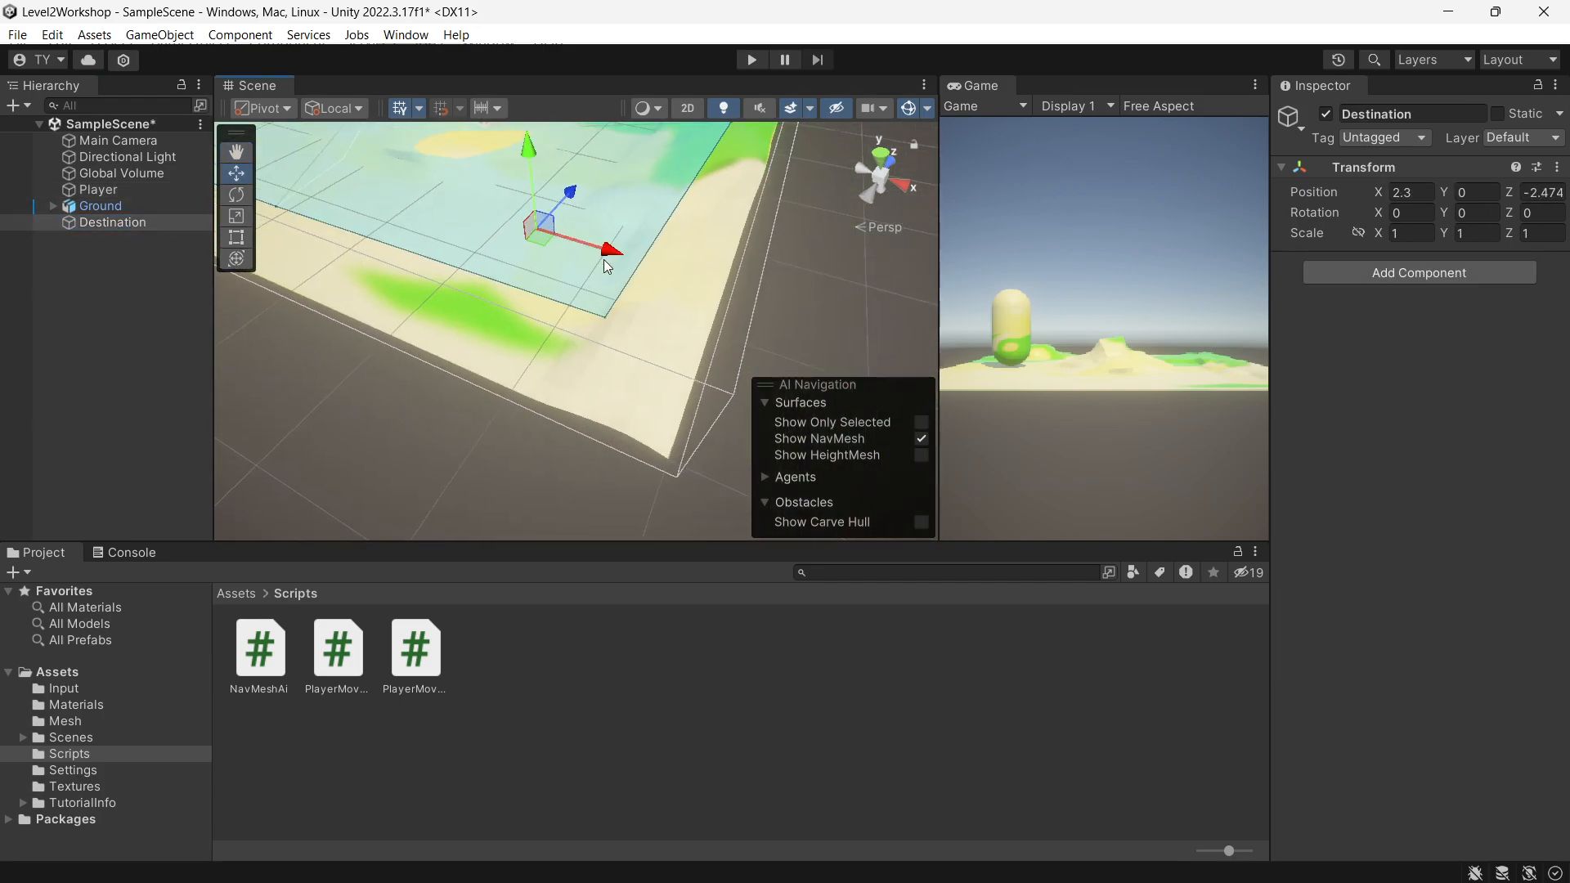
pyautogui.moveTo(608, 259); pyautogui.dragTo(670, 278)
pyautogui.moveTo(667, 131); pyautogui.dragTo(693, 283, button='middle')
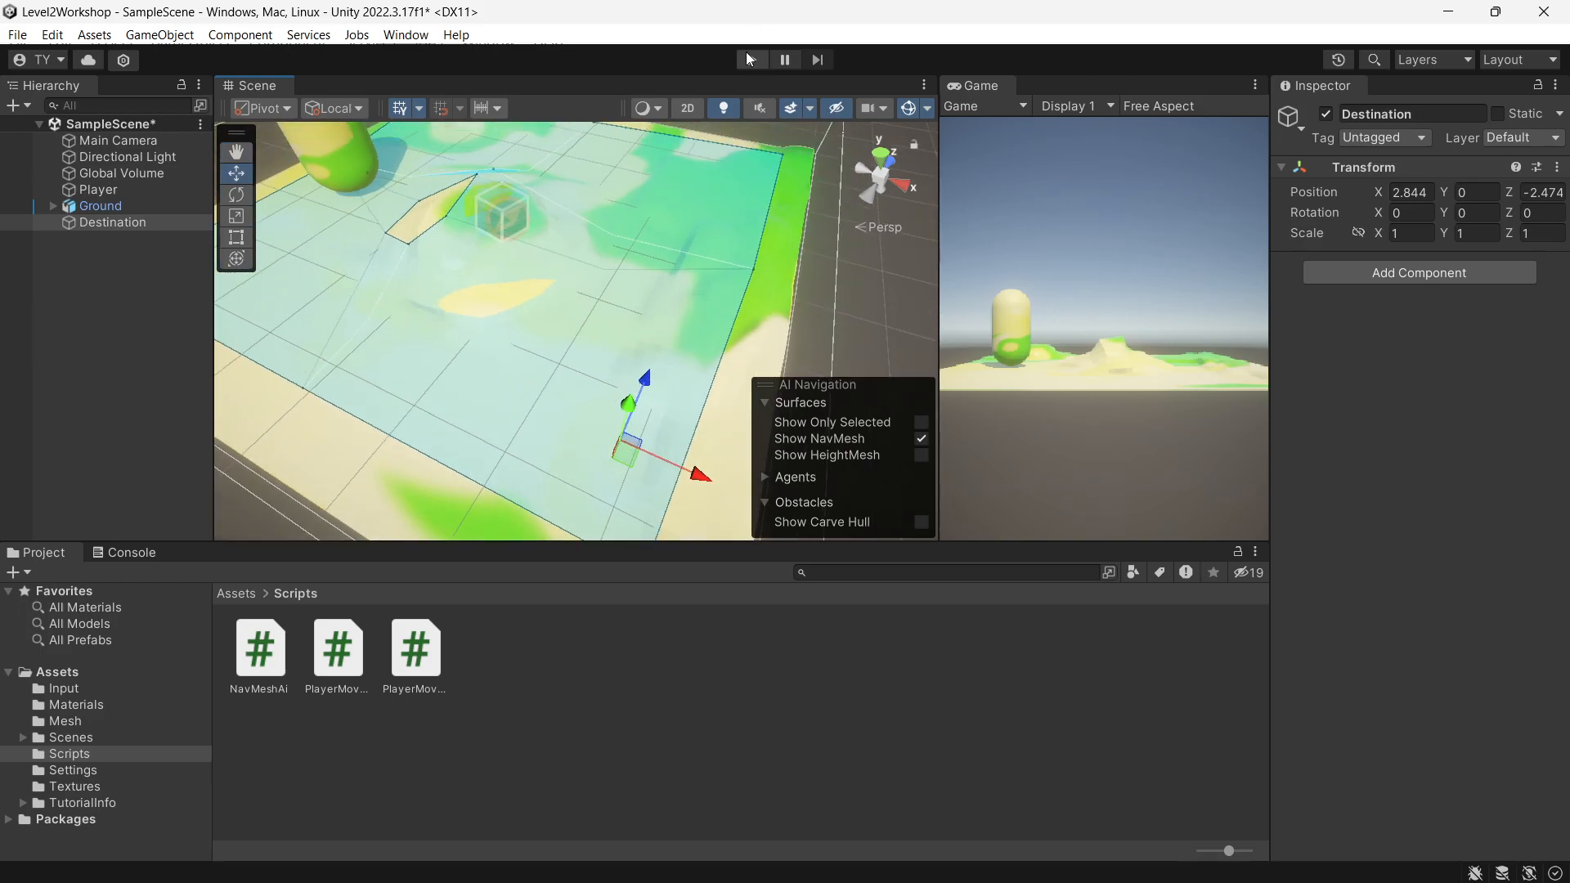
# Run the scene again to test the Player's path to the relocated Destination object, then stop play mode
pyautogui.click(751, 60)
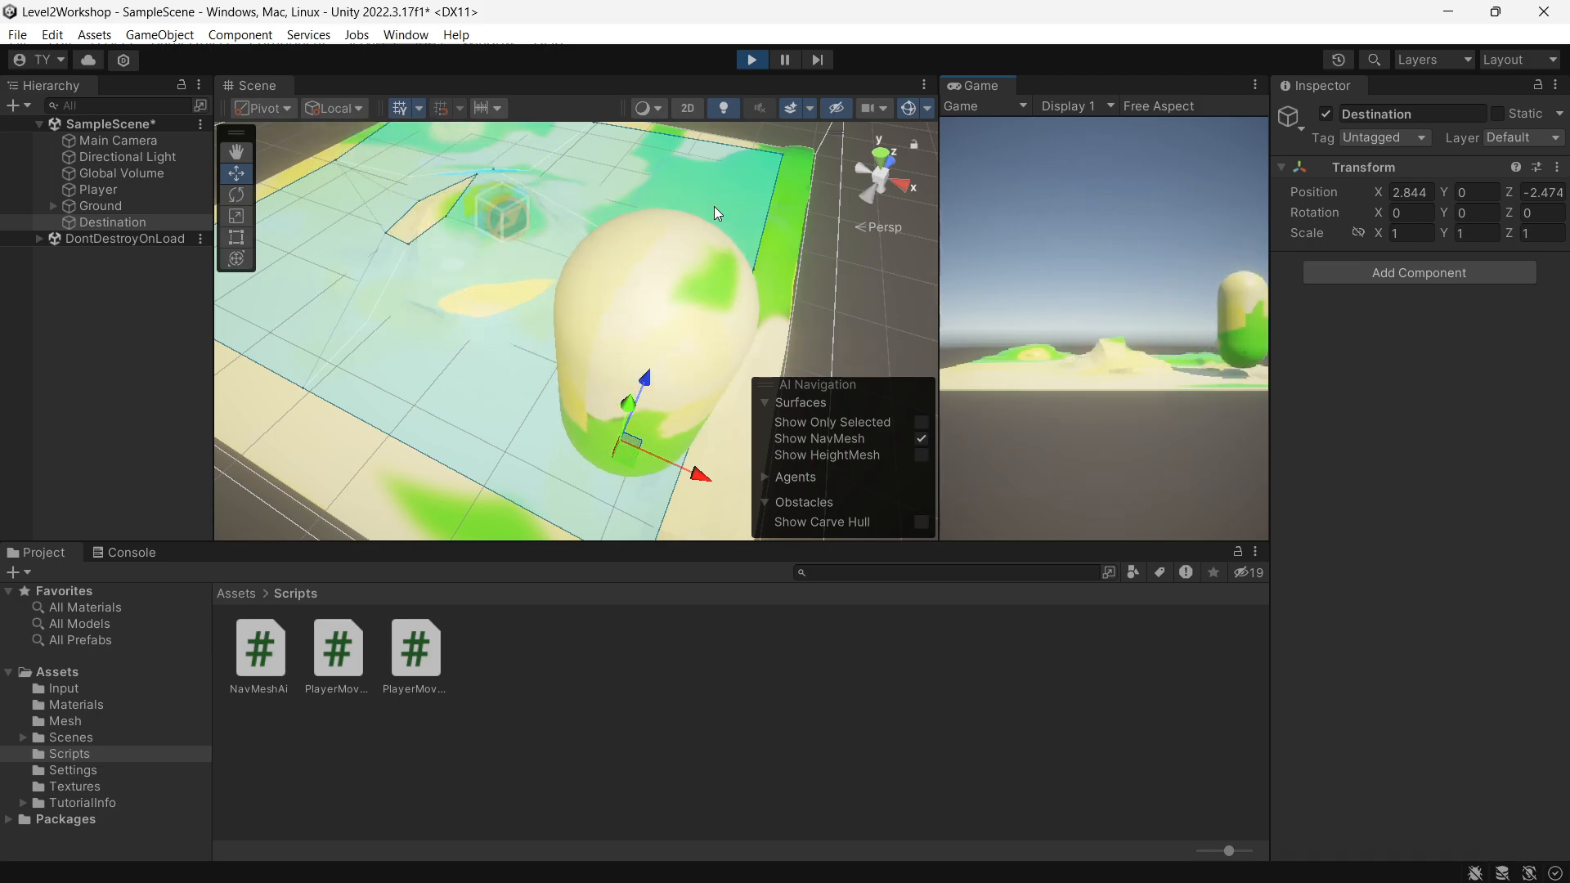
pyautogui.click(752, 59)
pyautogui.scroll(-5, 429, 339)
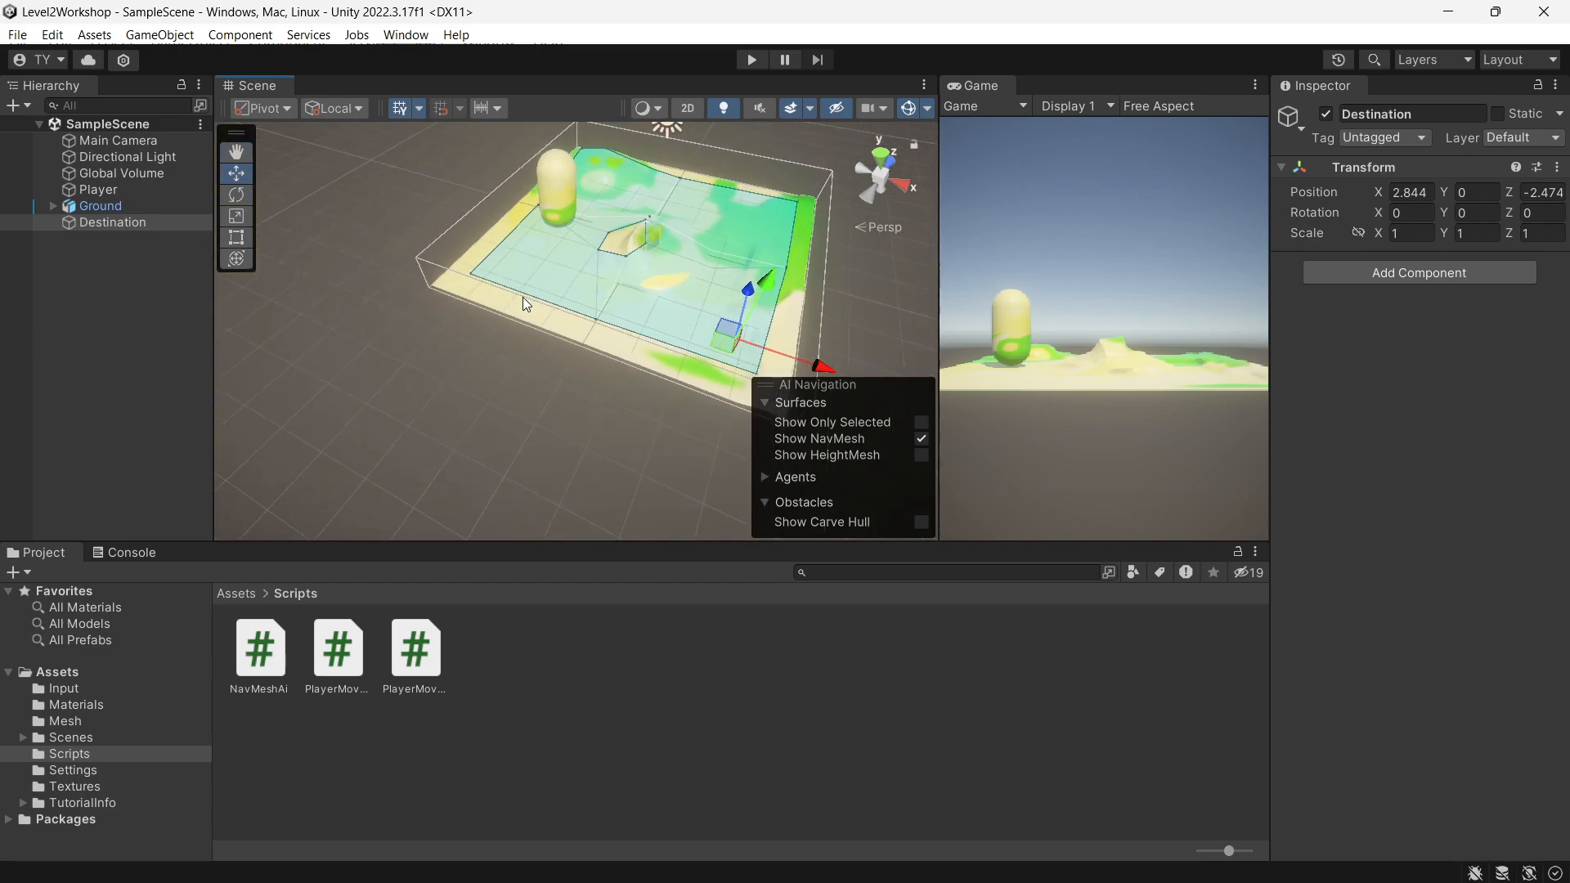
# Switch to Visual Studio and review the agent.SetDestination line in the NavMeshAi script
pyautogui.hotkey('alt', 'Tab')
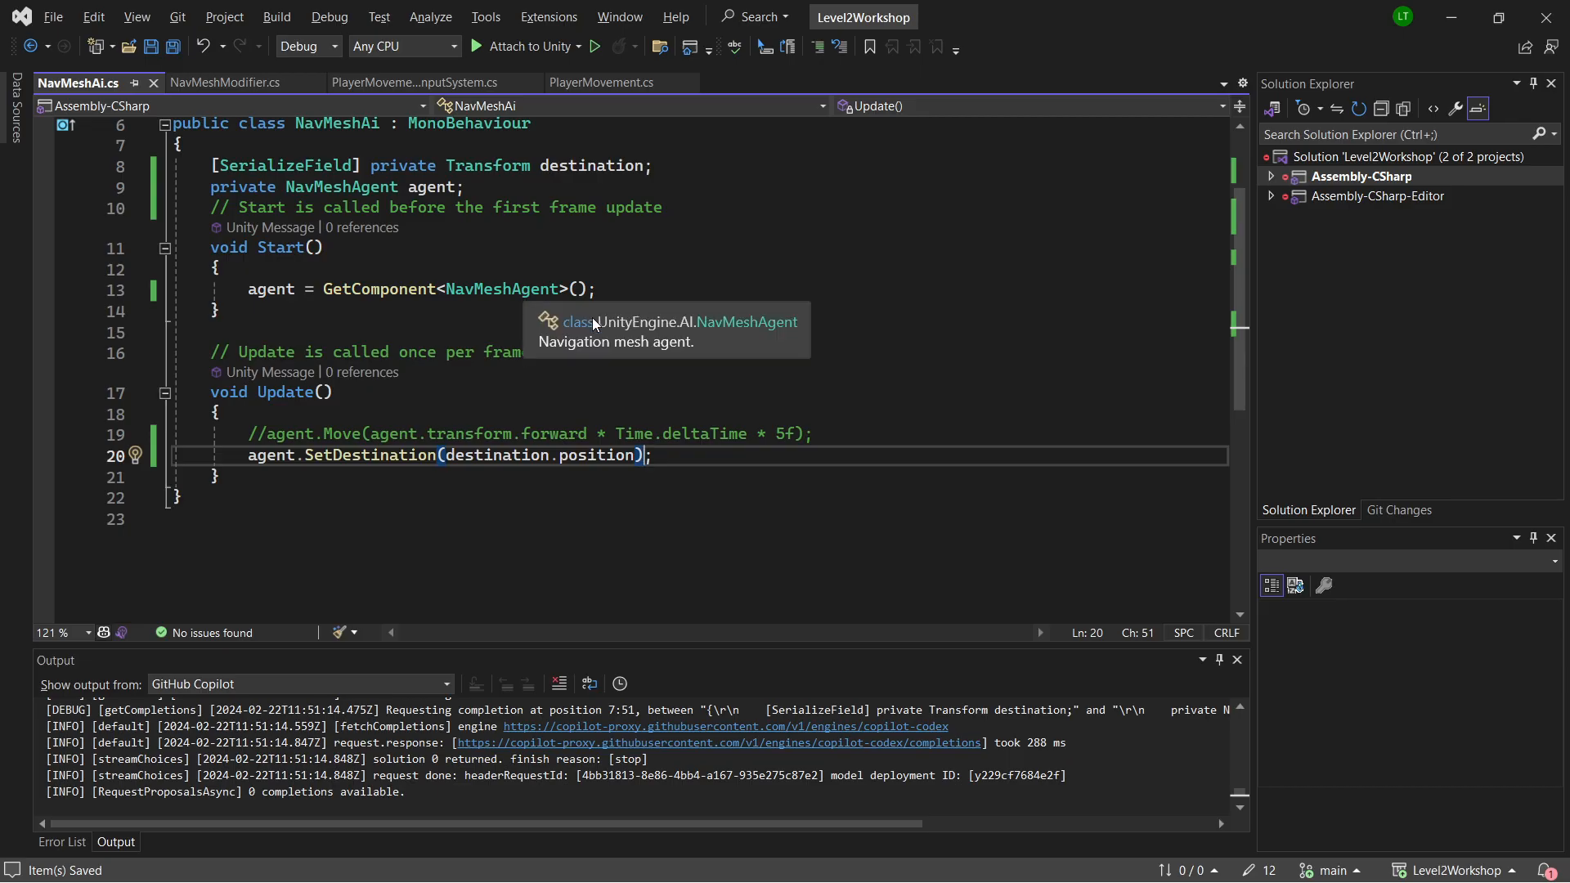
pyautogui.click(704, 457)
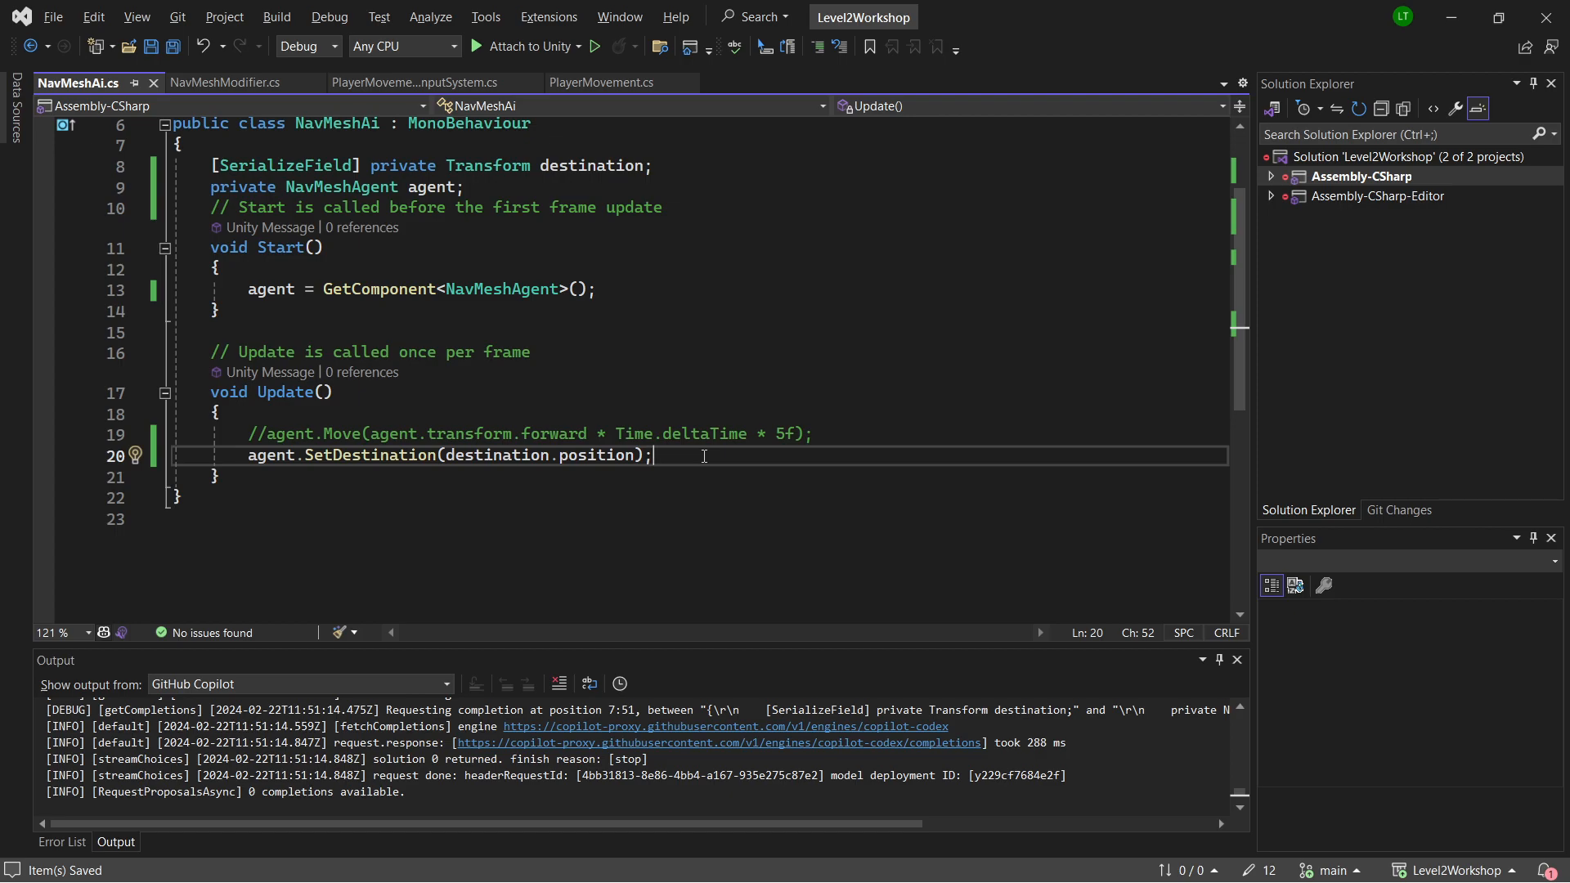
# Switch to the web browser, search for "navmesh unity" in a new tab and open Unity's NavMesh Scripting API page
pyautogui.hotkey('alt', 'Tab')
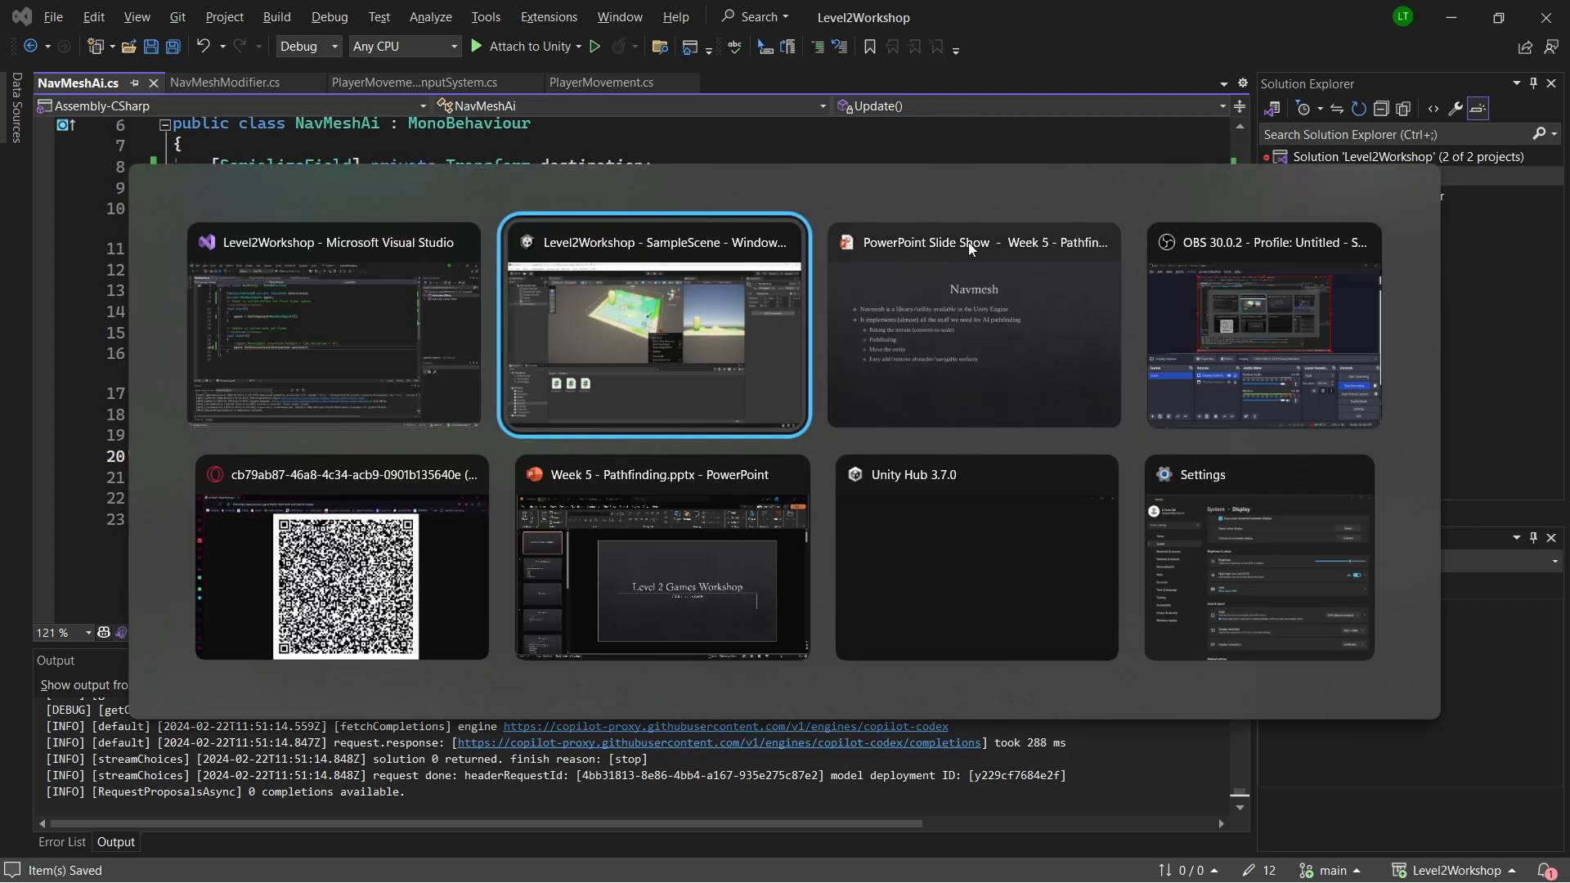
pyautogui.click(385, 564)
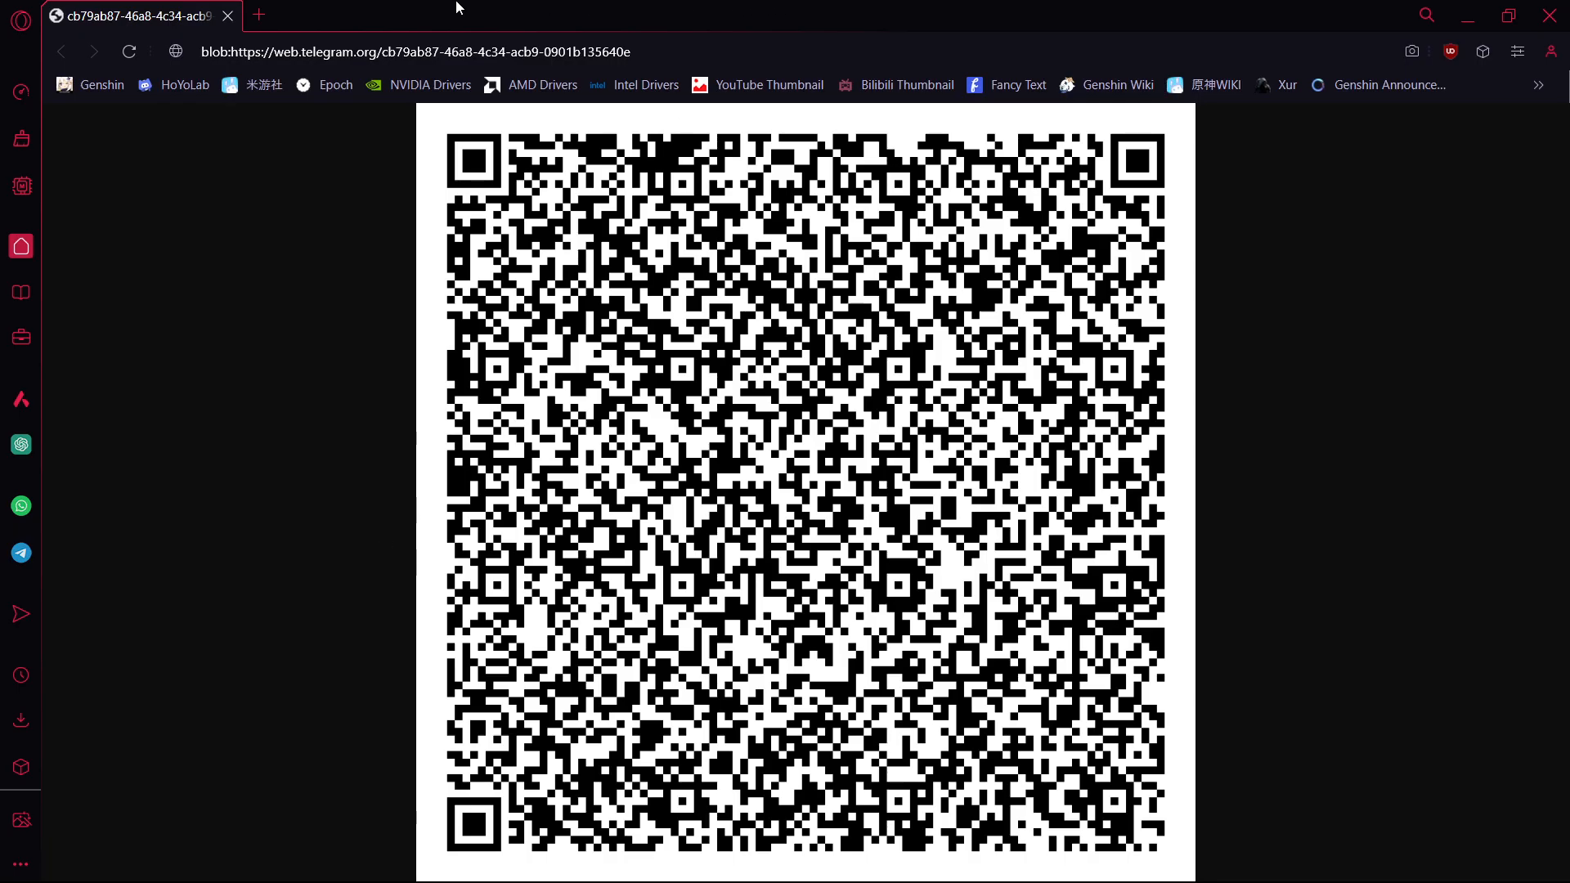
pyautogui.click(260, 15)
pyautogui.write('navmesh unity')
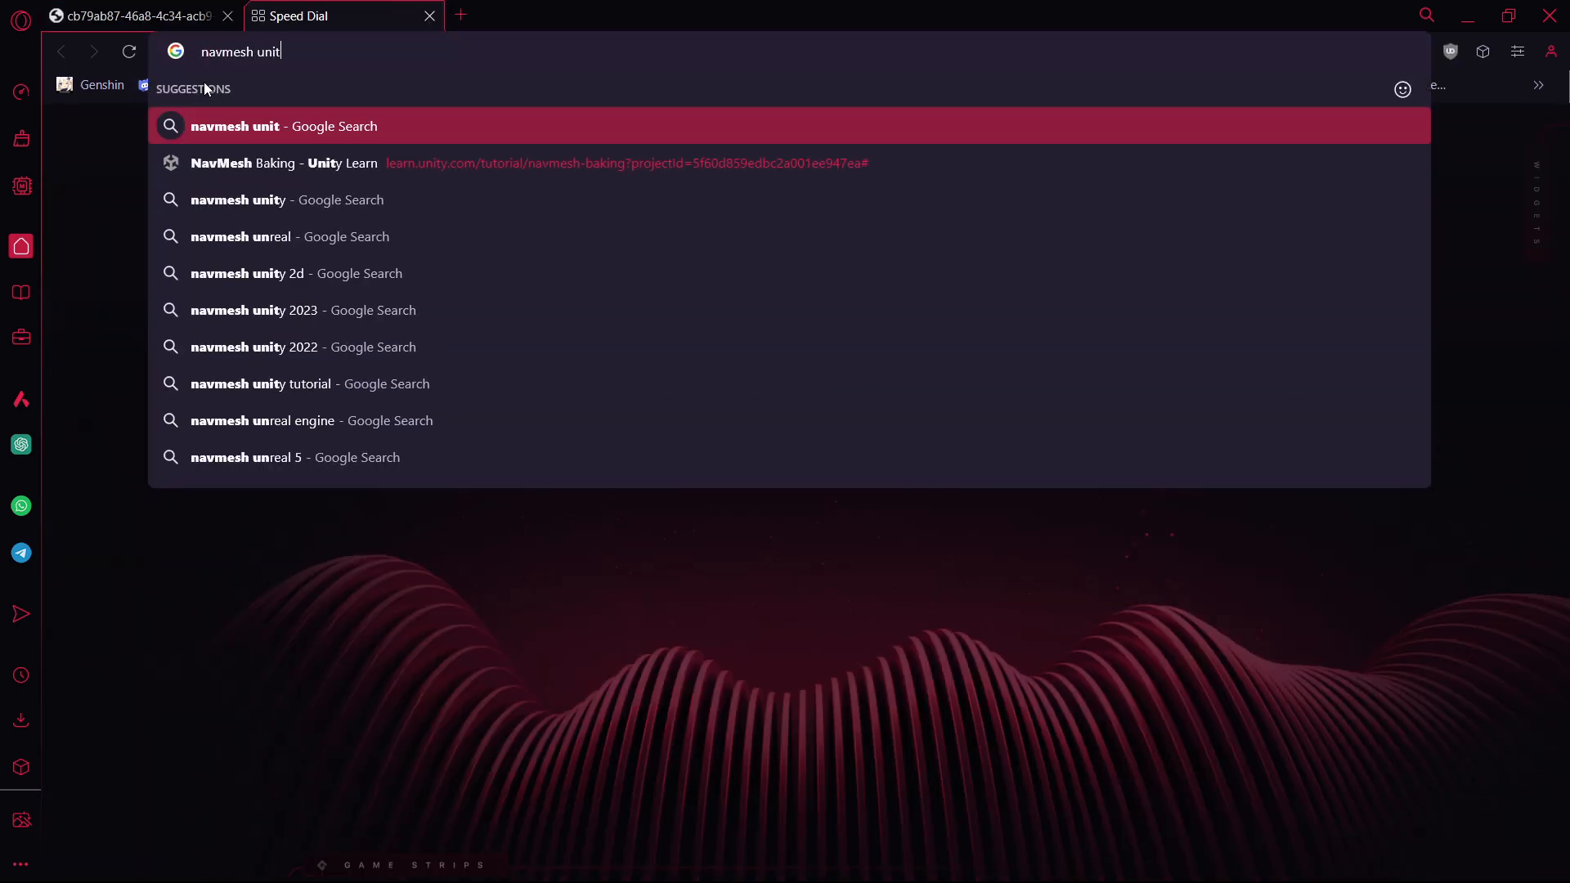
pyautogui.press('Return')
pyautogui.click(411, 376)
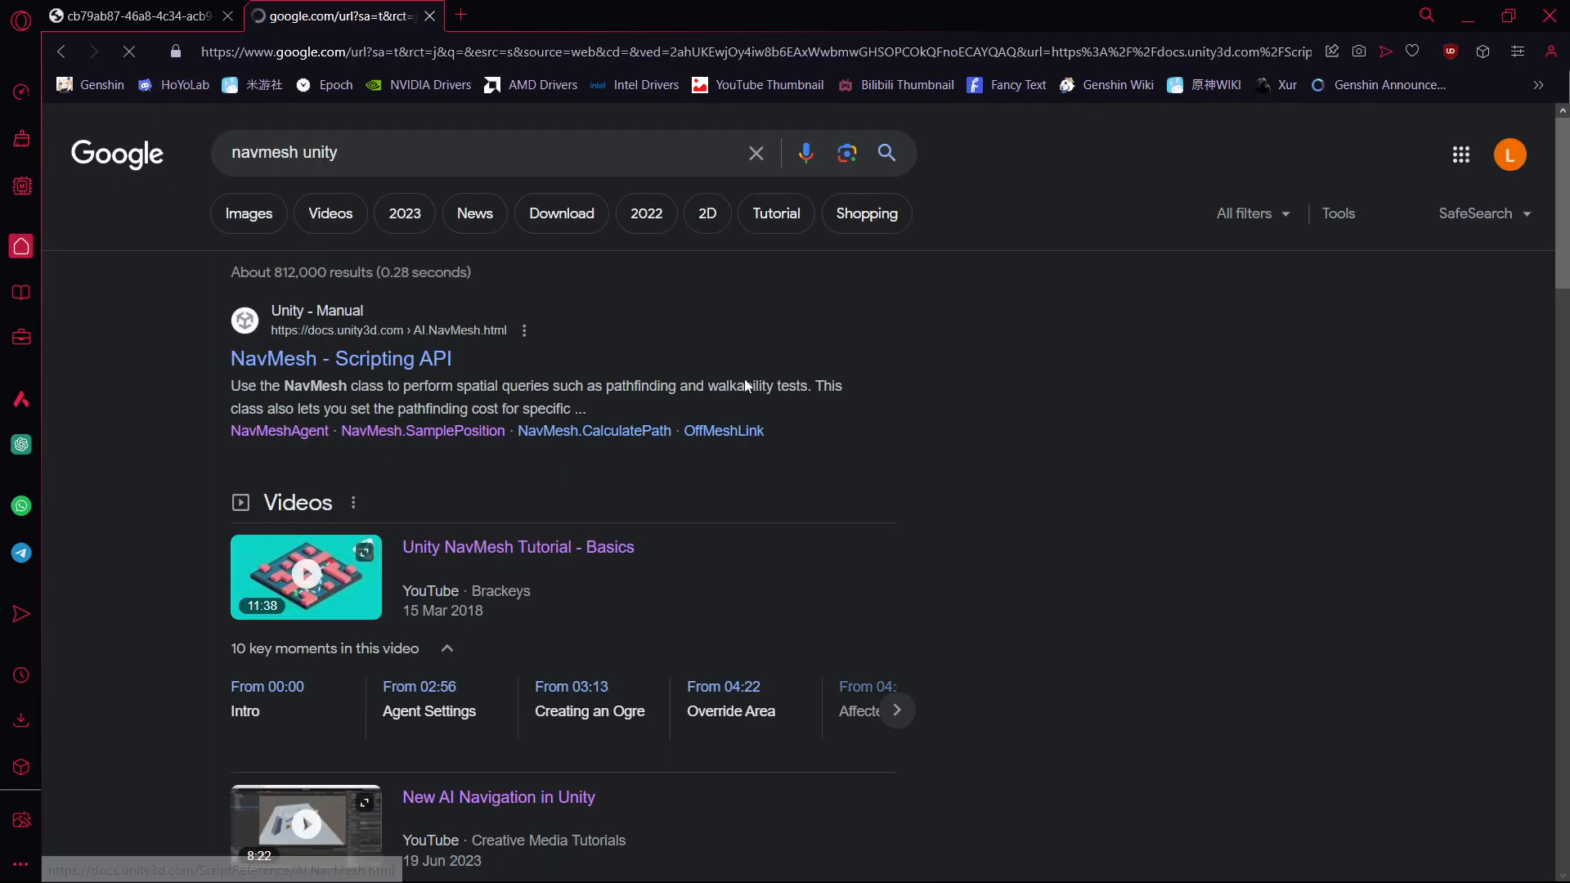
# Examine the NavMesh class documentation, including its static methods, static properties and related page links
pyautogui.scroll(-14, 821, 343)
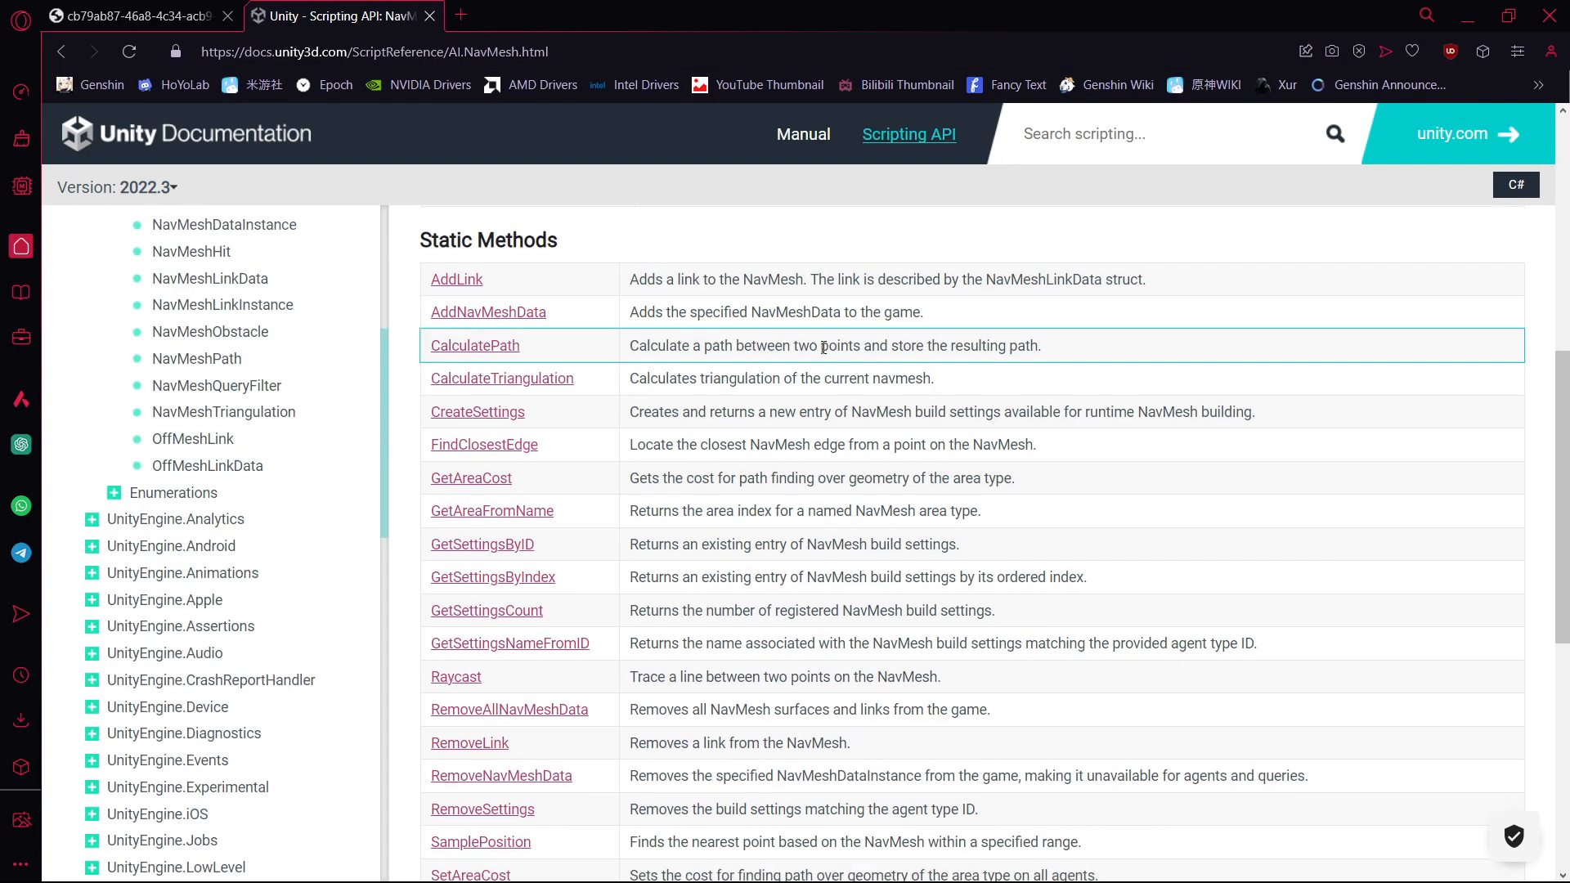
pyautogui.scroll(14, 826, 350)
pyautogui.scroll(-11, 1011, 413)
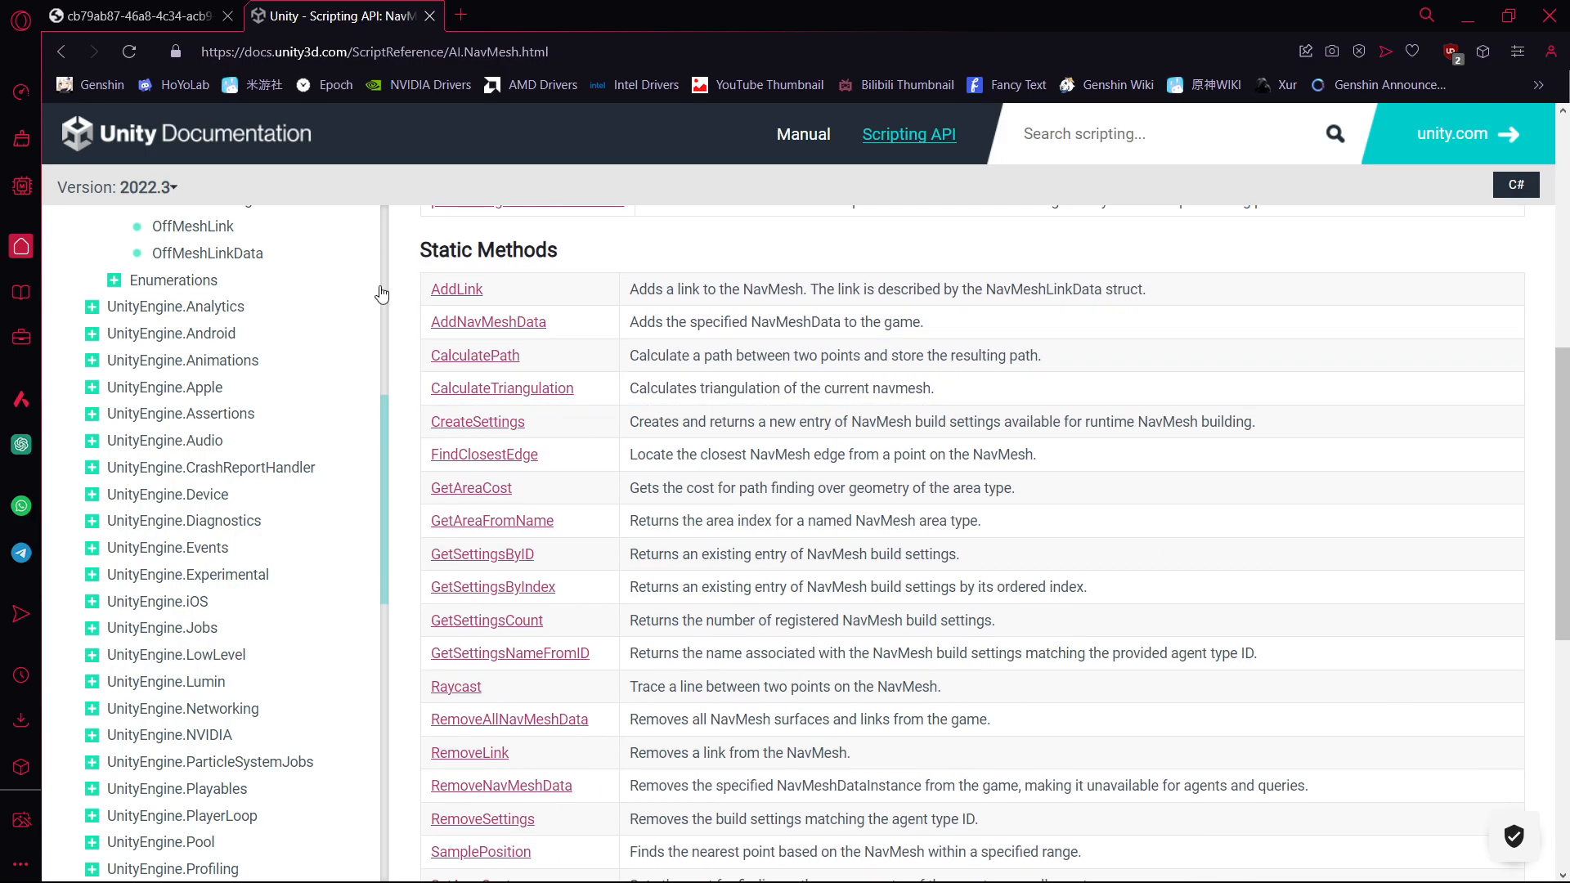
pyautogui.scroll(3, 848, 450)
pyautogui.scroll(1, 848, 450)
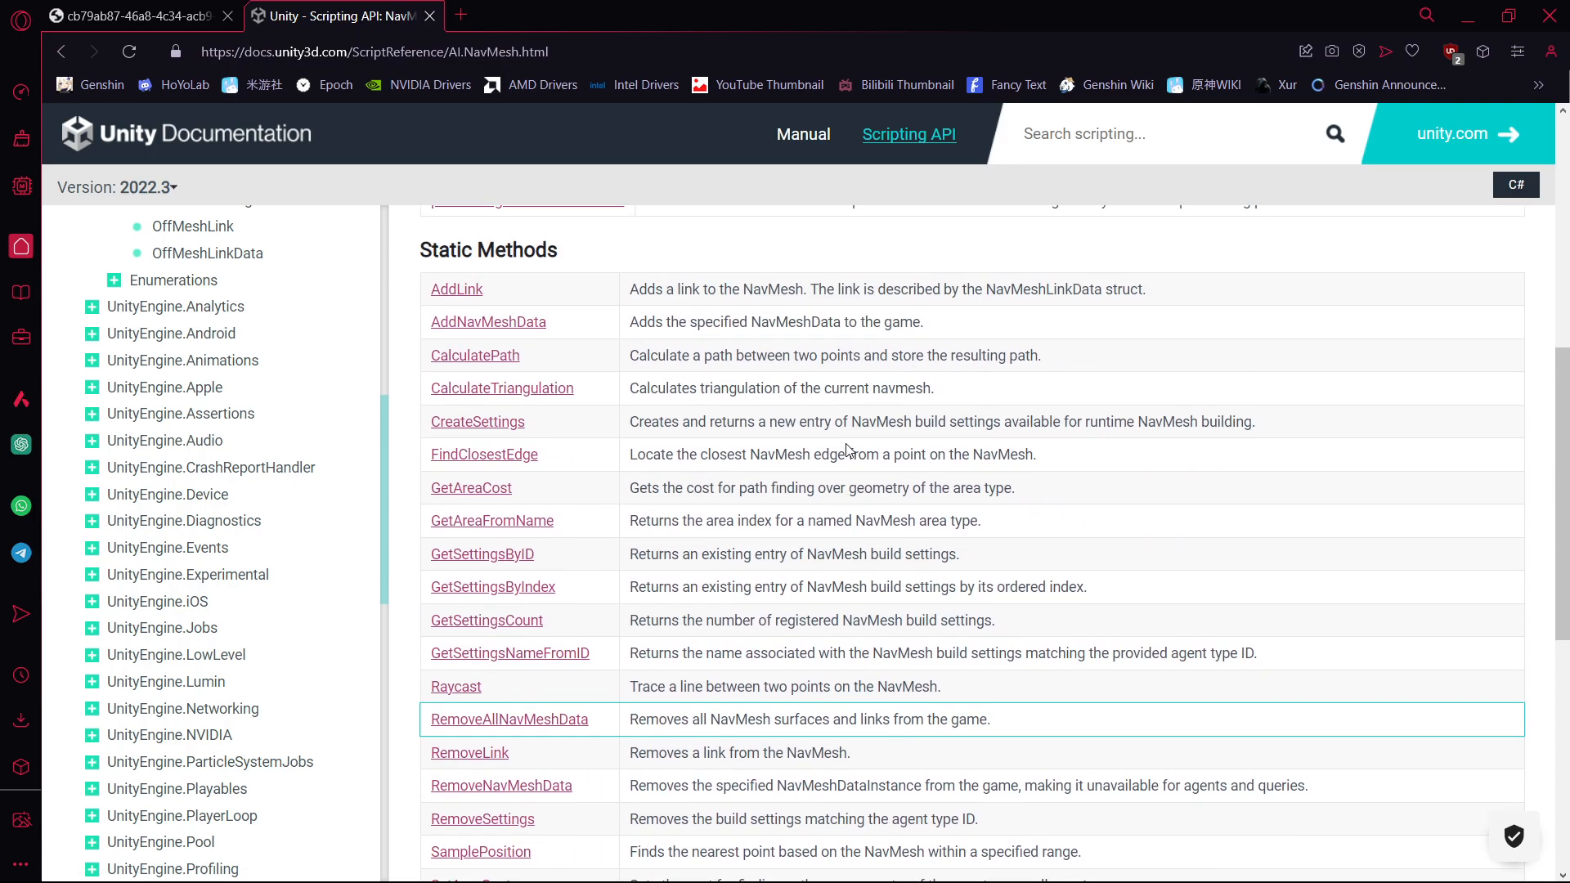
pyautogui.scroll(-1, 789, 413)
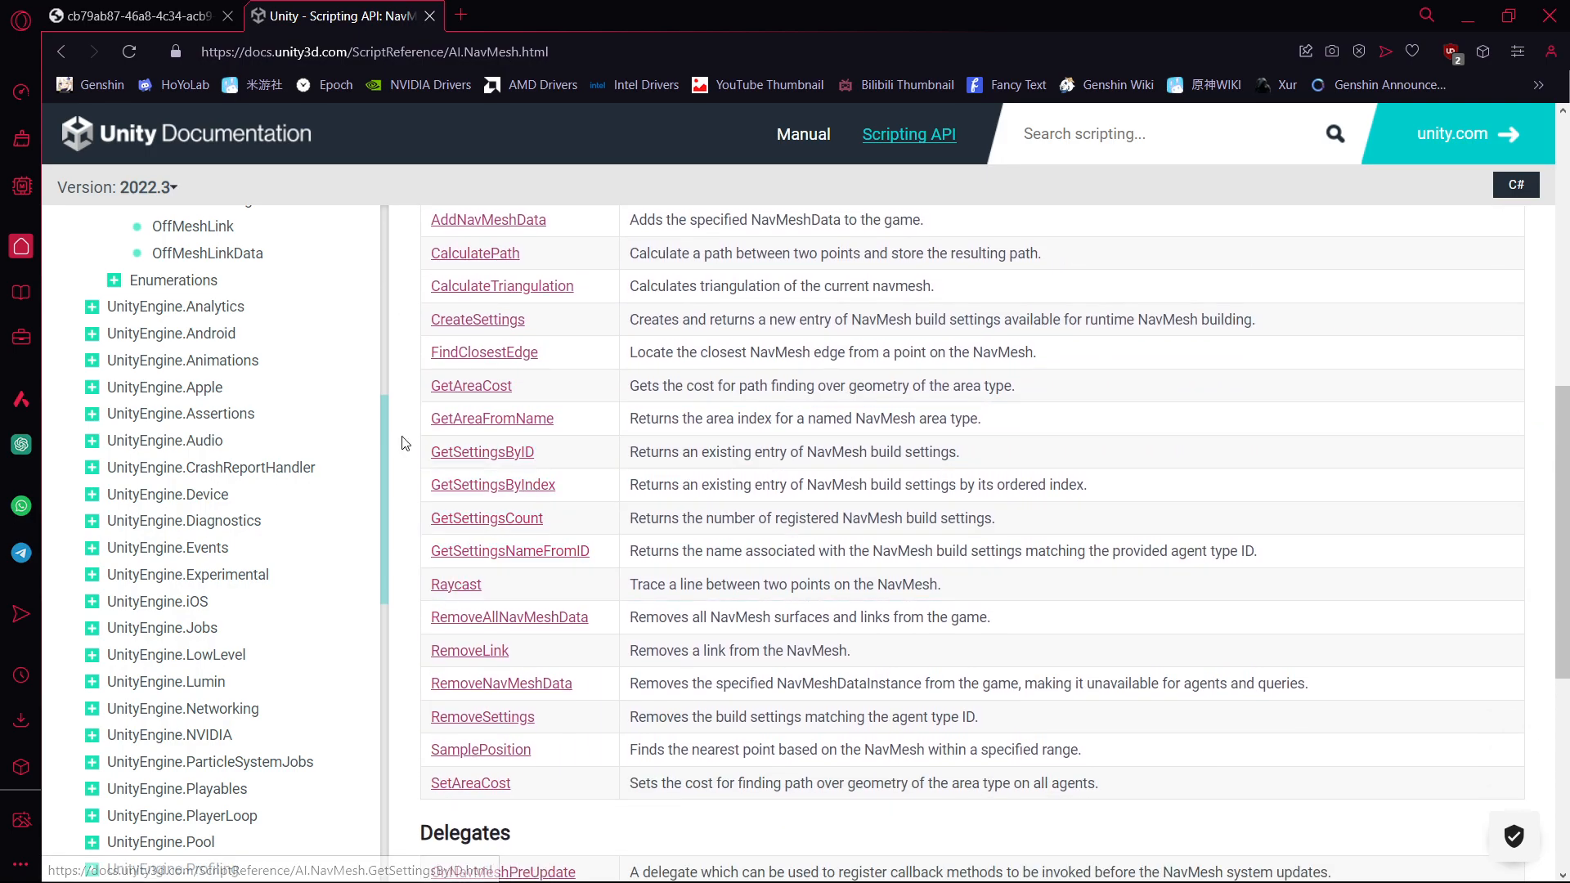
pyautogui.scroll(5, 722, 407)
pyautogui.scroll(4, 721, 408)
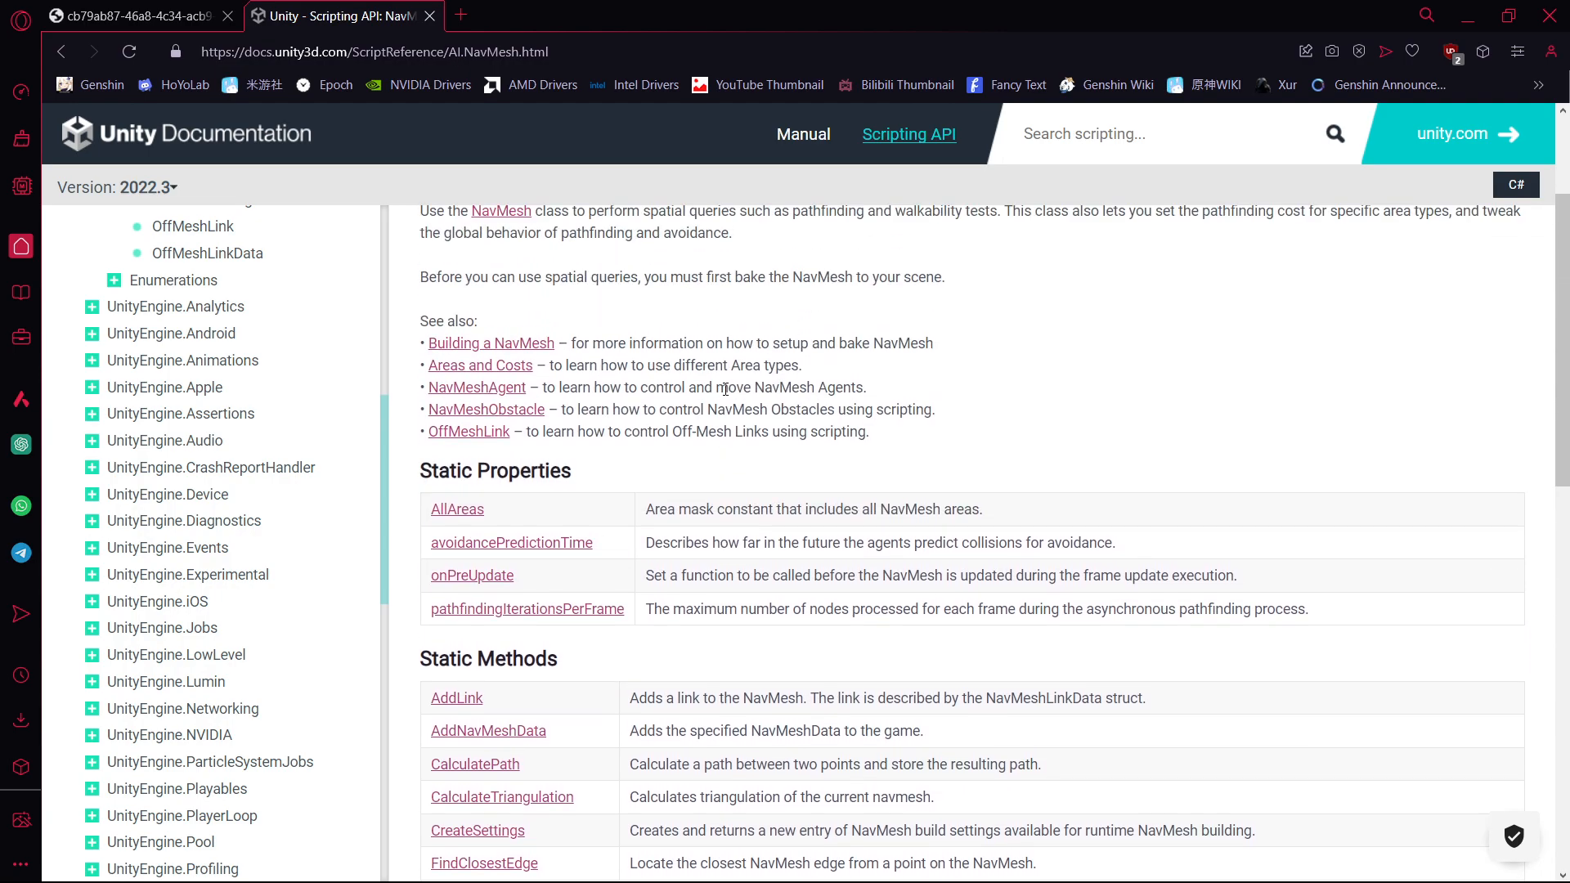
# Switch to Visual Studio and review the agent.SetDestination call and its destination argument in the Update method, glancing at the Unity scene
pyautogui.hotkey('alt', 'Tab')
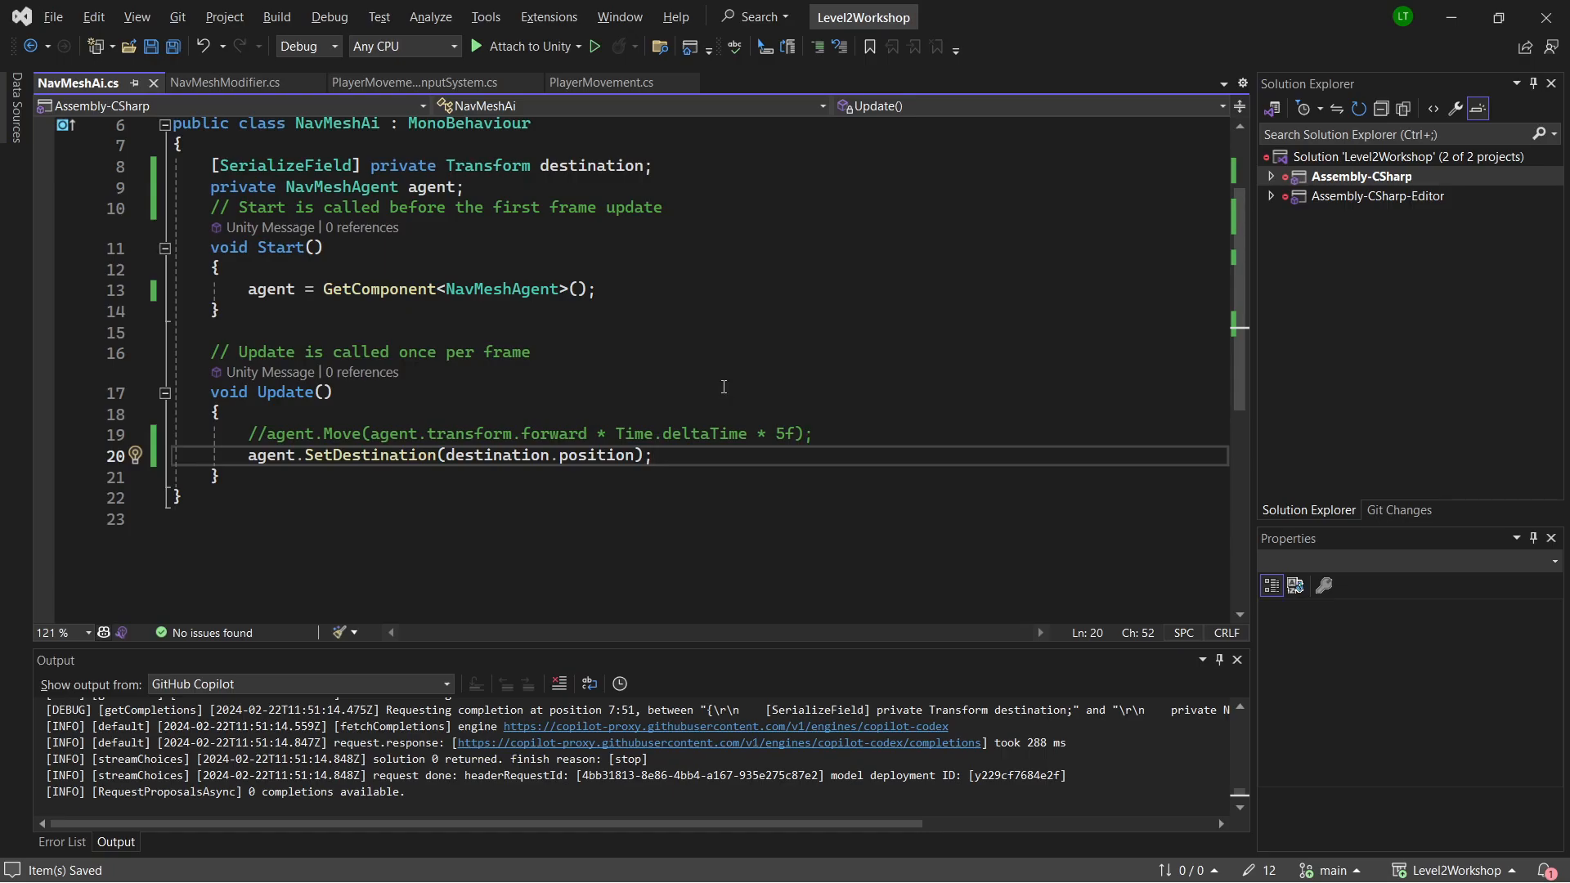
pyautogui.moveTo(685, 455); pyautogui.dragTo(352, 355)
pyautogui.click(503, 340)
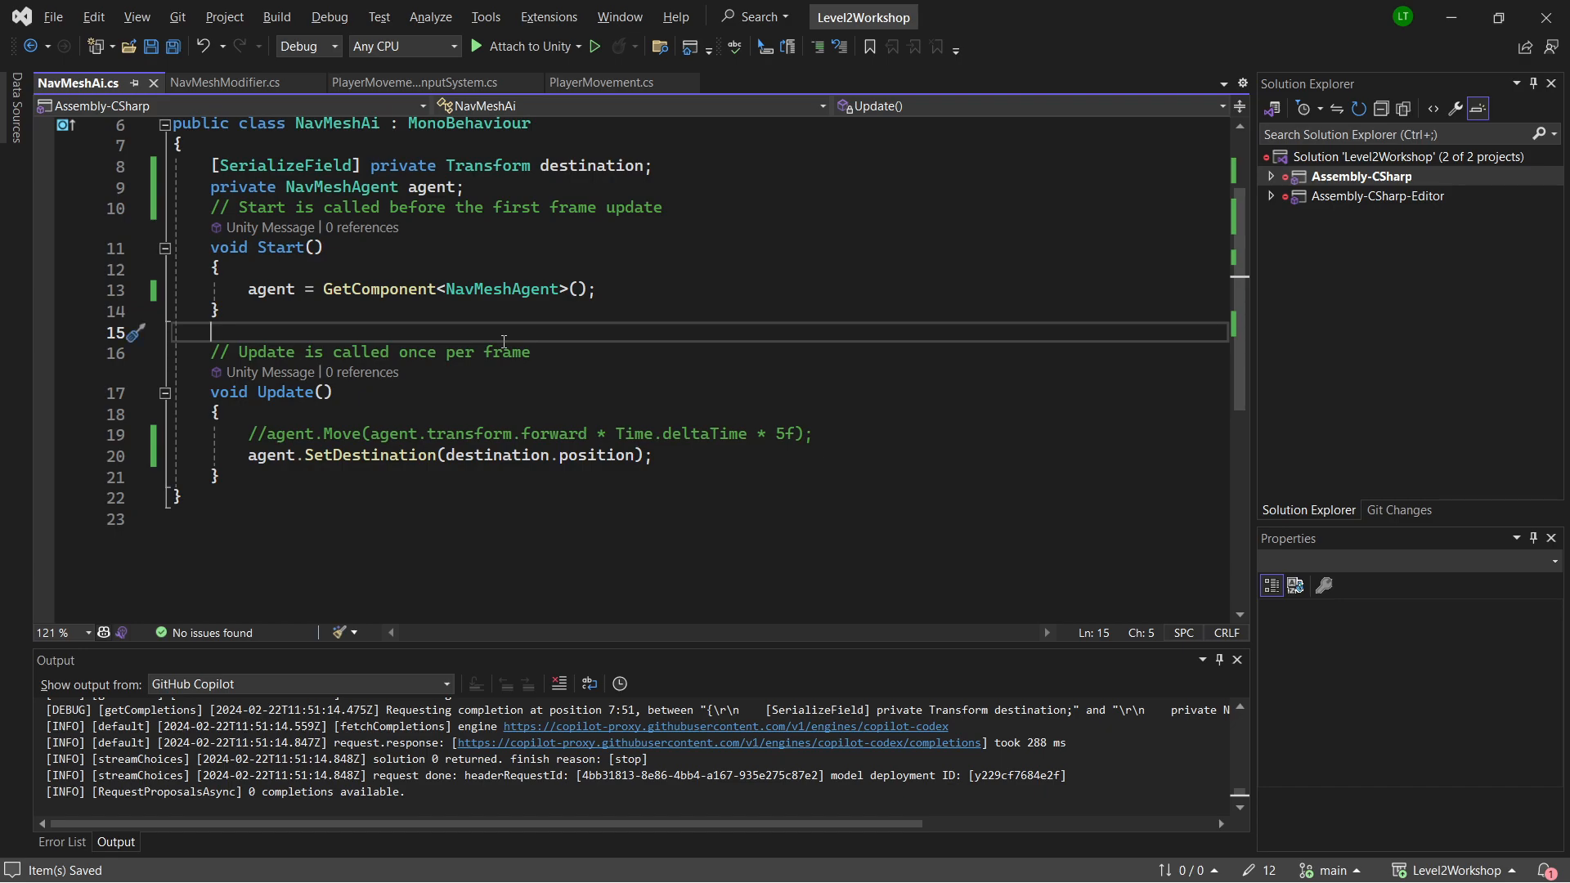
pyautogui.hotkey('alt', 'Tab')
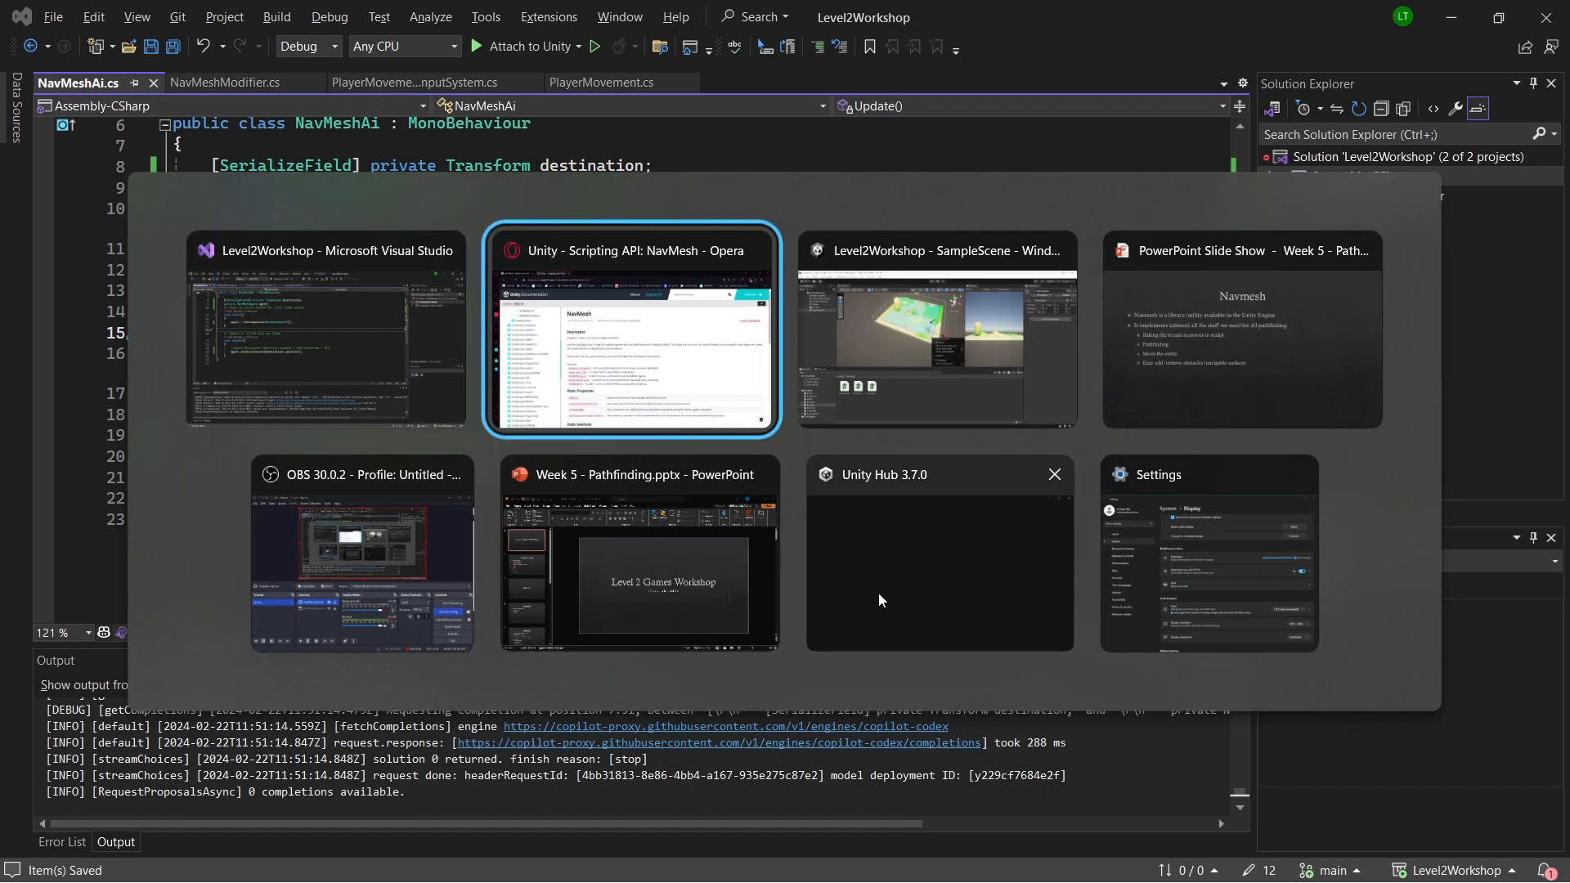
pyautogui.hotkey('alt', 'Tab')
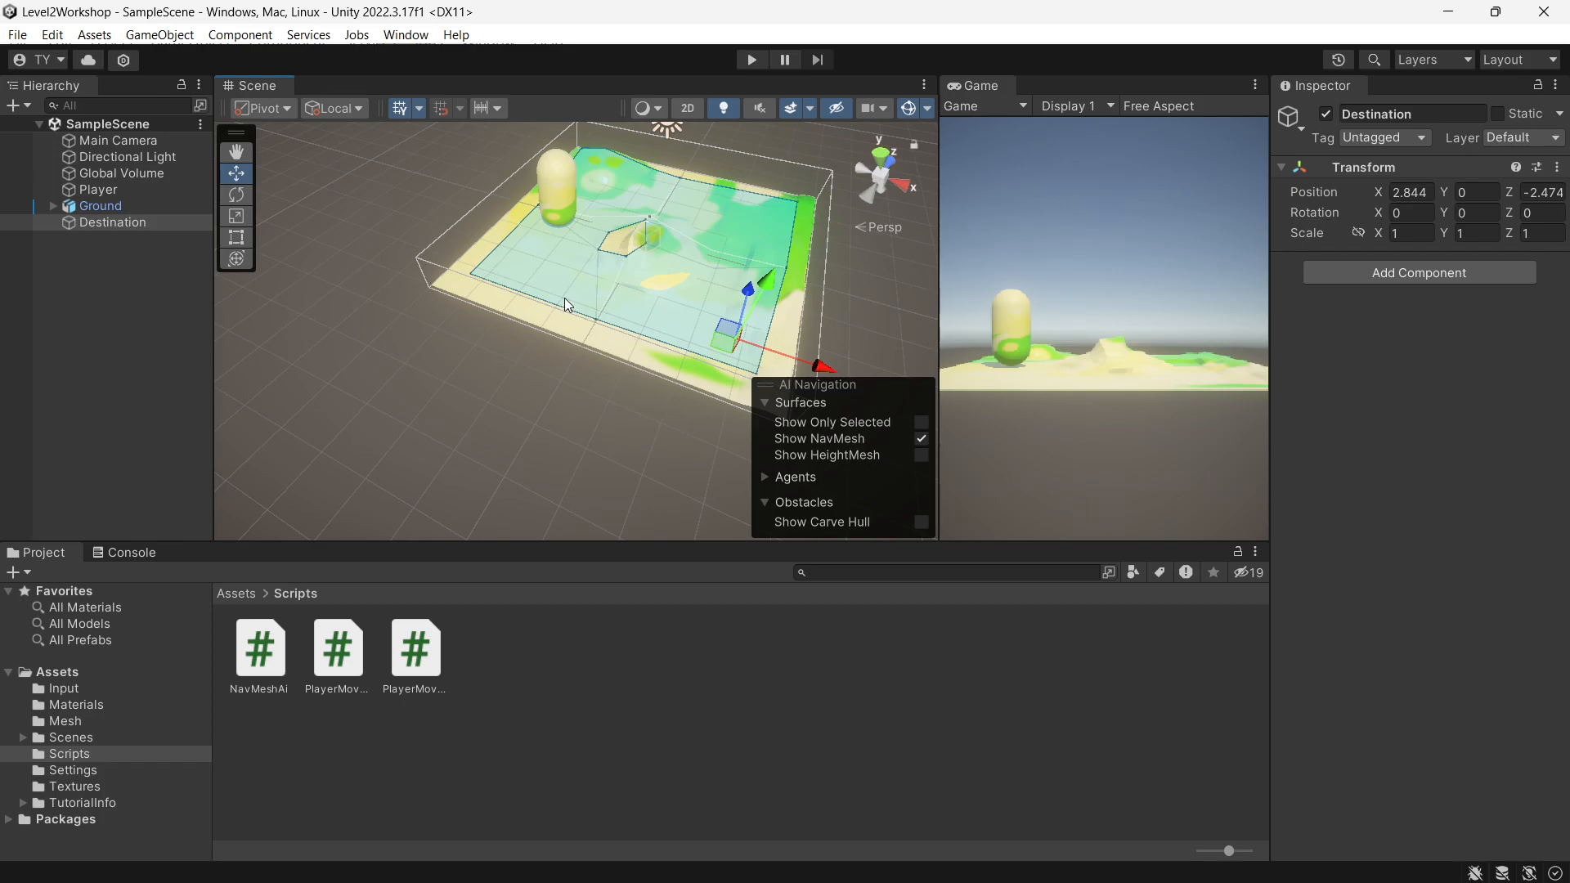
pyautogui.hotkey('alt', 'Tab')
pyautogui.click(701, 435)
pyautogui.click(683, 457)
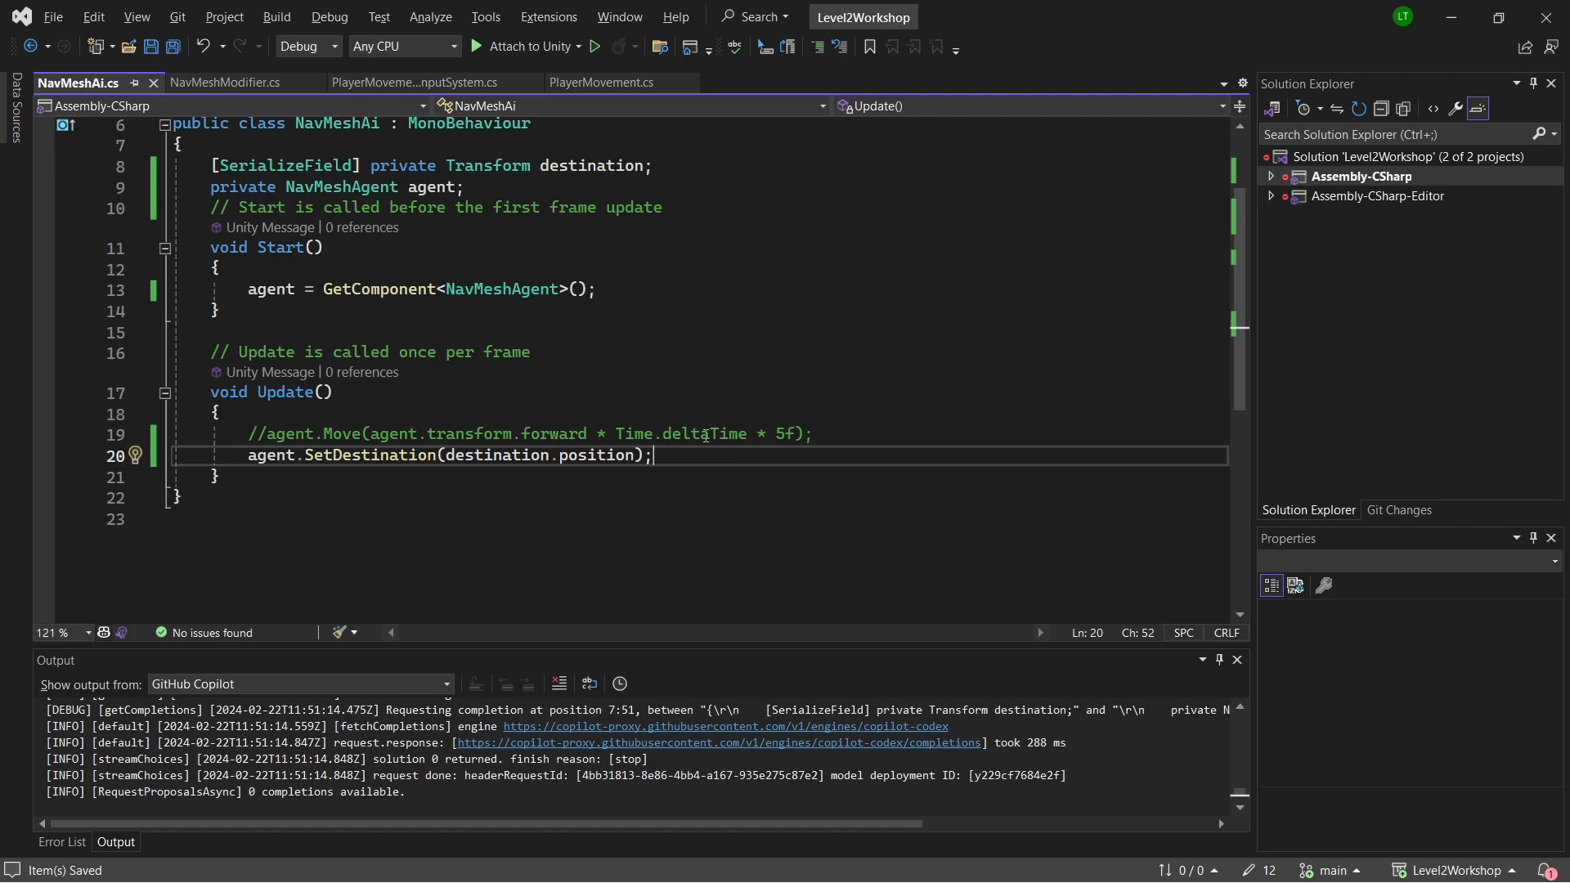
pyautogui.doubleClick(460, 453)
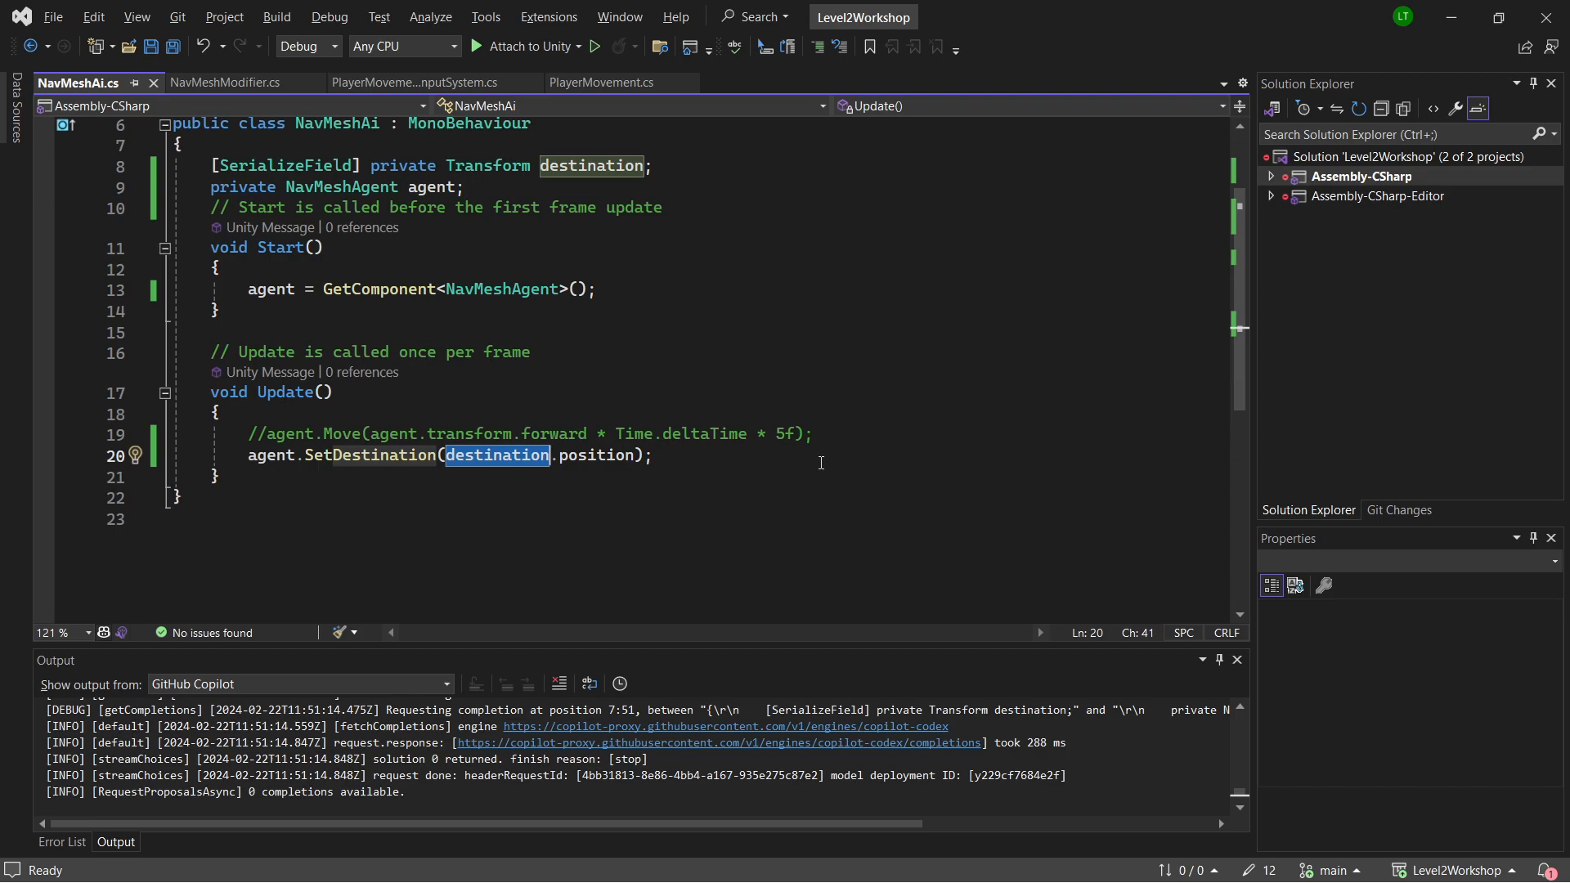
# Switch to Unity, raise the Player above the ground to about Y 3.7 and save the scene
pyautogui.hotkey('alt', 'Tab')
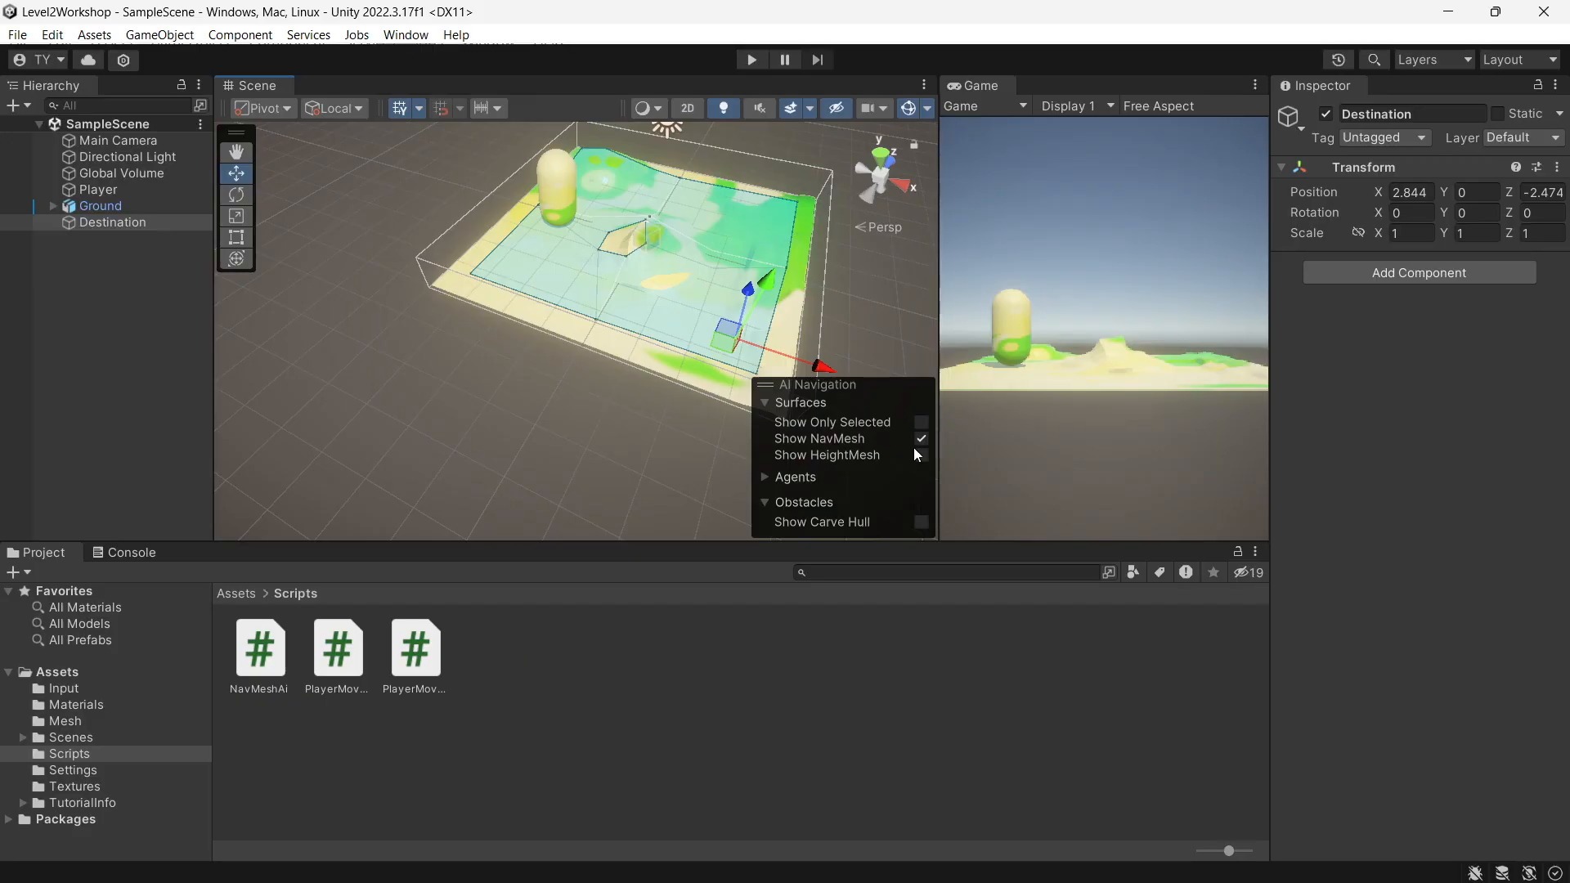
pyautogui.moveTo(504, 361); pyautogui.dragTo(458, 395, button='middle')
pyautogui.click(648, 228)
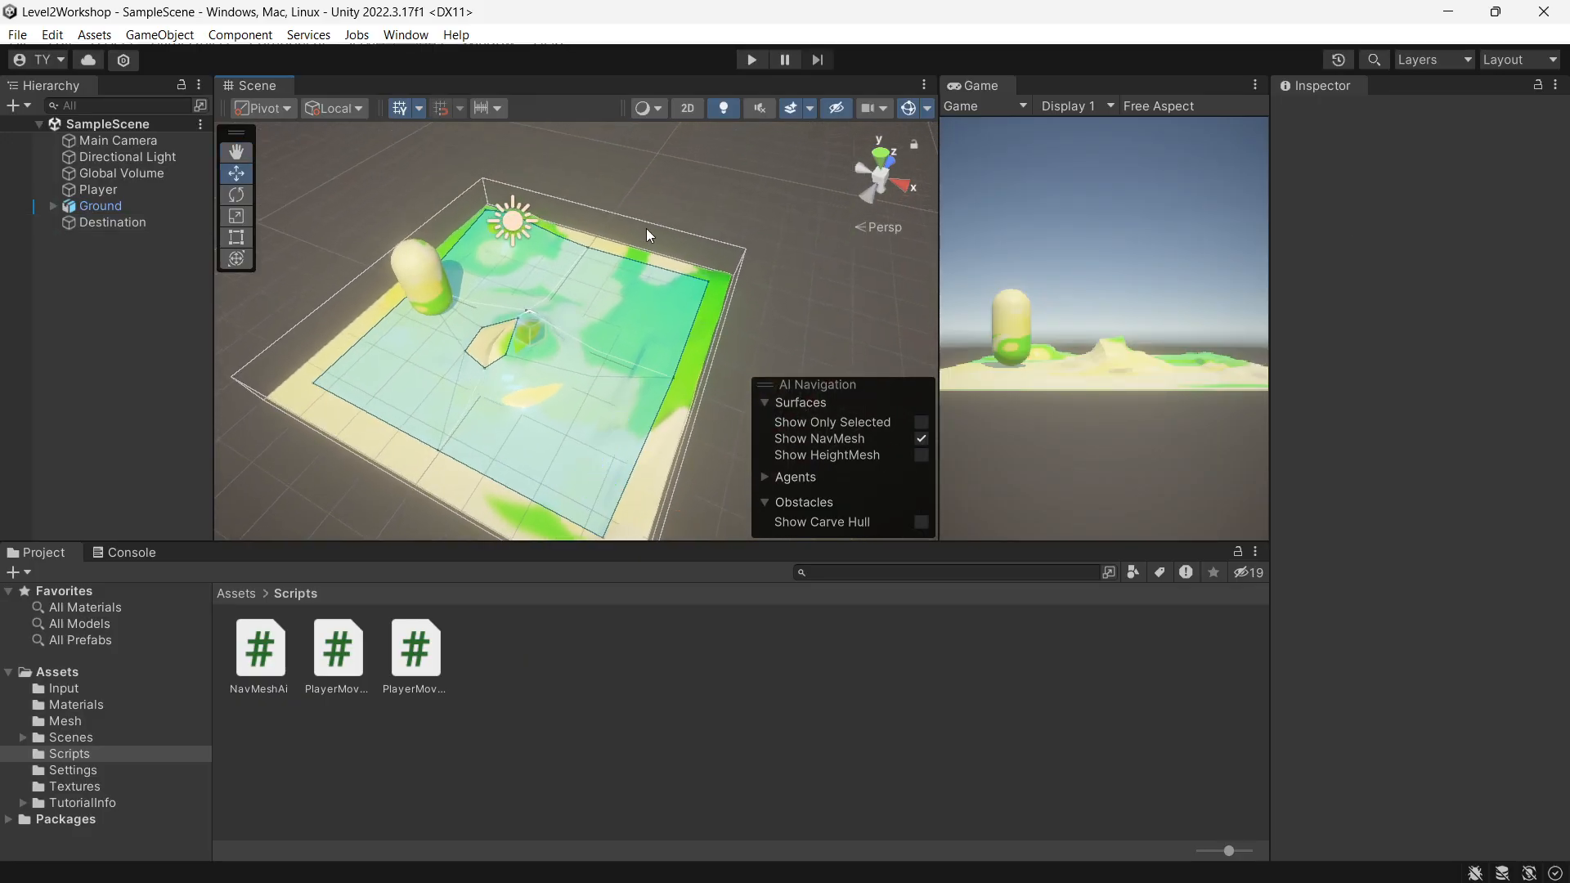
pyautogui.click(432, 273)
pyautogui.moveTo(392, 211); pyautogui.dragTo(366, 71)
pyautogui.scroll(-3, 632, 280)
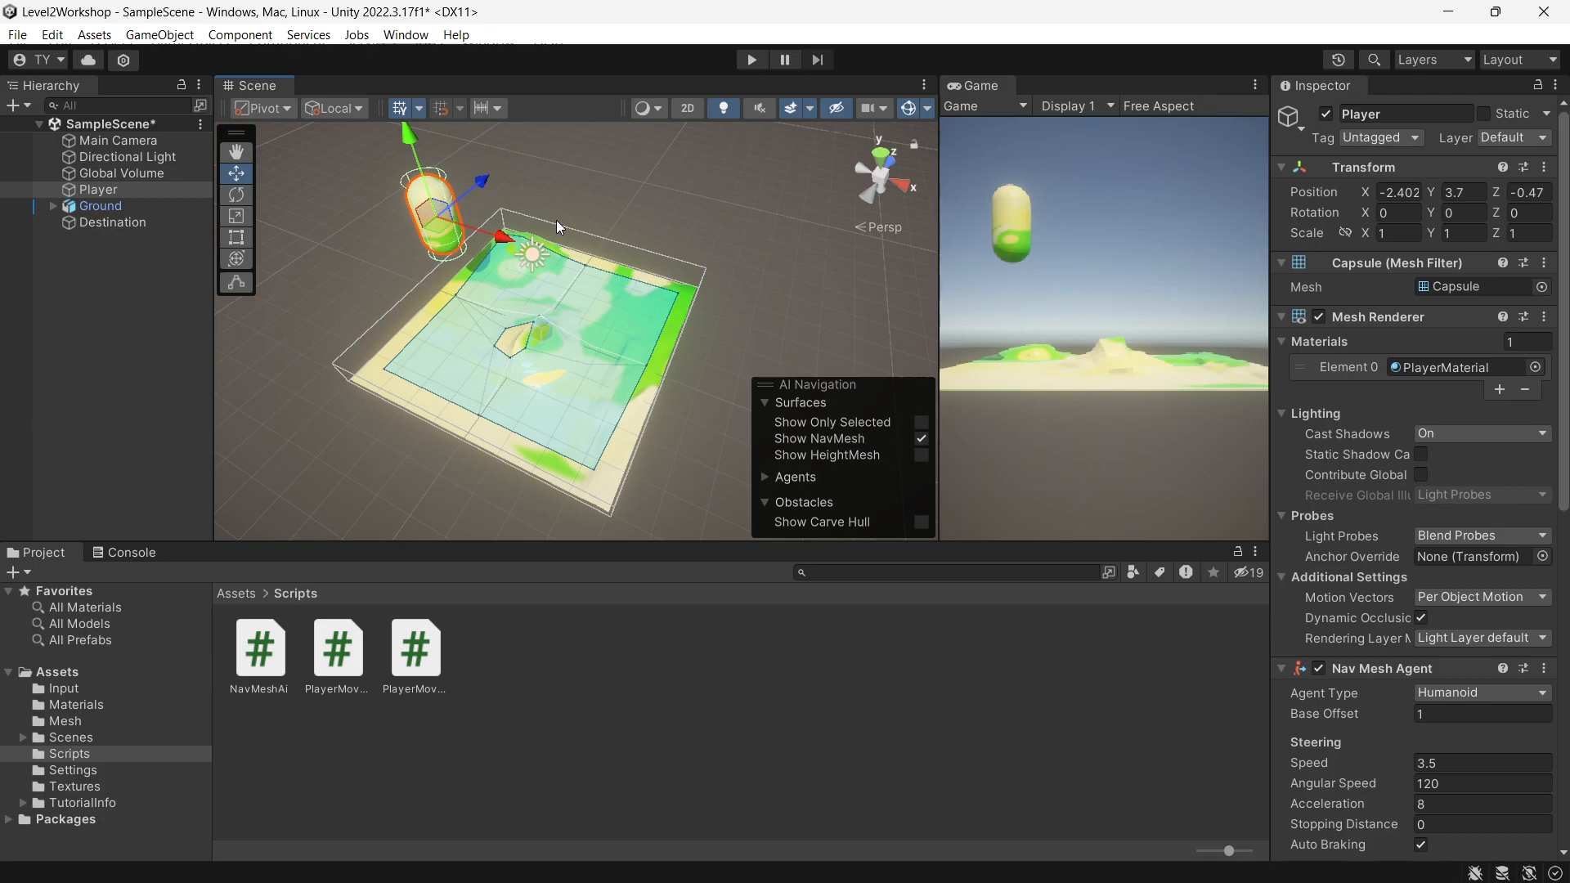
pyautogui.hotkey('ctrl', 's')
pyautogui.click(60, 332)
pyautogui.rightClick(98, 312)
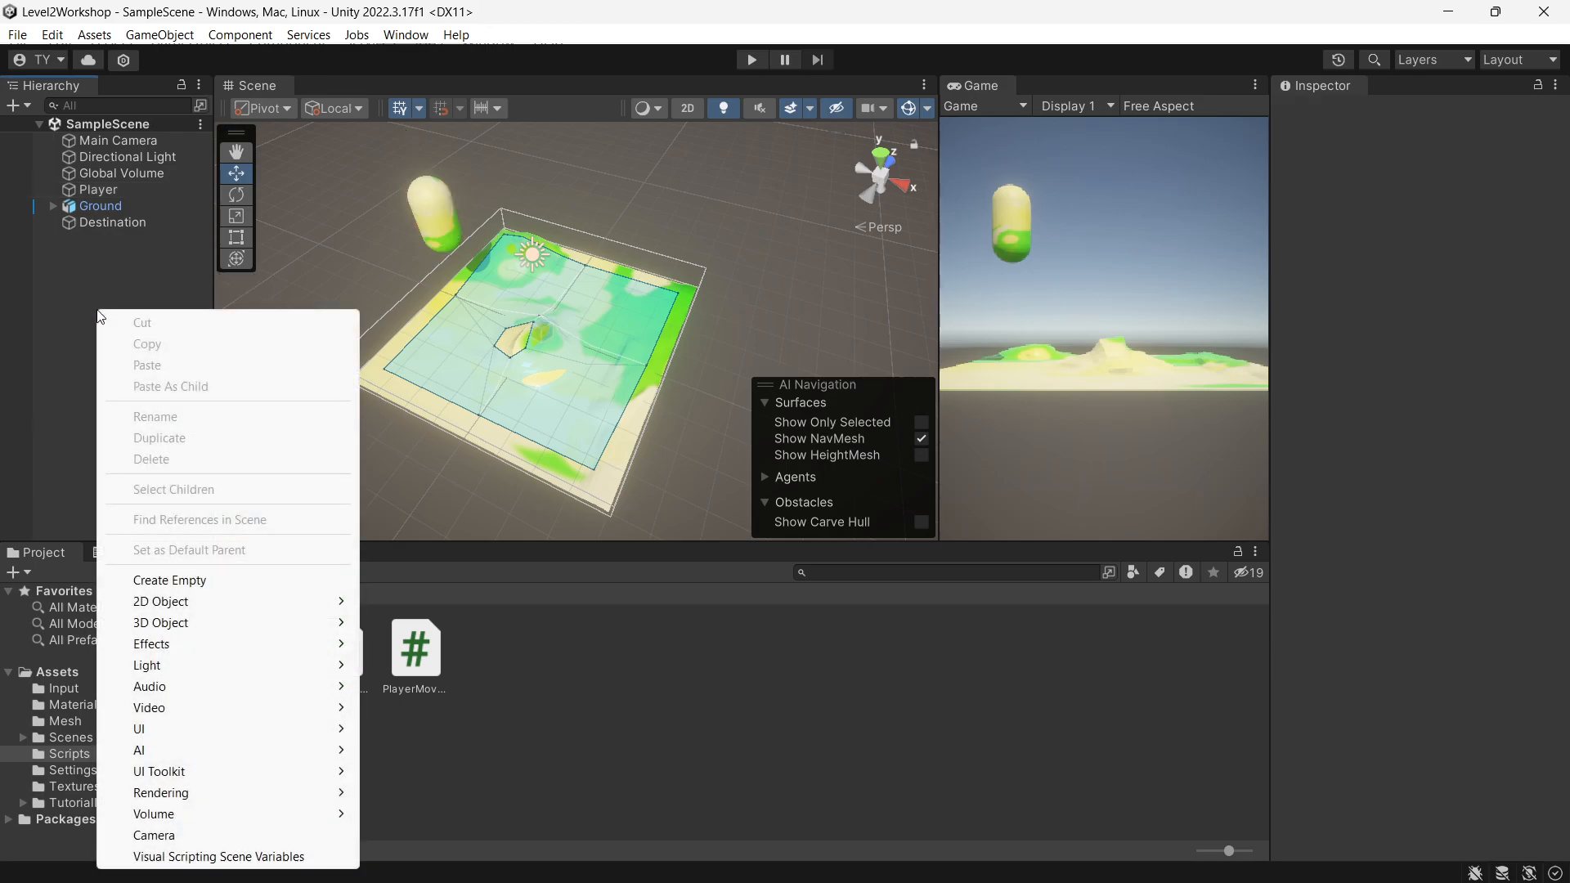
pyautogui.press('Escape')
pyautogui.press('e')
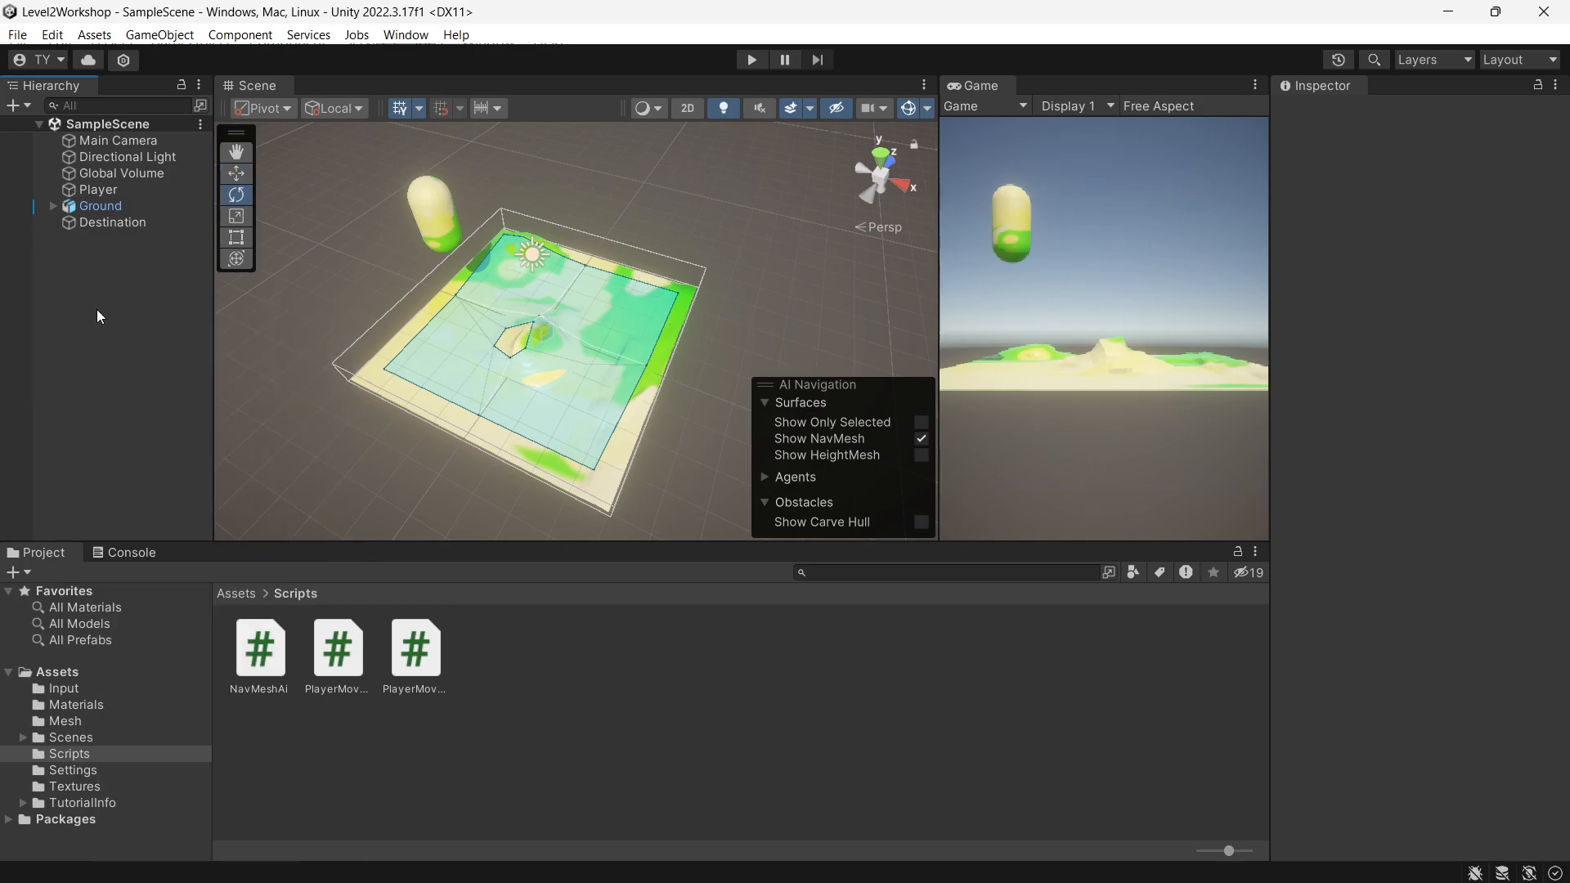
# Add a 3D Plane to the scene and move it along the X axis beside the Ground to about X 12.29
pyautogui.rightClick(83, 326)
pyautogui.moveTo(163, 636)
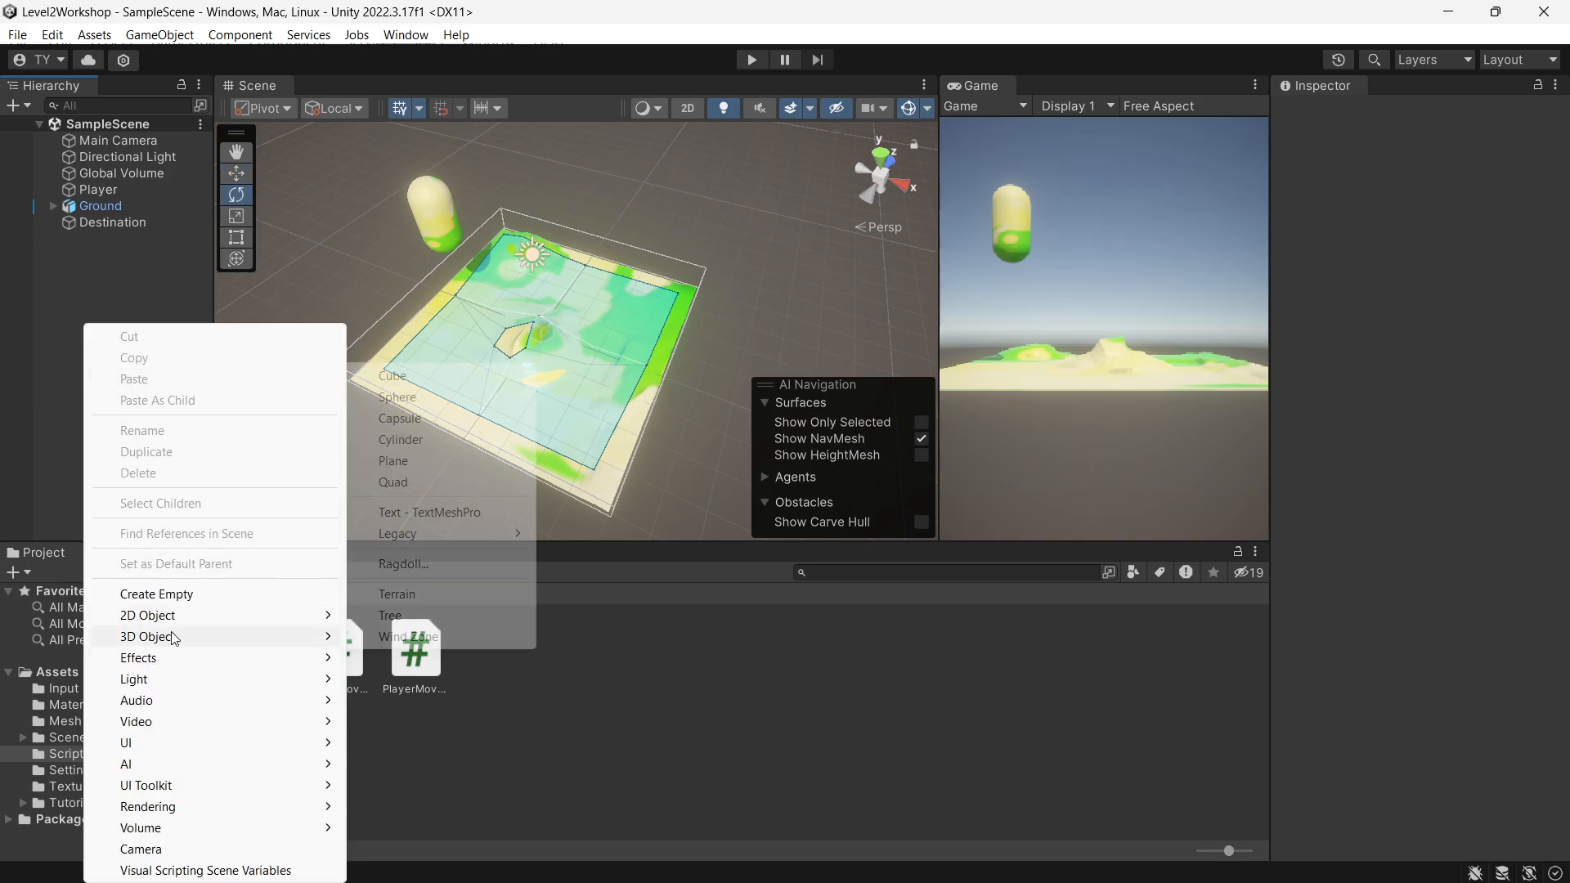
pyautogui.click(394, 461)
pyautogui.scroll(-2, 664, 326)
pyautogui.moveTo(664, 325); pyautogui.dragTo(533, 213, button='middle')
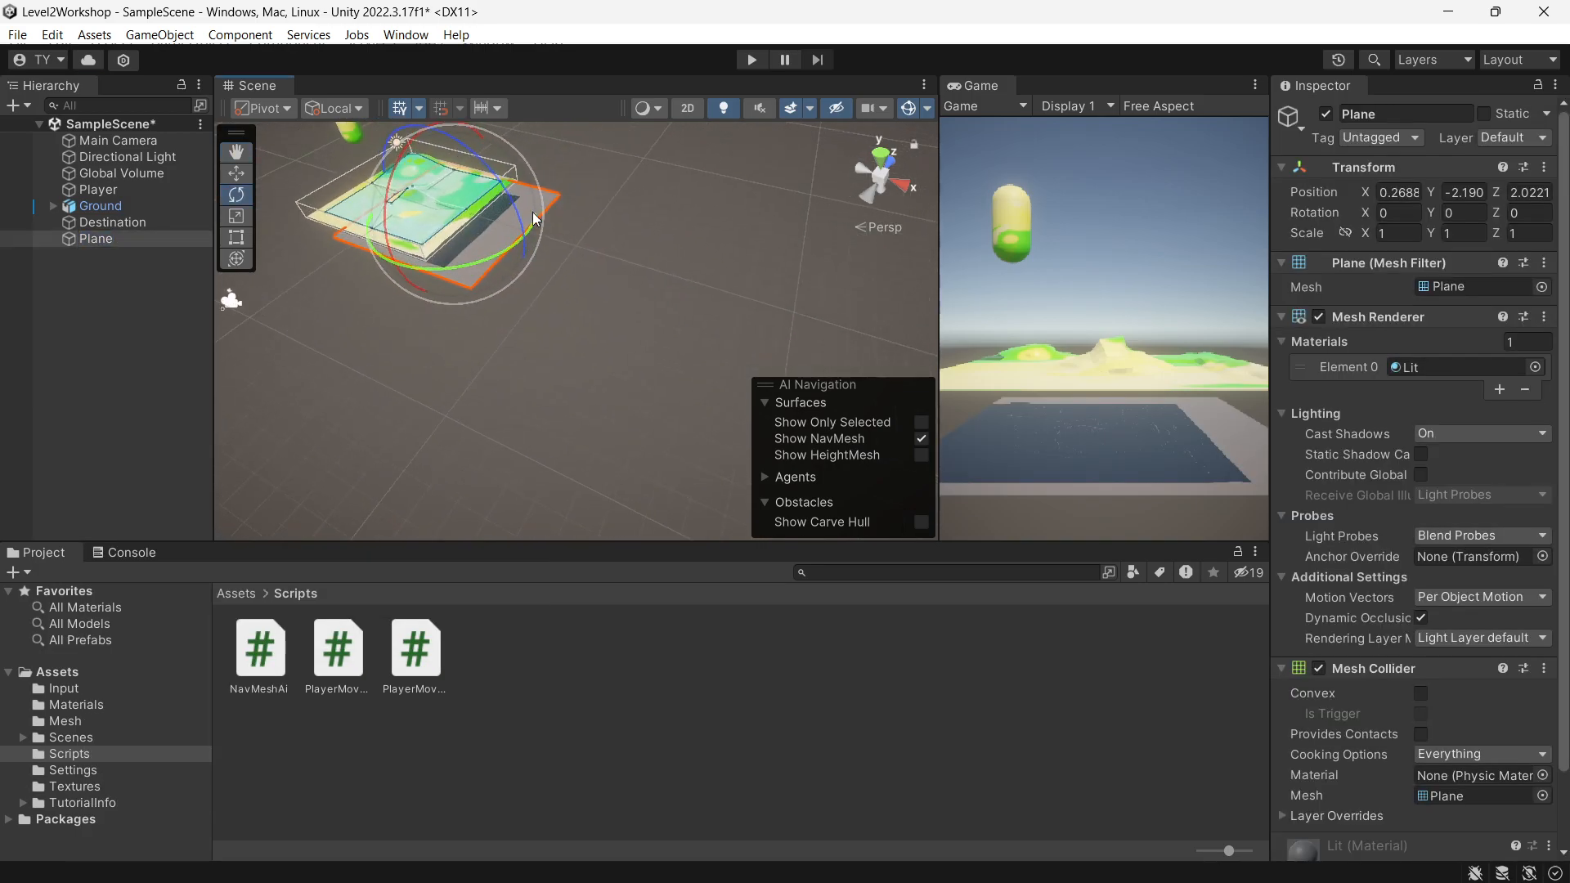
pyautogui.click(236, 172)
pyautogui.moveTo(517, 225); pyautogui.dragTo(710, 293)
pyautogui.moveTo(415, 290); pyautogui.dragTo(486, 392, button='middle')
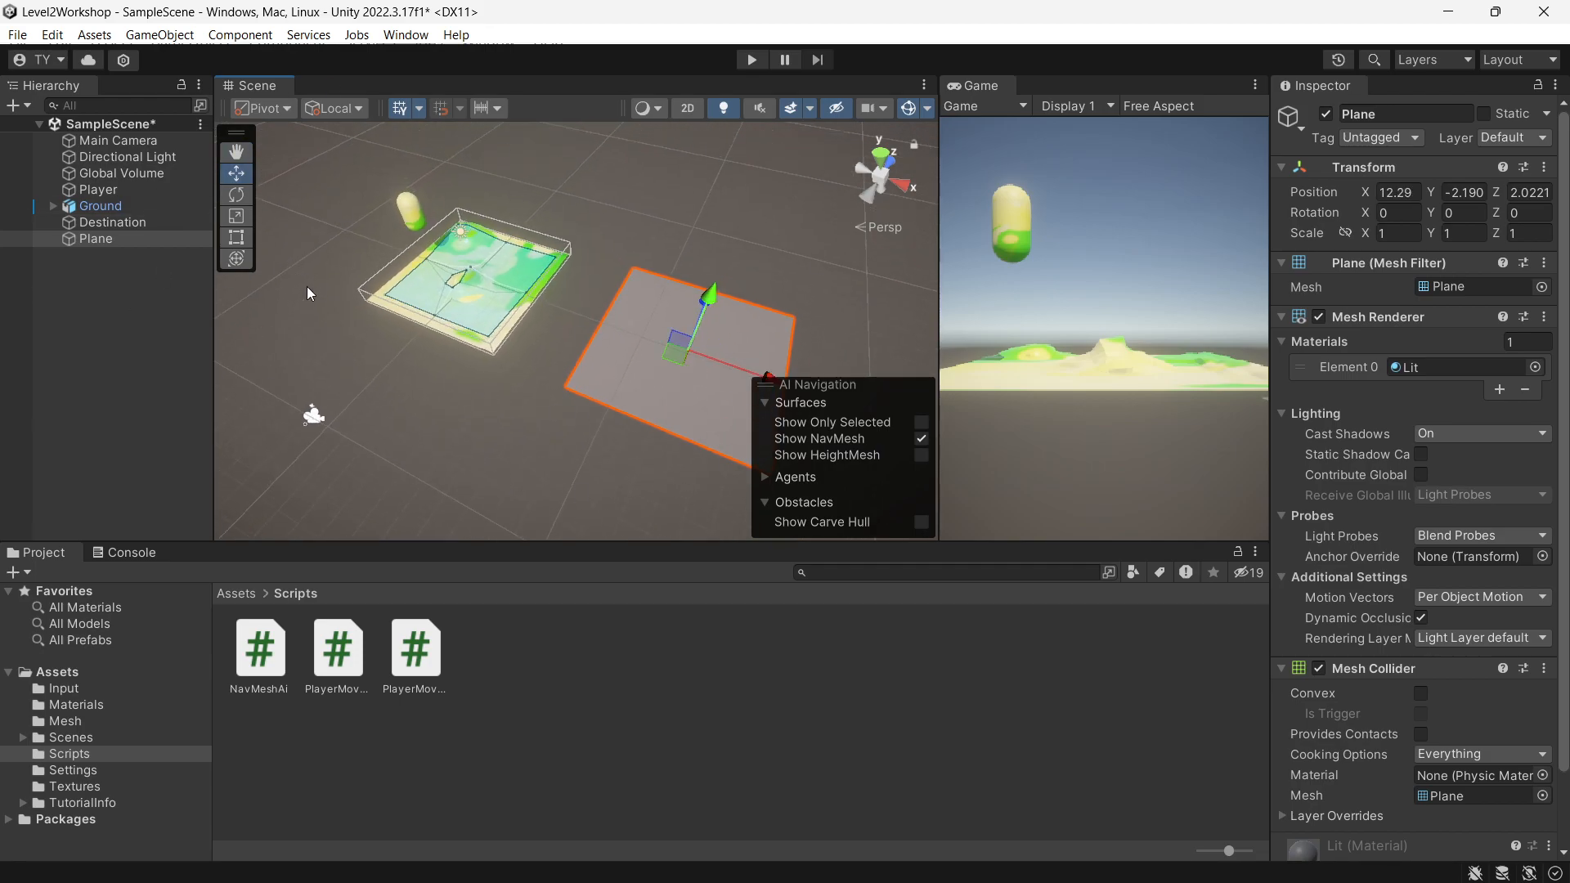
# Bake the Ground's NavMeshSurface with the new Plane in the scene
pyautogui.click(23, 204)
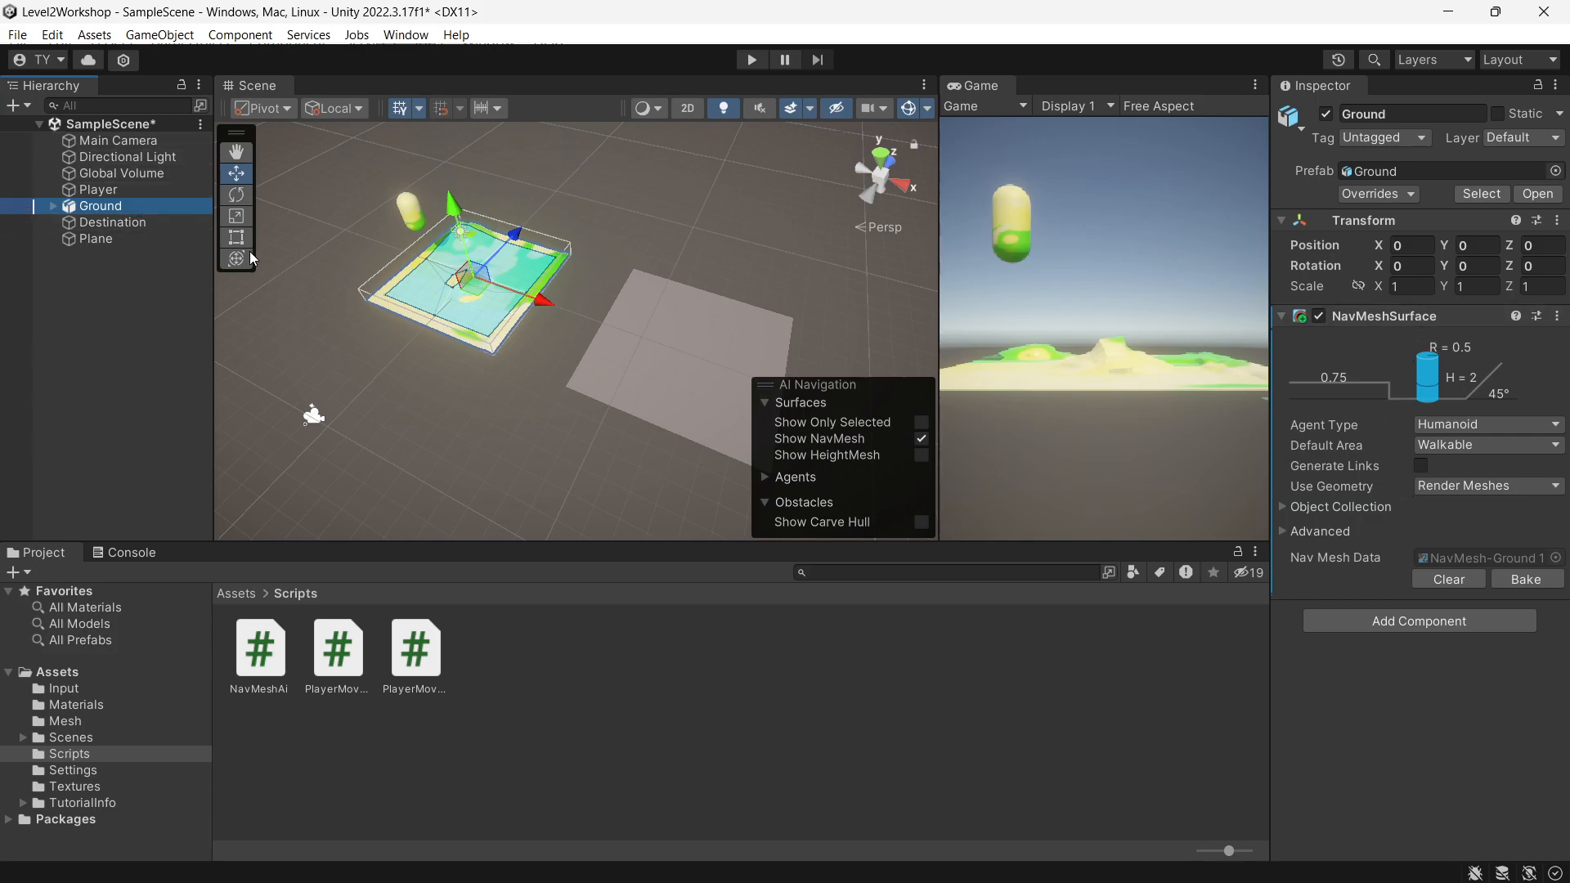
pyautogui.click(120, 242)
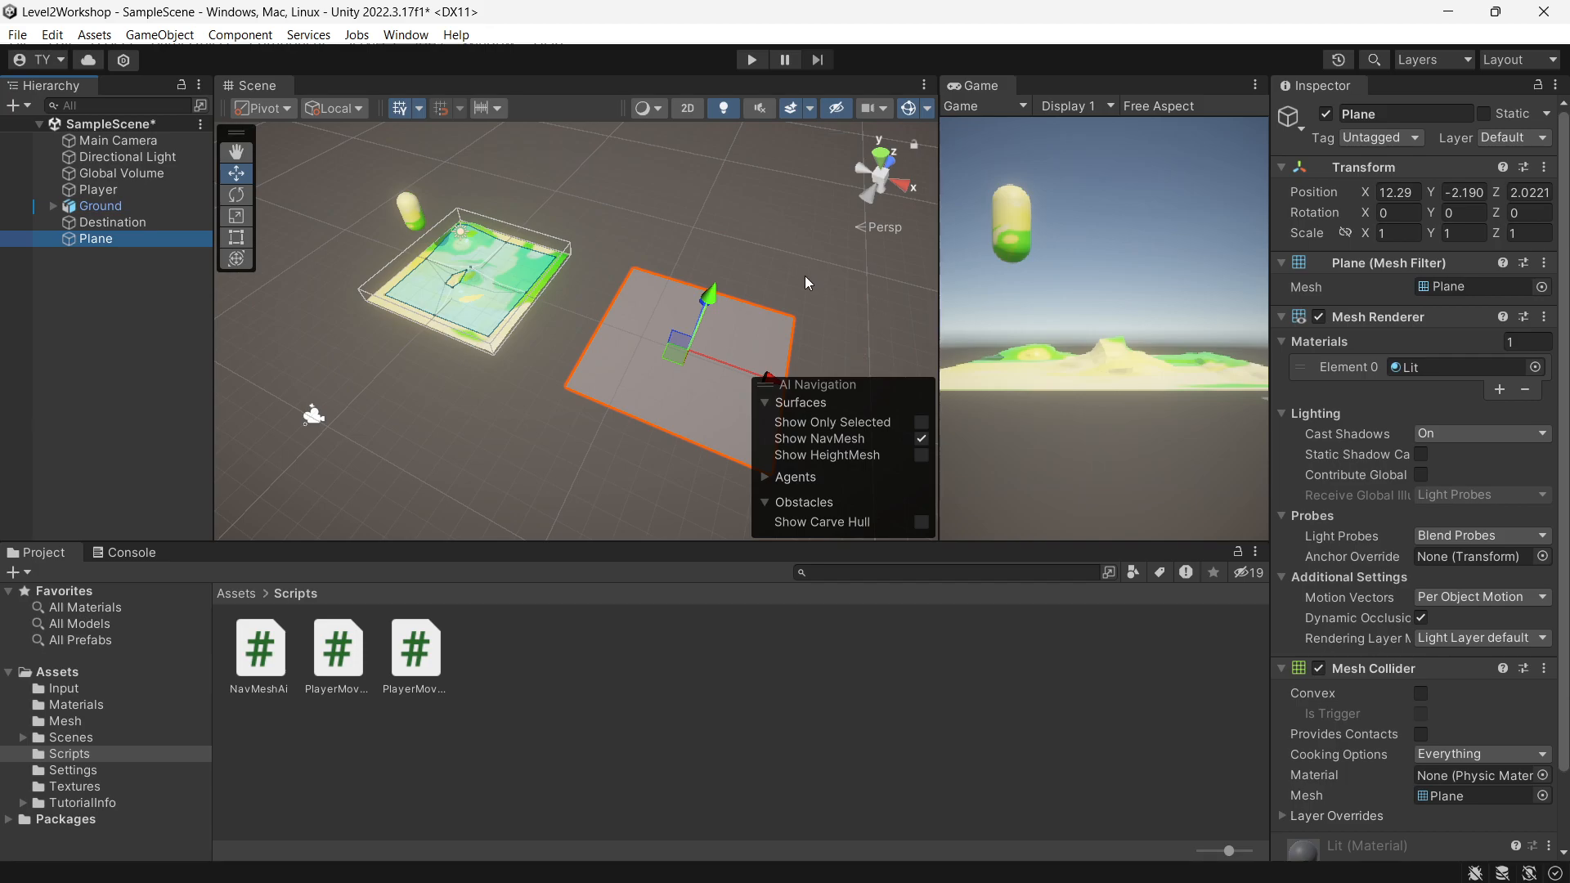
pyautogui.click(98, 206)
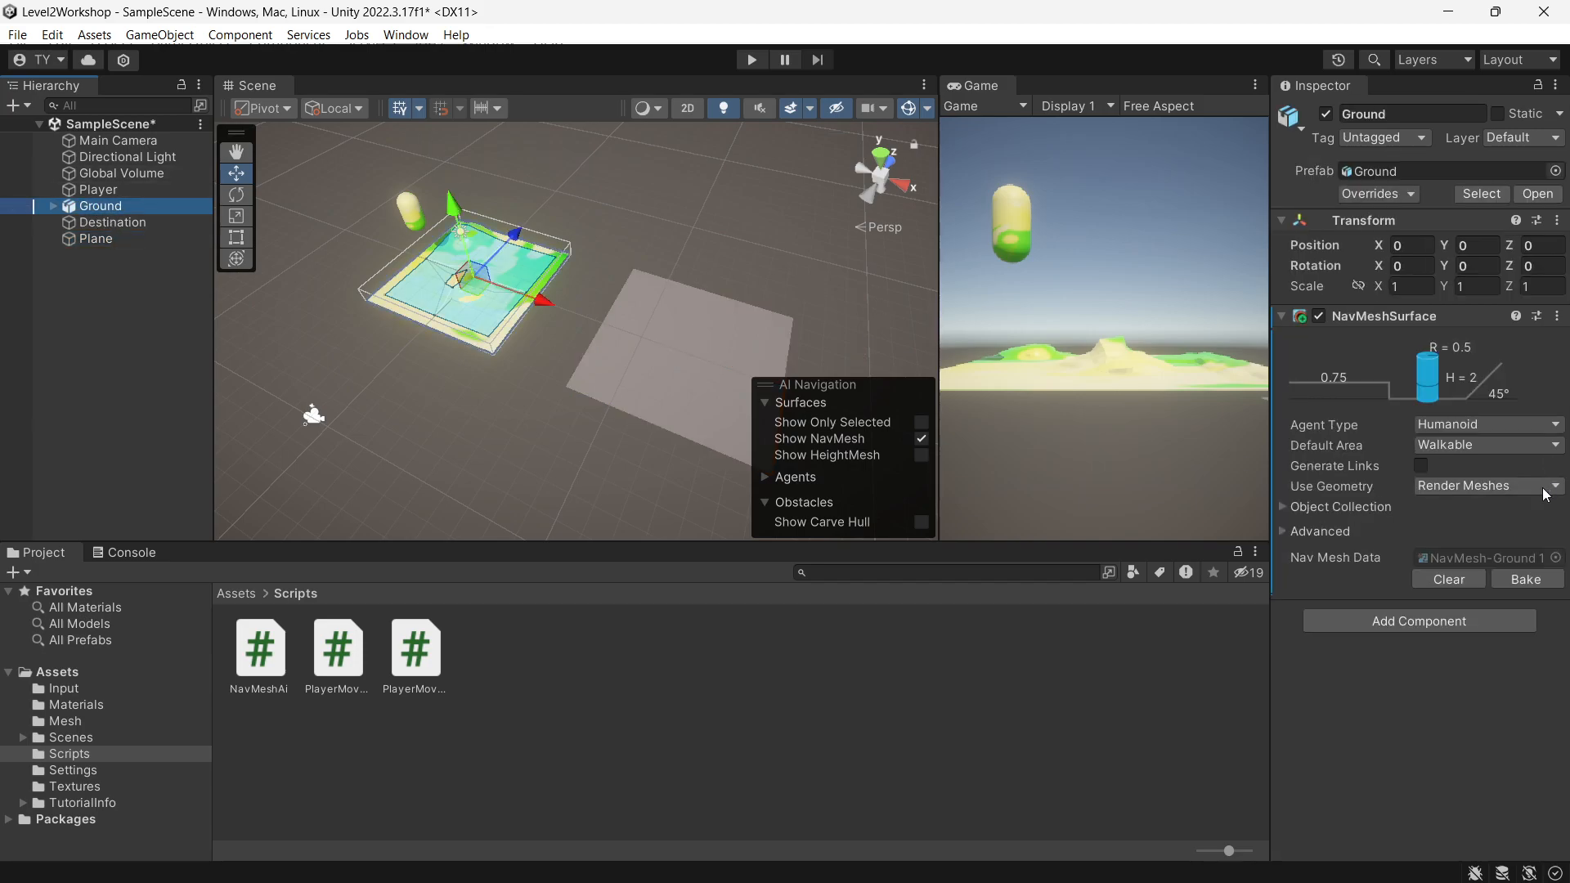
pyautogui.click(1536, 582)
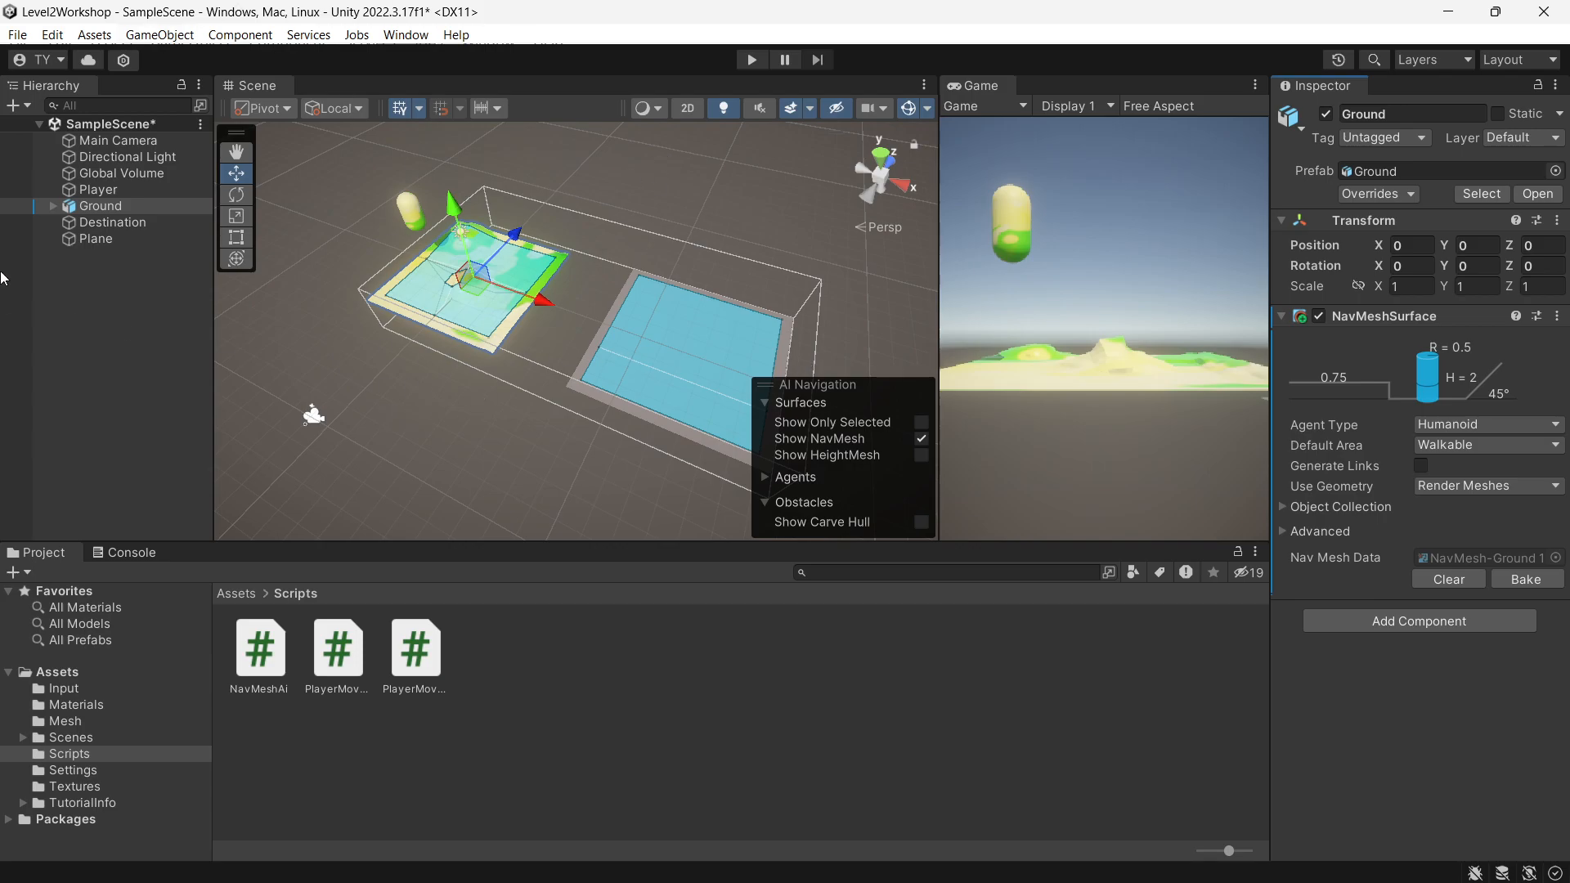
# Add a NavMeshModifier component to the Plane
pyautogui.click(82, 239)
pyautogui.scroll(-2, 1527, 411)
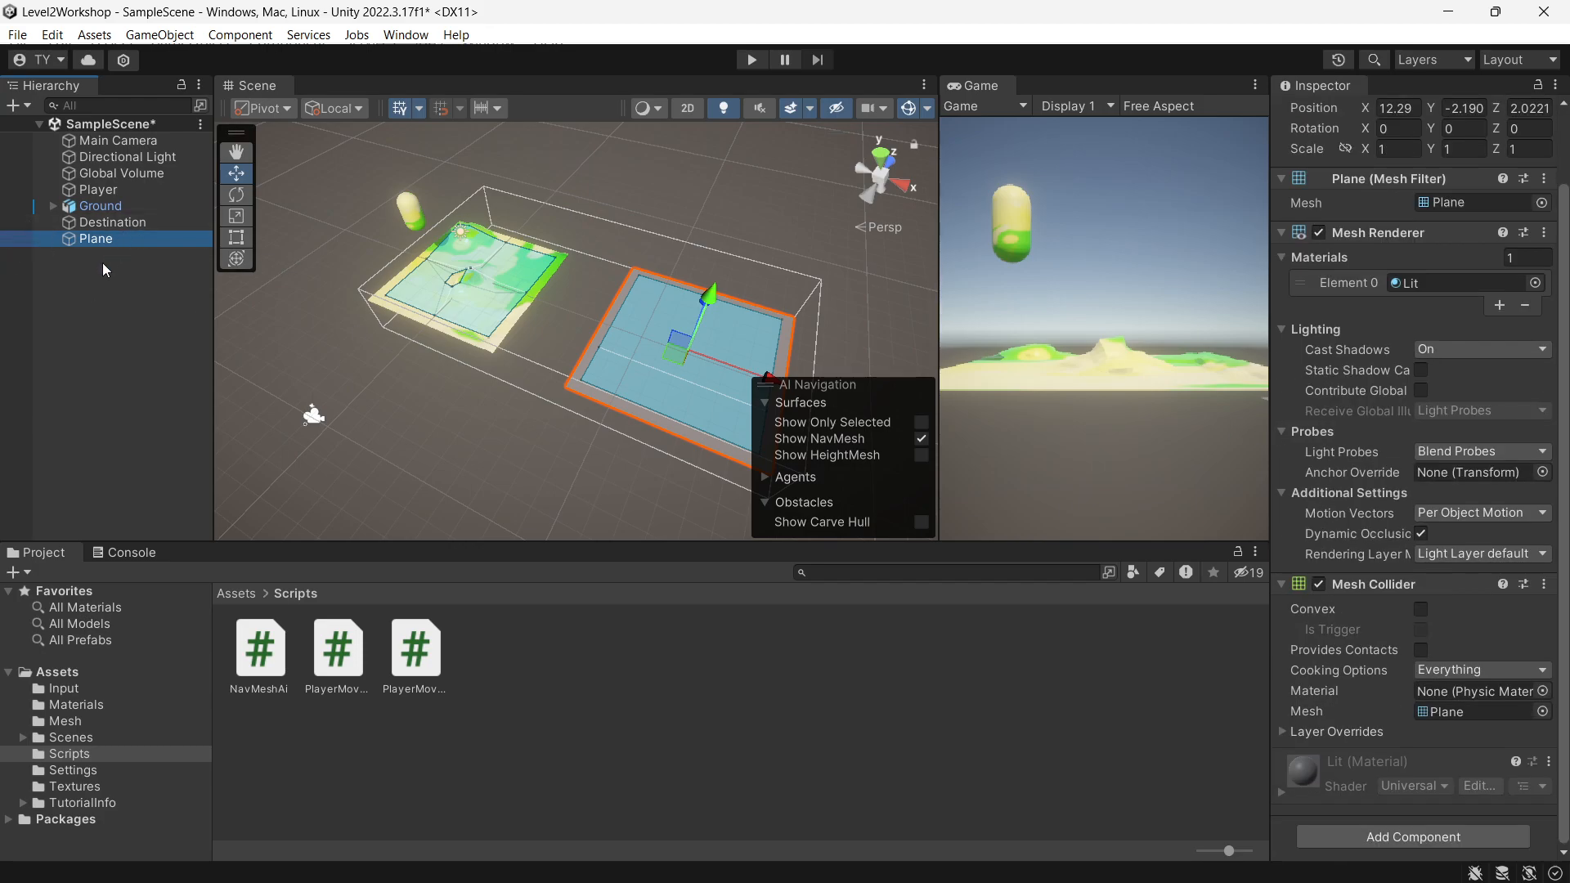
pyautogui.click(1372, 829)
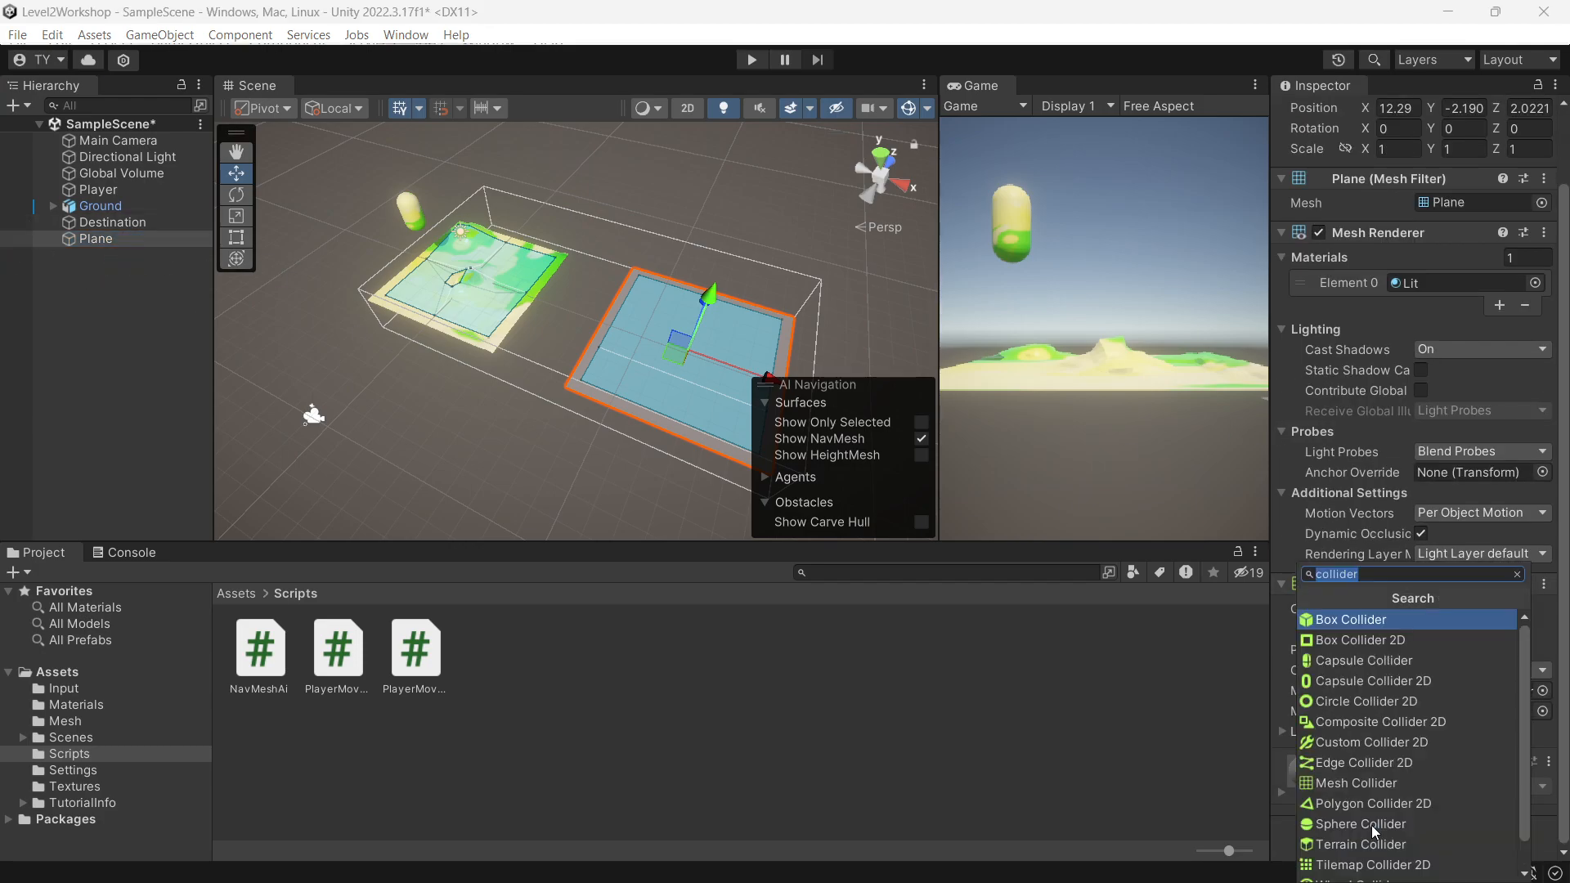
pyautogui.write('navmesh')
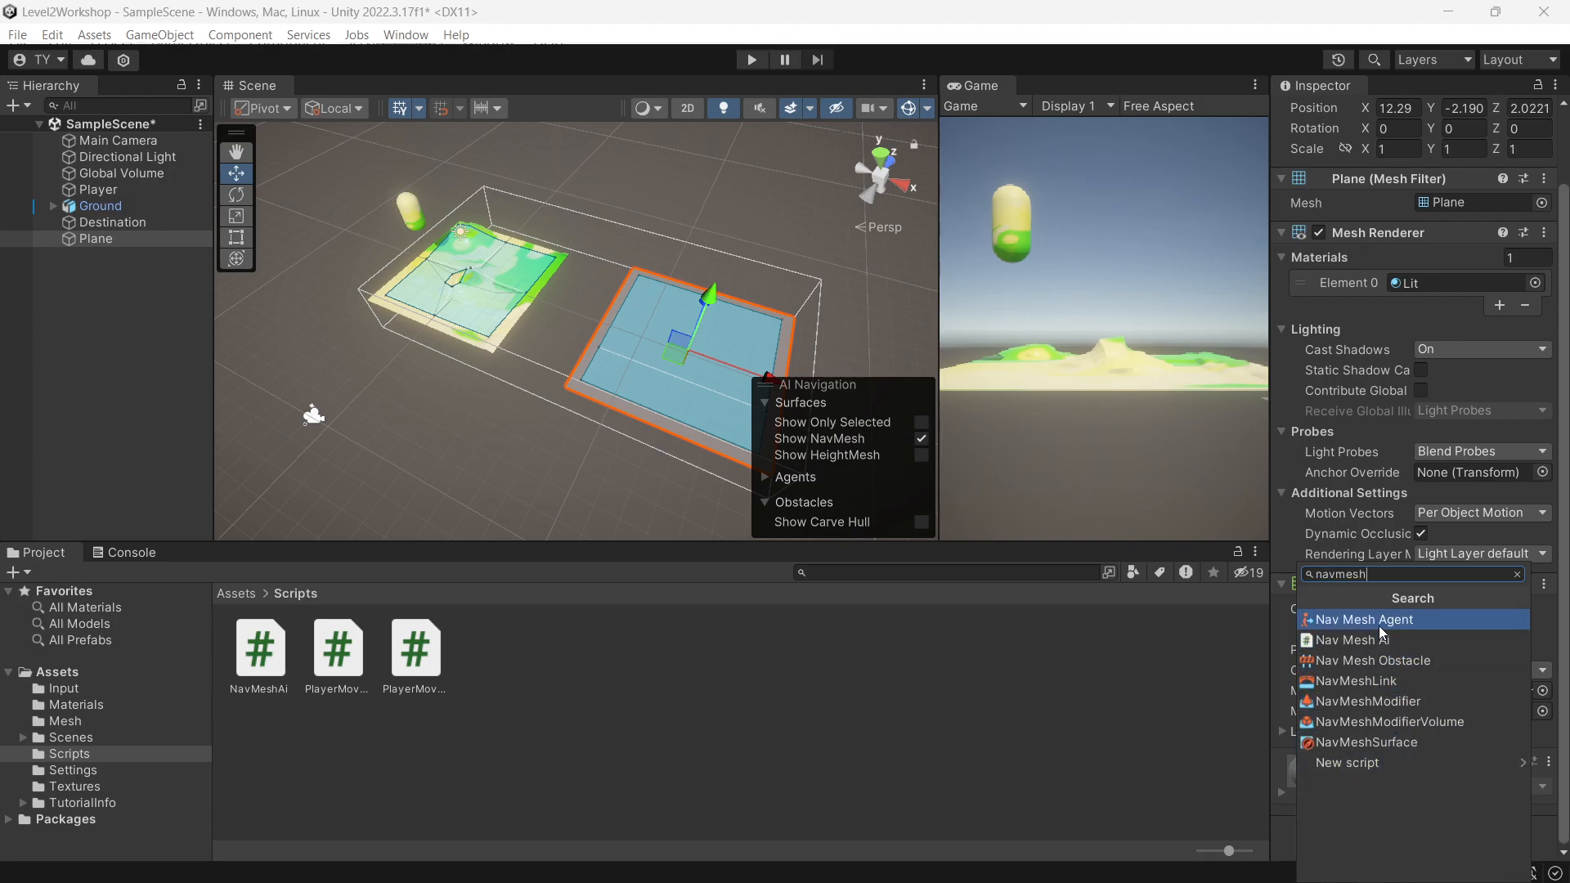
pyautogui.click(1405, 703)
pyautogui.scroll(-4, 1377, 556)
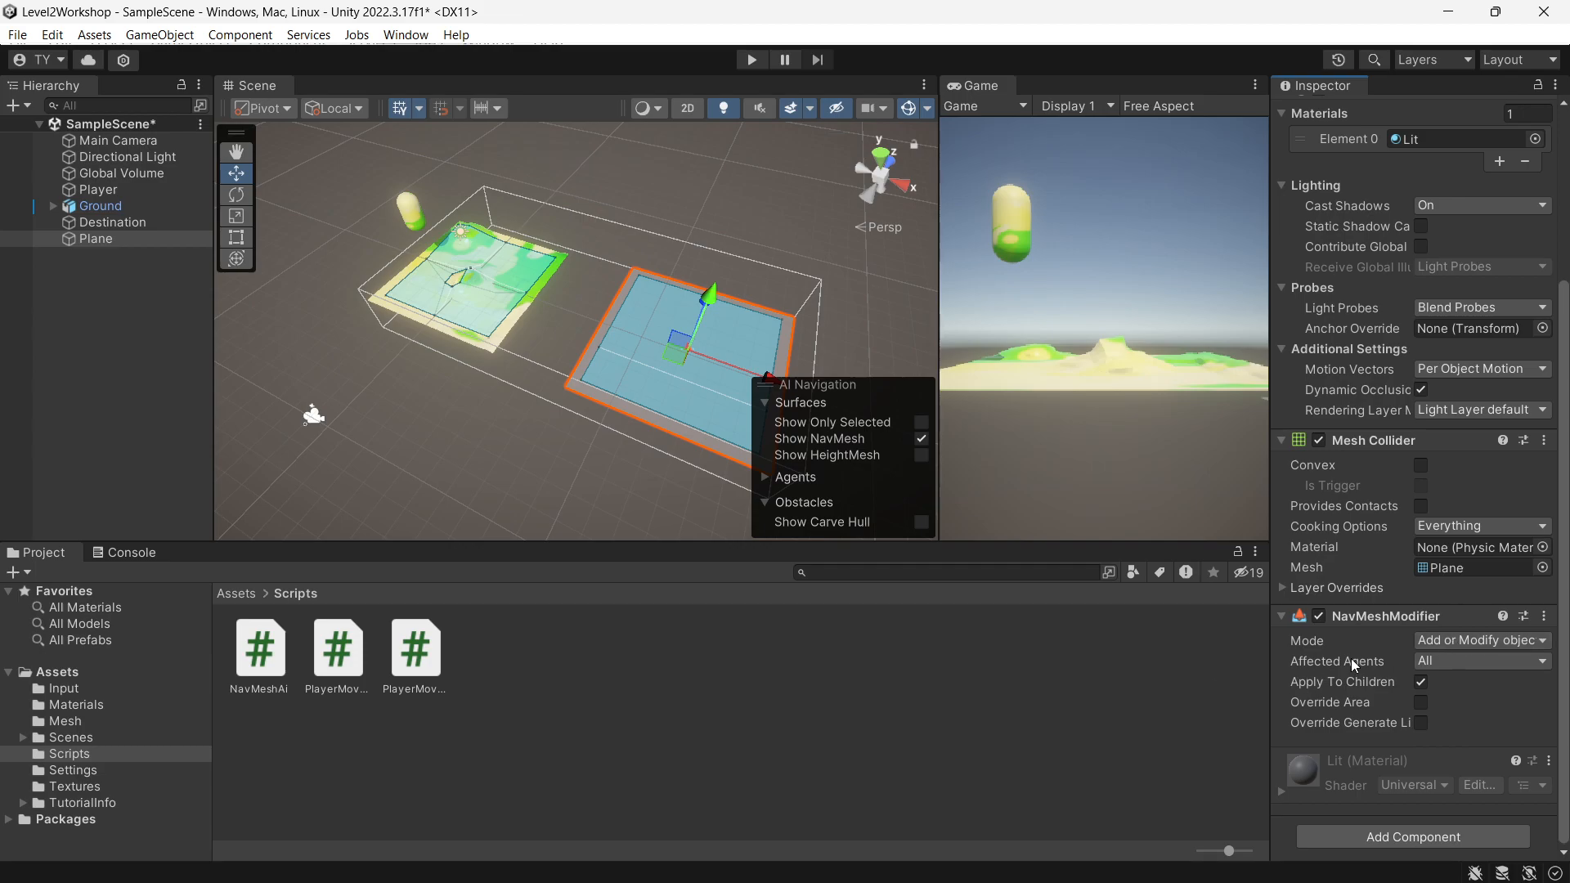
# Keep the Plane's NavMeshModifier in Add or Modify object mode, override its area as Not Walkable, then save and briefly run the scene
pyautogui.click(1470, 642)
pyautogui.click(1485, 664)
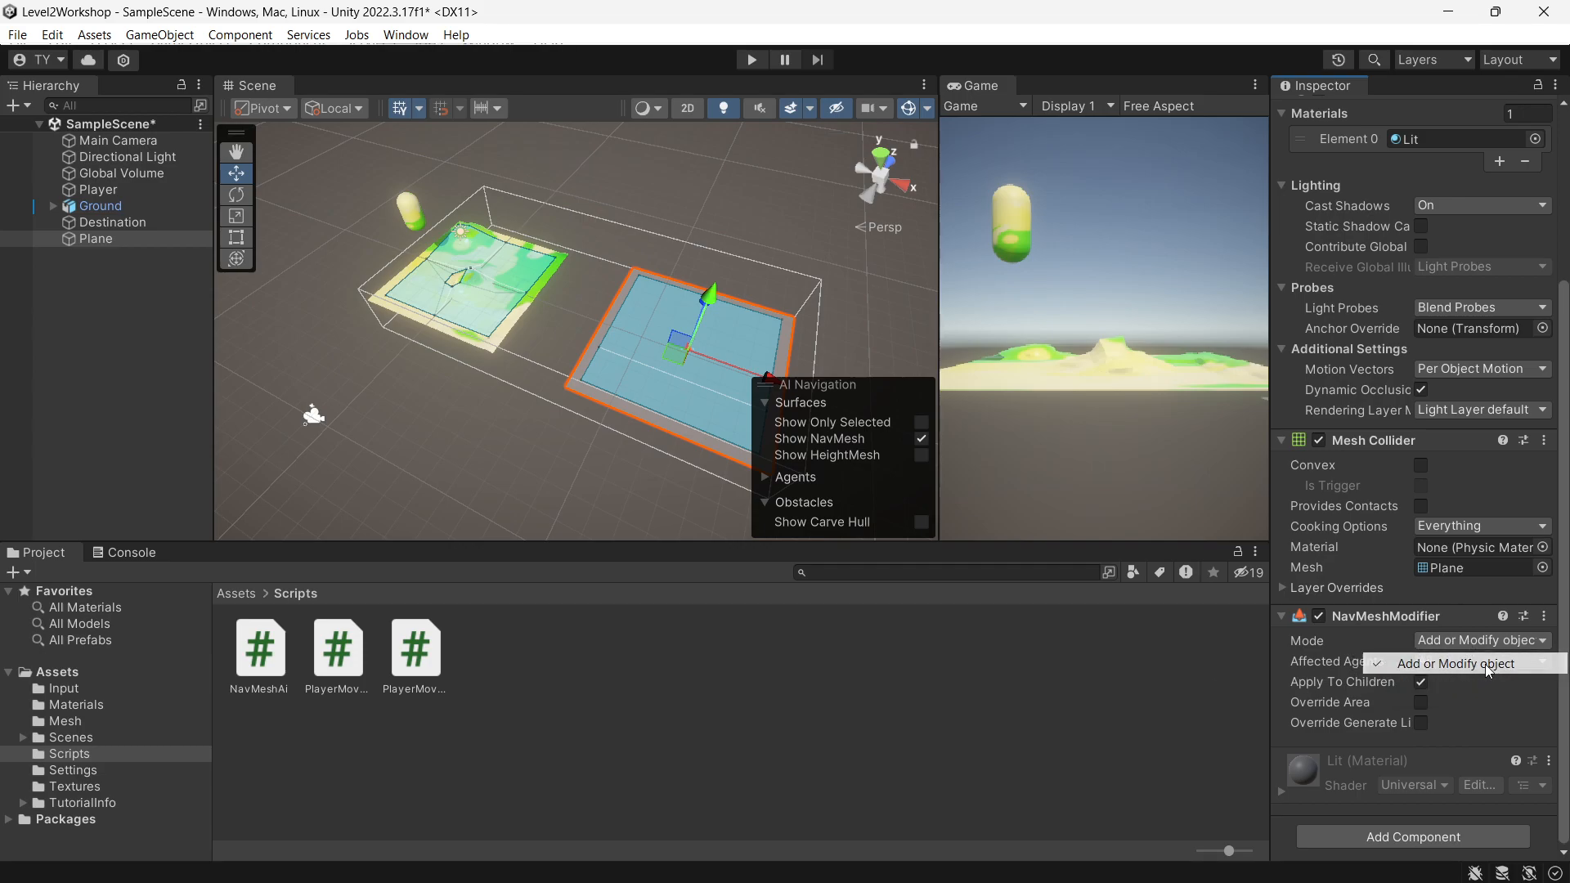
pyautogui.click(1420, 702)
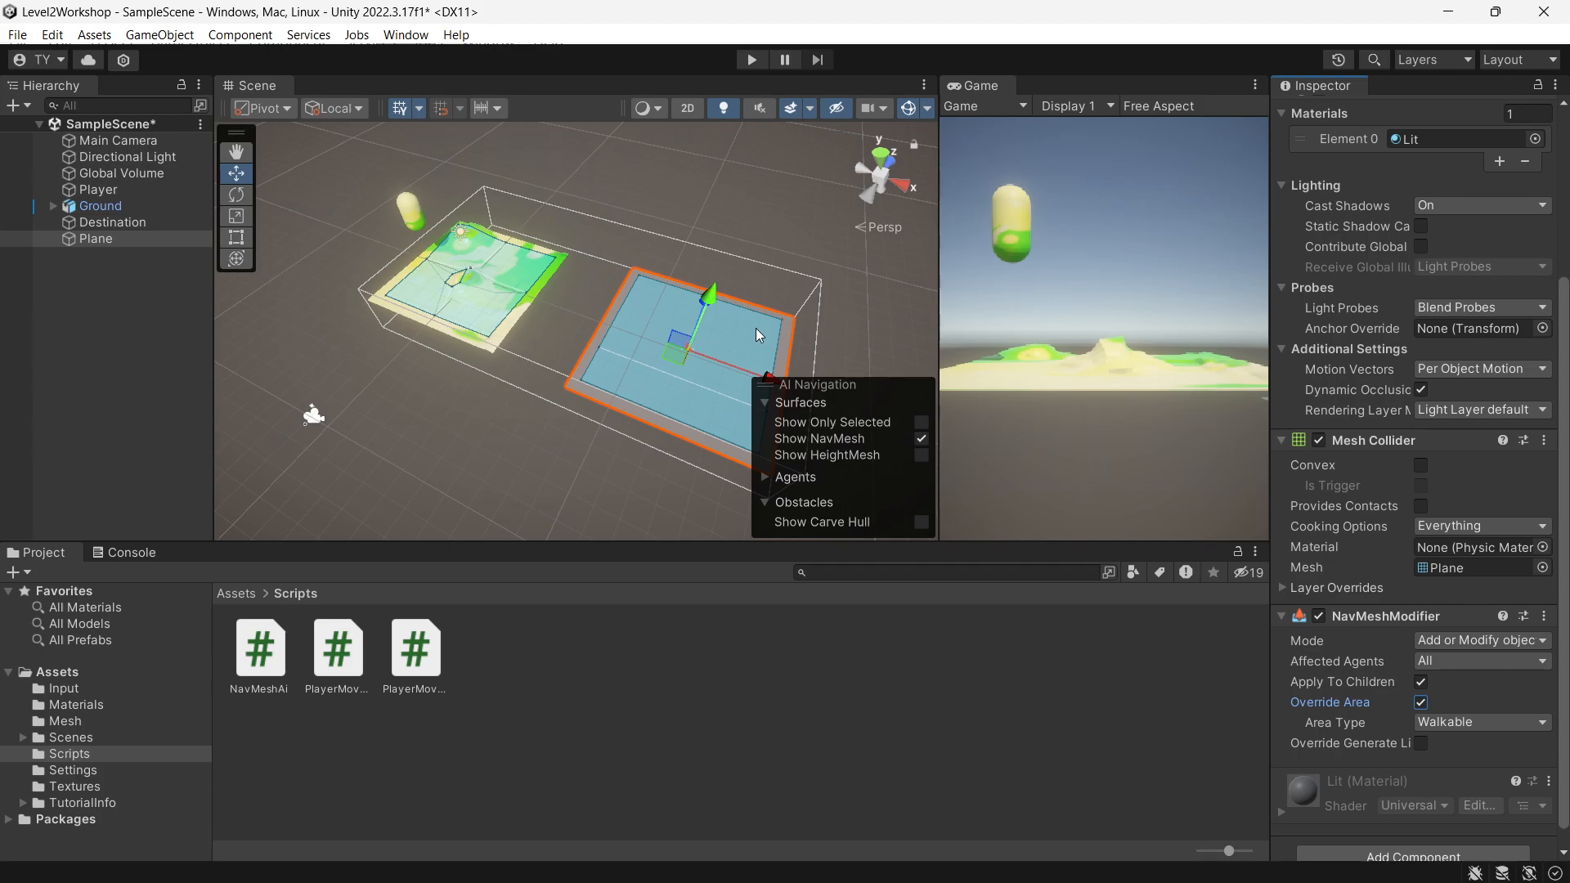
pyautogui.click(1455, 724)
pyautogui.click(1439, 766)
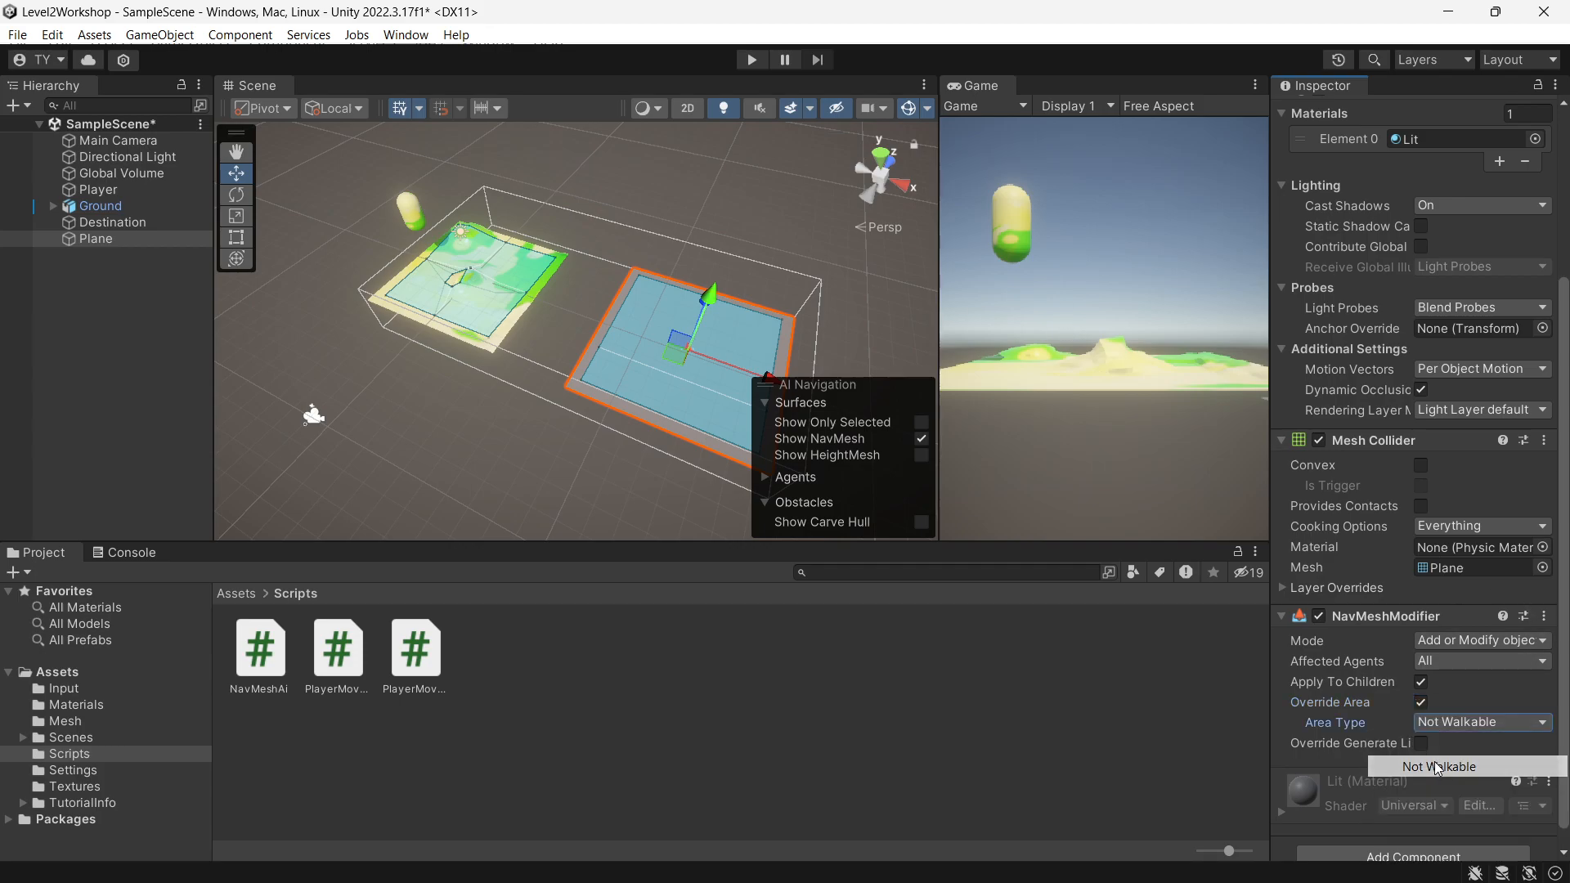
pyautogui.hotkey('ctrl', 's')
pyautogui.click(752, 60)
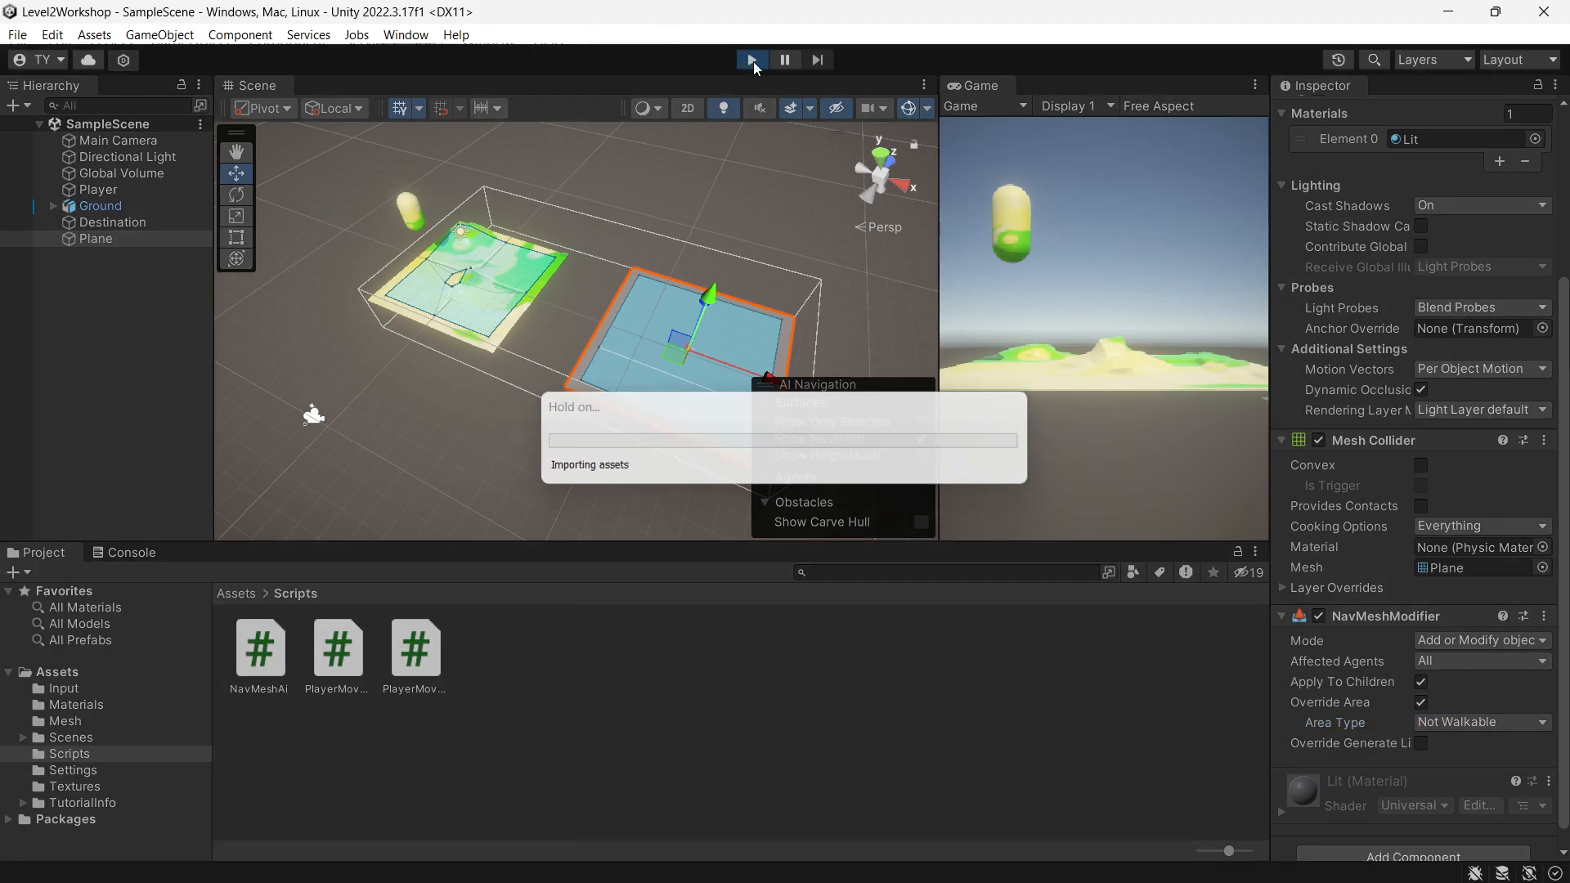
pyautogui.click(753, 60)
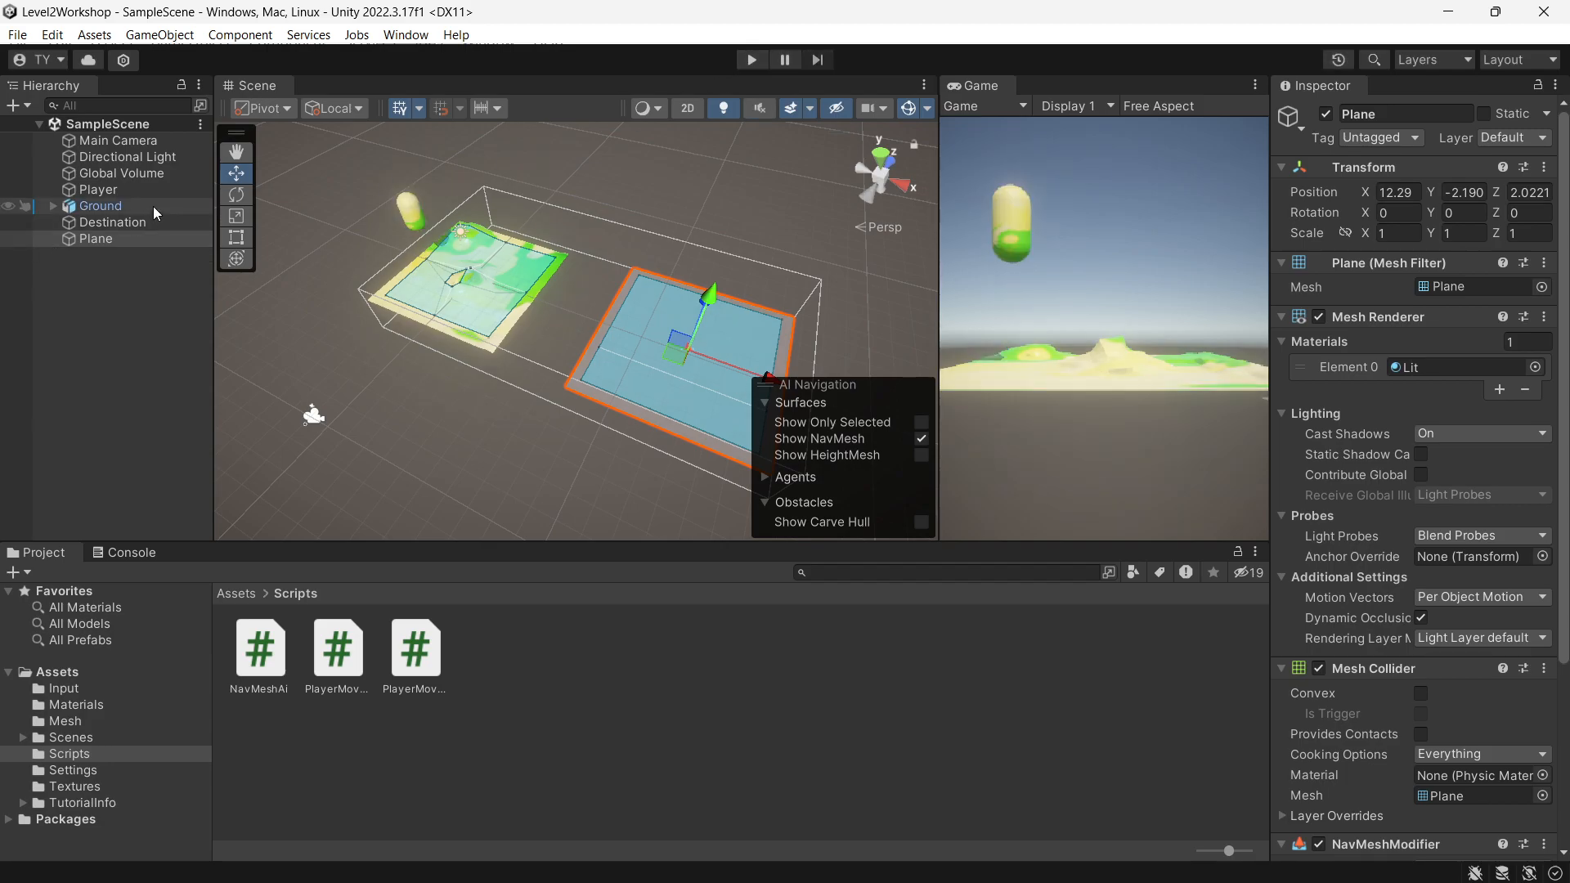
# Rebake the Ground's NavMeshSurface to apply the Plane's Not Walkable area, then save the scene
pyautogui.click(106, 238)
pyautogui.scroll(-5, 1523, 667)
pyautogui.scroll(-1, 1522, 666)
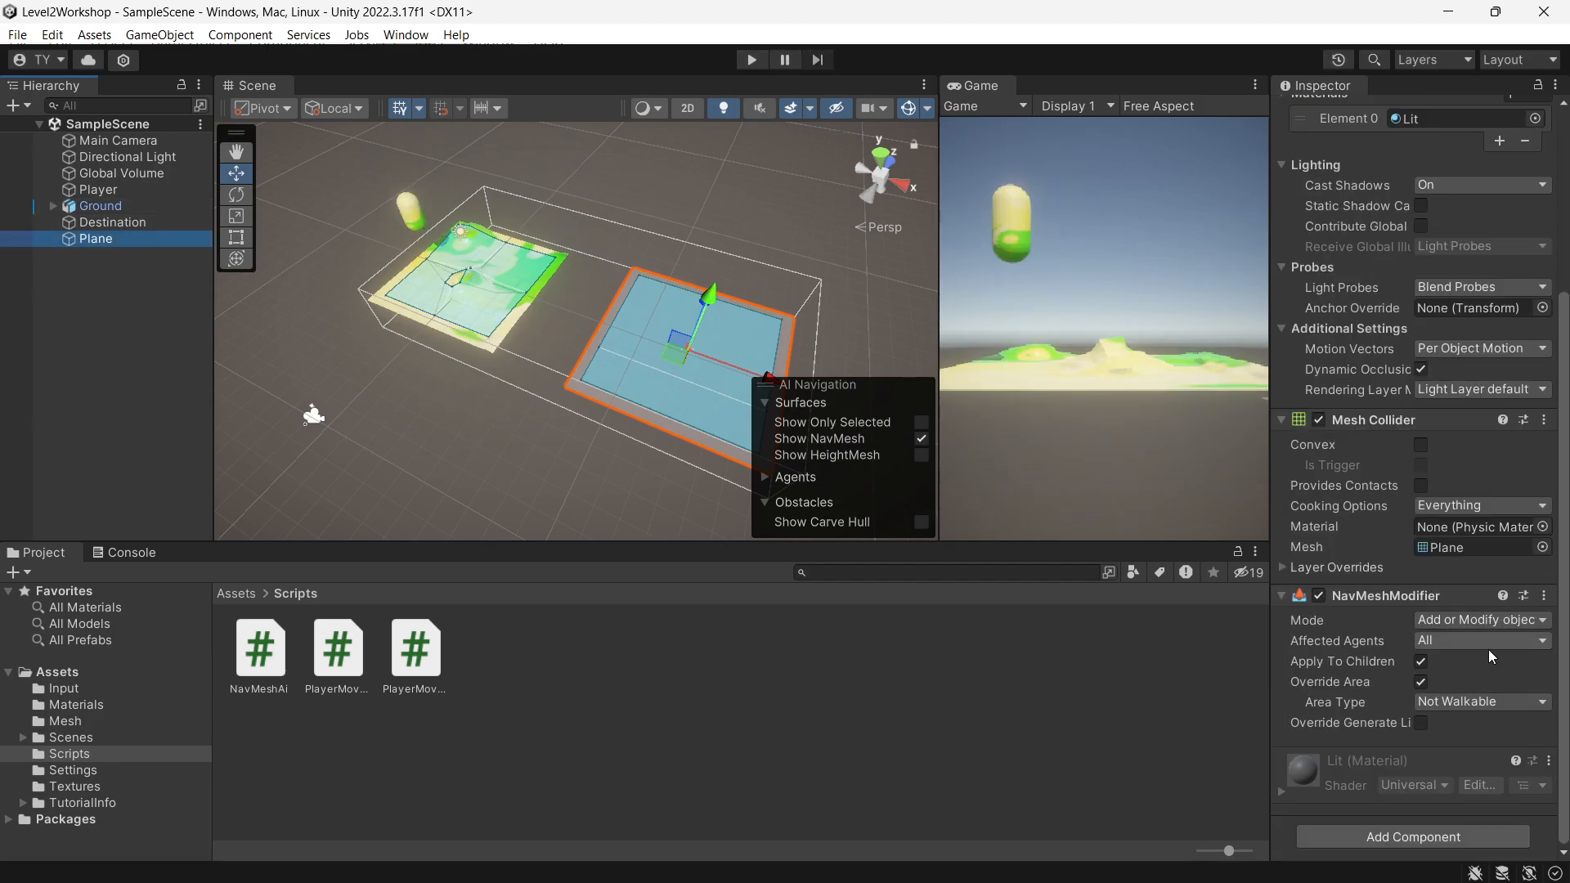
pyautogui.click(89, 211)
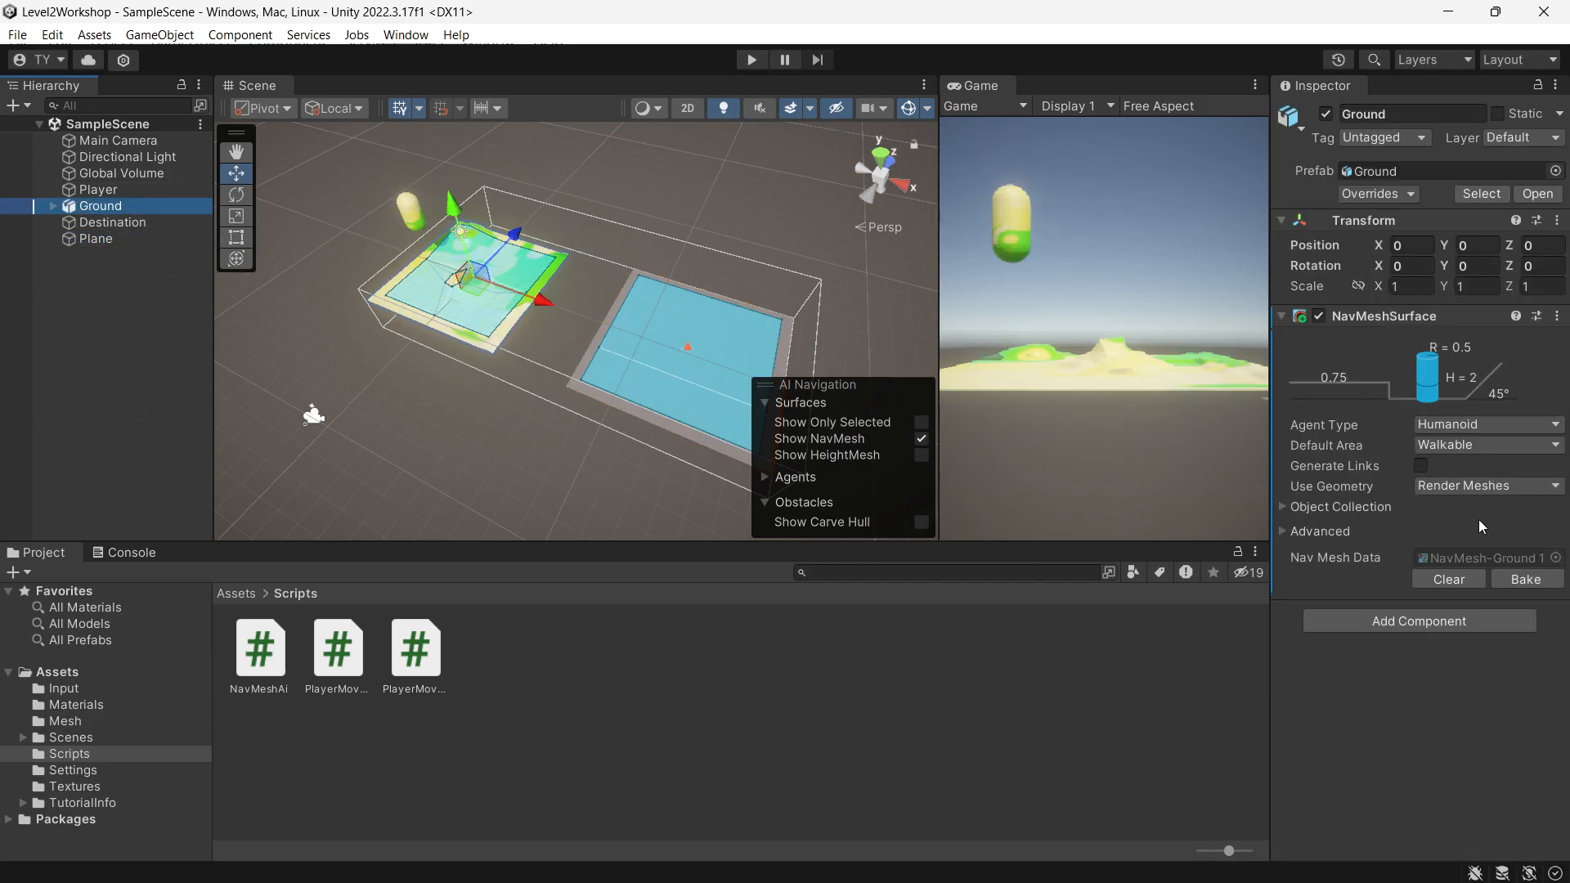
pyautogui.click(1526, 579)
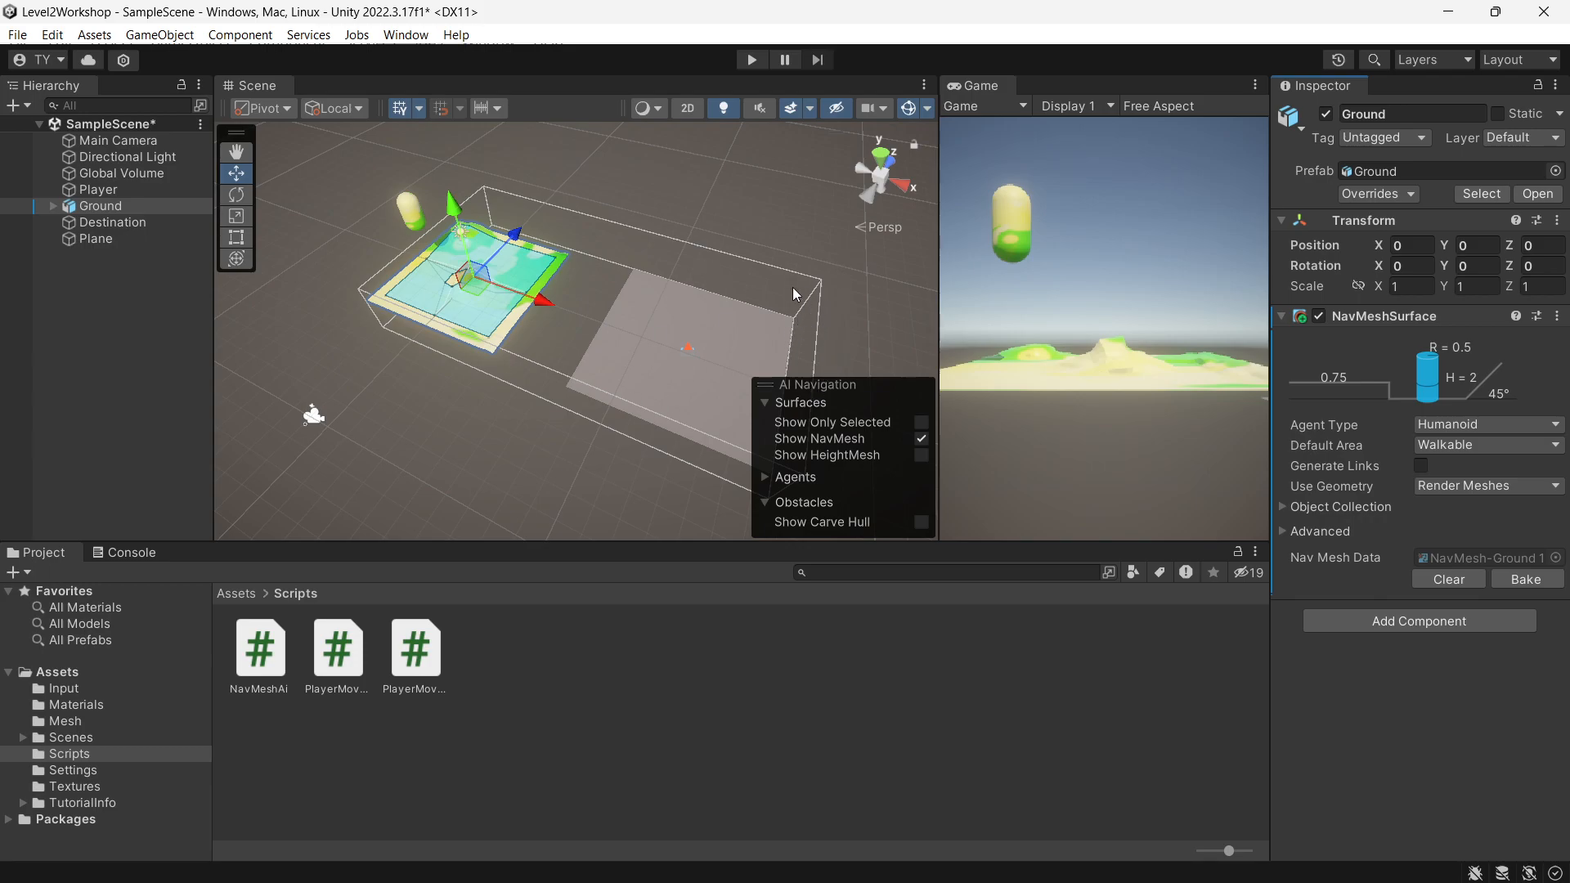
pyautogui.click(704, 368)
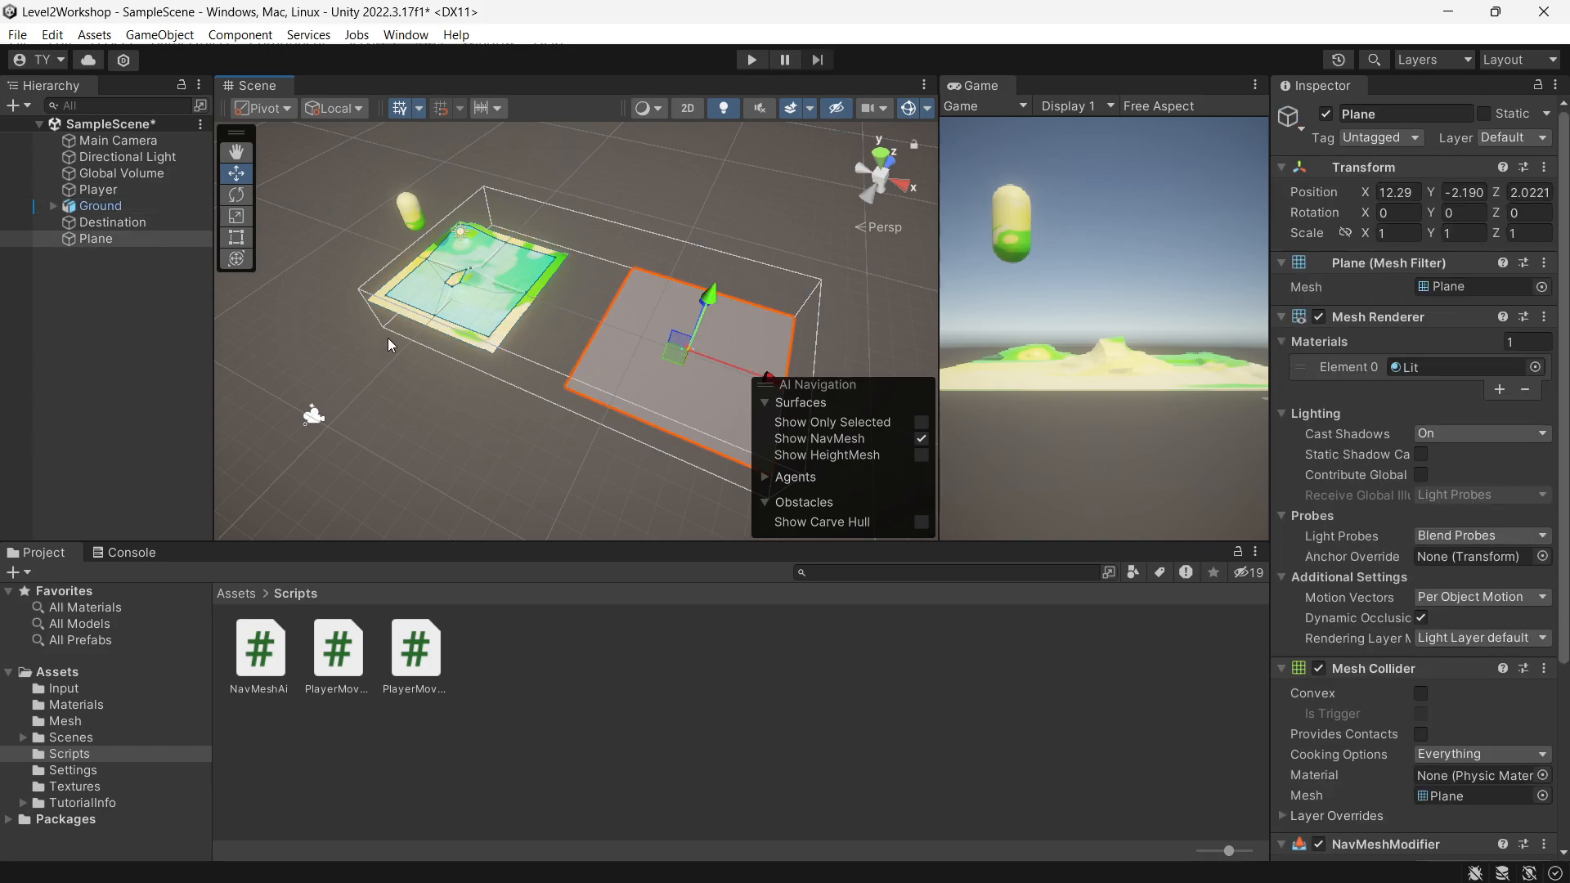
pyautogui.hotkey('ctrl', 's')
# Add a 3D Cube to the scene at the root of the hierarchy, keeping its default name
pyautogui.click(149, 302)
pyautogui.scroll(-3, 547, 326)
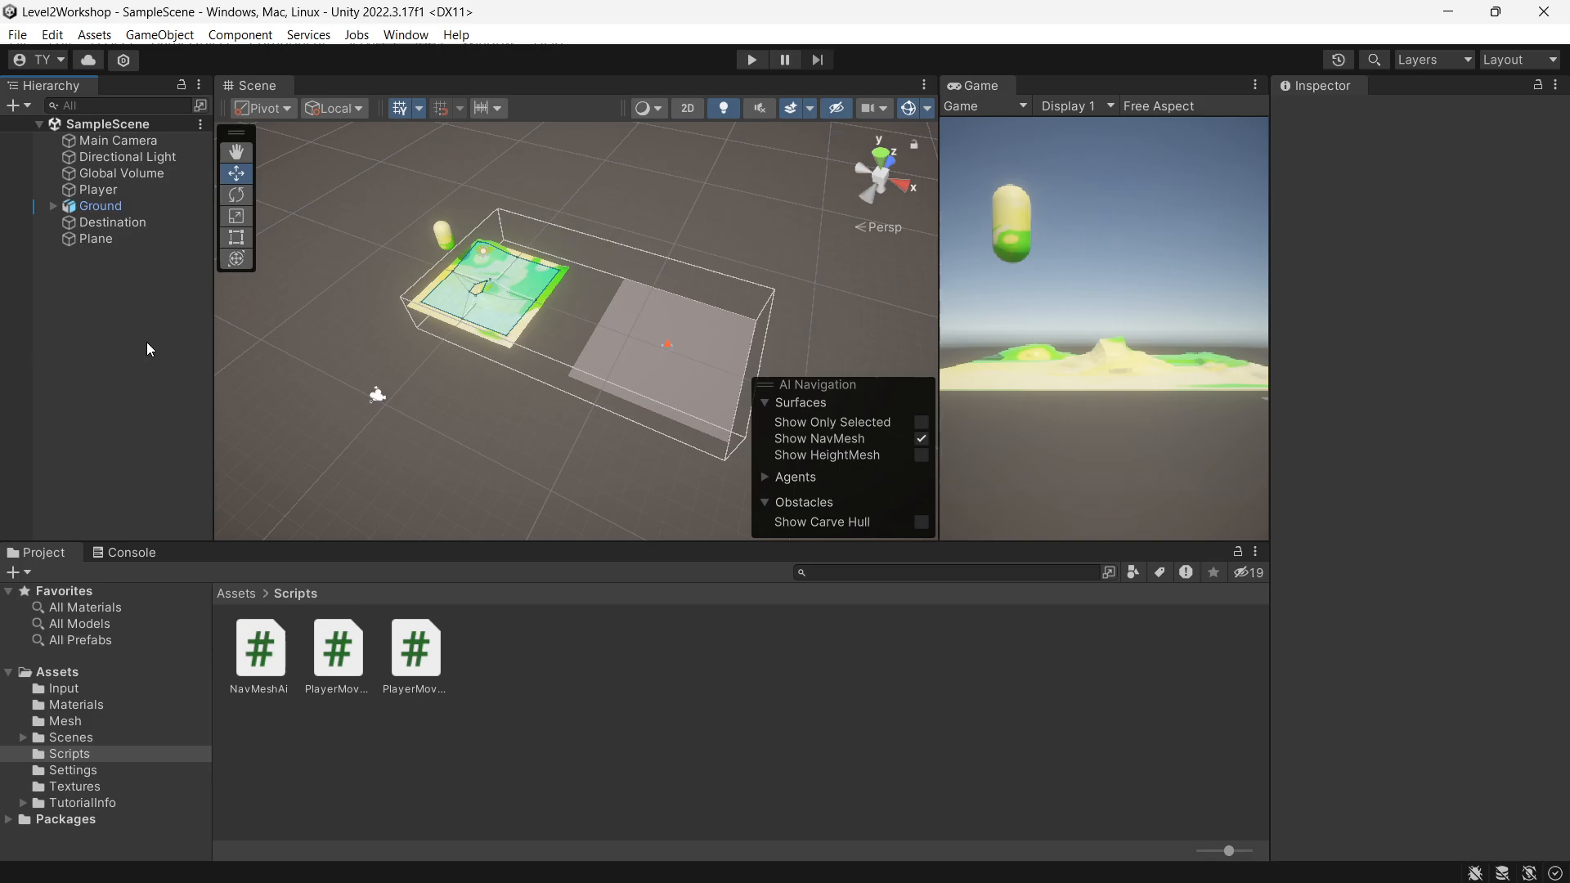
pyautogui.rightClick(129, 312)
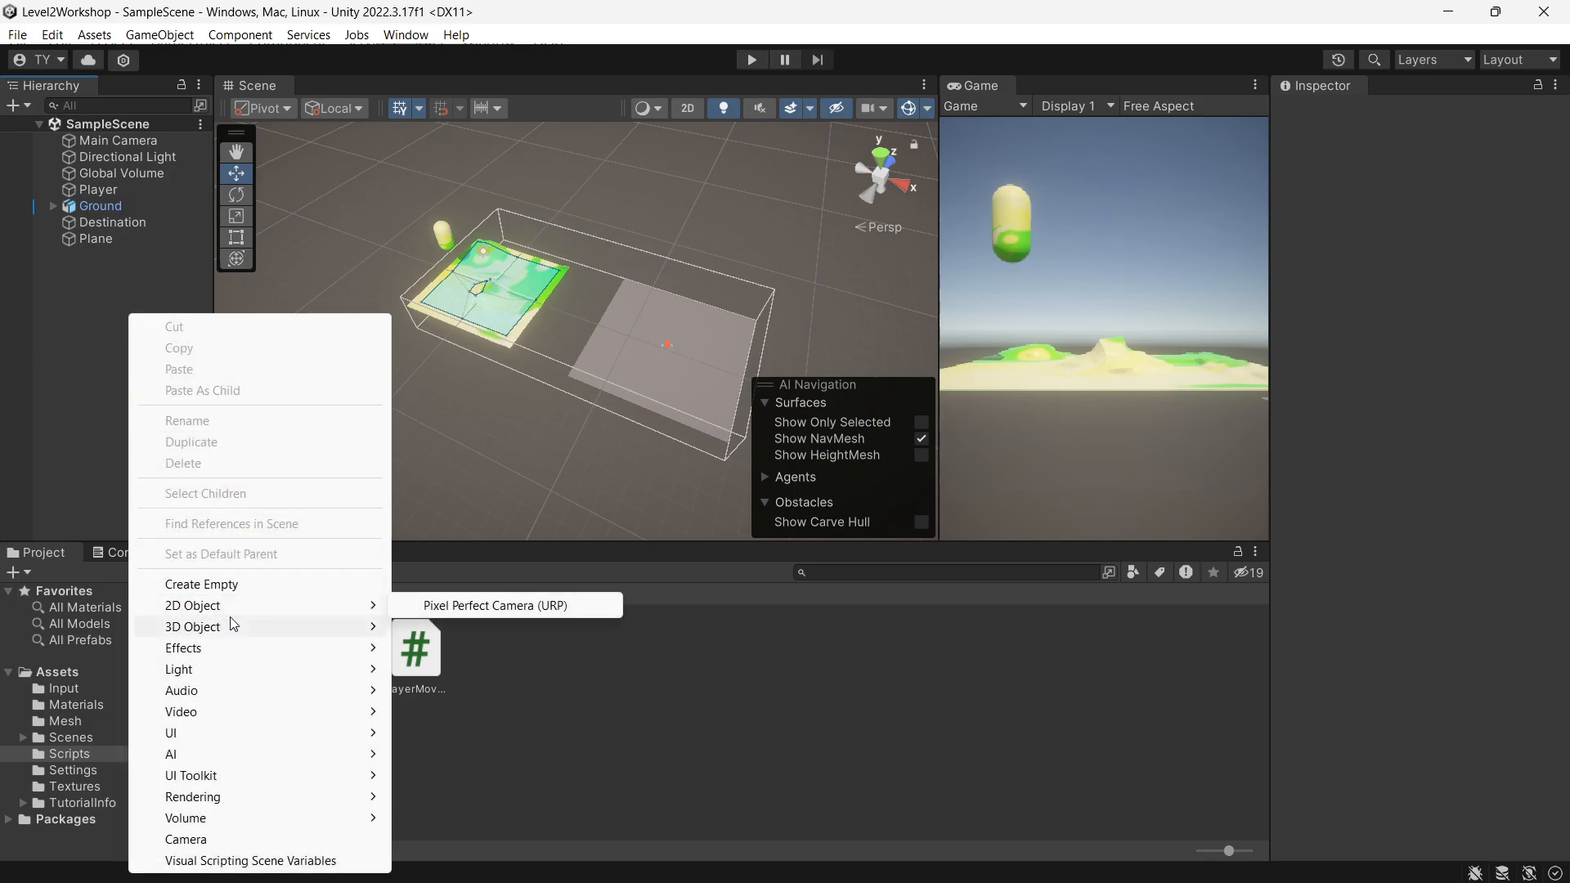
pyautogui.moveTo(229, 626)
pyautogui.click(464, 366)
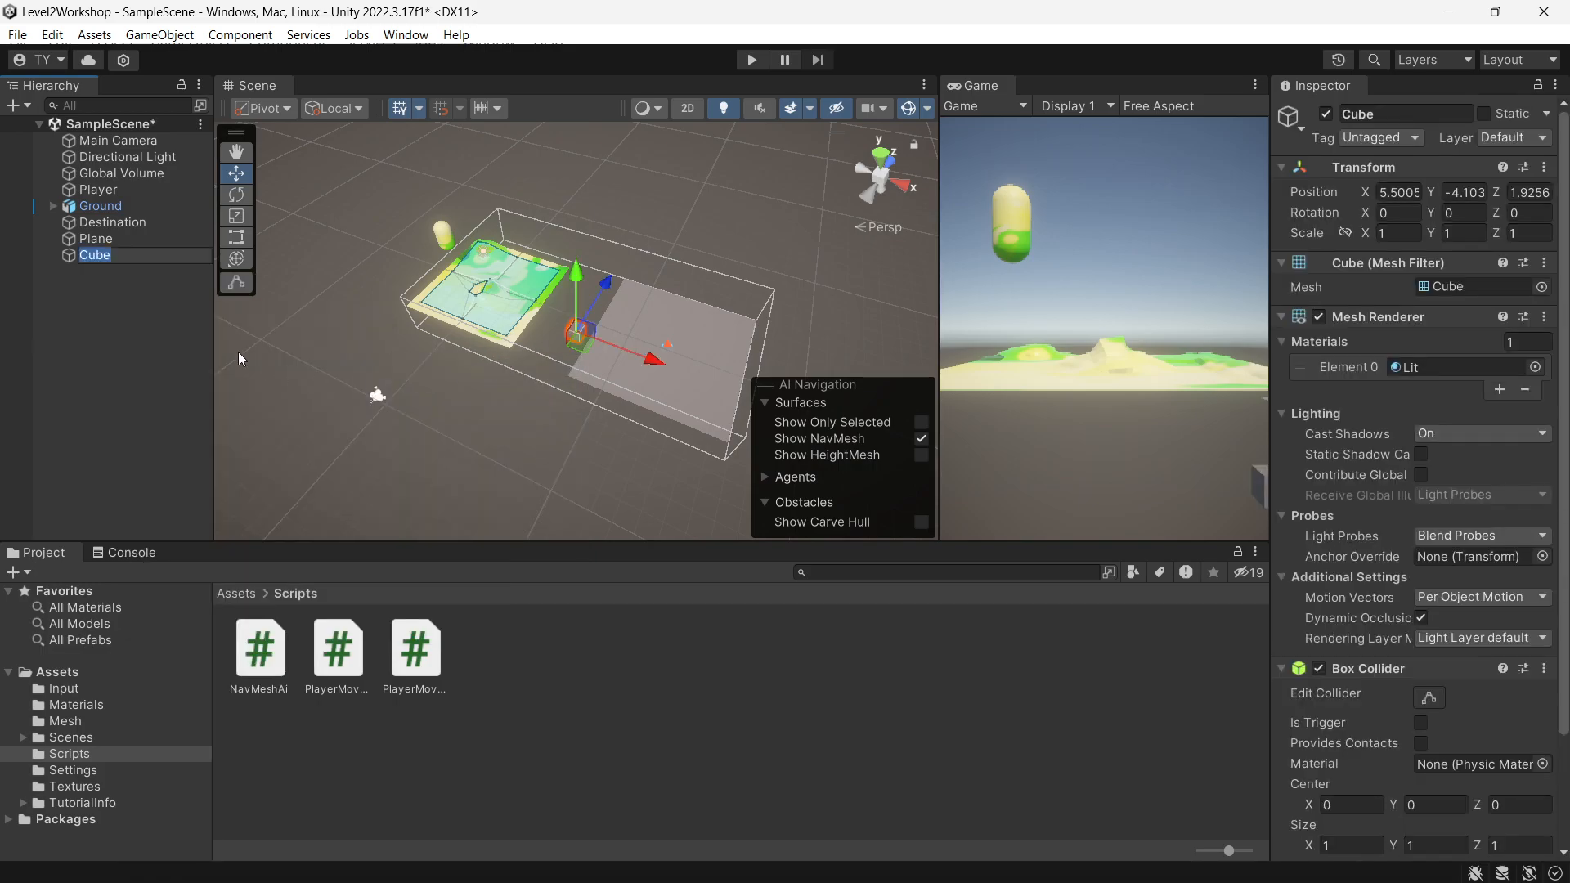
pyautogui.click(1464, 192)
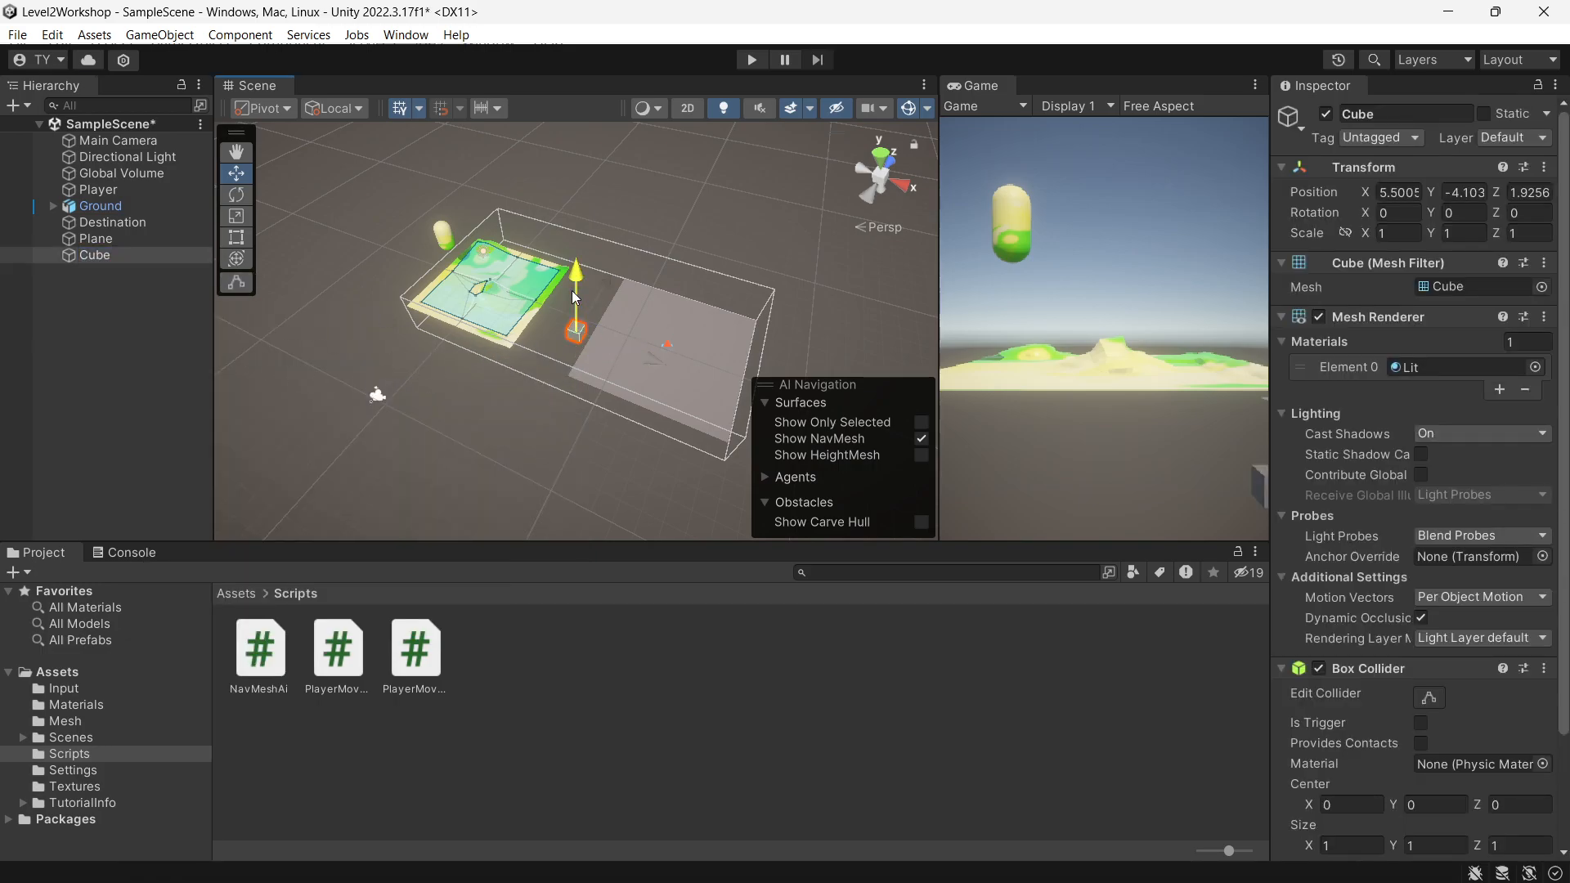
# Place the Cube beyond the Plane at about X 20.41 and Y 0.4, with its X and Z scale set to 5
pyautogui.write('0.4')
pyautogui.press('Return')
pyautogui.click(1398, 233)
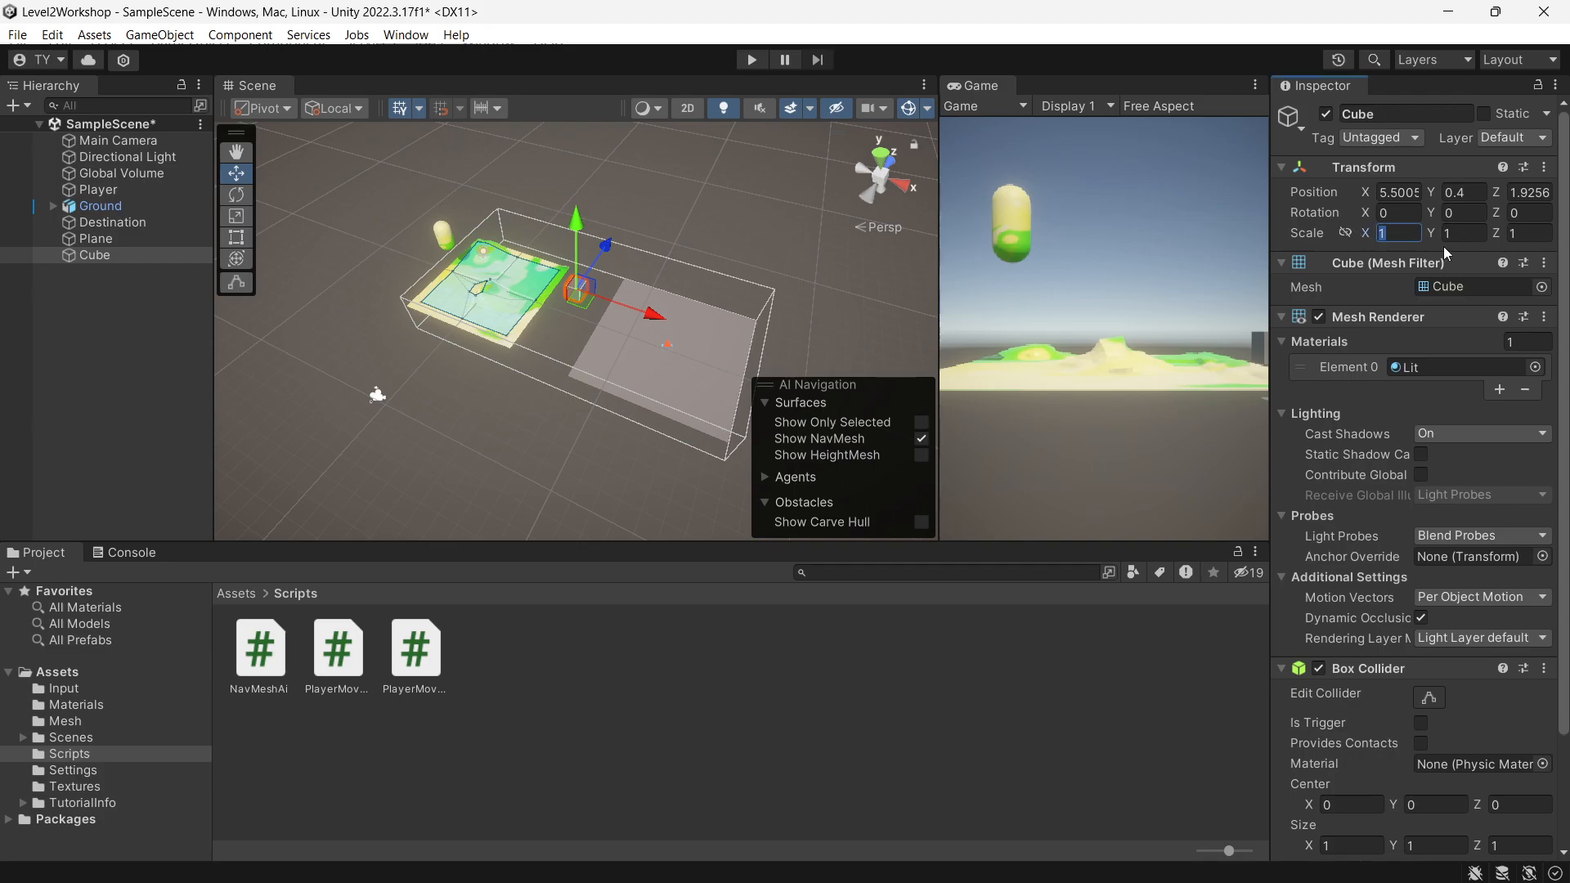
pyautogui.write('5')
pyautogui.click(1462, 234)
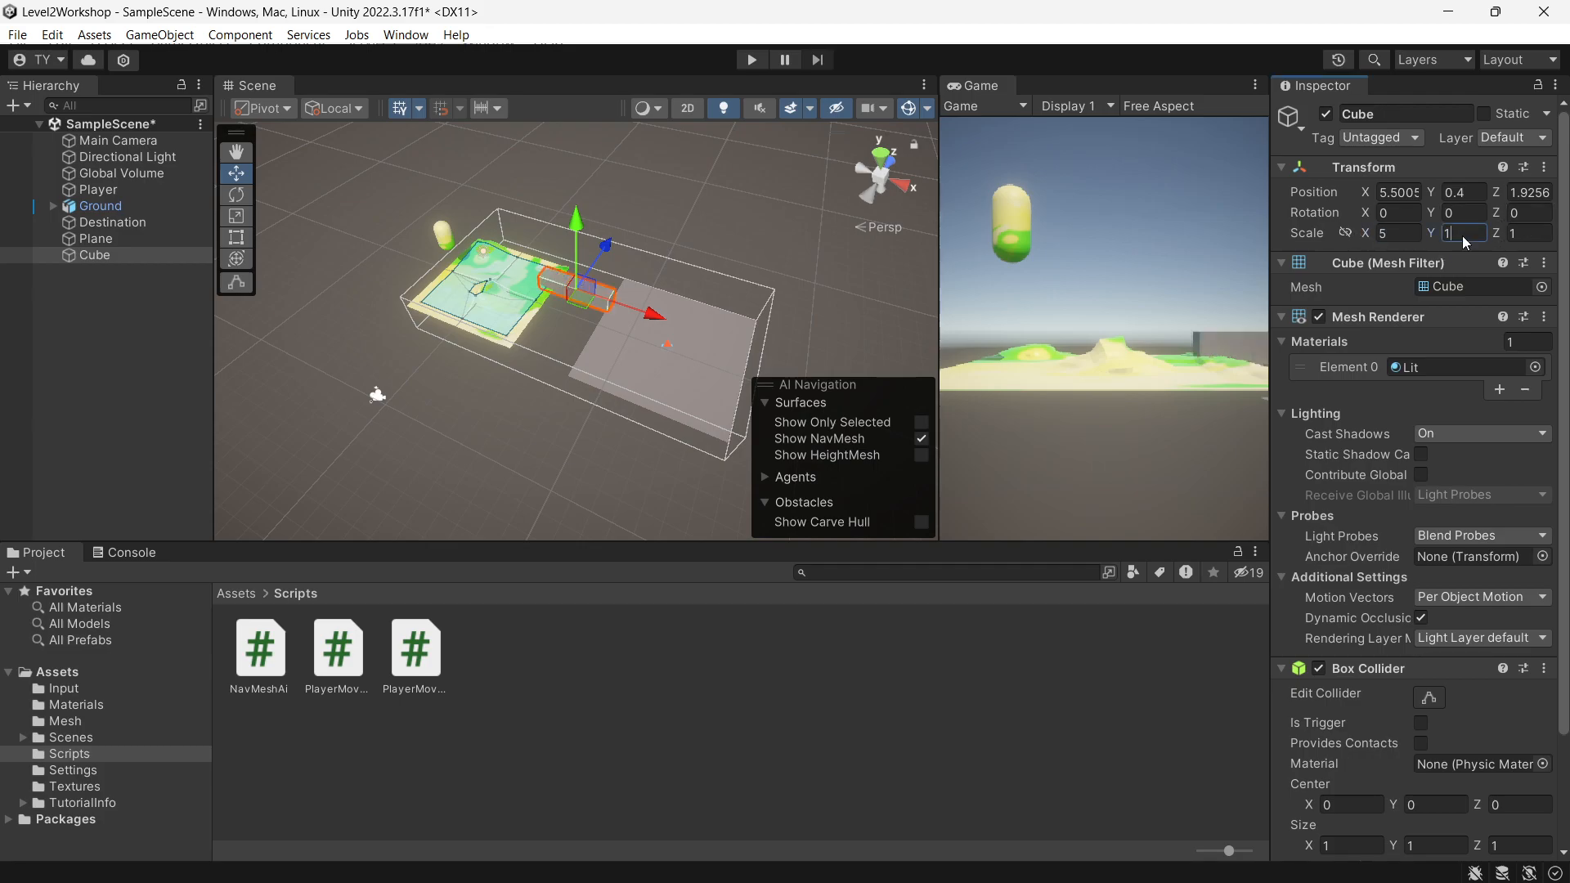
pyautogui.write('5')
pyautogui.hotkey('ctrl', 'z')
pyautogui.click(1522, 236)
pyautogui.write('5')
pyautogui.moveTo(648, 311); pyautogui.dragTo(868, 379)
pyautogui.moveTo(509, 276); pyautogui.dragTo(336, 171, button='middle')
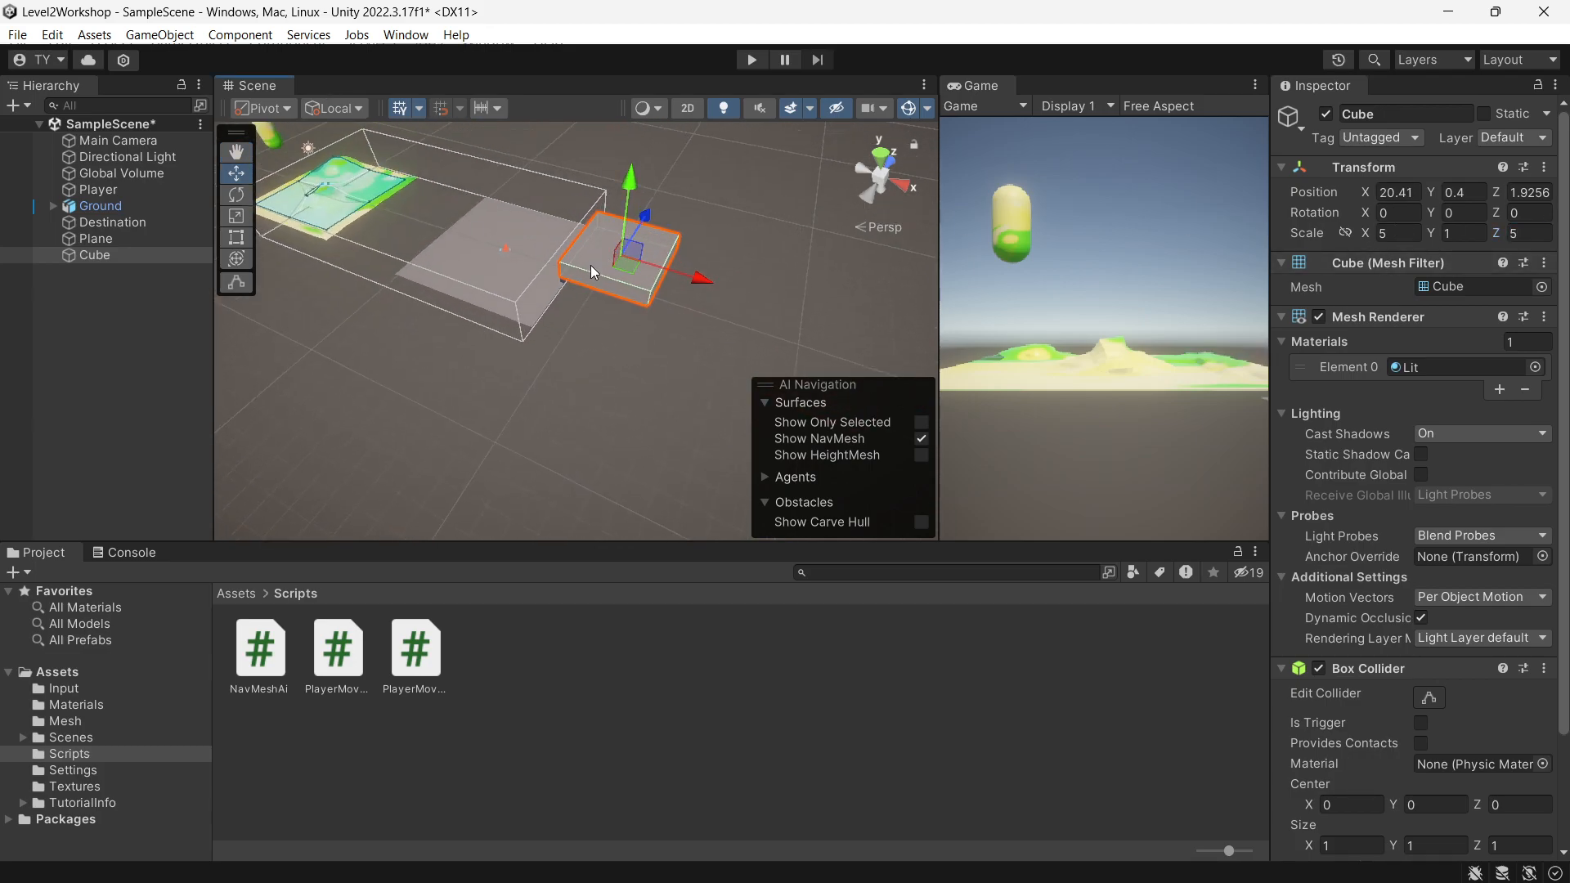
# Remove the NavMeshModifier component from the Plane
pyautogui.click(123, 238)
pyautogui.scroll(-5, 1415, 474)
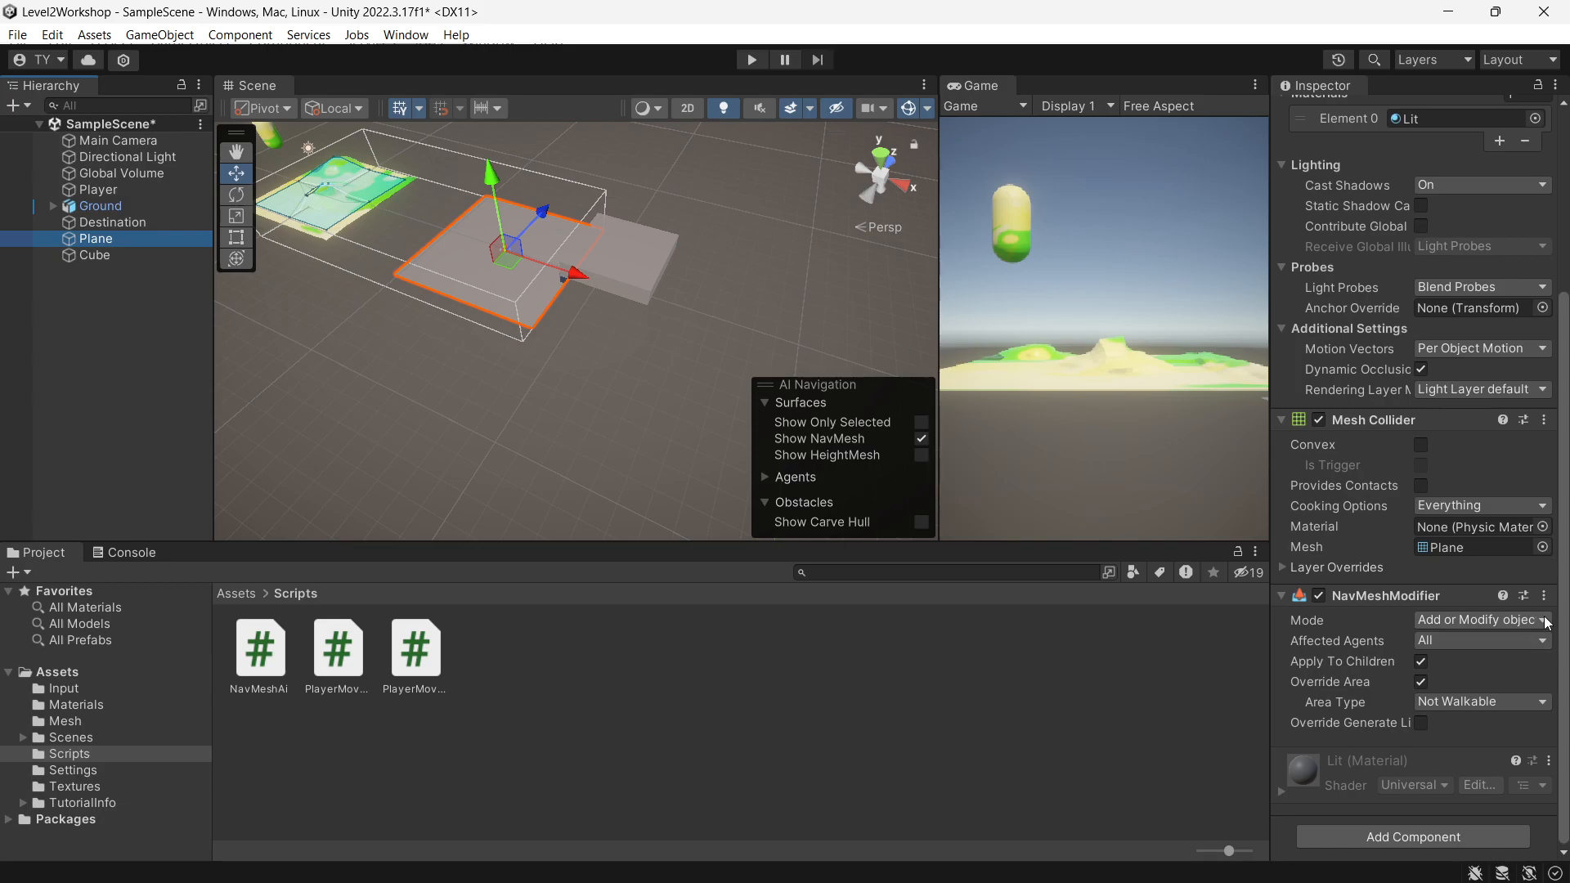
pyautogui.click(1543, 595)
pyautogui.click(1431, 648)
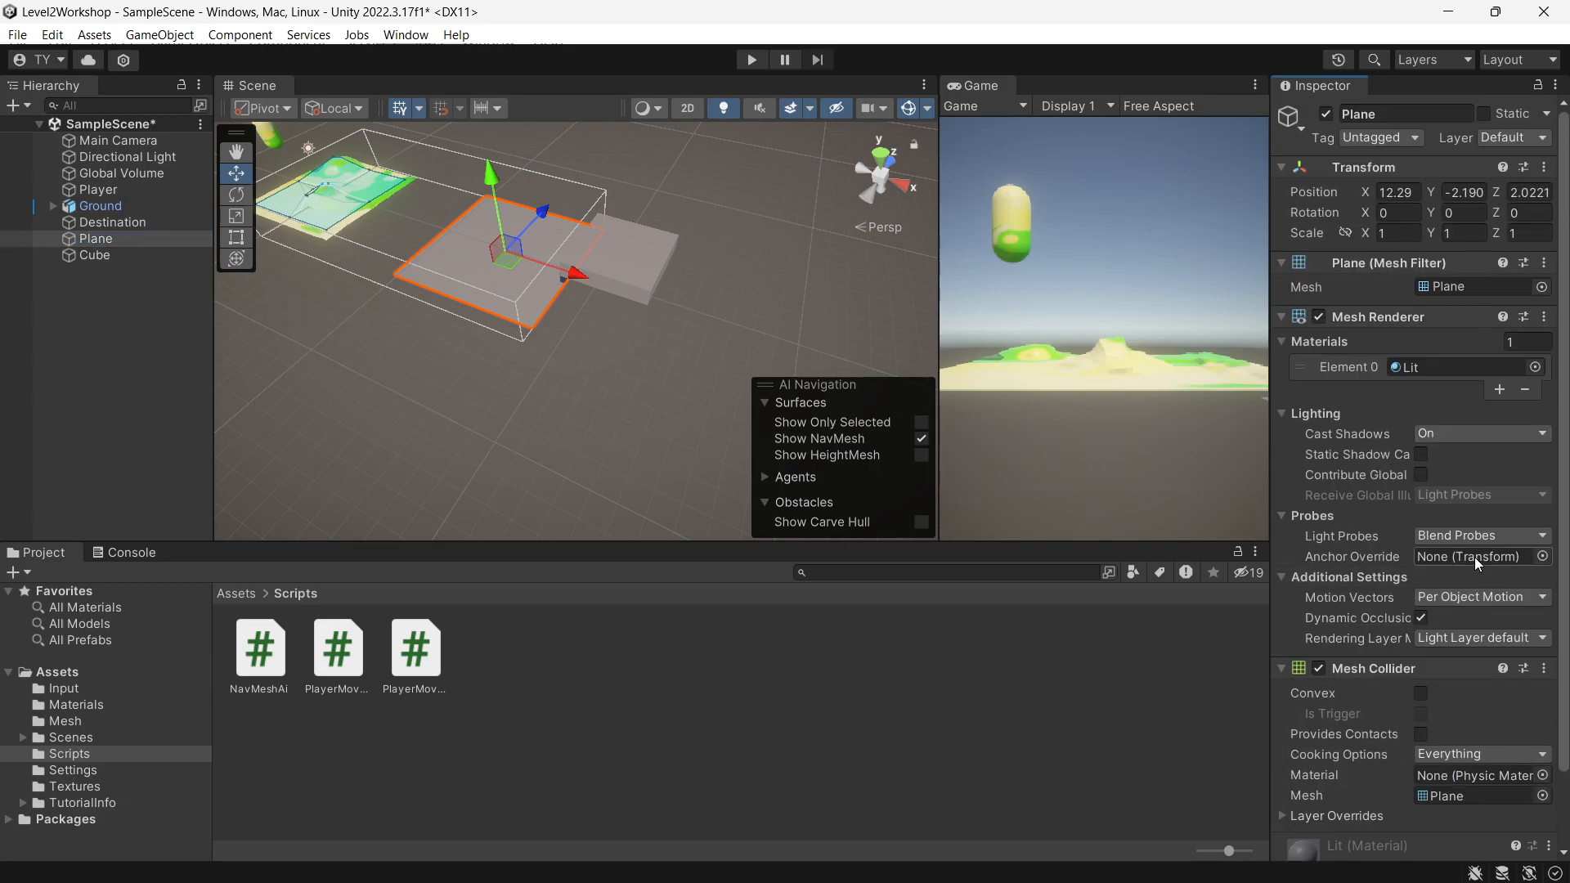
# Save the scene and rebake the Ground's NavMeshSurface with the Cube included
pyautogui.click(100, 206)
pyautogui.hotkey('ctrl', 's')
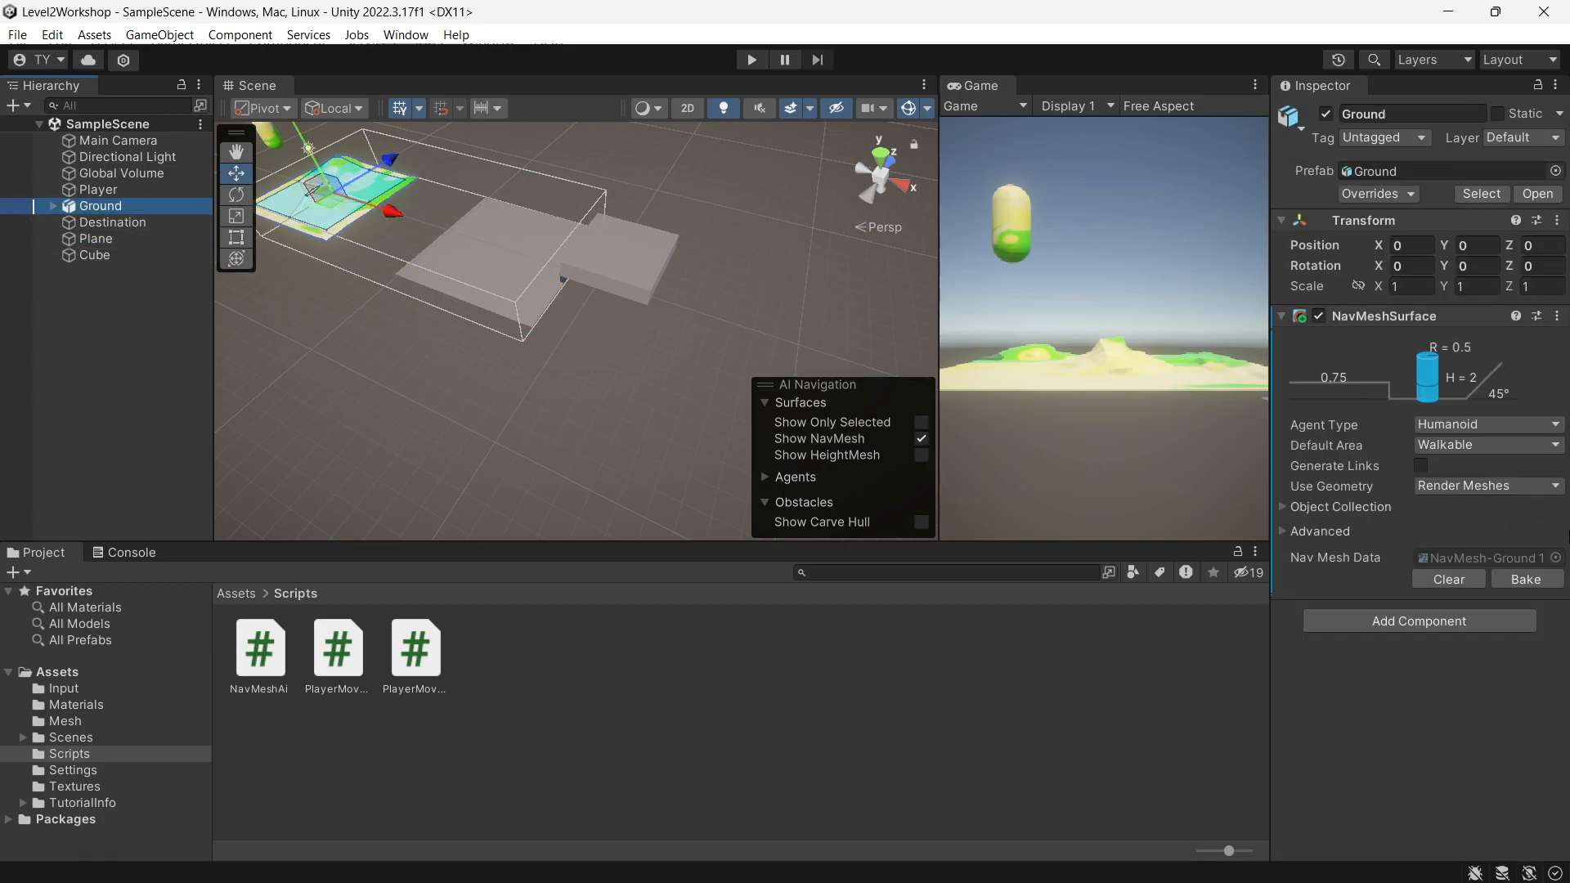
pyautogui.click(1526, 579)
pyautogui.press('f')
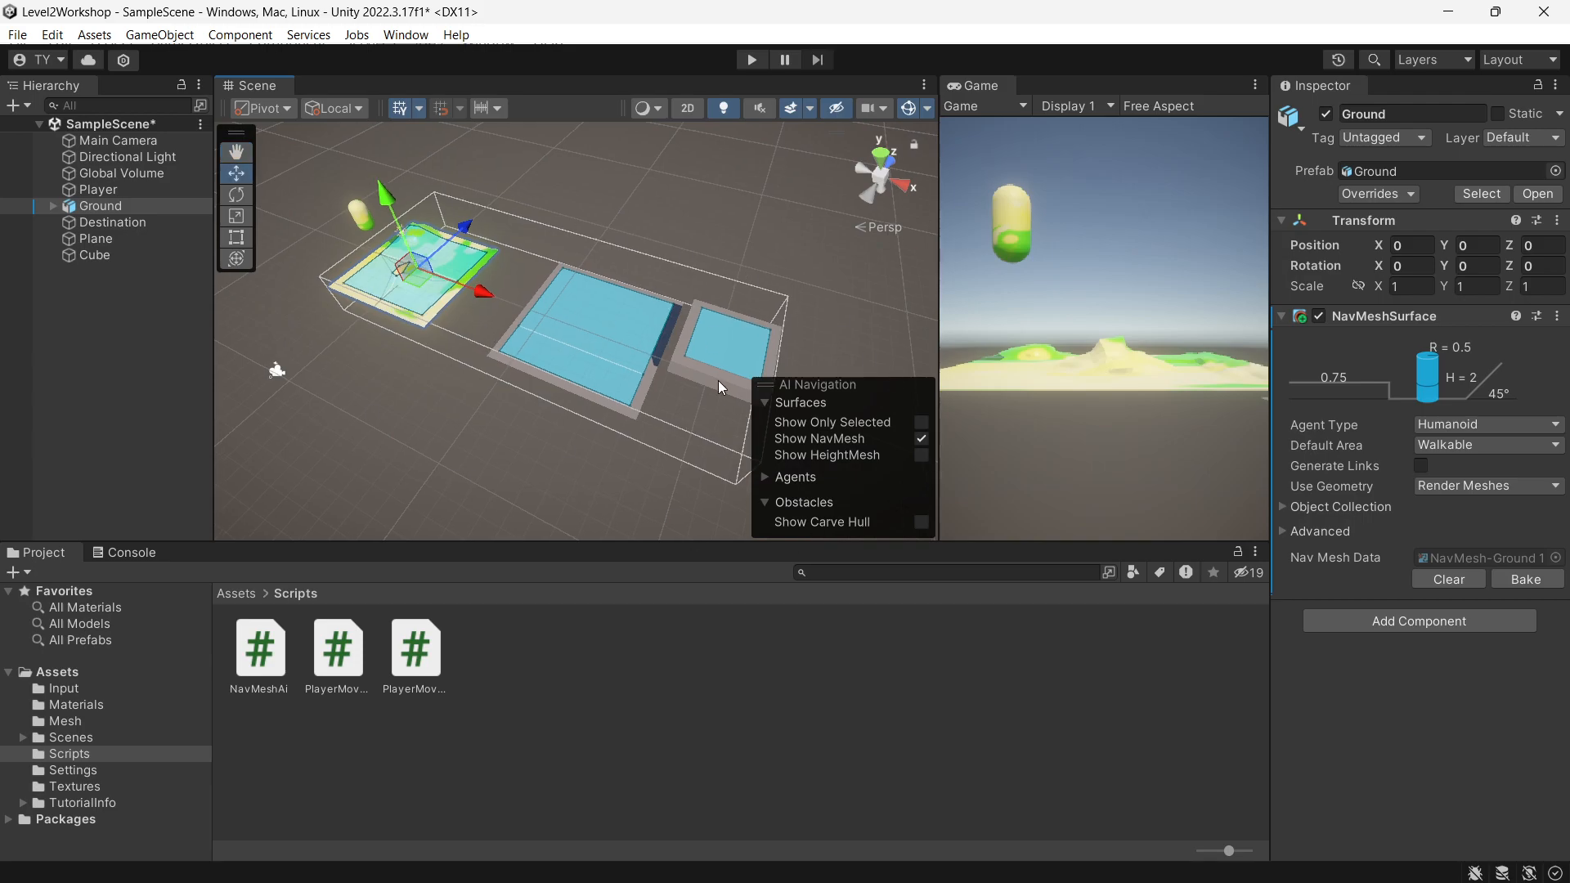
# Create an empty object at the root of the hierarchy and name it NonNavigable
pyautogui.rightClick(98, 318)
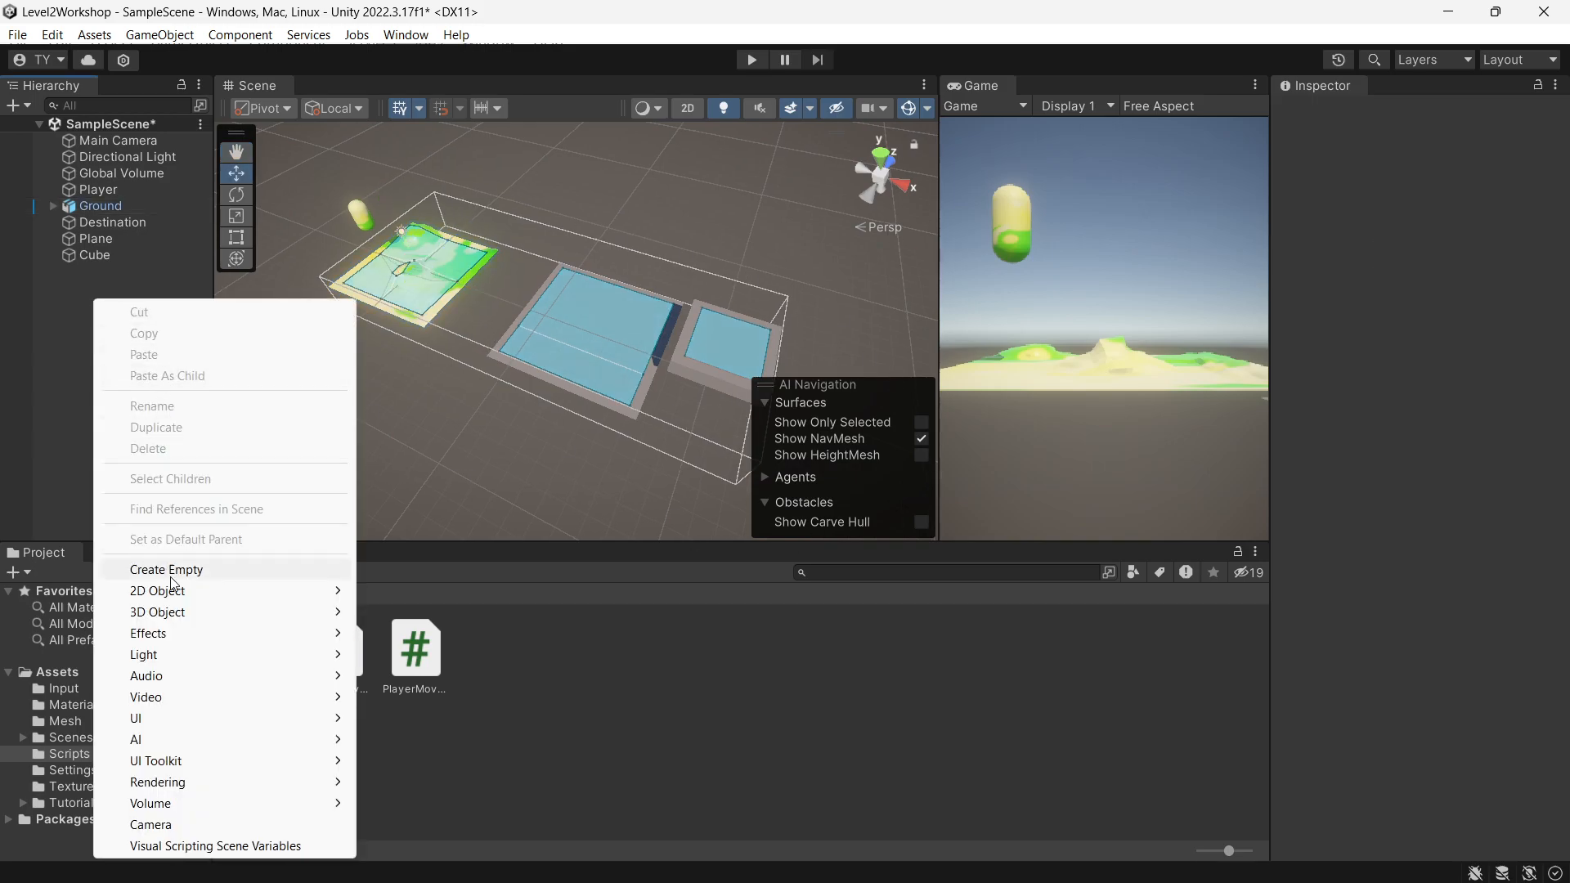
pyautogui.click(131, 569)
pyautogui.write('NonNavigabel')
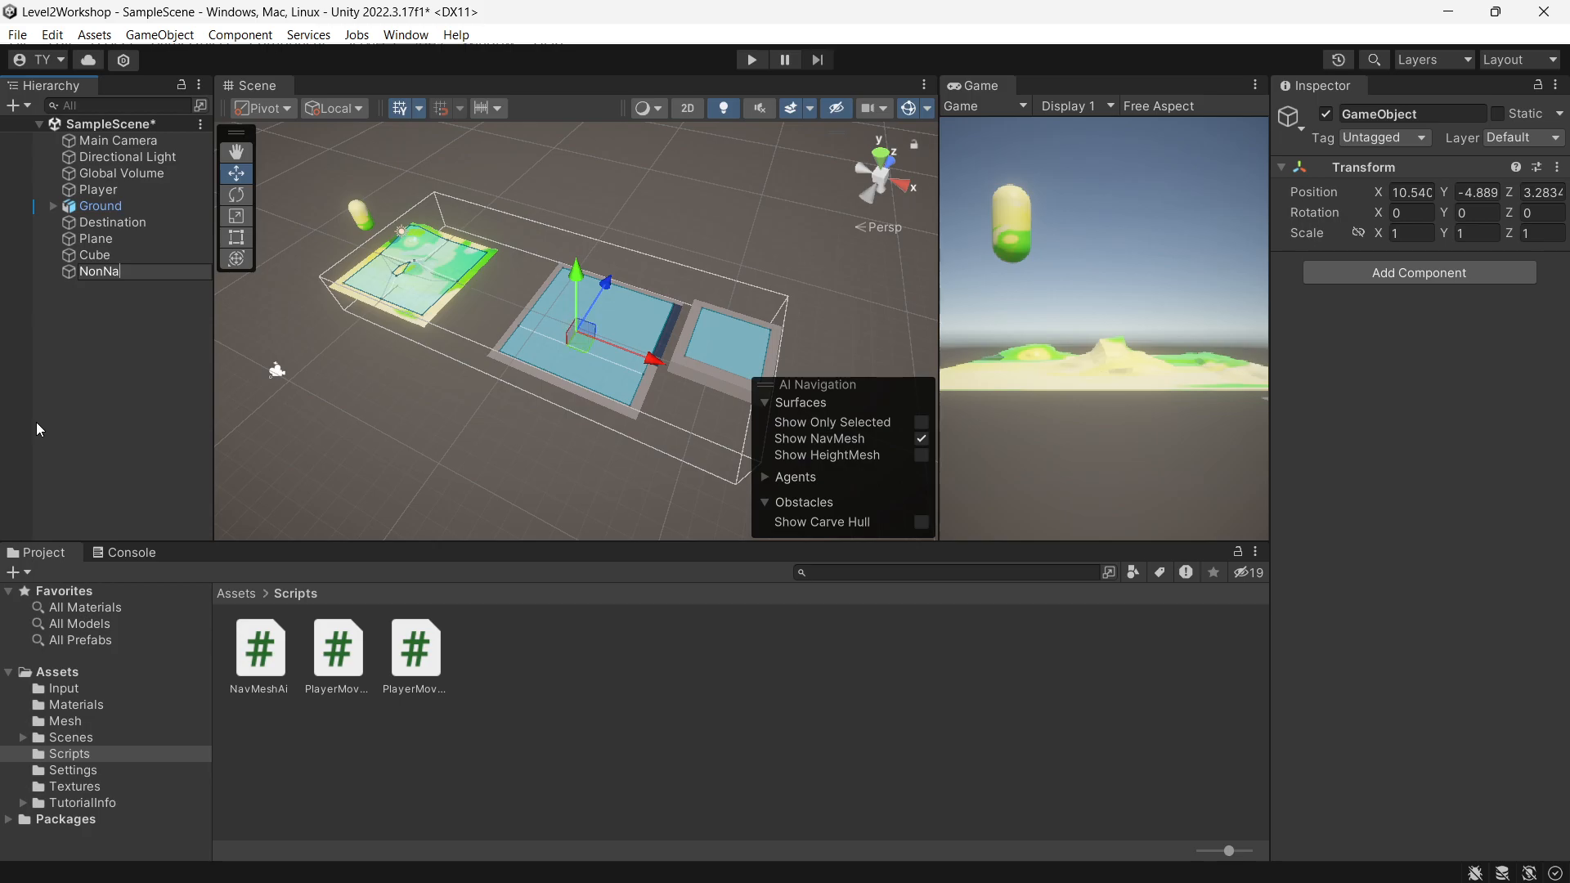
pyautogui.press('BackSpace')
pyautogui.press('BackSpace')
pyautogui.write('le')
pyautogui.press('Return')
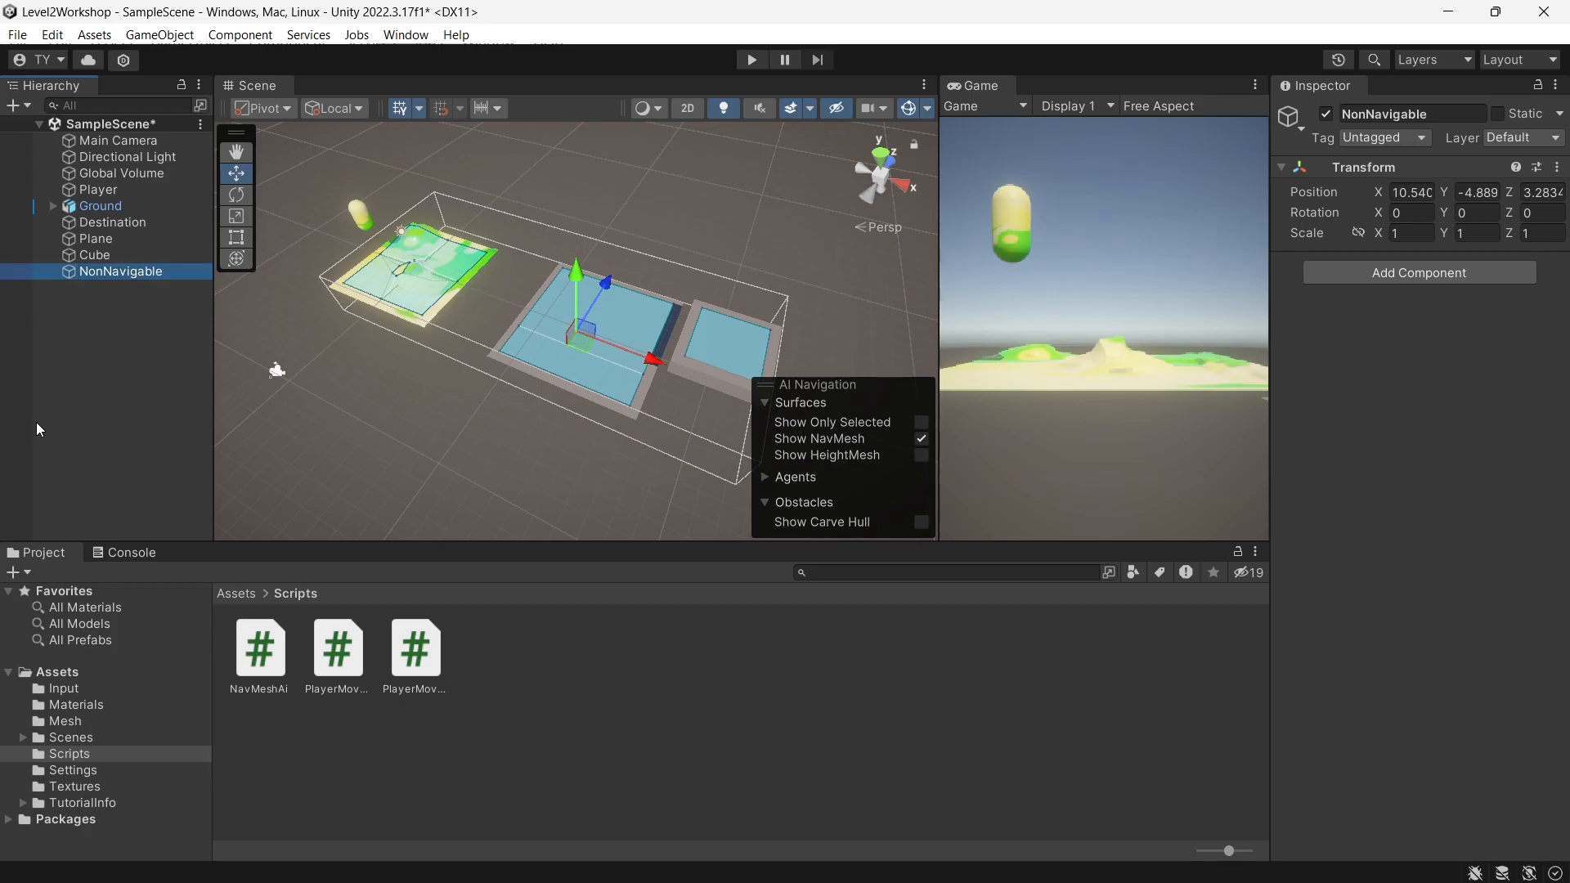
# Make the Plane and the Cube children of the NonNavigable object
pyautogui.click(114, 239)
pyautogui.keyDown('shift'); pyautogui.click(111, 257); pyautogui.keyUp('shift')
pyautogui.moveTo(134, 245); pyautogui.dragTo(131, 273)
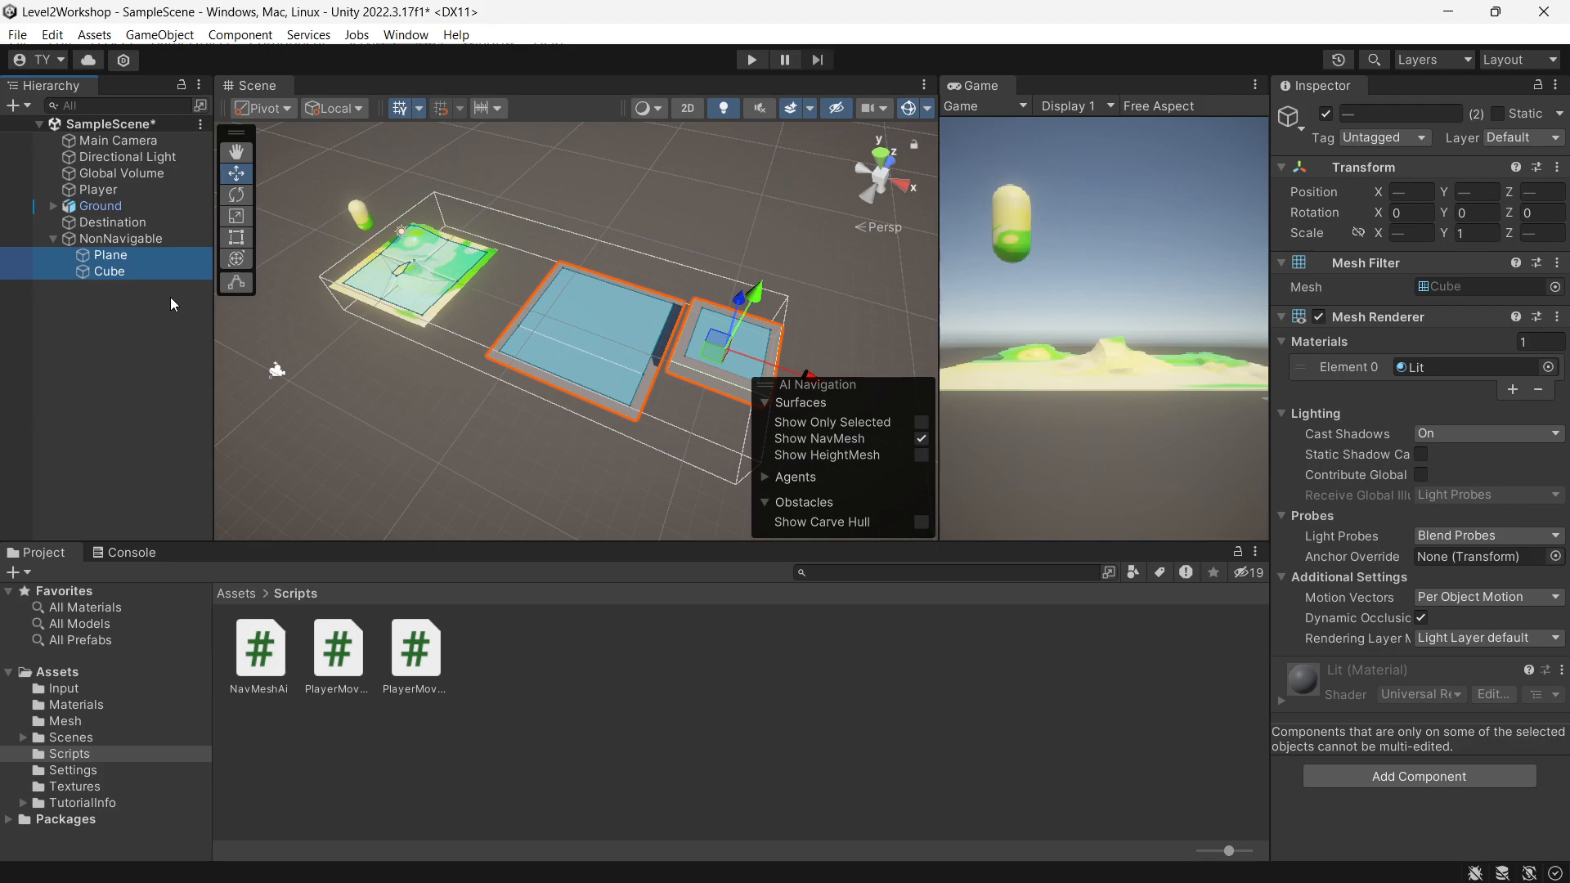
# Add a NavMeshModifier component to NonNavigable and override its area type as Not Walkable
pyautogui.click(168, 239)
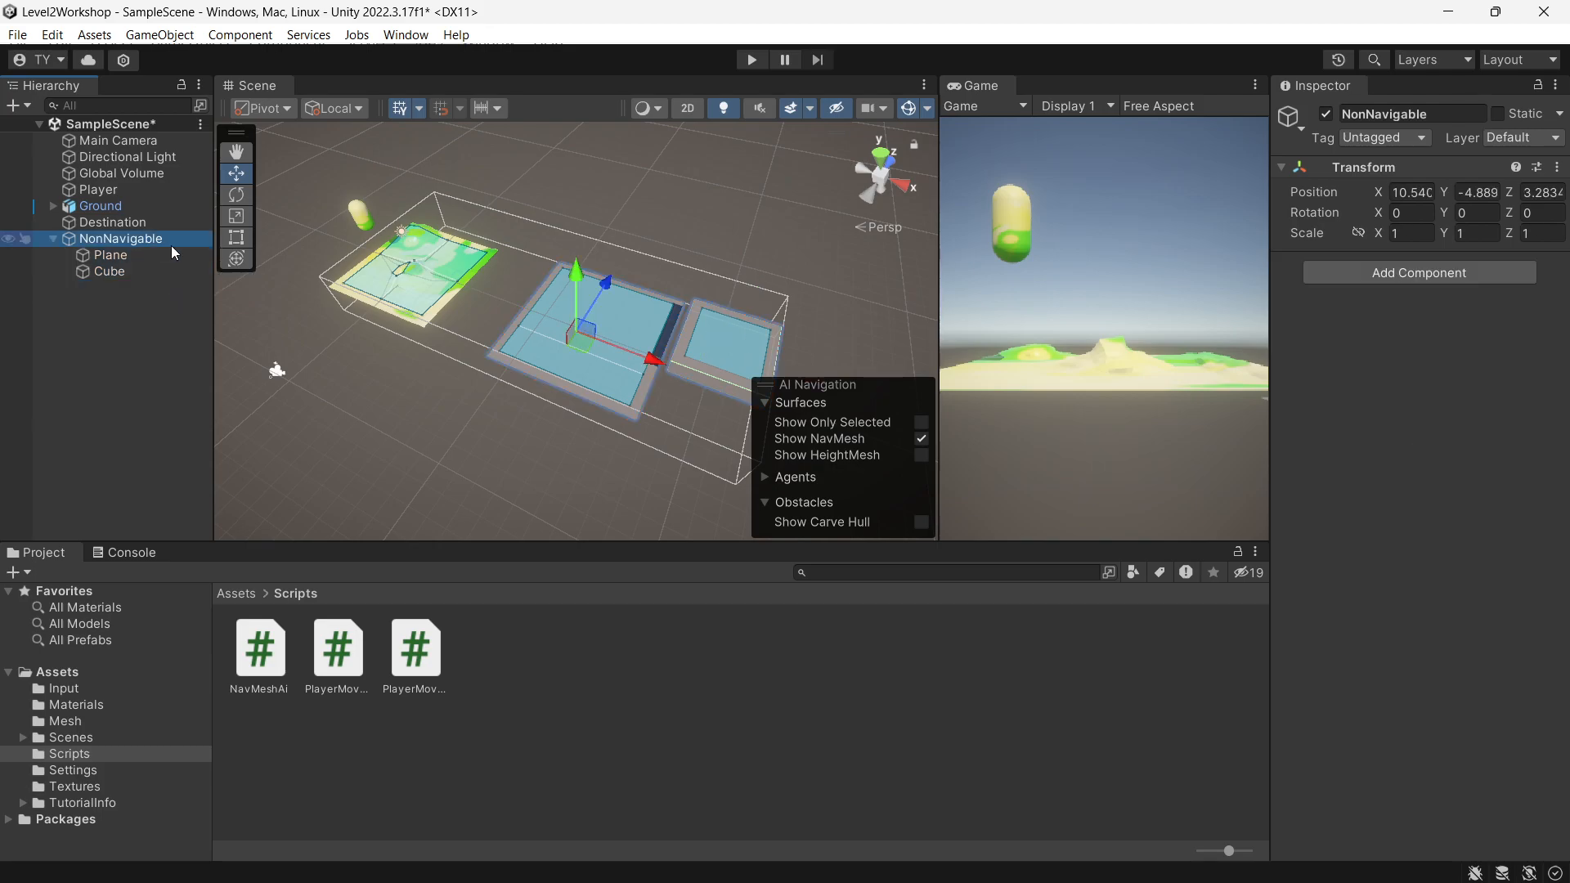
pyautogui.click(1388, 273)
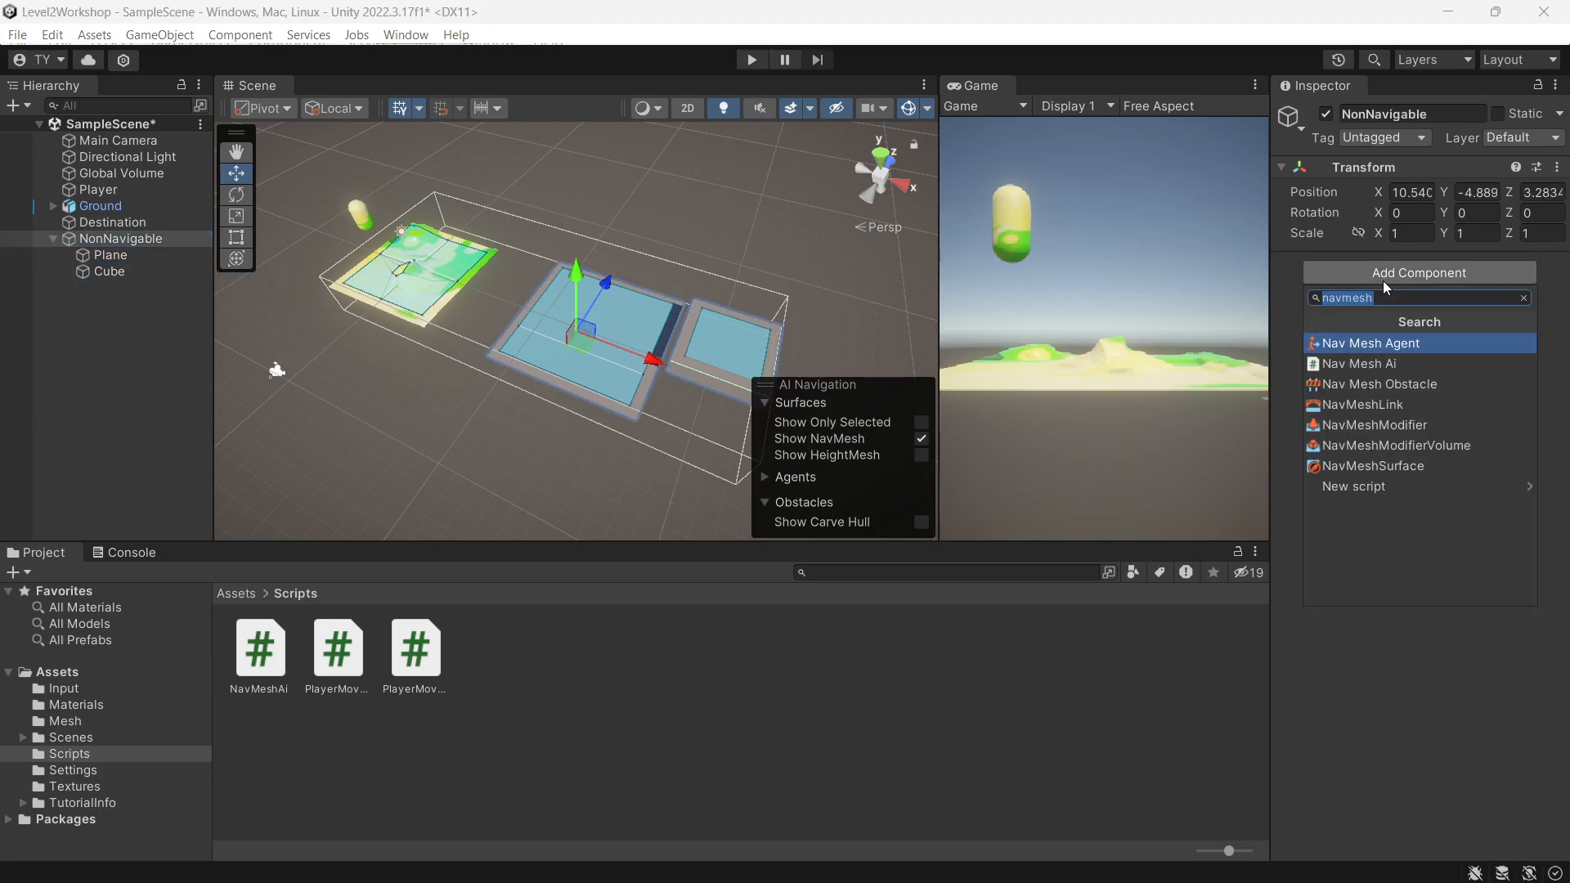
pyautogui.click(1423, 424)
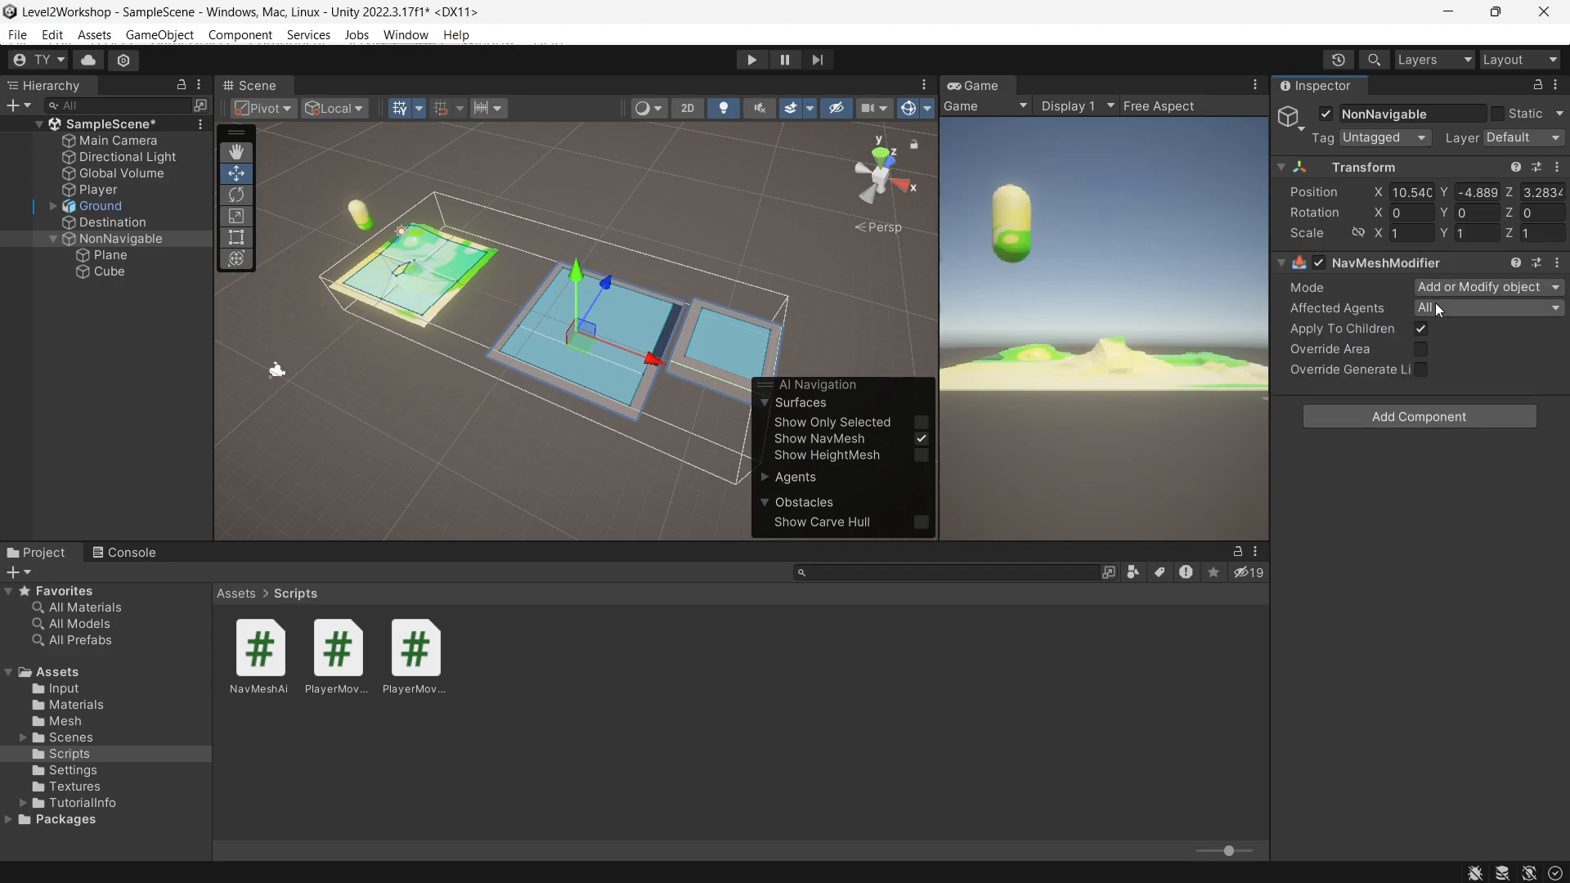
pyautogui.click(1421, 350)
pyautogui.click(1439, 371)
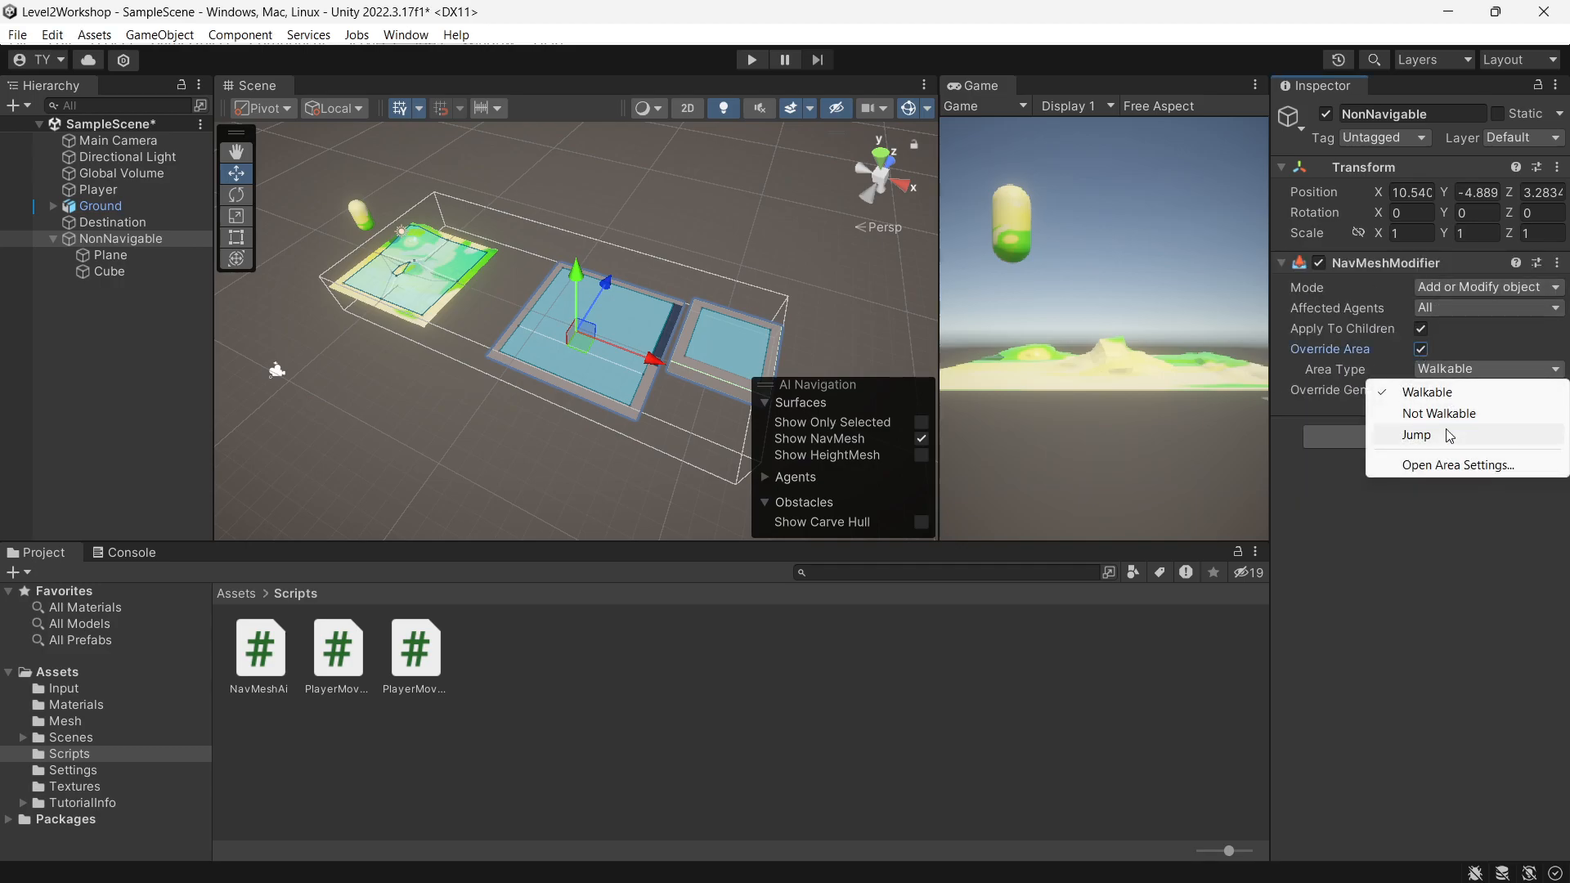
pyautogui.click(1451, 411)
# Rebake the Ground's NavMeshSurface to apply NonNavigable's area override to its children, then save the scene
pyautogui.click(101, 206)
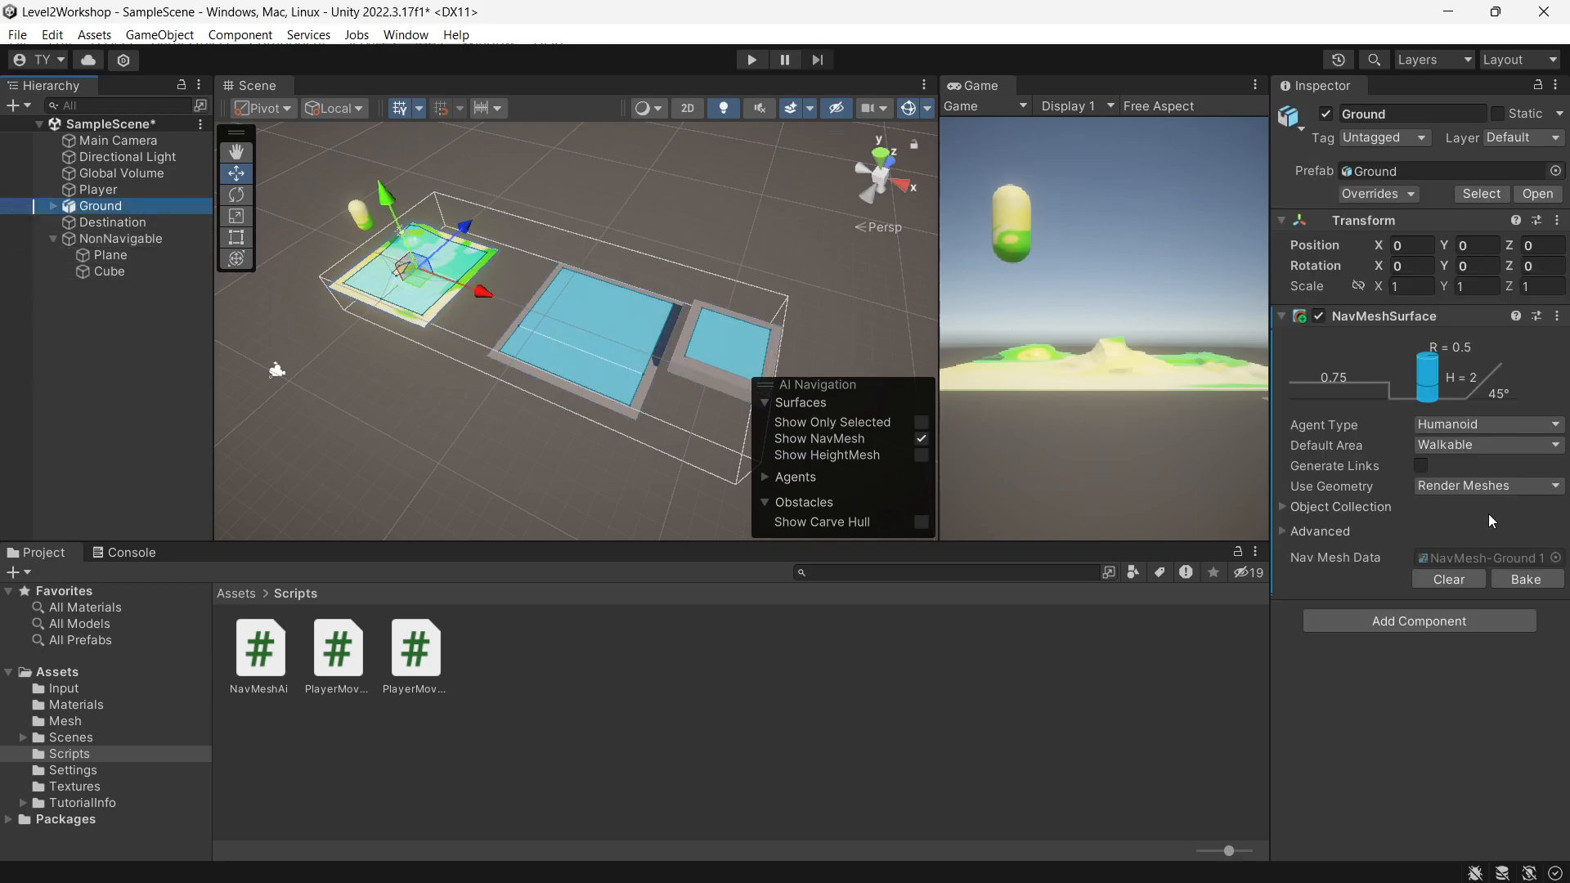
pyautogui.click(1514, 578)
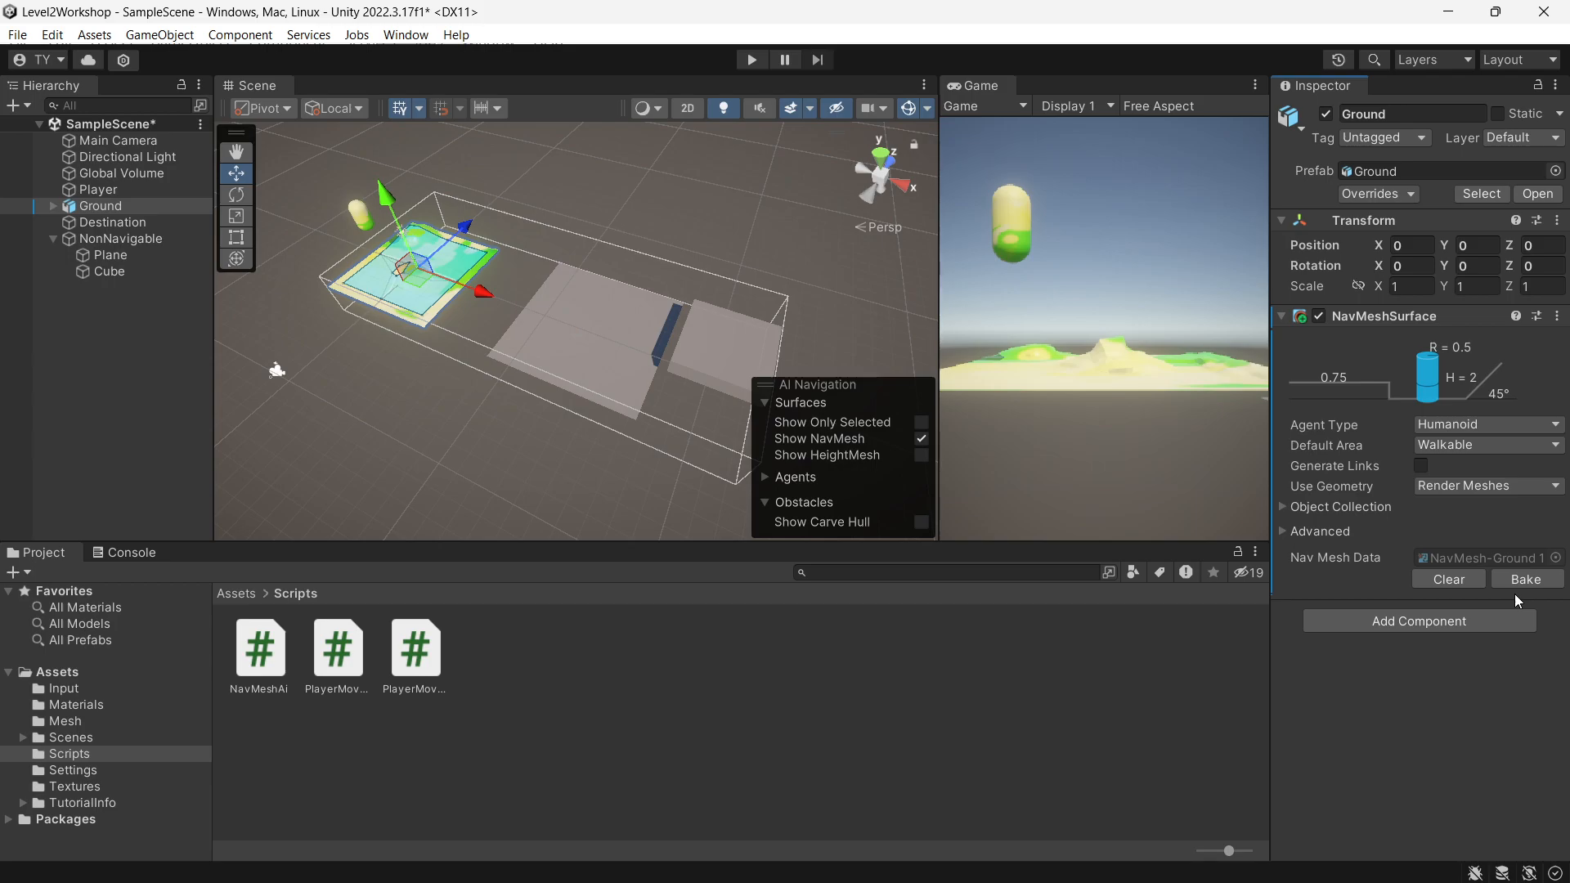
pyautogui.hotkey('ctrl', 's')
pyautogui.click(86, 385)
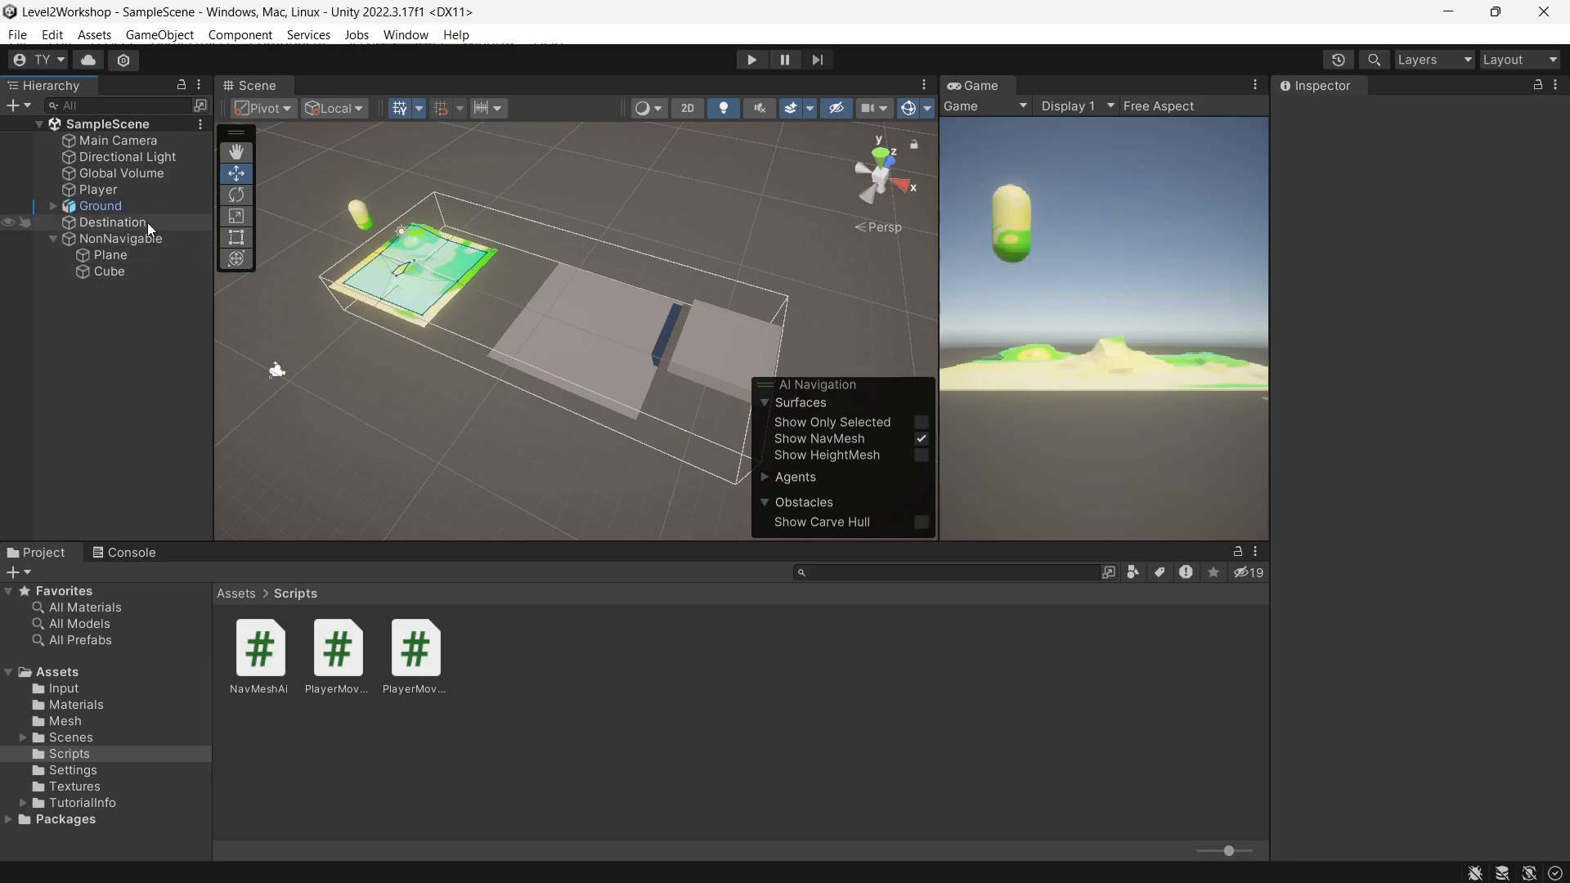
pyautogui.click(92, 206)
pyautogui.click(39, 240)
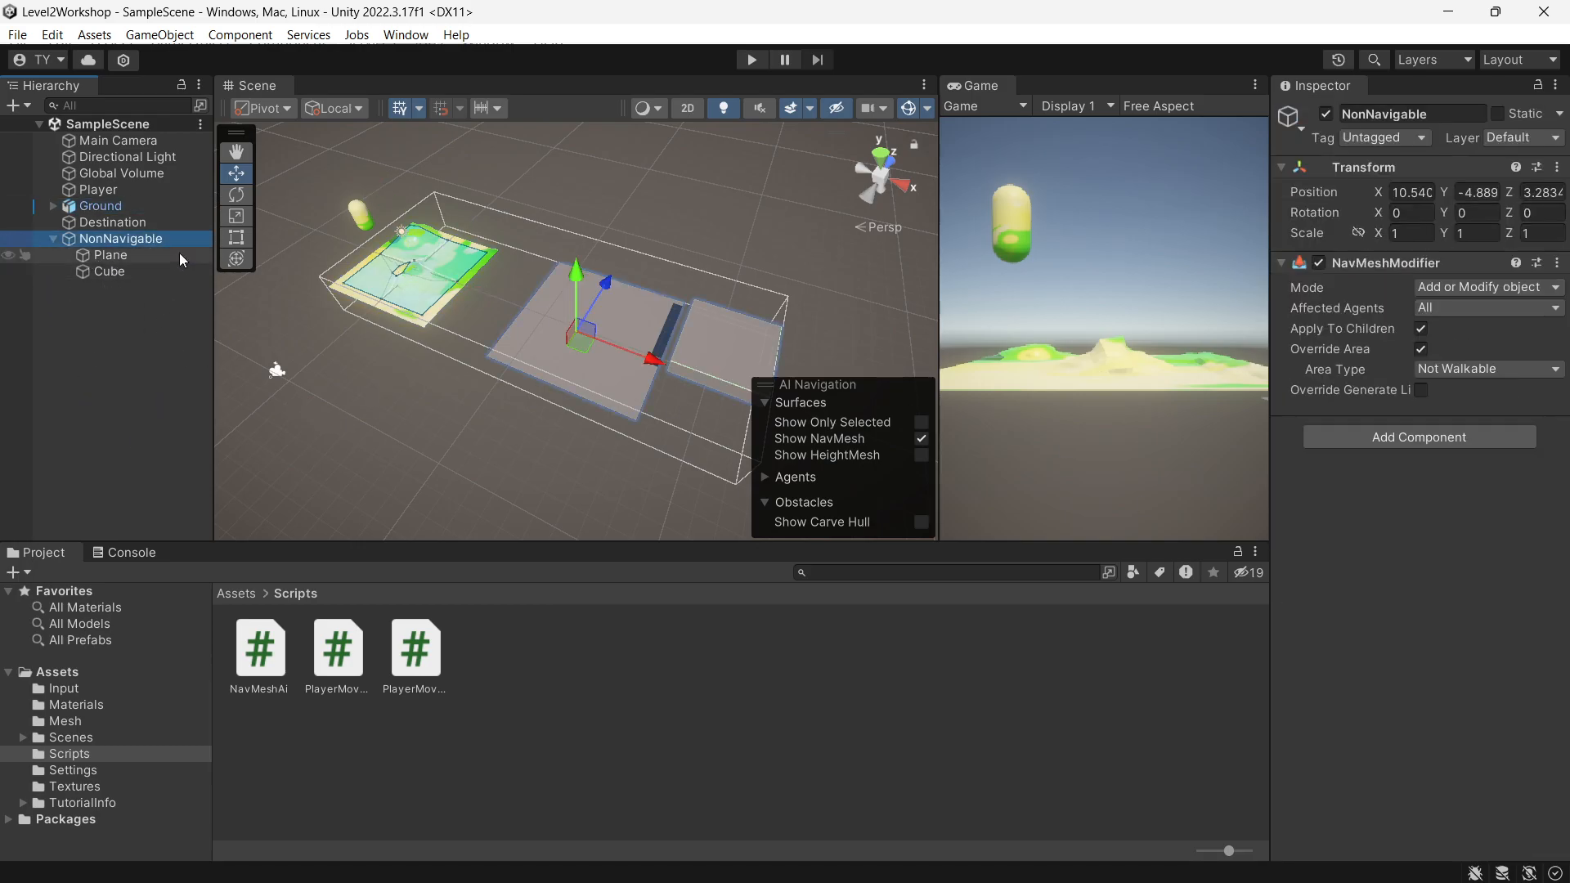
pyautogui.click(94, 190)
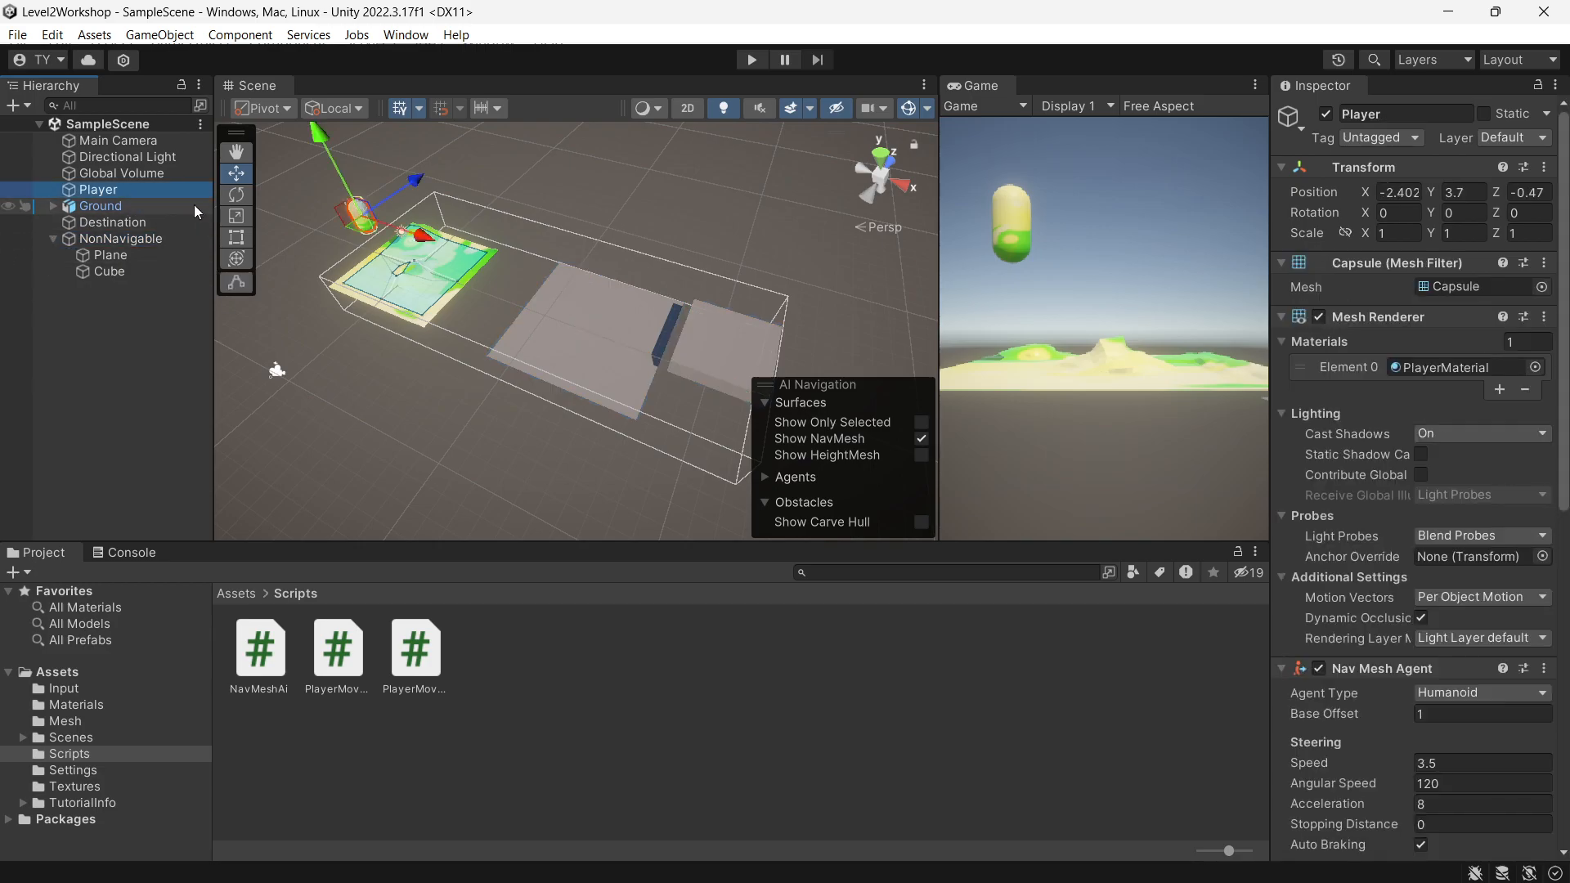
pyautogui.click(99, 206)
# Try adding a NavMeshLink component to the Destination object, then undo the addition
pyautogui.click(160, 218)
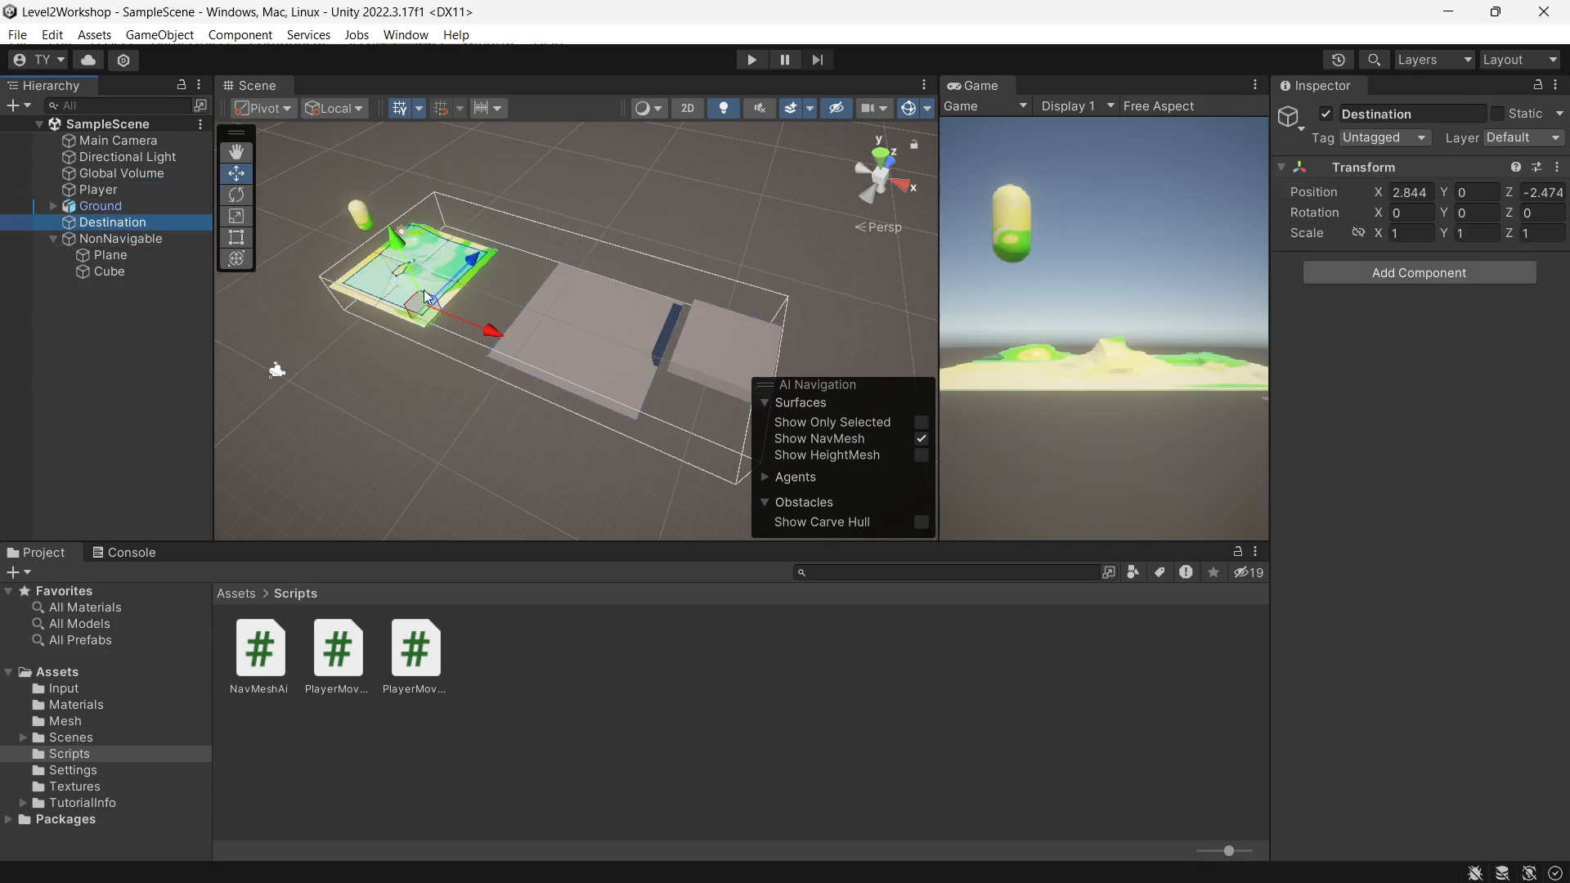
pyautogui.click(1426, 273)
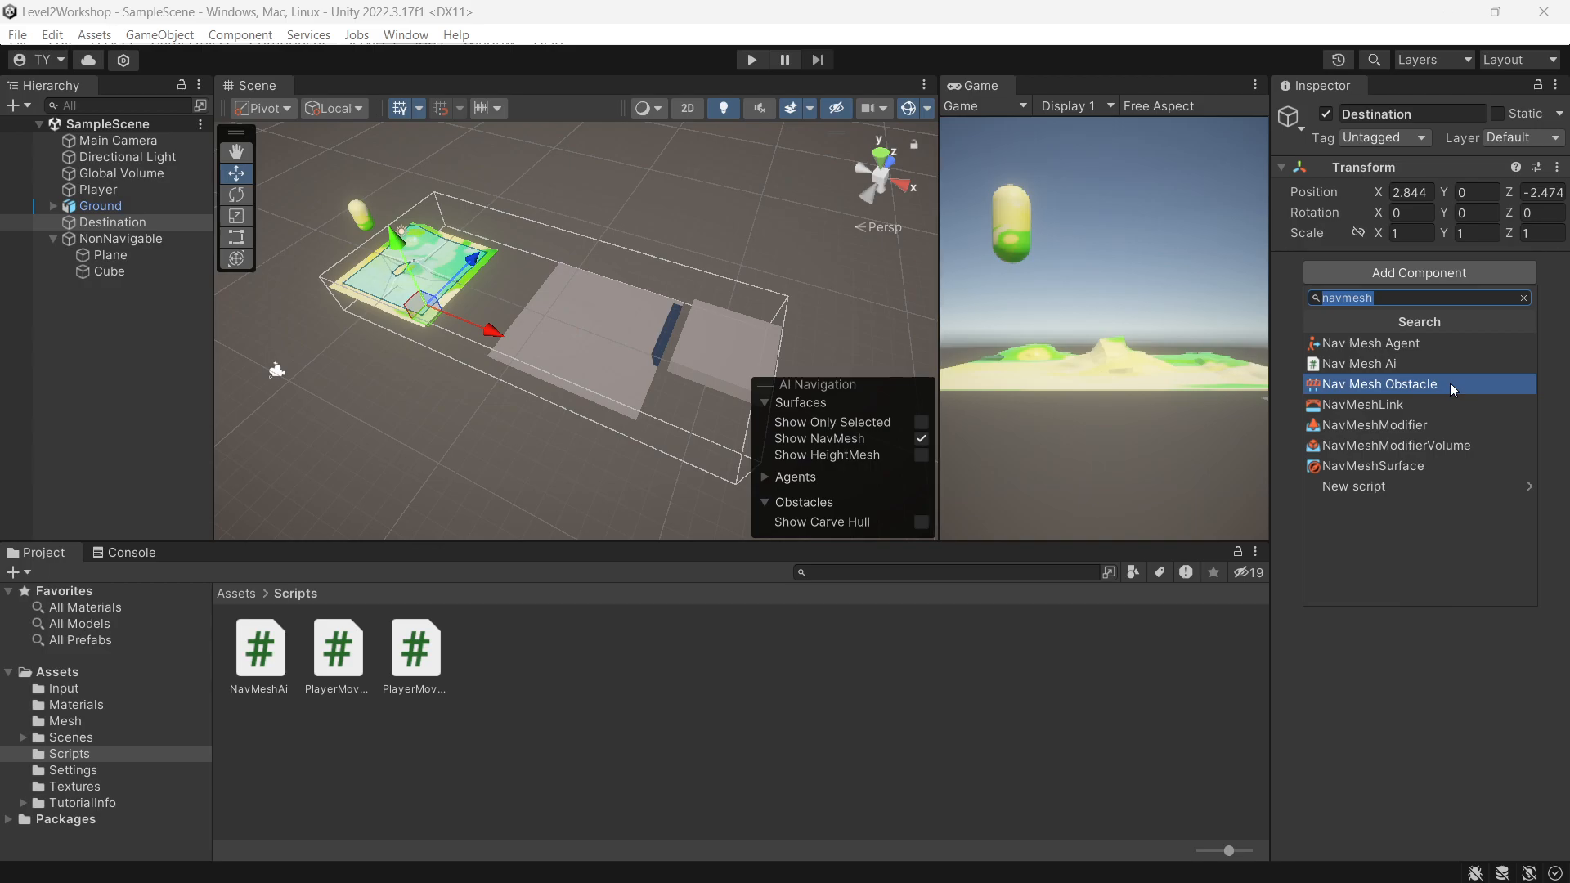
pyautogui.click(1400, 404)
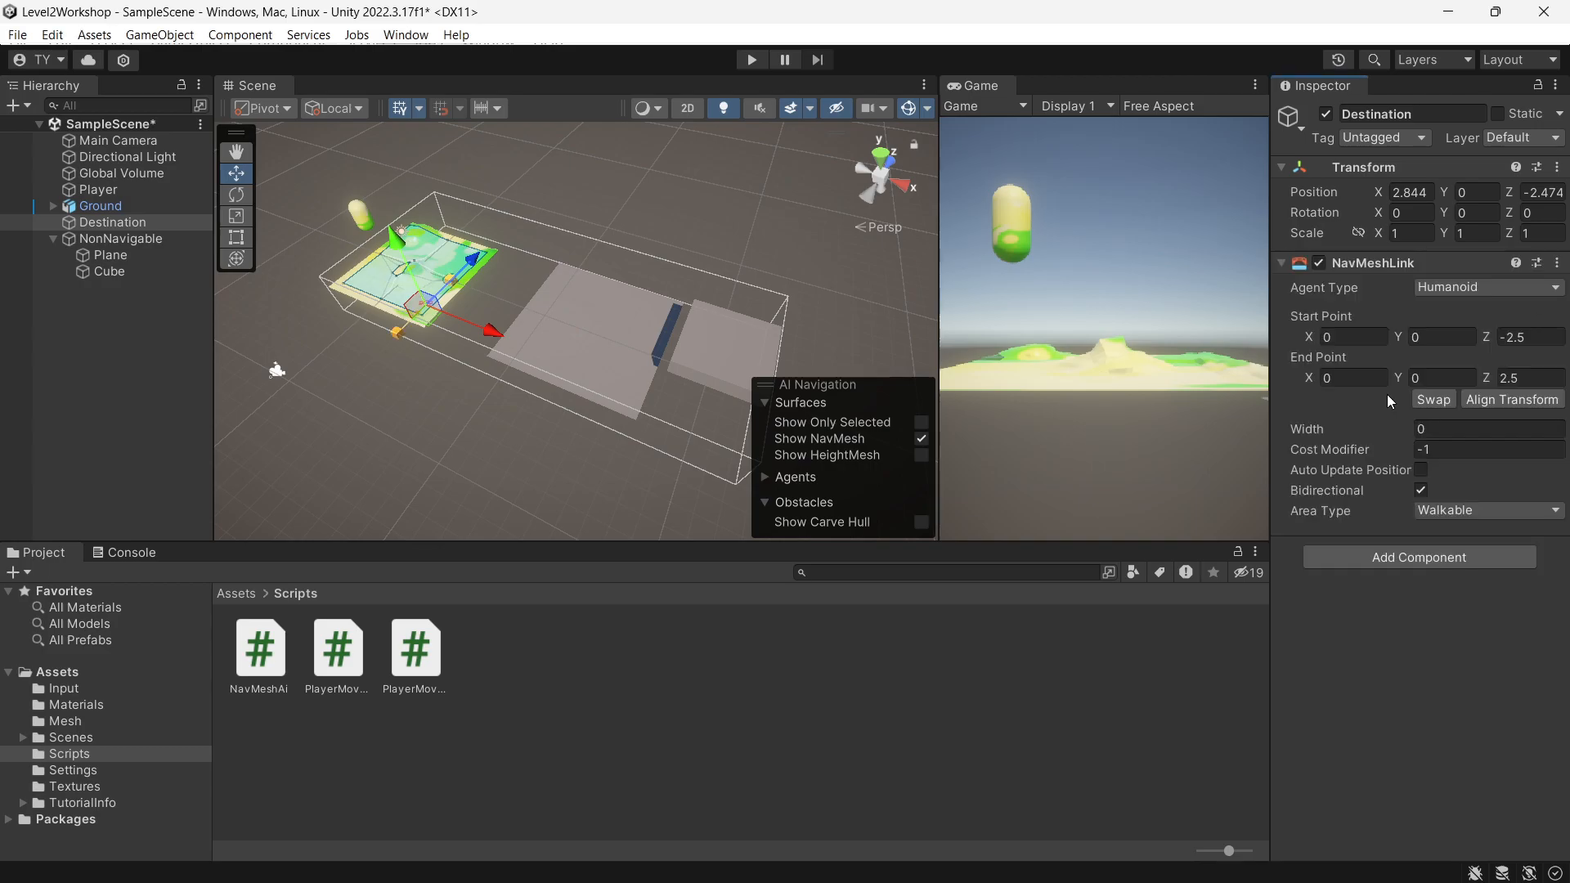
pyautogui.hotkey('ctrl', 'z')
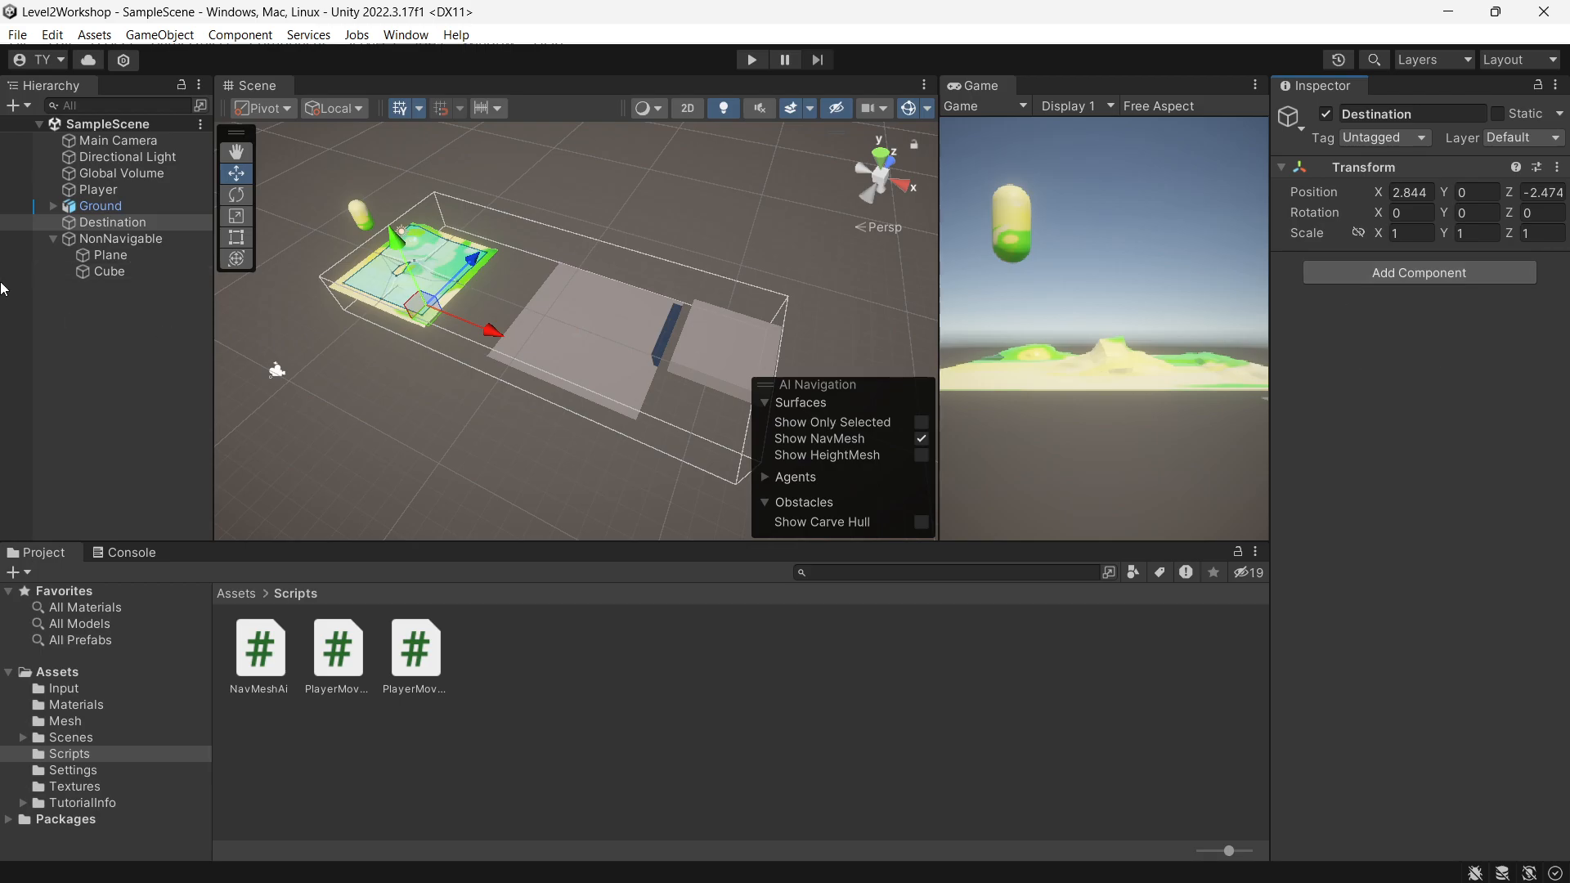
pyautogui.click(172, 241)
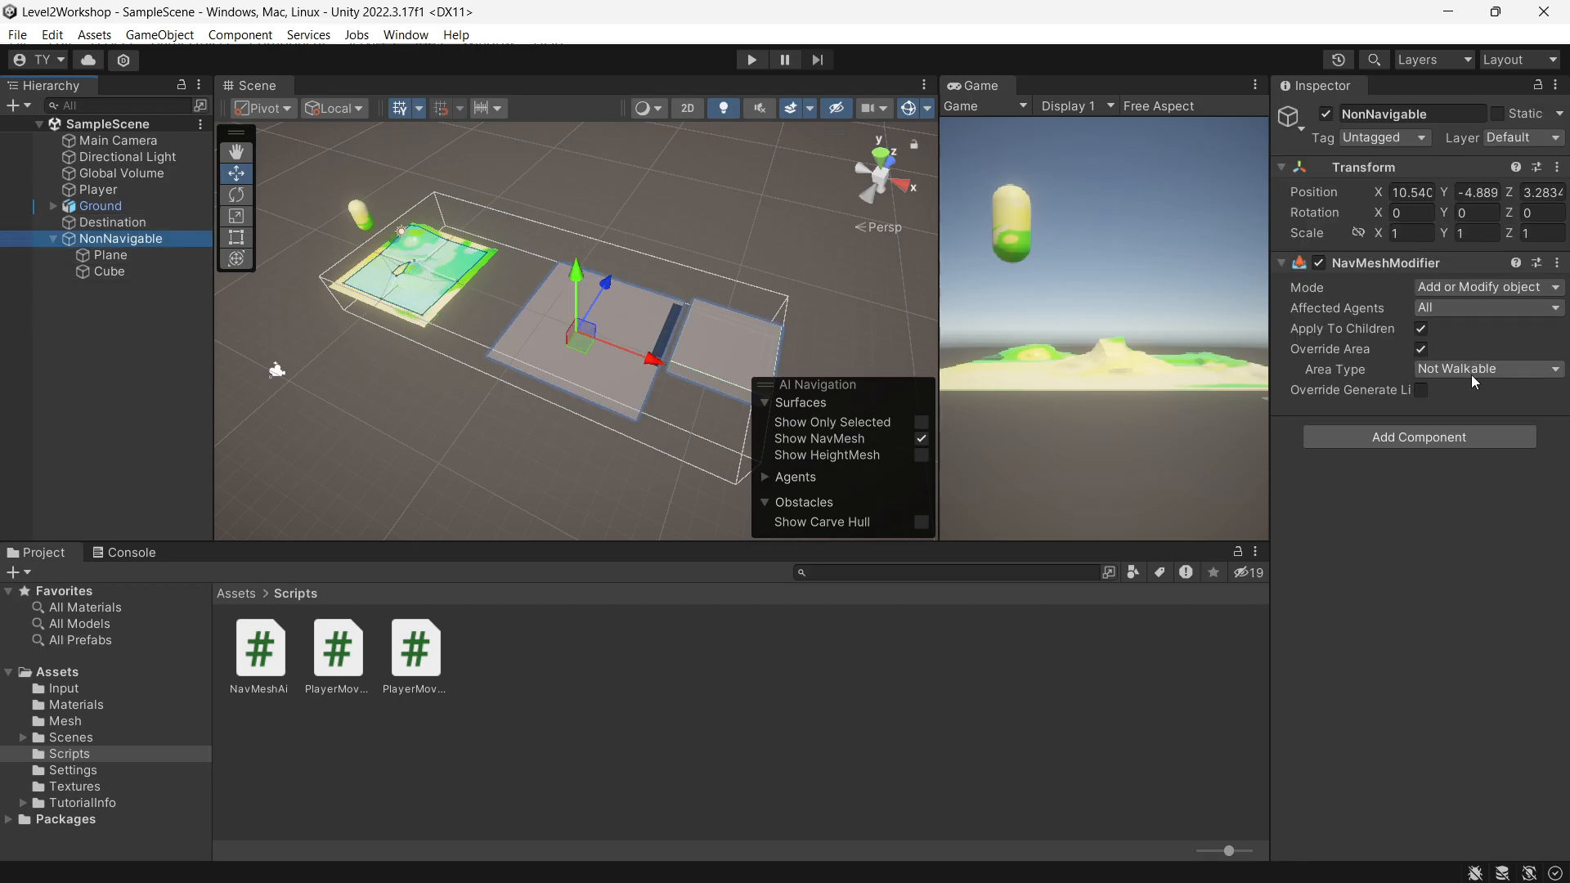
pyautogui.click(1424, 611)
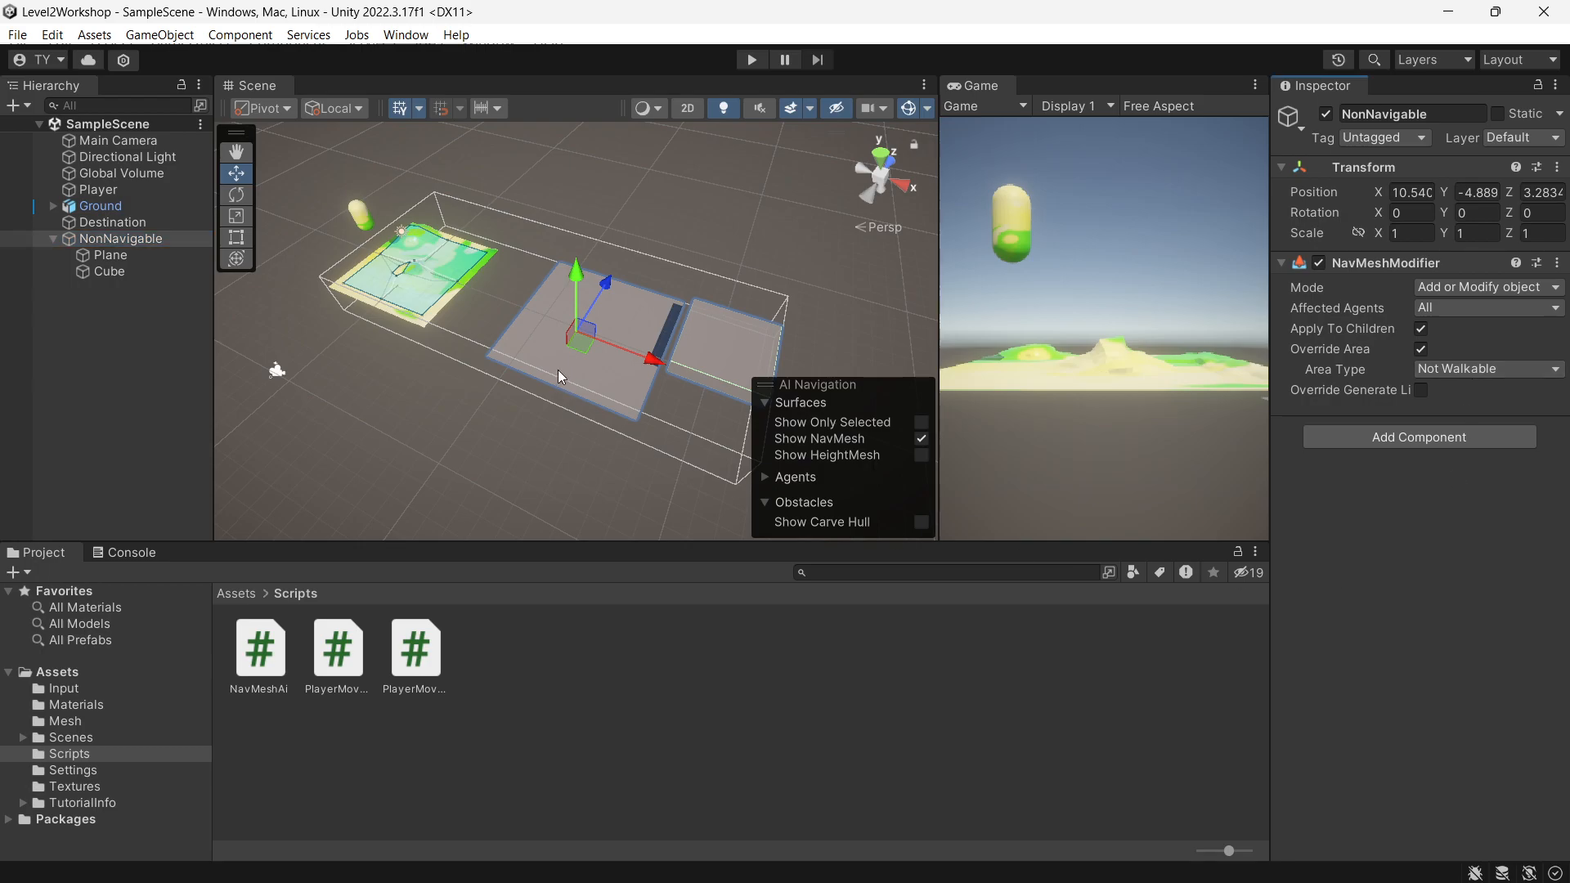
# Lower the Player onto the Ground at about Y 0.97 and save the scene
pyautogui.scroll(1, 435, 288)
pyautogui.scroll(2, 435, 287)
pyautogui.moveTo(381, 321); pyautogui.dragTo(615, 345, button='middle')
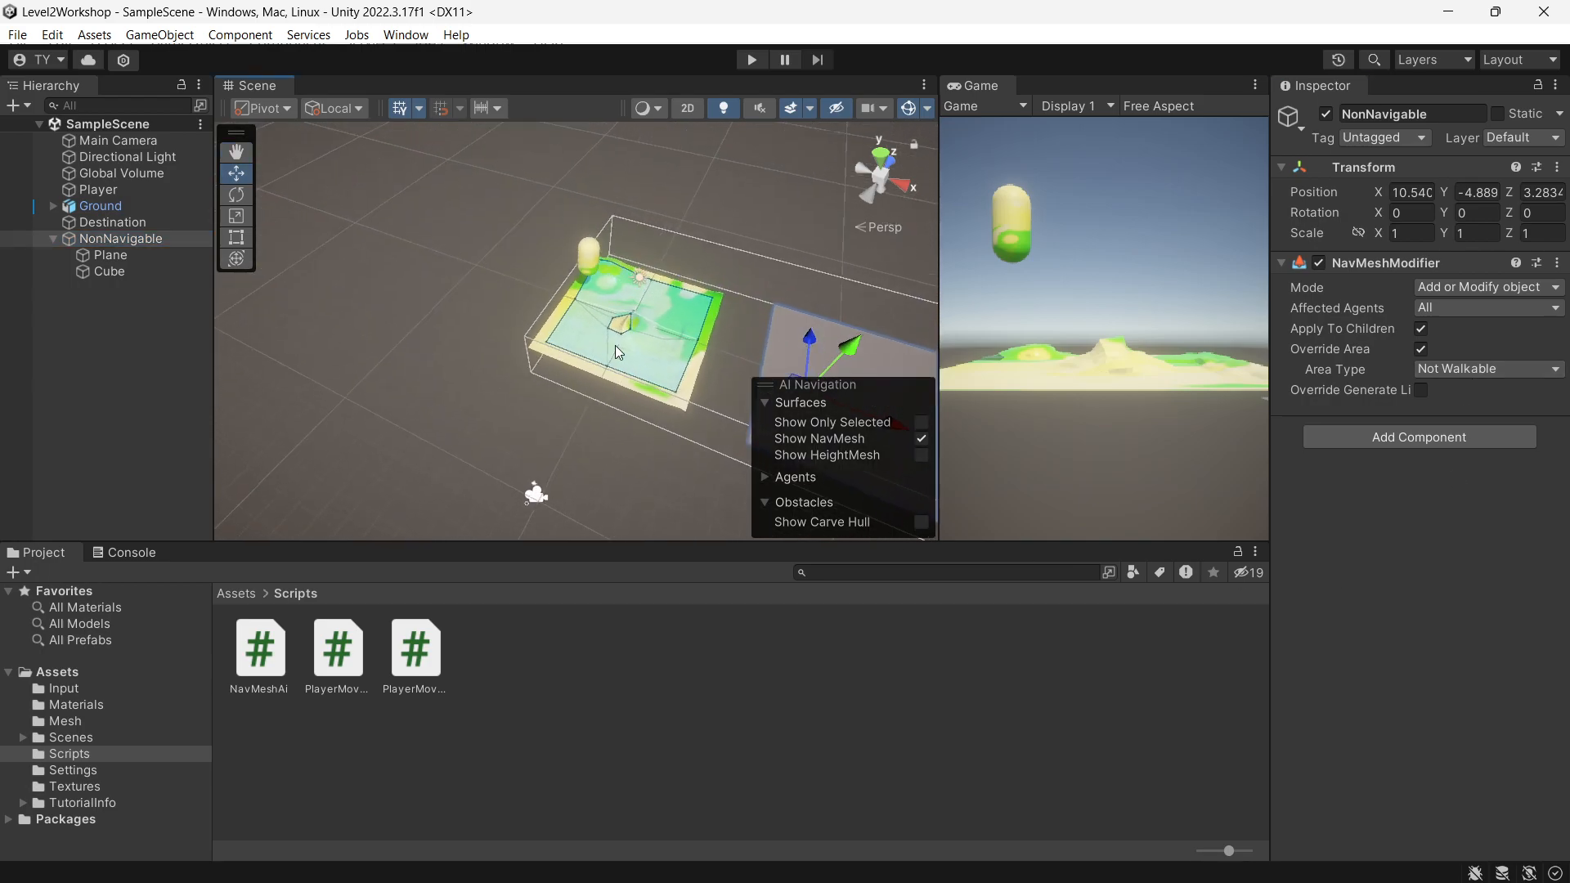
pyautogui.click(595, 259)
pyautogui.scroll(4, 579, 278)
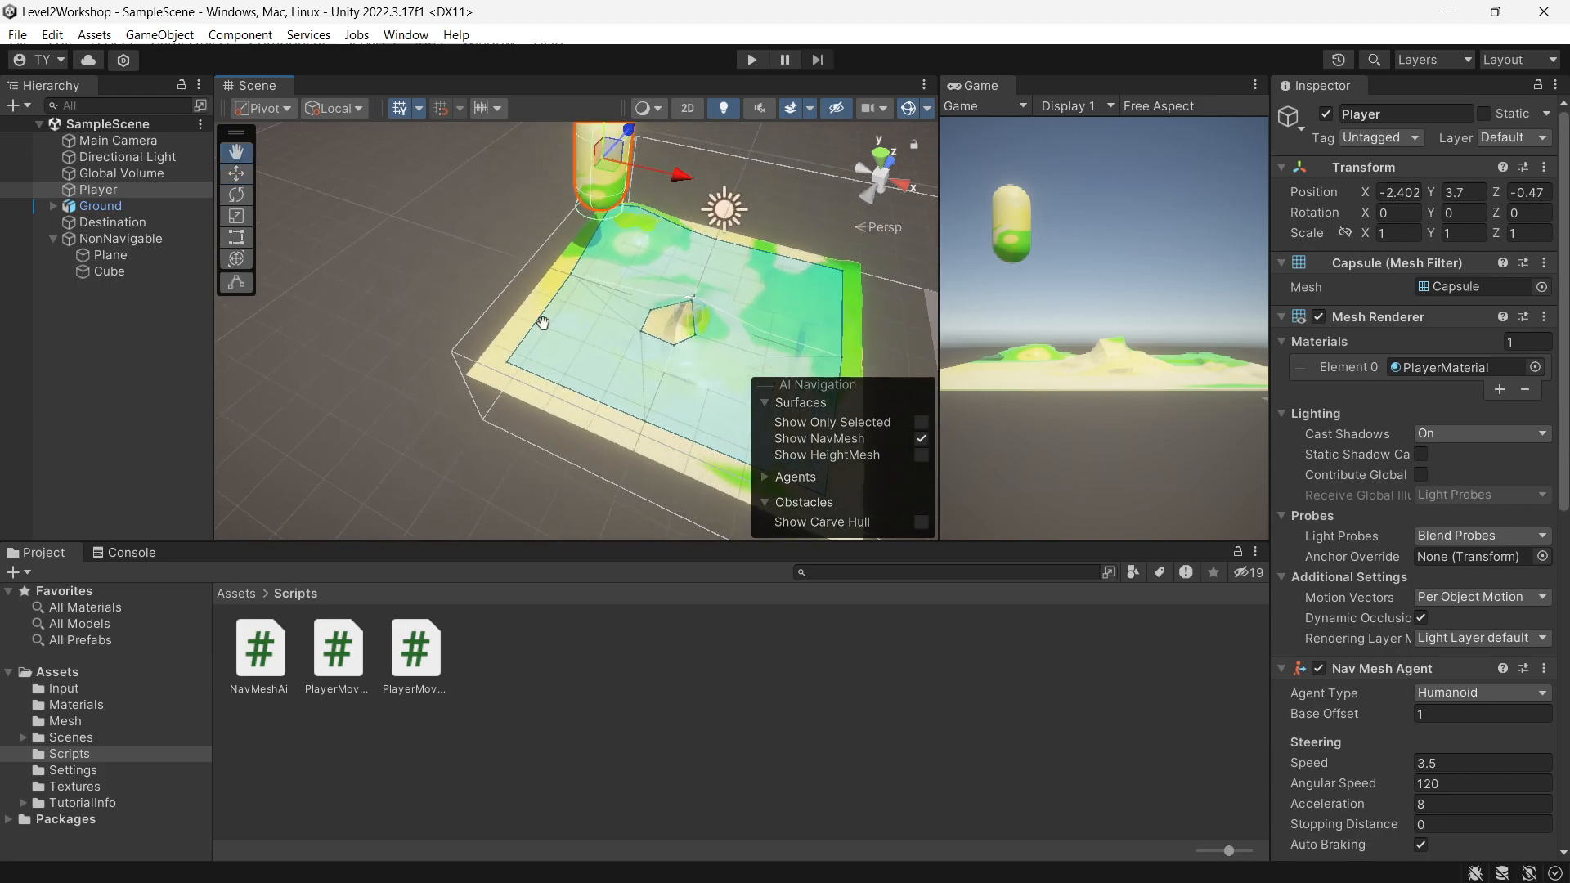
pyautogui.moveTo(483, 233); pyautogui.dragTo(514, 325)
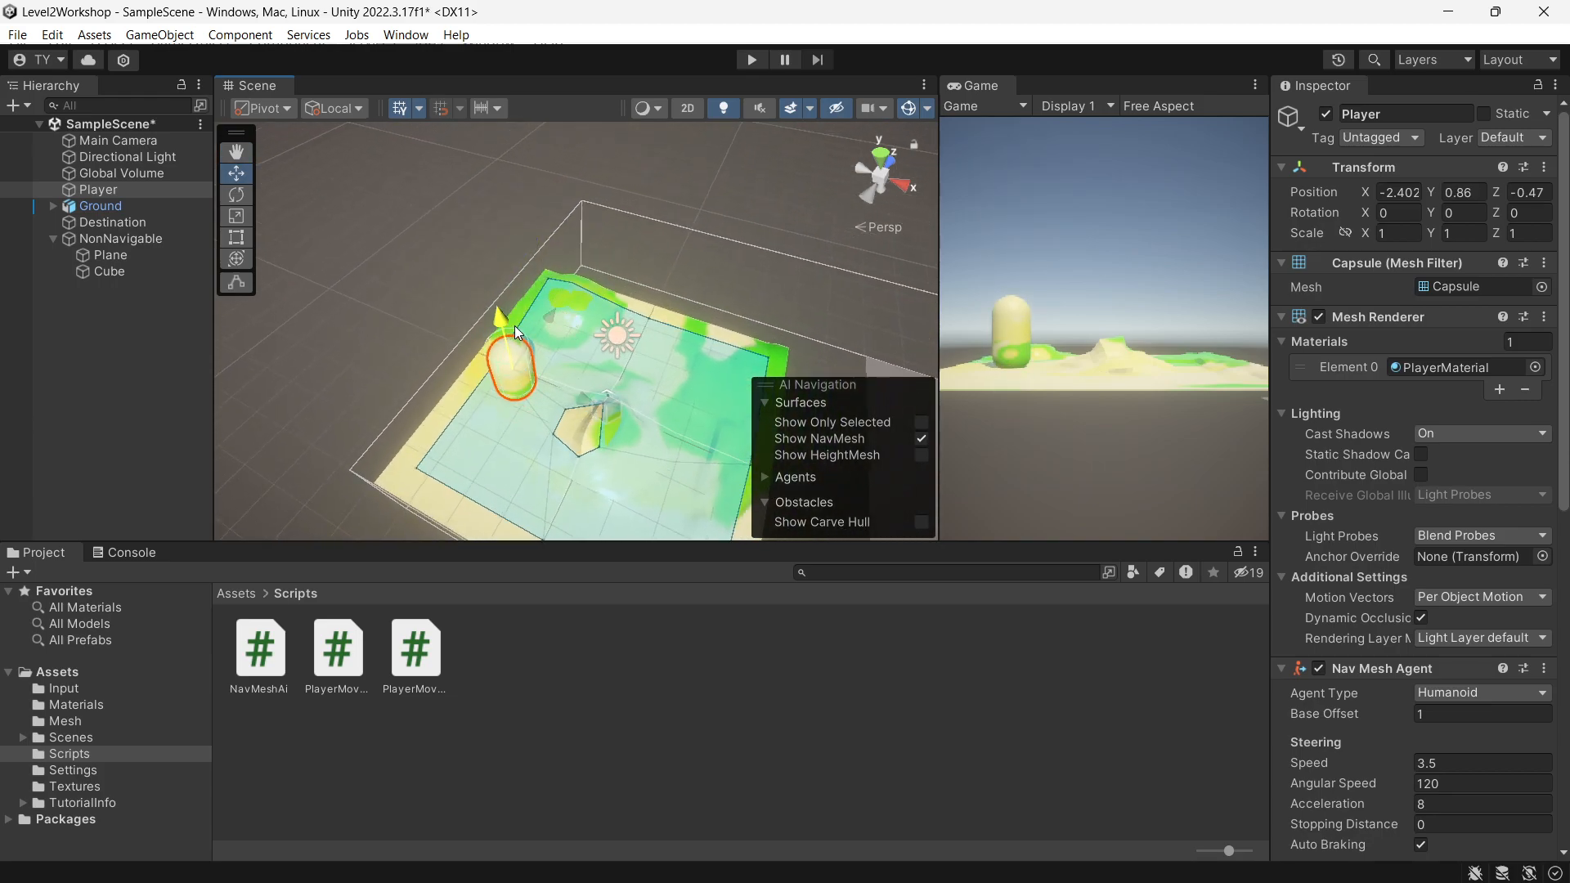
pyautogui.moveTo(392, 356); pyautogui.dragTo(403, 291, button='middle')
pyautogui.moveTo(513, 255); pyautogui.dragTo(504, 248)
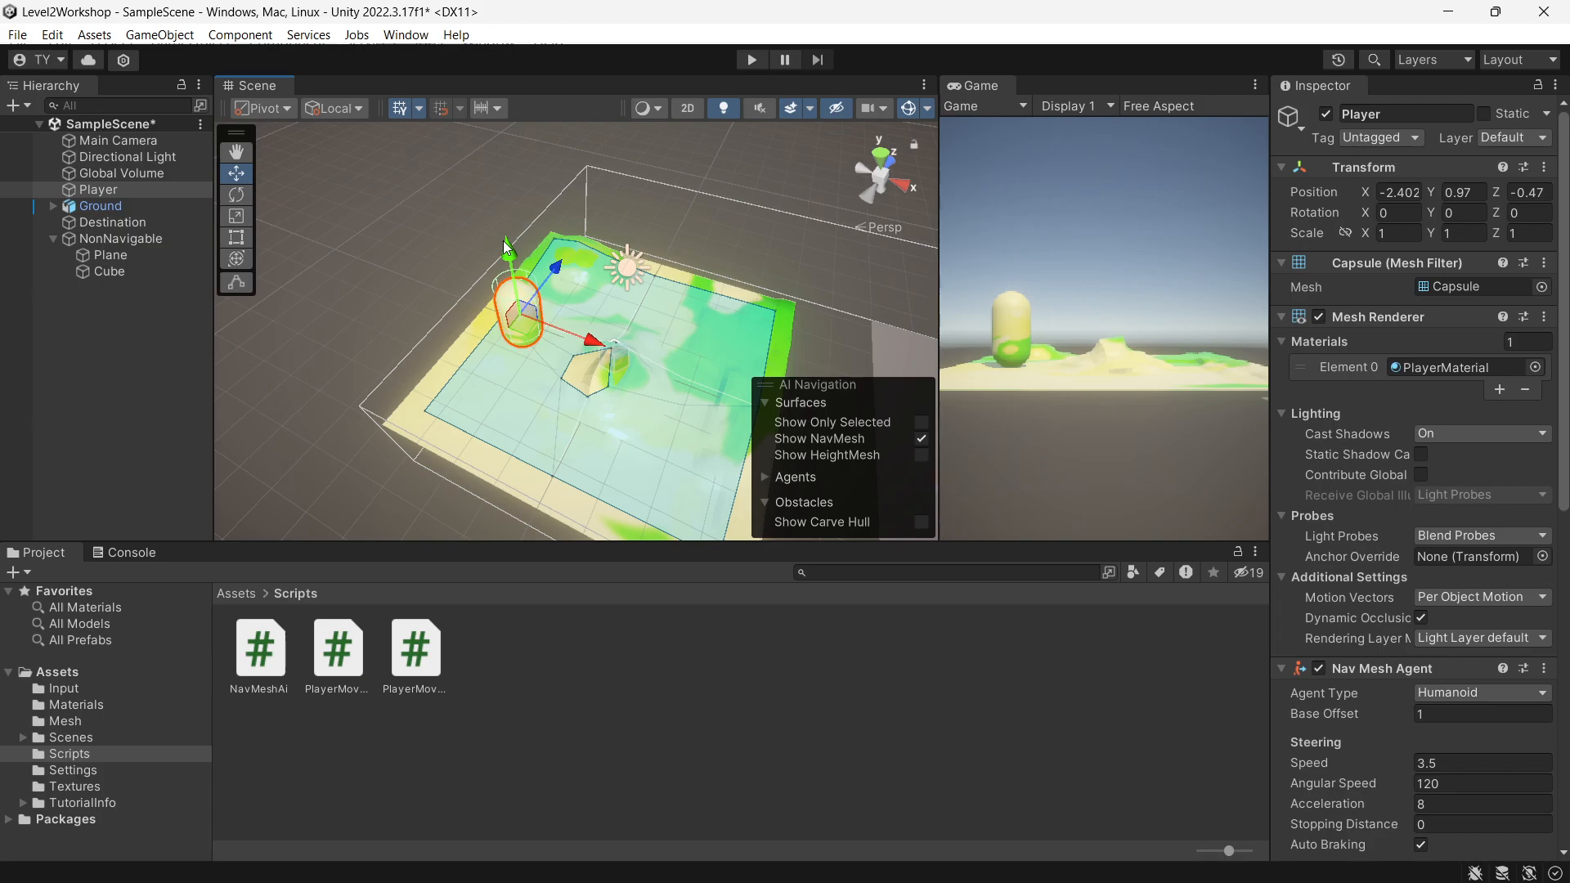
pyautogui.hotkey('ctrl', 's')
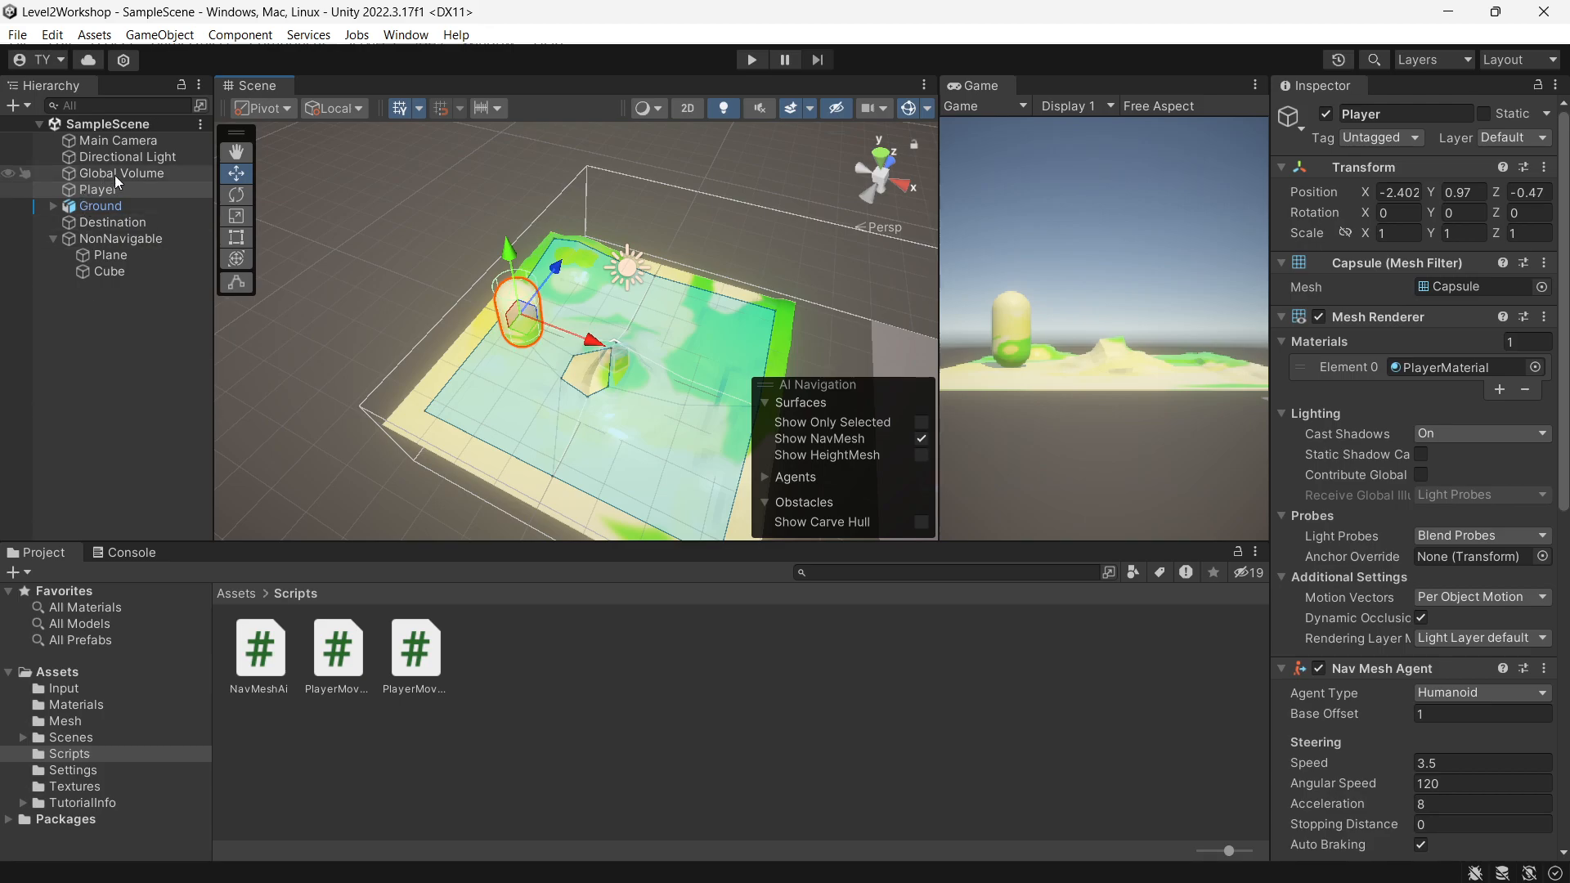
# Open the agent settings from the Ground's NavMeshSurface and add a new agent type
pyautogui.click(140, 207)
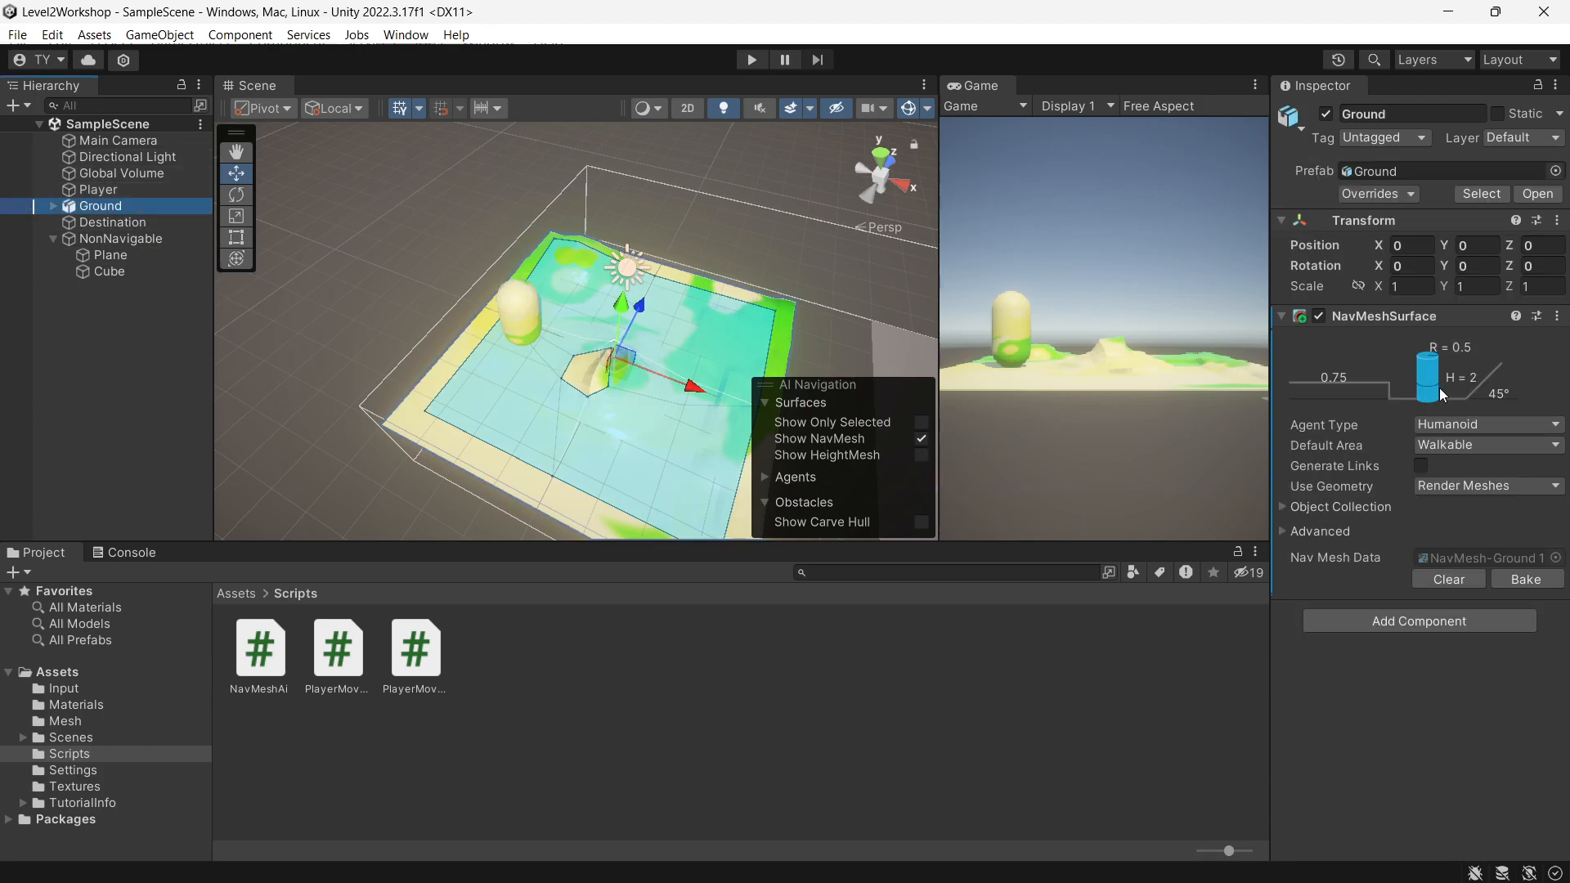
pyautogui.click(1452, 423)
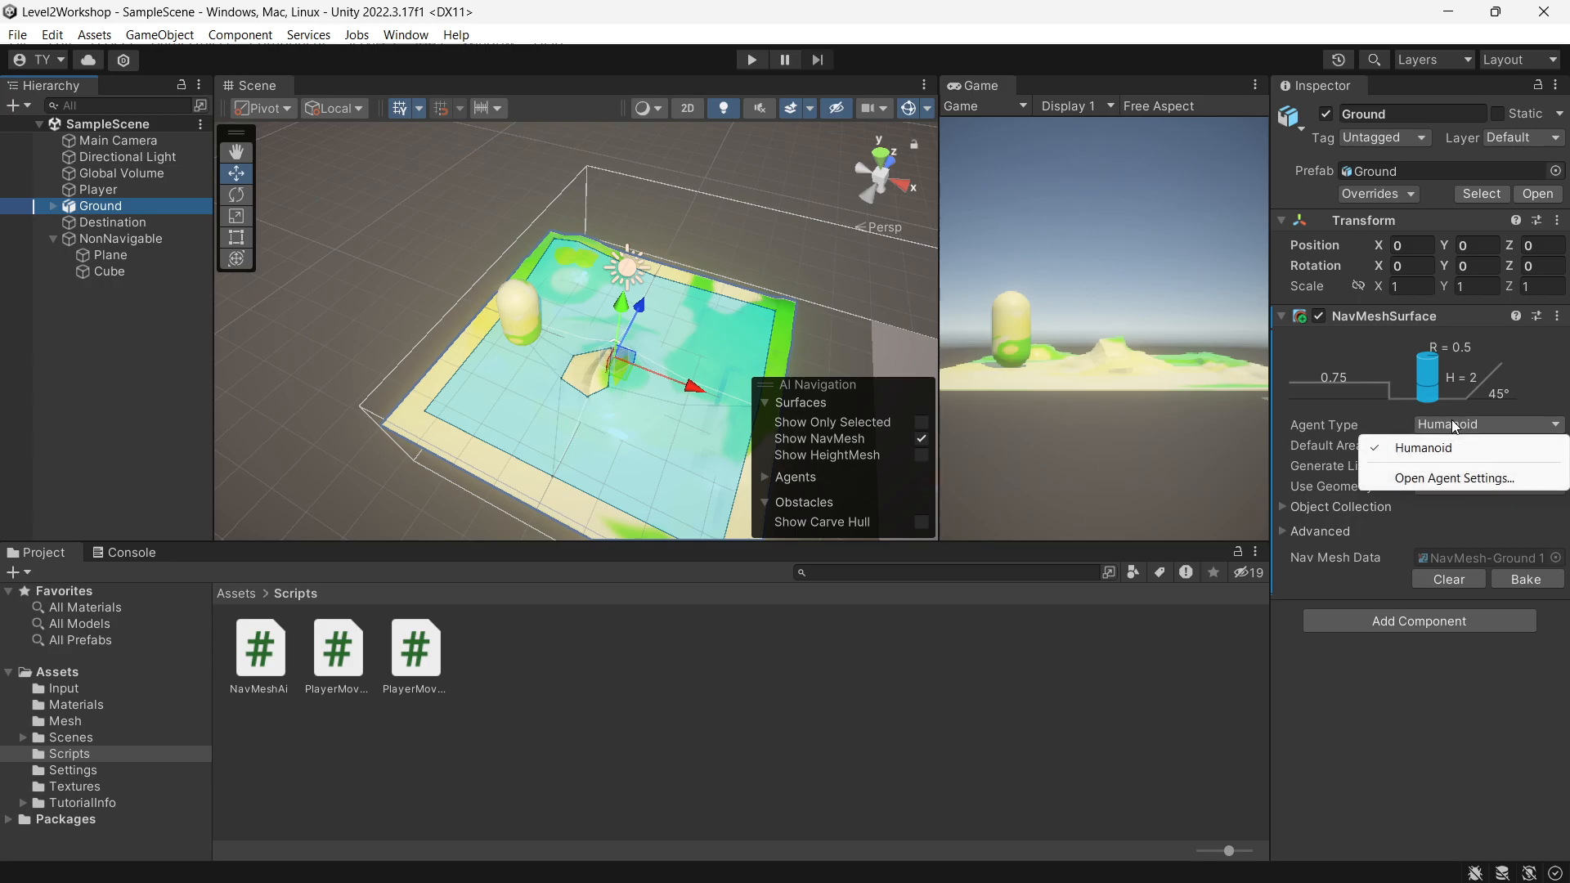
pyautogui.click(1488, 480)
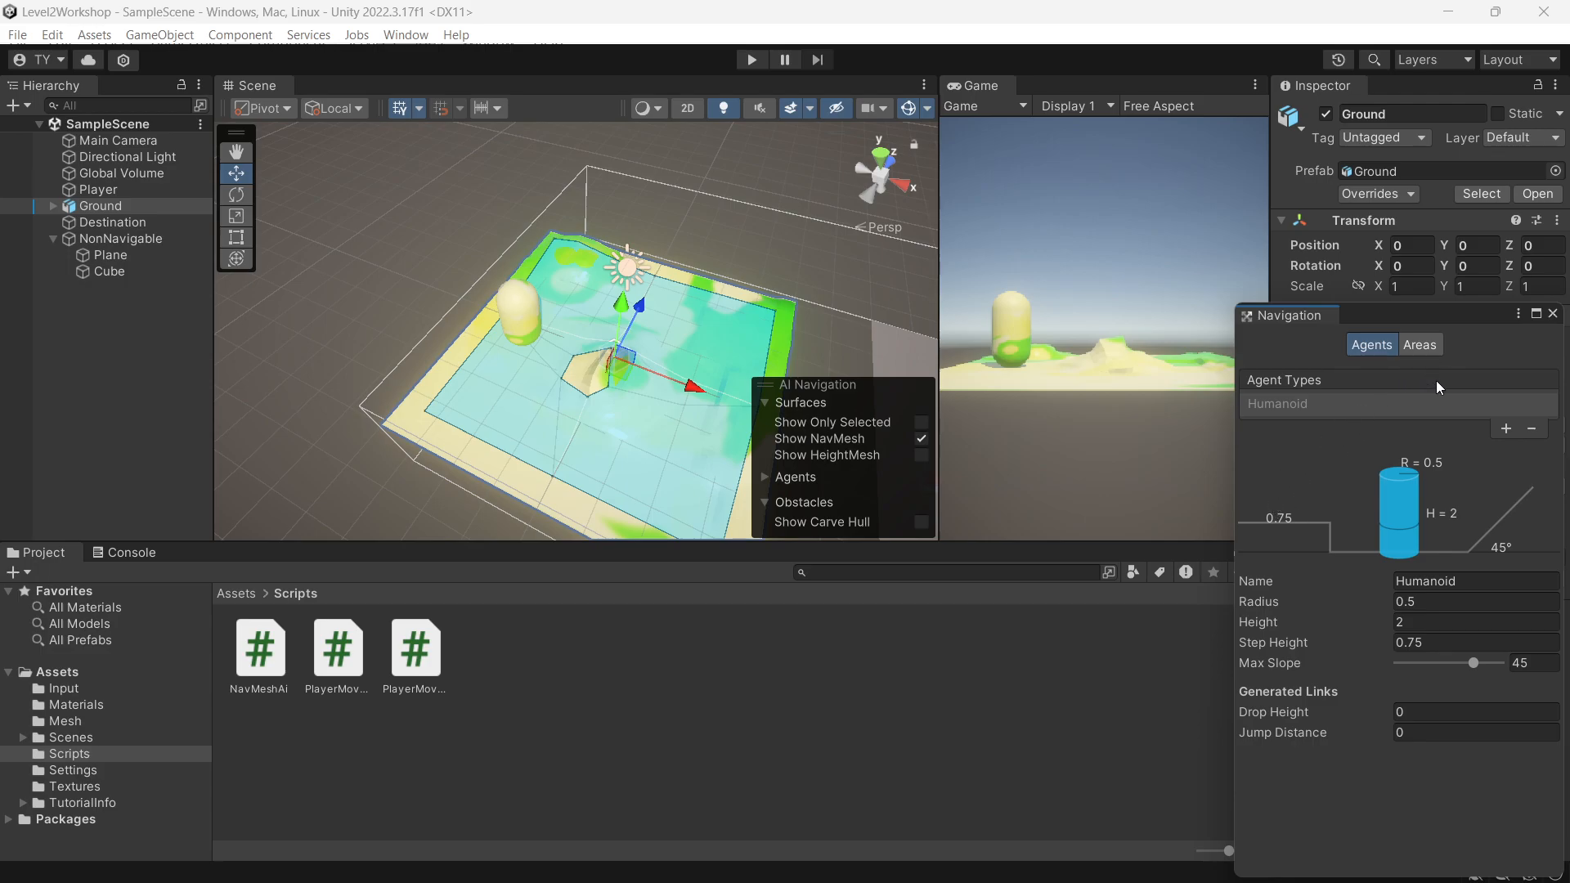
pyautogui.click(1505, 429)
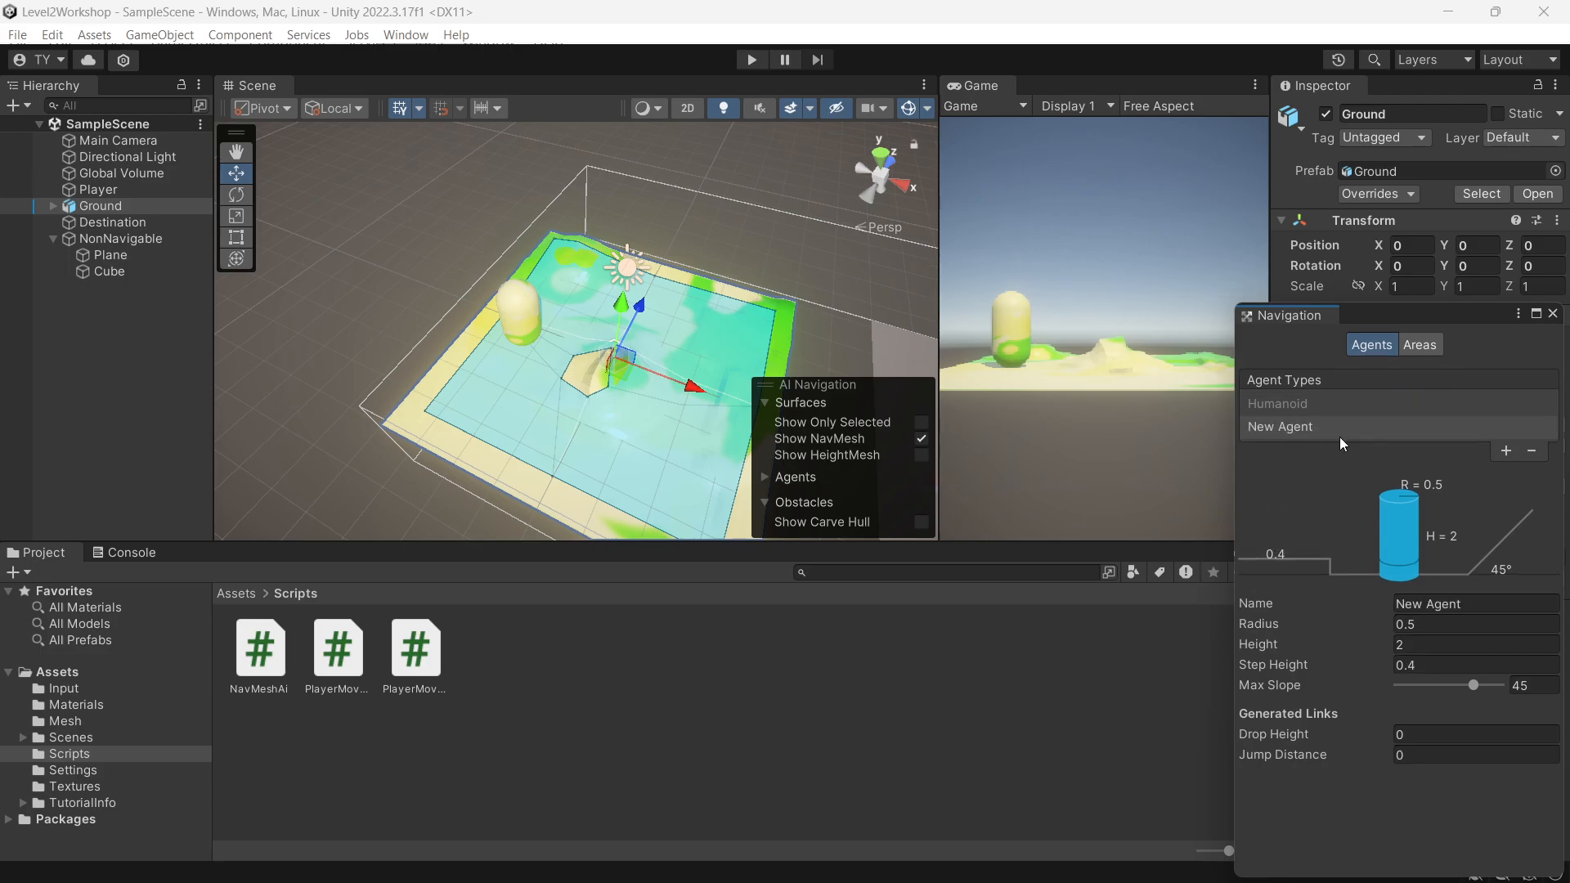
# Rename the new agent type to FatAgent and set its radius to 1
pyautogui.click(1305, 426)
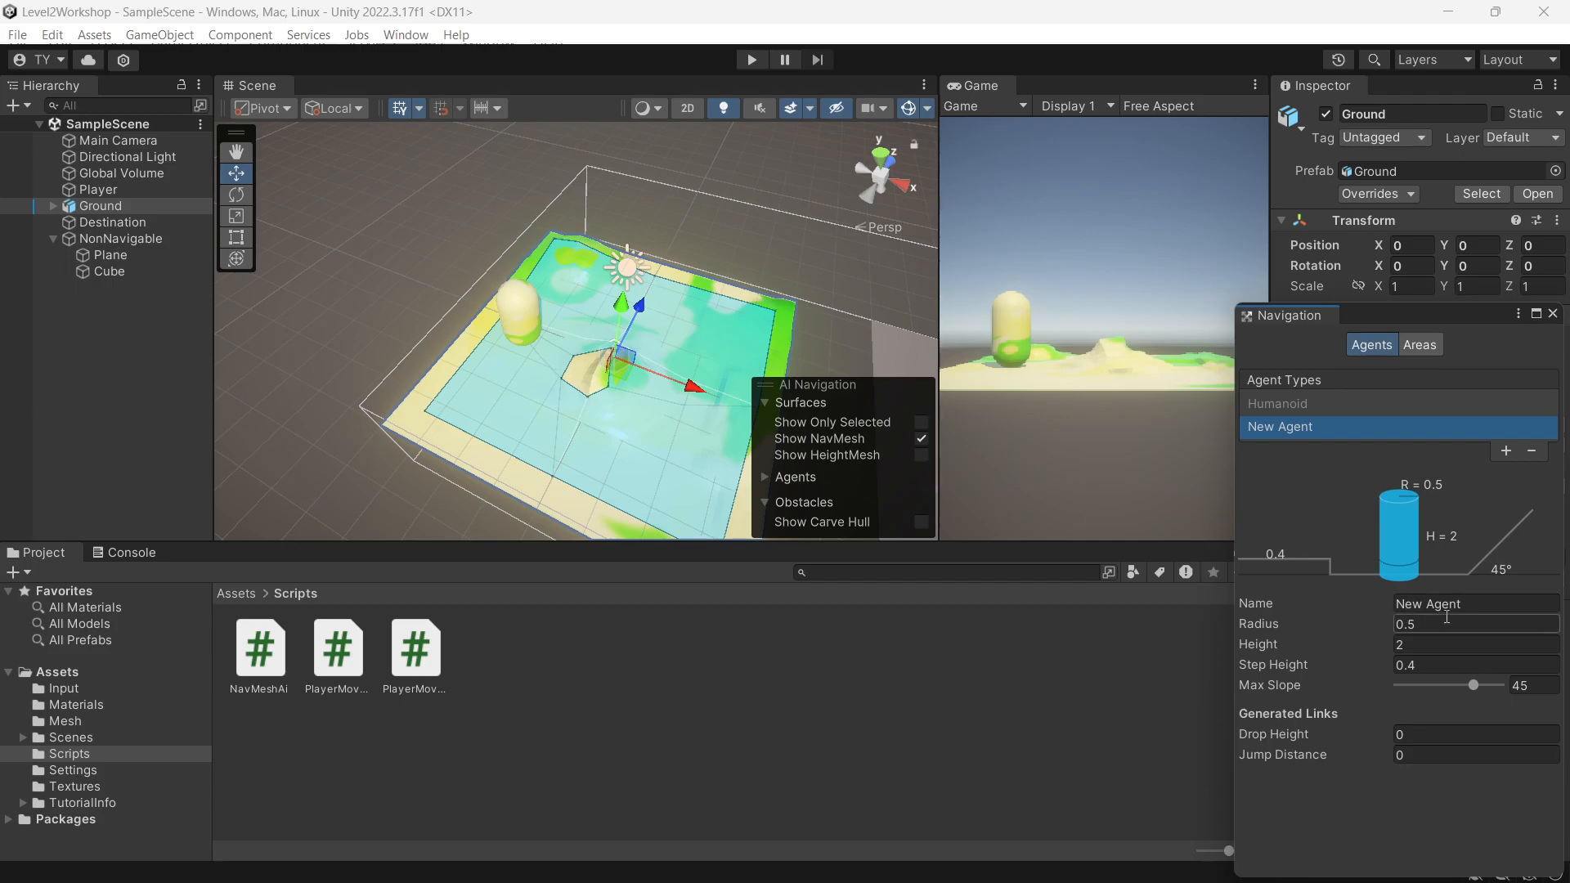
pyautogui.click(1468, 603)
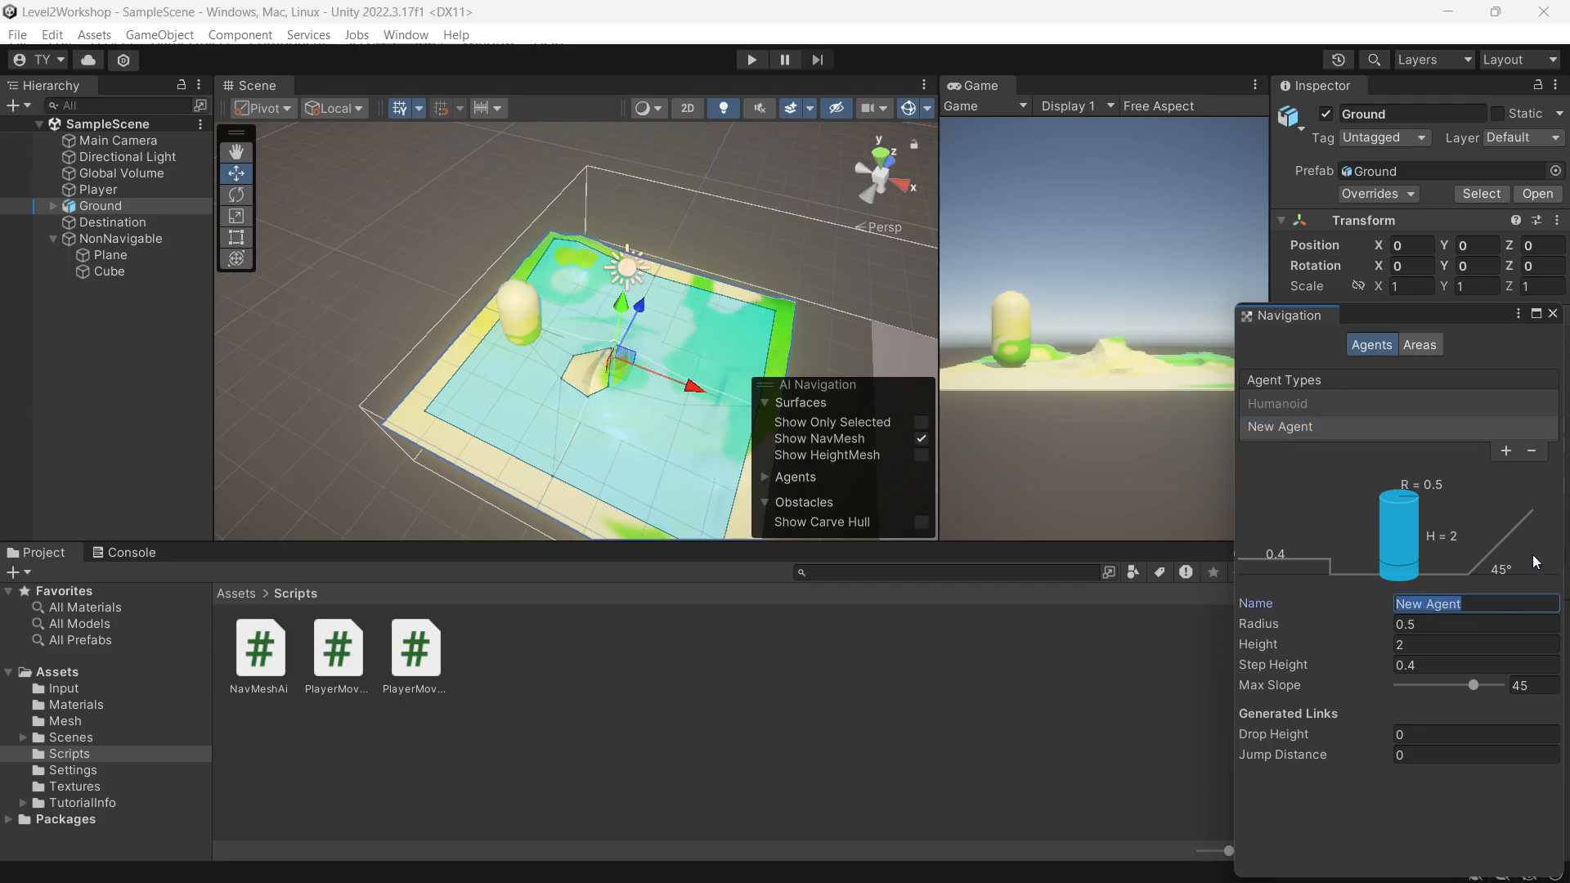
pyautogui.write('FatAgent')
pyautogui.click(1436, 629)
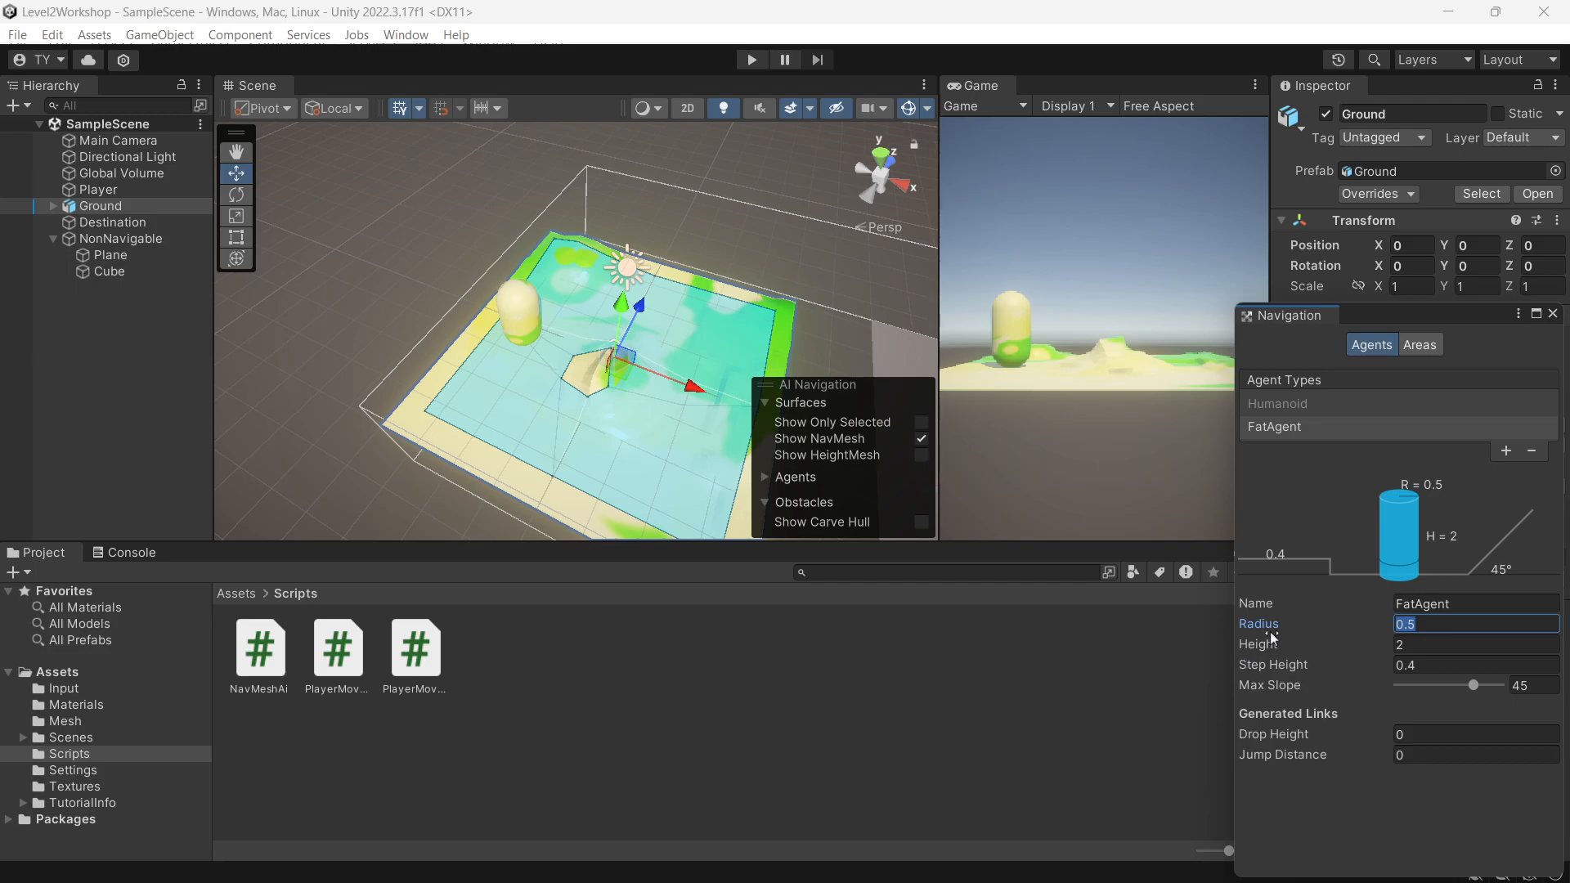
pyautogui.moveTo(1264, 626); pyautogui.dragTo(1283, 626)
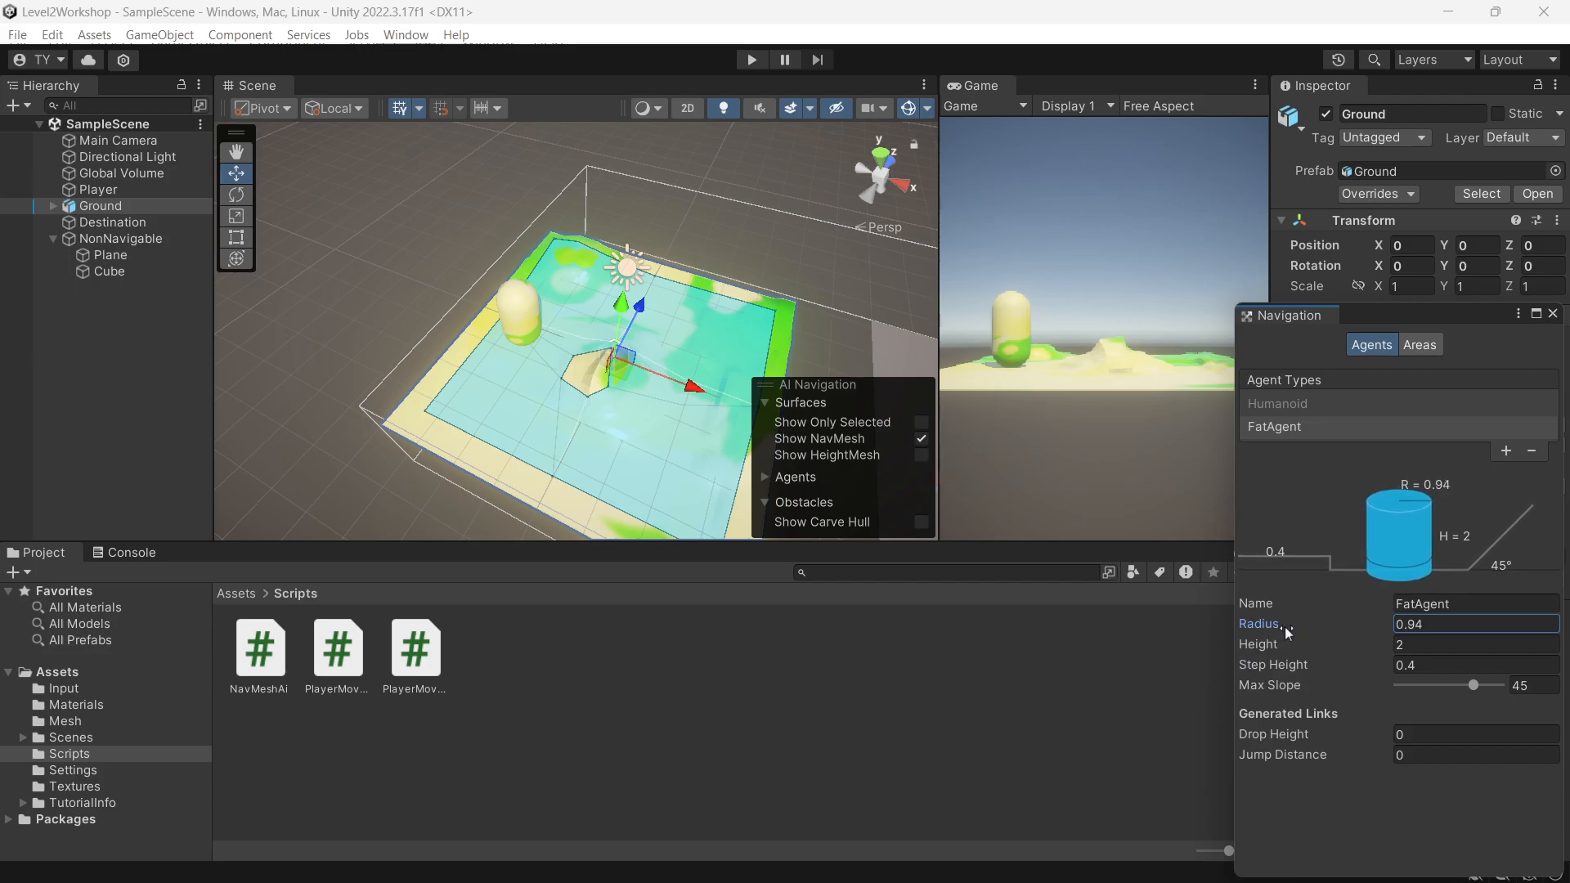
pyautogui.click(1445, 628)
pyautogui.write('1')
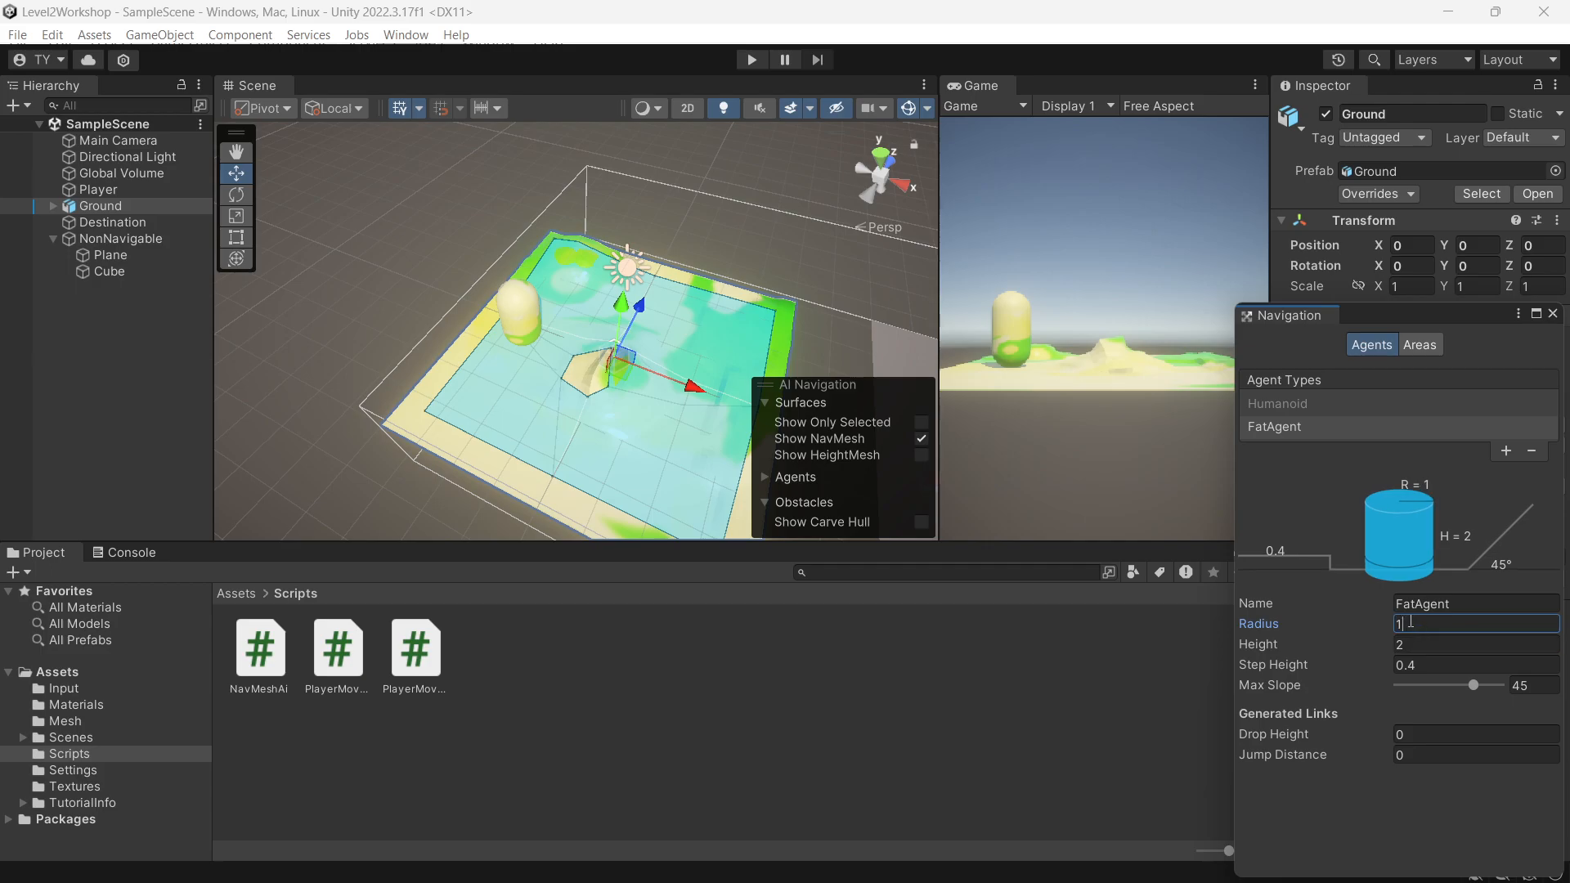
pyautogui.press('Tab')
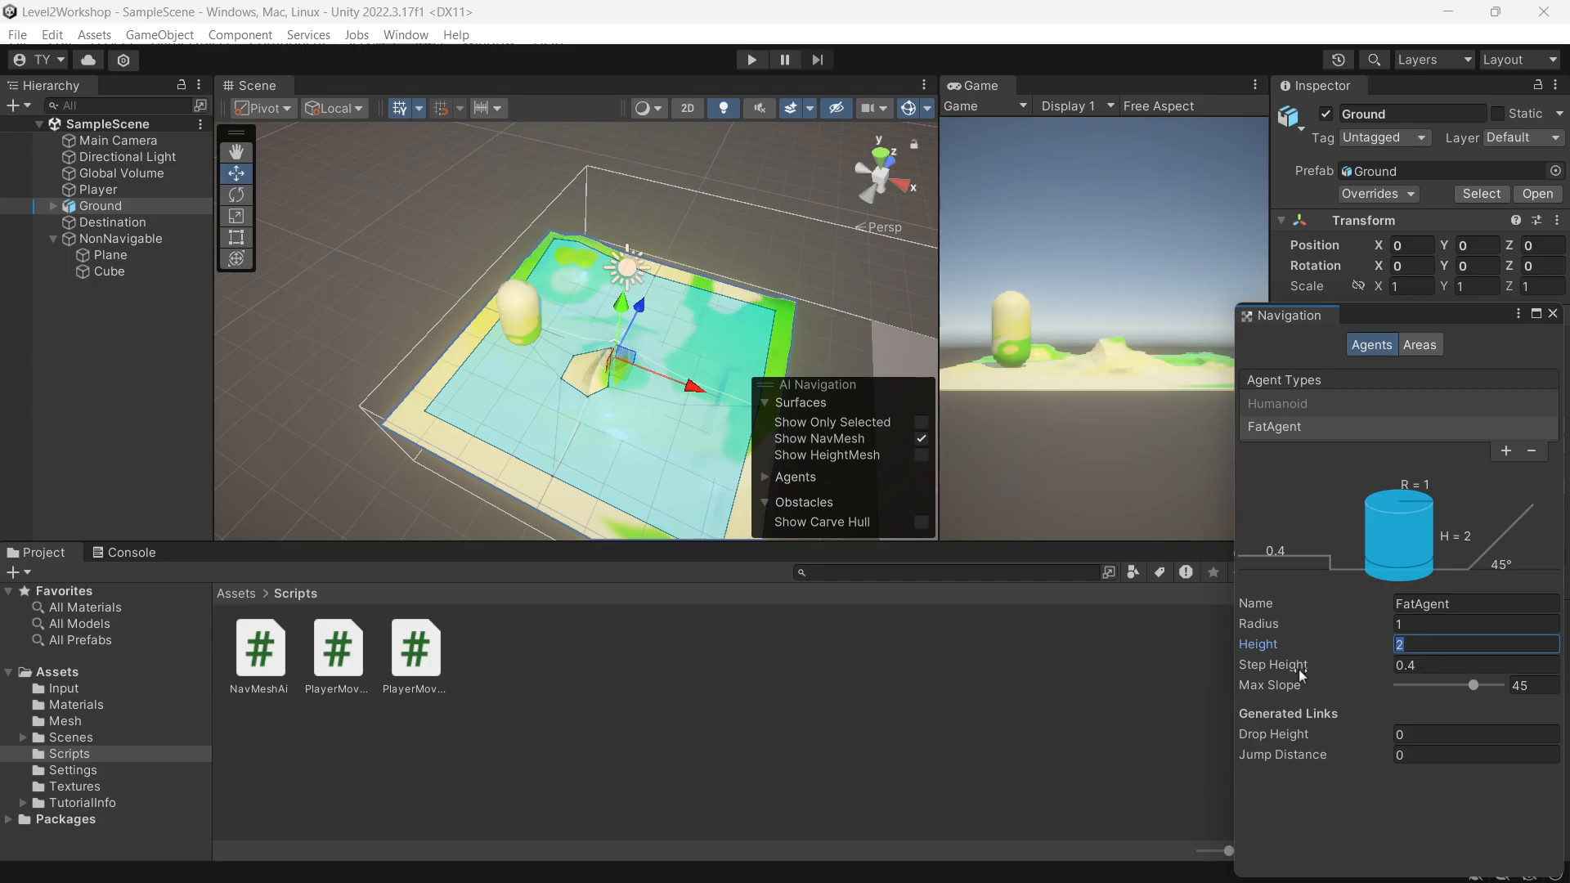
# Try a step height of 1.8 and a max slope of 55.2 on FatAgent, undoing each change
pyautogui.moveTo(1297, 669); pyautogui.dragTo(1343, 651)
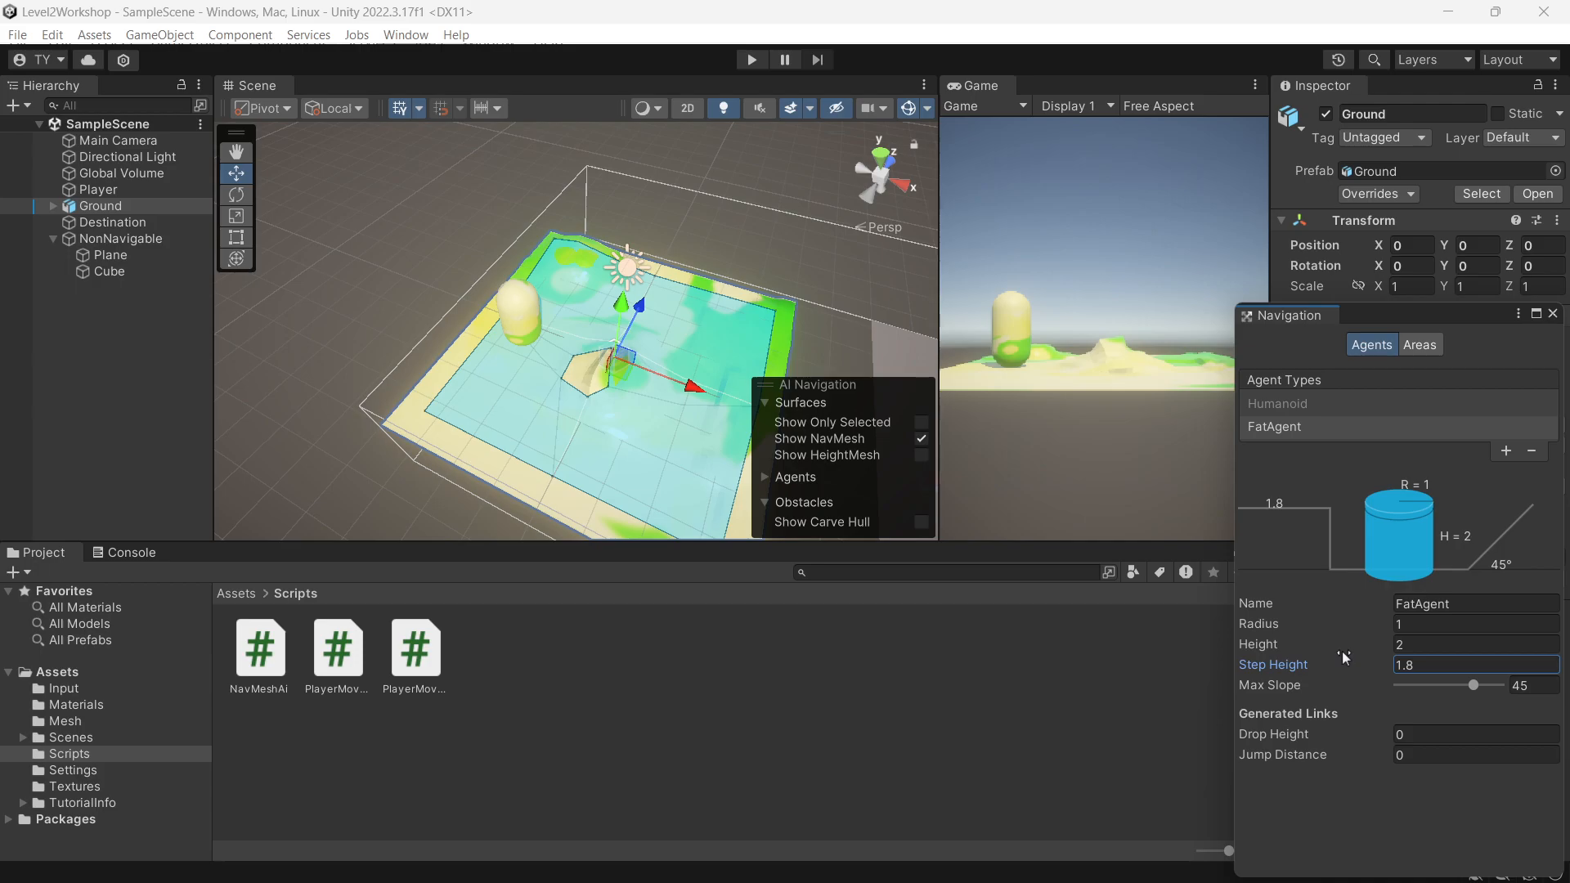
pyautogui.hotkey('ctrl', 'z')
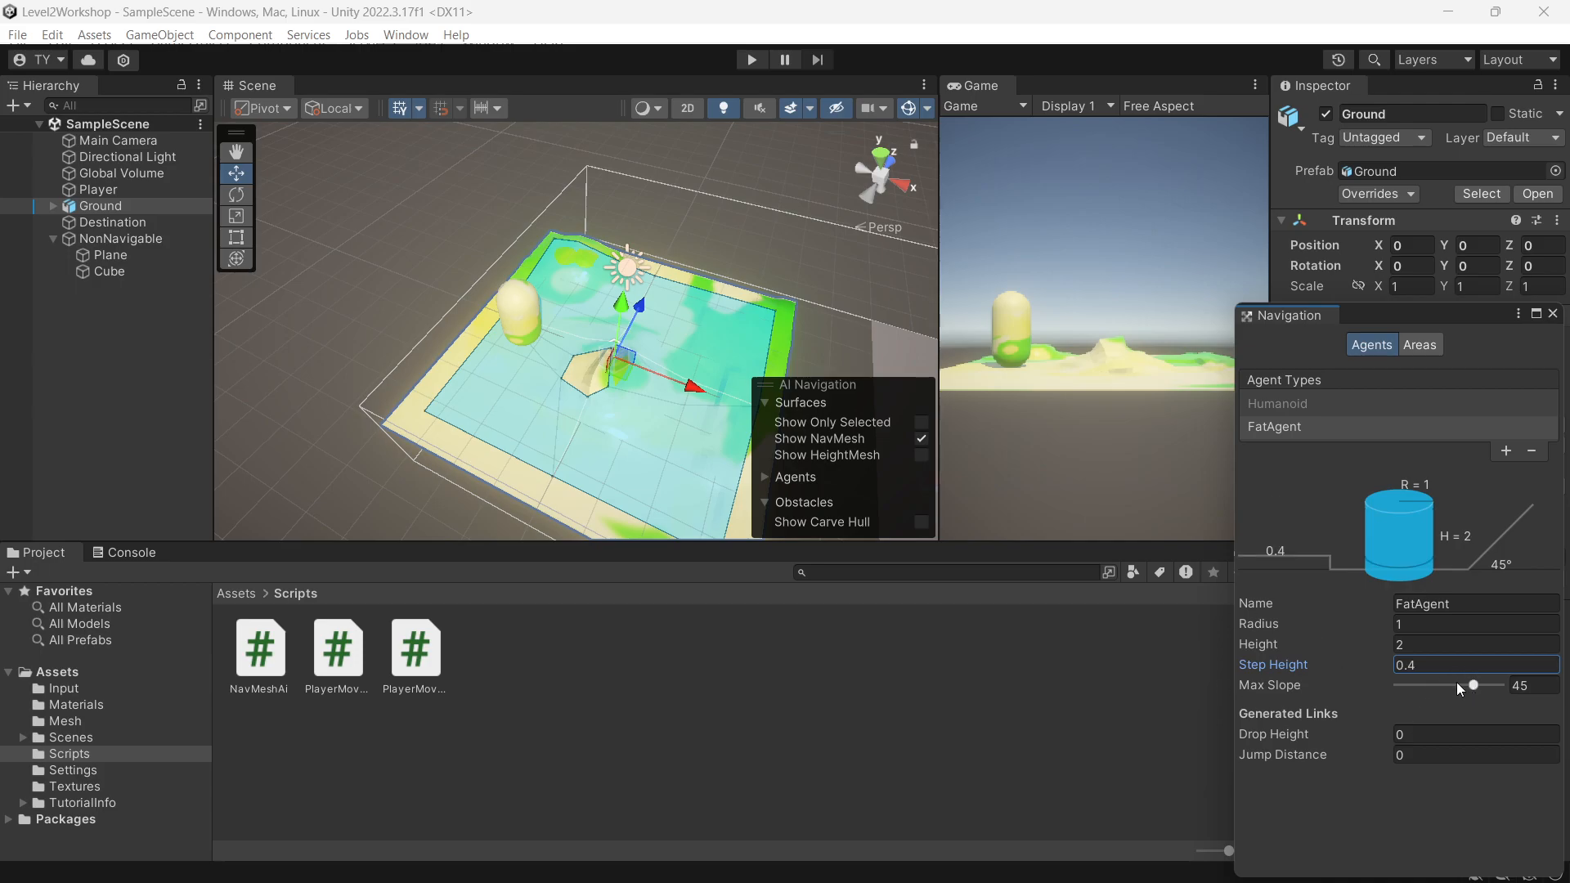
pyautogui.moveTo(1478, 690); pyautogui.dragTo(1490, 685)
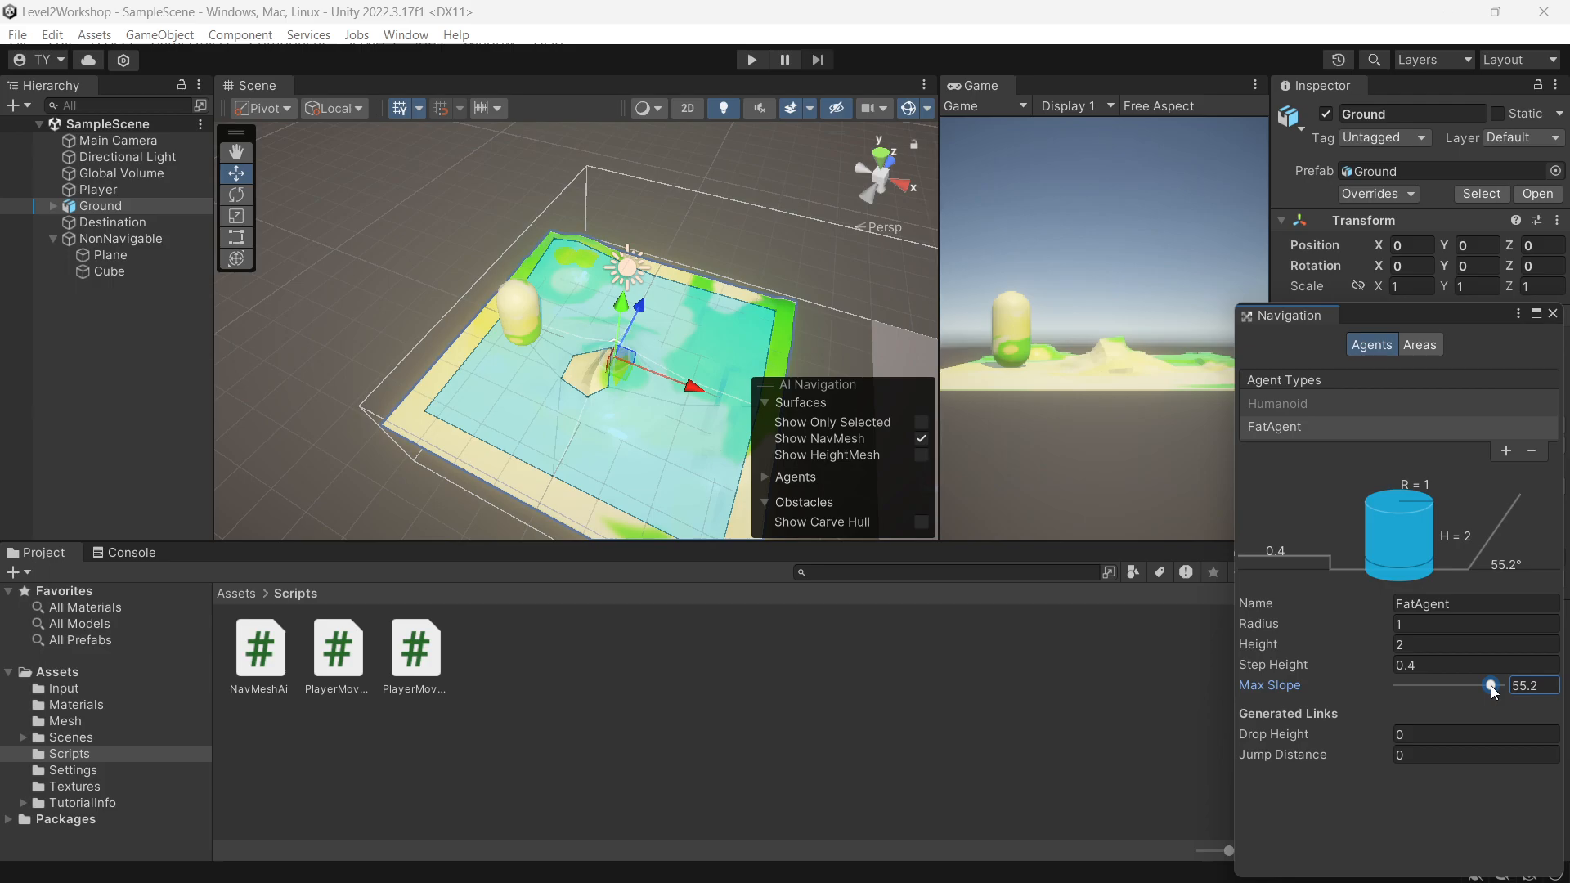
pyautogui.hotkey('ctrl', 'z')
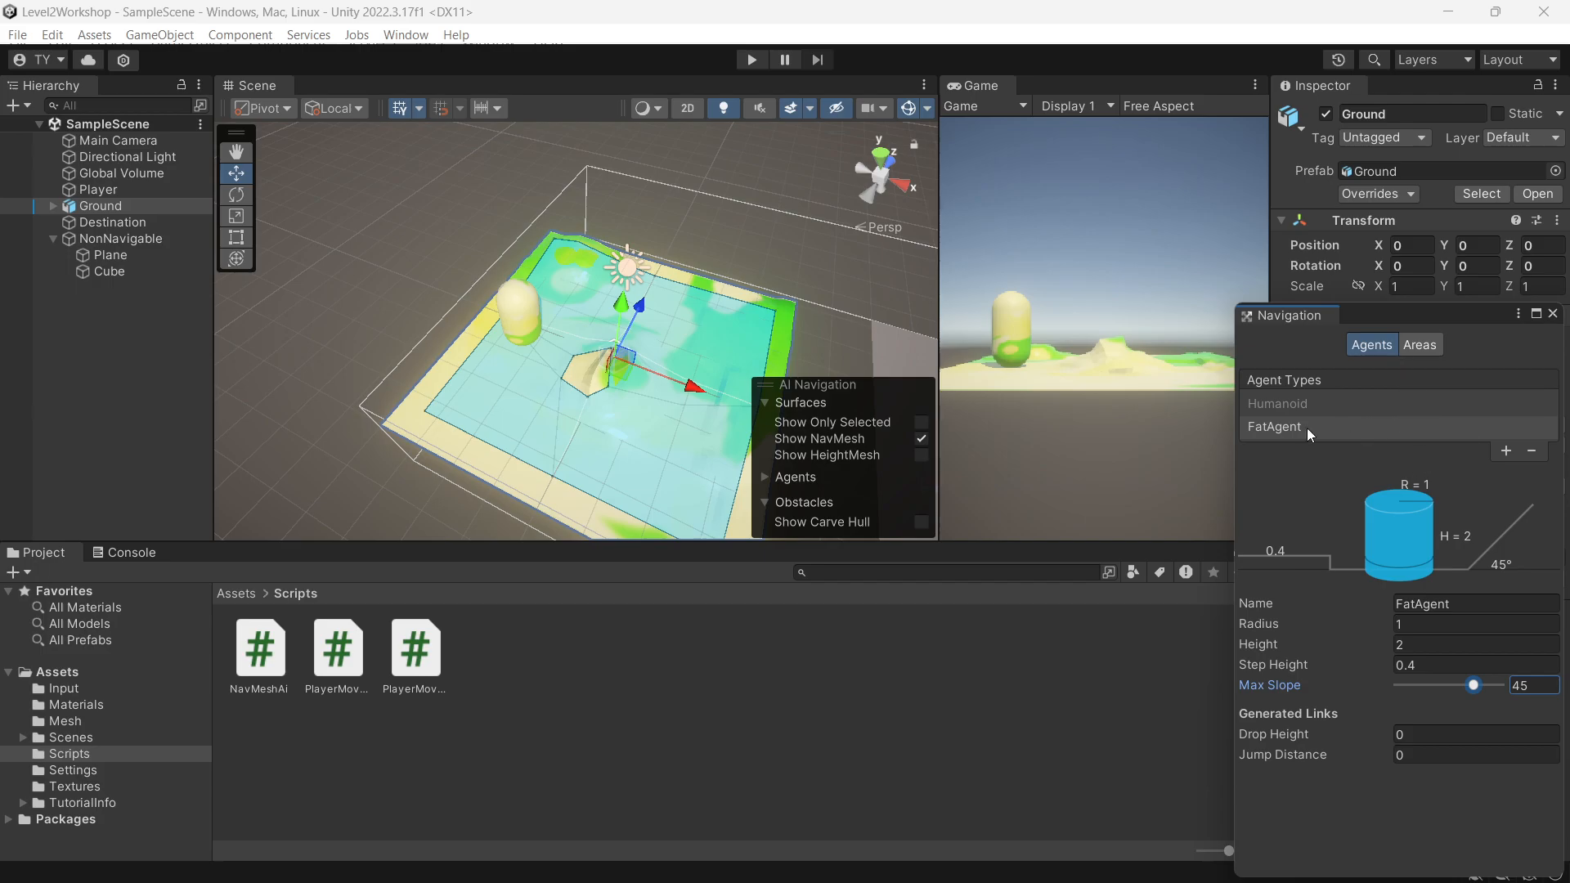
# Compare the Humanoid and FatAgent agent type settings, and close the Navigation window
pyautogui.click(1423, 407)
pyautogui.click(1378, 426)
pyautogui.click(1390, 411)
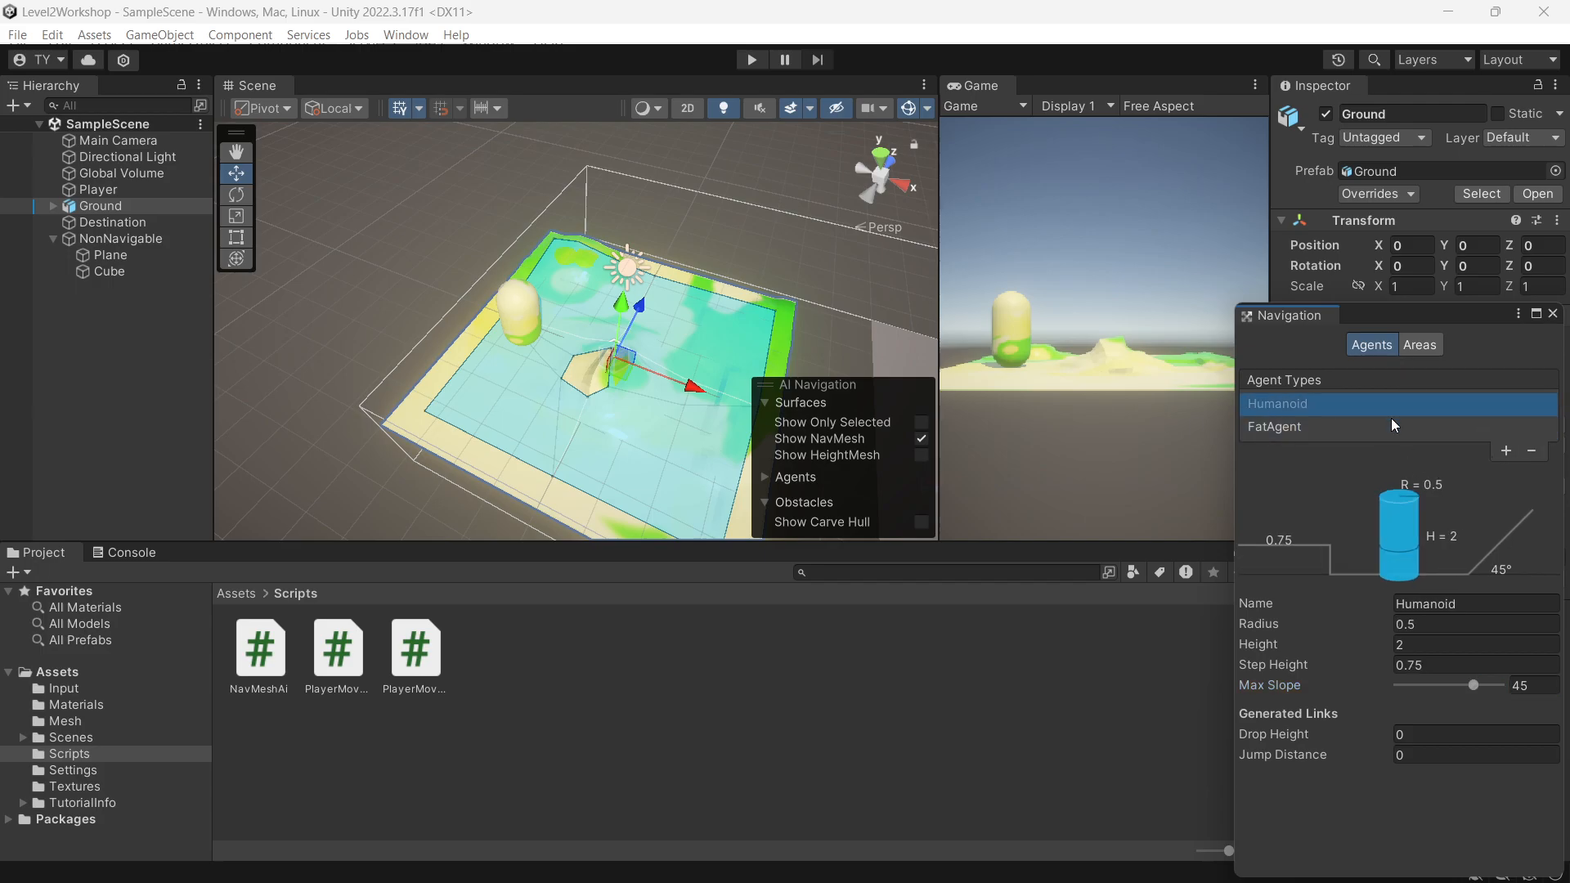
pyautogui.click(1392, 421)
pyautogui.click(1353, 410)
pyautogui.click(1349, 423)
pyautogui.click(1552, 314)
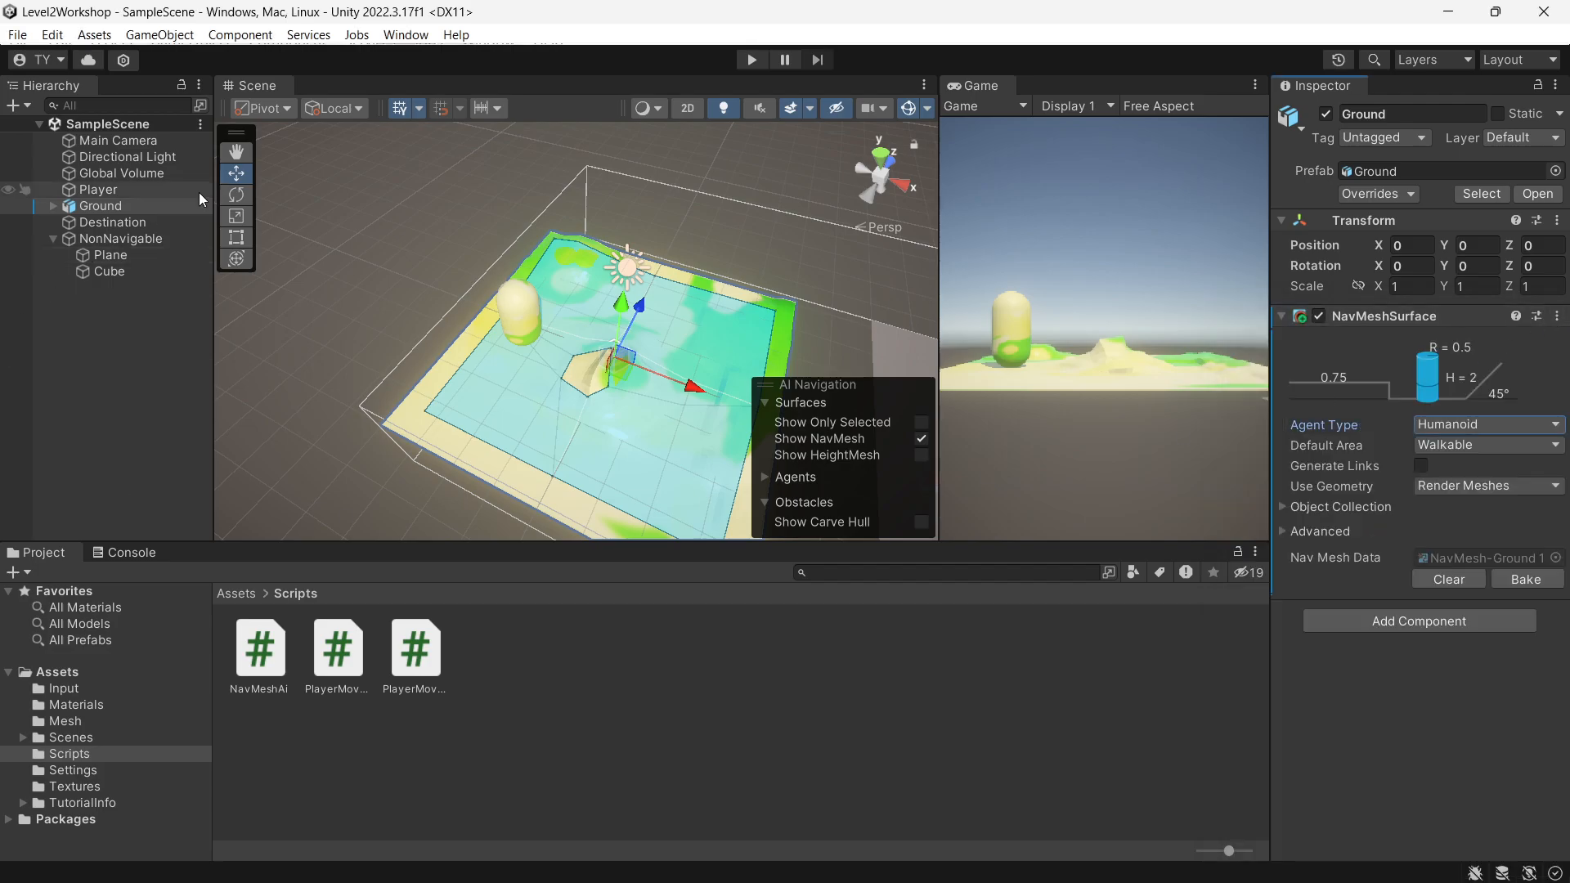
# Create a 3D capsule at the scene root and raise it onto the Ground at about Y 0.87
pyautogui.click(163, 190)
pyautogui.click(123, 205)
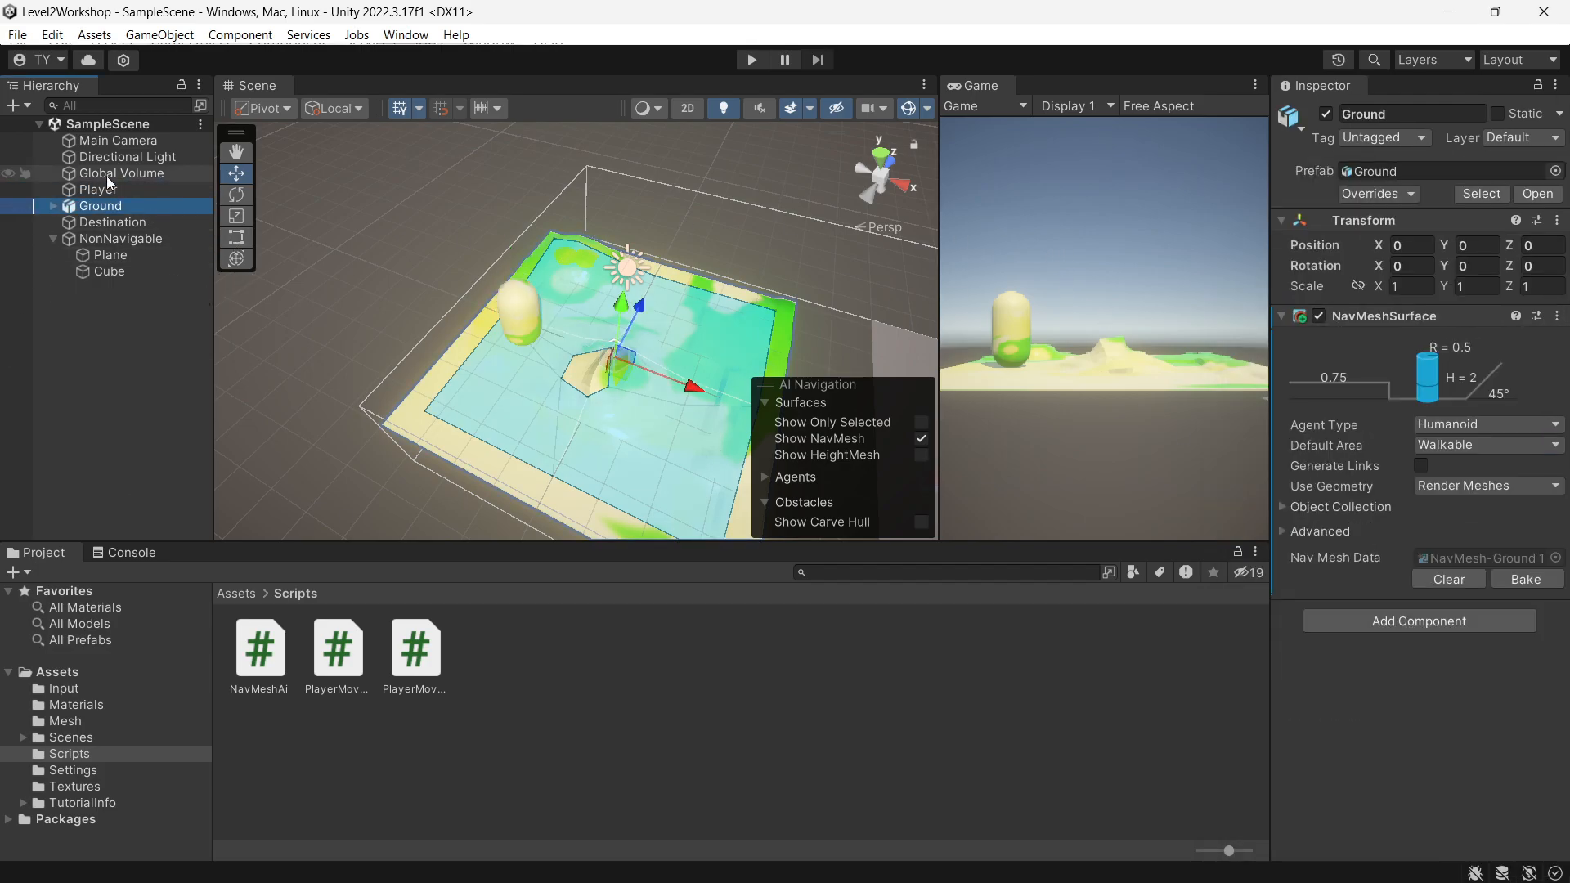
pyautogui.rightClick(105, 297)
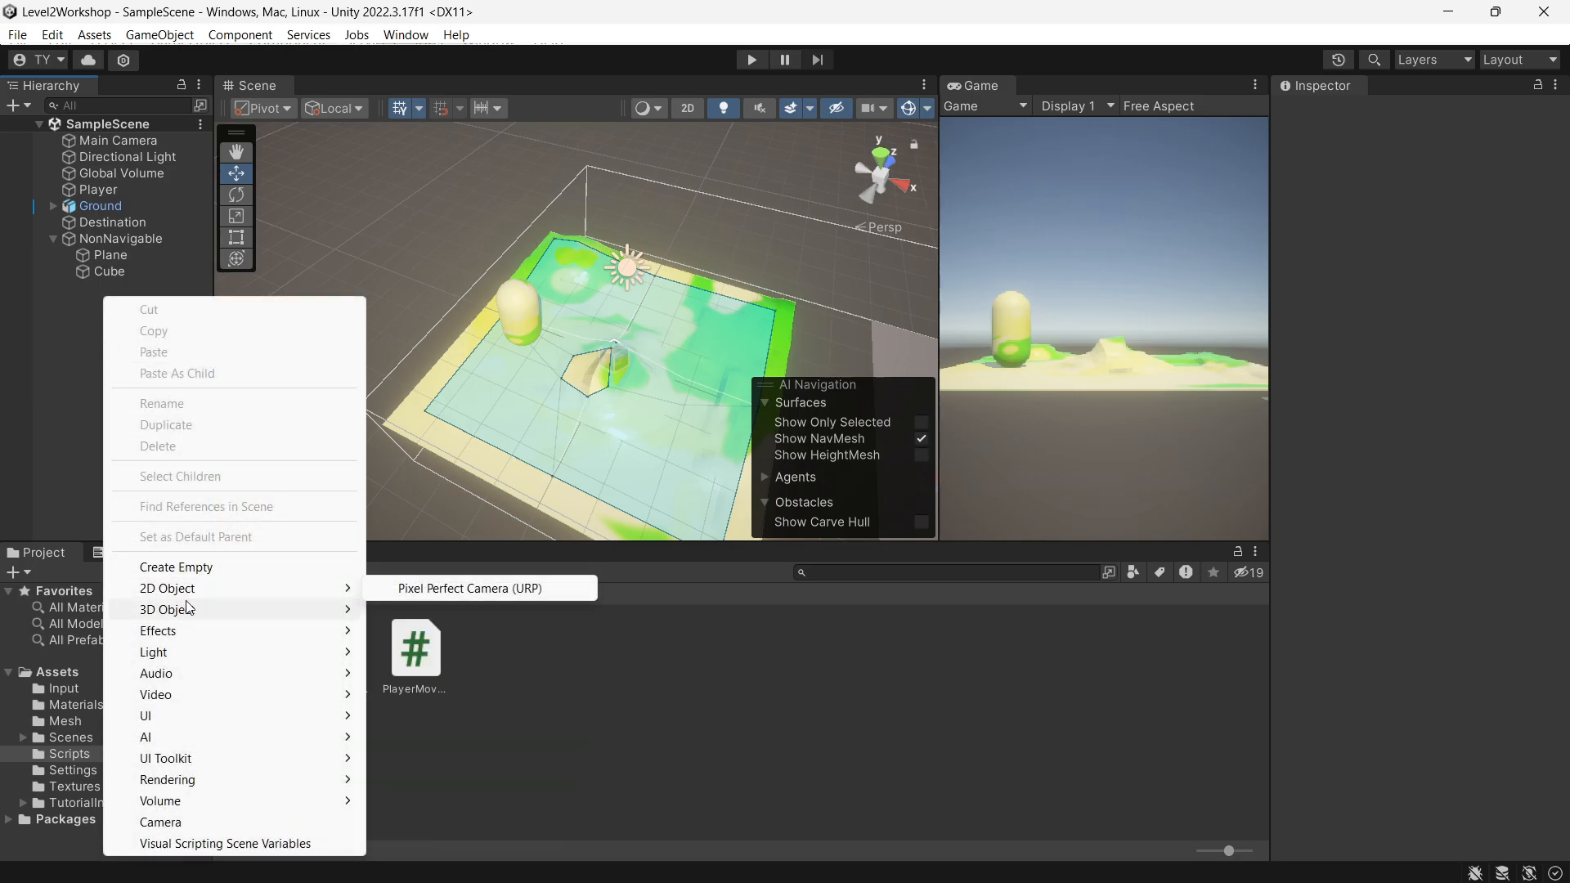
pyautogui.moveTo(189, 609)
pyautogui.click(431, 655)
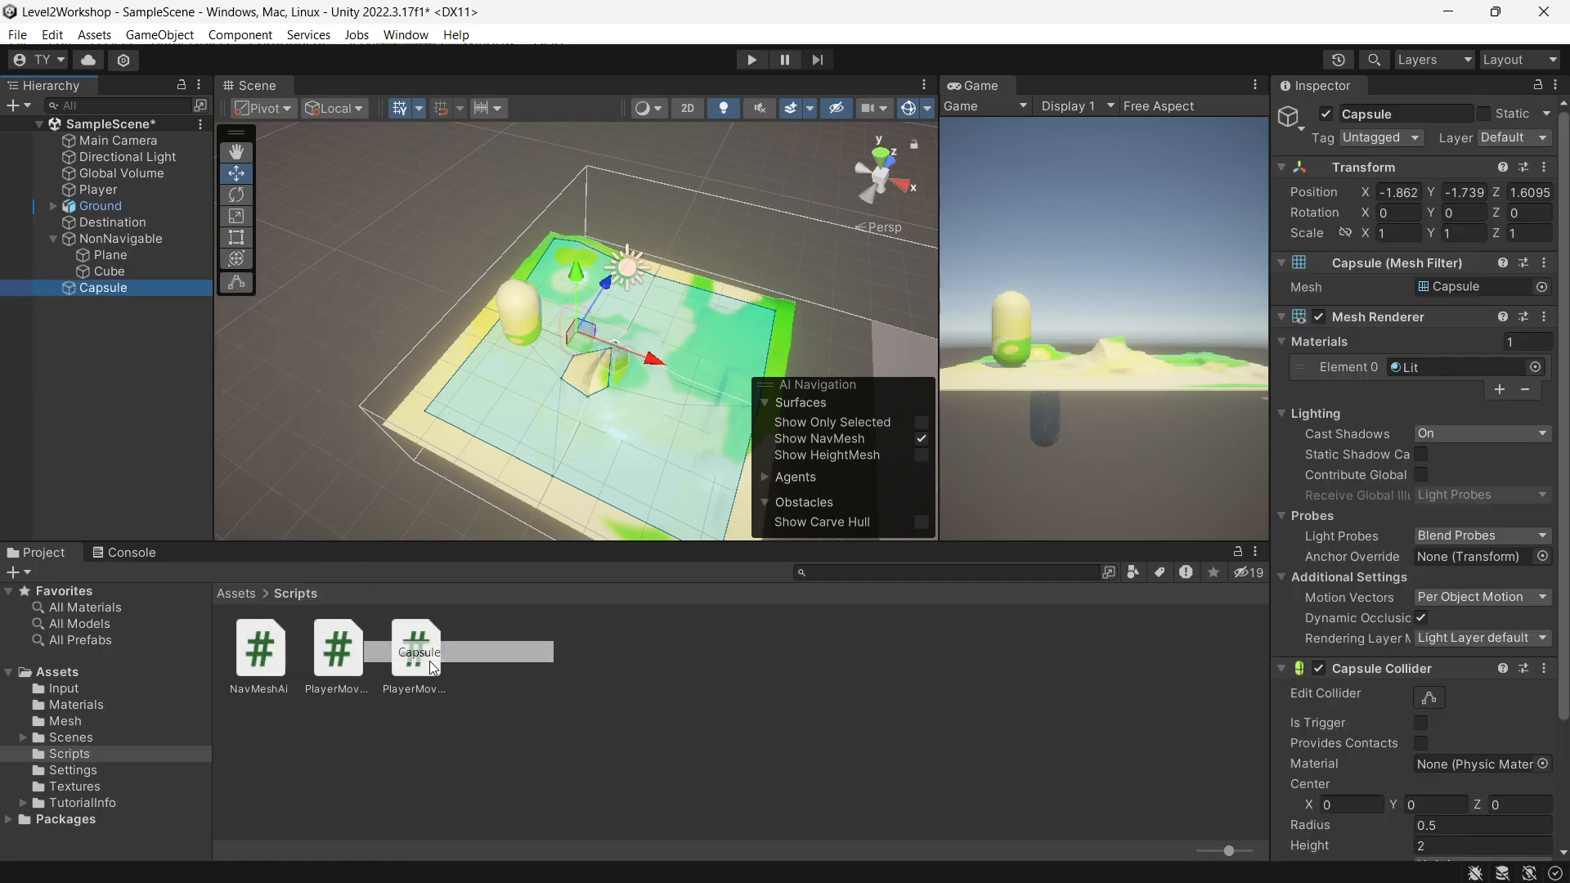
pyautogui.moveTo(577, 312); pyautogui.dragTo(577, 238)
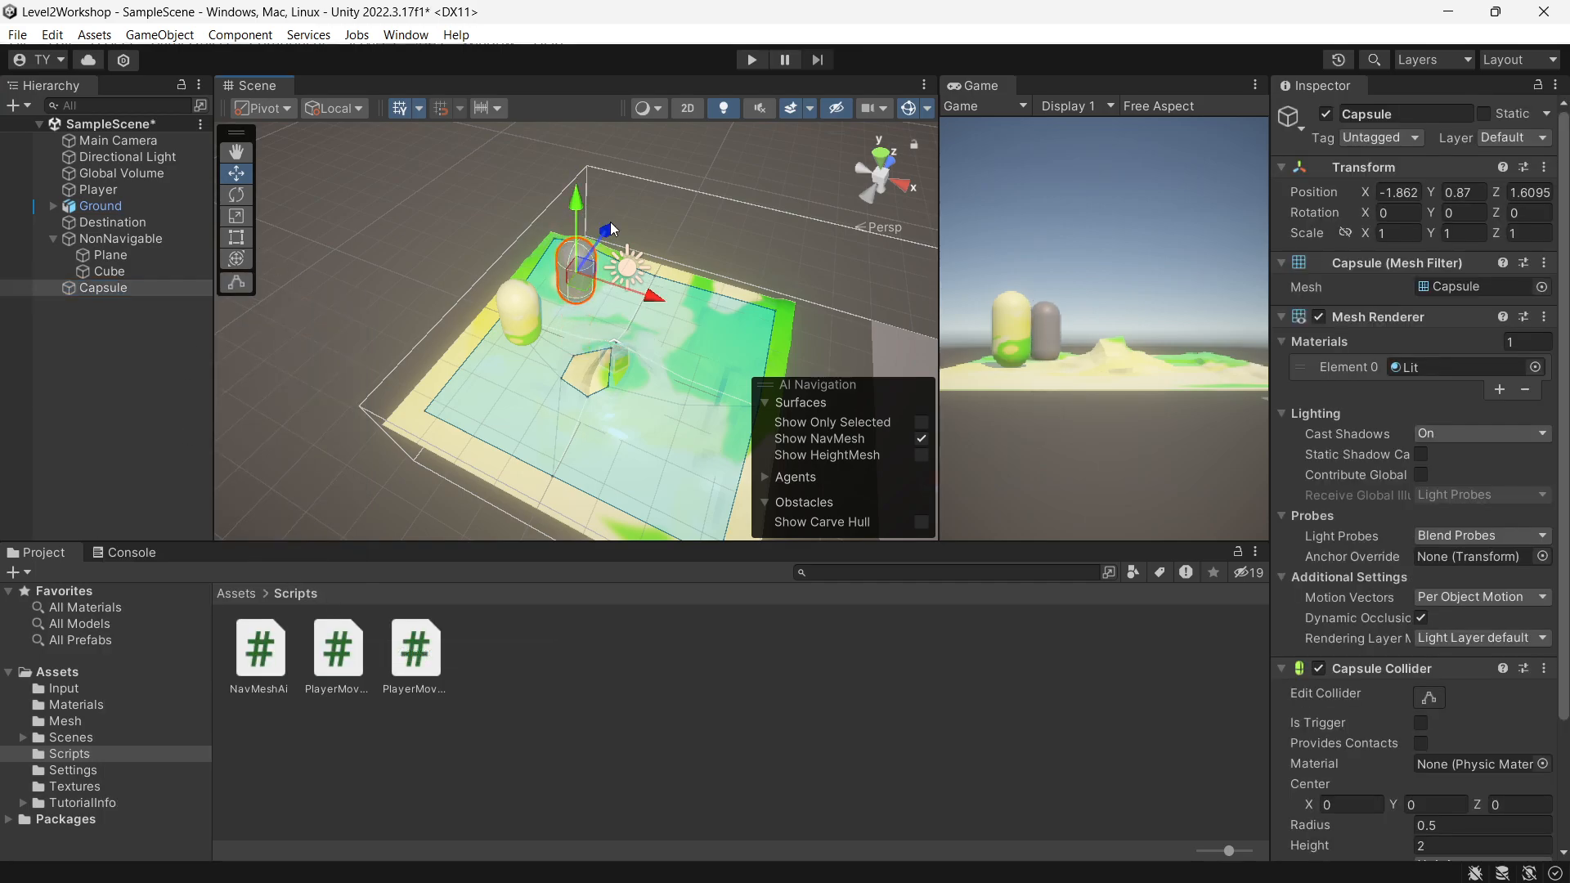
# Widen the capsule by setting its X and Z scale to 2
pyautogui.moveTo(1365, 239); pyautogui.dragTo(1433, 242)
pyautogui.click(1349, 235)
pyautogui.click(1351, 237)
pyautogui.click(1399, 234)
pyautogui.write('12')
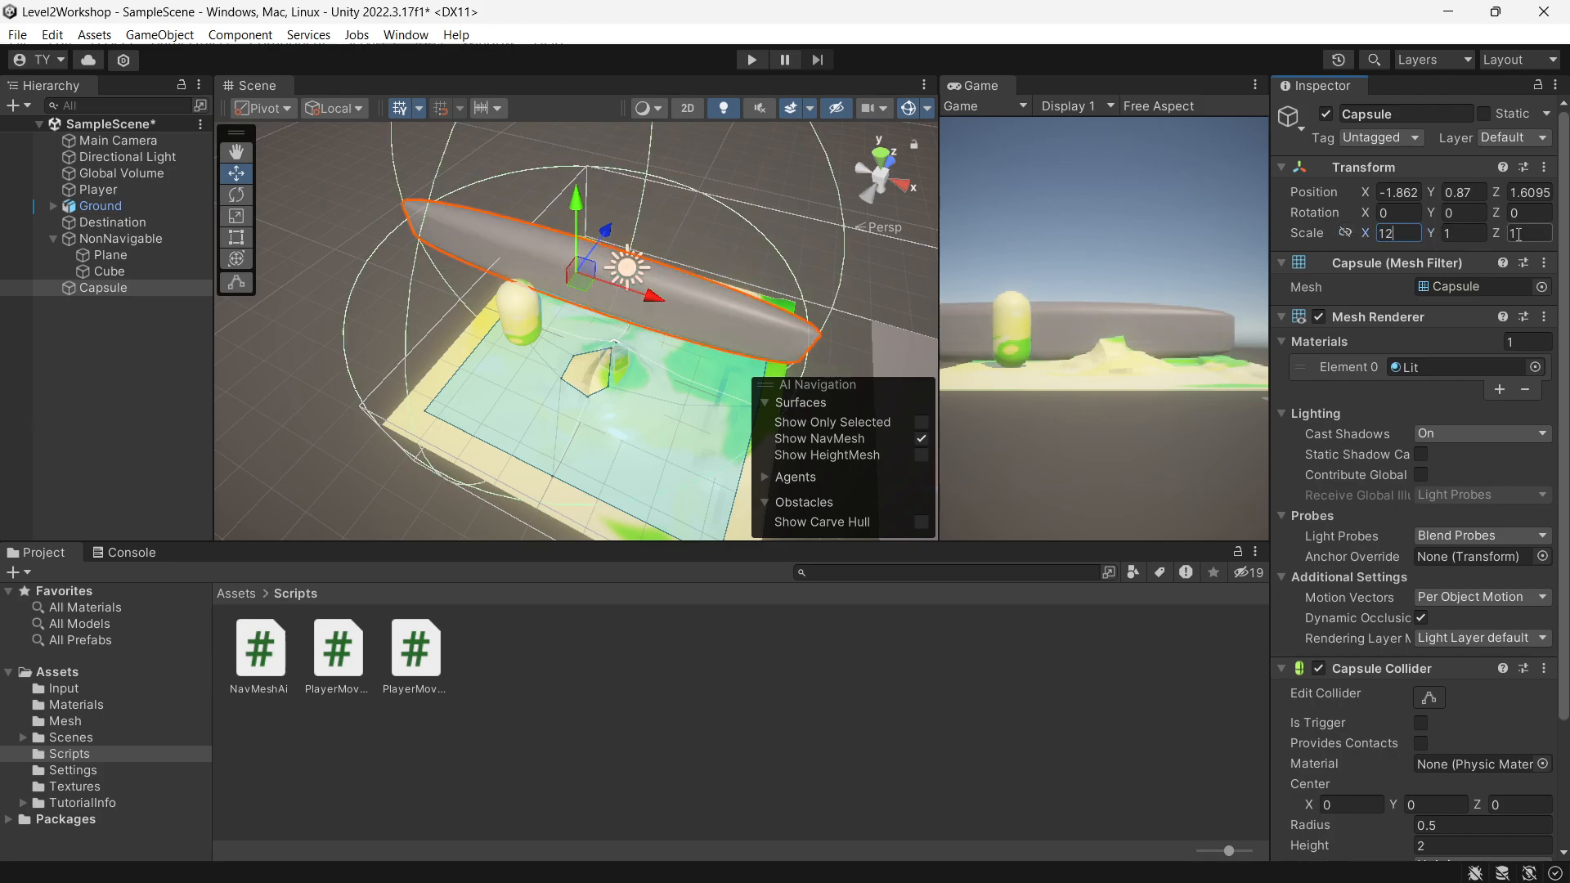
pyautogui.press('BackSpace')
pyautogui.press('BackSpace')
pyautogui.write('2')
pyautogui.press('Tab')
pyautogui.press('Tab')
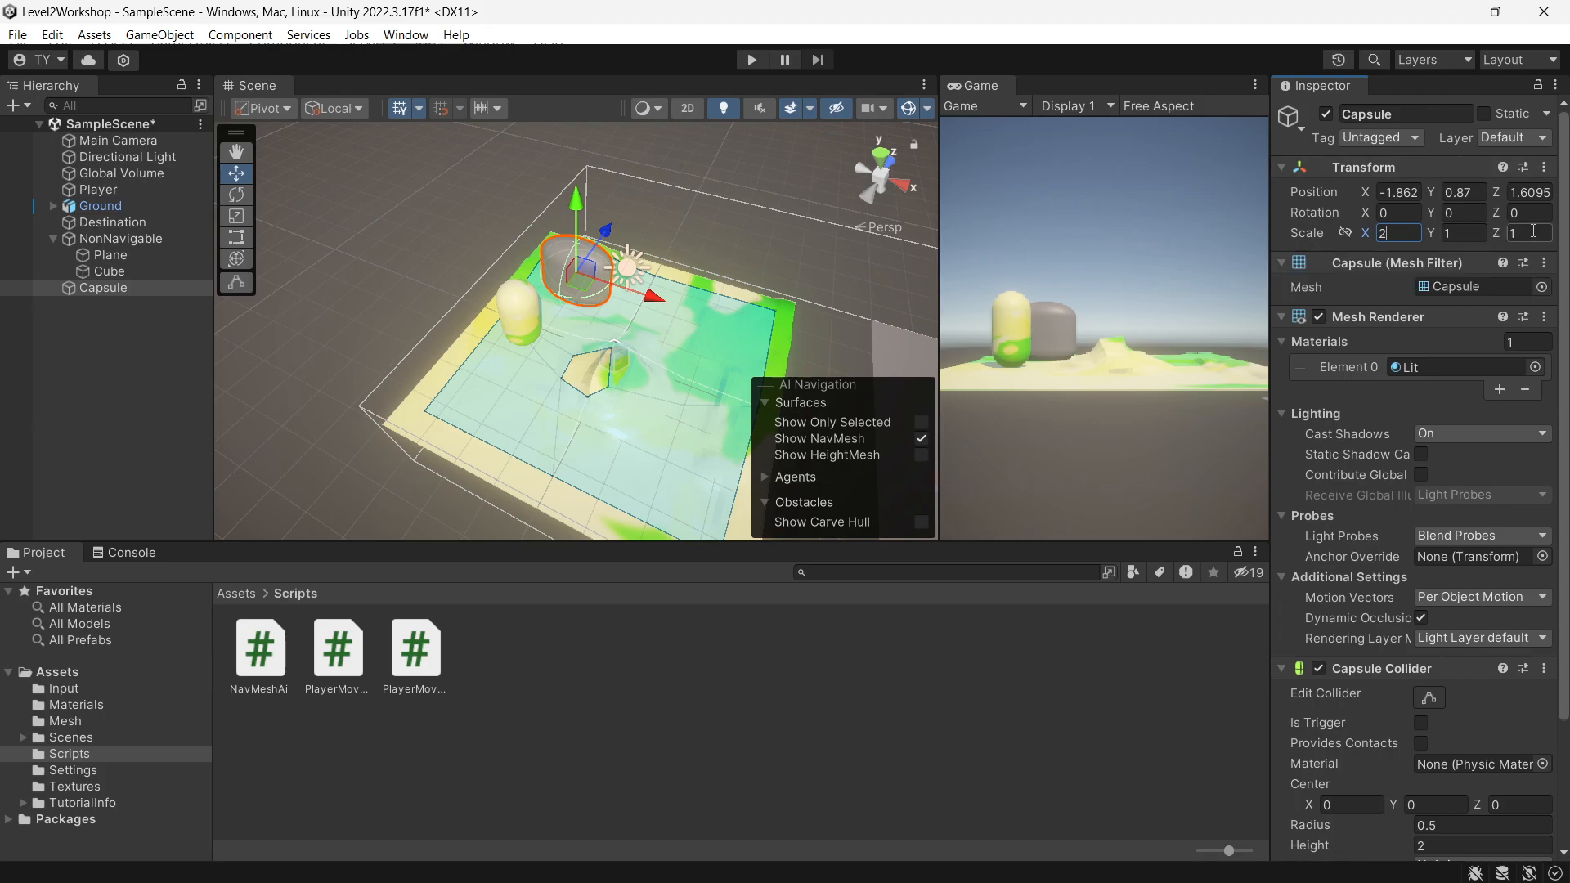
pyautogui.write('2')
pyautogui.scroll(5, 645, 330)
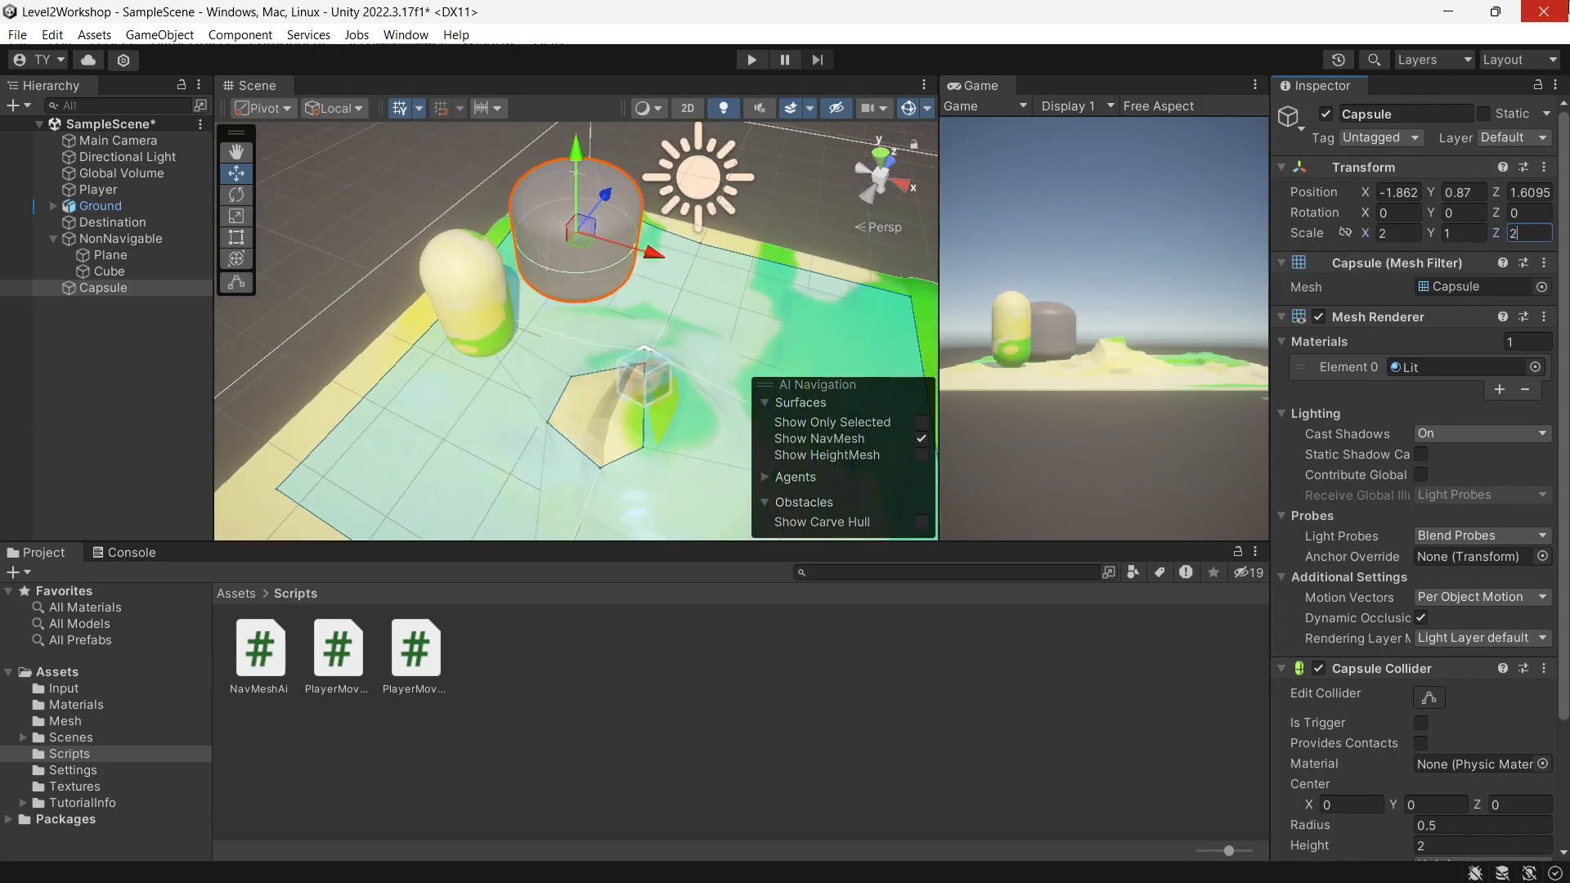
# Add a Nav Mesh Agent component to the capsule
pyautogui.scroll(-4, 1398, 736)
pyautogui.click(1385, 837)
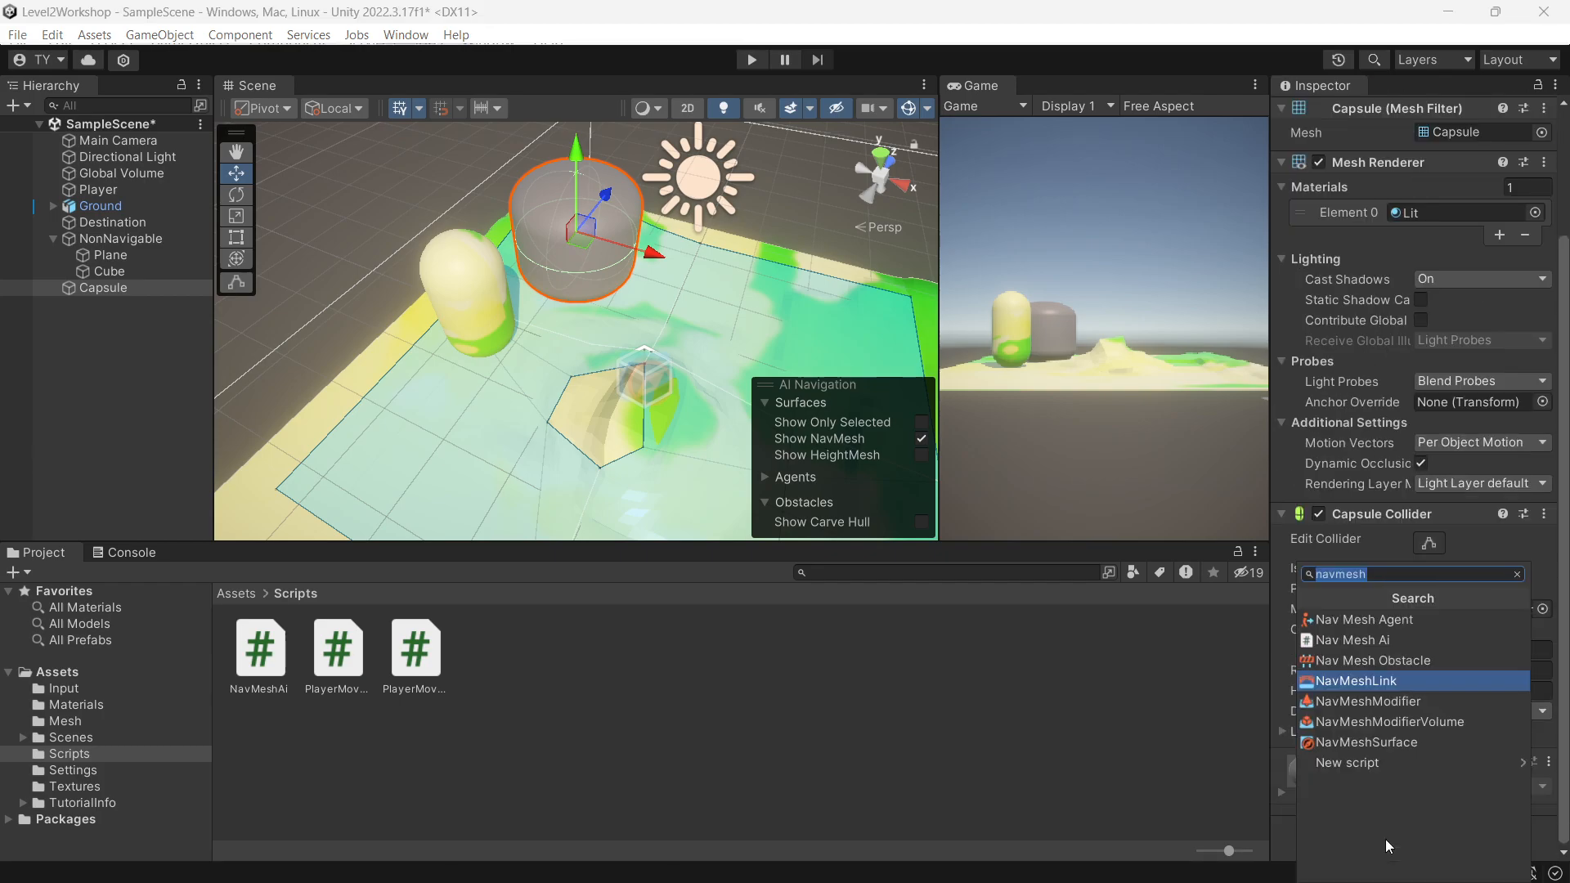
pyautogui.click(1439, 622)
pyautogui.scroll(-3, 1455, 574)
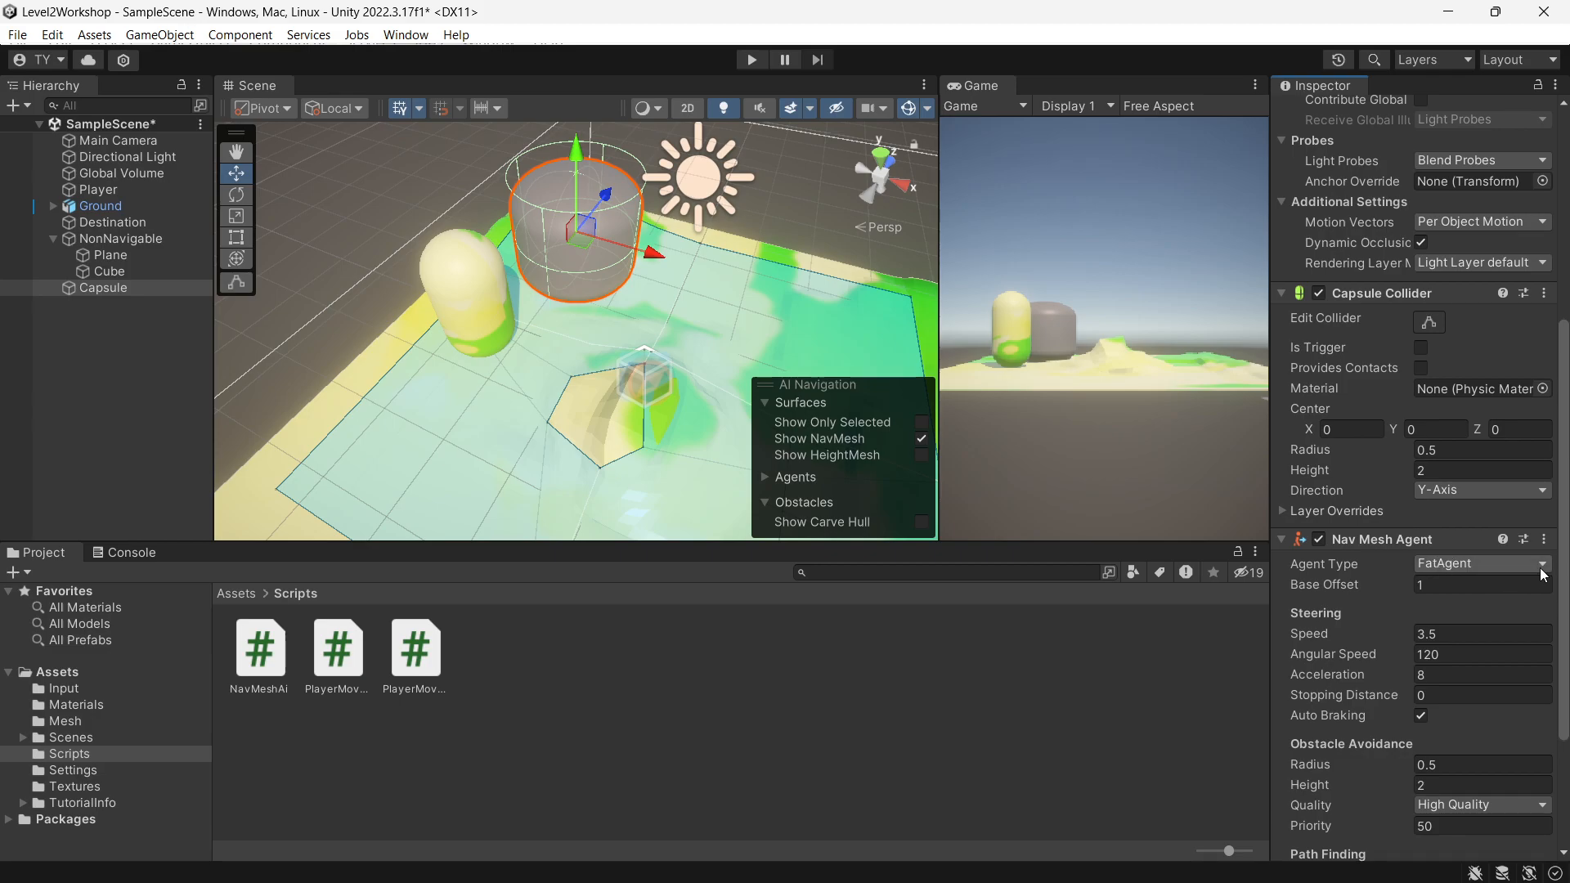
# Examine the wide capsule beside the Player in the scene and compare their Nav Mesh Agent settings
pyautogui.press('f')
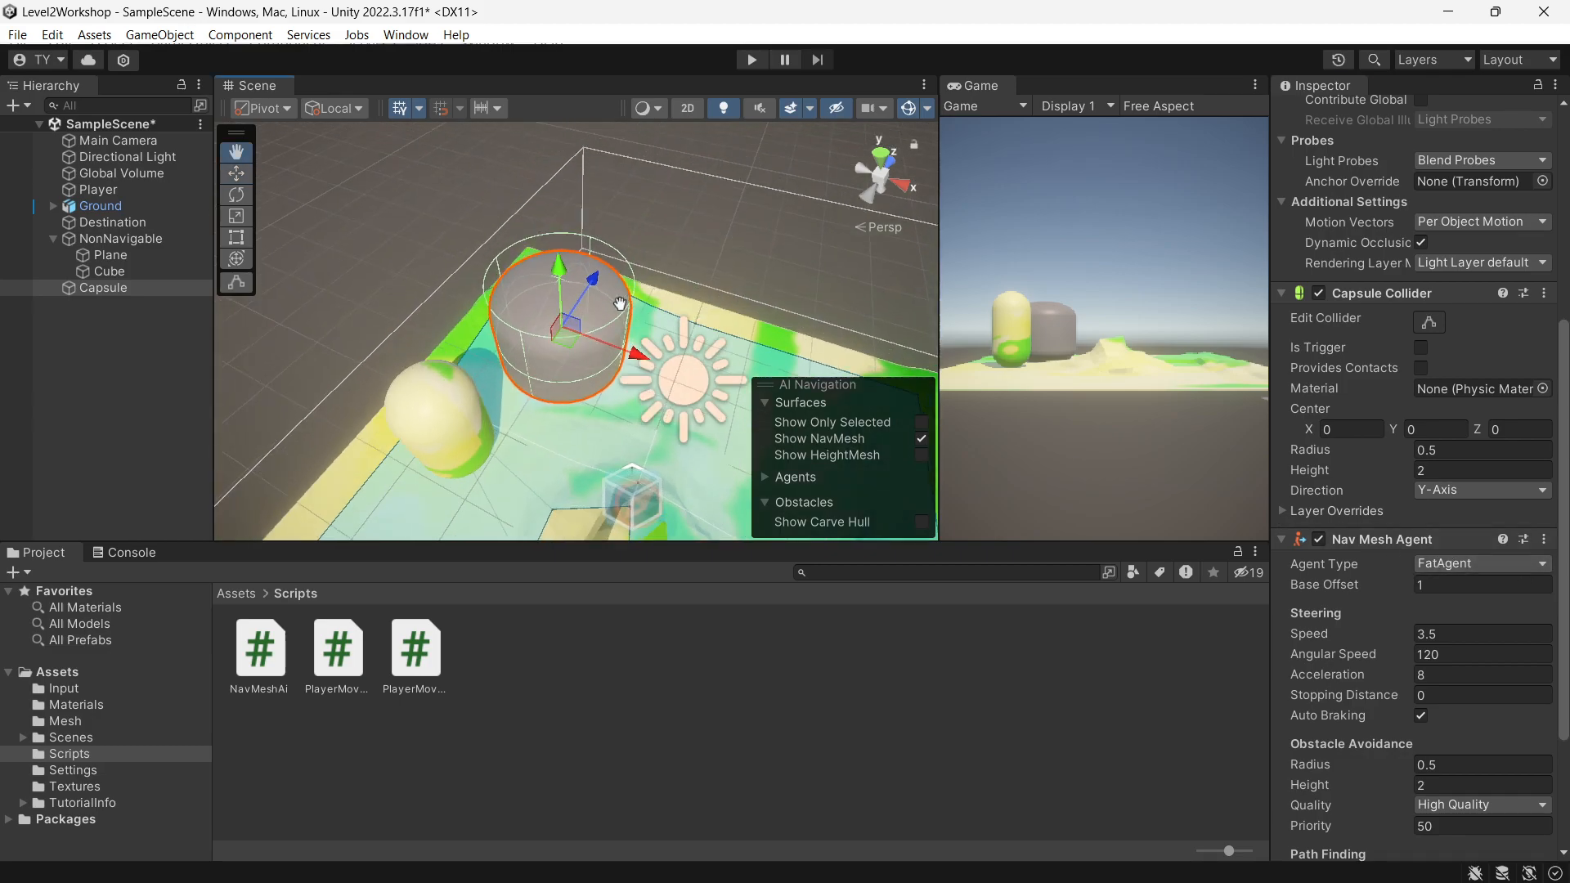
pyautogui.scroll(3, 564, 384)
pyautogui.moveTo(525, 417); pyautogui.dragTo(563, 353, button='middle')
pyautogui.moveTo(562, 355); pyautogui.dragTo(575, 334, button='right')
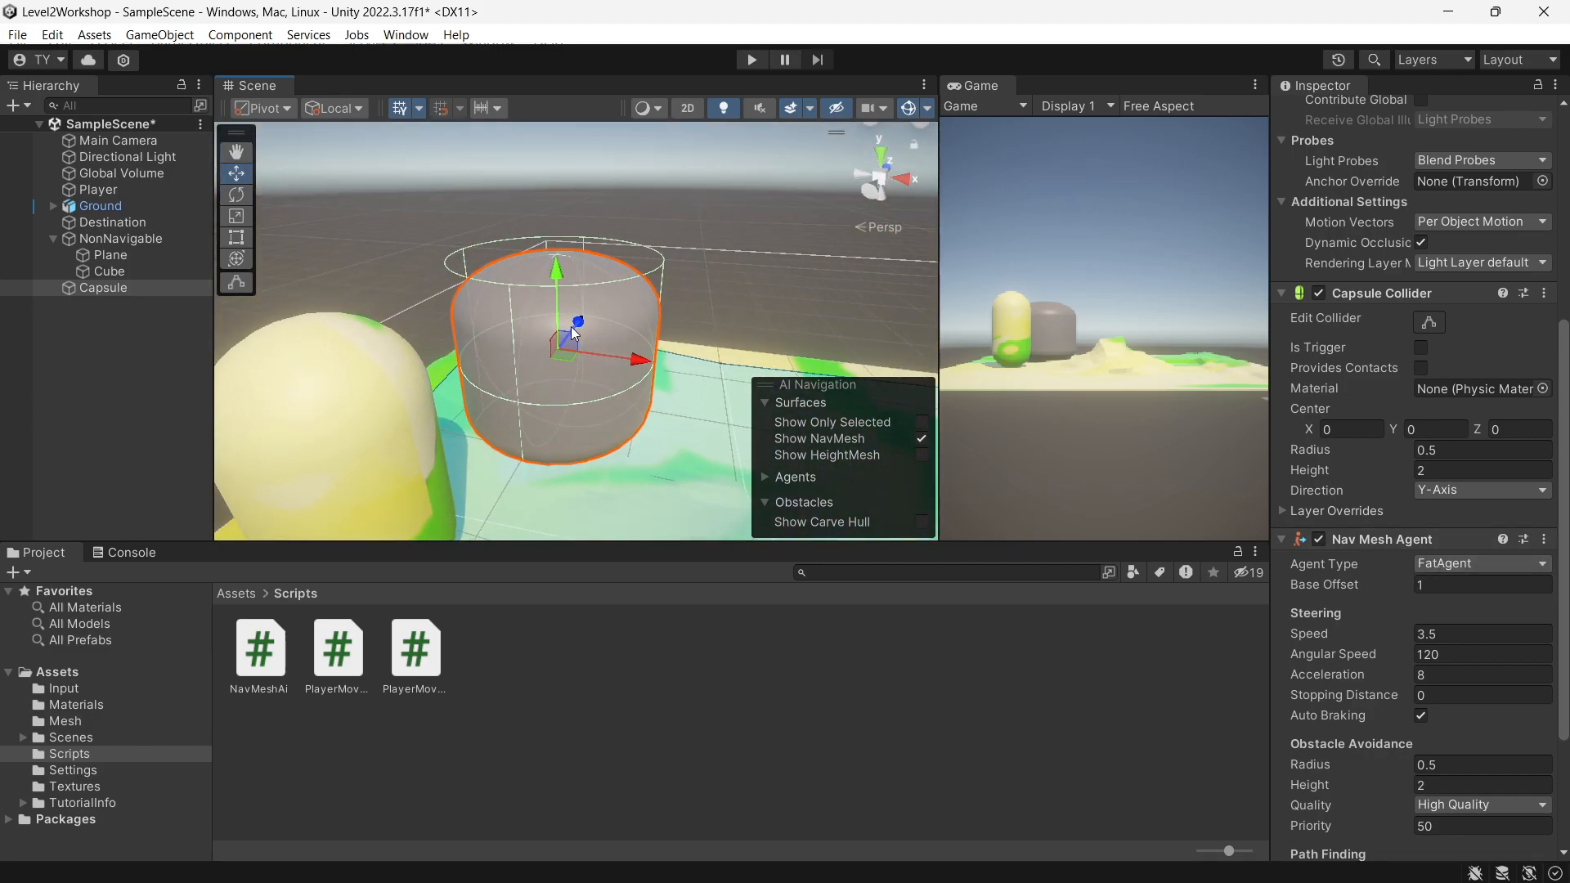
pyautogui.moveTo(575, 333); pyautogui.dragTo(562, 392, button='middle')
pyautogui.press('w')
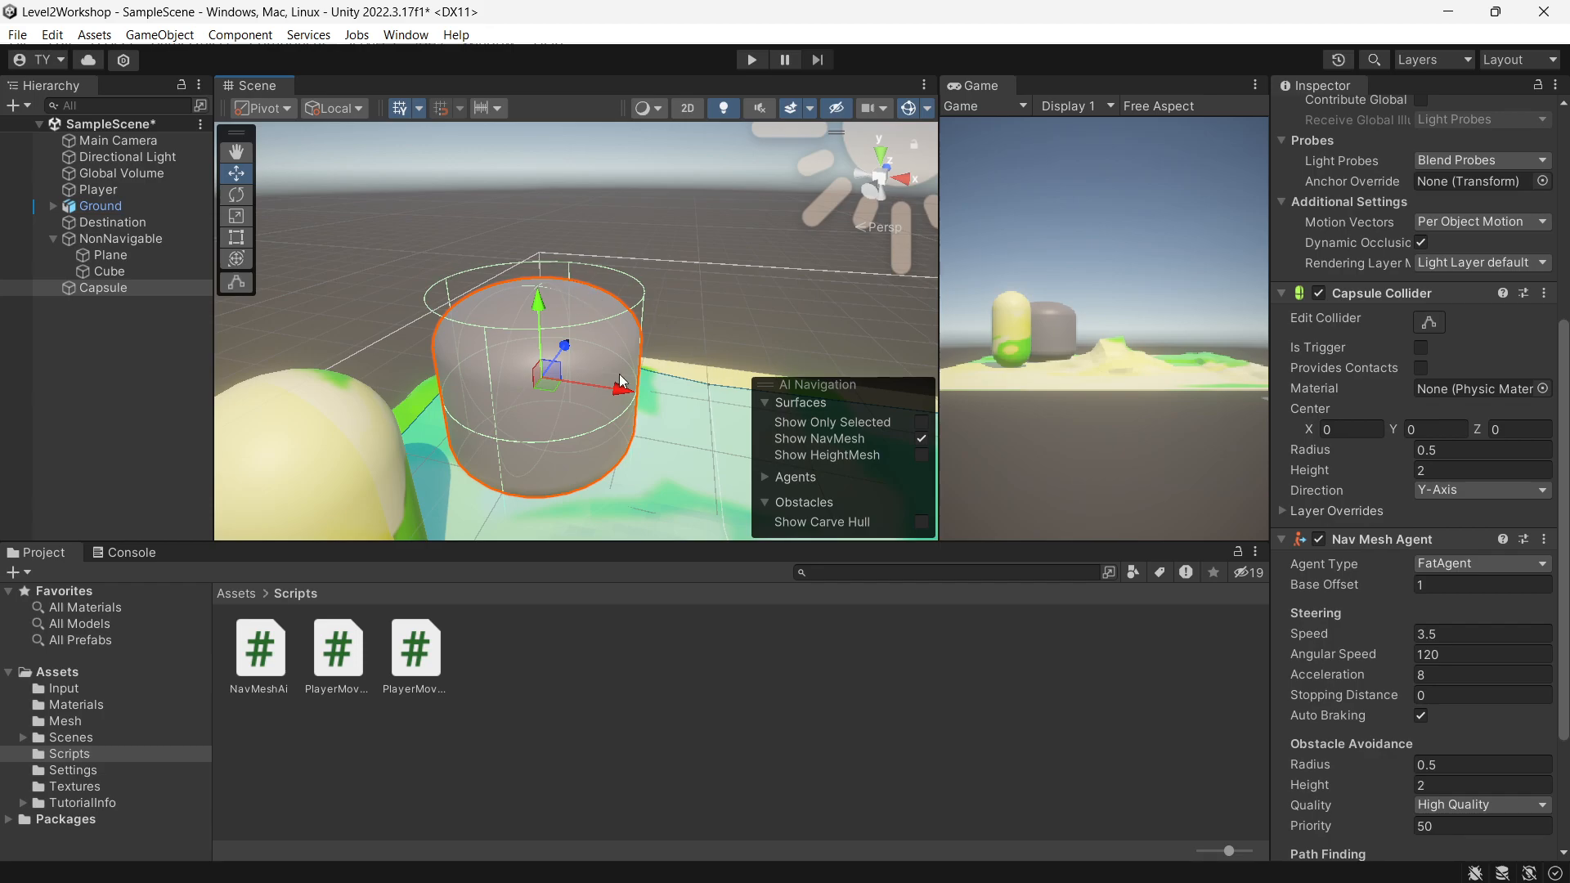
pyautogui.scroll(-4, 538, 296)
pyautogui.moveTo(483, 380); pyautogui.dragTo(552, 271, button='middle')
pyautogui.click(552, 272)
pyautogui.moveTo(753, 283); pyautogui.dragTo(597, 390, button='middle')
pyautogui.scroll(-5, 596, 385)
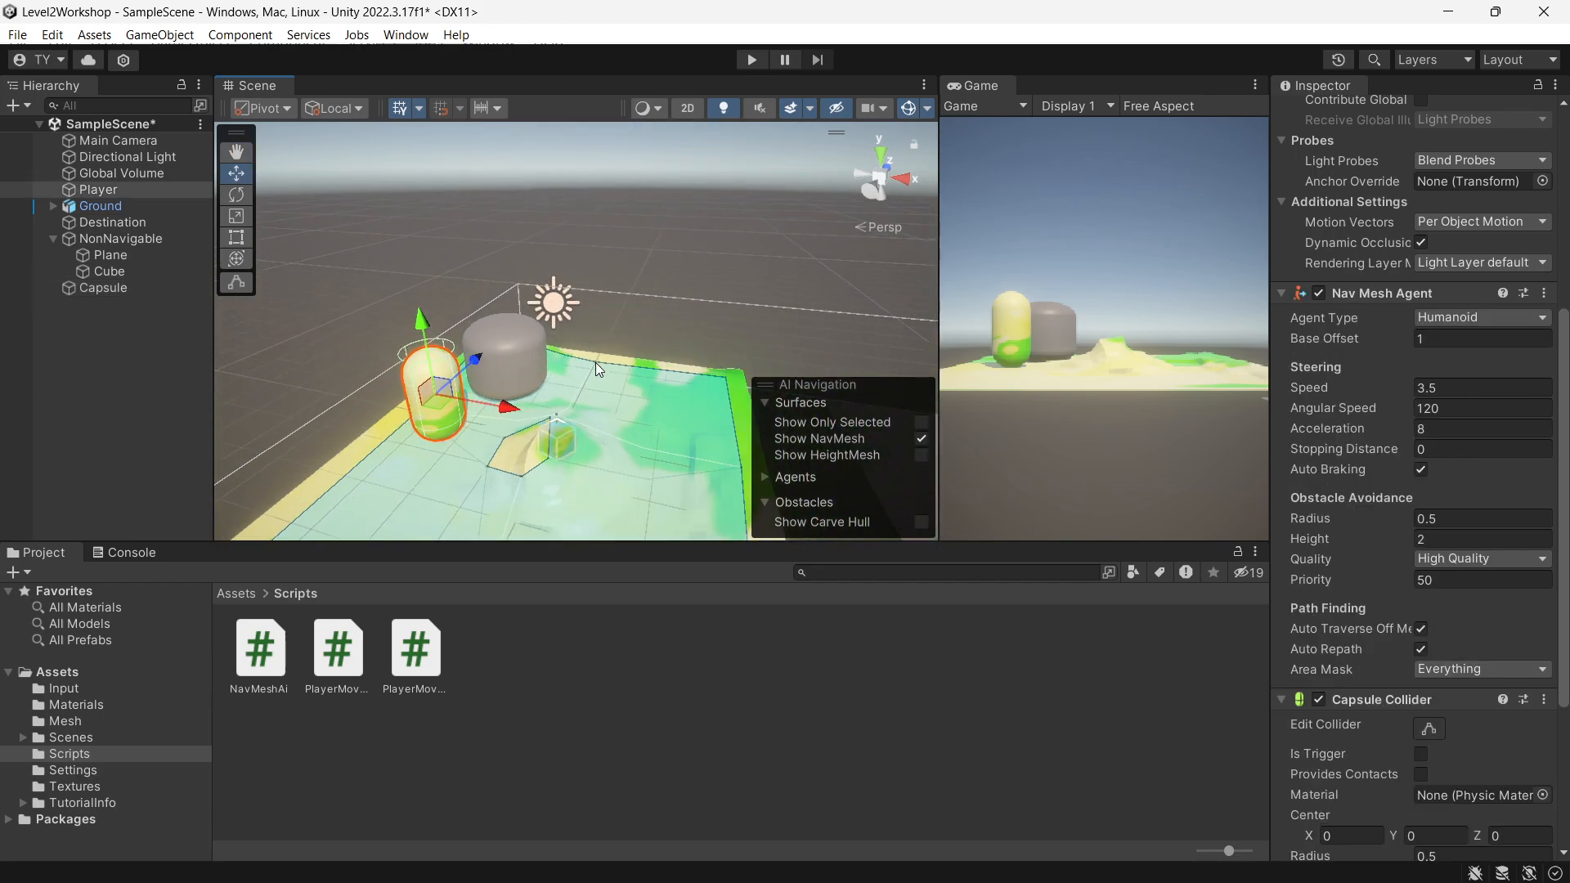
pyautogui.click(484, 351)
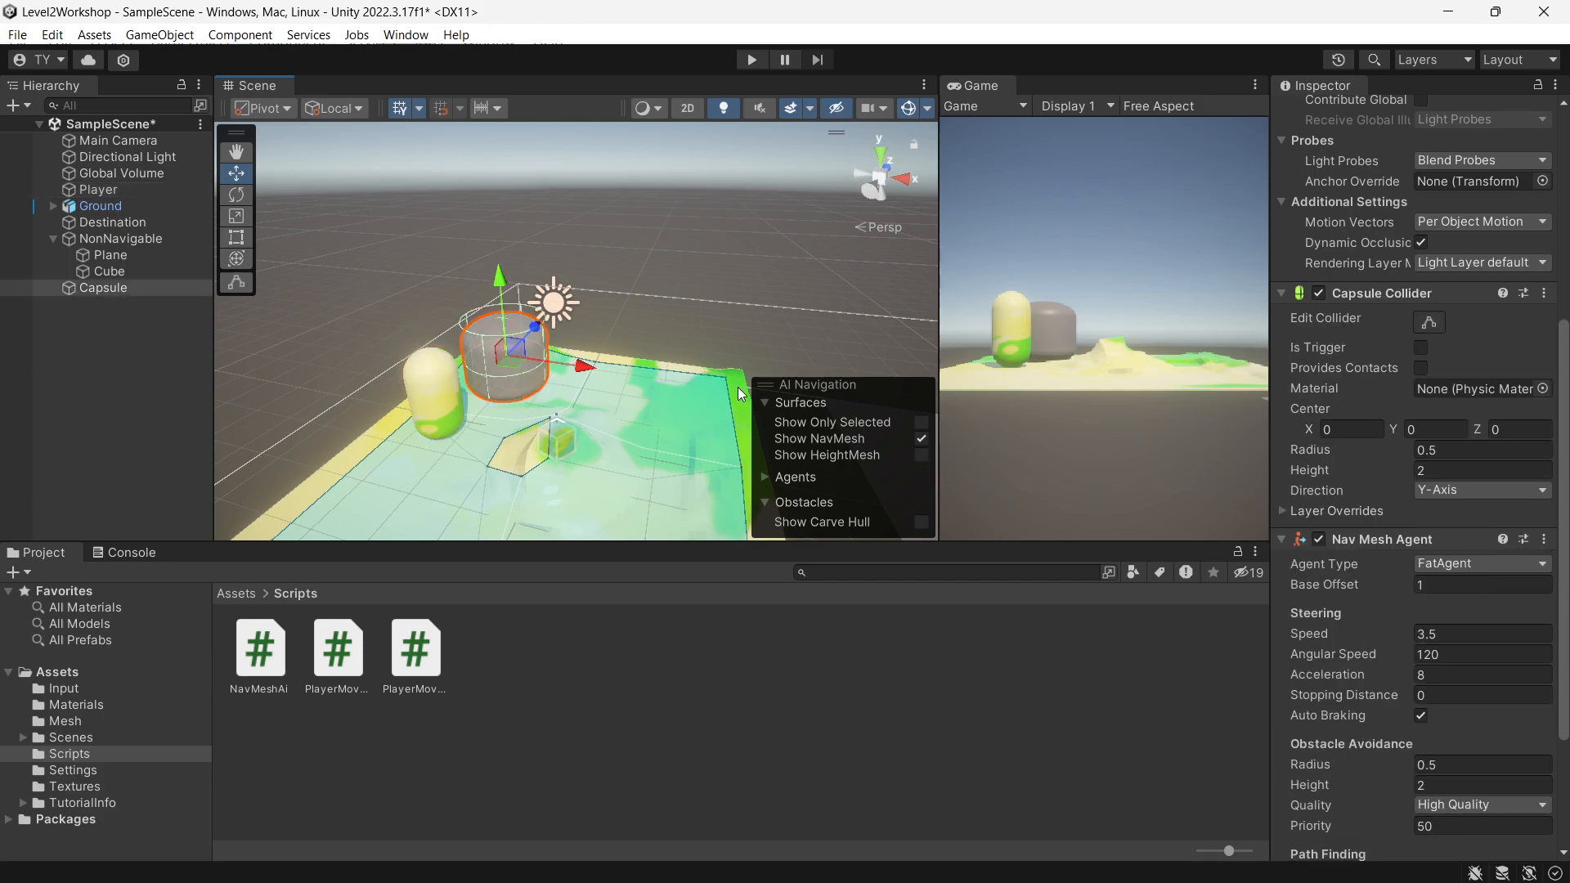
# Add the Nav Mesh Ai script to the capsule, with a scene save, and assign the Destination object as its destination
pyautogui.scroll(-5, 1415, 491)
pyautogui.click(1404, 831)
pyautogui.write('navmesh')
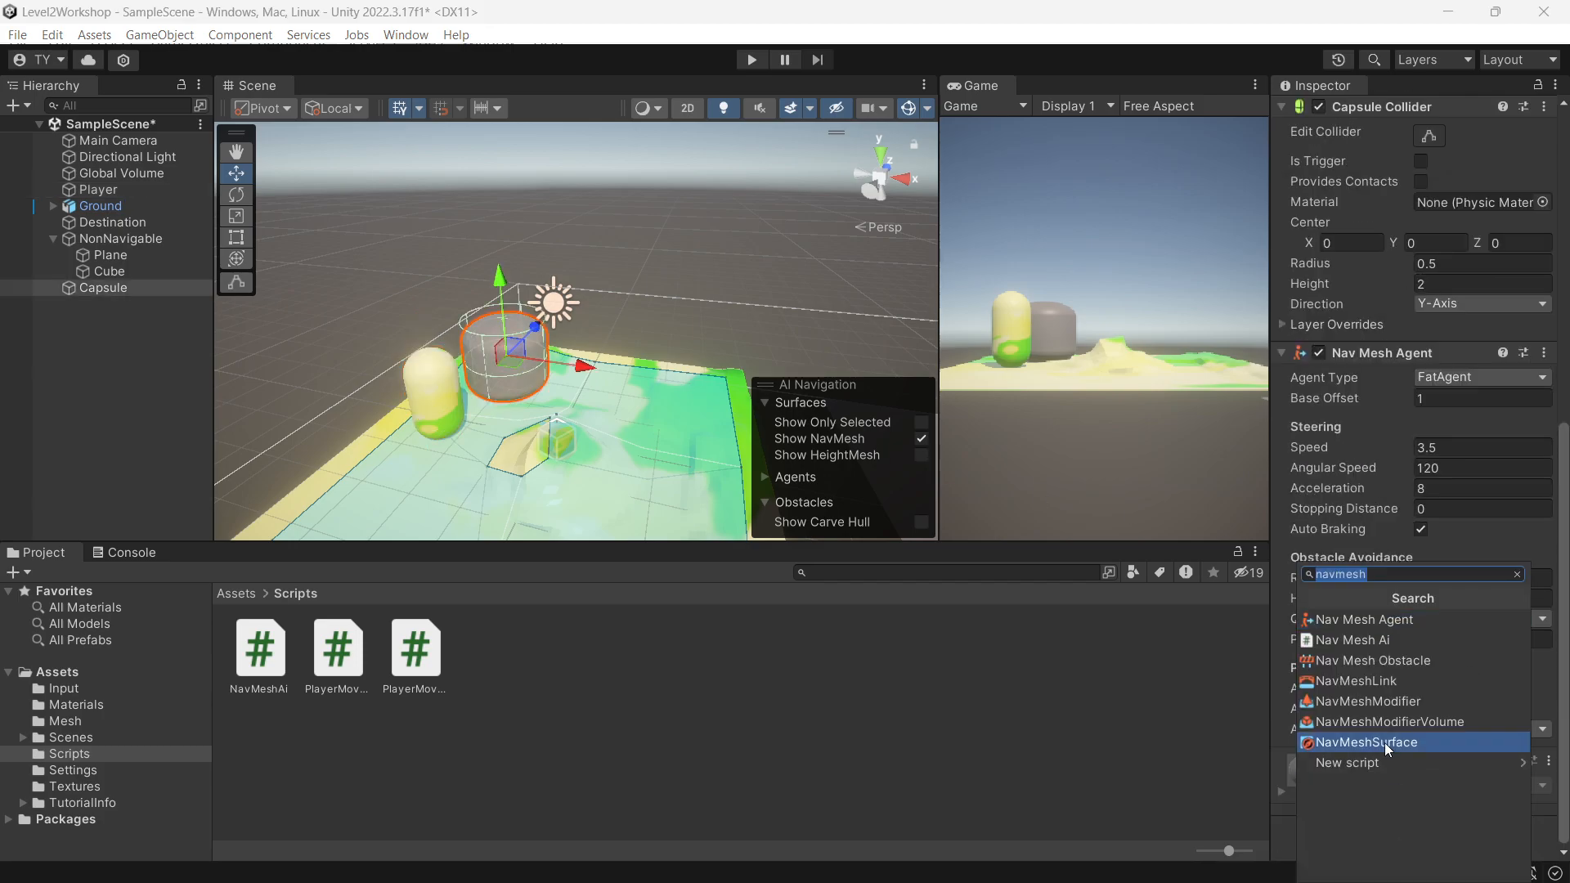
pyautogui.click(1370, 641)
pyautogui.scroll(-2, 1459, 632)
pyautogui.hotkey('ctrl', 's')
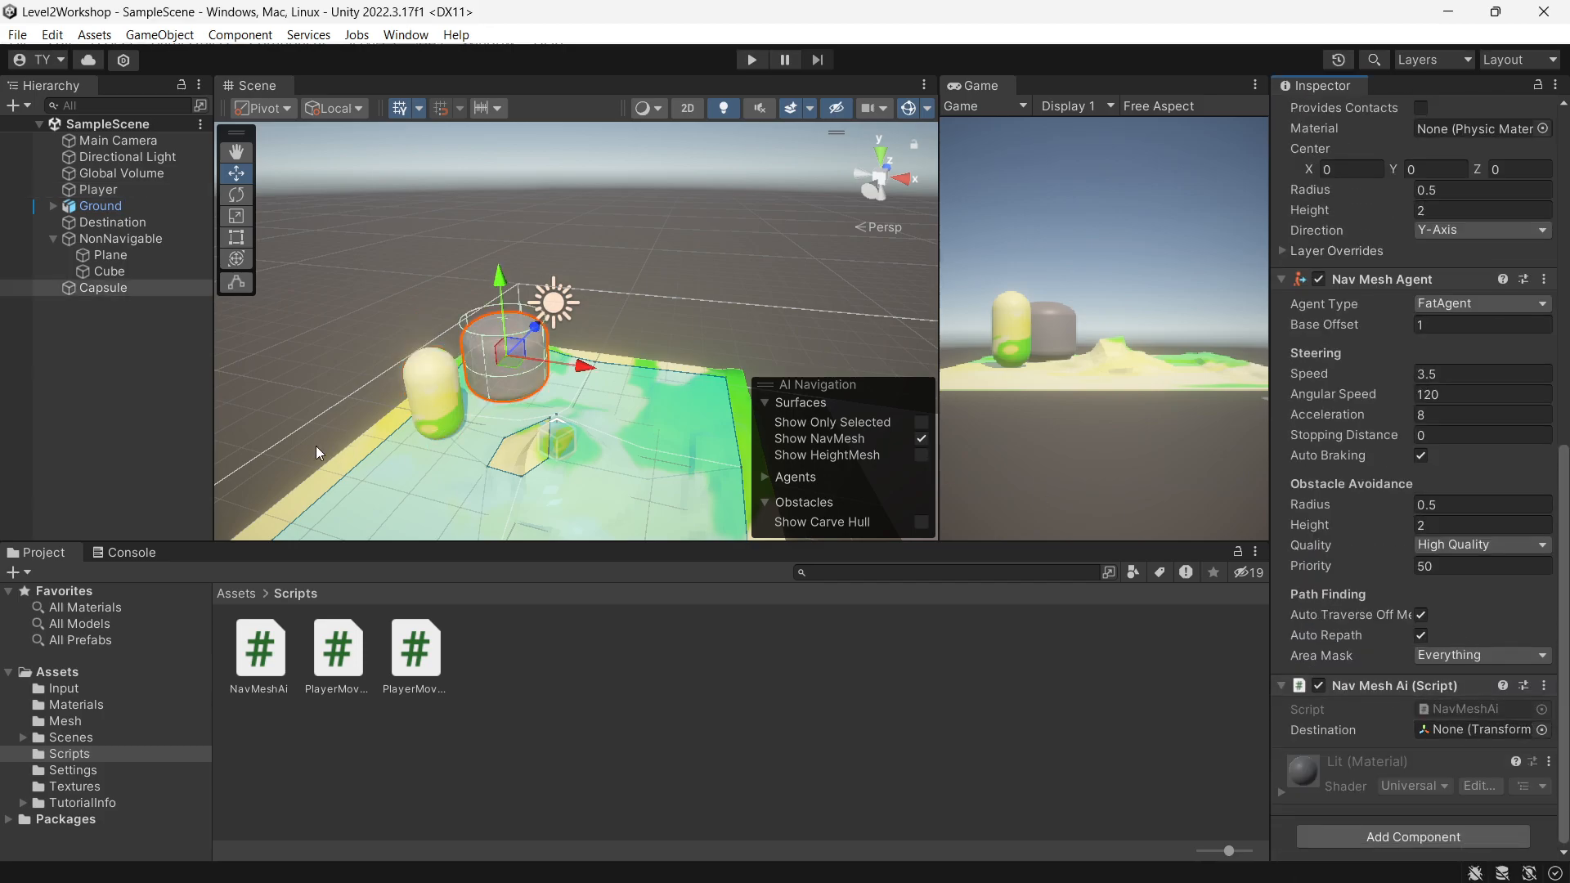
pyautogui.moveTo(126, 226); pyautogui.dragTo(1468, 730)
# Rebake the Ground's Humanoid NavMeshSurface and check which agent types it offers
pyautogui.click(100, 206)
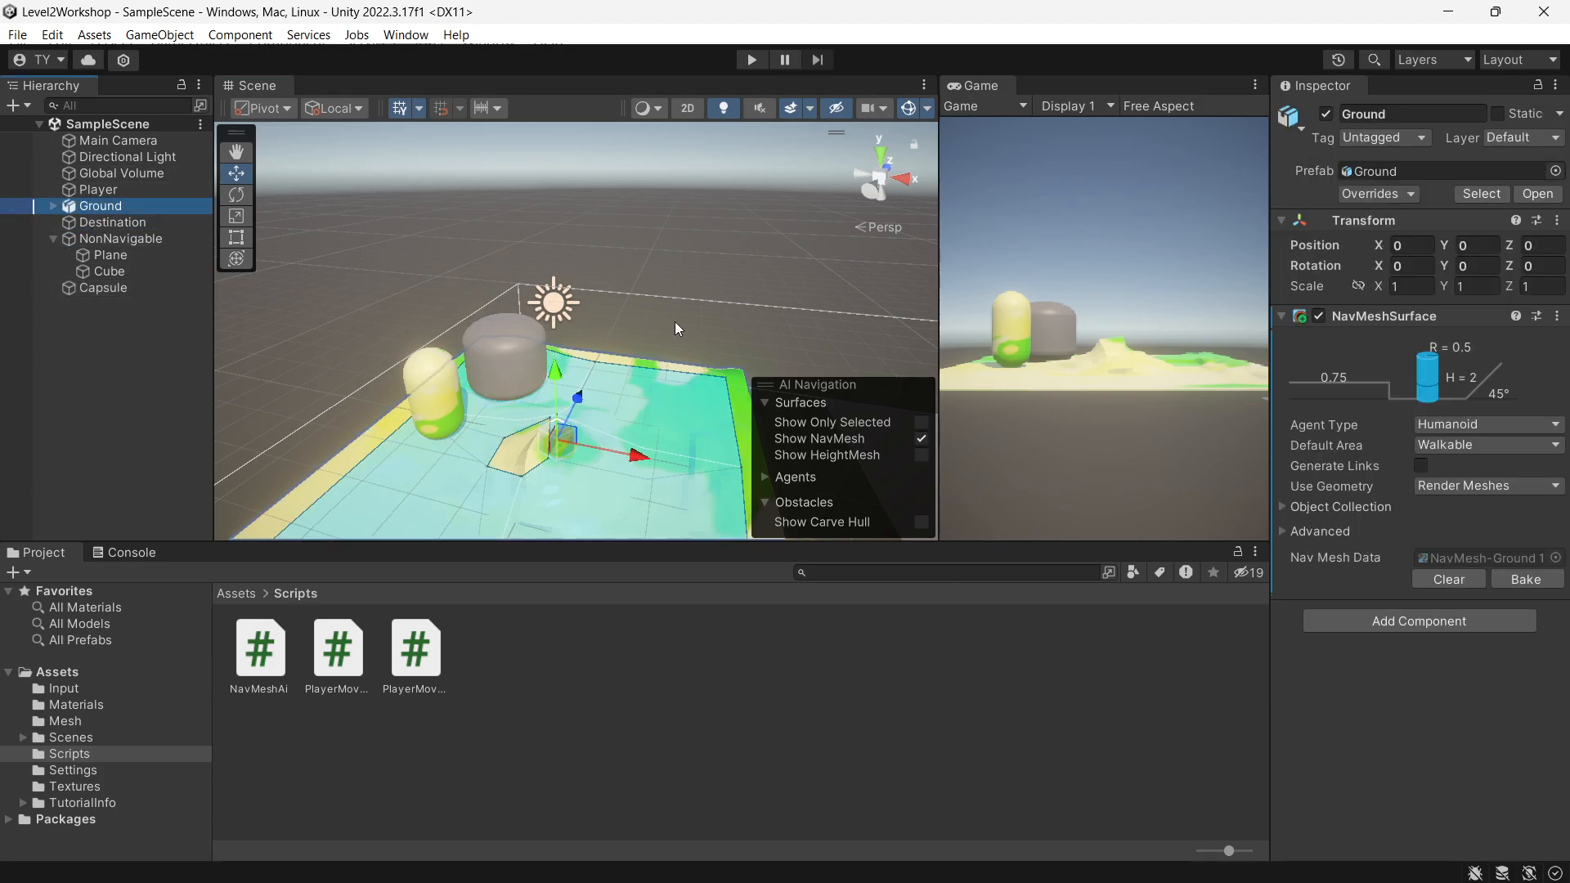
pyautogui.click(1517, 579)
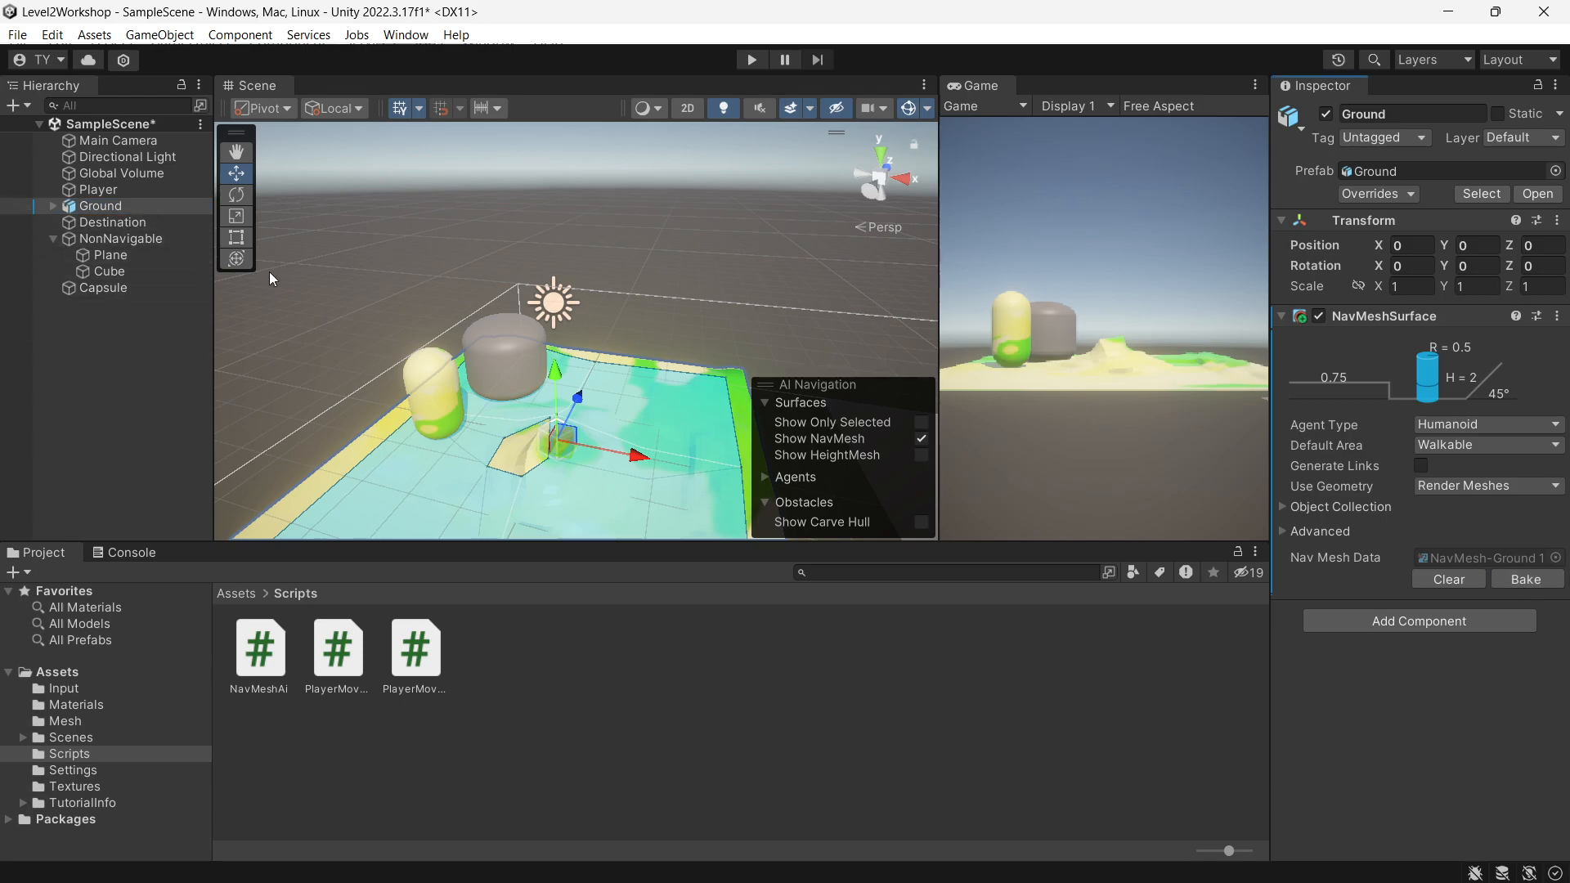
pyautogui.click(1470, 427)
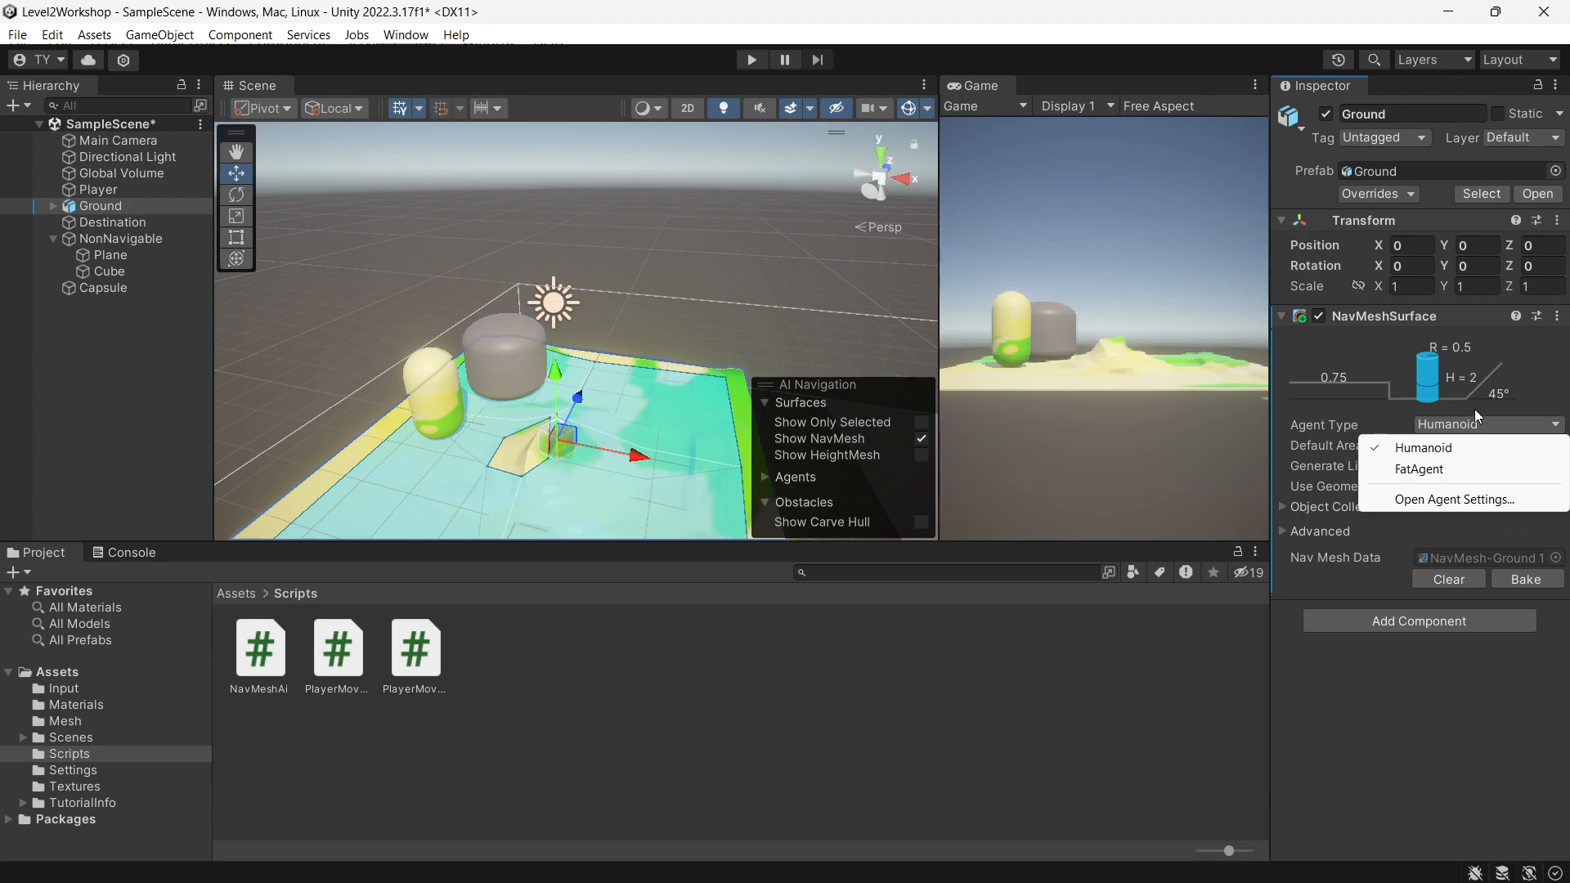
pyautogui.click(1405, 626)
# Add a second NavMeshSurface component to the Ground and set its agent type to FatAgent
pyautogui.click(1405, 626)
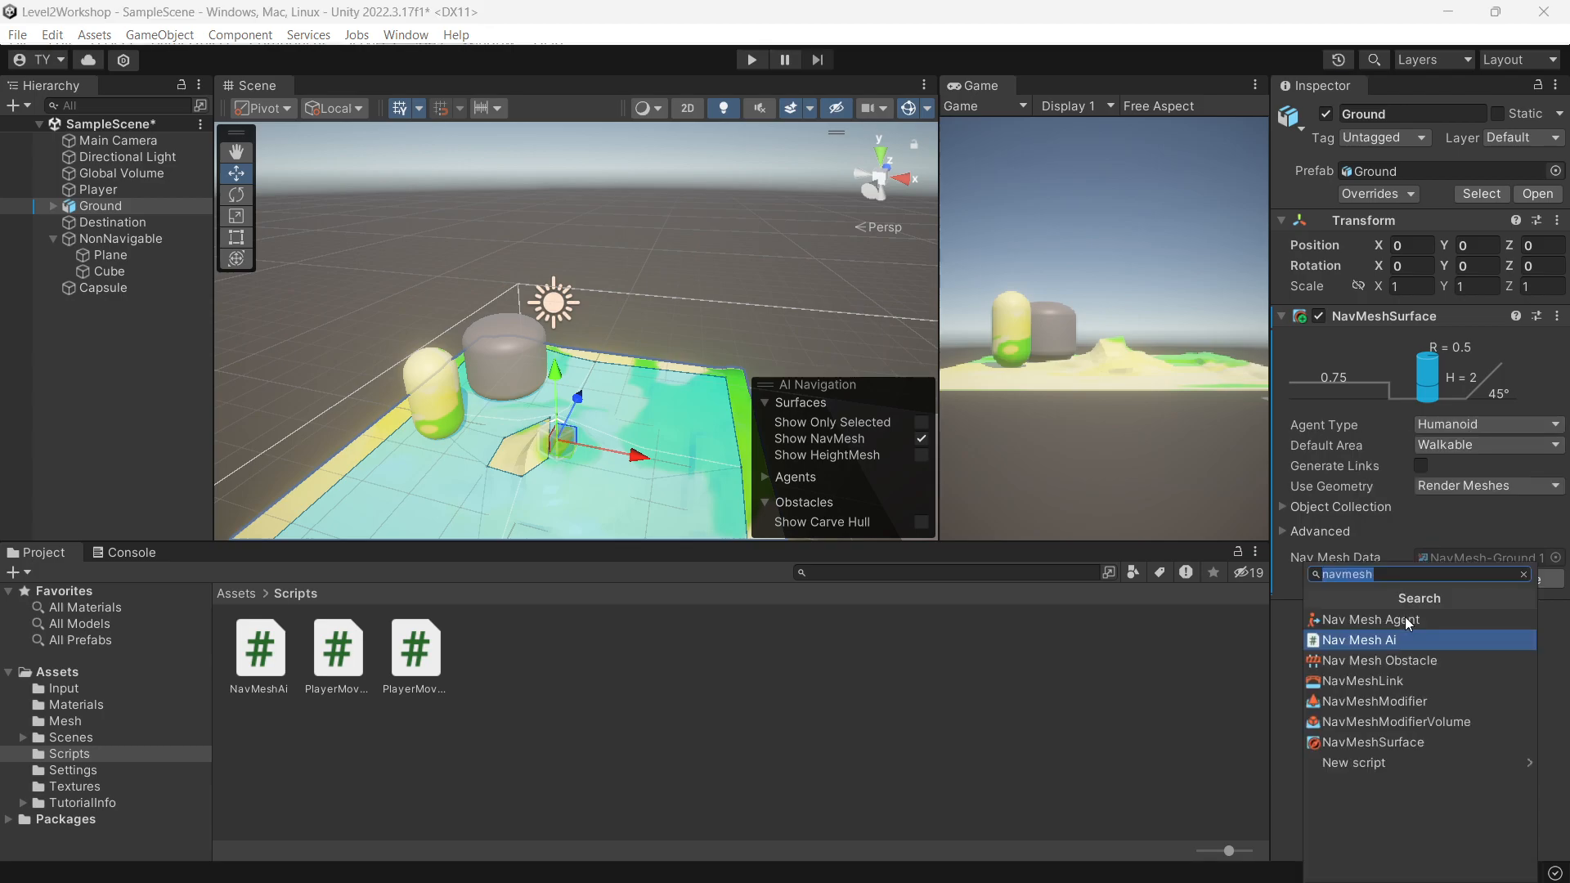
pyautogui.click(1374, 742)
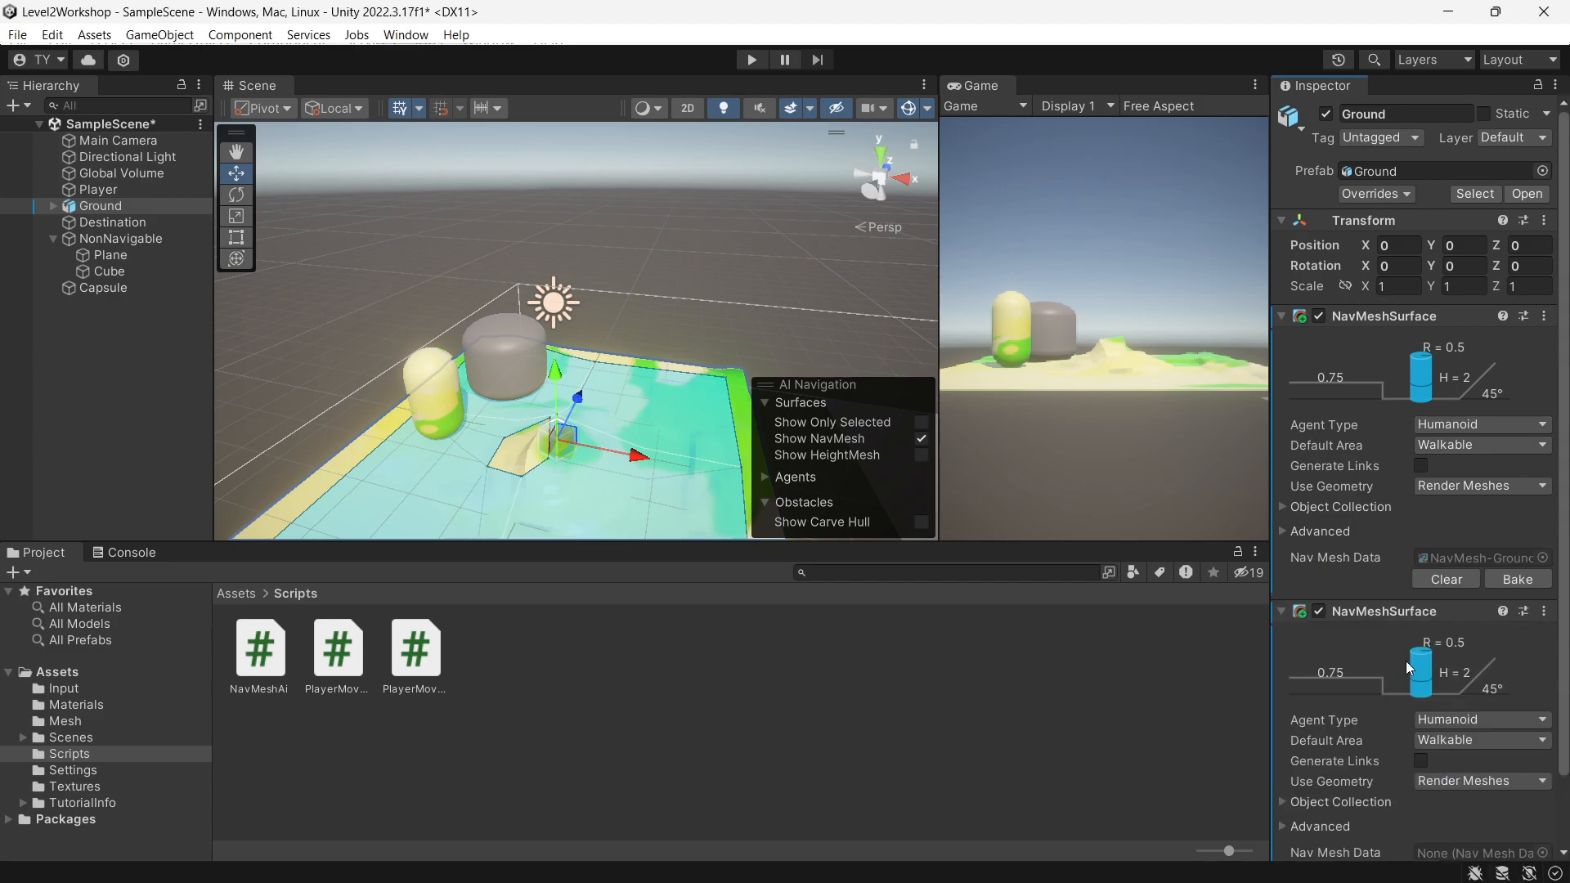
pyautogui.scroll(-2, 1474, 497)
pyautogui.click(1484, 642)
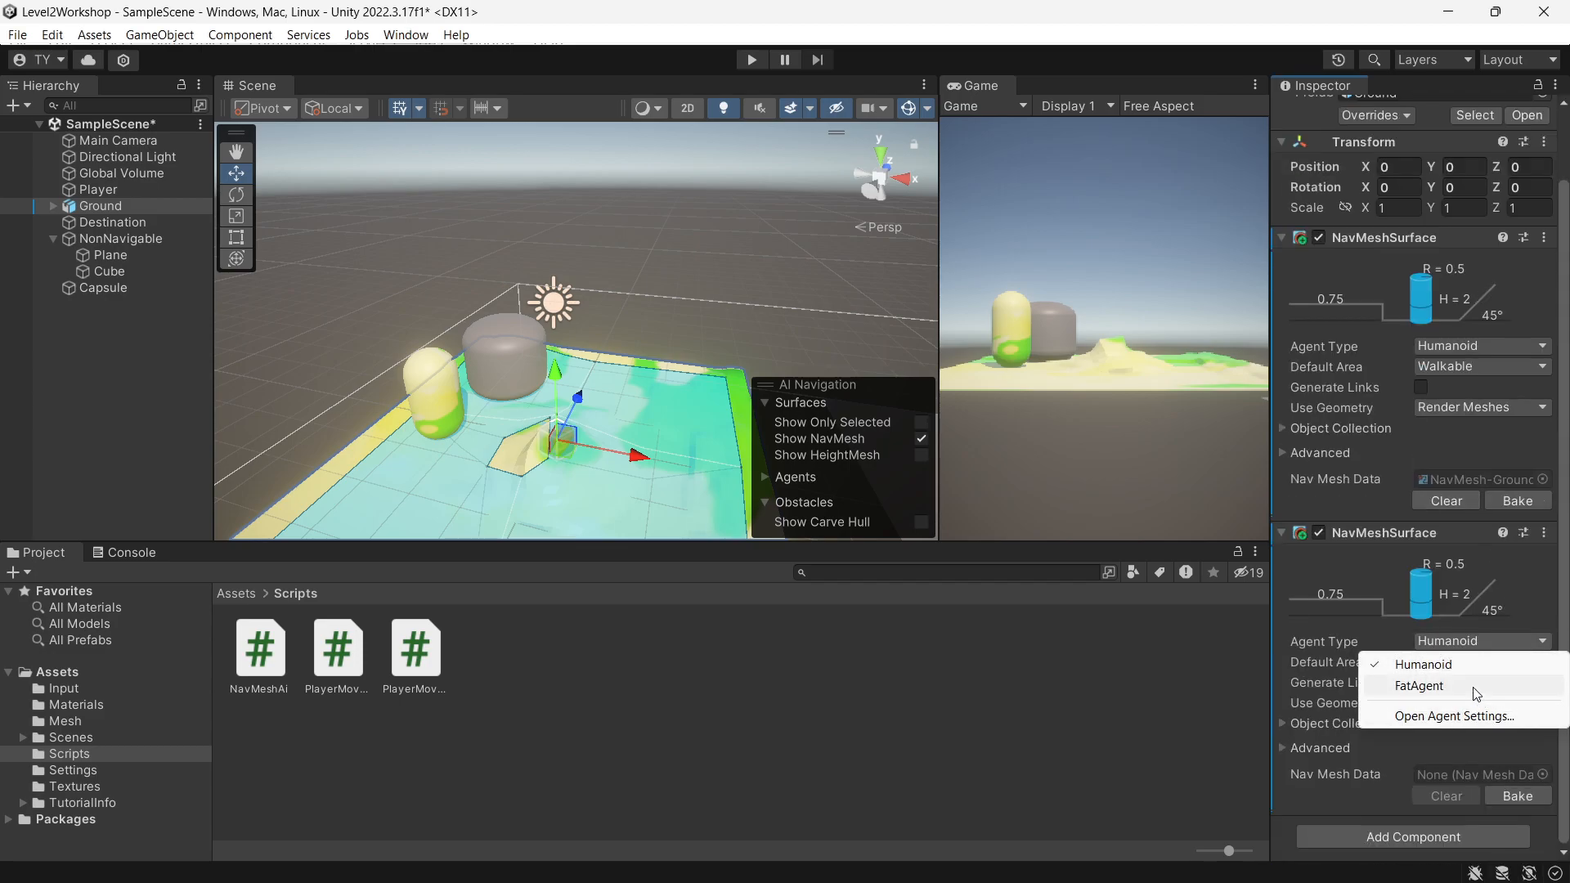
pyautogui.click(1471, 683)
pyautogui.scroll(-2, 1509, 711)
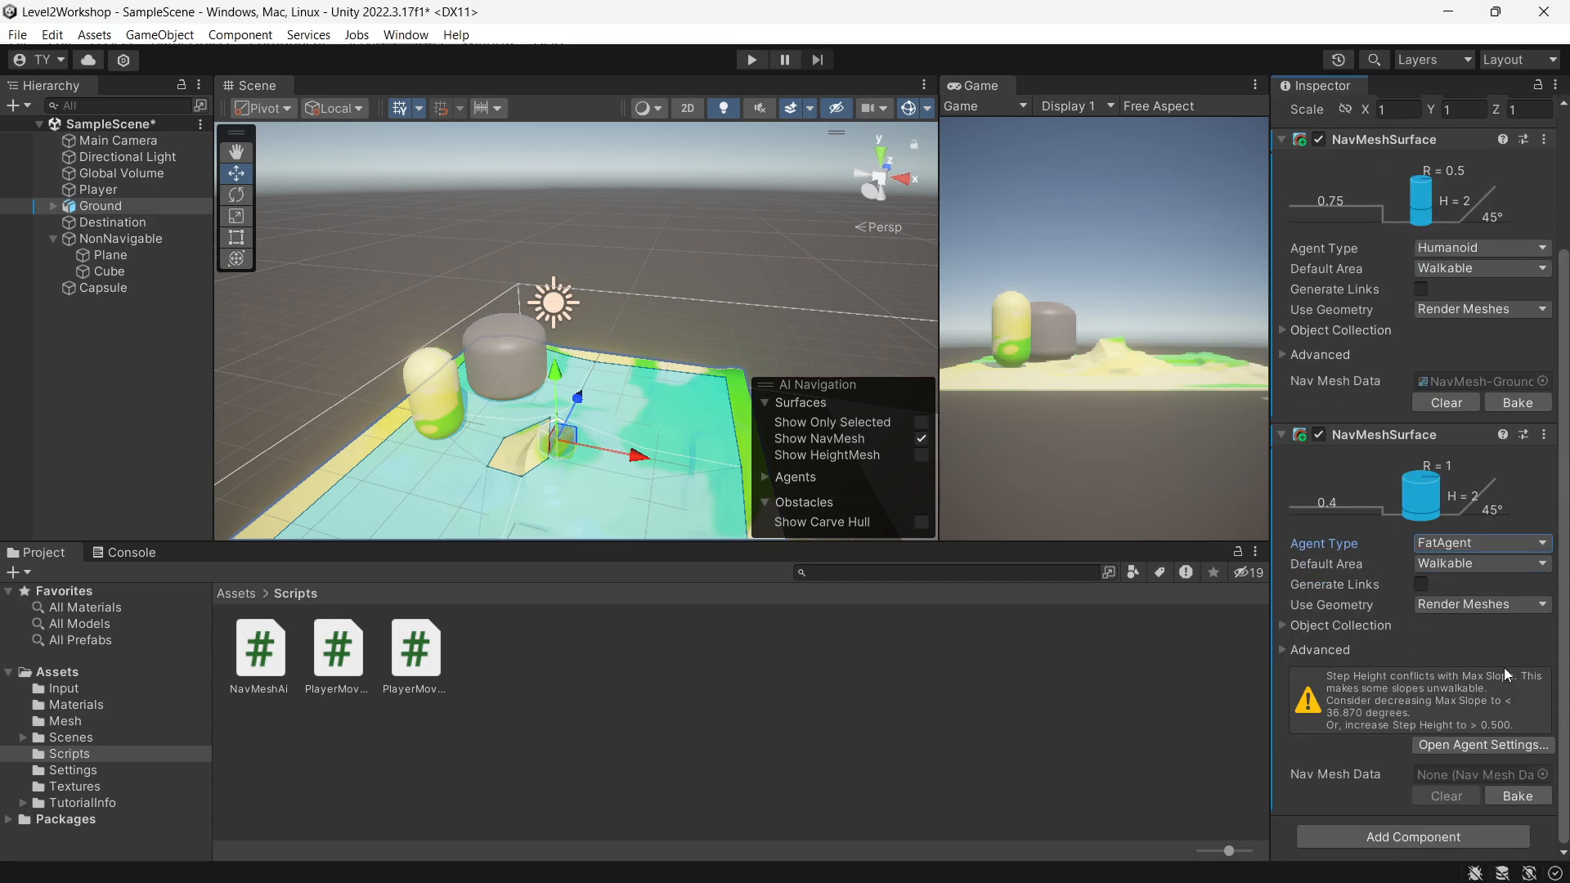
# Try a step height of 0.5 for the FatAgent agent type in its agent settings
pyautogui.click(1502, 751)
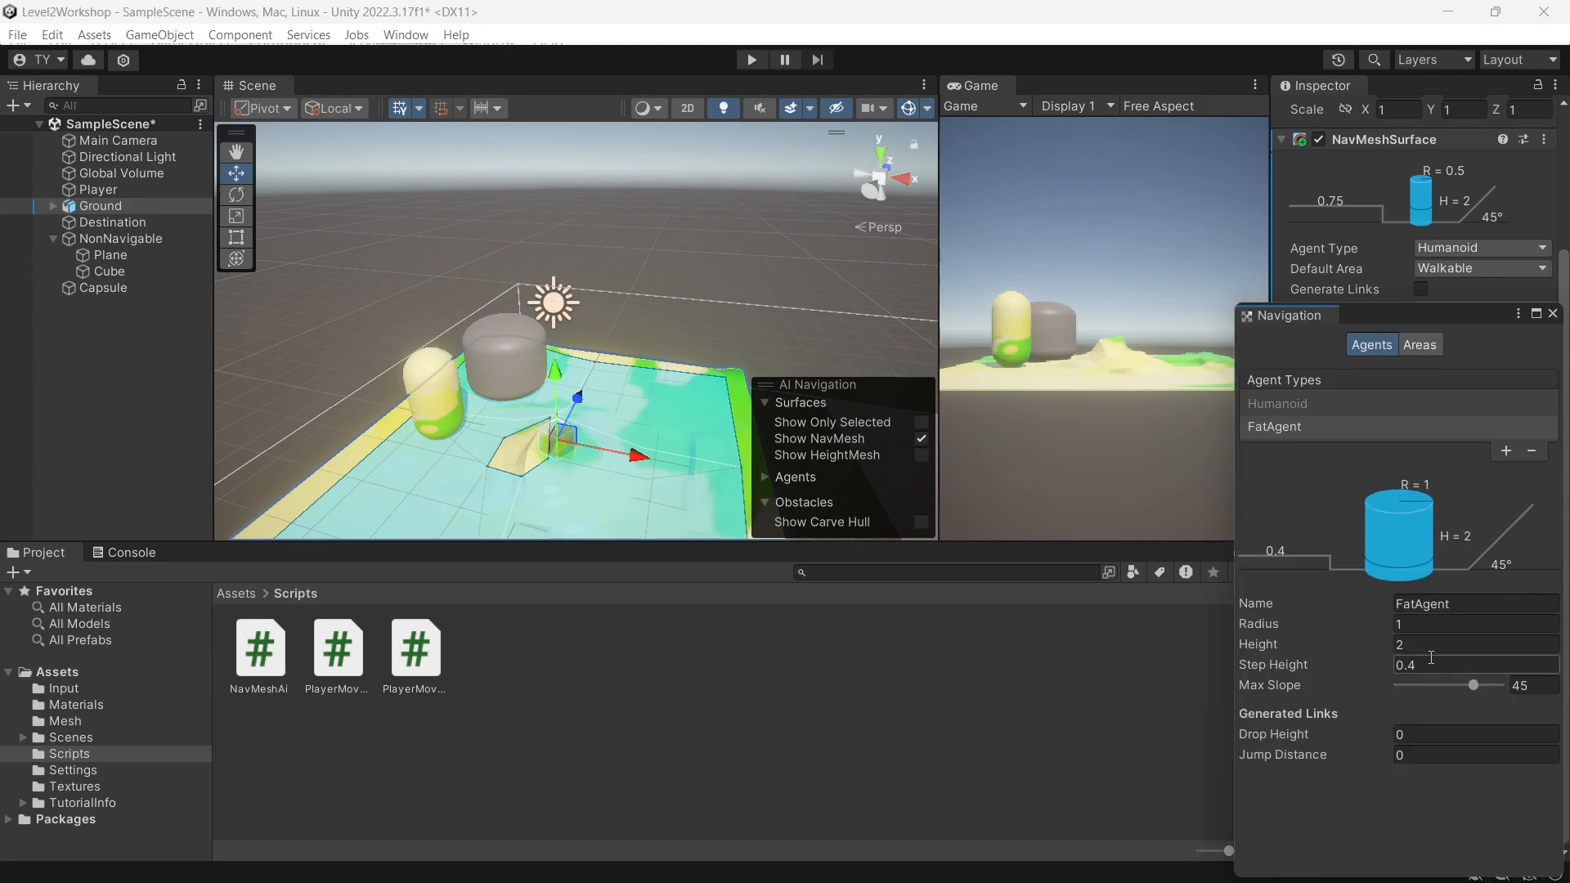
pyautogui.click(1552, 315)
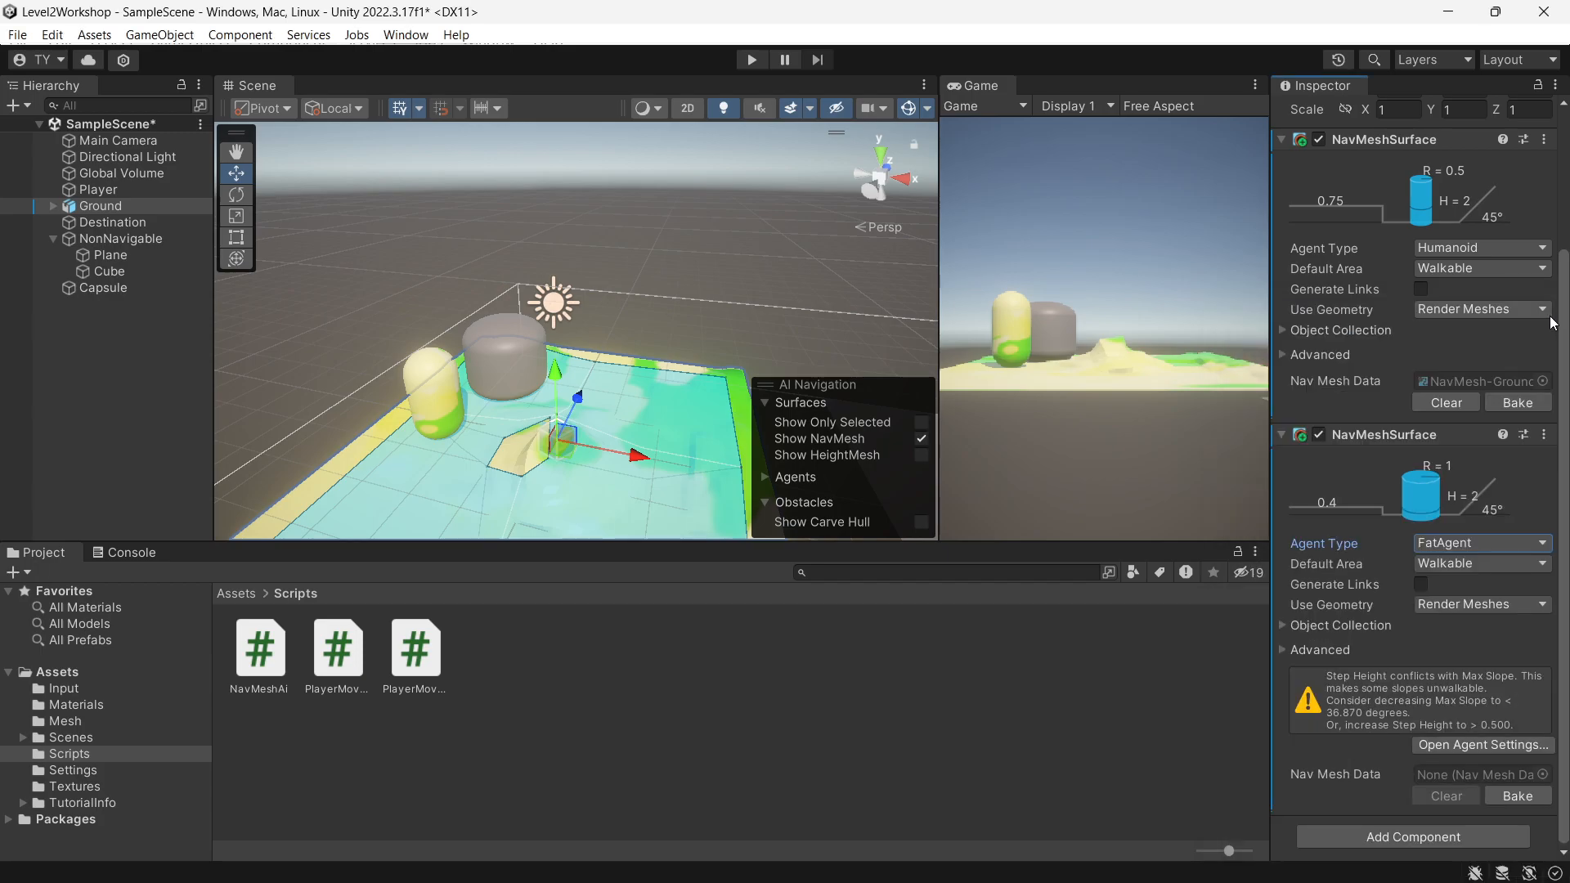
pyautogui.click(1514, 748)
pyautogui.click(1431, 664)
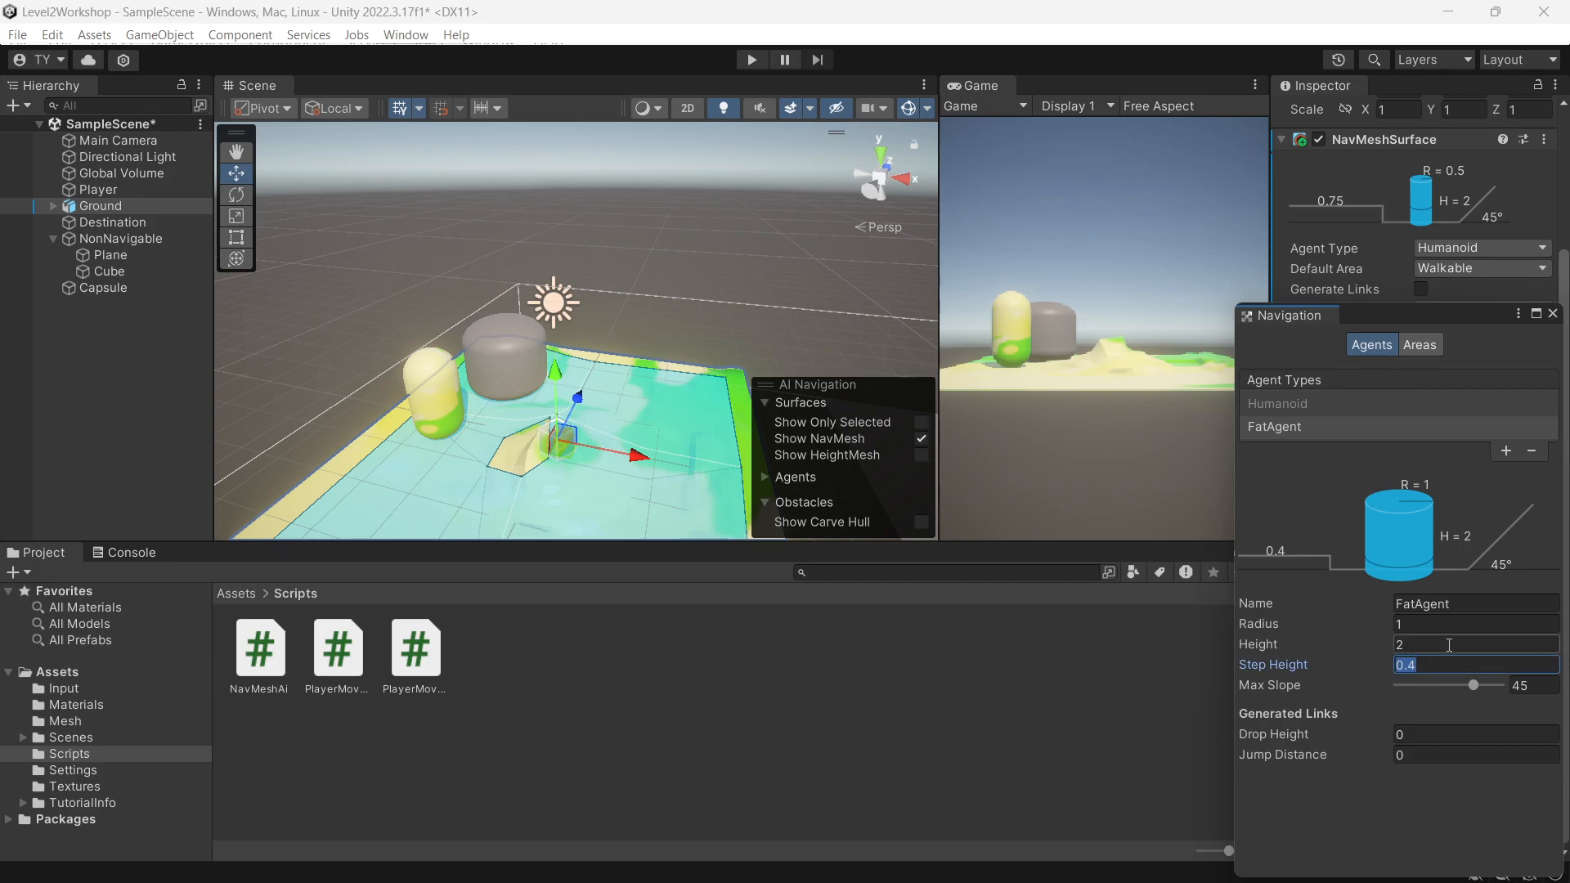
pyautogui.write('0.5')
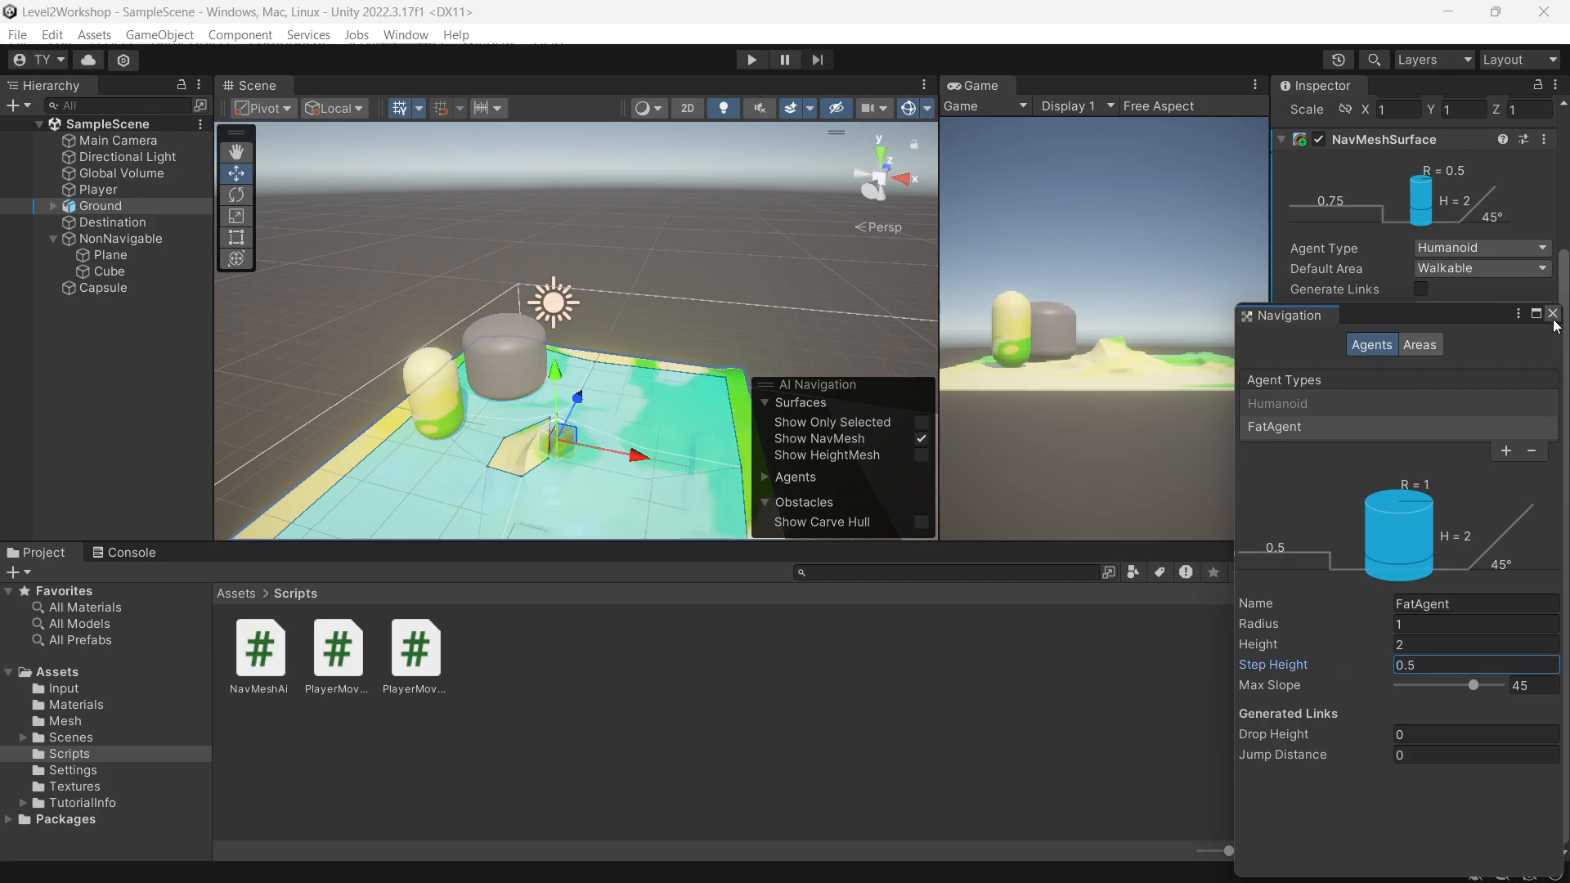
pyautogui.click(1553, 314)
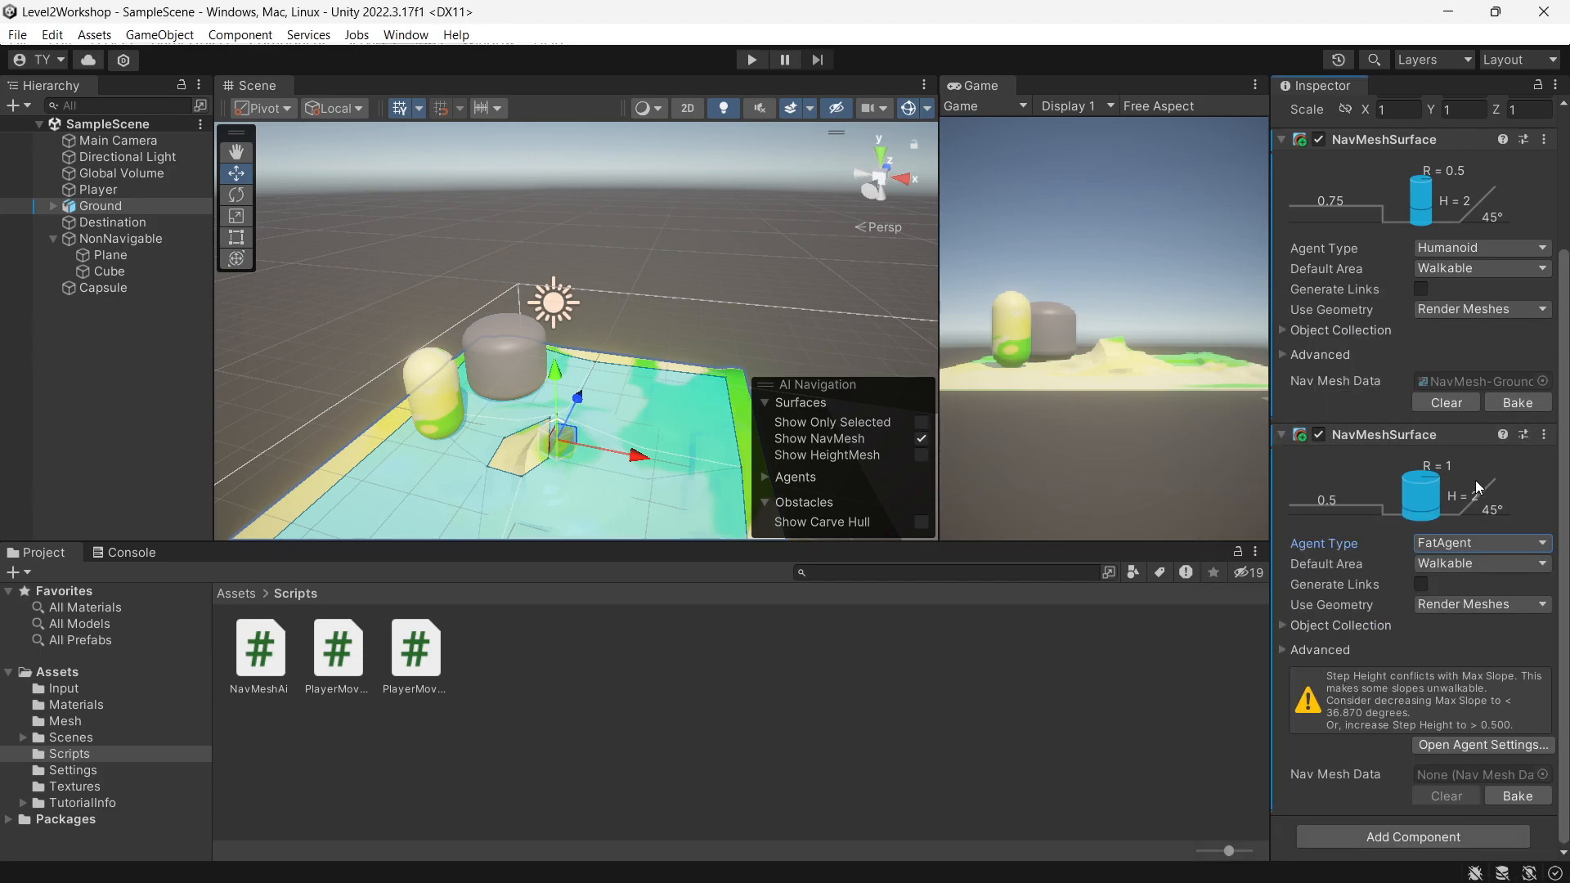
# Set the FatAgent agent type's step height to 0.6
pyautogui.click(1514, 747)
pyautogui.click(1455, 664)
pyautogui.write('0.6')
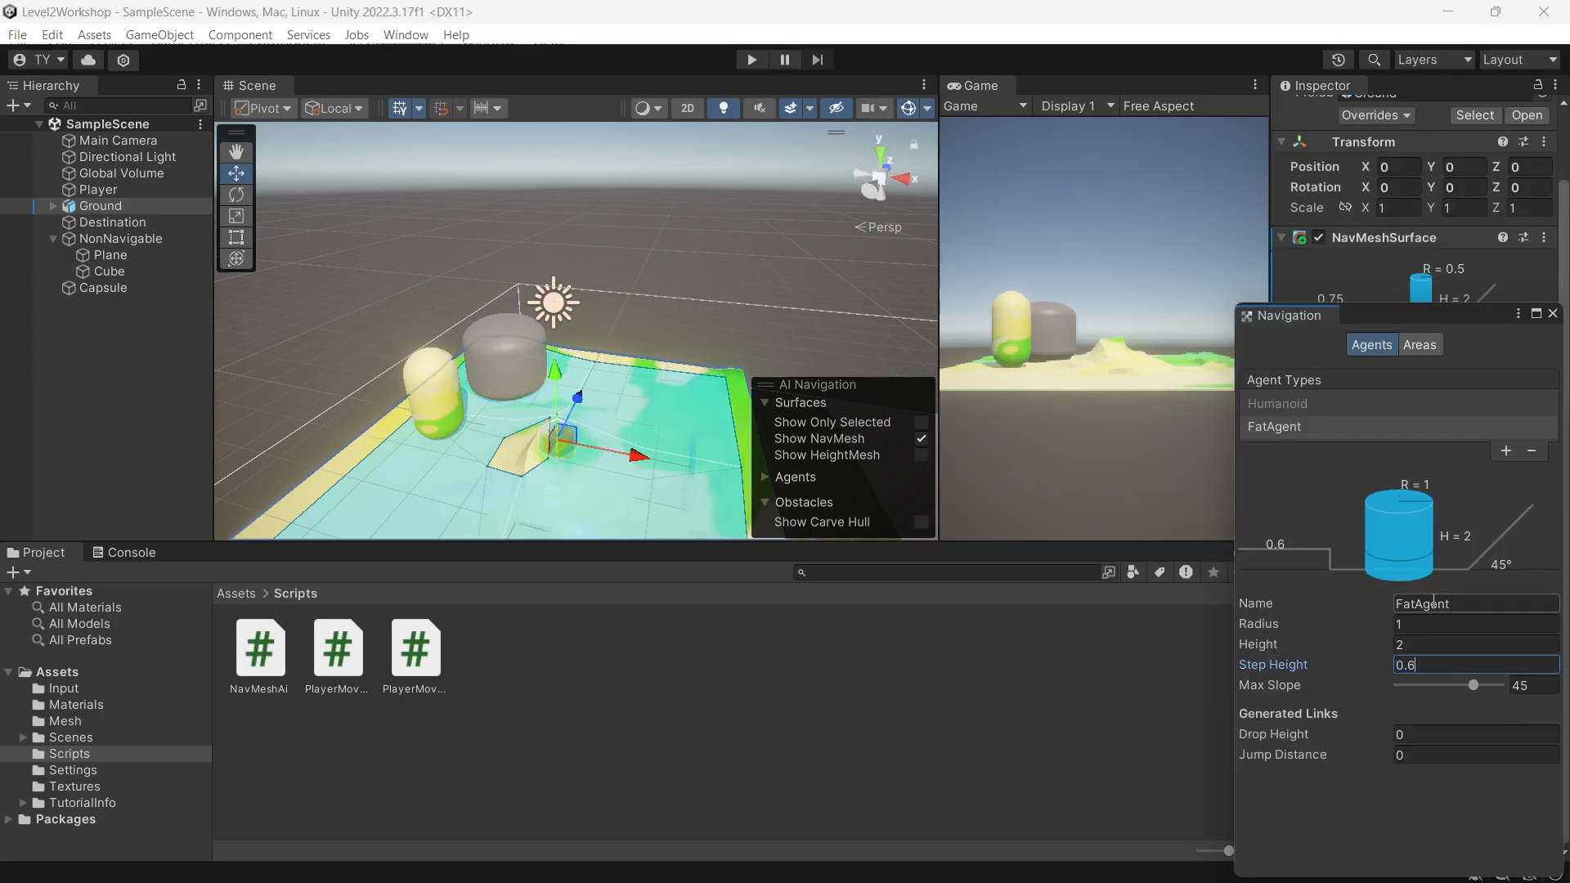
pyautogui.click(1553, 314)
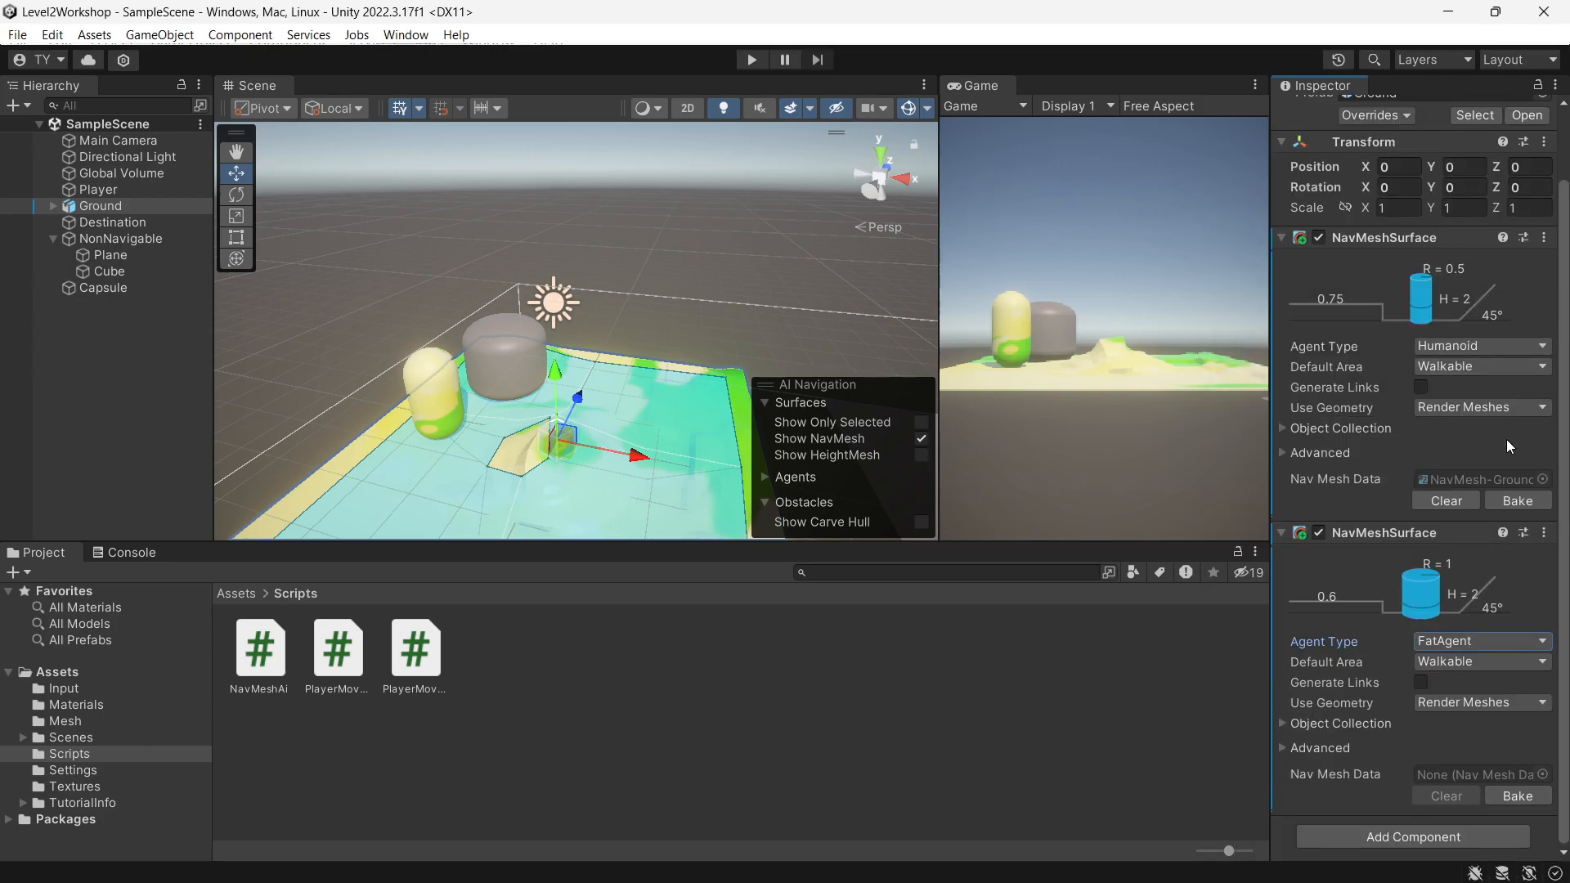
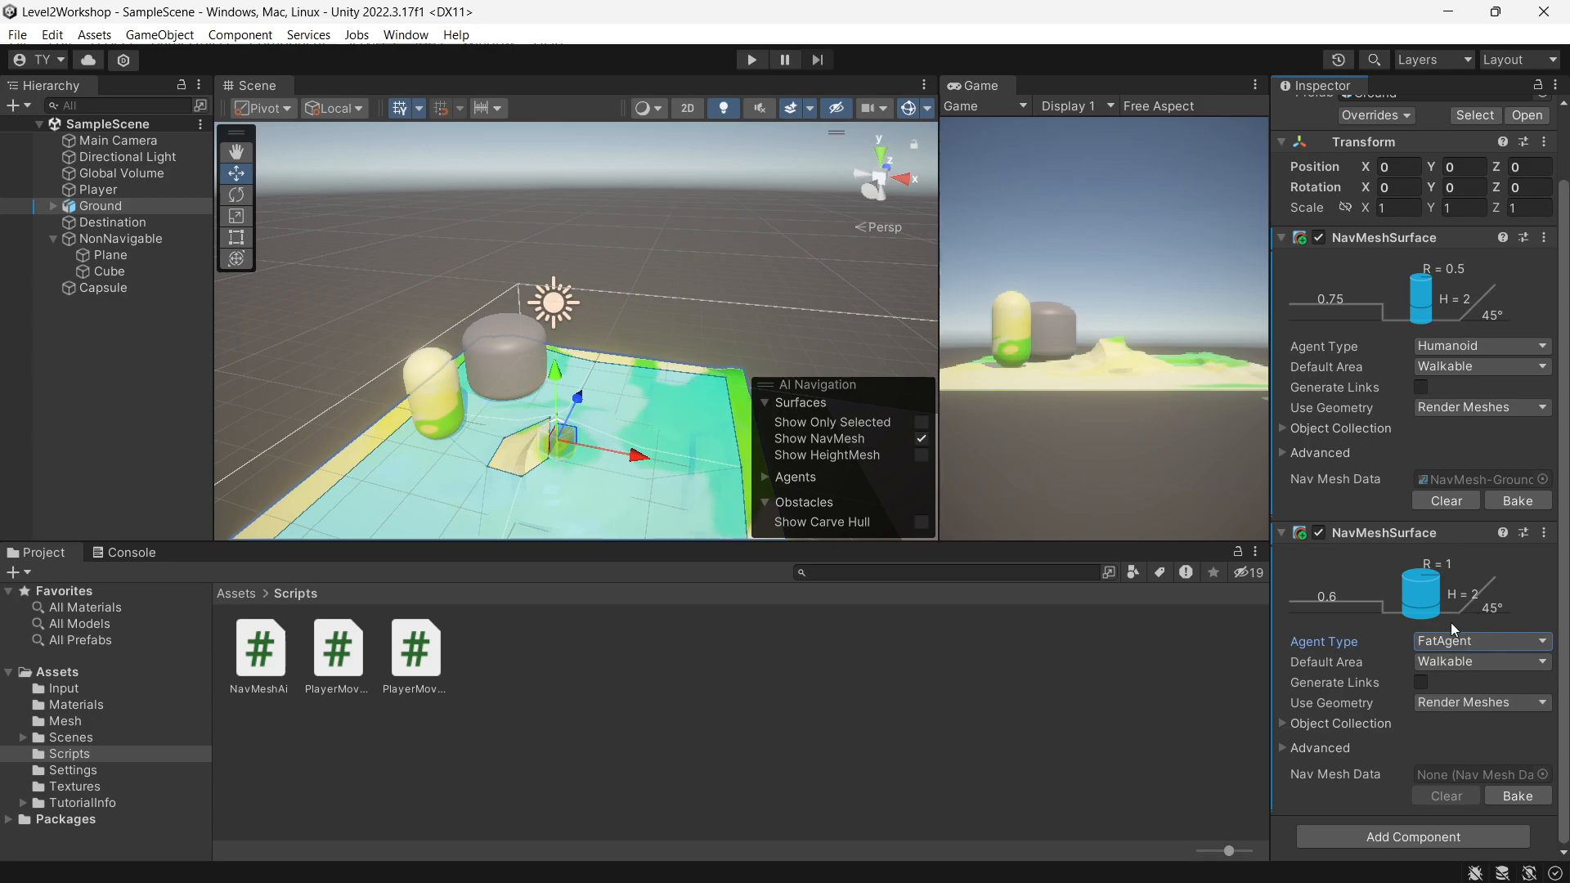
# Bake the Ground's FatAgent NavMeshSurface, inspect the baked area, and save the scene
pyautogui.click(1516, 796)
pyautogui.scroll(-2, 551, 362)
pyautogui.moveTo(507, 303); pyautogui.dragTo(530, 273, button='middle')
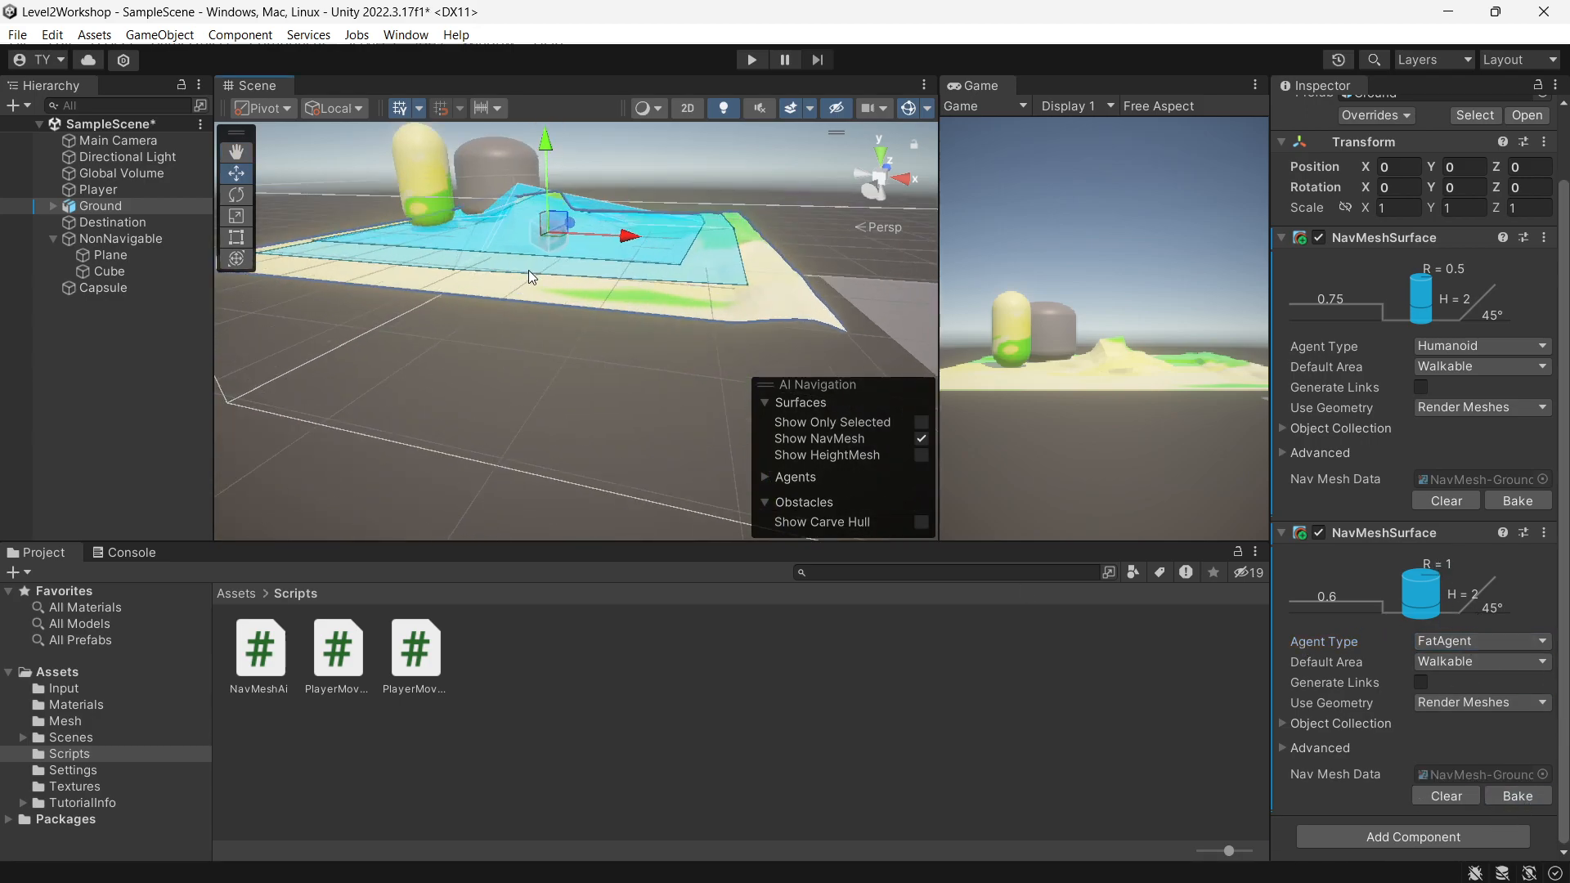
pyautogui.scroll(3, 530, 273)
pyautogui.keyDown('alt'); pyautogui.moveTo(507, 310); pyautogui.dragTo(501, 389); pyautogui.keyUp('alt')
pyautogui.moveTo(589, 270); pyautogui.dragTo(574, 391, button='middle')
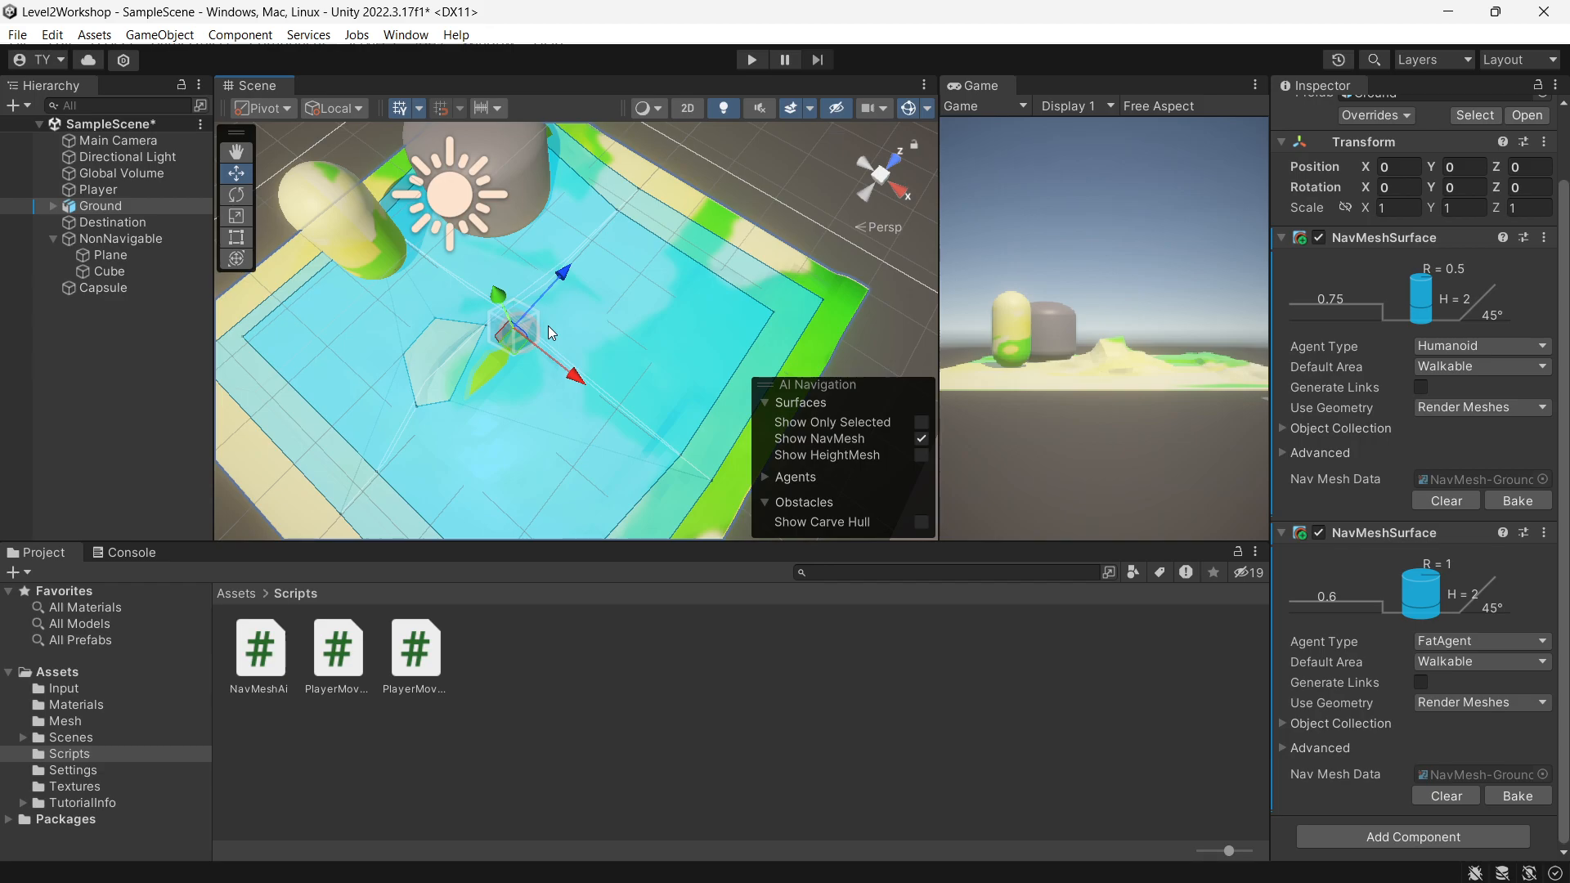
pyautogui.moveTo(482, 350); pyautogui.dragTo(568, 238, button='middle')
pyautogui.hotkey('ctrl', 's')
# Check the wide capsule's Nav Mesh Agent settings and shift the capsule along Z to about 1.03
pyautogui.click(27, 335)
pyautogui.moveTo(568, 245); pyautogui.dragTo(564, 204, button='right')
pyautogui.moveTo(564, 278); pyautogui.dragTo(510, 351, button='middle')
pyautogui.click(557, 280)
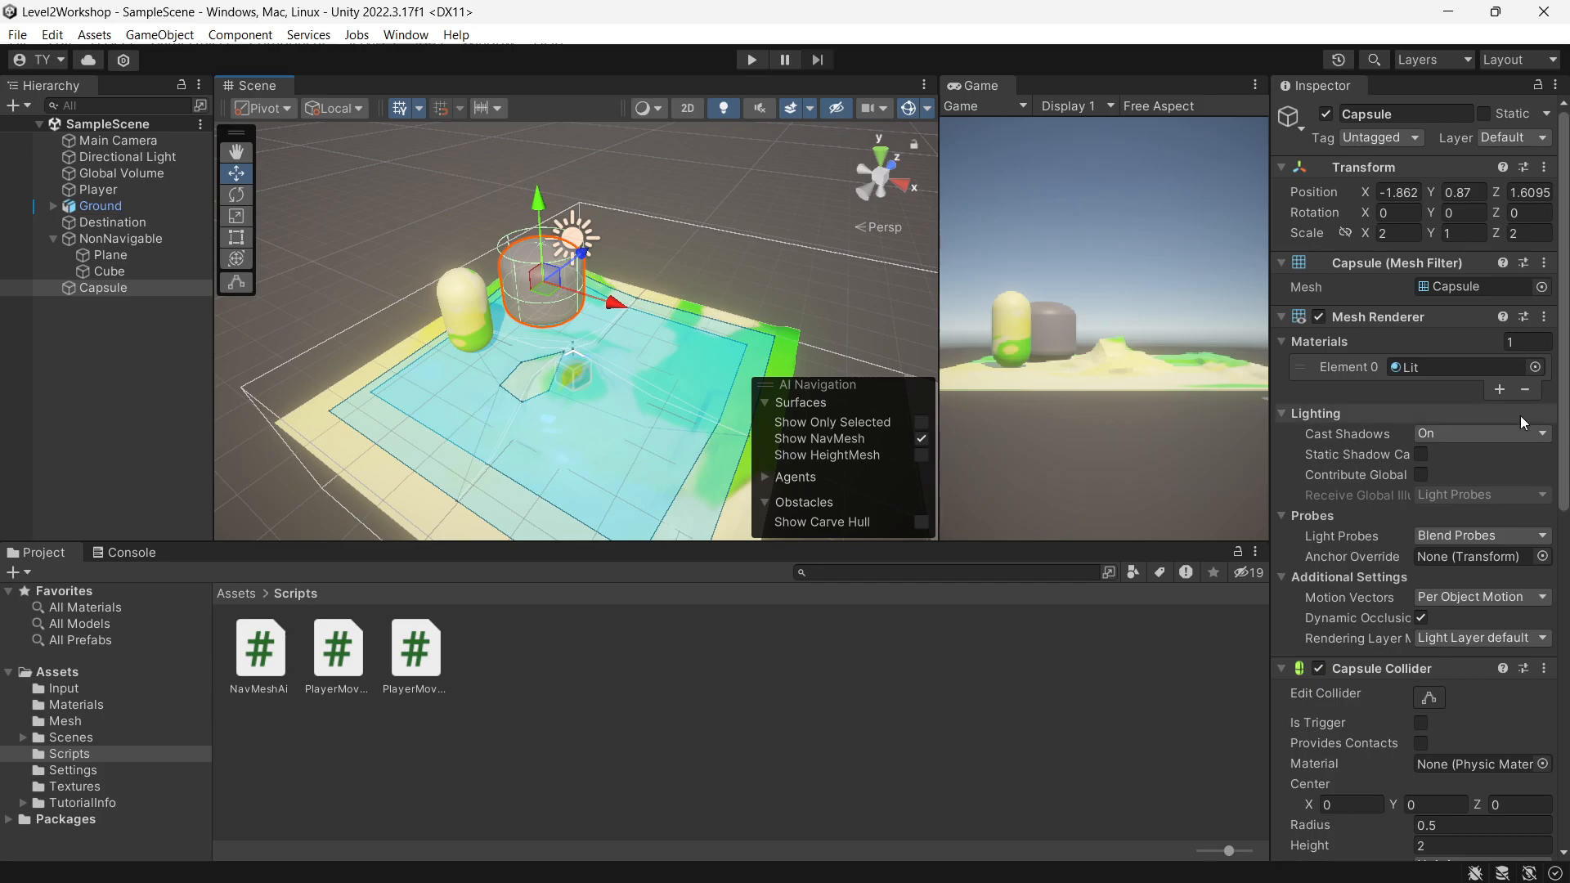
pyautogui.scroll(-10, 1531, 420)
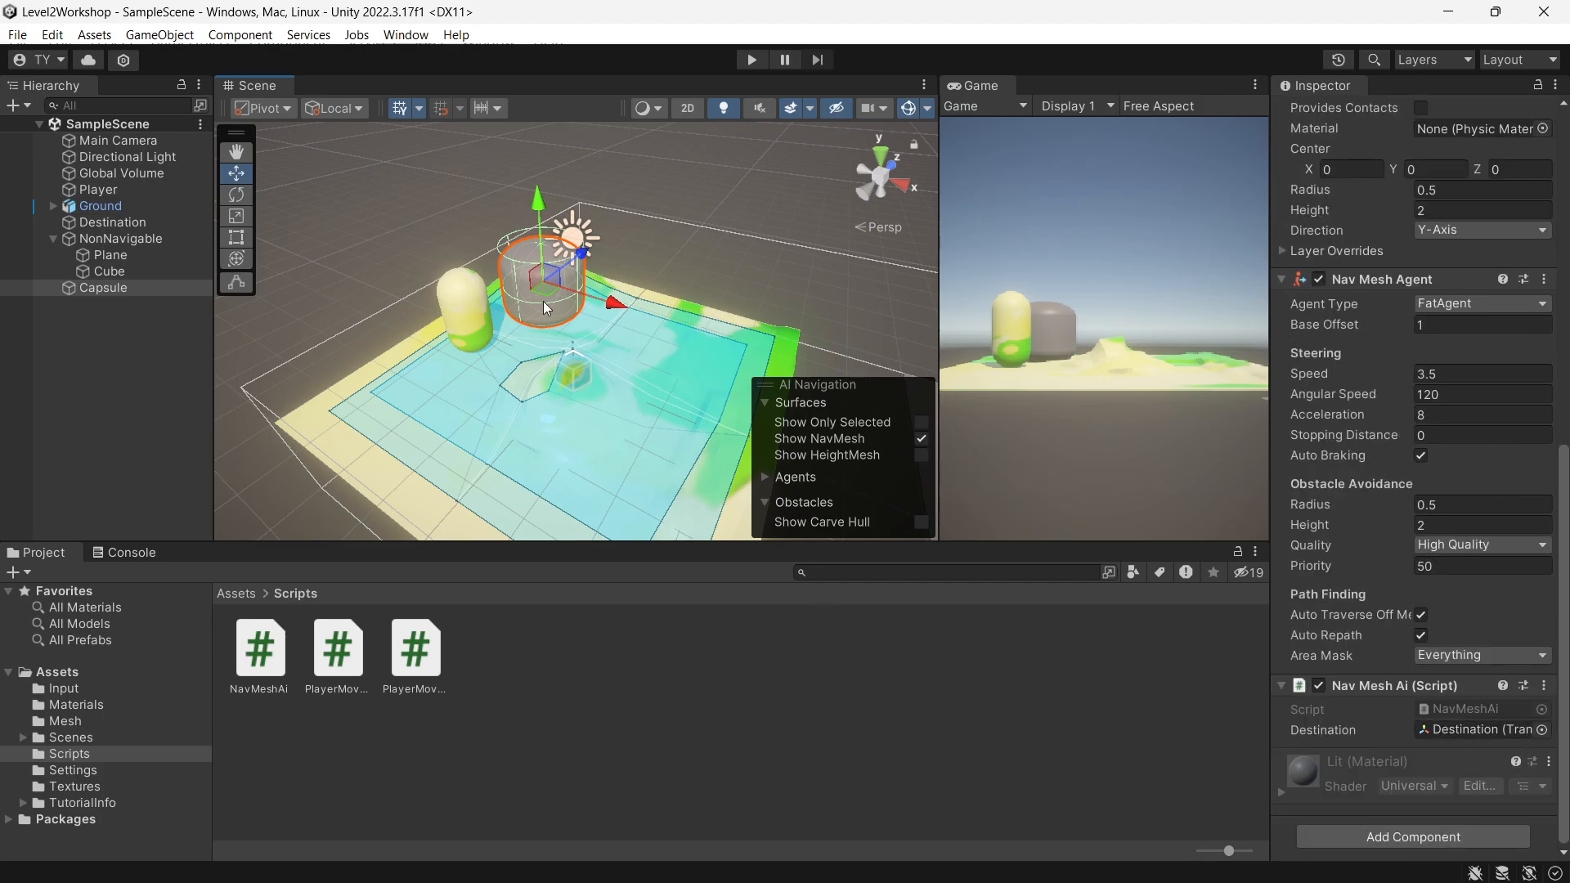
pyautogui.moveTo(570, 259); pyautogui.dragTo(556, 268)
pyautogui.moveTo(565, 357); pyautogui.dragTo(535, 375, button='middle')
# Play the scene to examine how the Player and wide capsule navigate, and stop it again
pyautogui.click(751, 60)
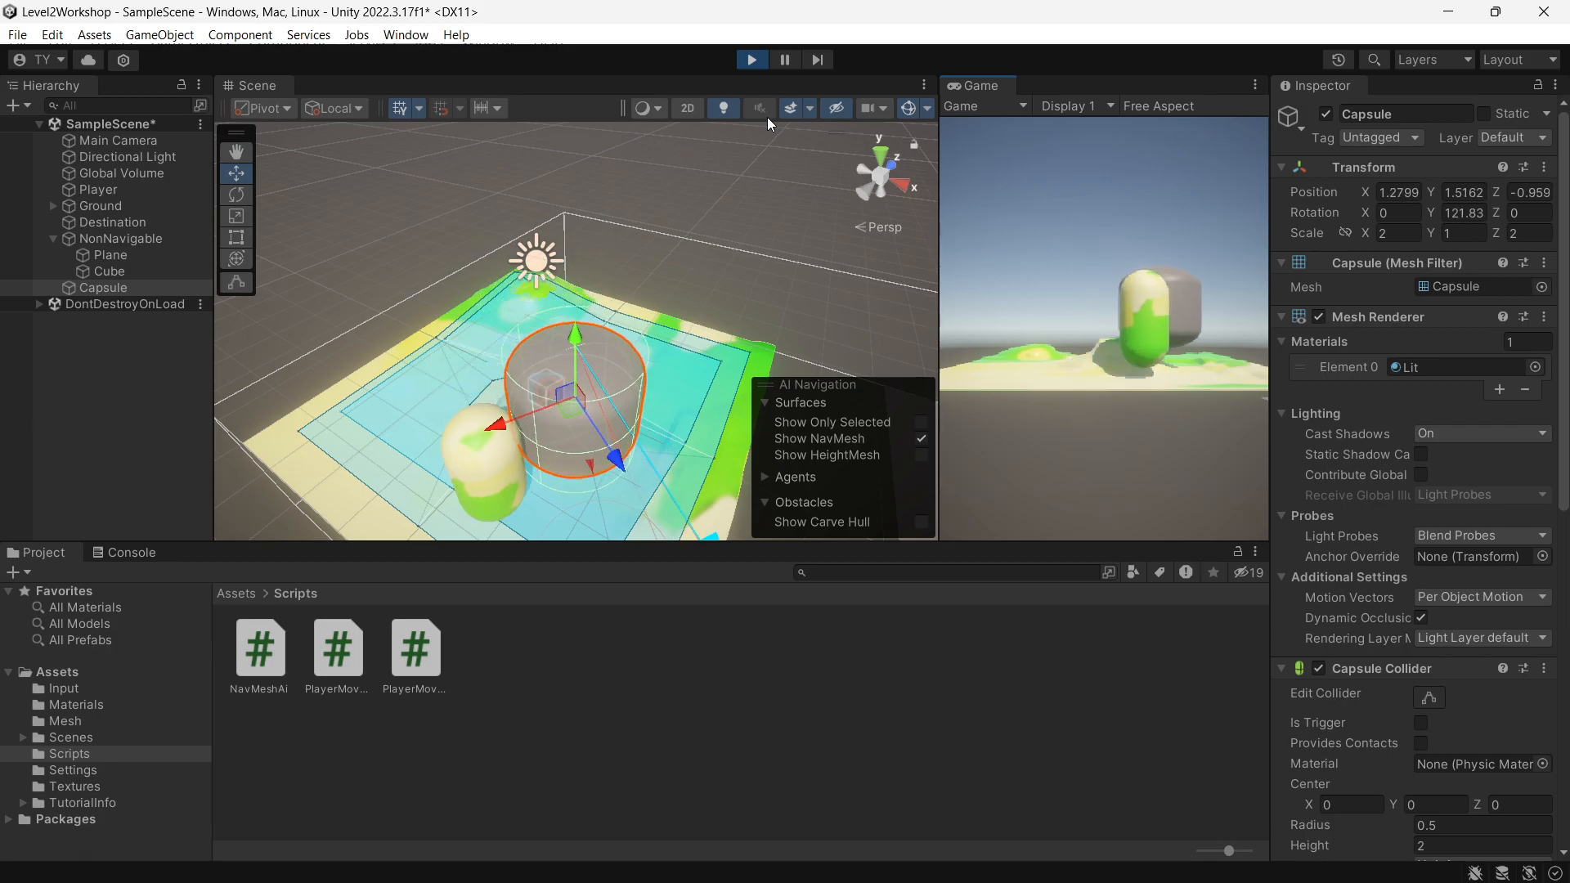
pyautogui.click(754, 63)
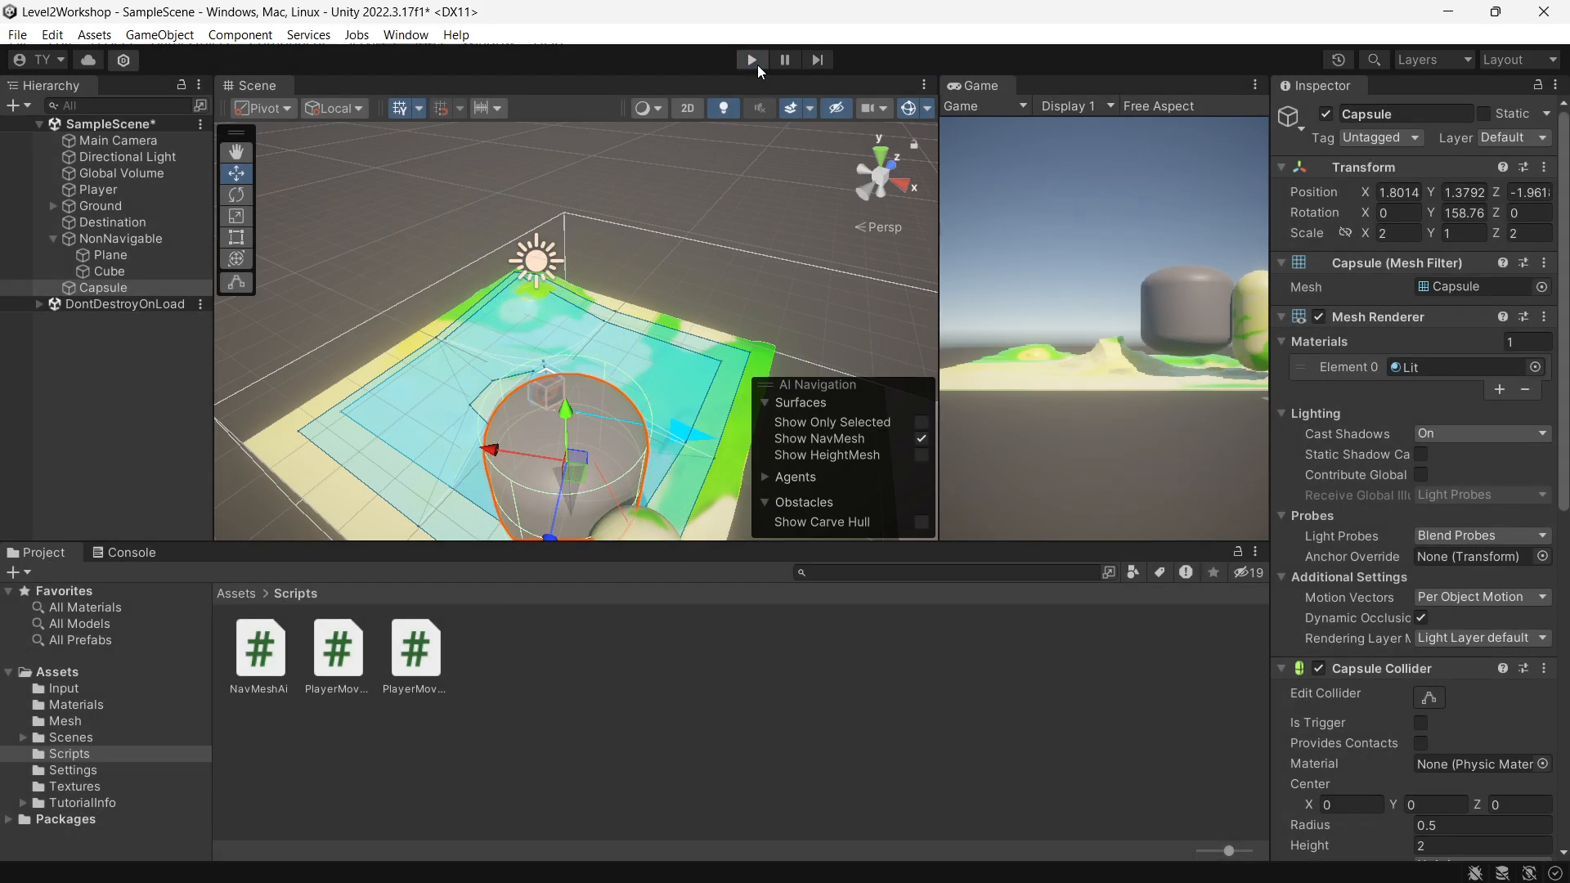
pyautogui.scroll(5, 474, 429)
pyautogui.moveTo(777, 208); pyautogui.dragTo(741, 277, button='right')
pyautogui.moveTo(741, 277); pyautogui.dragTo(605, 235, button='middle')
pyautogui.scroll(-4, 527, 389)
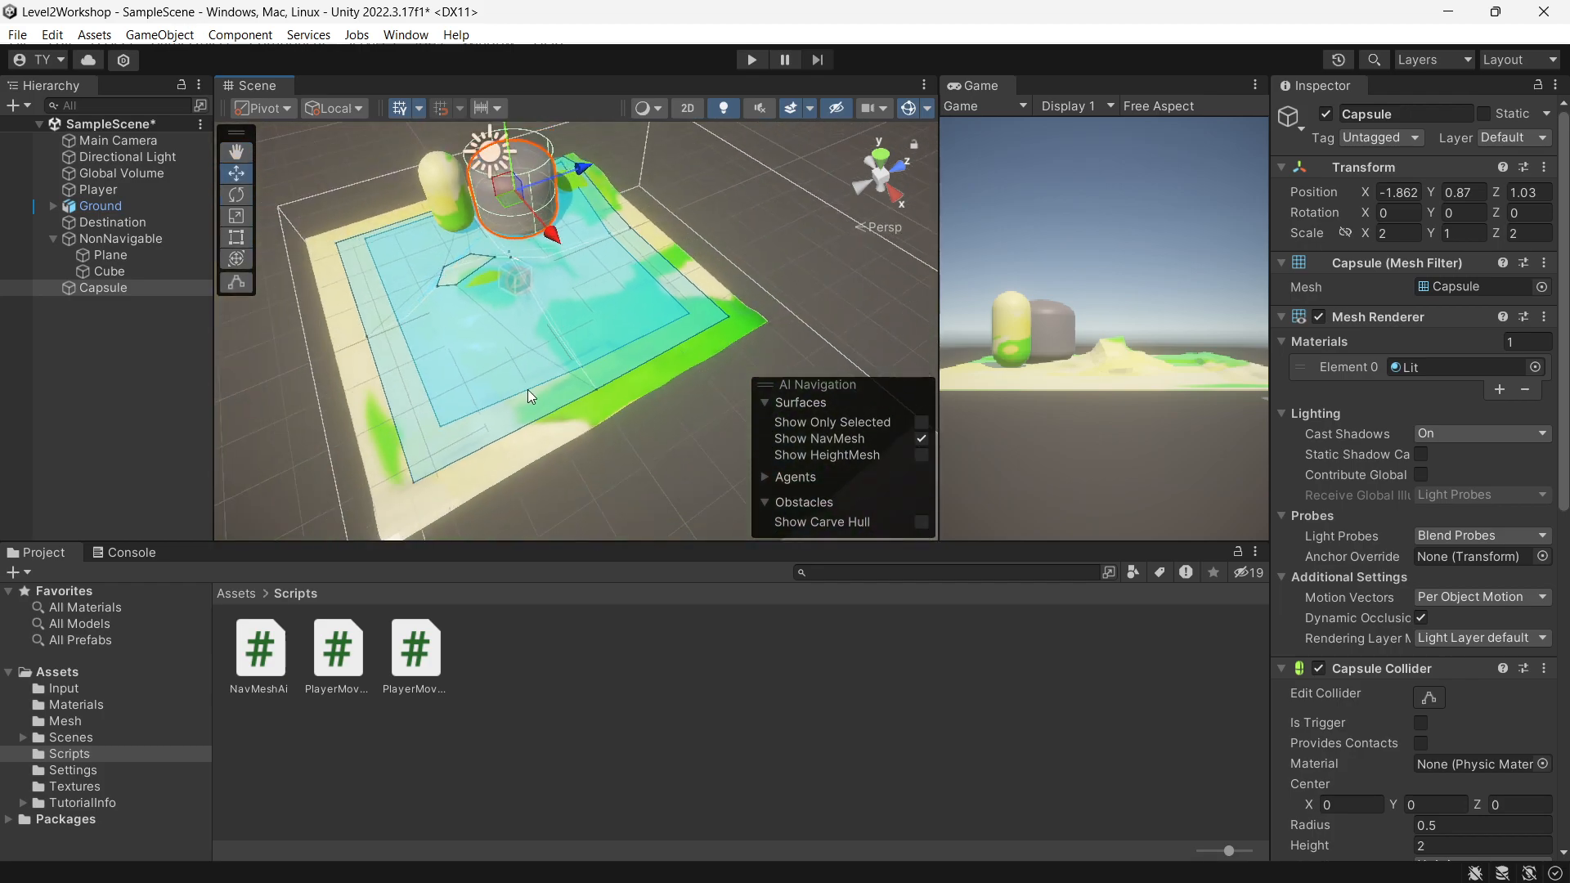
pyautogui.moveTo(524, 389); pyautogui.dragTo(561, 373, button='middle')
# Save the scene and create a new 3D Cube at the top level of the scene
pyautogui.hotkey('ctrl', 's')
pyautogui.click(12, 381)
pyautogui.rightClick(136, 363)
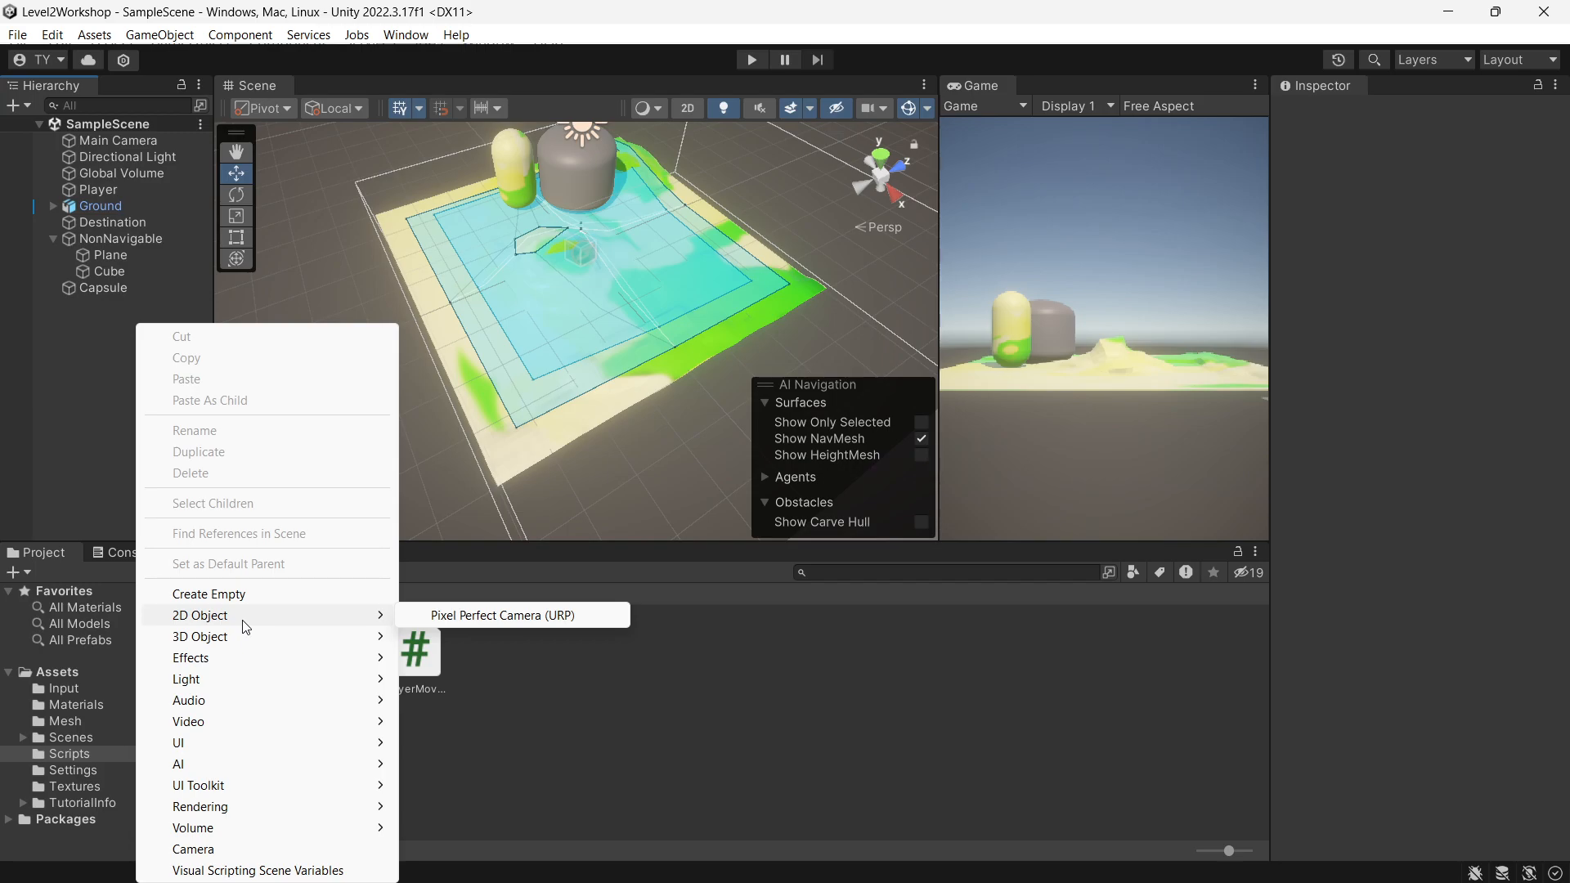
pyautogui.moveTo(229, 638)
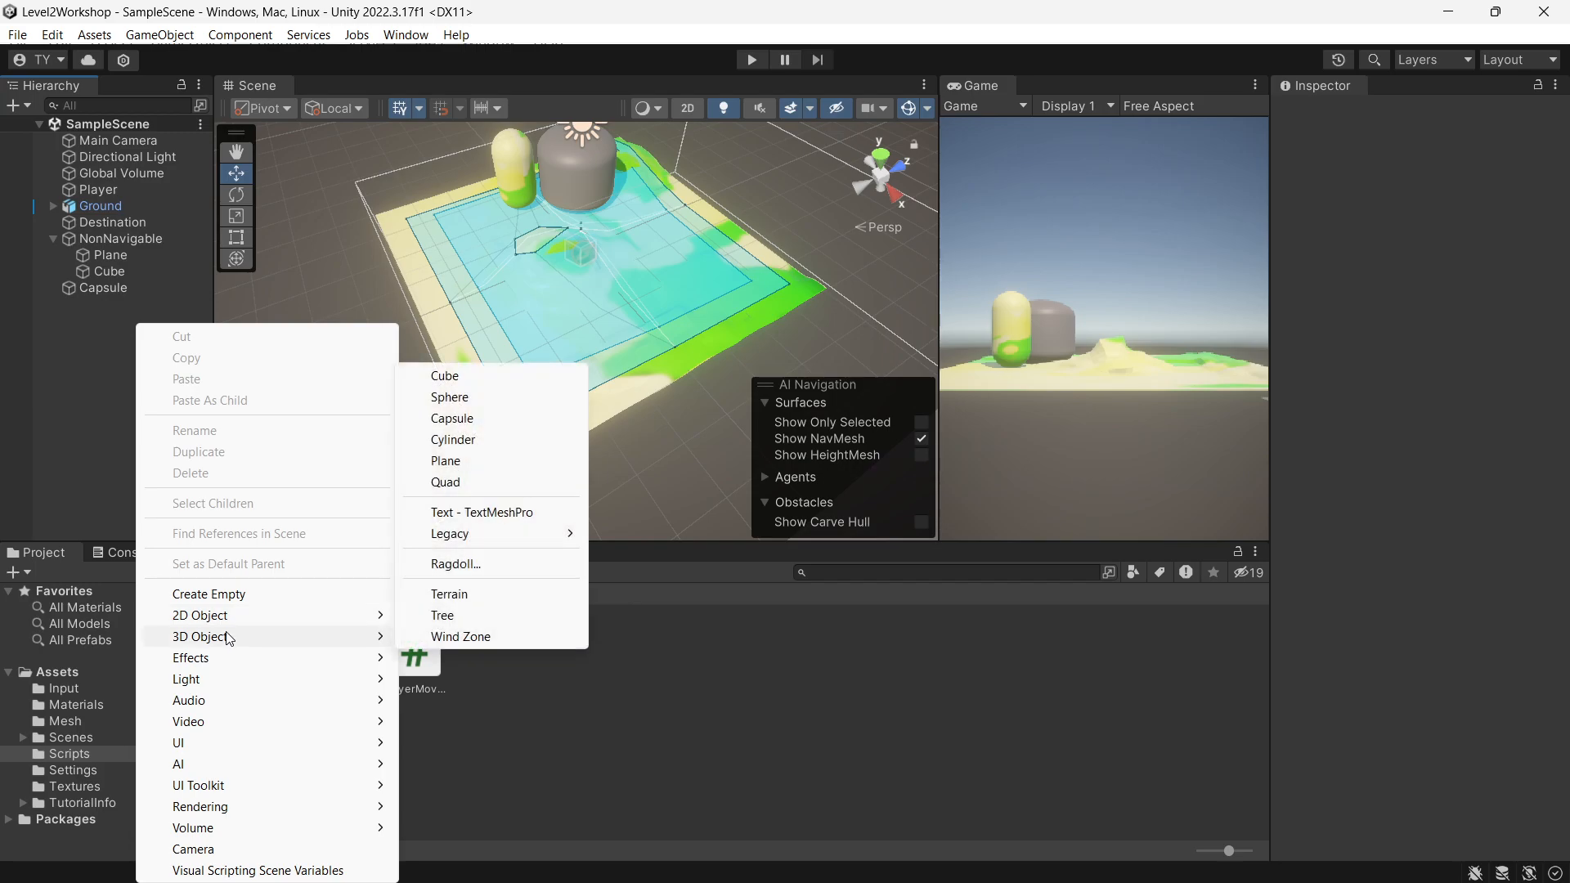
pyautogui.click(470, 376)
pyautogui.moveTo(577, 254); pyautogui.dragTo(603, 238, button='middle')
pyautogui.scroll(-1, 604, 238)
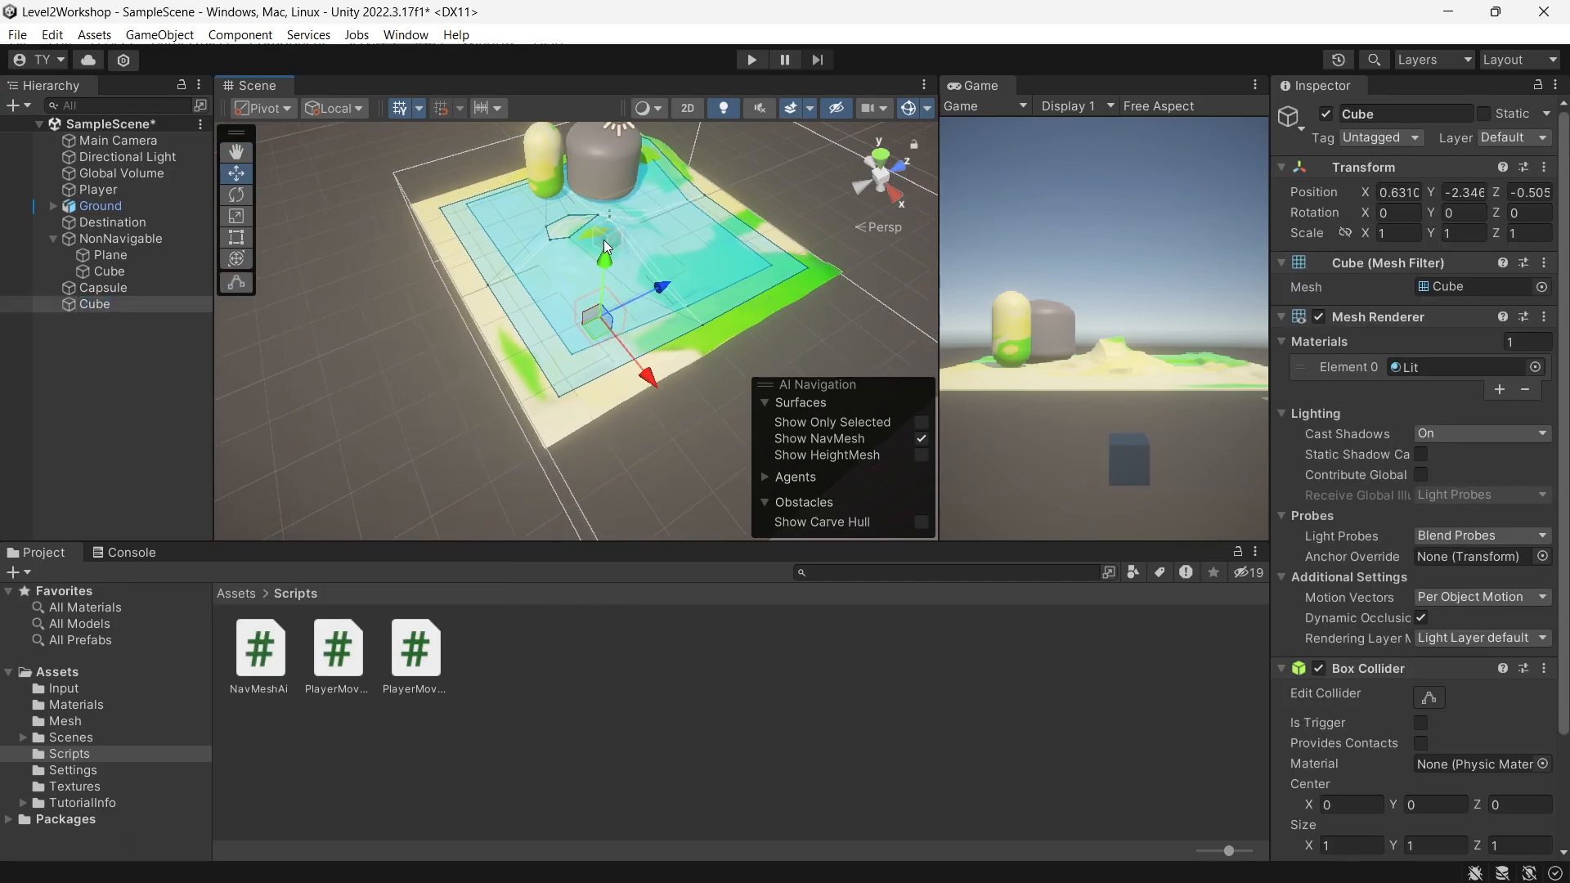
# Place the new cube at the Ground's edge, at about X 0.12, Y 0.58, Z -3.77
pyautogui.click(604, 242)
pyautogui.click(94, 303)
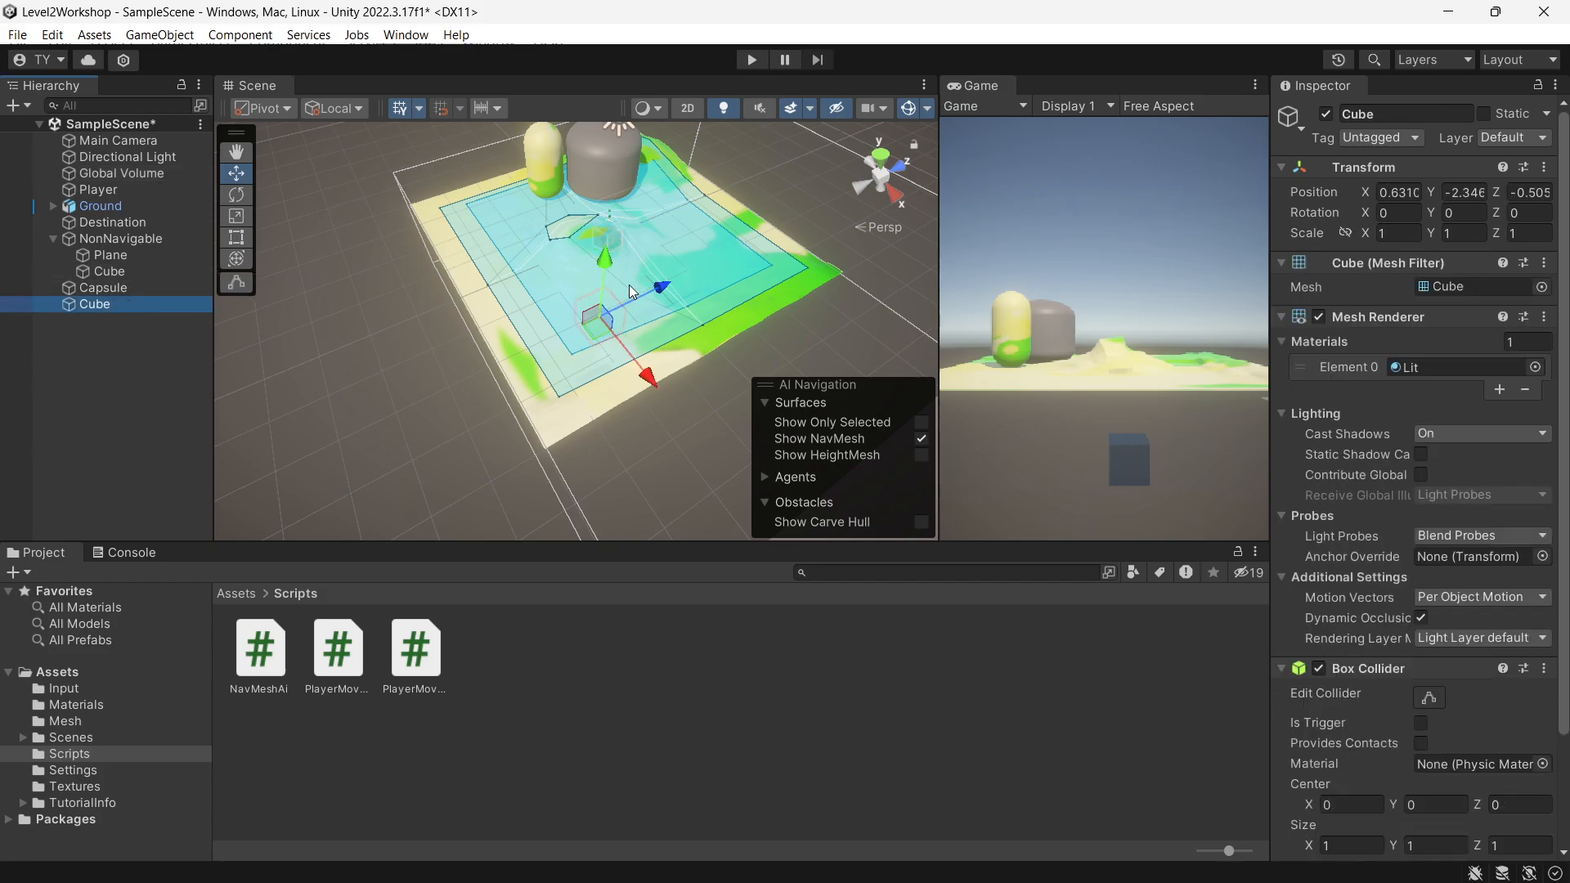
pyautogui.moveTo(630, 284); pyautogui.dragTo(604, 153)
pyautogui.moveTo(605, 225); pyautogui.dragTo(425, 336, button='middle')
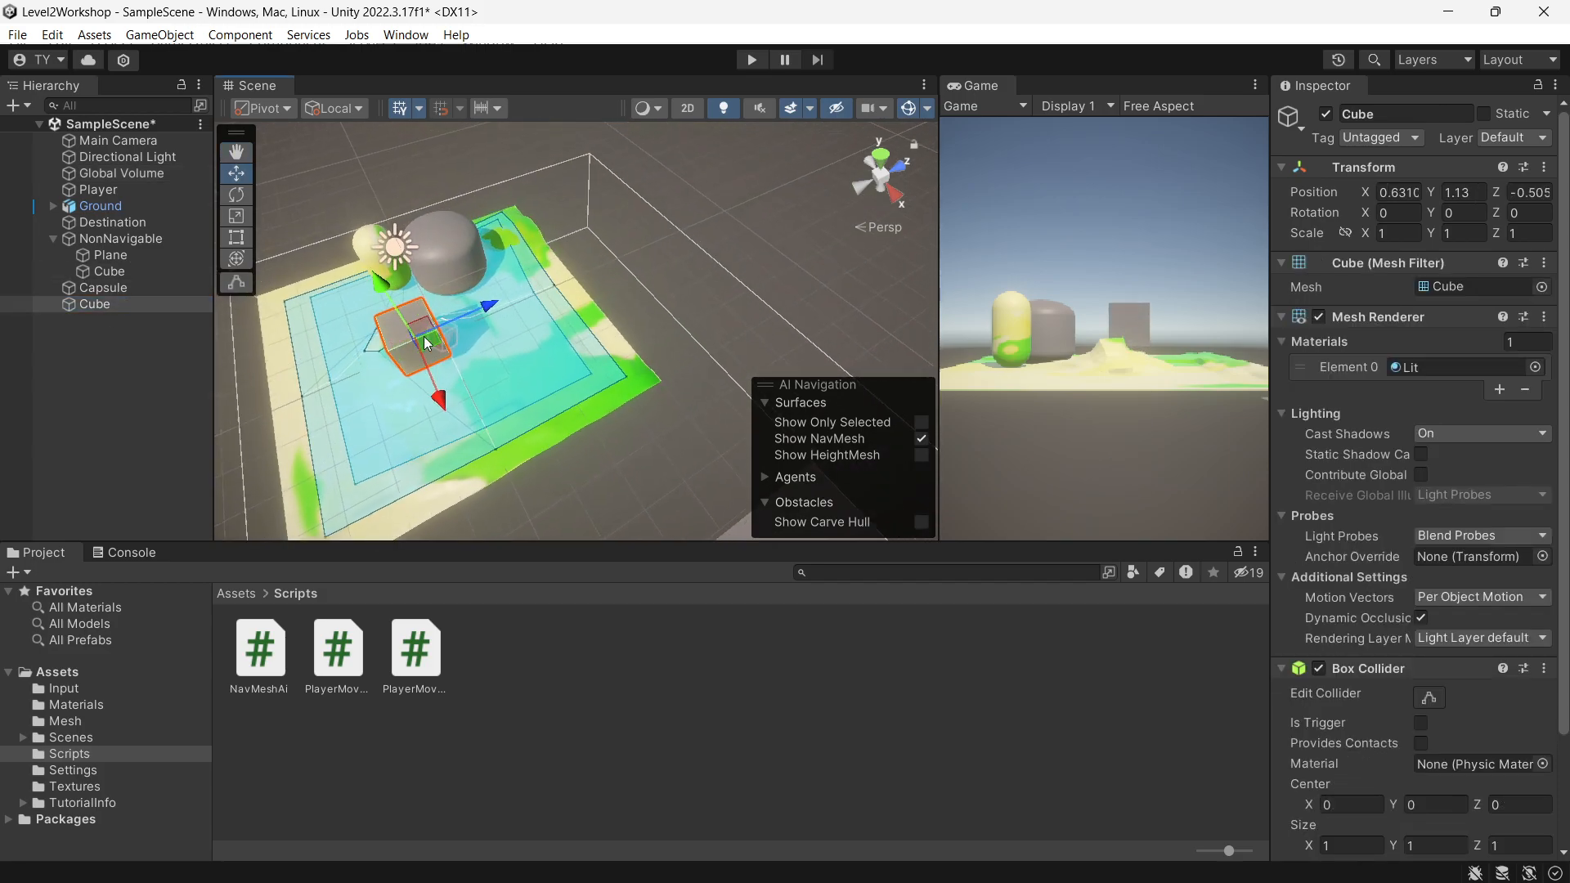
pyautogui.moveTo(463, 314); pyautogui.dragTo(378, 466)
pyautogui.moveTo(376, 459); pyautogui.dragTo(651, 356, button='middle')
pyautogui.scroll(4, 650, 356)
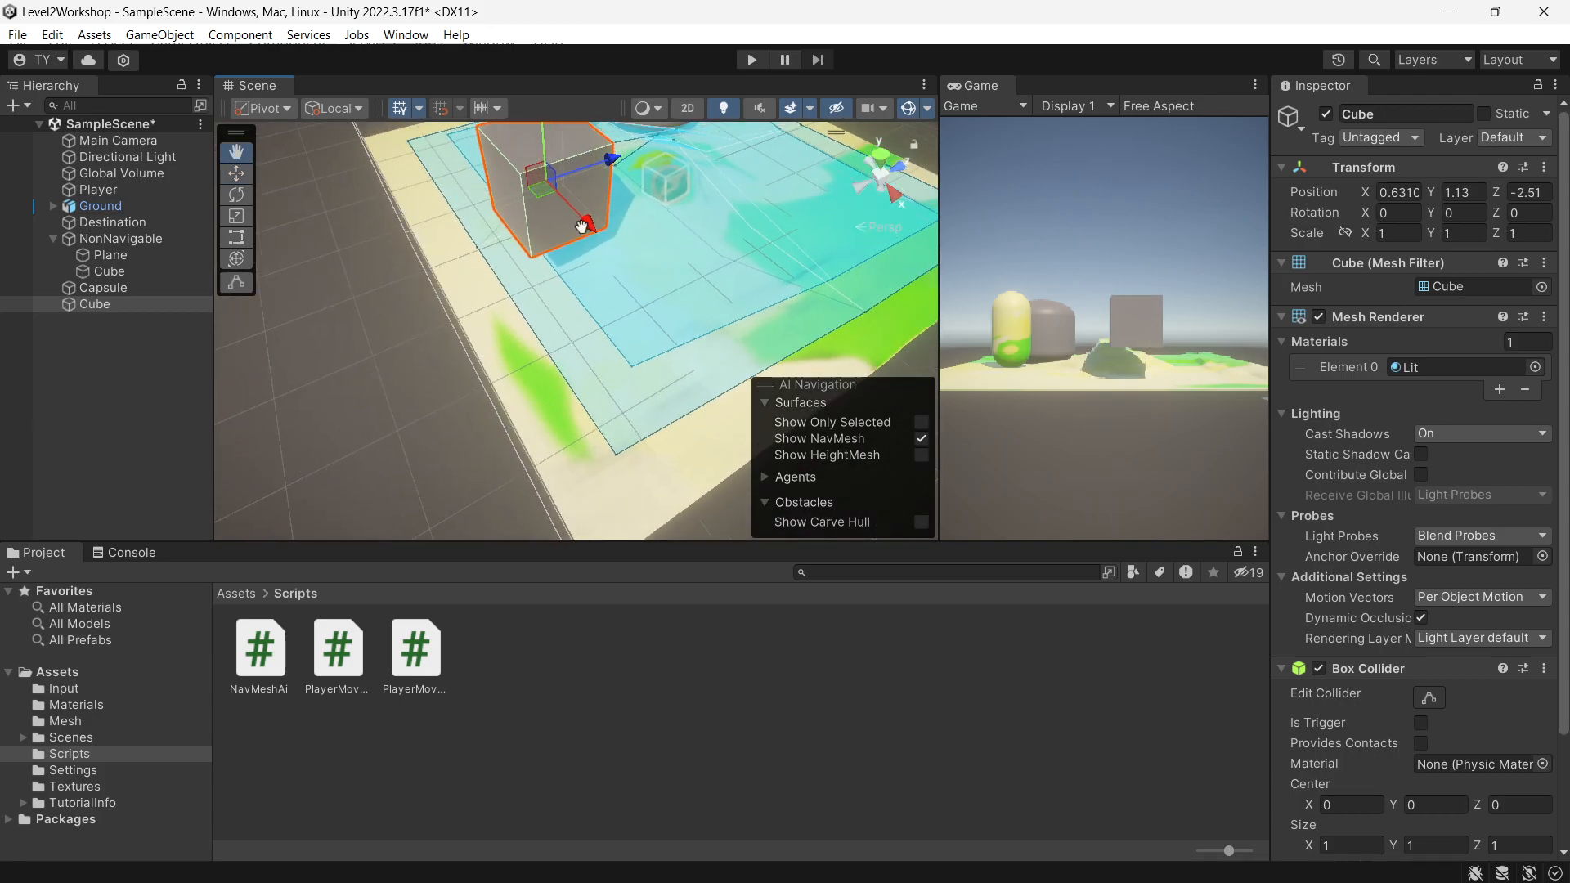
pyautogui.moveTo(587, 225); pyautogui.dragTo(510, 350, button='middle')
pyautogui.moveTo(546, 268); pyautogui.dragTo(462, 360)
pyautogui.moveTo(462, 360); pyautogui.dragTo(496, 363, button='middle')
pyautogui.moveTo(451, 192); pyautogui.dragTo(368, 284)
pyautogui.moveTo(369, 282); pyautogui.dragTo(523, 268, button='right')
pyautogui.moveTo(680, 233); pyautogui.dragTo(445, 326, button='middle')
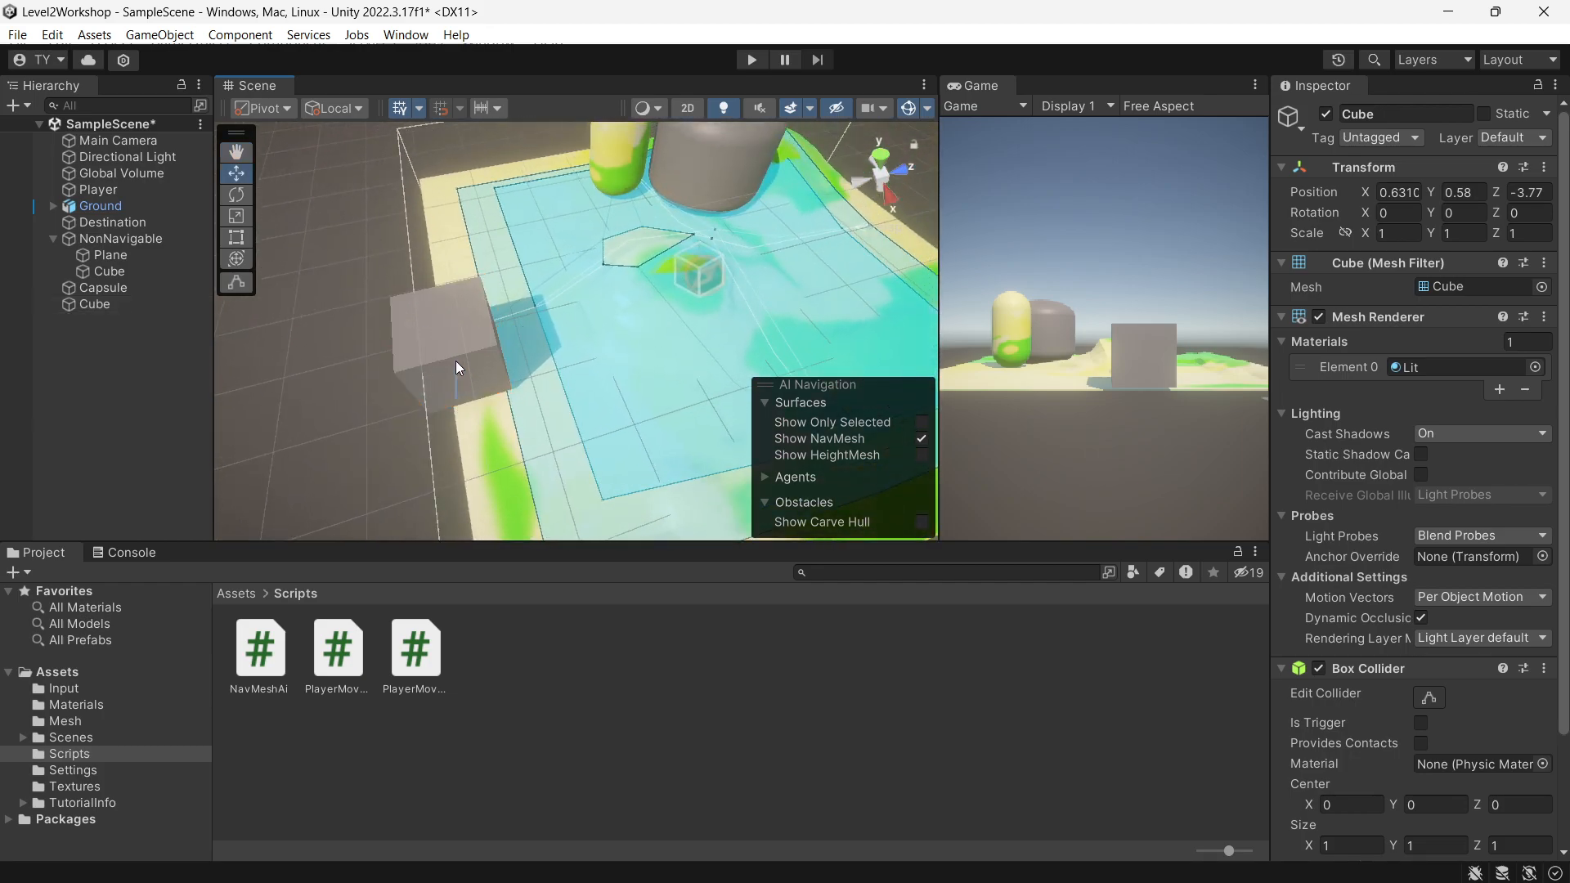
pyautogui.moveTo(473, 409); pyautogui.dragTo(464, 372)
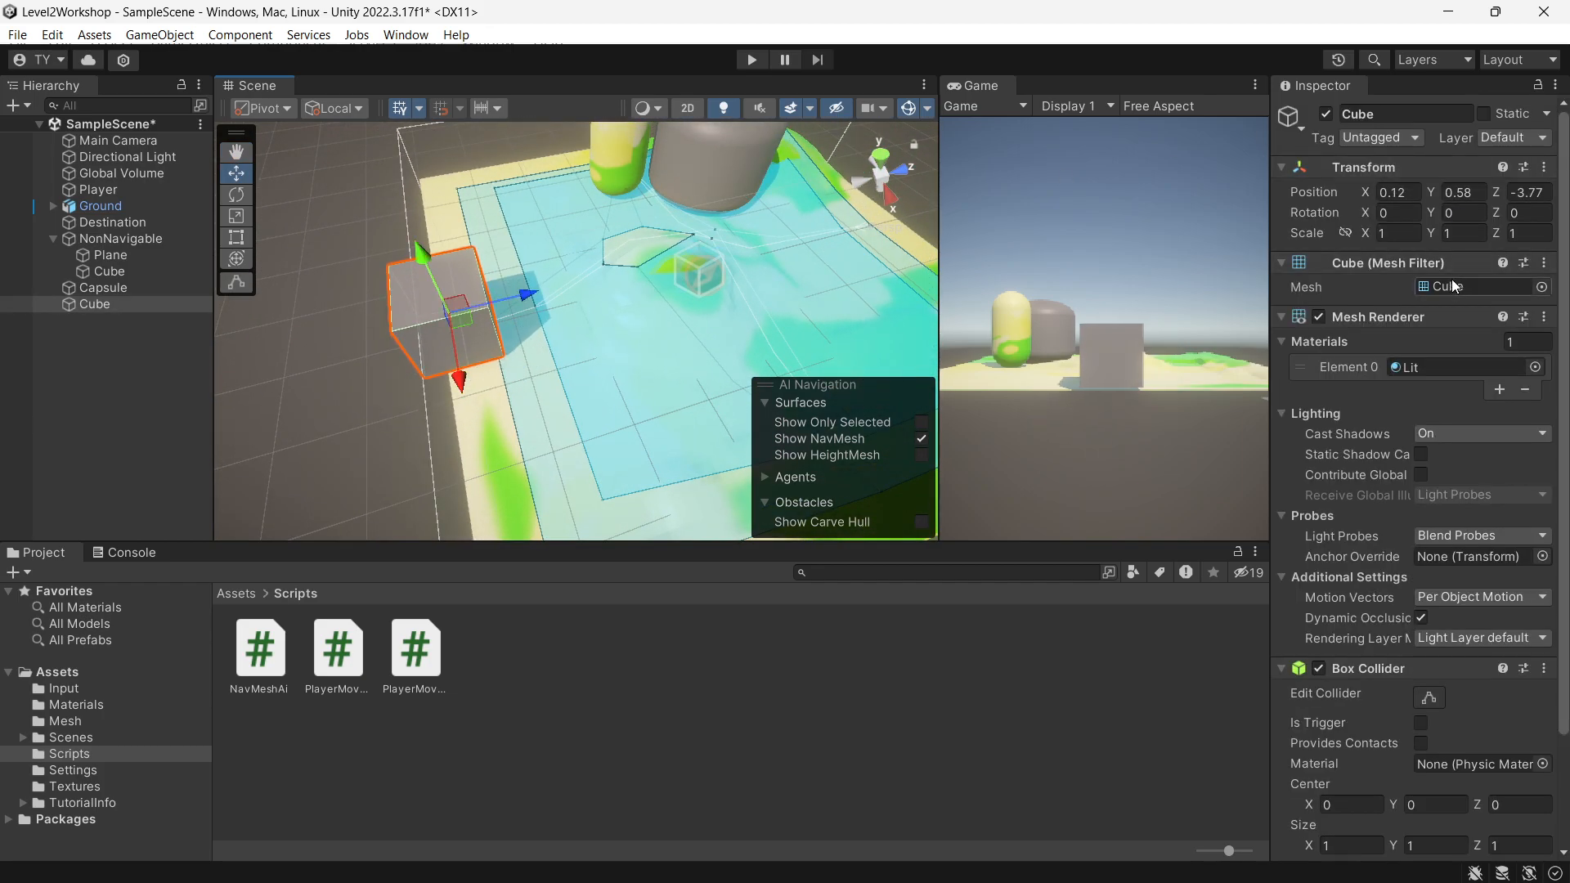
# Stretch the cube to a Z scale of about 3.05 and duplicate it, placing the copy at about Y 0.85, Z -0.18
pyautogui.moveTo(1496, 234); pyautogui.dragTo(2, 228)
pyautogui.moveTo(720, 297); pyautogui.dragTo(477, 374, button='middle')
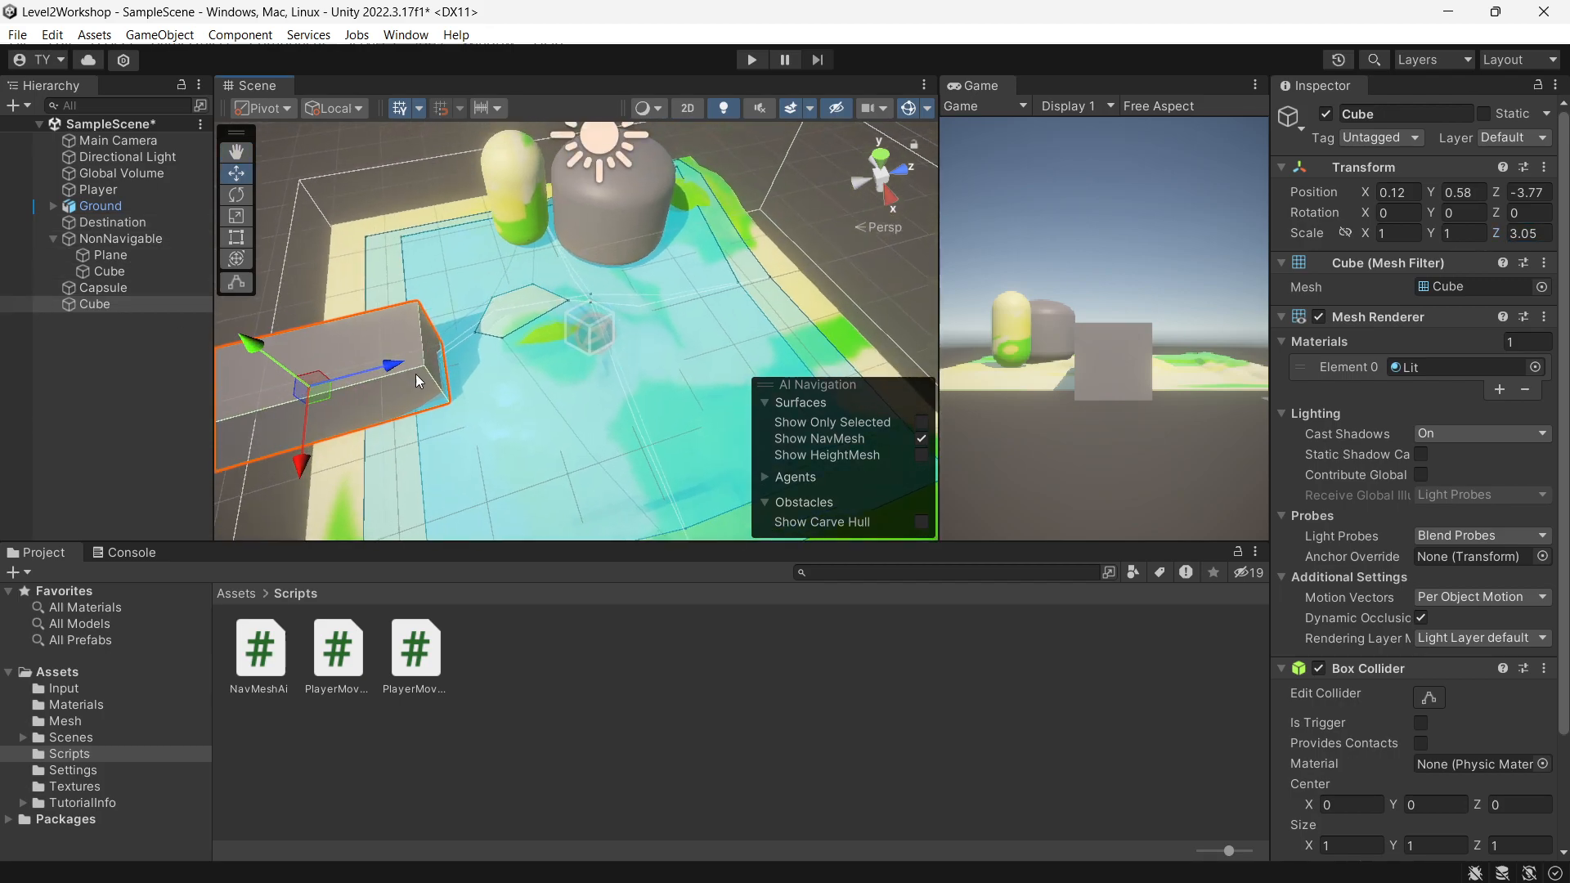
pyautogui.hotkey('ctrl', 'd')
pyautogui.moveTo(390, 371); pyautogui.dragTo(631, 320)
pyautogui.moveTo(581, 270); pyautogui.dragTo(577, 253)
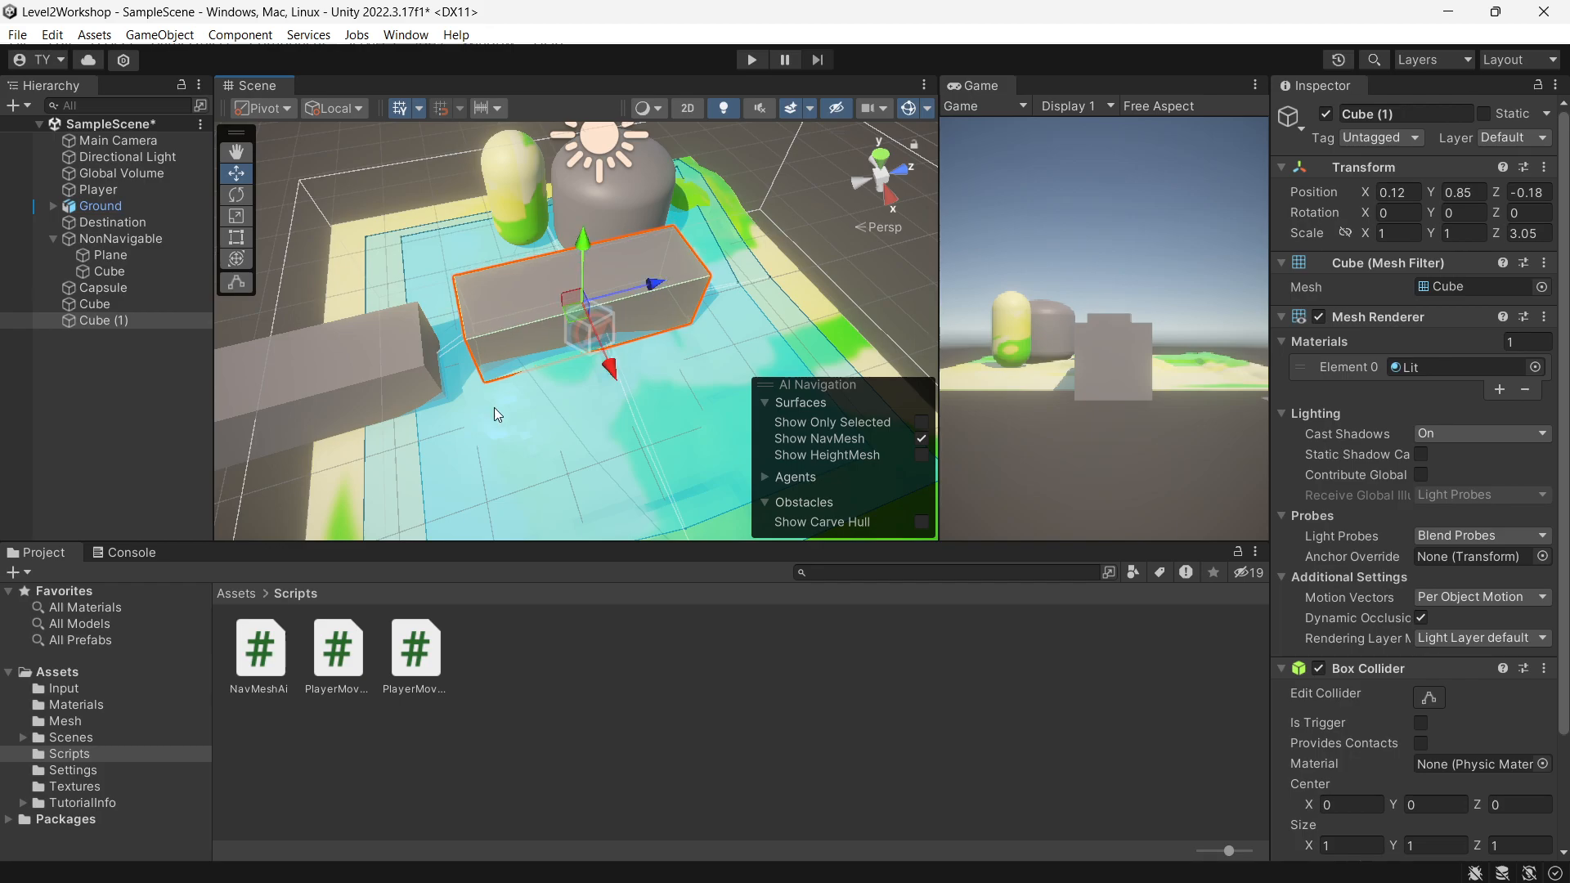
pyautogui.moveTo(494, 407); pyautogui.dragTo(509, 319, button='middle')
# Parent both stretched cubes under the NonNavigable object and save the scene
pyautogui.click(386, 292)
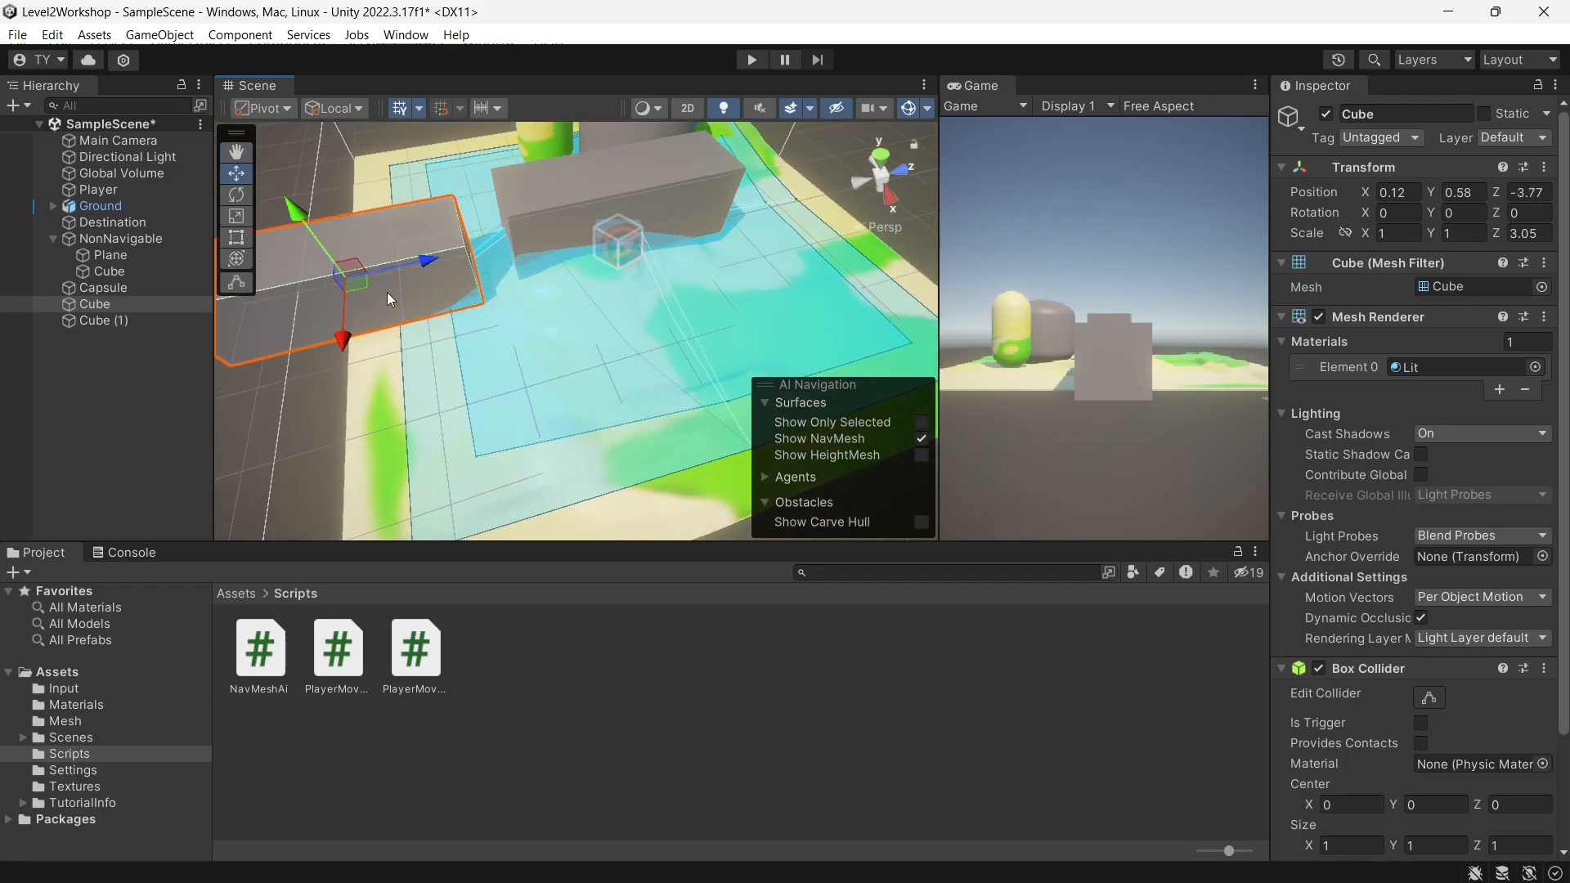
pyautogui.click(113, 322)
pyautogui.keyDown('ctrl'); pyautogui.click(110, 303); pyautogui.keyUp('ctrl')
pyautogui.moveTo(110, 303); pyautogui.dragTo(123, 239)
pyautogui.hotkey('ctrl', 's')
# Rebake the Ground's Humanoid NavMeshSurface with the two new cubes and frame the Ground in the scene view
pyautogui.click(100, 205)
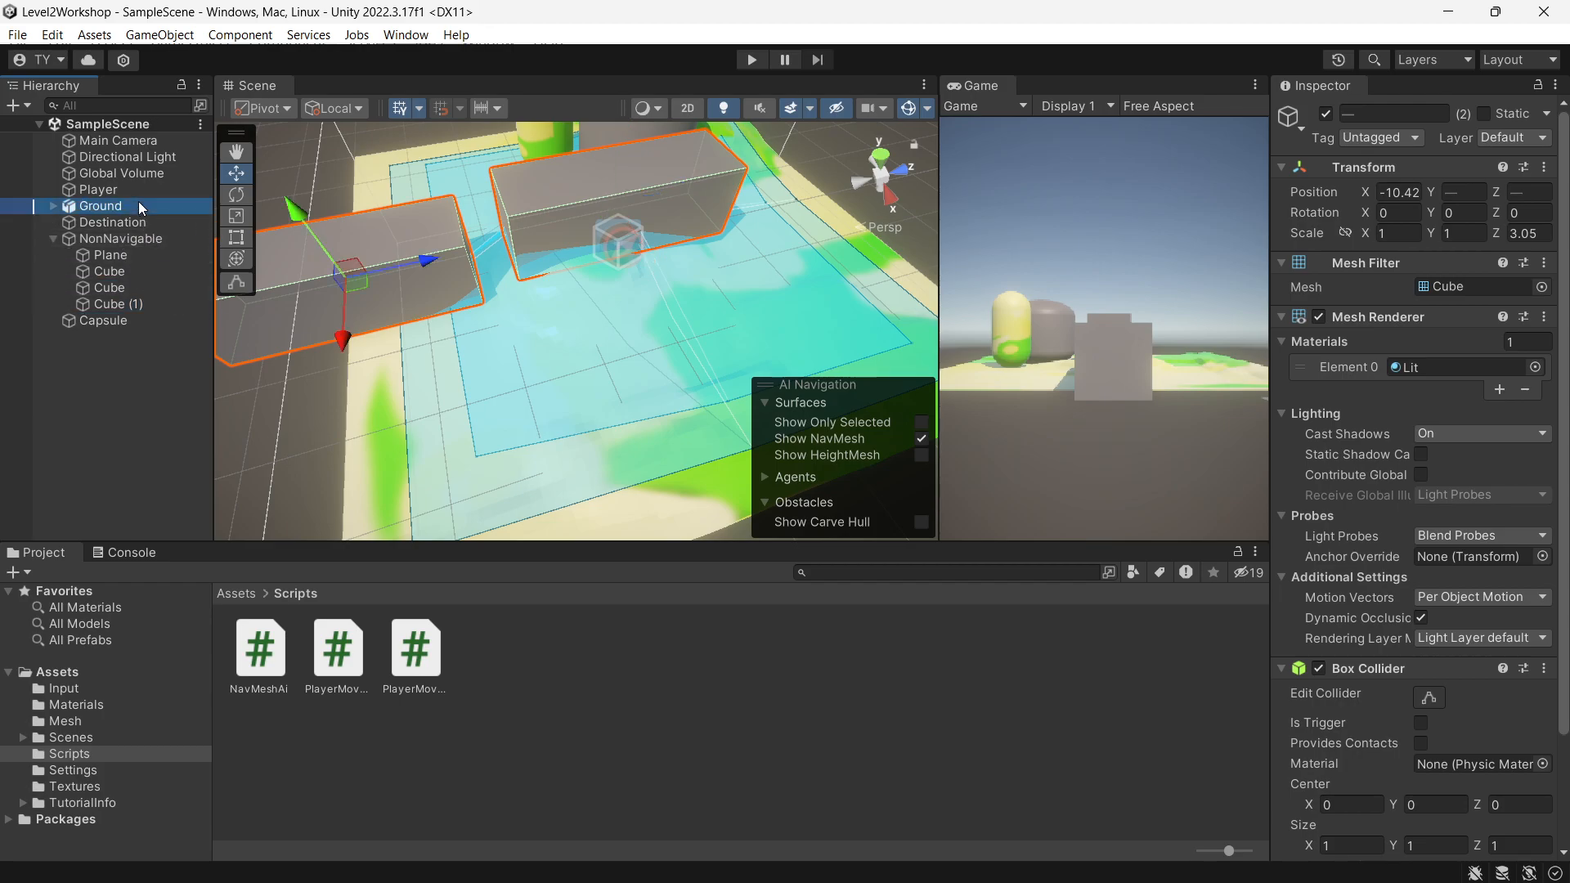
pyautogui.click(1515, 580)
pyautogui.press('f')
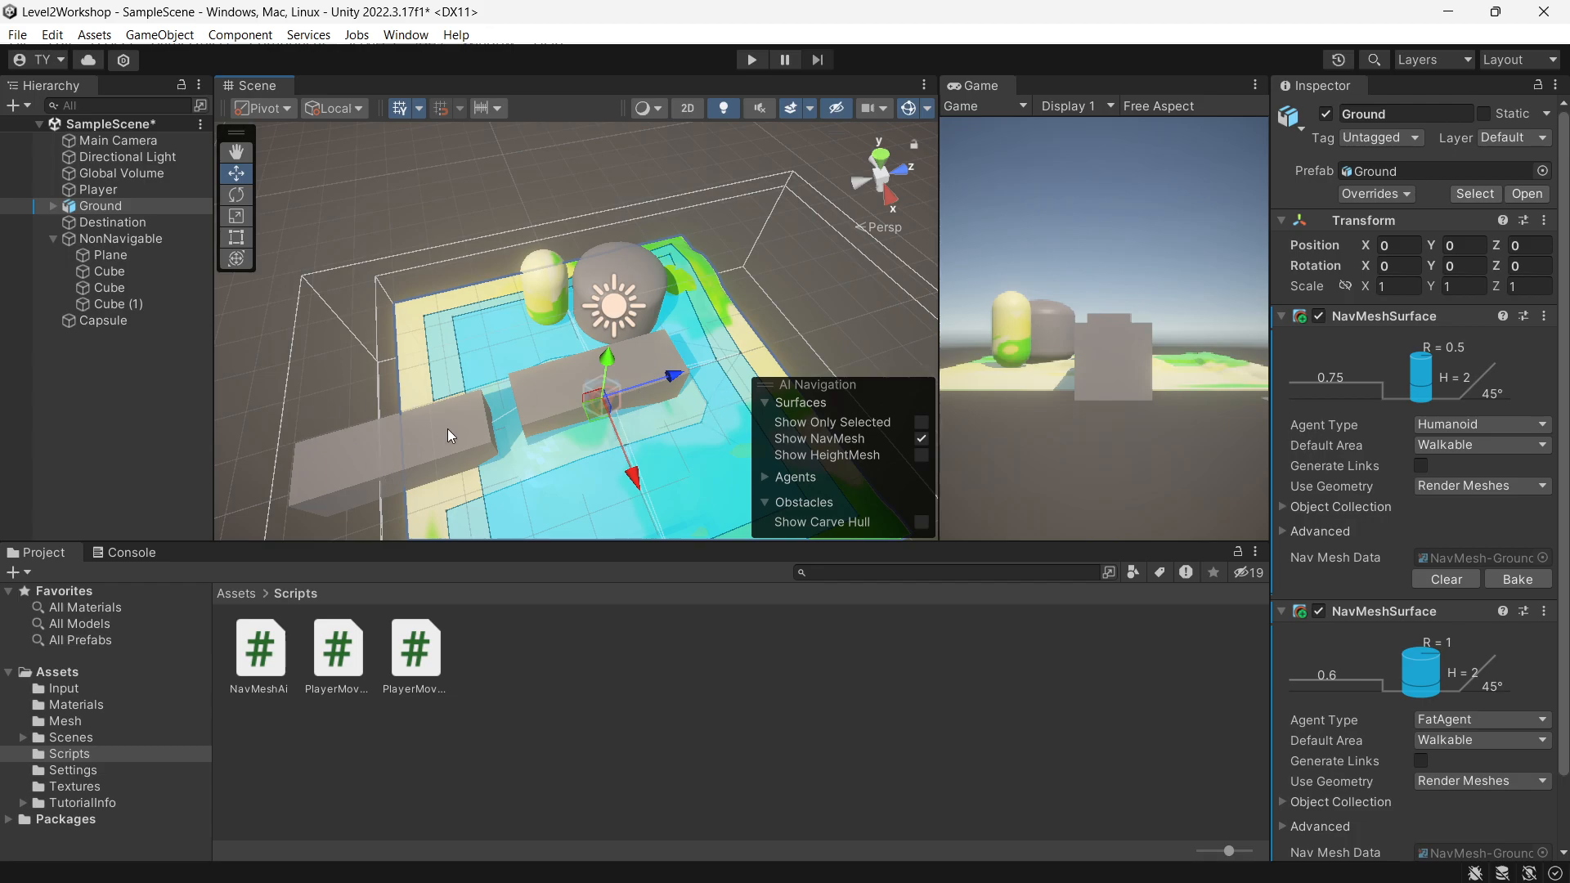
# Widen the gap by moving the outer stretched cube to about Z -7.29, and check NonNavigable's NavMeshModifier settings
pyautogui.click(453, 438)
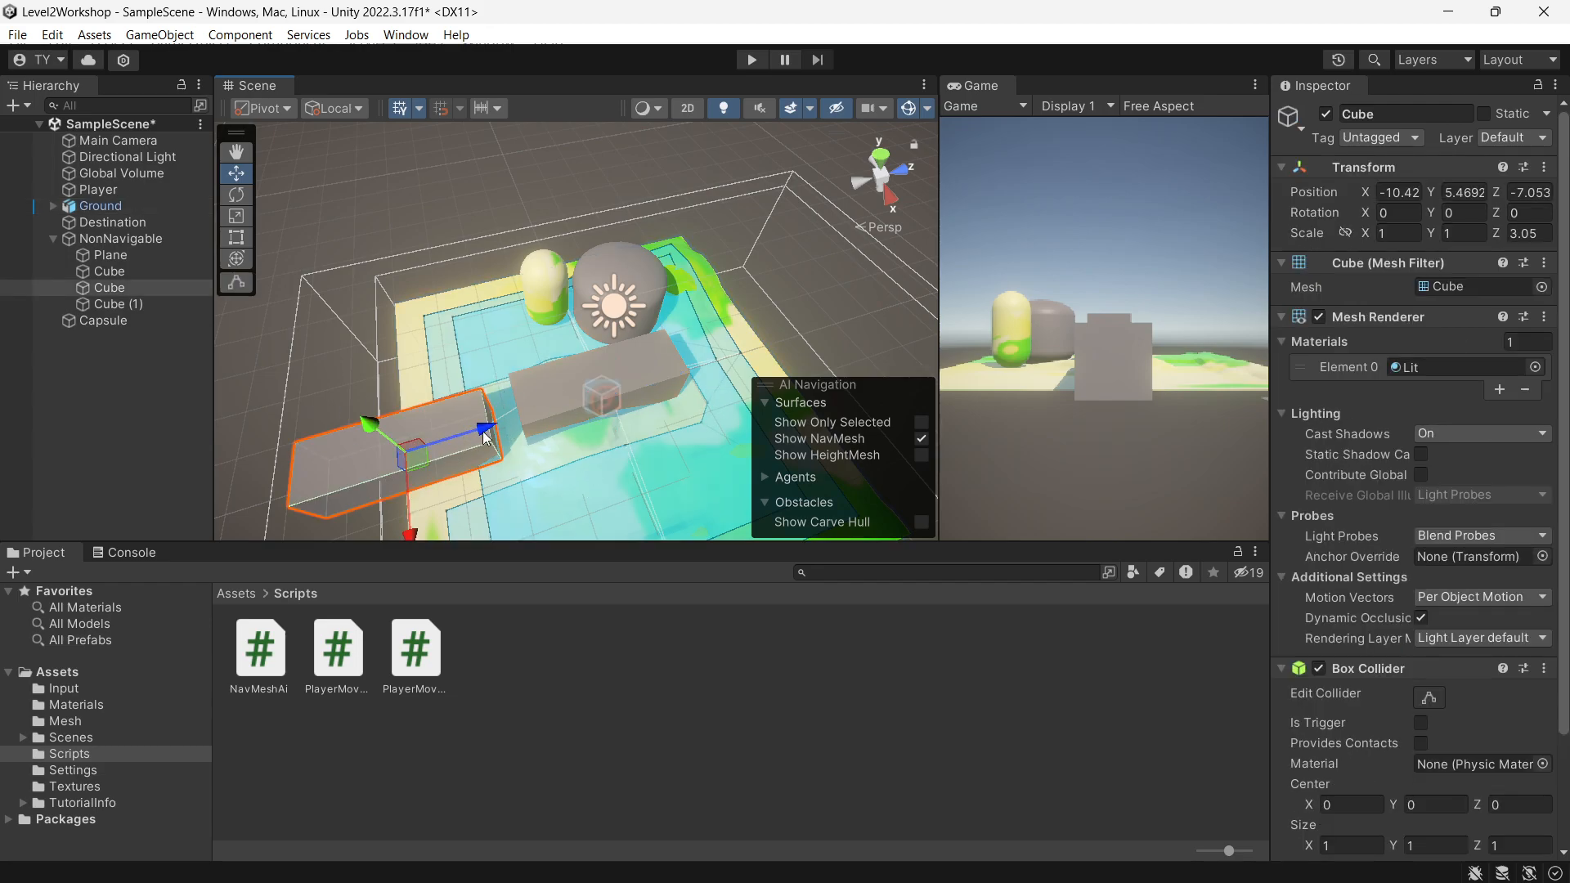
pyautogui.moveTo(485, 428); pyautogui.dragTo(471, 432)
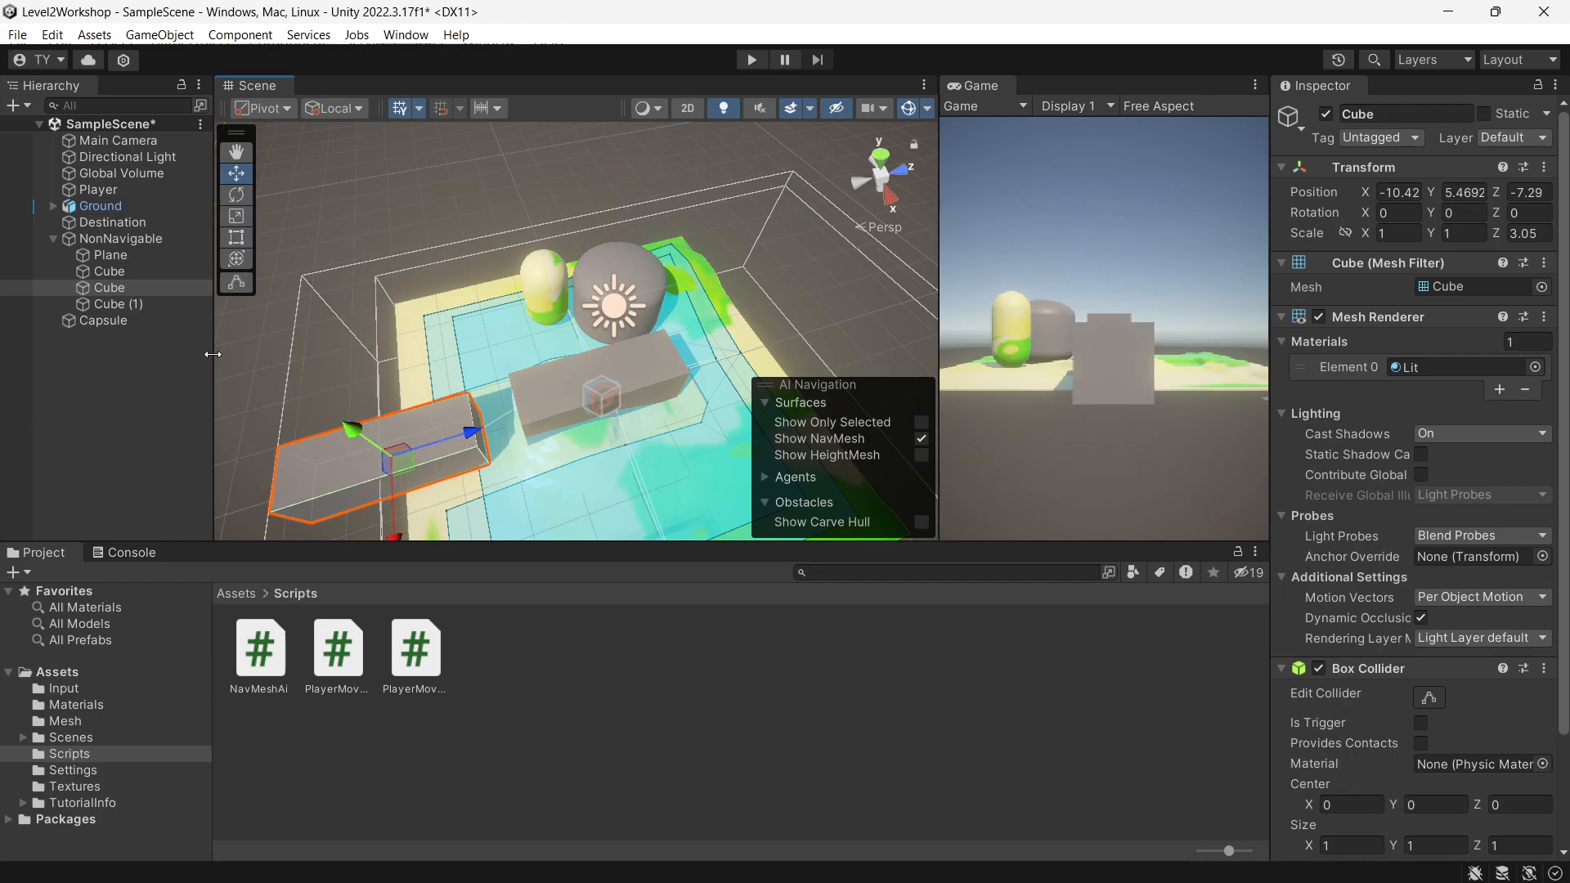
pyautogui.click(119, 238)
pyautogui.click(123, 320)
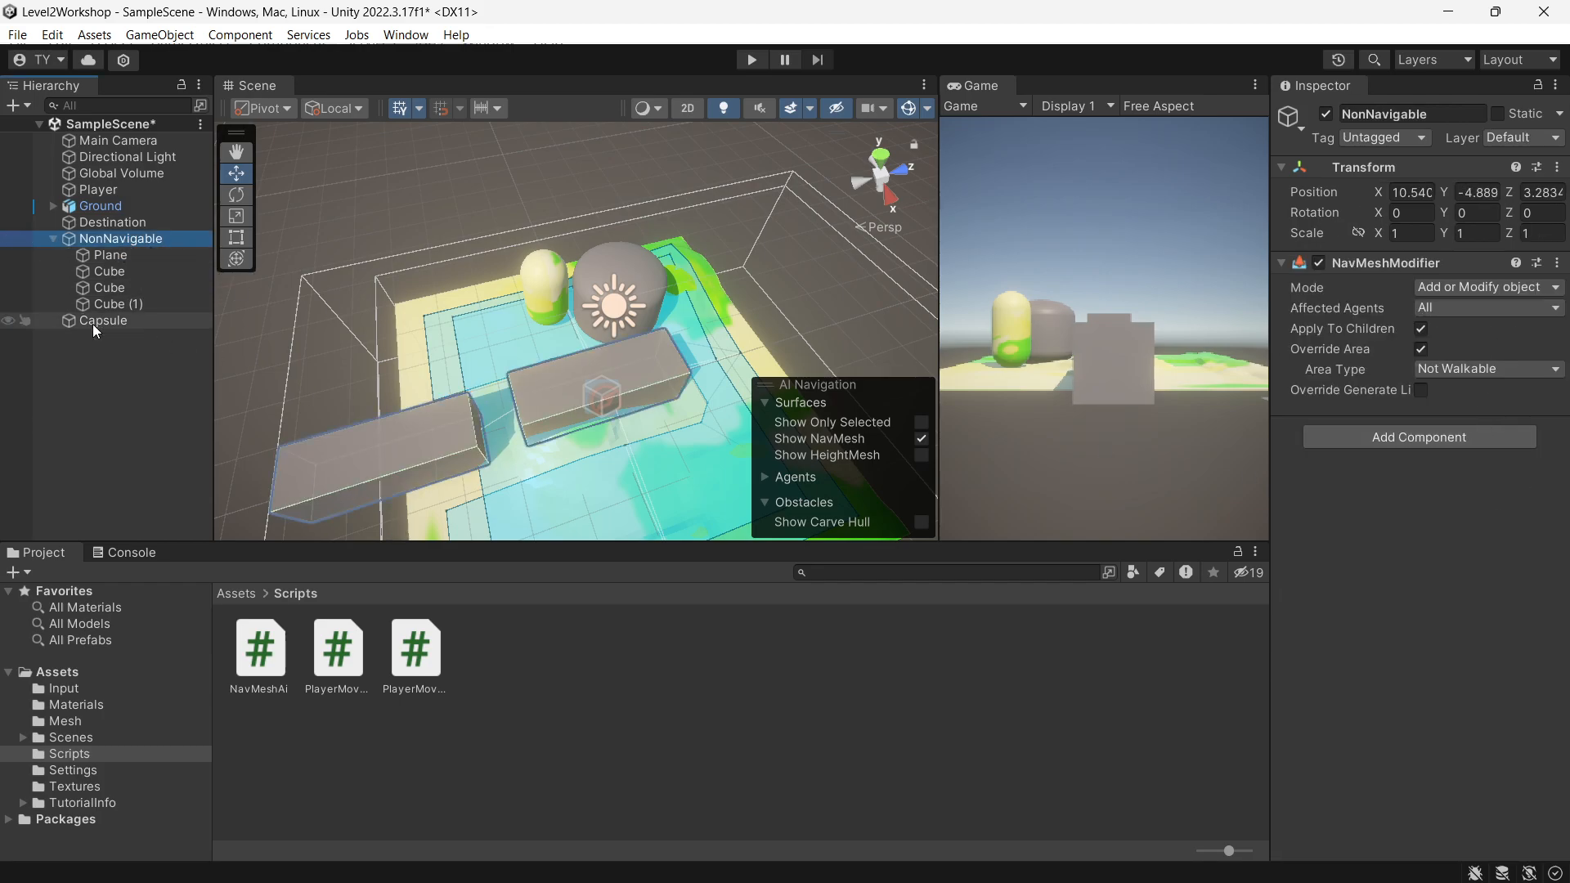
pyautogui.click(122, 303)
pyautogui.click(122, 237)
# Rebake both the Humanoid and FatAgent NavMeshSurfaces on the Ground and inspect the gap between the cubes
pyautogui.click(122, 206)
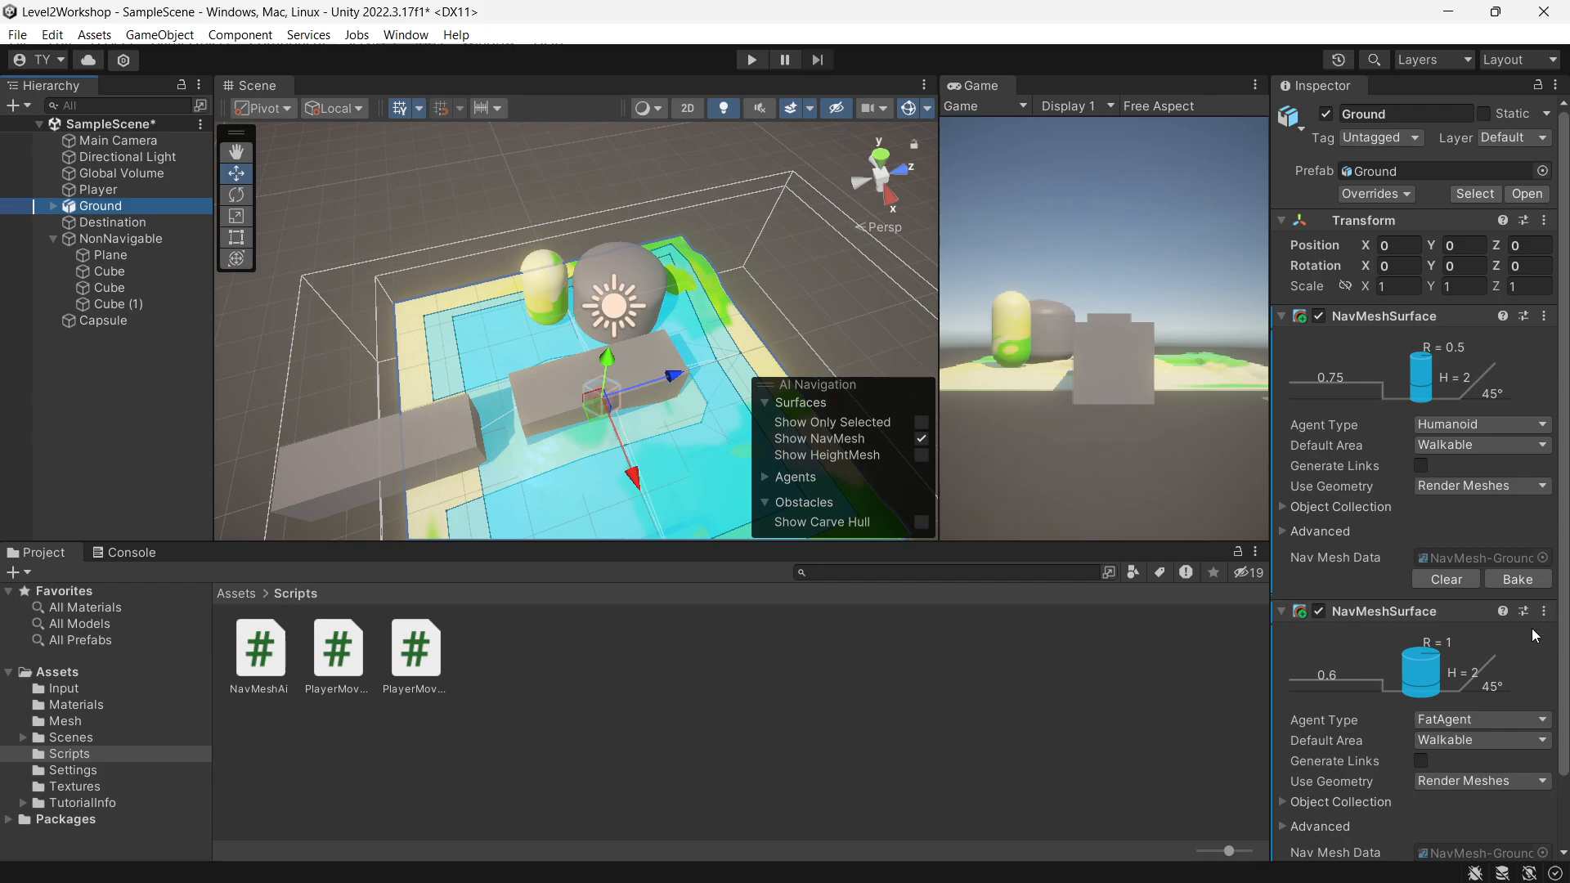
pyautogui.scroll(-2, 1533, 628)
pyautogui.click(1517, 502)
pyautogui.click(1521, 803)
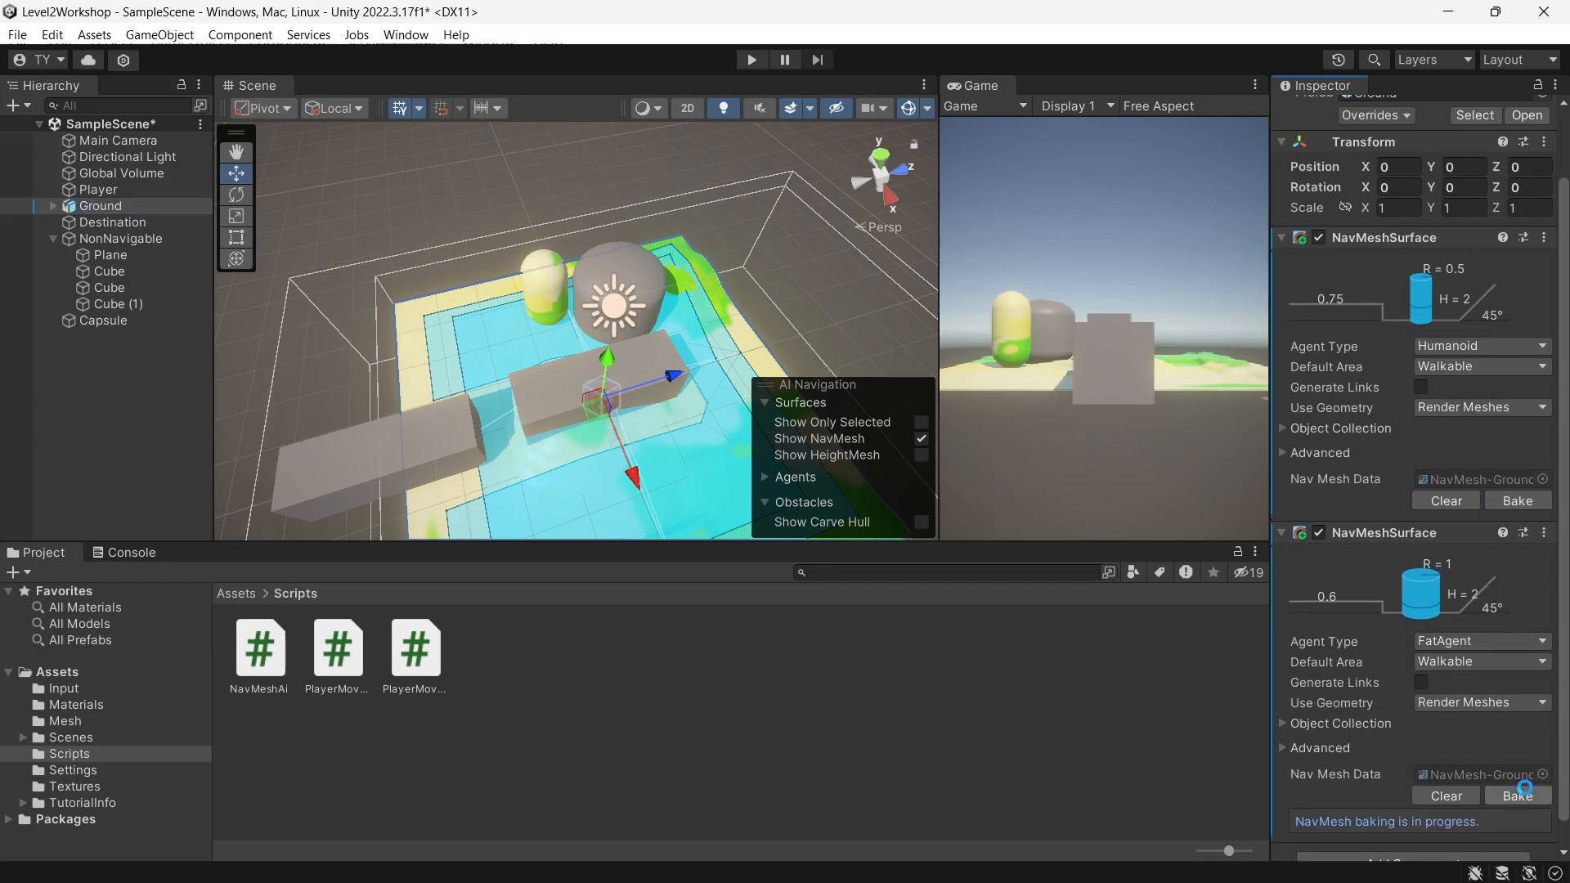
pyautogui.moveTo(560, 403); pyautogui.dragTo(608, 337, button='middle')
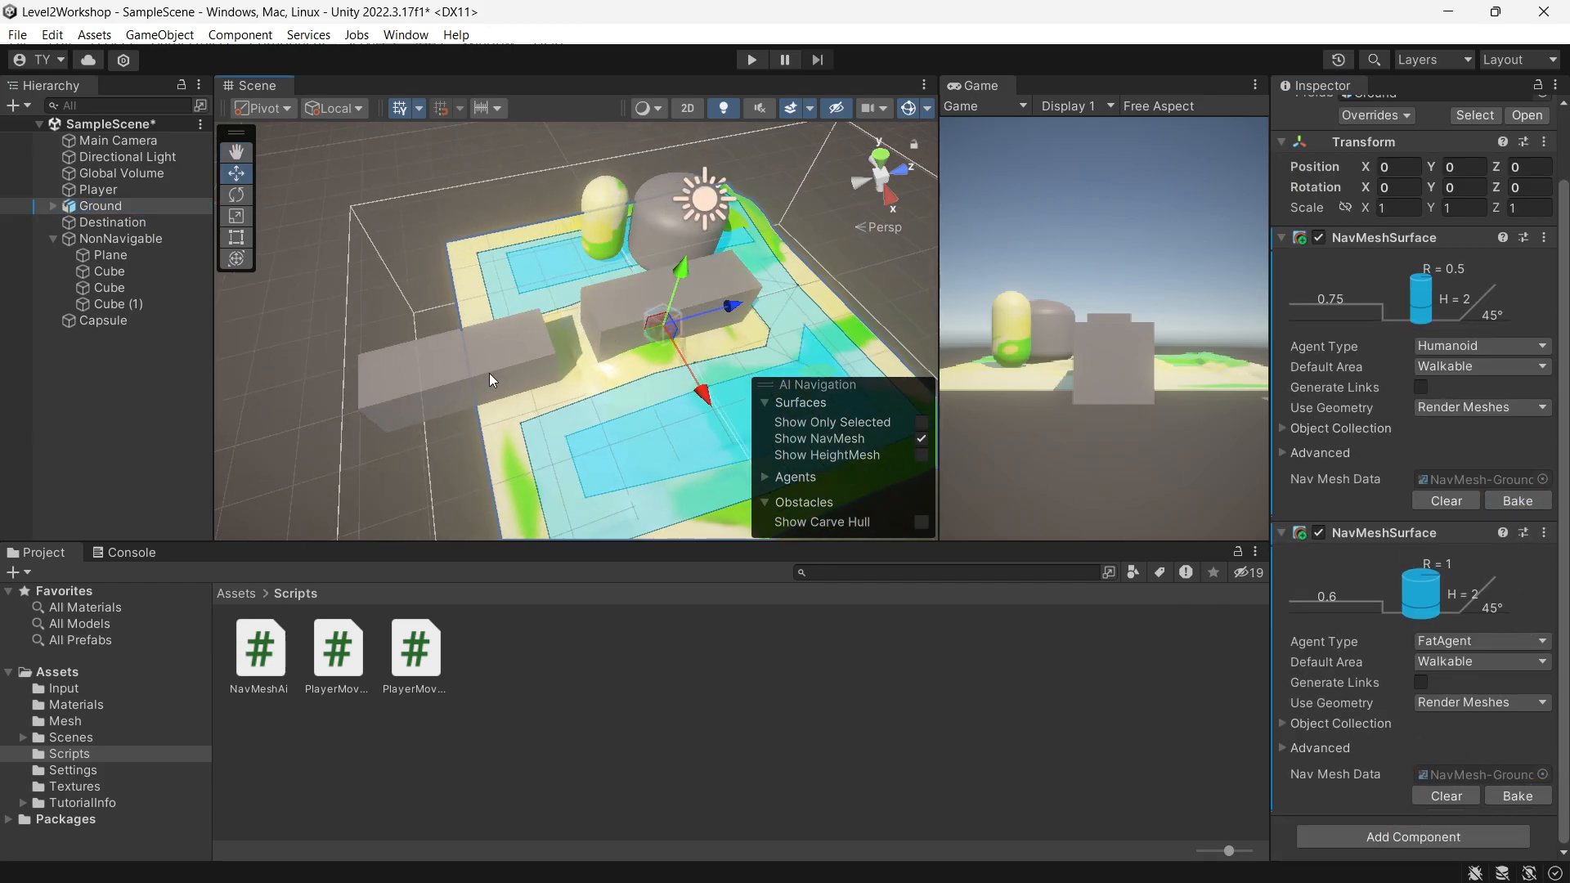
# Move the outer stretched cube farther from the other one, to about Z -7.59
pyautogui.click(489, 374)
pyautogui.moveTo(528, 349); pyautogui.dragTo(511, 352)
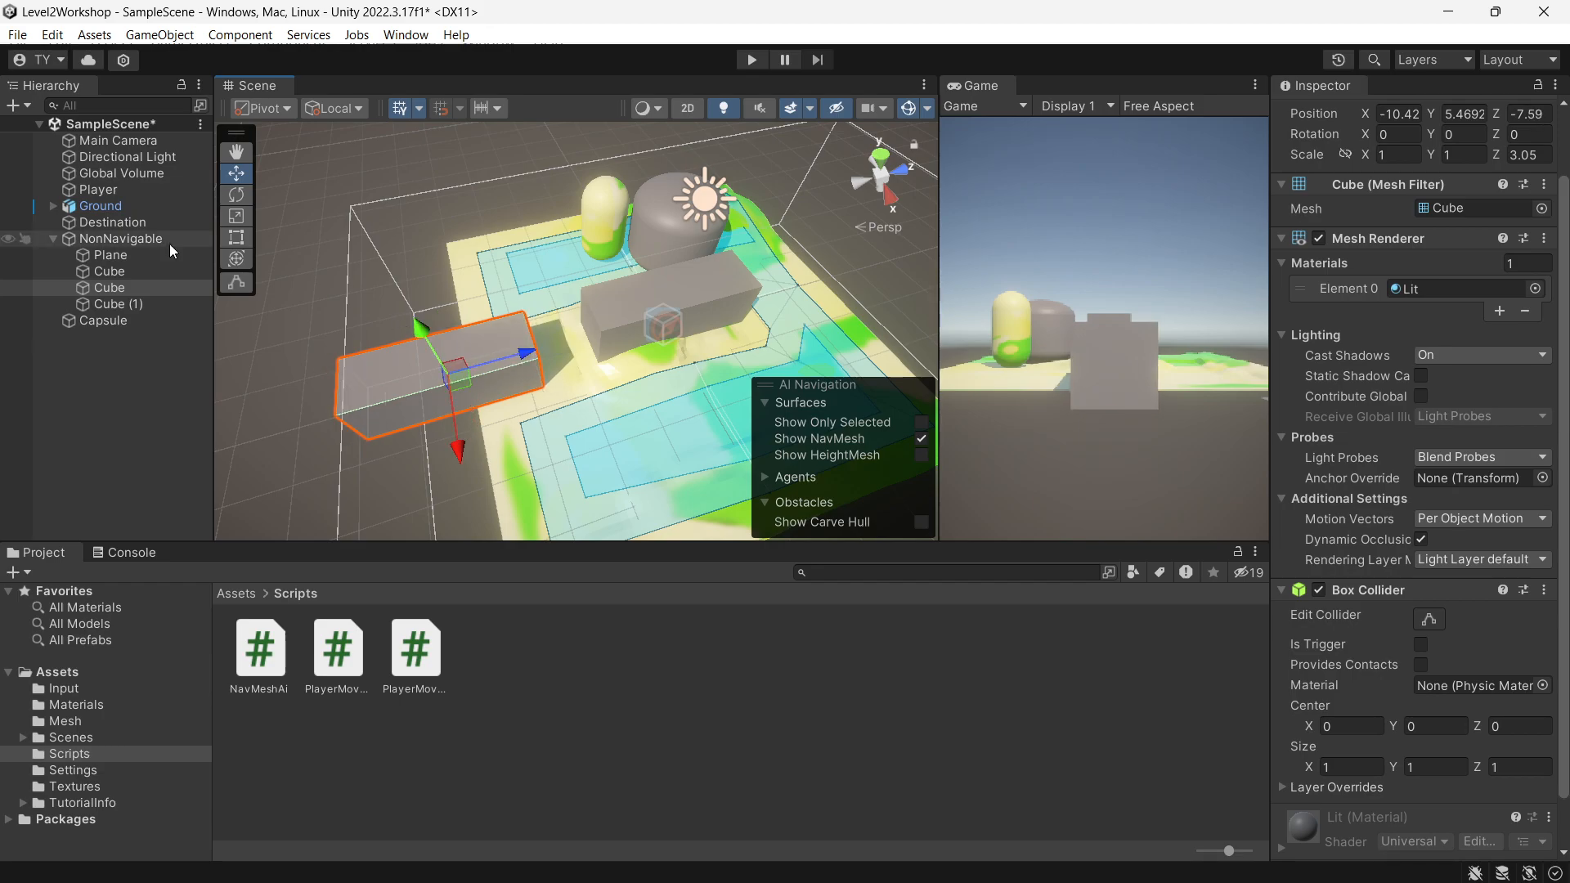
# Move the outer stretched cube slightly farther along its Z axis to widen the gap between the two cubes
pyautogui.click(121, 209)
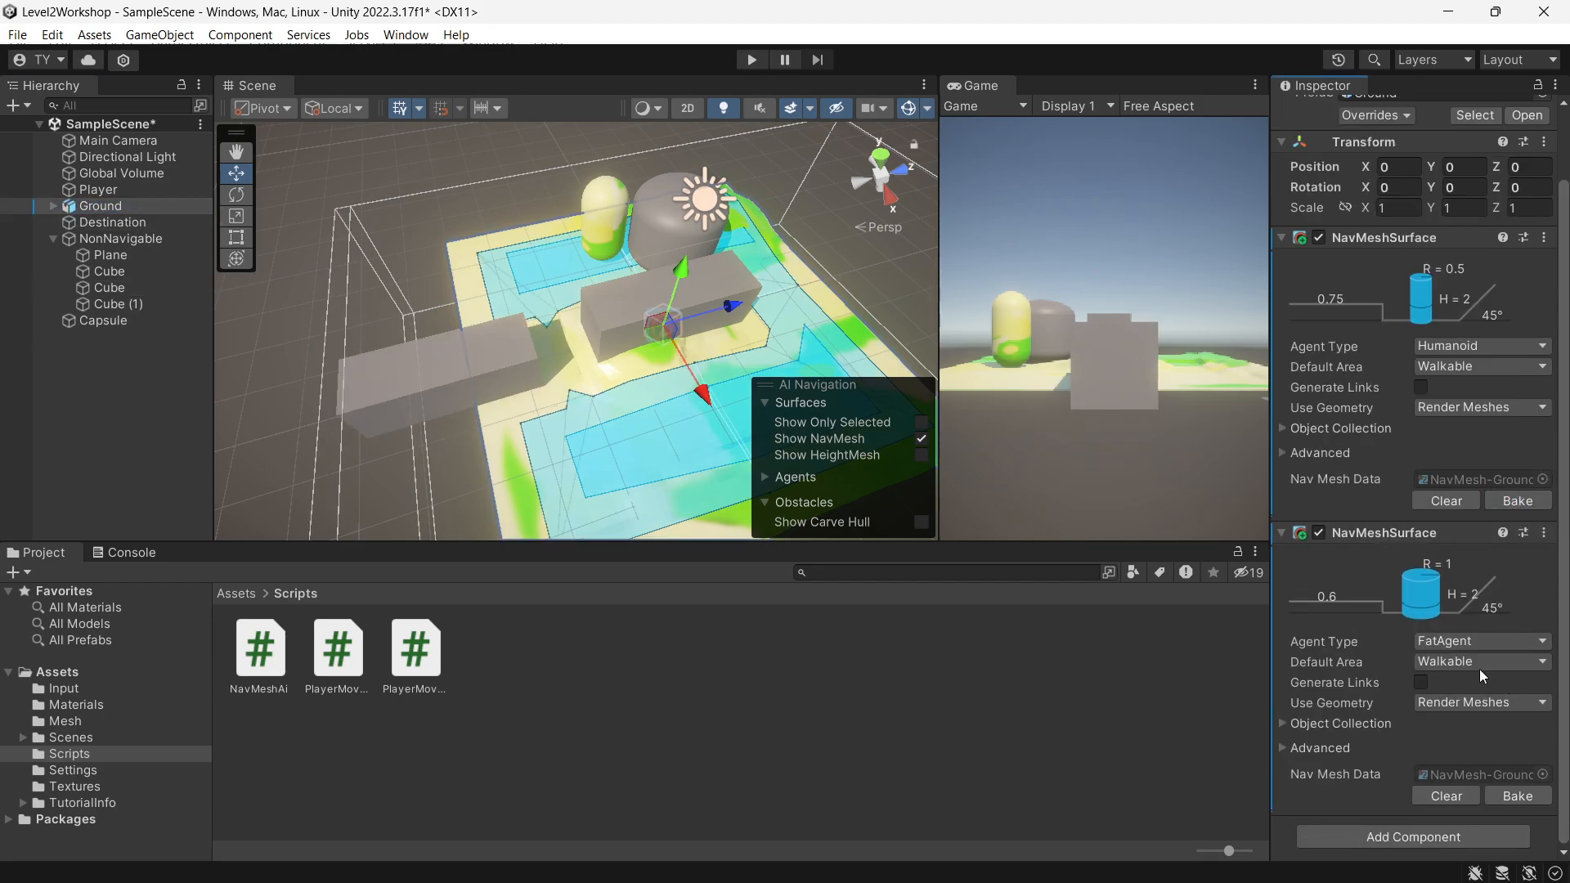
pyautogui.click(395, 347)
pyautogui.moveTo(522, 351); pyautogui.dragTo(499, 354)
# Rebake both the Humanoid and FatAgent NavMeshSurfaces on the Ground for the widened gap
pyautogui.click(123, 257)
pyautogui.click(139, 238)
pyautogui.click(155, 206)
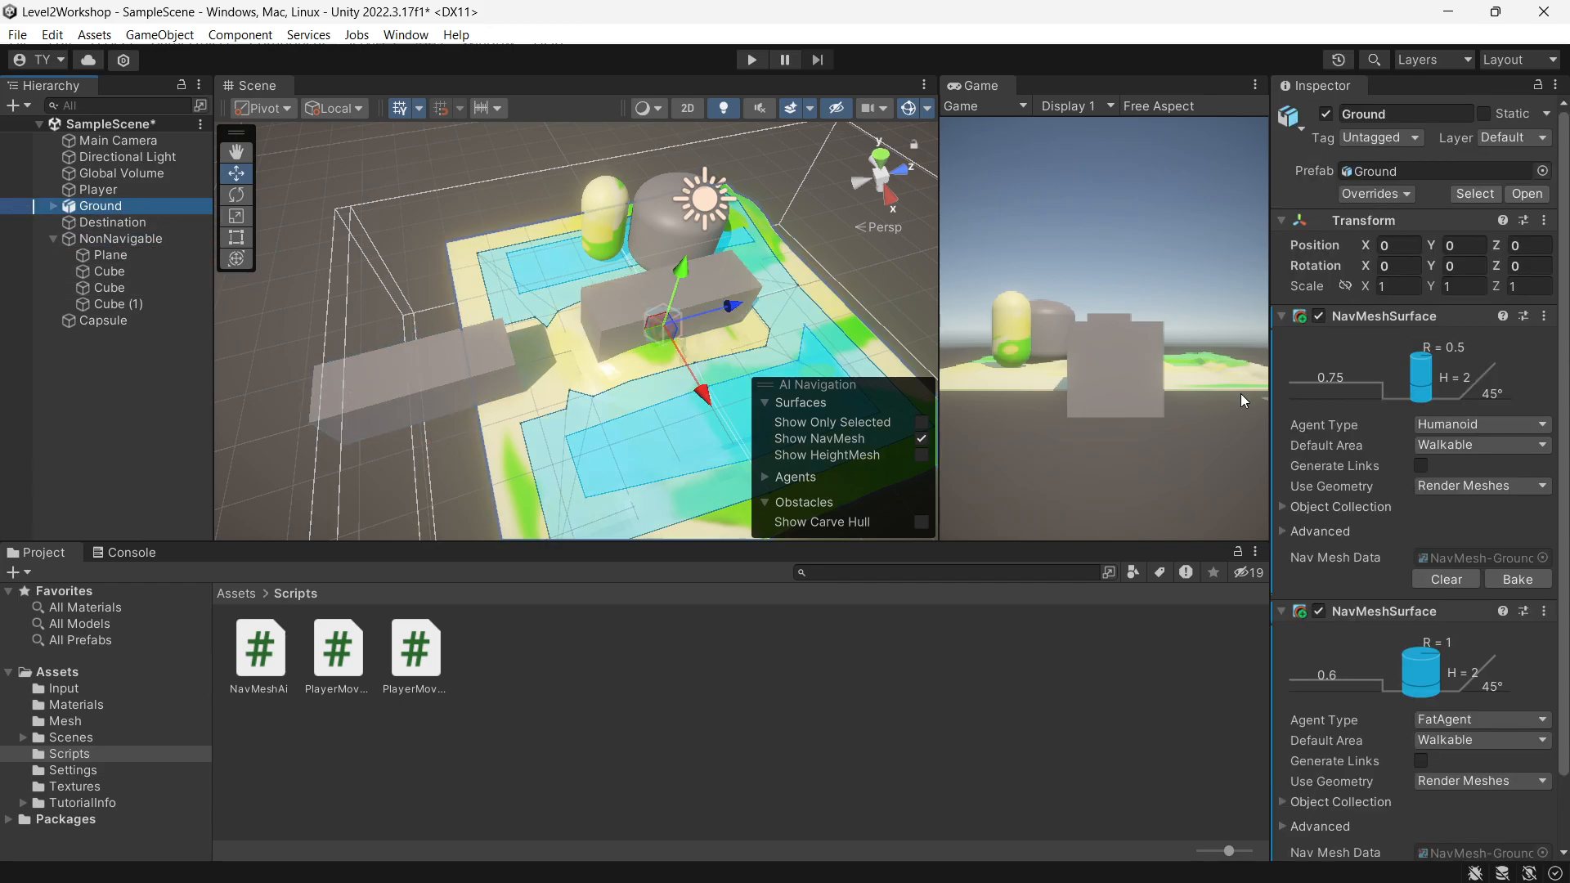
pyautogui.click(1520, 579)
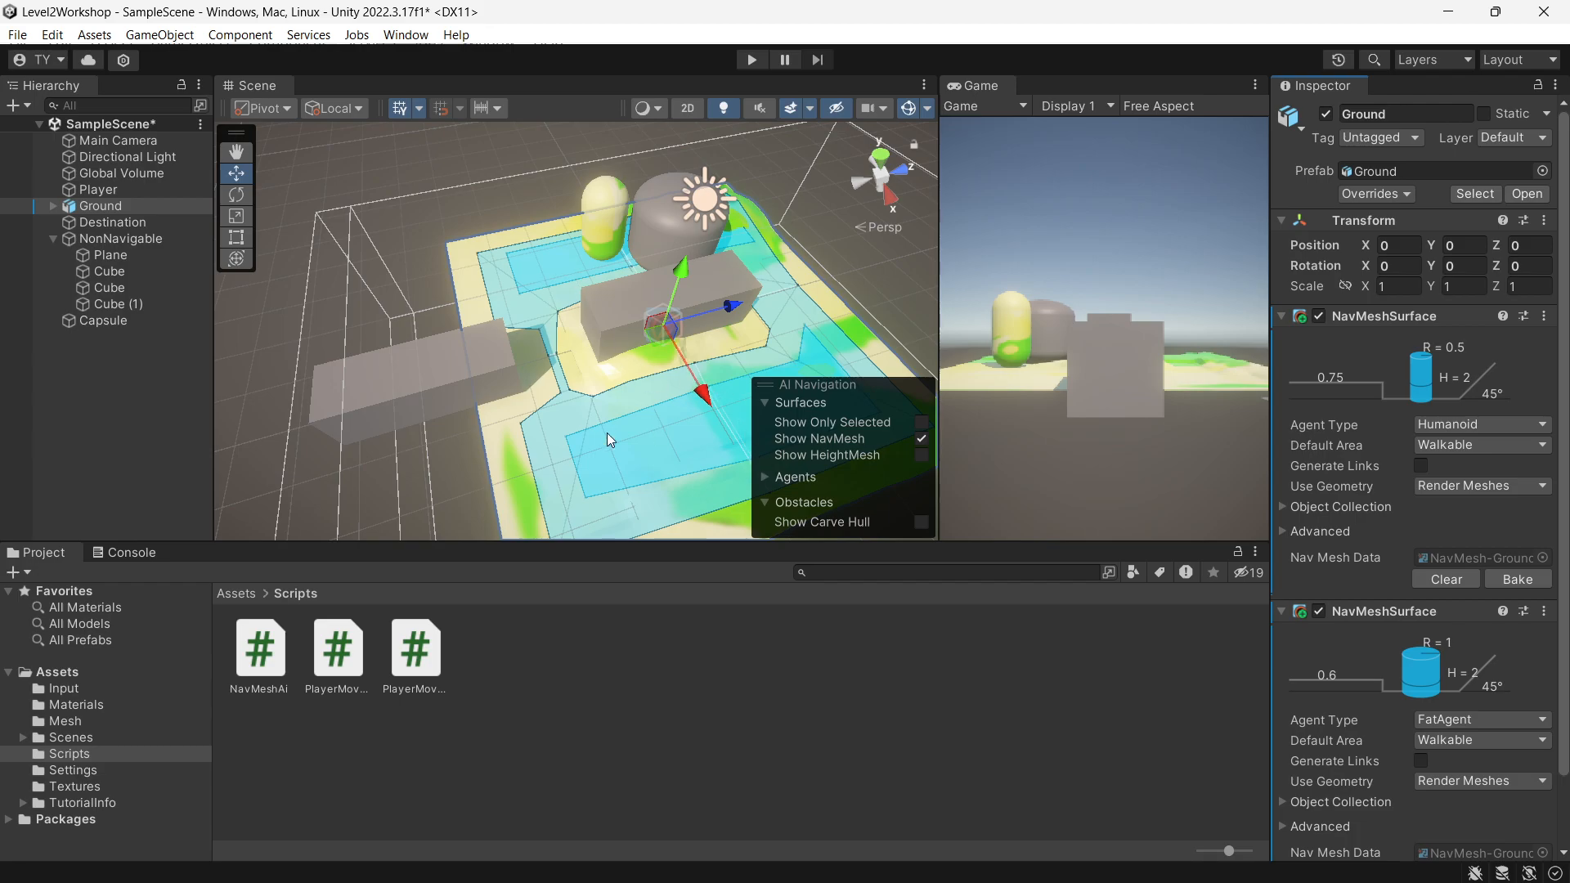
pyautogui.scroll(-2, 1532, 601)
pyautogui.click(1517, 796)
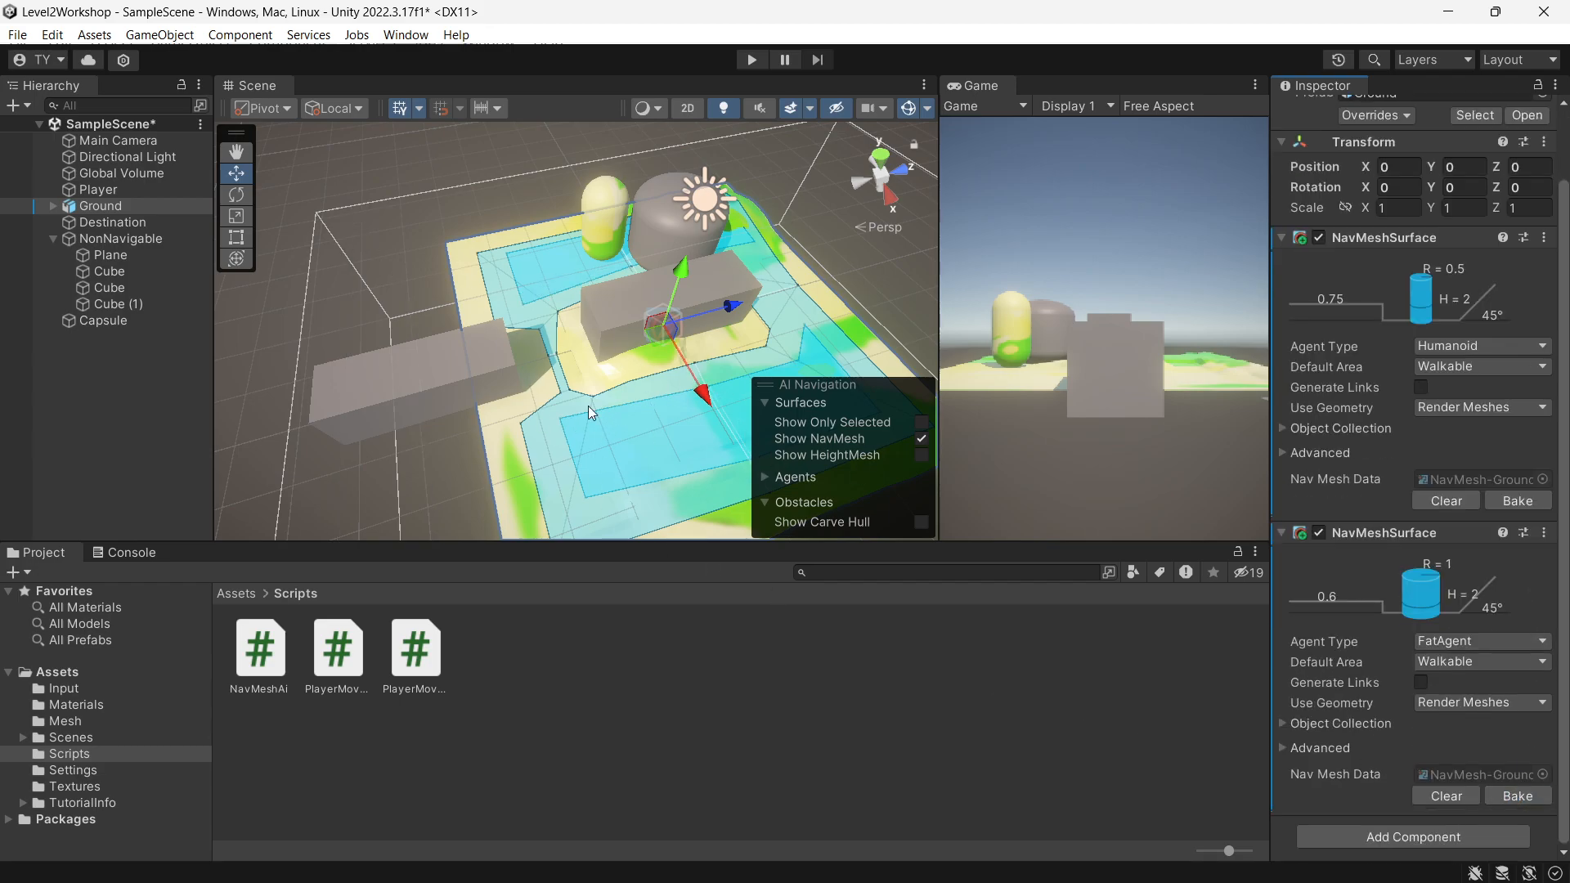
# Select the Player capsule in the scene view and save the scene
pyautogui.click(666, 235)
pyautogui.moveTo(593, 345); pyautogui.dragTo(568, 322, button='middle')
pyautogui.click(619, 276)
pyautogui.hotkey('ctrl', 's')
pyautogui.scroll(-4, 601, 385)
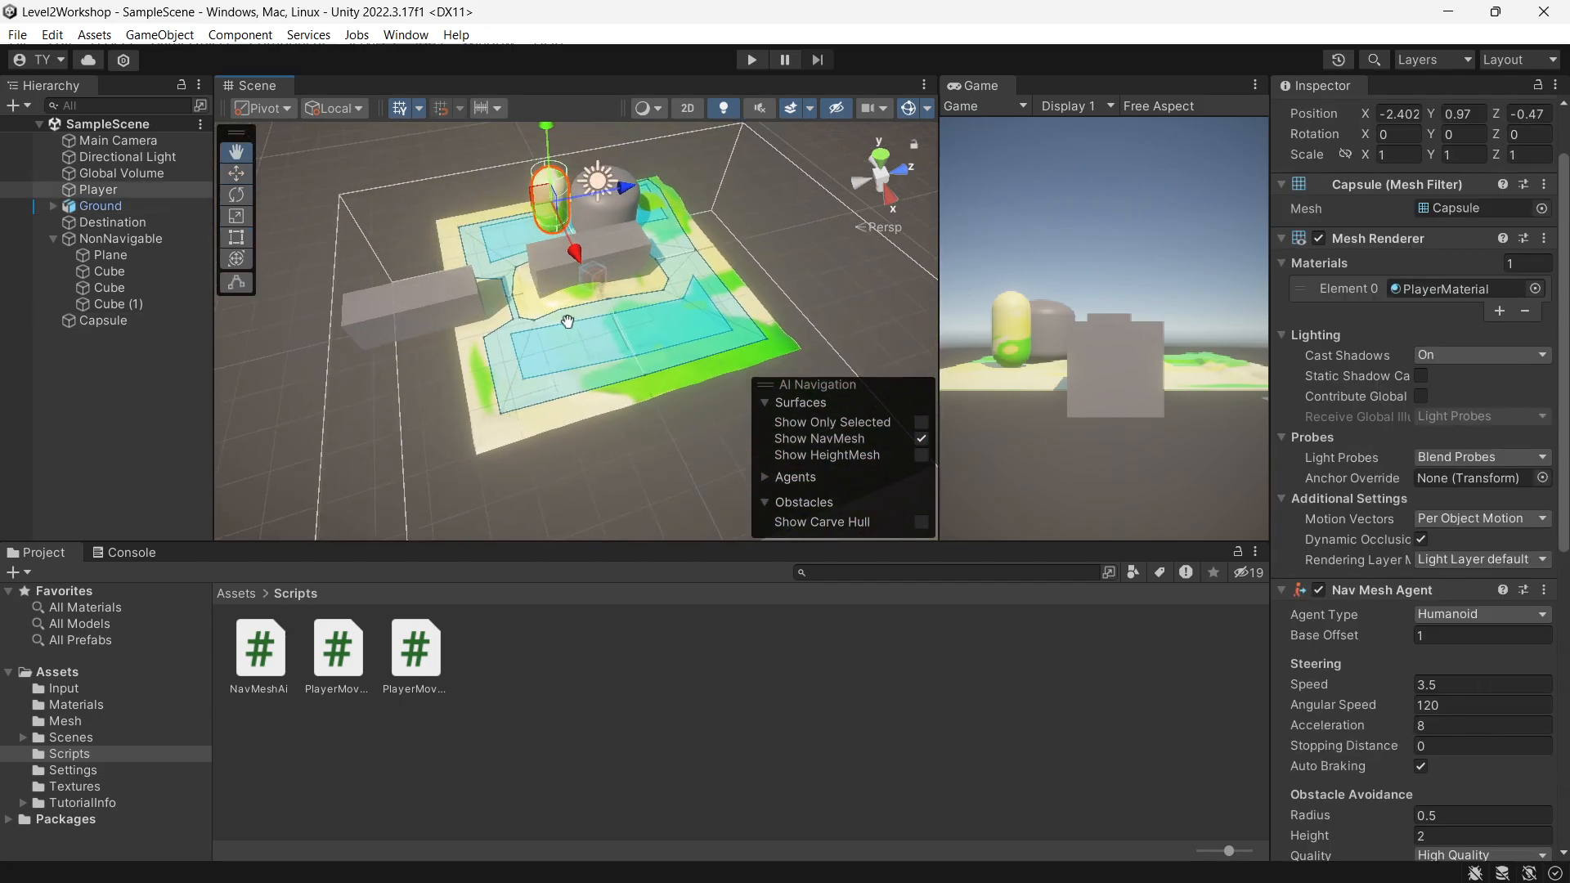
# Check the Destination and the wide Capsule, and play-test how both agents travel through the gap
pyautogui.click(123, 222)
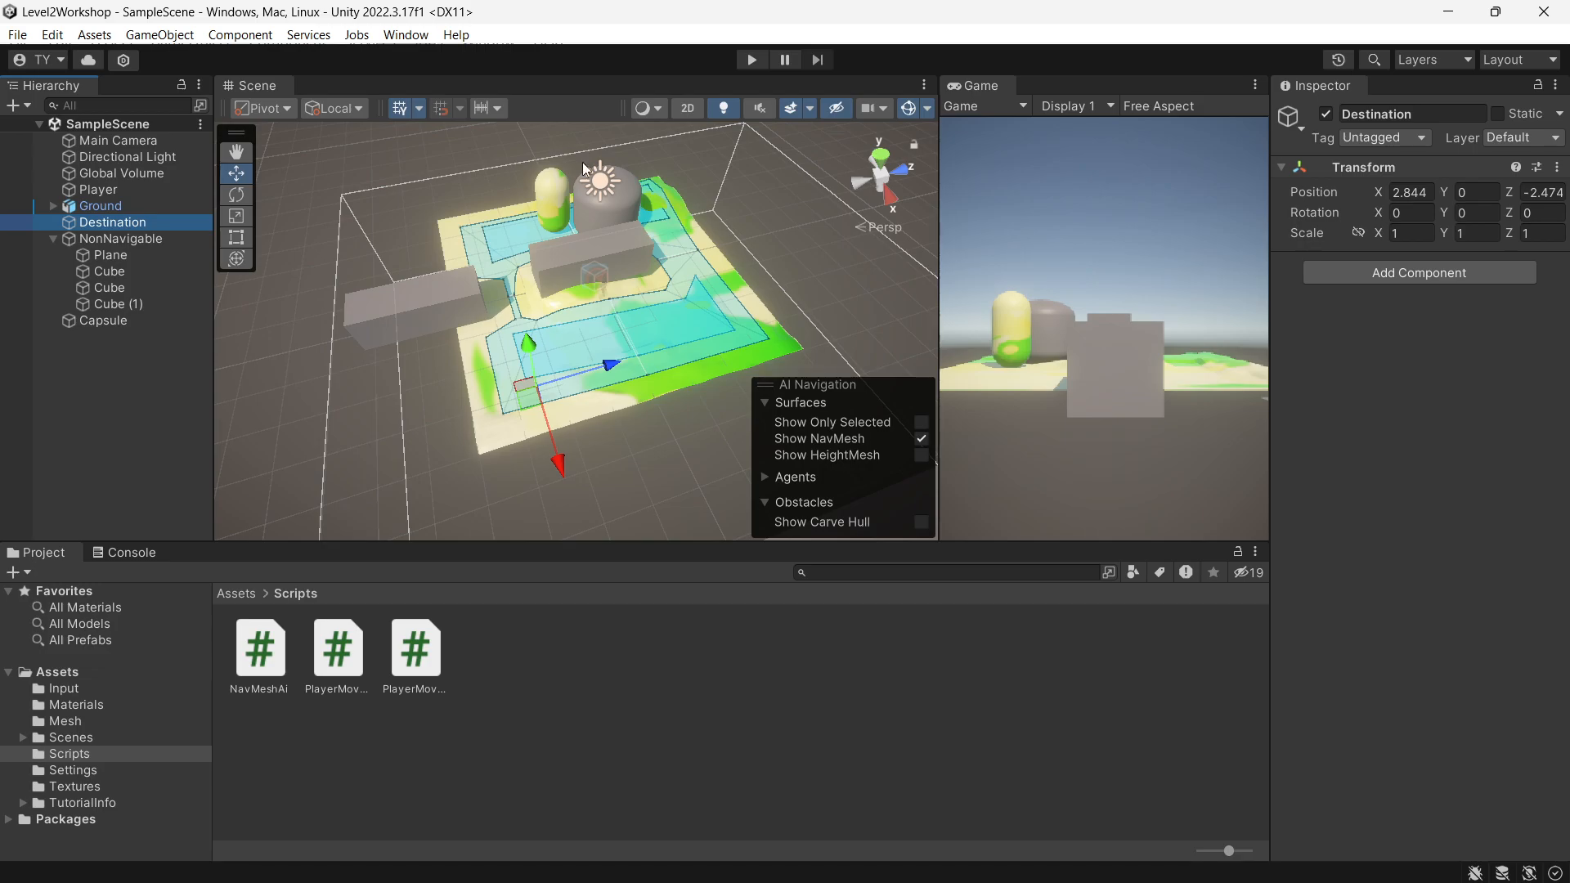
pyautogui.click(587, 204)
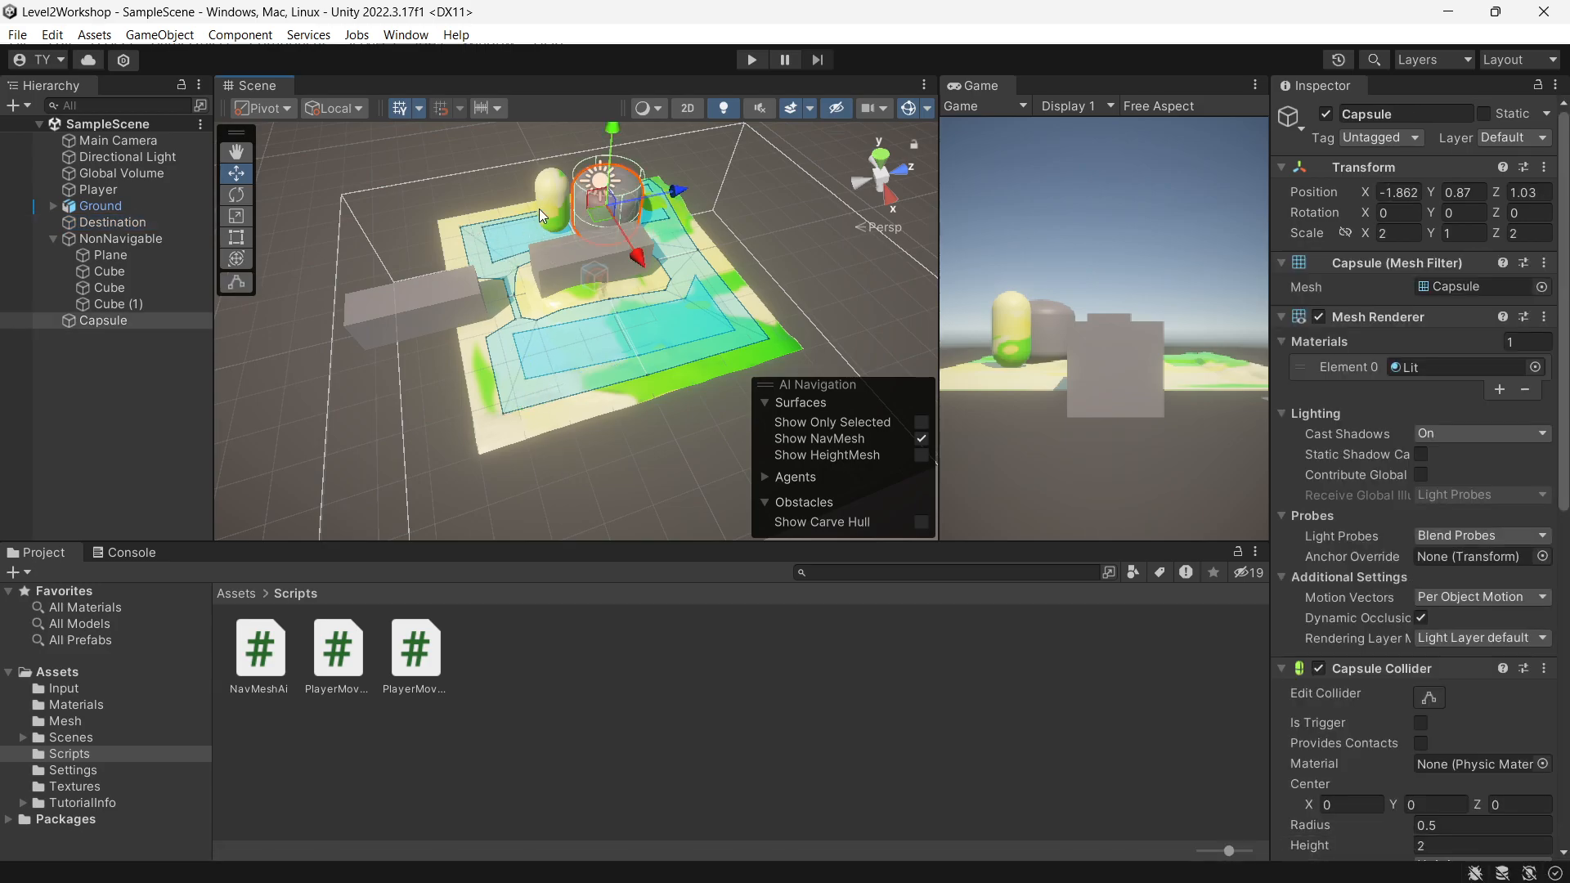
pyautogui.click(750, 60)
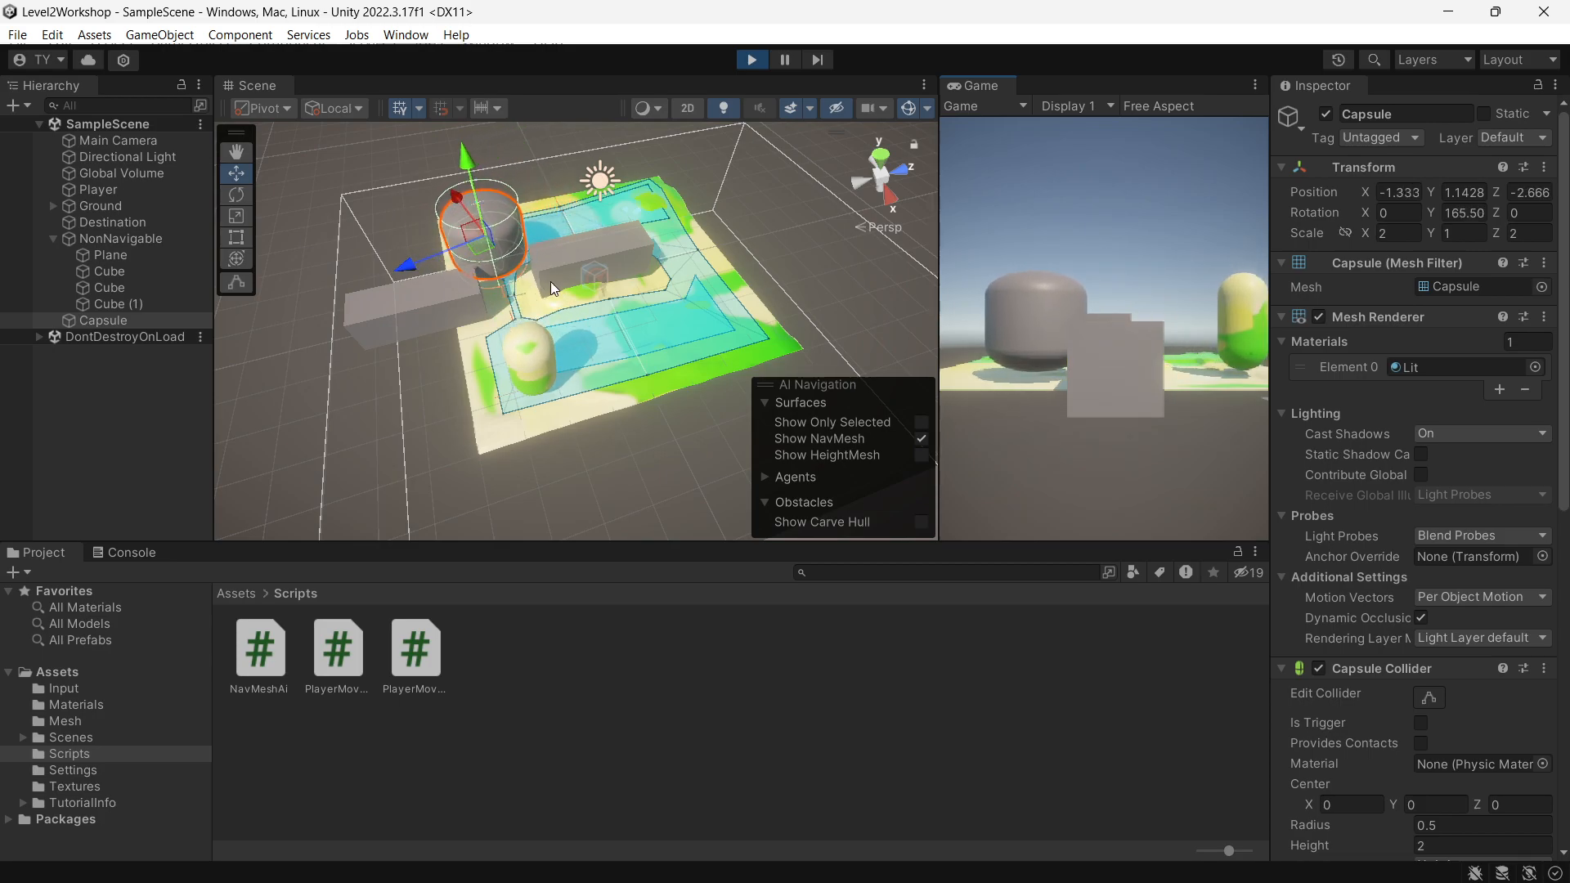
pyautogui.click(751, 59)
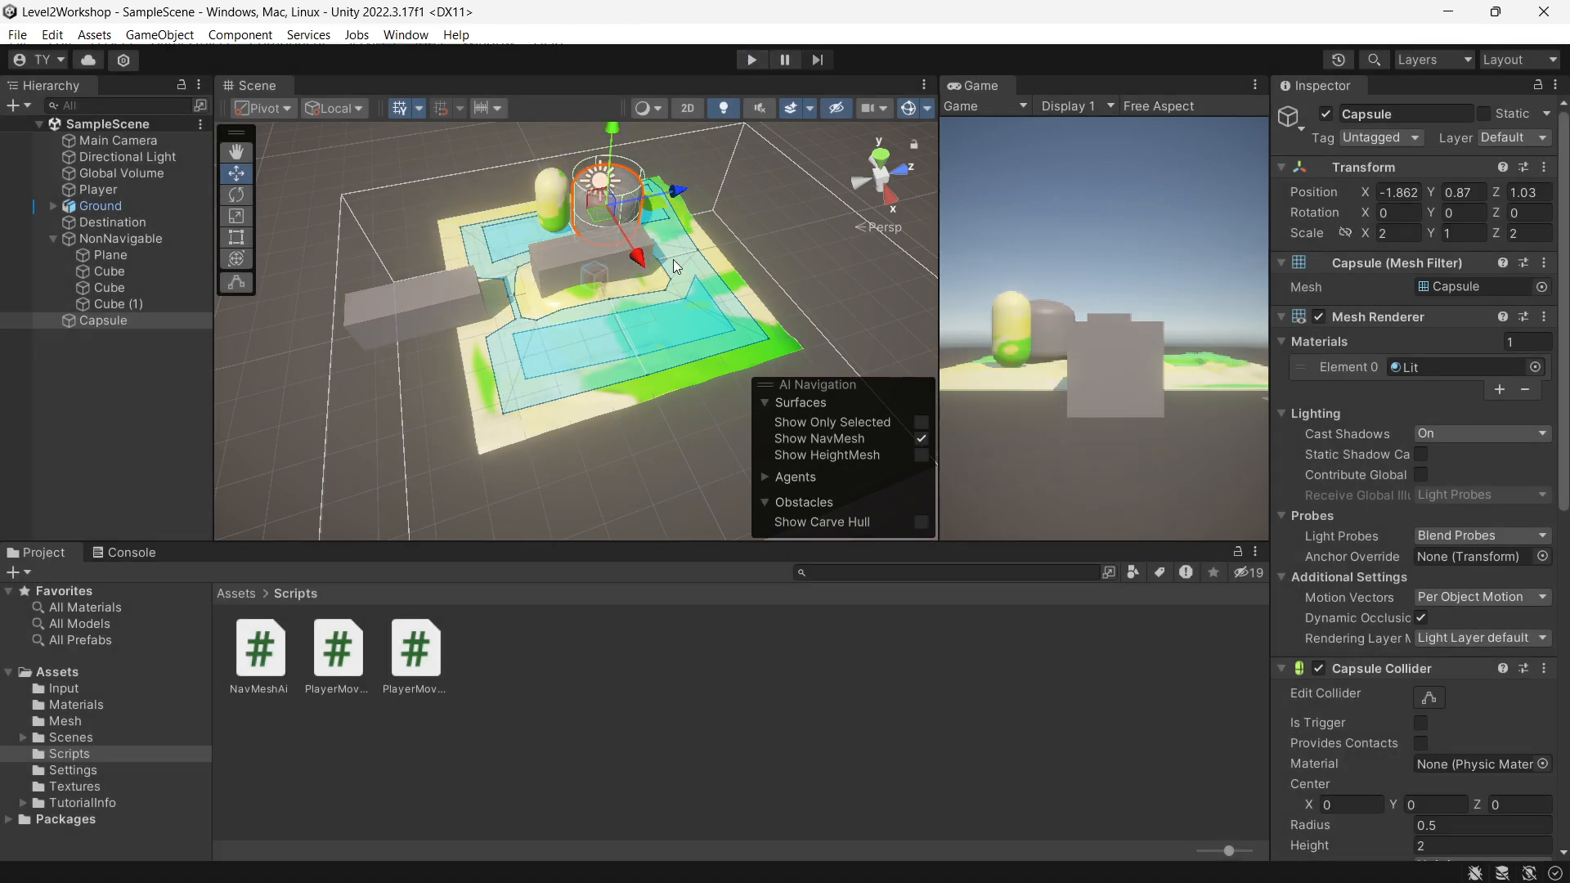
# Shorten Cube (1) to a Z scale of 1.96 and shift it slightly along Z toward the outer cube
pyautogui.click(610, 262)
pyautogui.click(1493, 233)
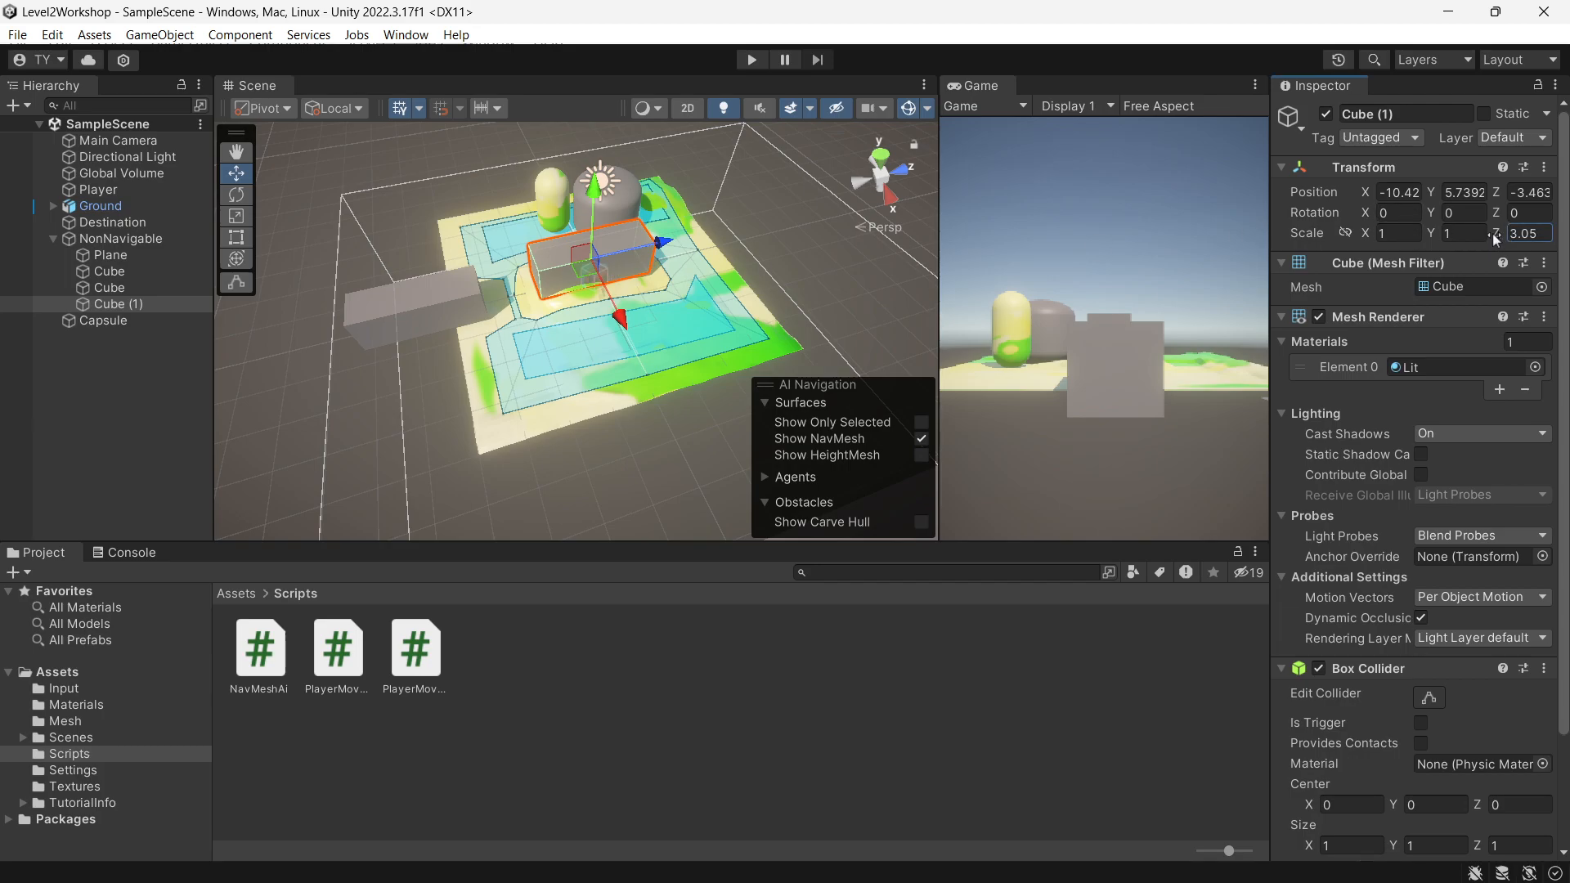
pyautogui.moveTo(1493, 233); pyautogui.dragTo(1464, 238)
pyautogui.moveTo(667, 239); pyautogui.dragTo(653, 237)
pyautogui.scroll(-3, 1414, 638)
# Rebake the Ground's Humanoid and FatAgent NavMeshSurfaces and play-test both agents' routes around the shortened cube
pyautogui.click(94, 209)
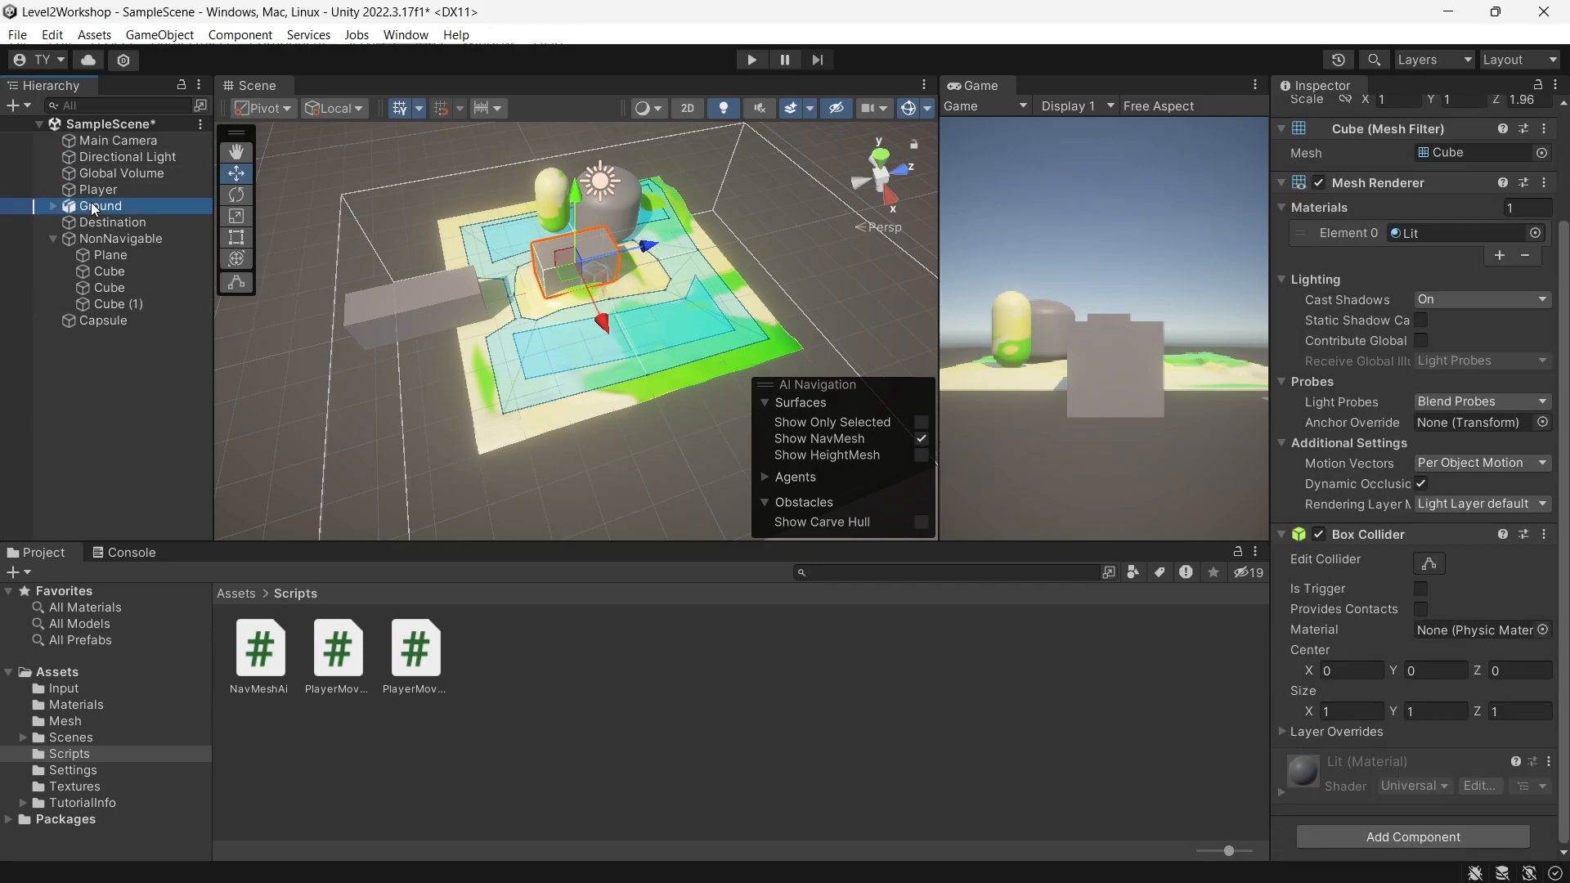
pyautogui.click(1522, 502)
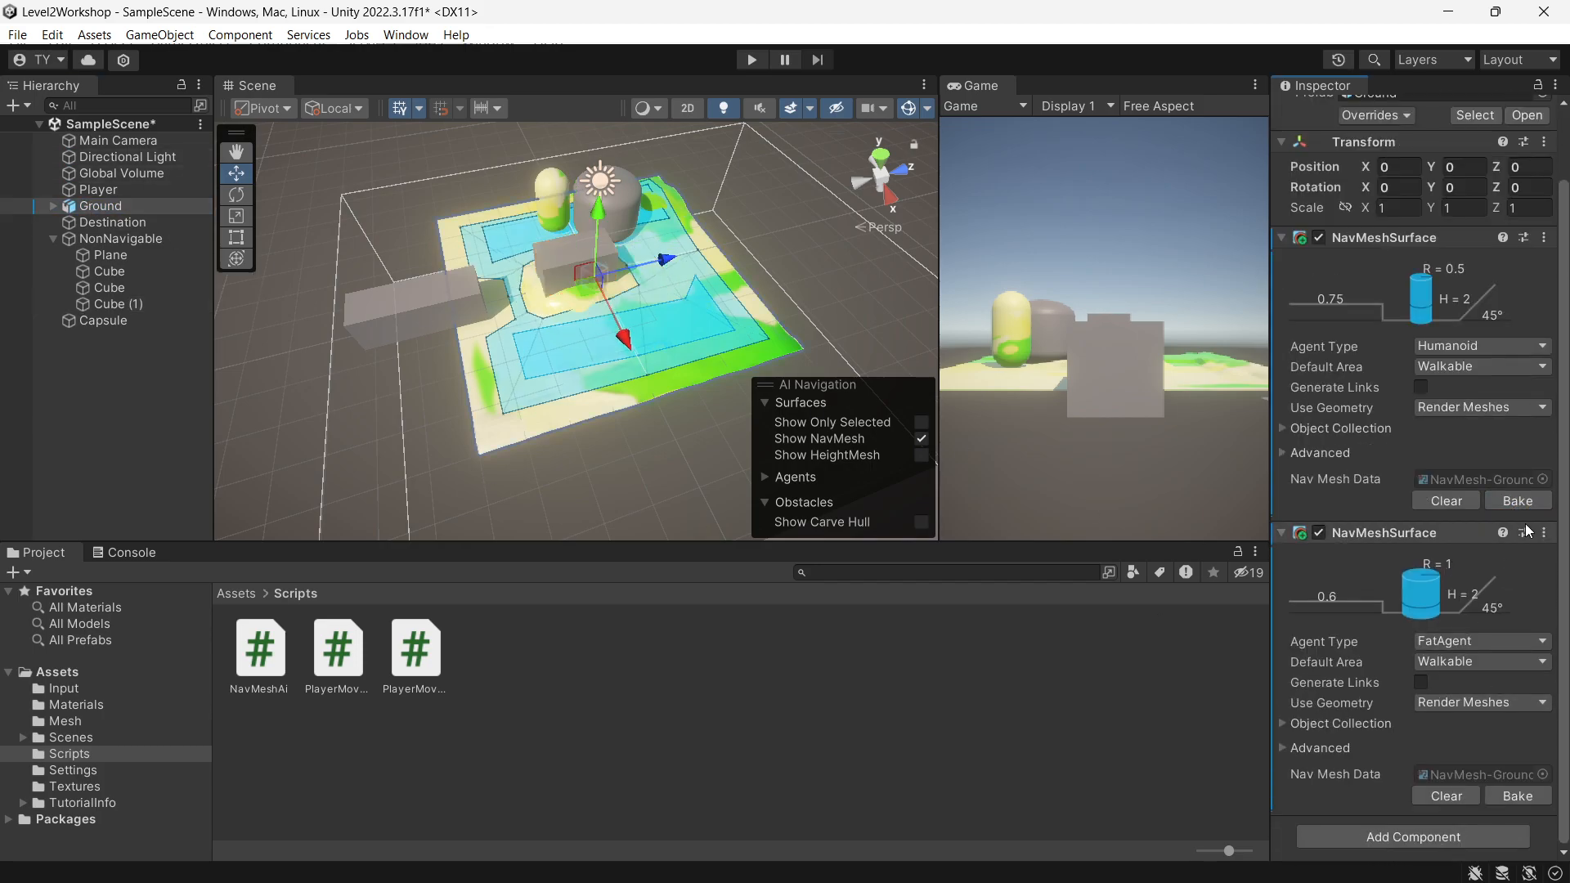
pyautogui.click(1533, 801)
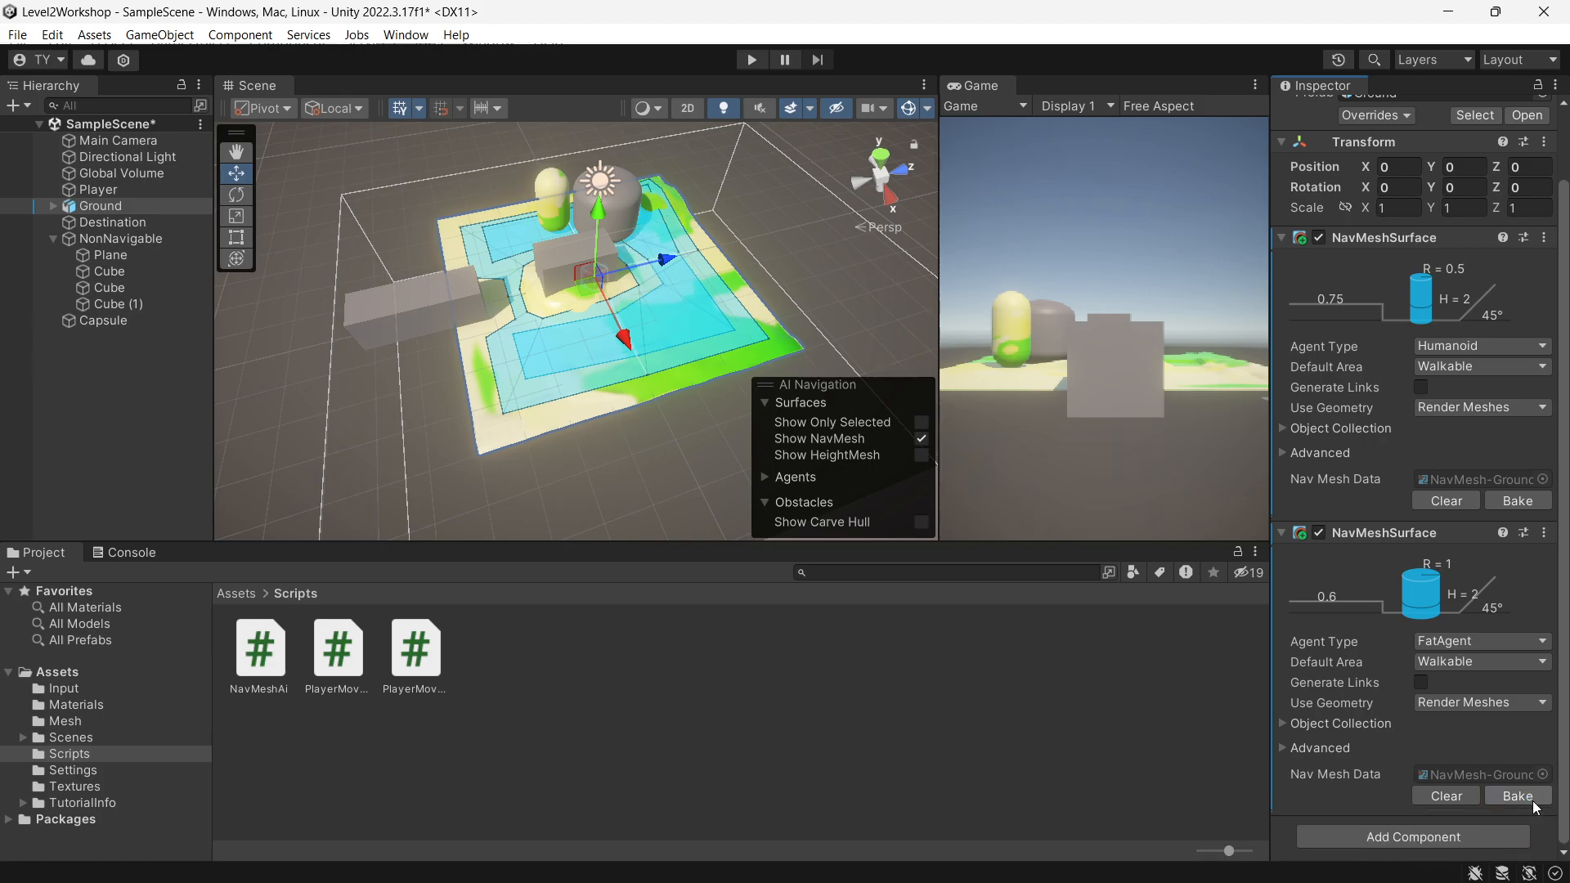
pyautogui.click(751, 60)
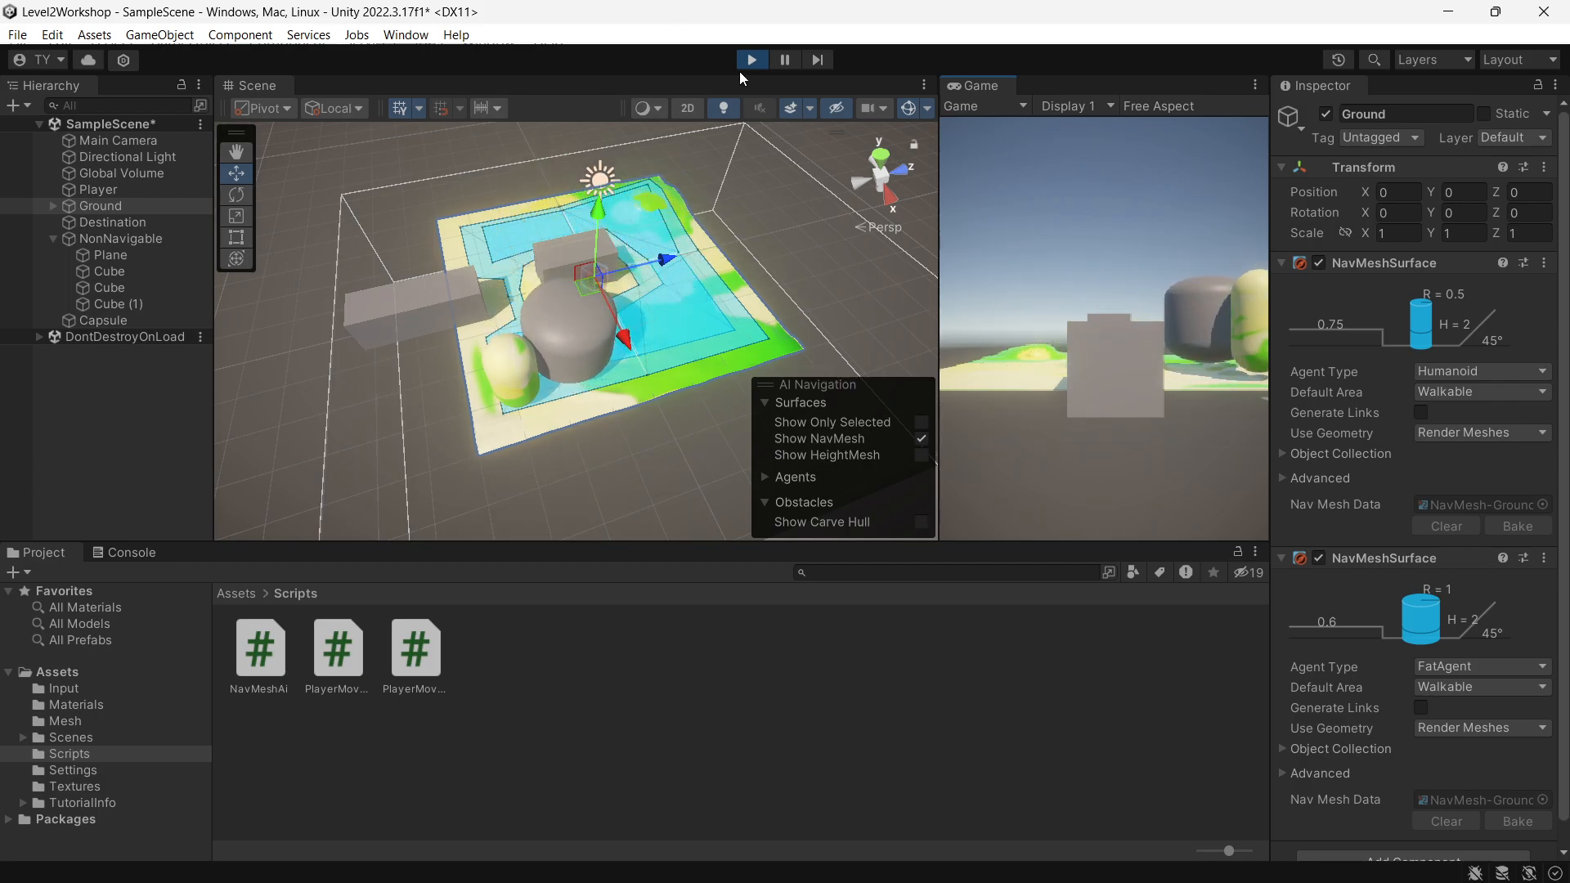
pyautogui.click(751, 60)
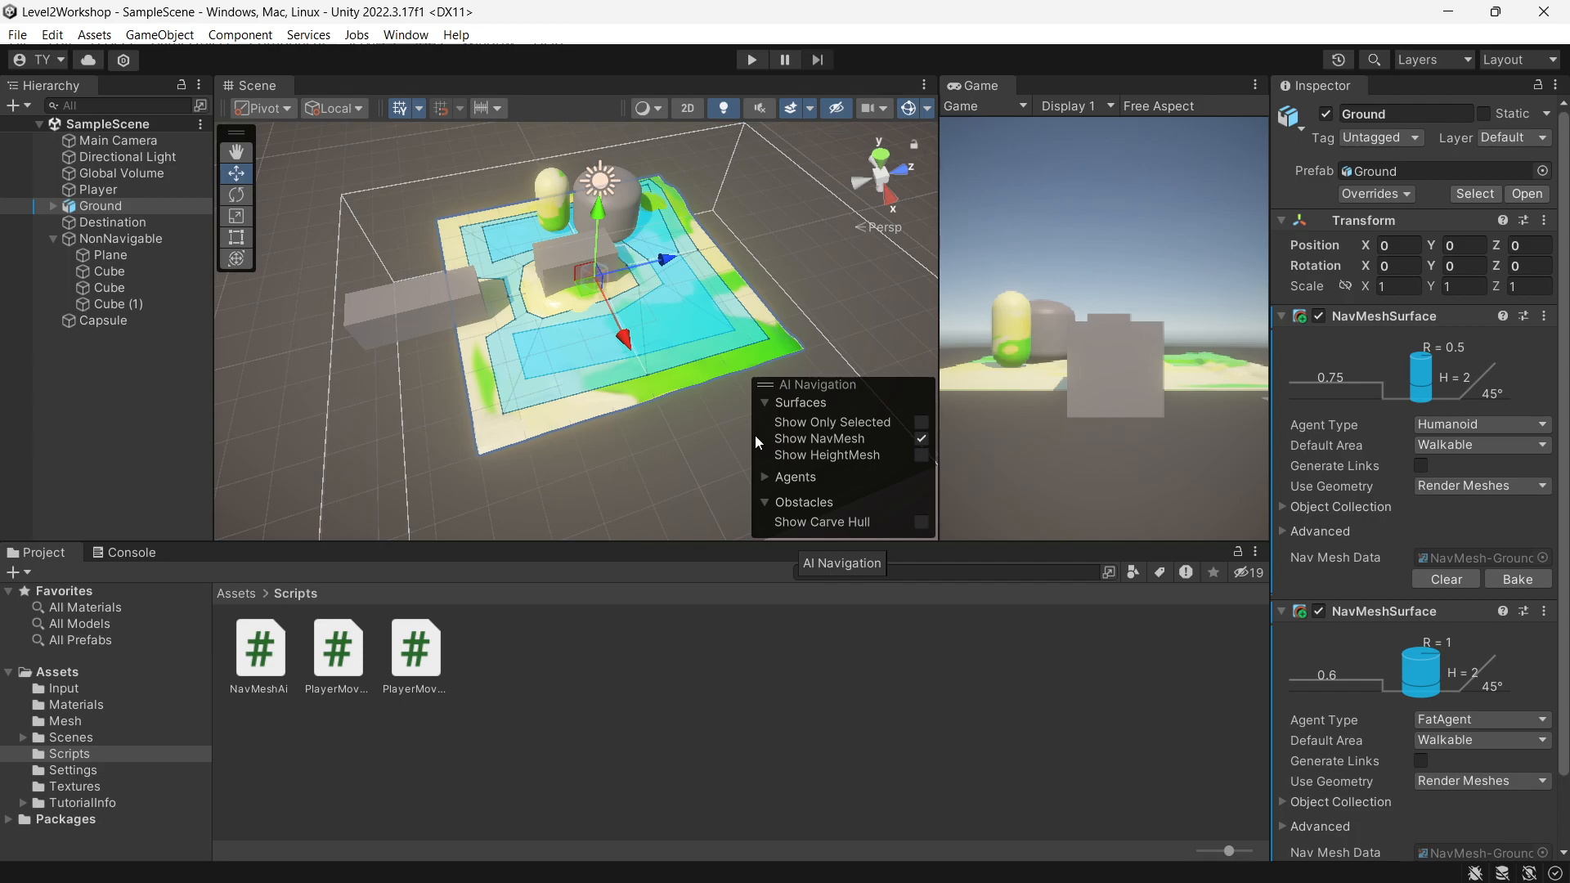
# Switch to the PowerPoint slide show and advance past the Navmesh slide to the end
pyautogui.hotkey('alt', 'Tab')
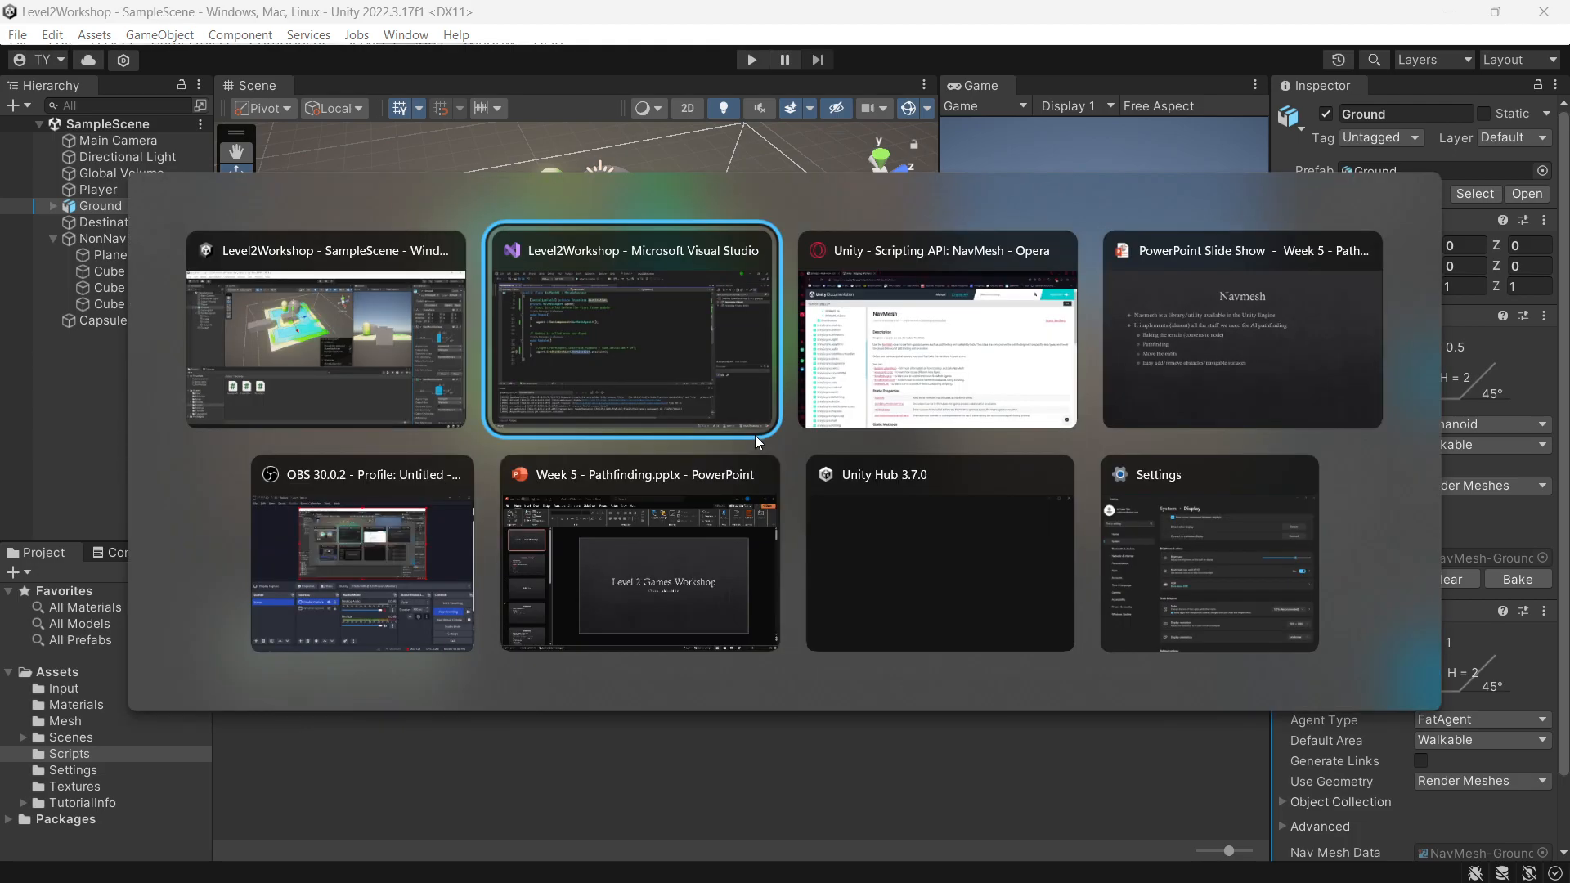
pyautogui.hotkey('alt', 'Tab')
pyautogui.hotkey('alt', 'Tab')
pyautogui.press('Right')
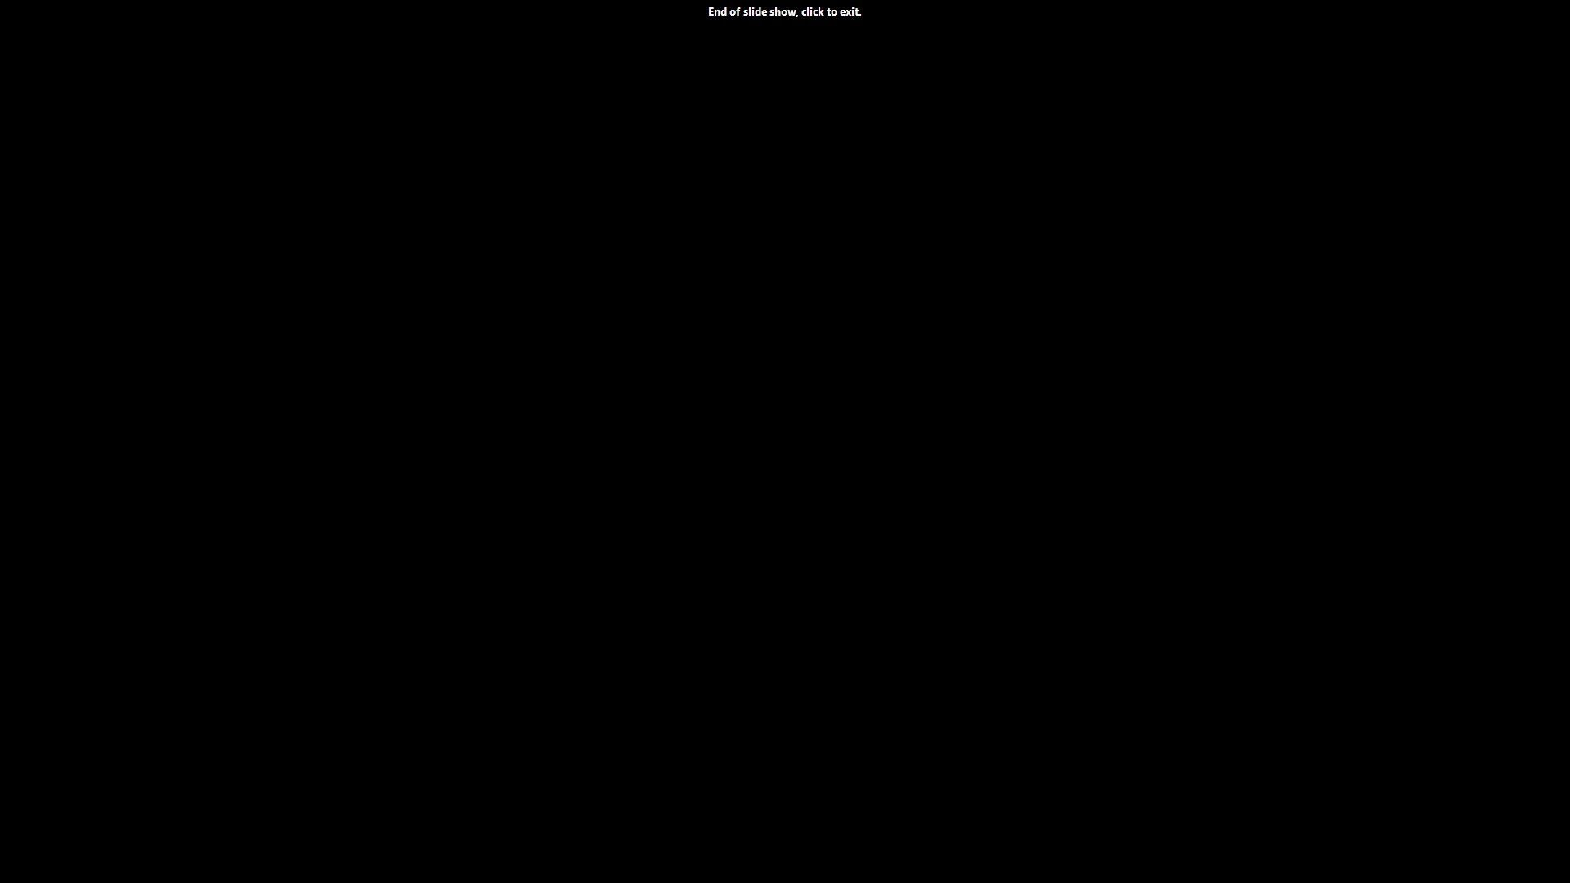
pyautogui.hotkey('alt', 'Tab')
pyautogui.hotkey('alt', 'Tab')
pyautogui.hotkey('alt', 'Tab')
pyautogui.hotkey('alt', 'Tab')
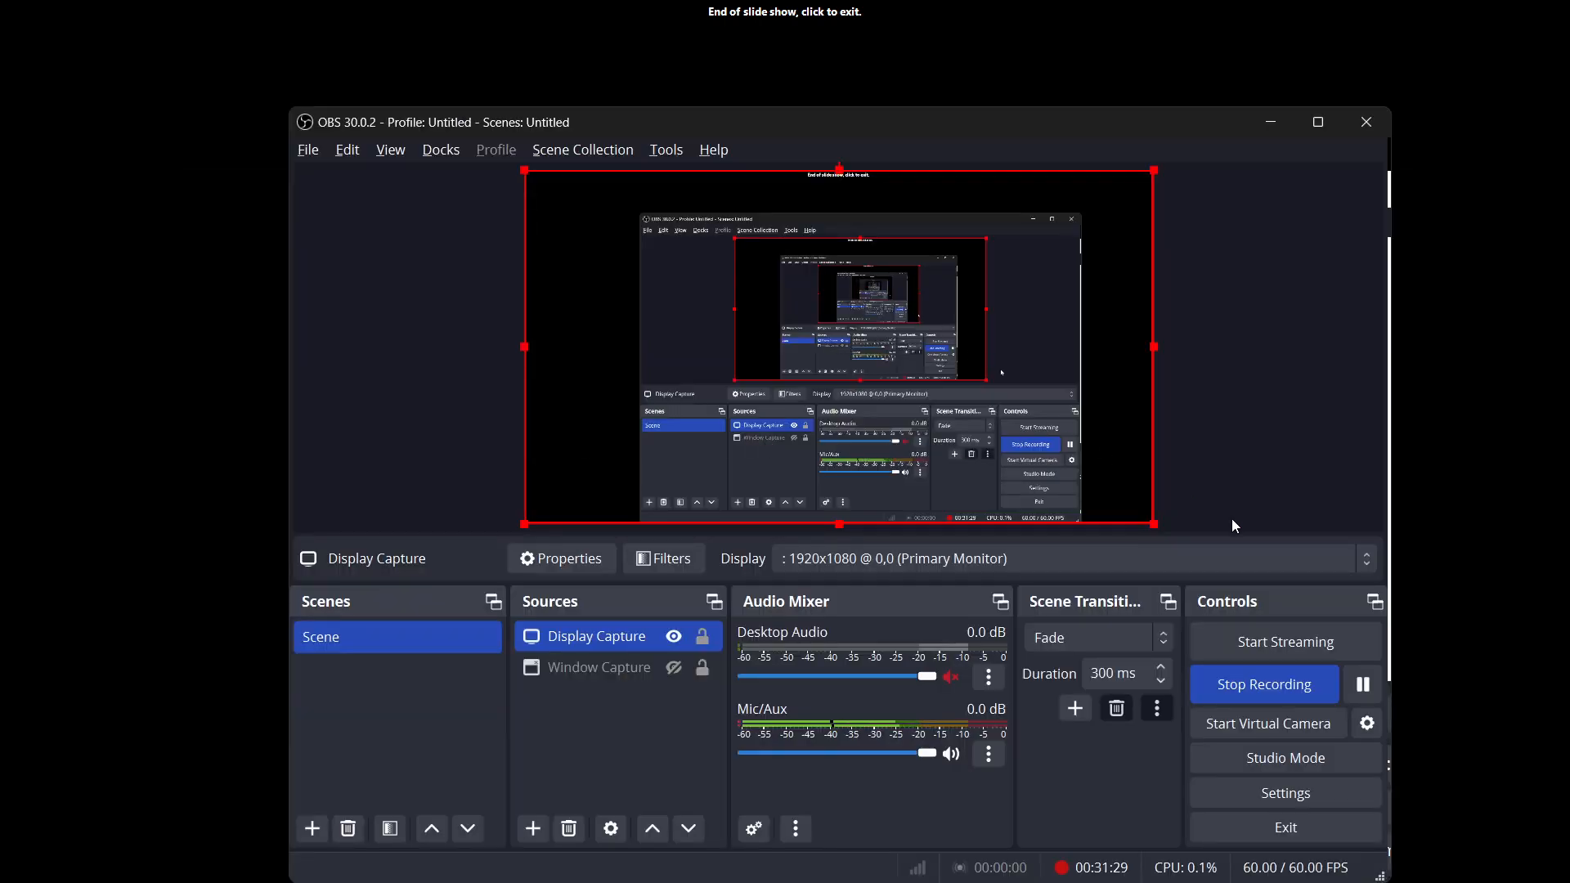